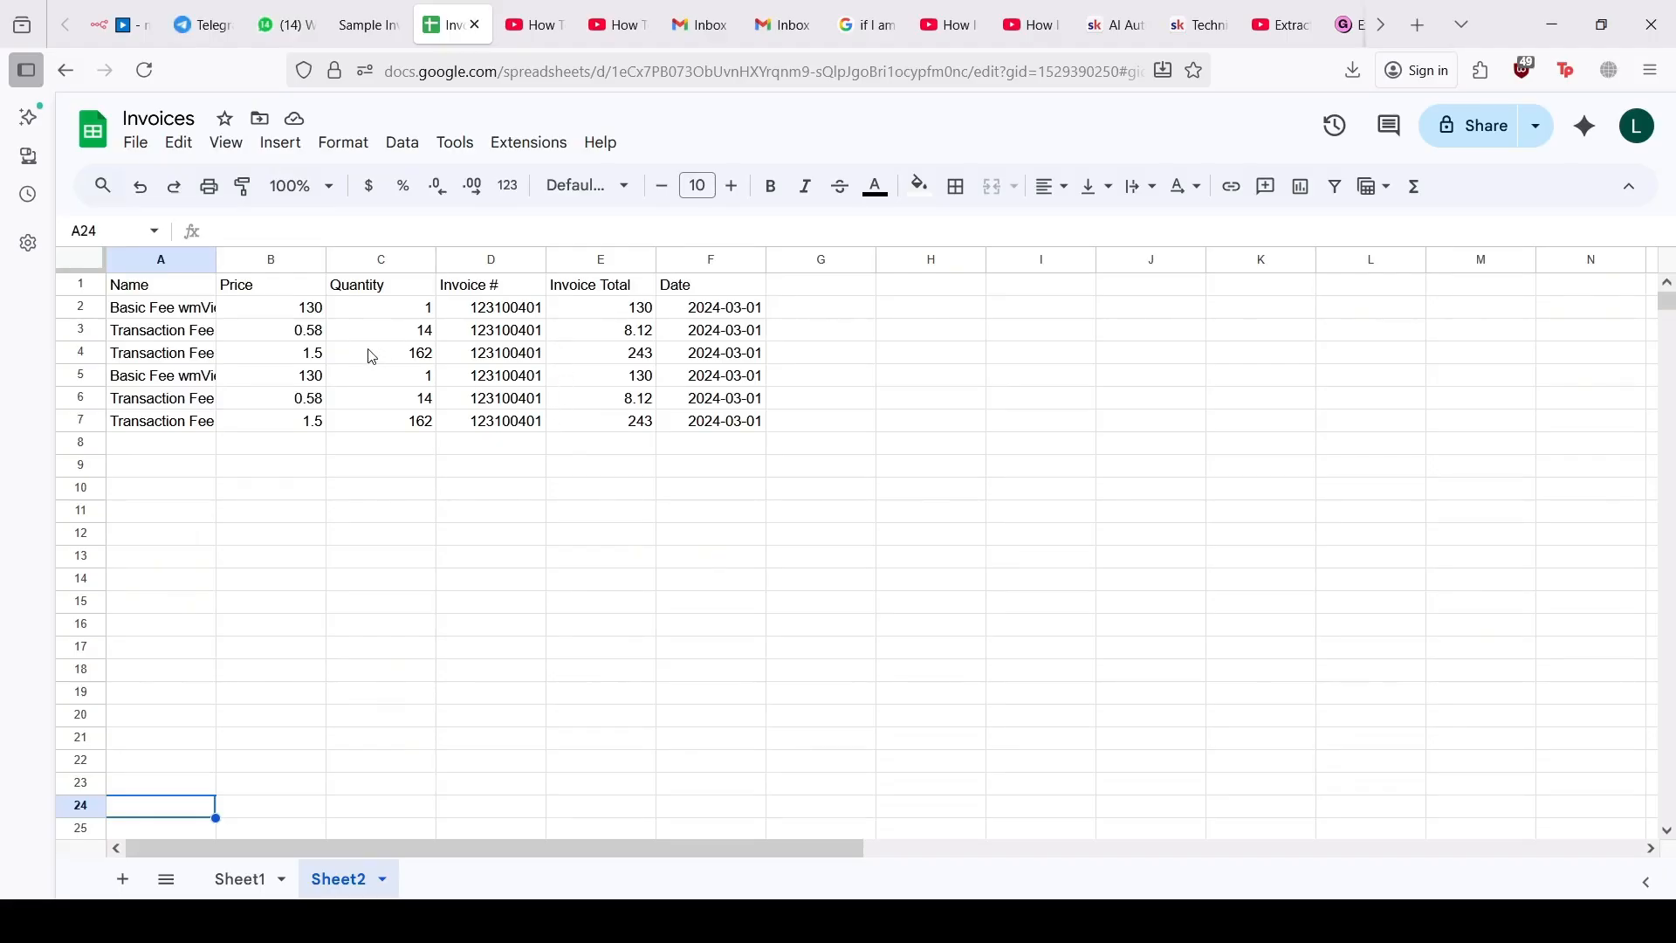
Step: Switch to the empty n8n workflow and add a WhatsApp Business Cloud "On messages" trigger as its first step
{"action": "left_click", "coordinate": [102, 11]}
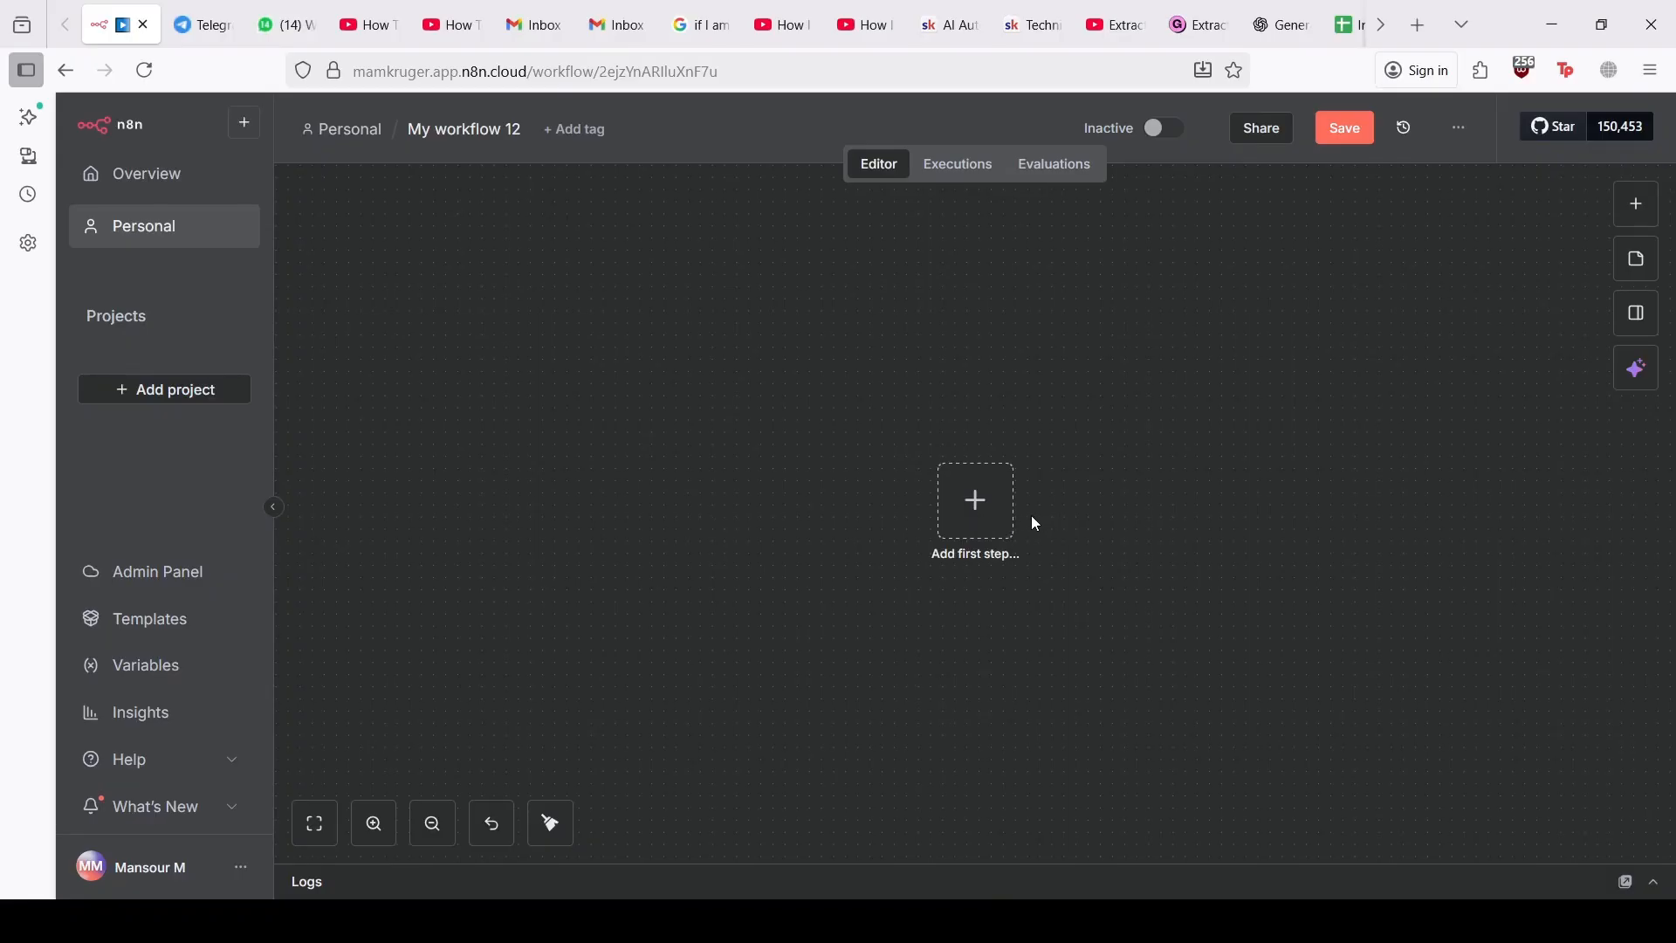
{"action": "left_click", "coordinate": [983, 520]}
{"action": "type", "text": "whatsa"}
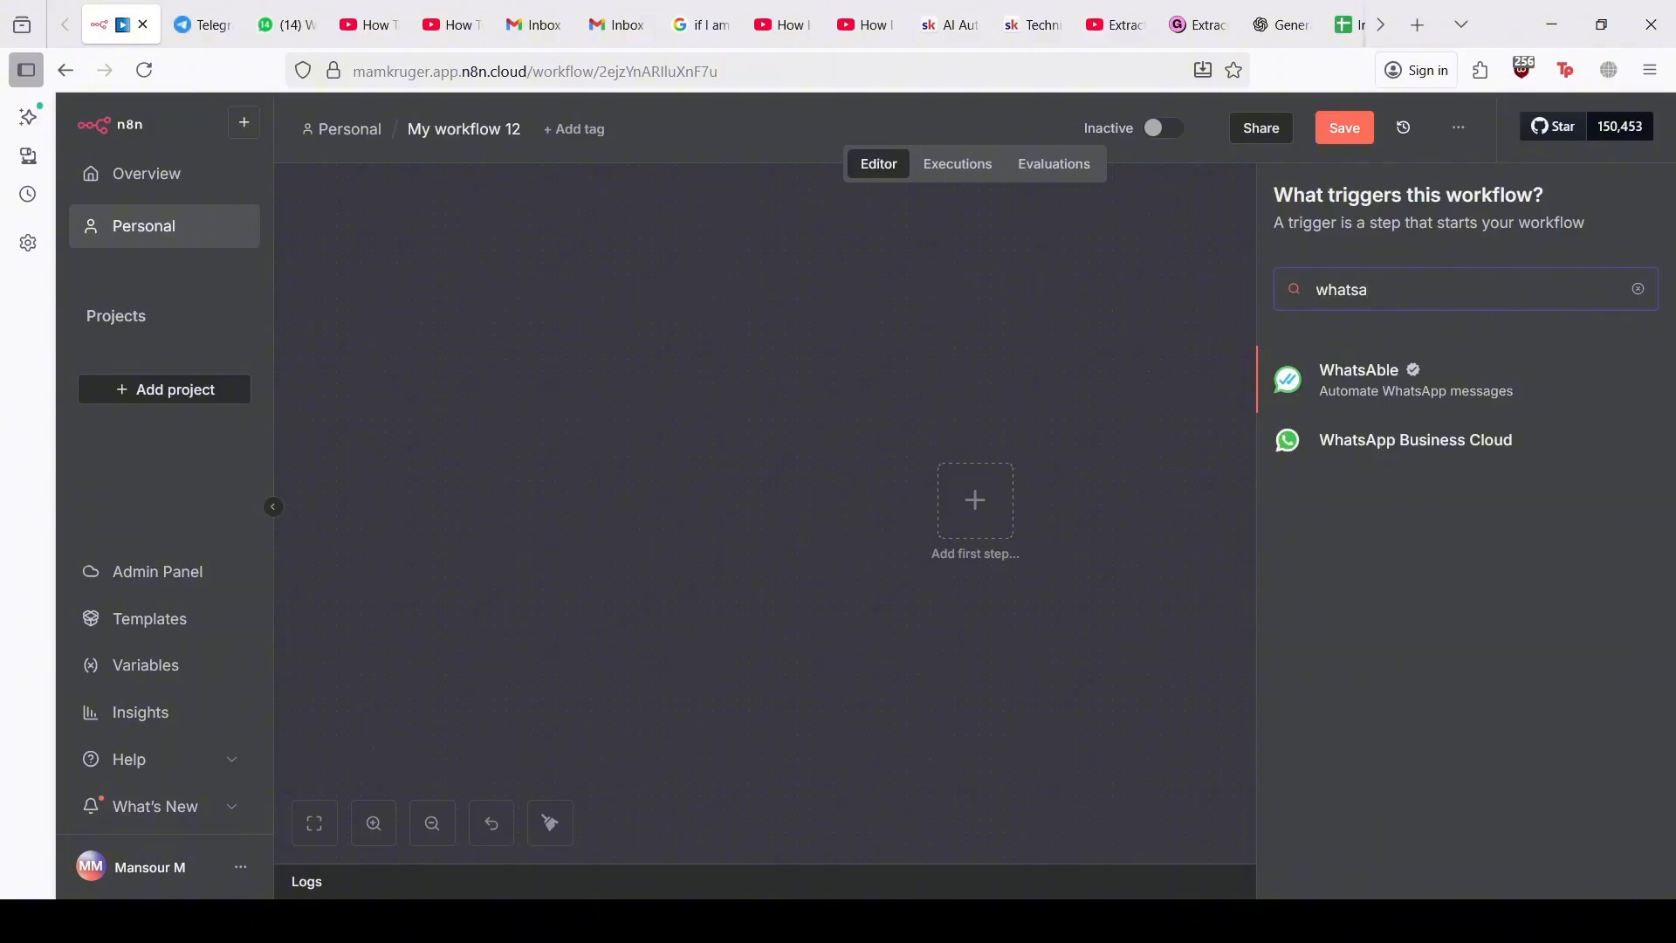
{"action": "left_click", "coordinate": [1388, 443]}
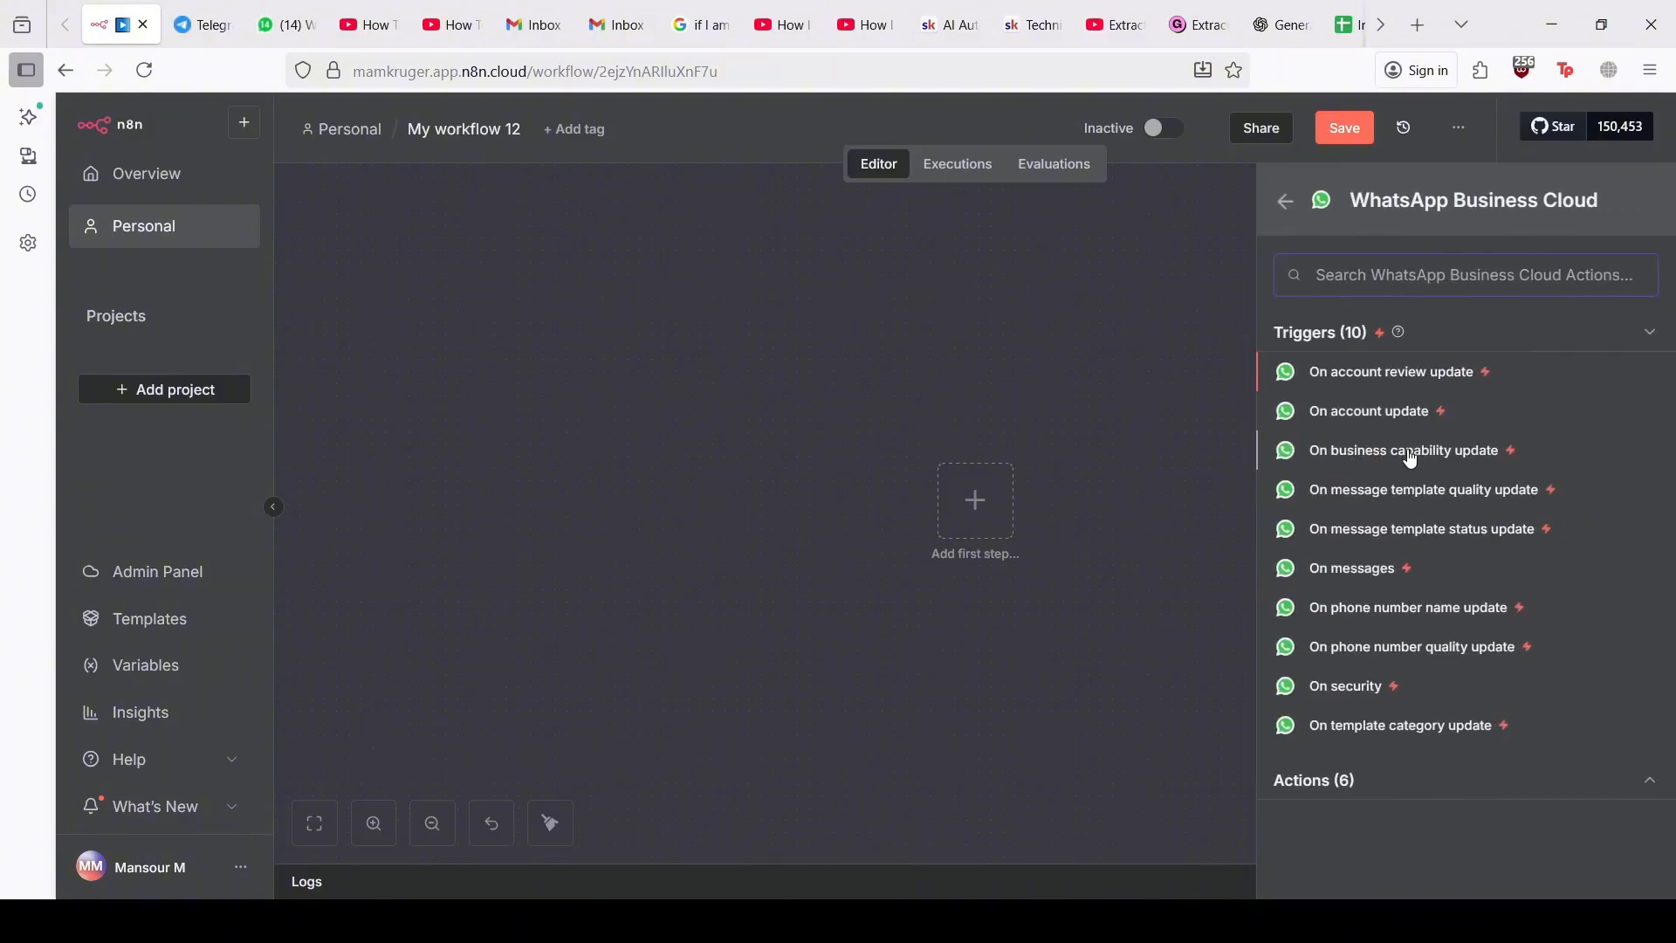
{"action": "left_click", "coordinate": [1346, 571]}
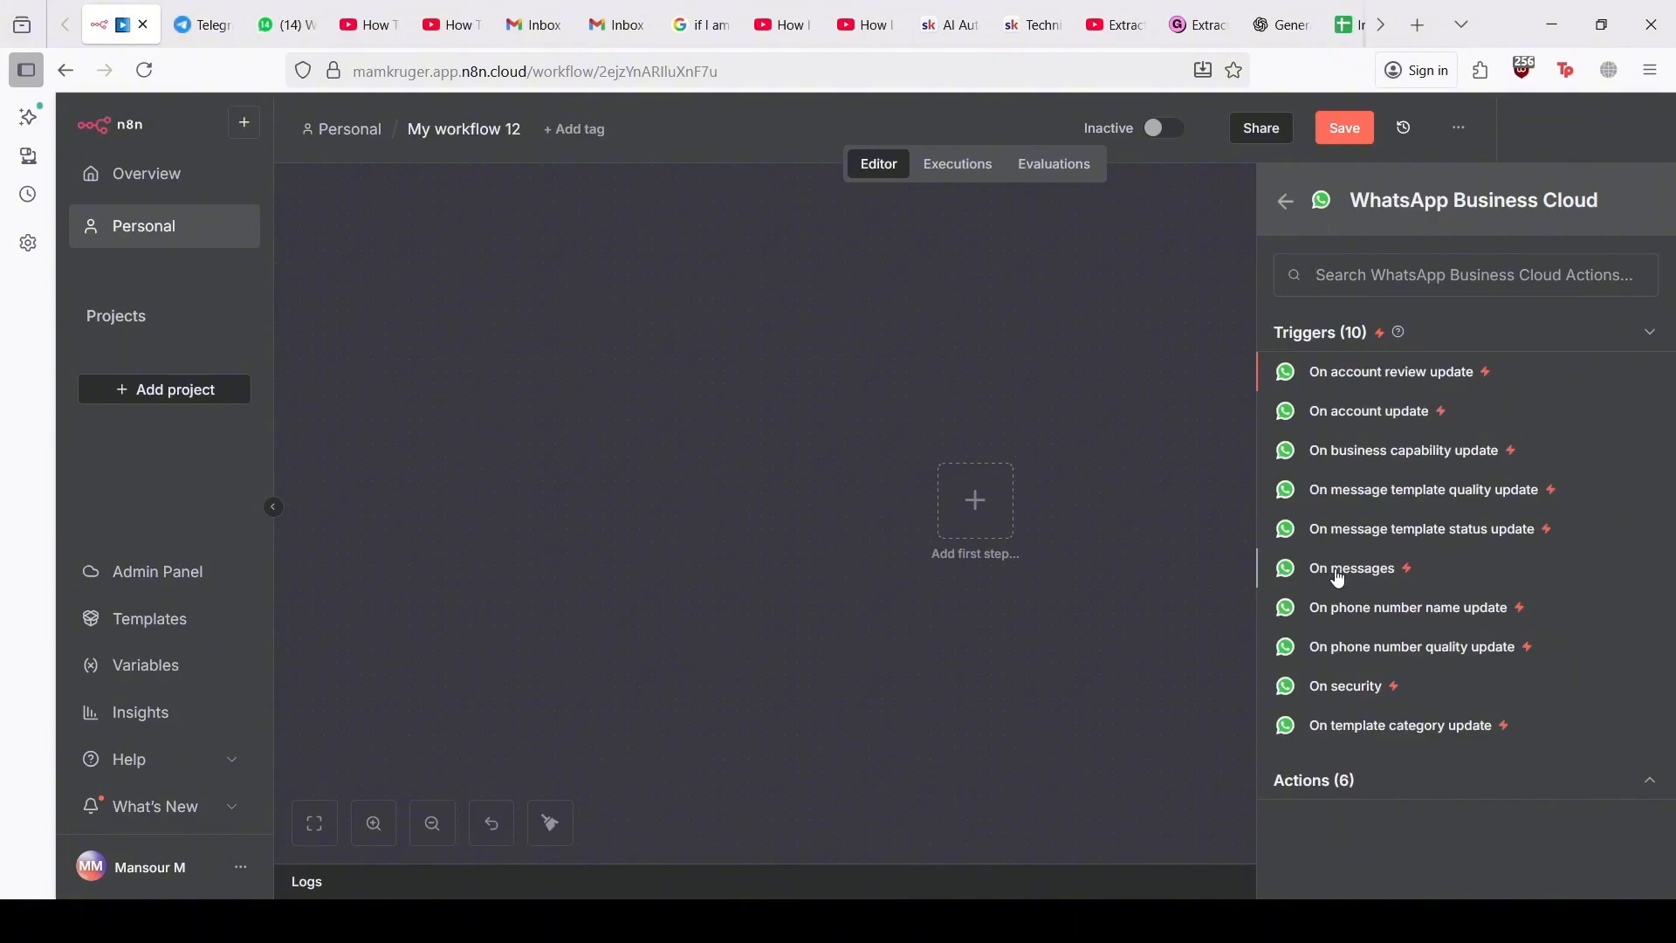
Step: Set the WhatsApp Trigger's credential to "WhatsApp OAuth account" and return to the canvas
{"action": "left_click", "coordinate": [644, 323]}
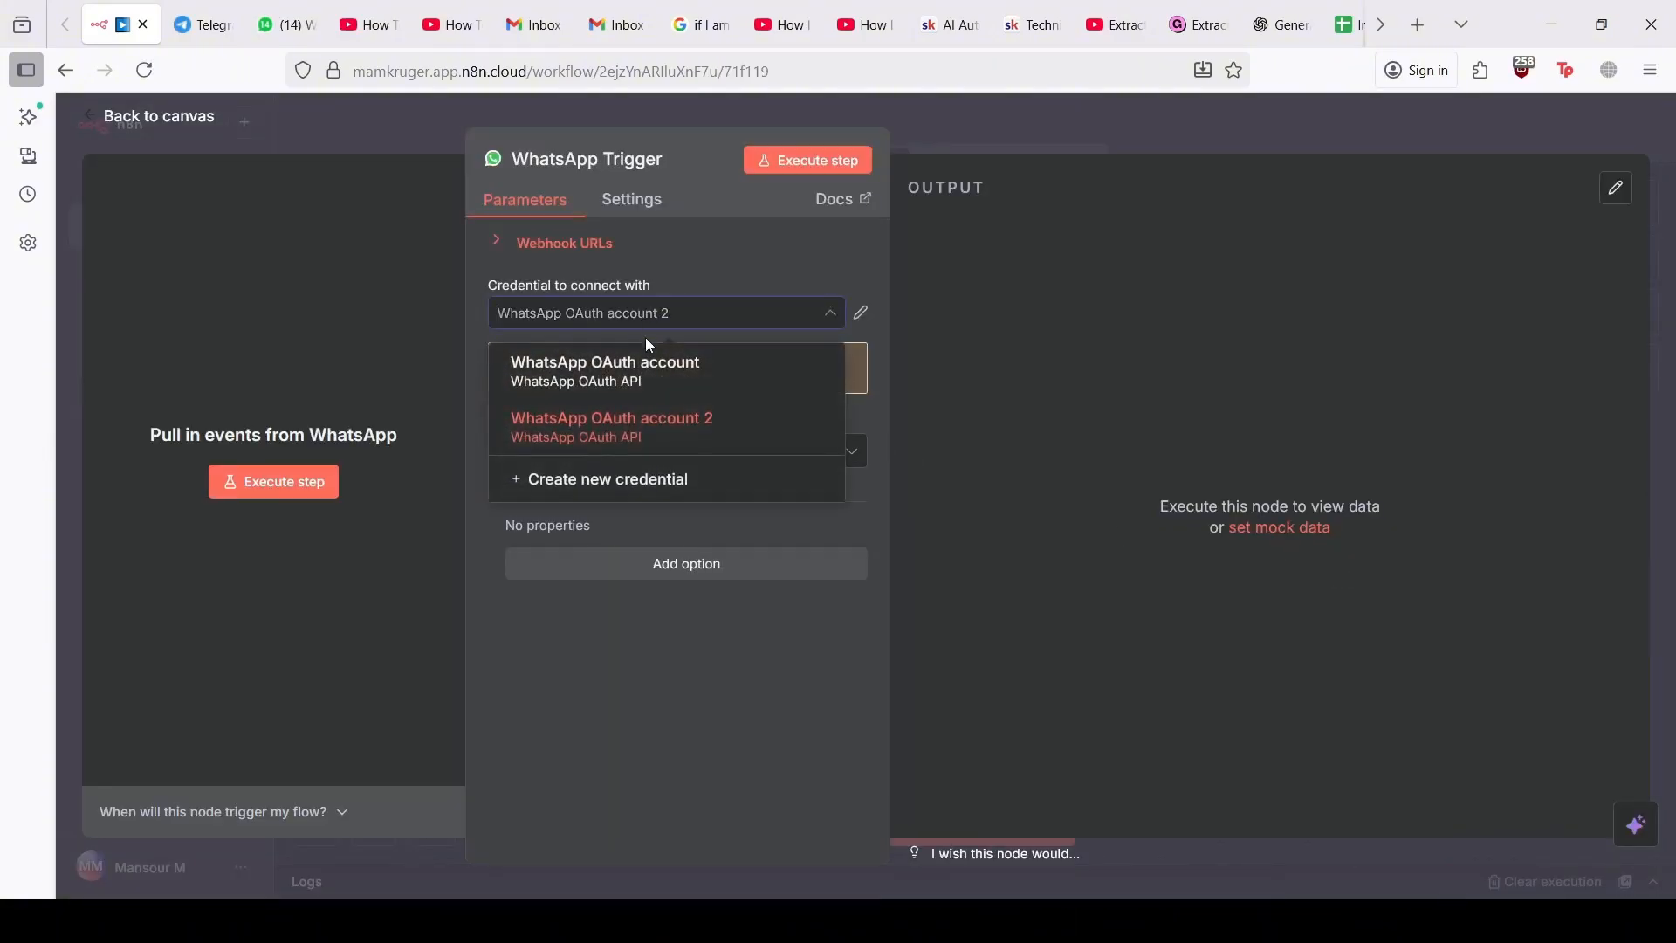
{"action": "left_click", "coordinate": [635, 366]}
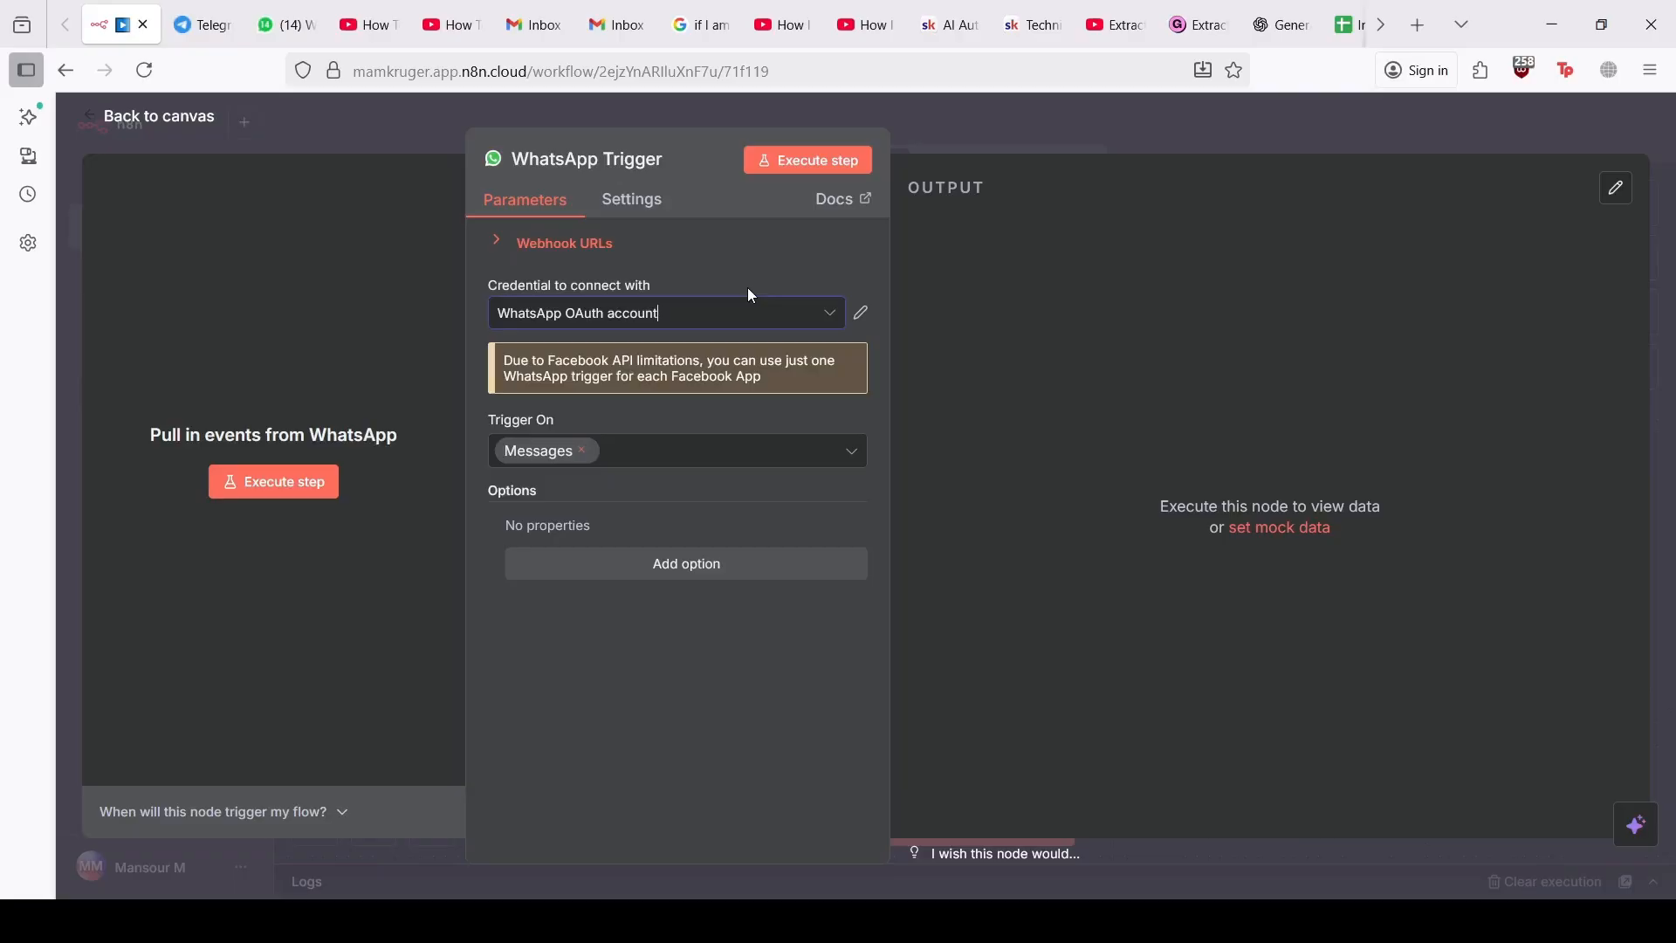
{"action": "left_click", "coordinate": [707, 313]}
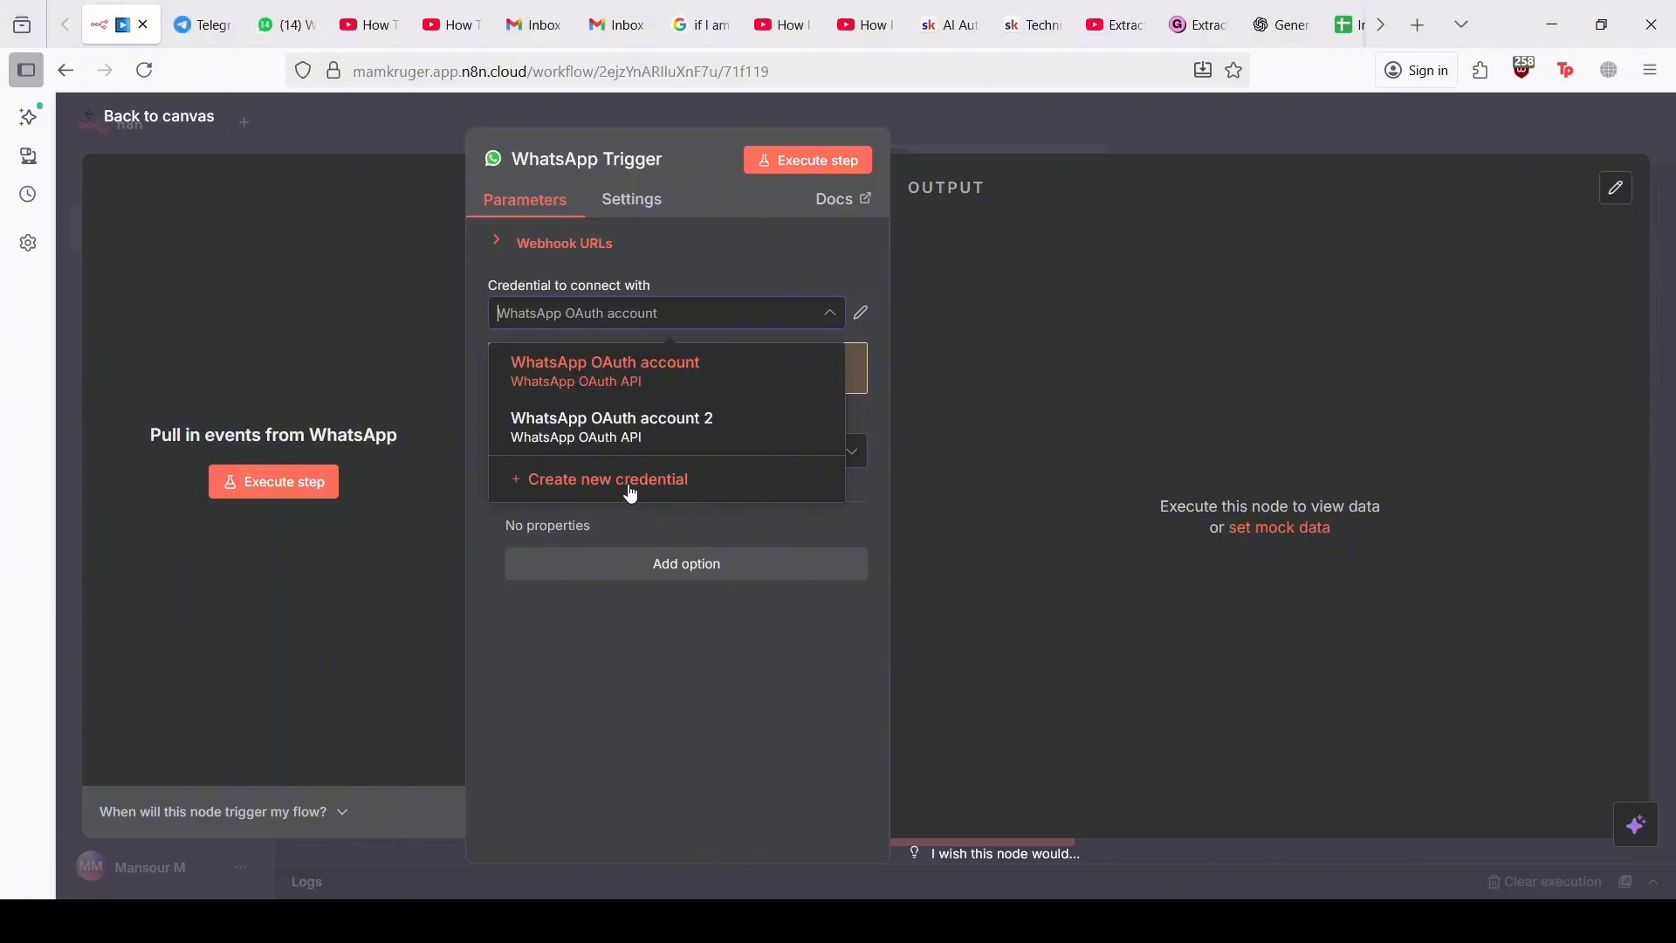
{"action": "left_click", "coordinate": [733, 270]}
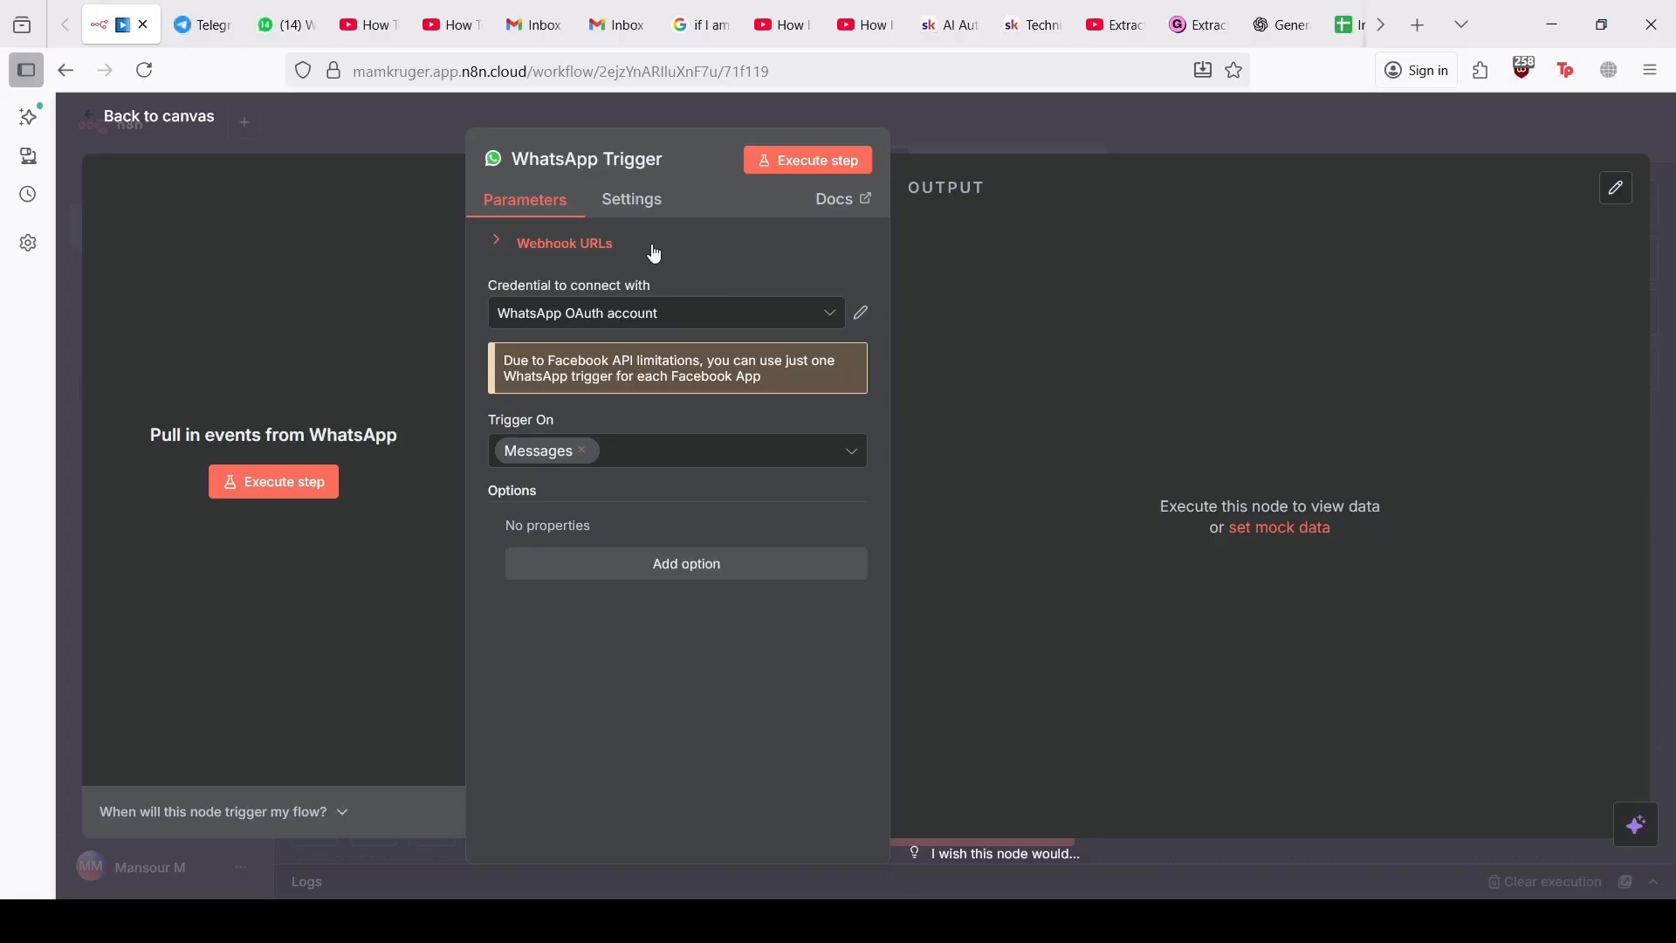
{"action": "left_click", "coordinate": [123, 117]}
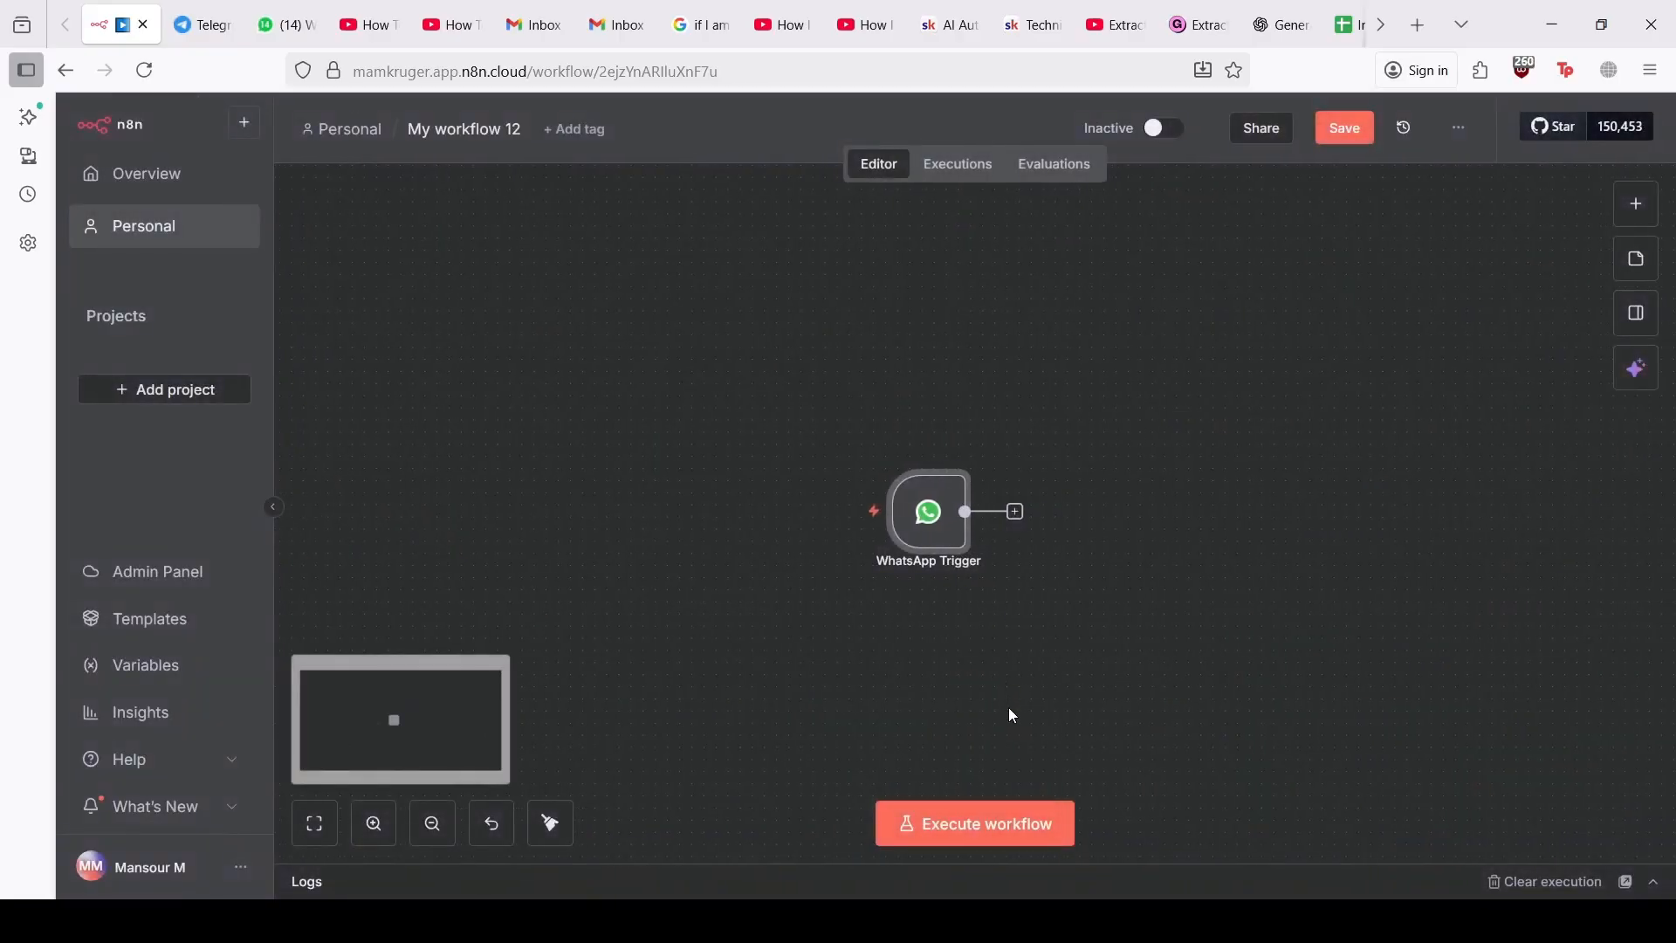
Step: Execute the workflow and test the trigger by sending "hi" to the N8n Agent chat in WhatsApp, returning to n8n
{"action": "left_click", "coordinate": [953, 844]}
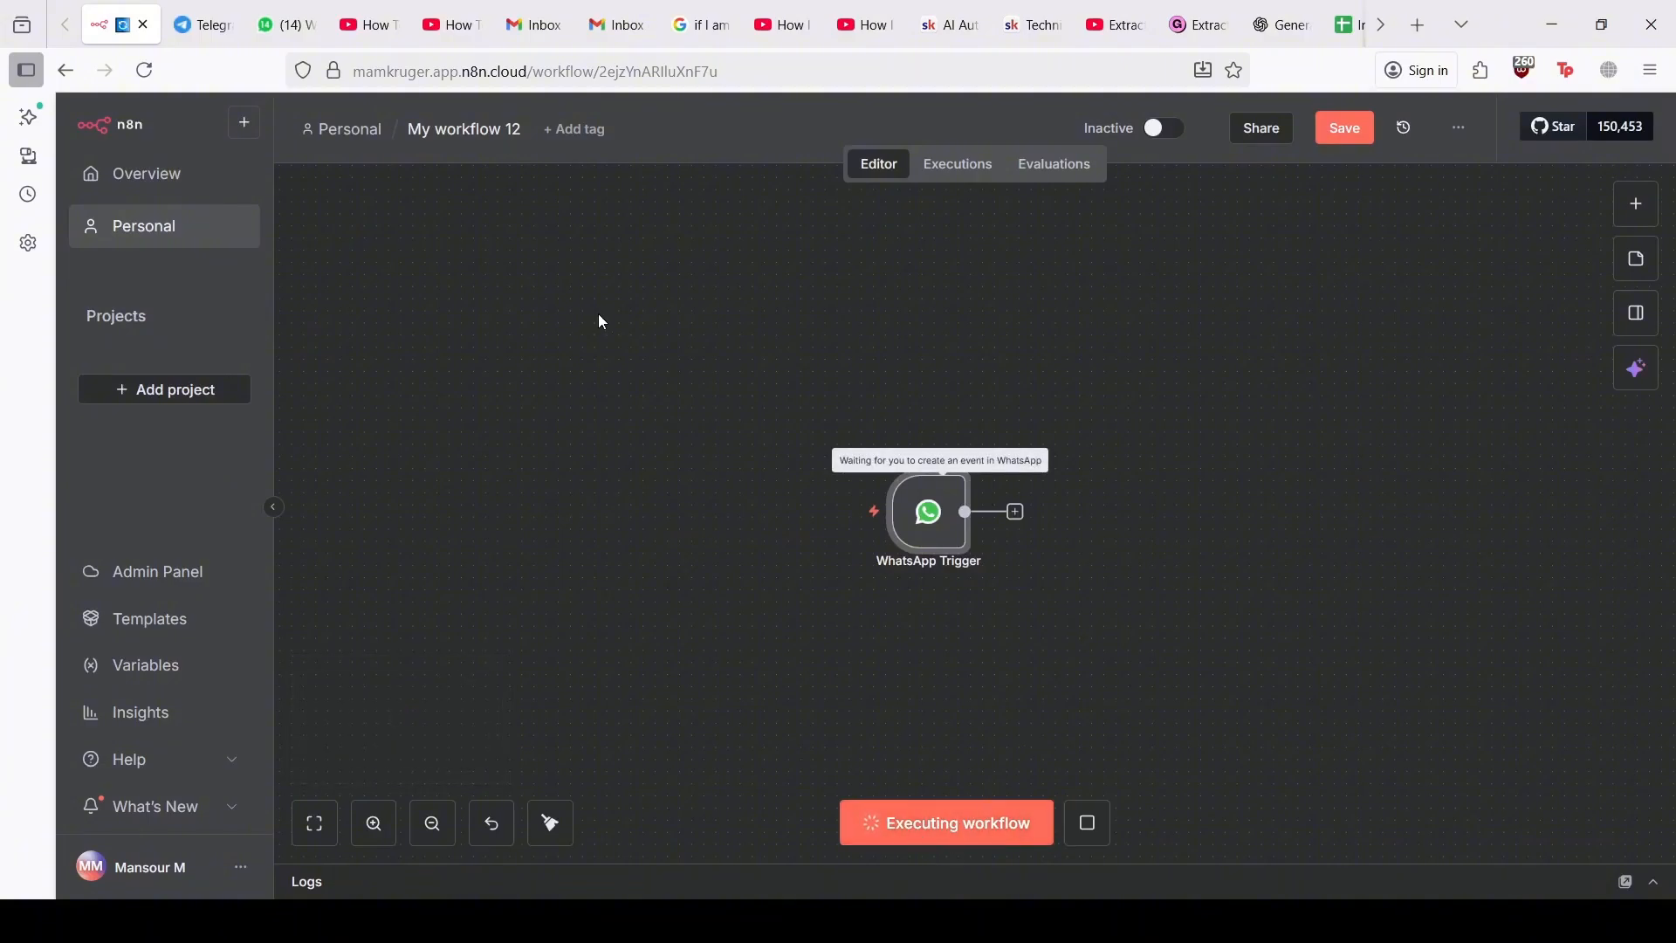
{"action": "left_click", "coordinate": [286, 24]}
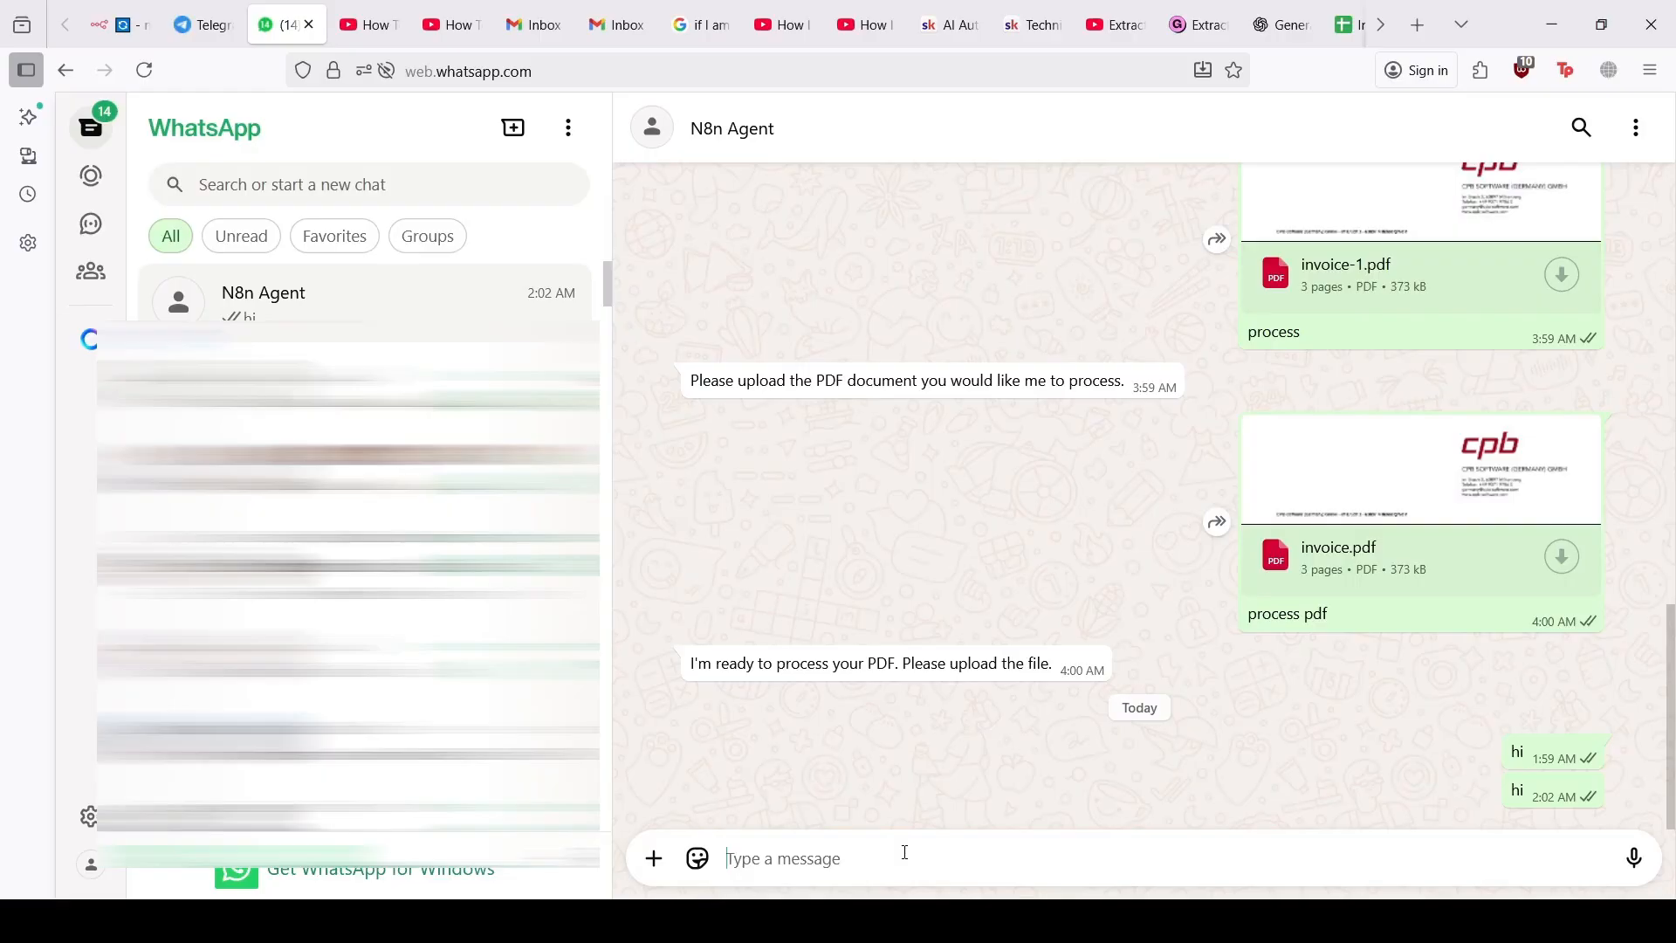
{"action": "type", "text": "hi"}
{"action": "key", "text": "Return"}
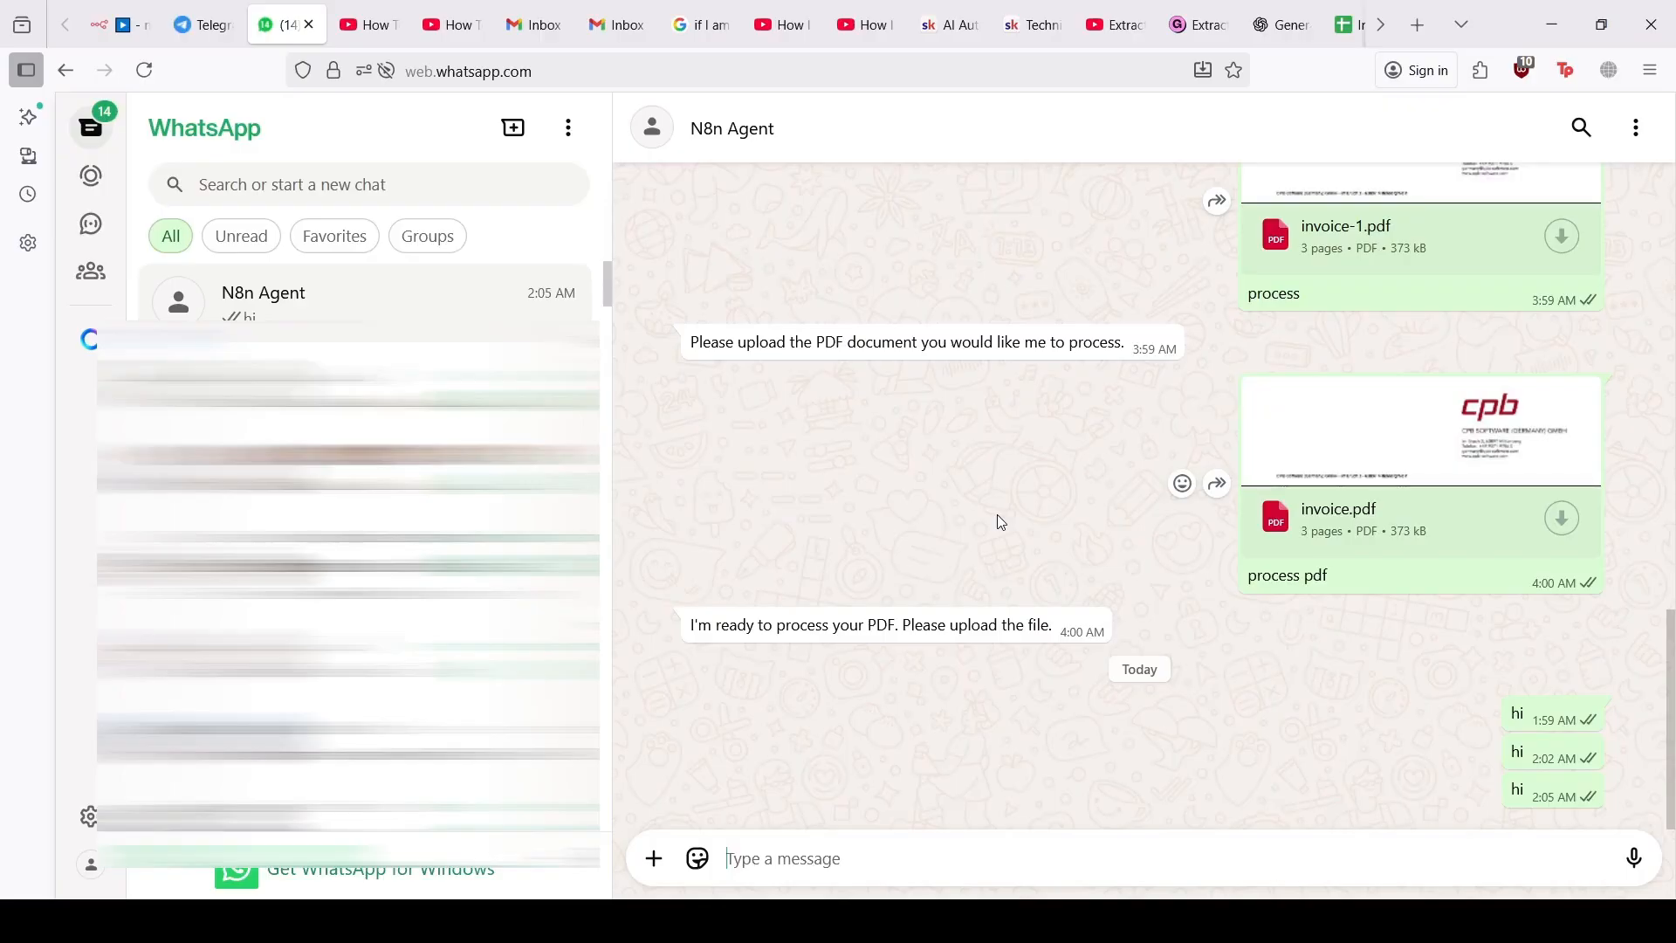
{"action": "left_click", "coordinate": [122, 25]}
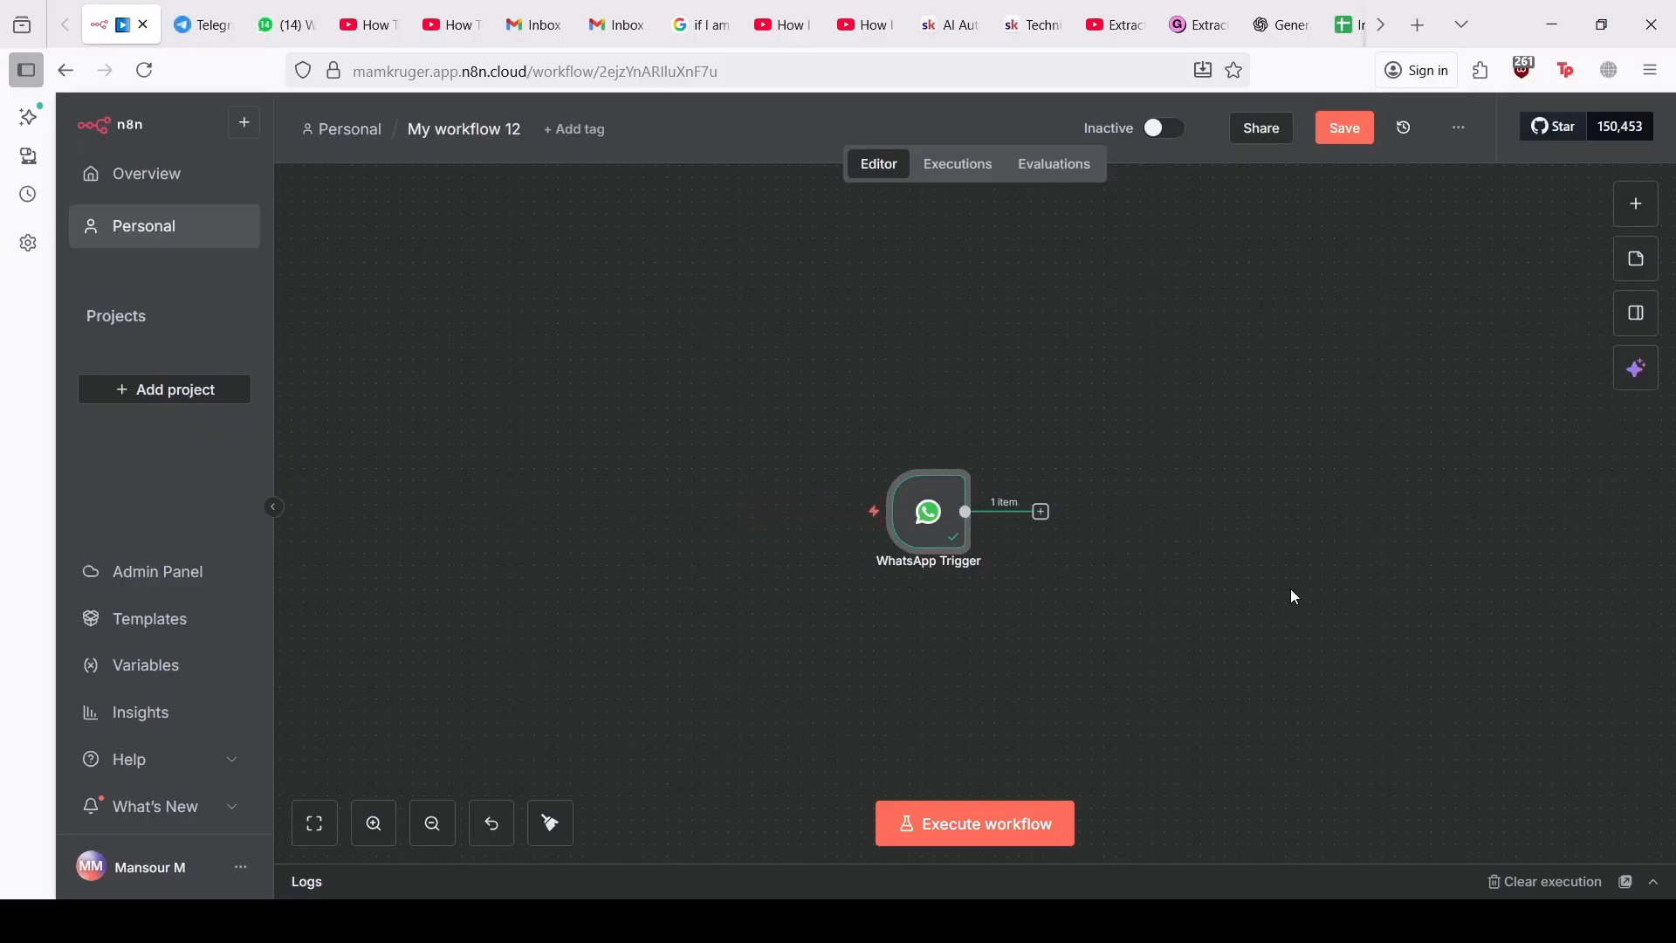
Step: Add a WhatsApp Business Cloud "Download media" action after the WhatsApp Trigger
{"action": "scroll", "coordinate": [1151, 537], "scroll_direction": "right", "scroll_amount": 1}
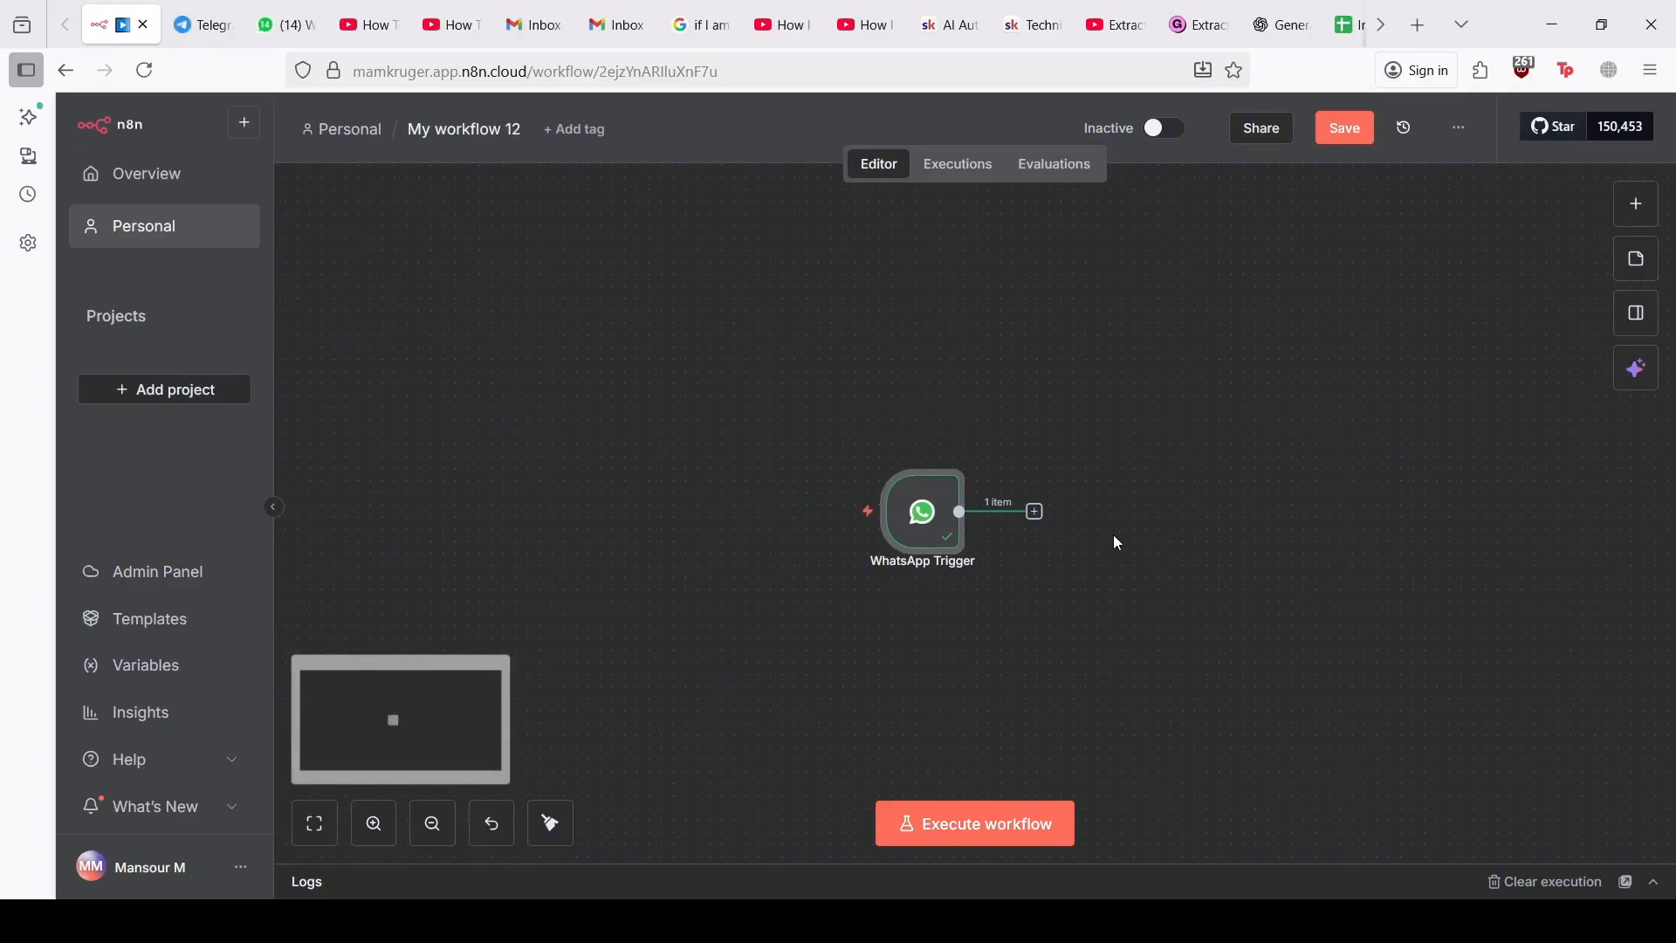
{"action": "left_click", "coordinate": [1036, 513]}
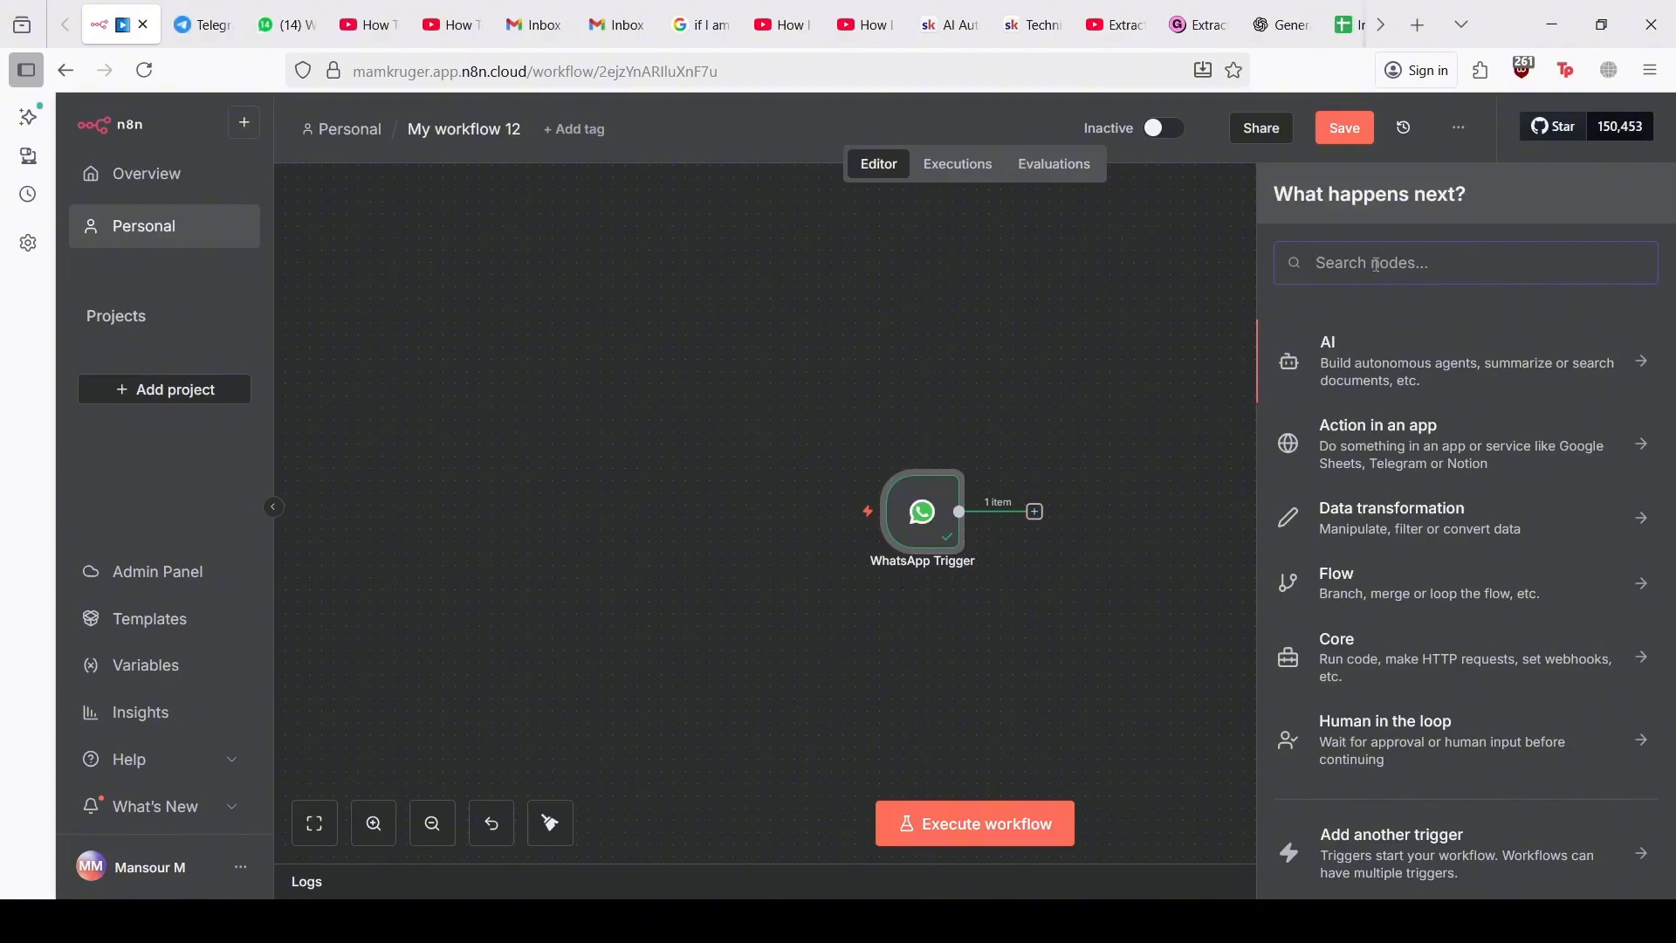
{"action": "type", "text": "whnta"}
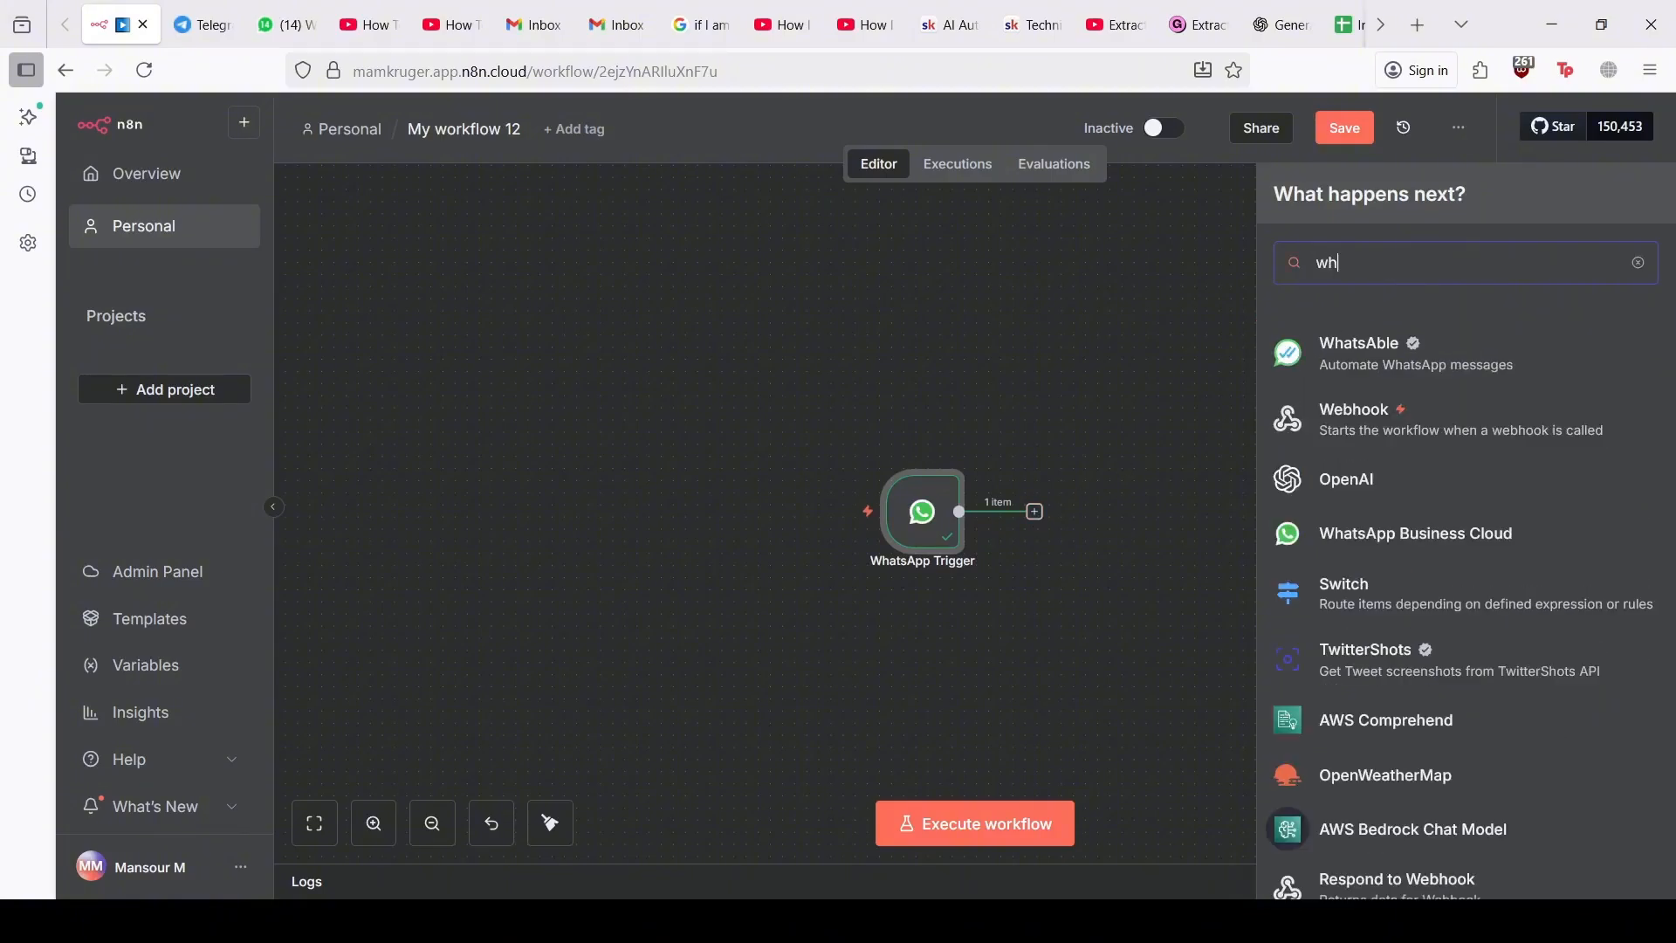
{"action": "key", "text": "BackSpace"}
{"action": "key", "text": "BackSpace"}
{"action": "key", "text": "BackSpace"}
{"action": "type", "text": "atsa"}
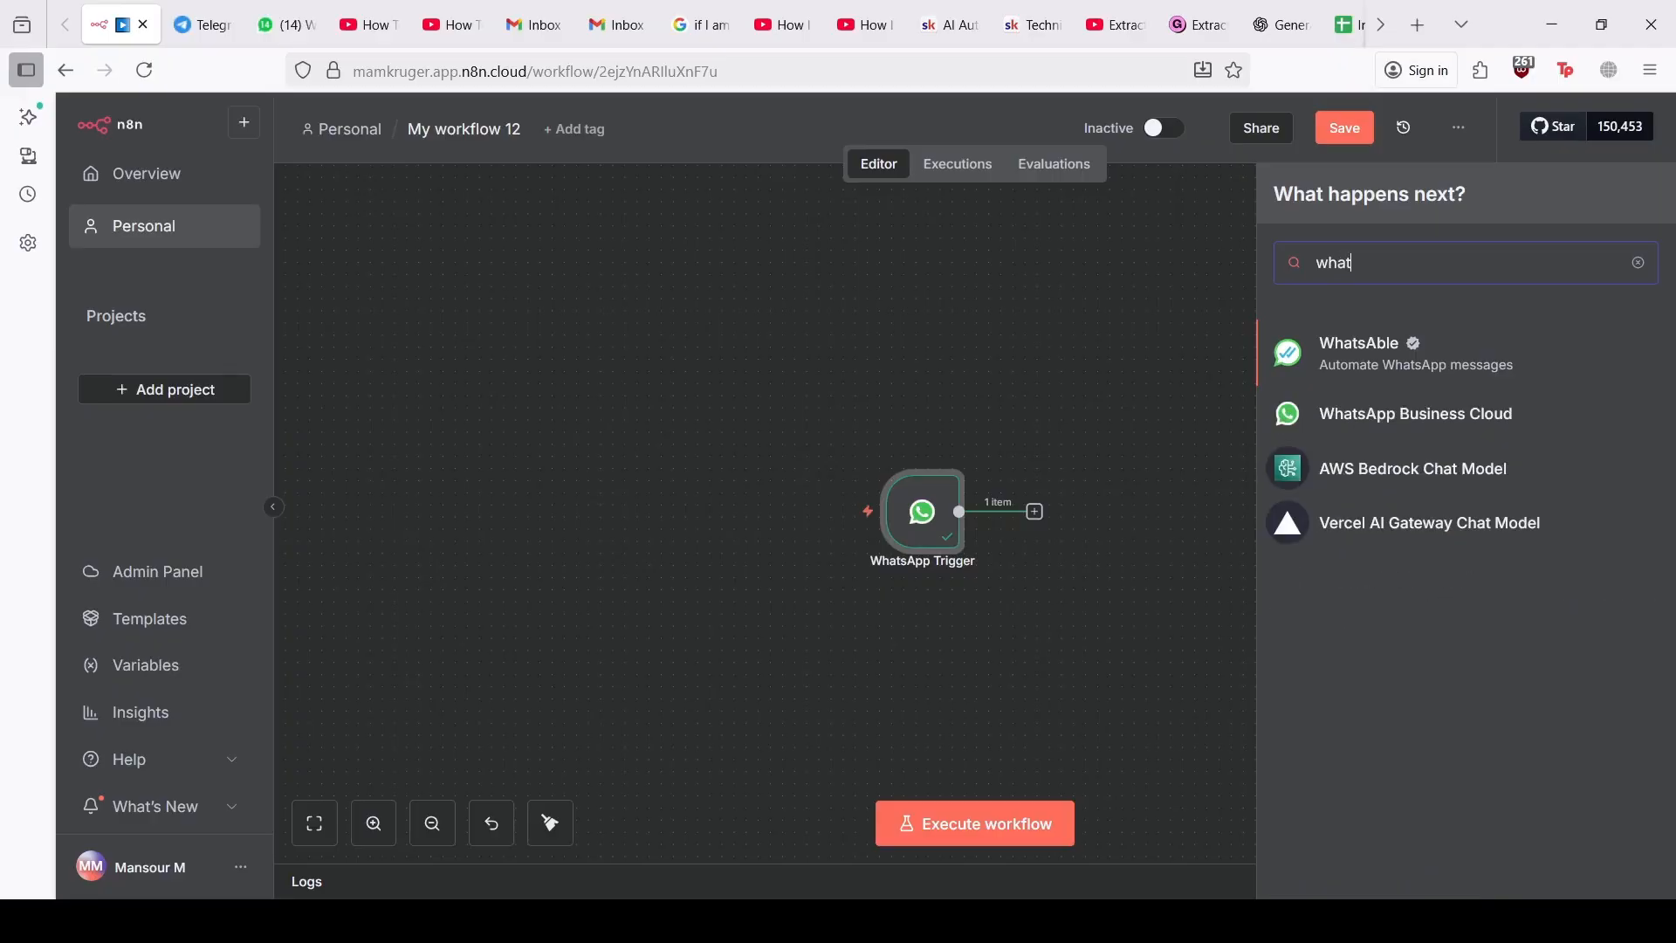
{"action": "left_click", "coordinate": [1395, 436]}
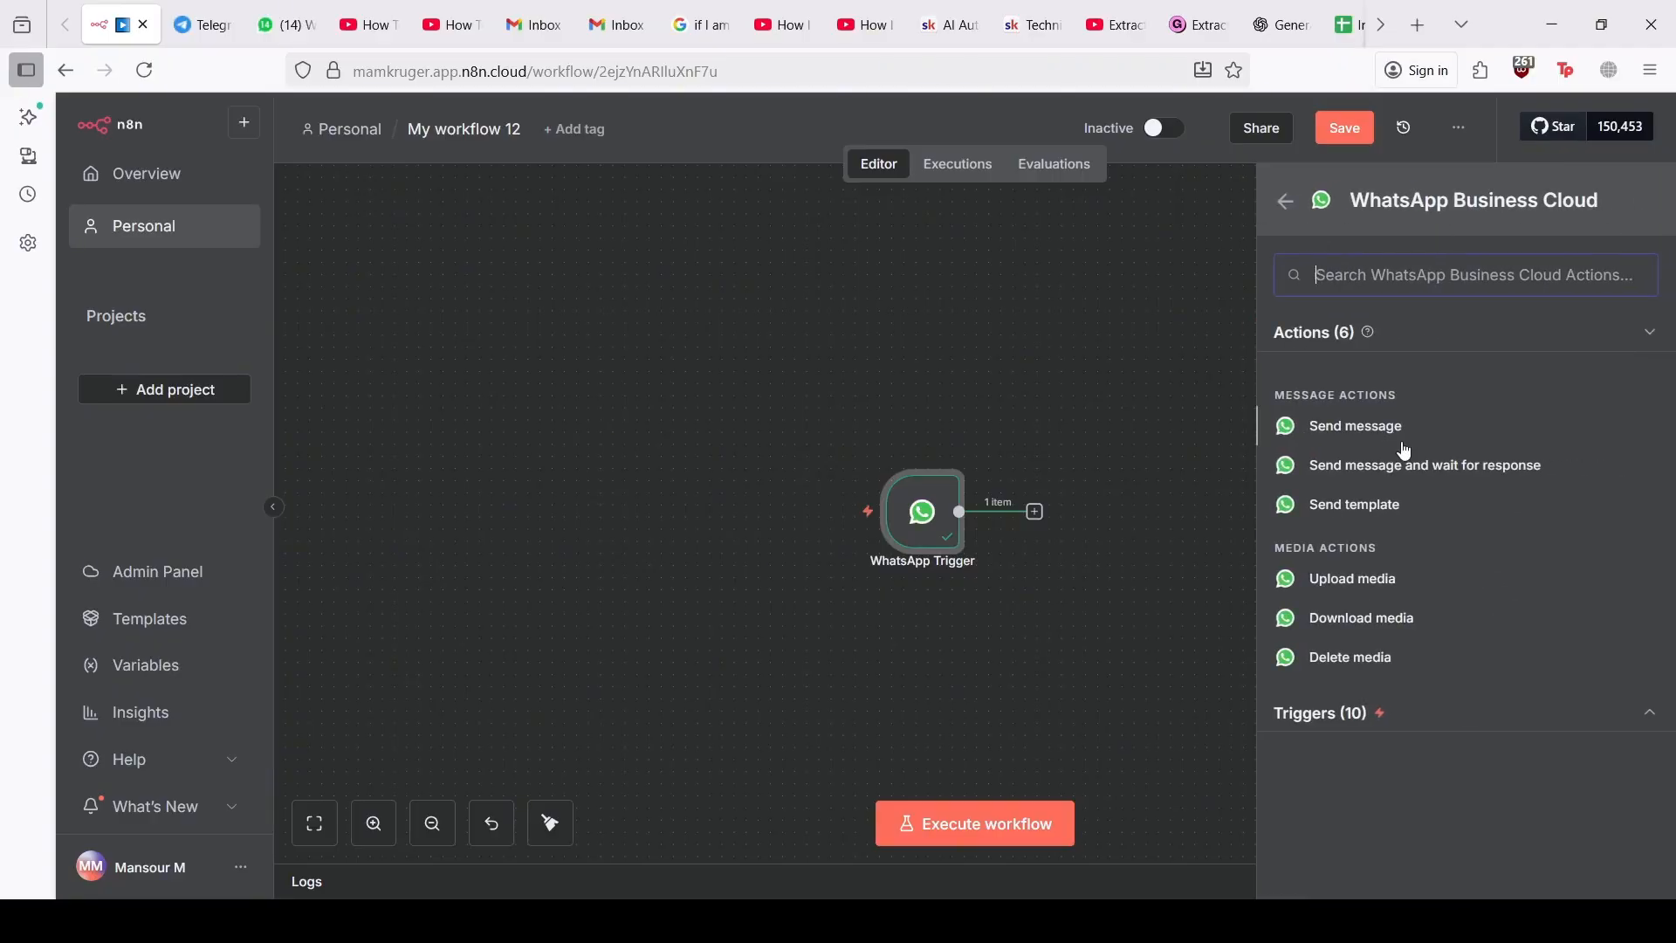
{"action": "left_click", "coordinate": [1374, 621]}
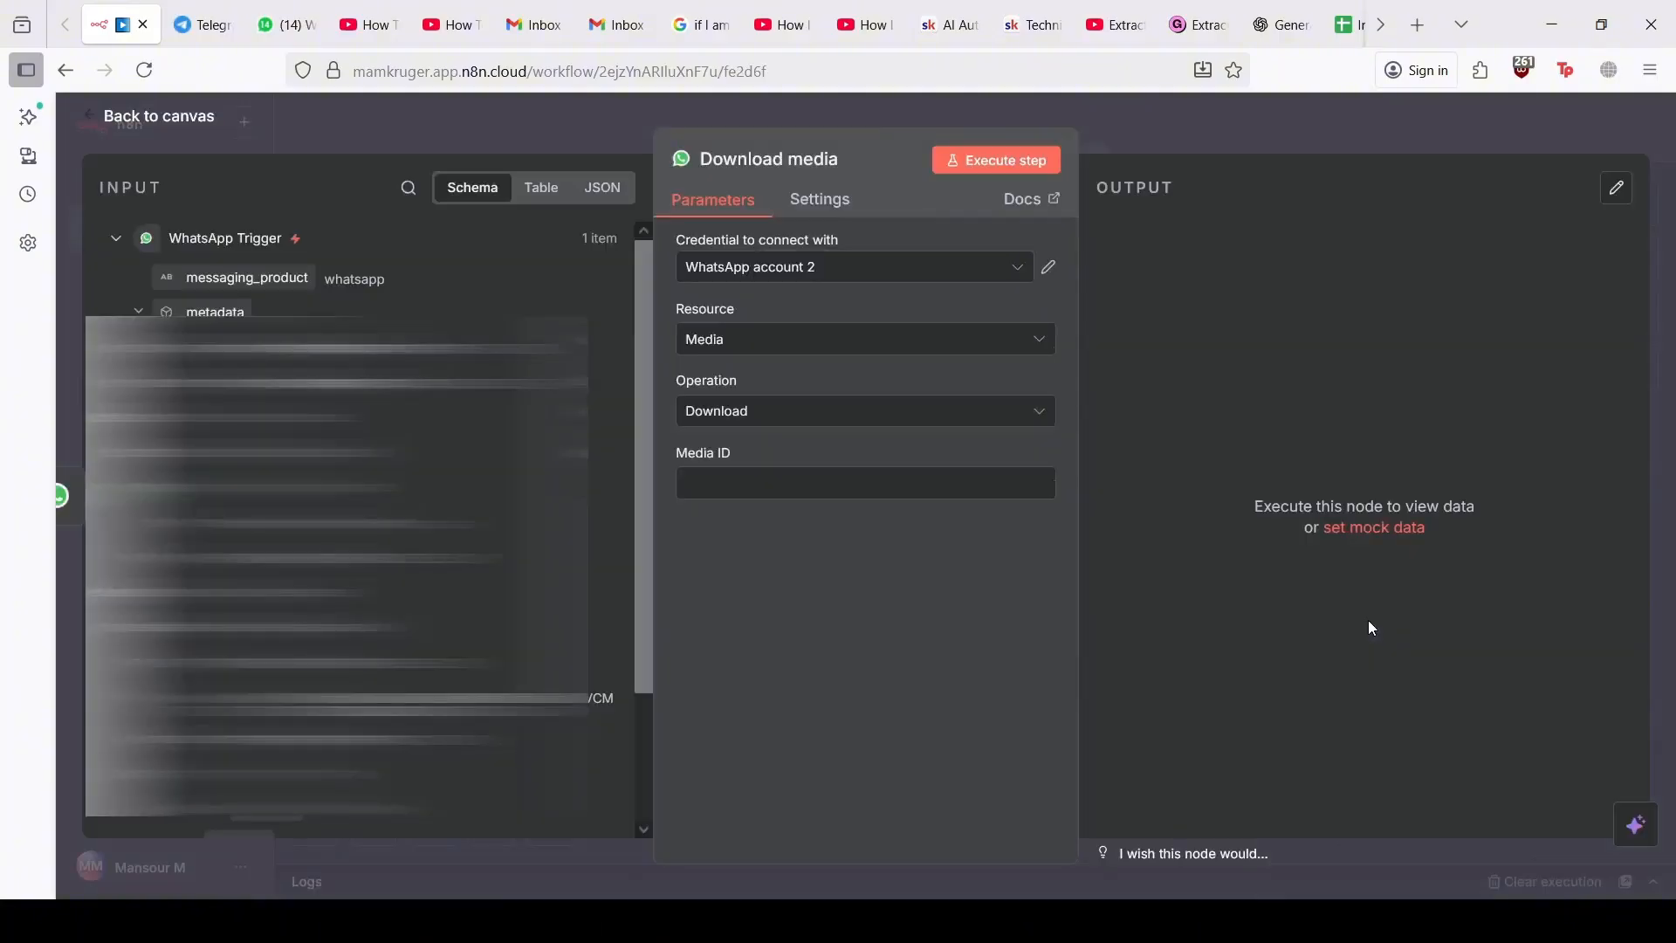
Step: Map the Media ID to {{ $json.messages[0].id }} from the trigger's data and execute the Download media step
{"action": "left_click", "coordinate": [116, 239]}
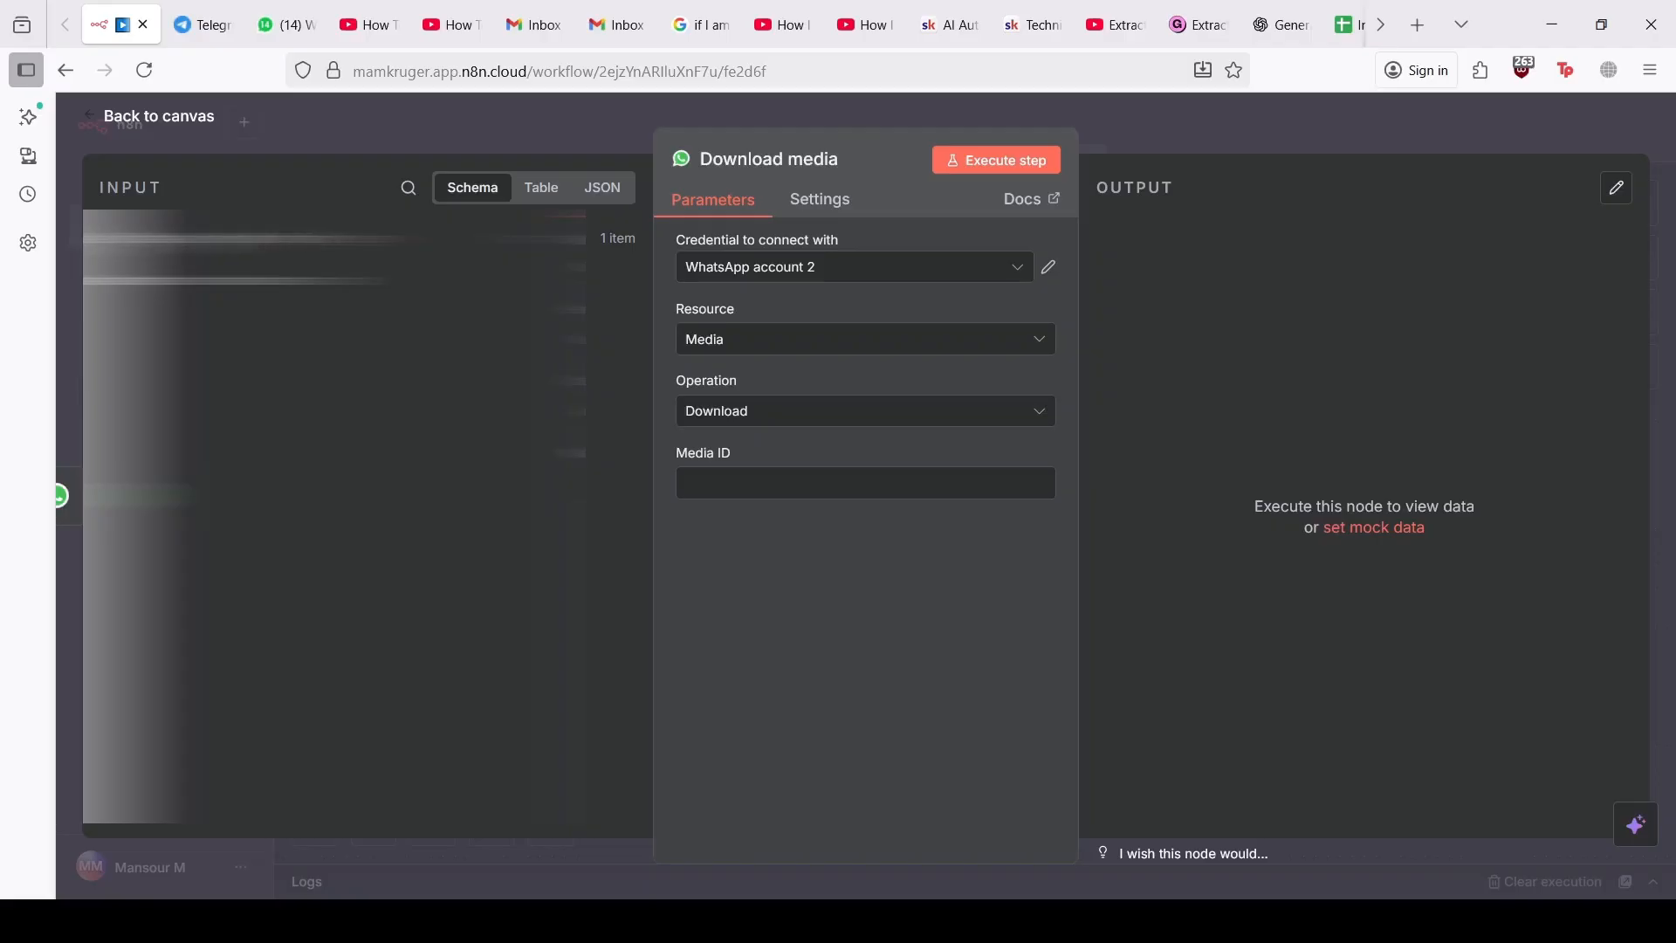
{"action": "left_click", "coordinate": [116, 239]}
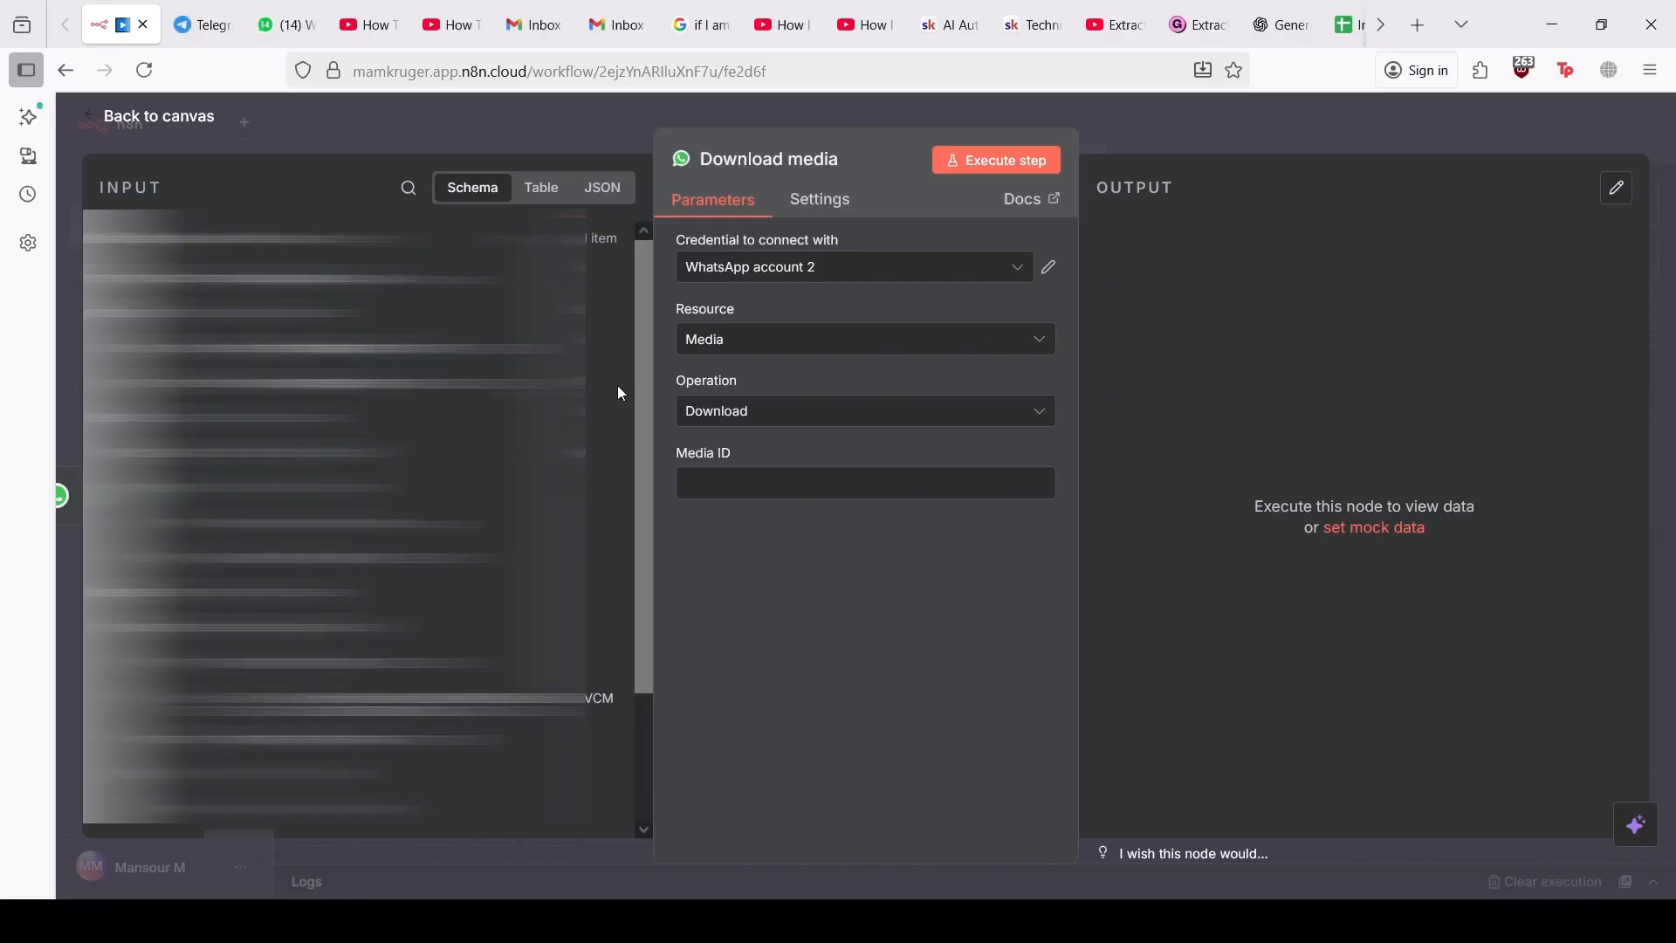
{"action": "scroll", "coordinate": [609, 403], "scroll_direction": "down", "scroll_amount": 2}
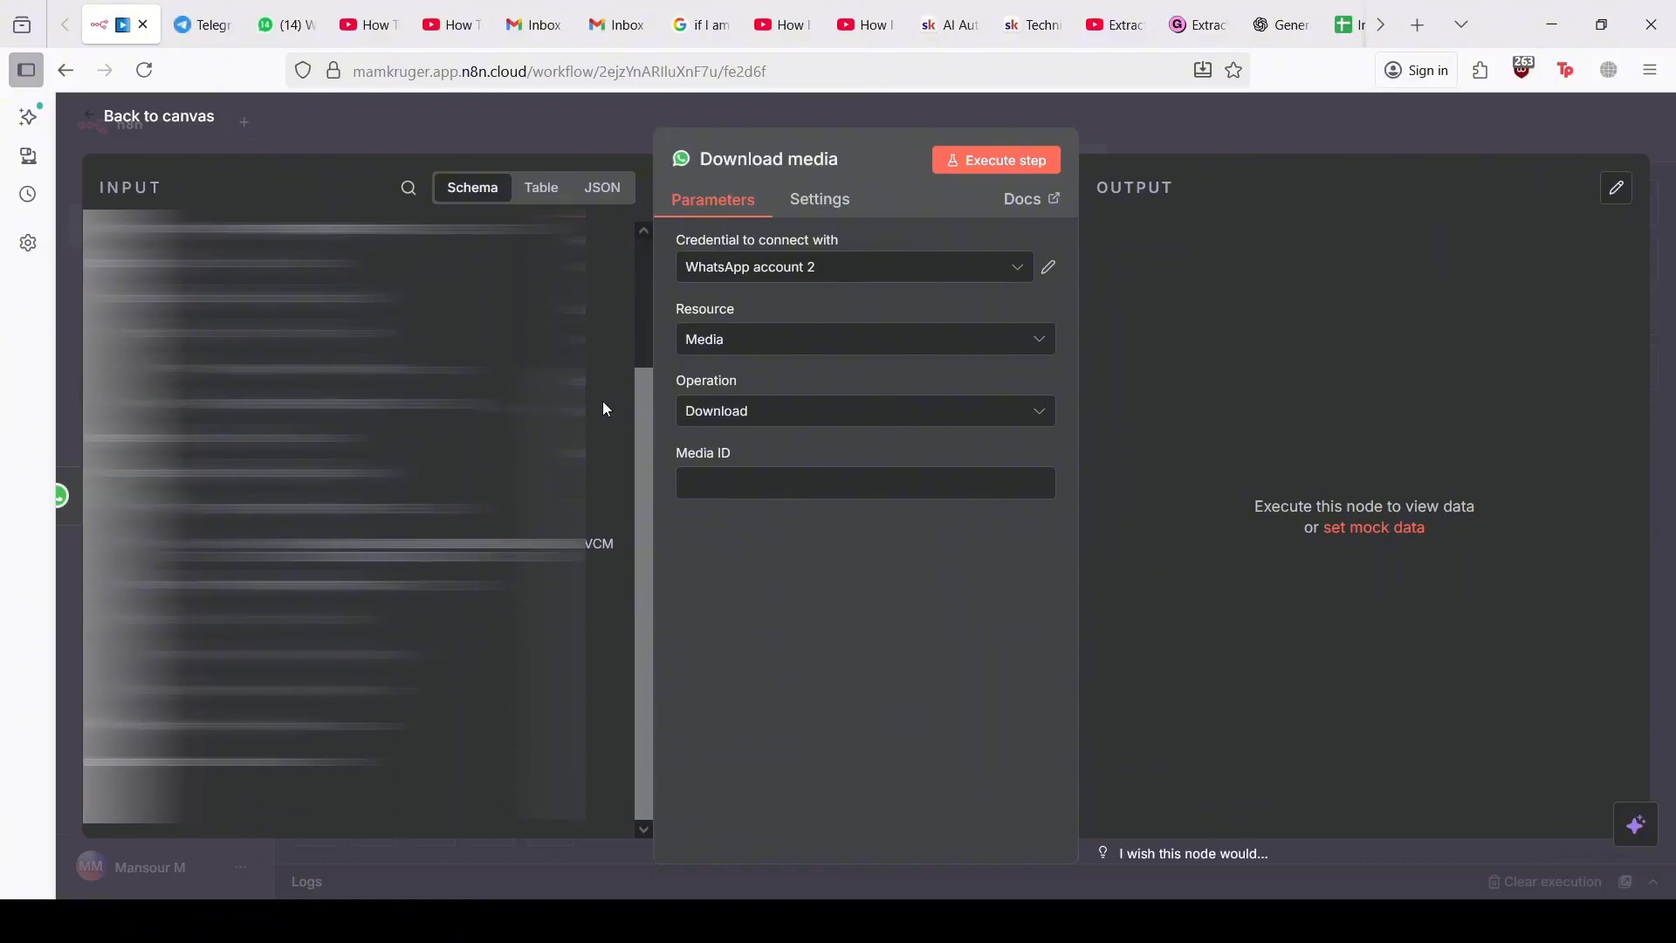
{"action": "scroll", "coordinate": [604, 402], "scroll_direction": "up", "scroll_amount": 2}
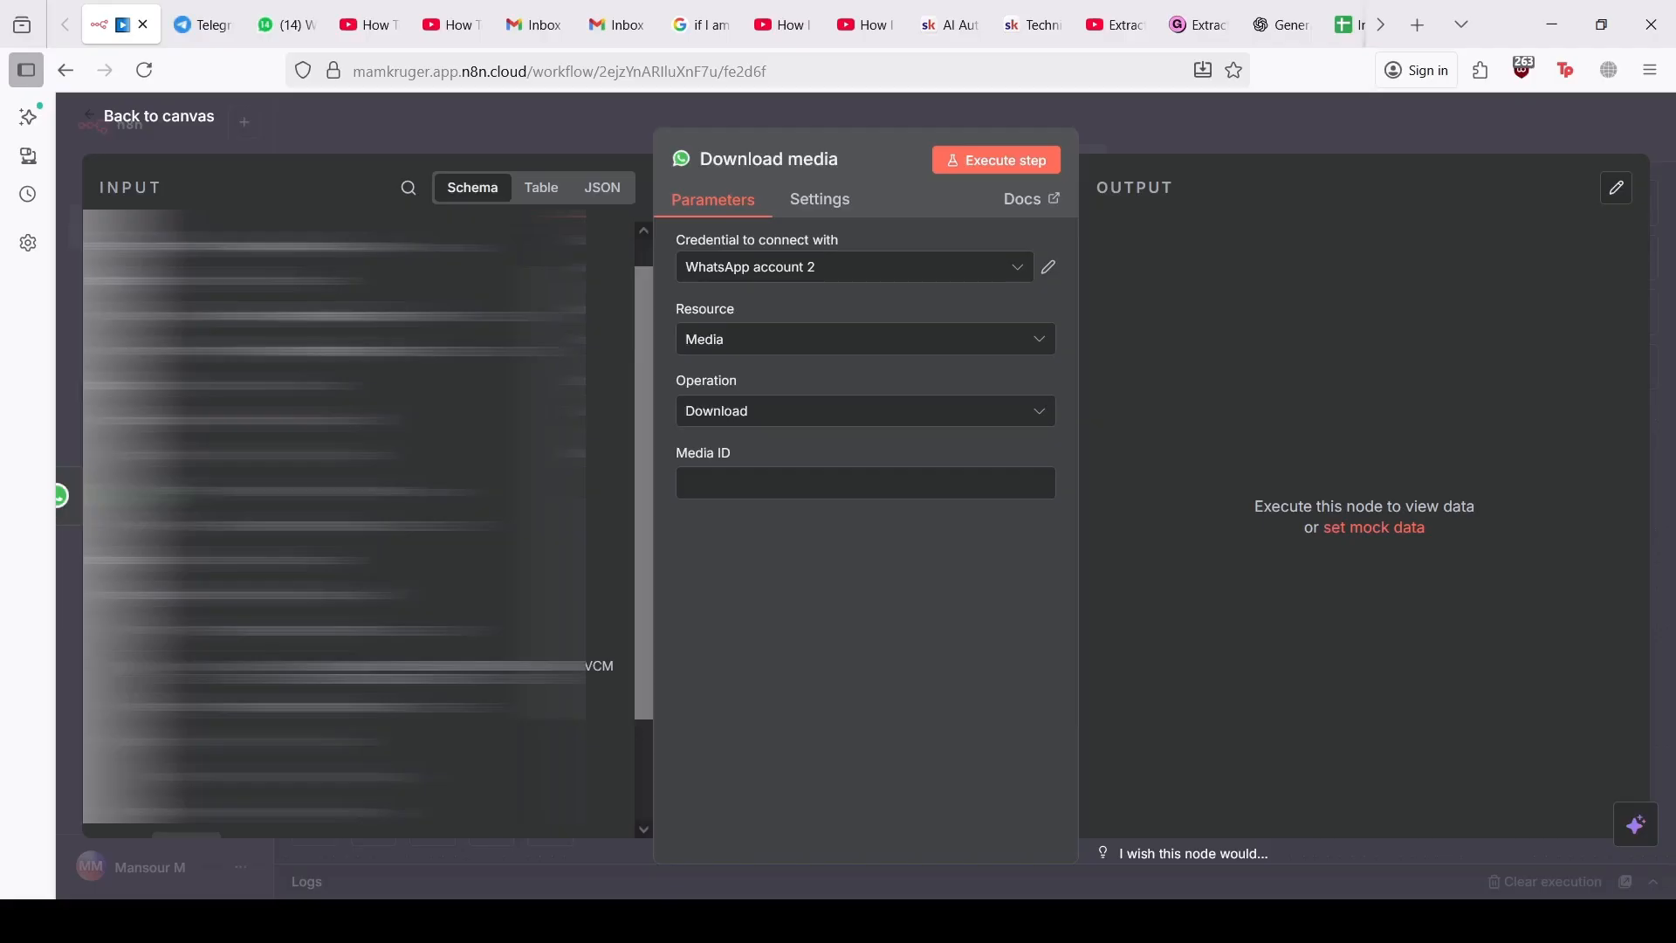
{"action": "left_click_drag", "start_coordinate": [453, 531], "coordinate": [770, 484]}
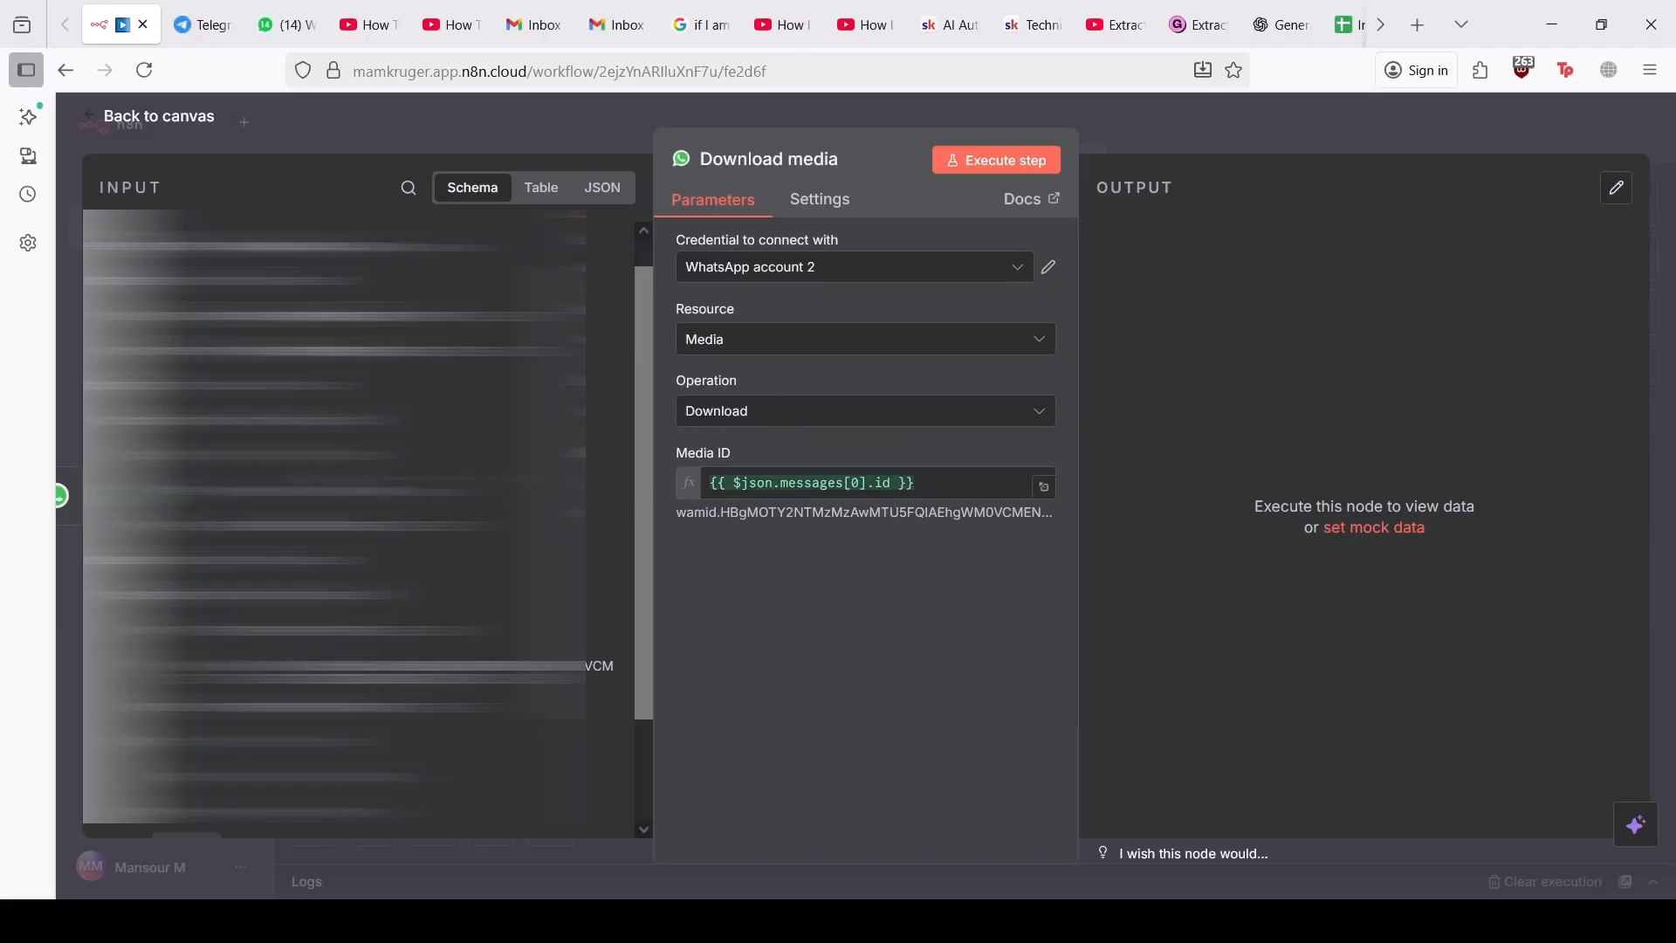
{"action": "scroll", "coordinate": [359, 523], "scroll_direction": "up", "scroll_amount": 1}
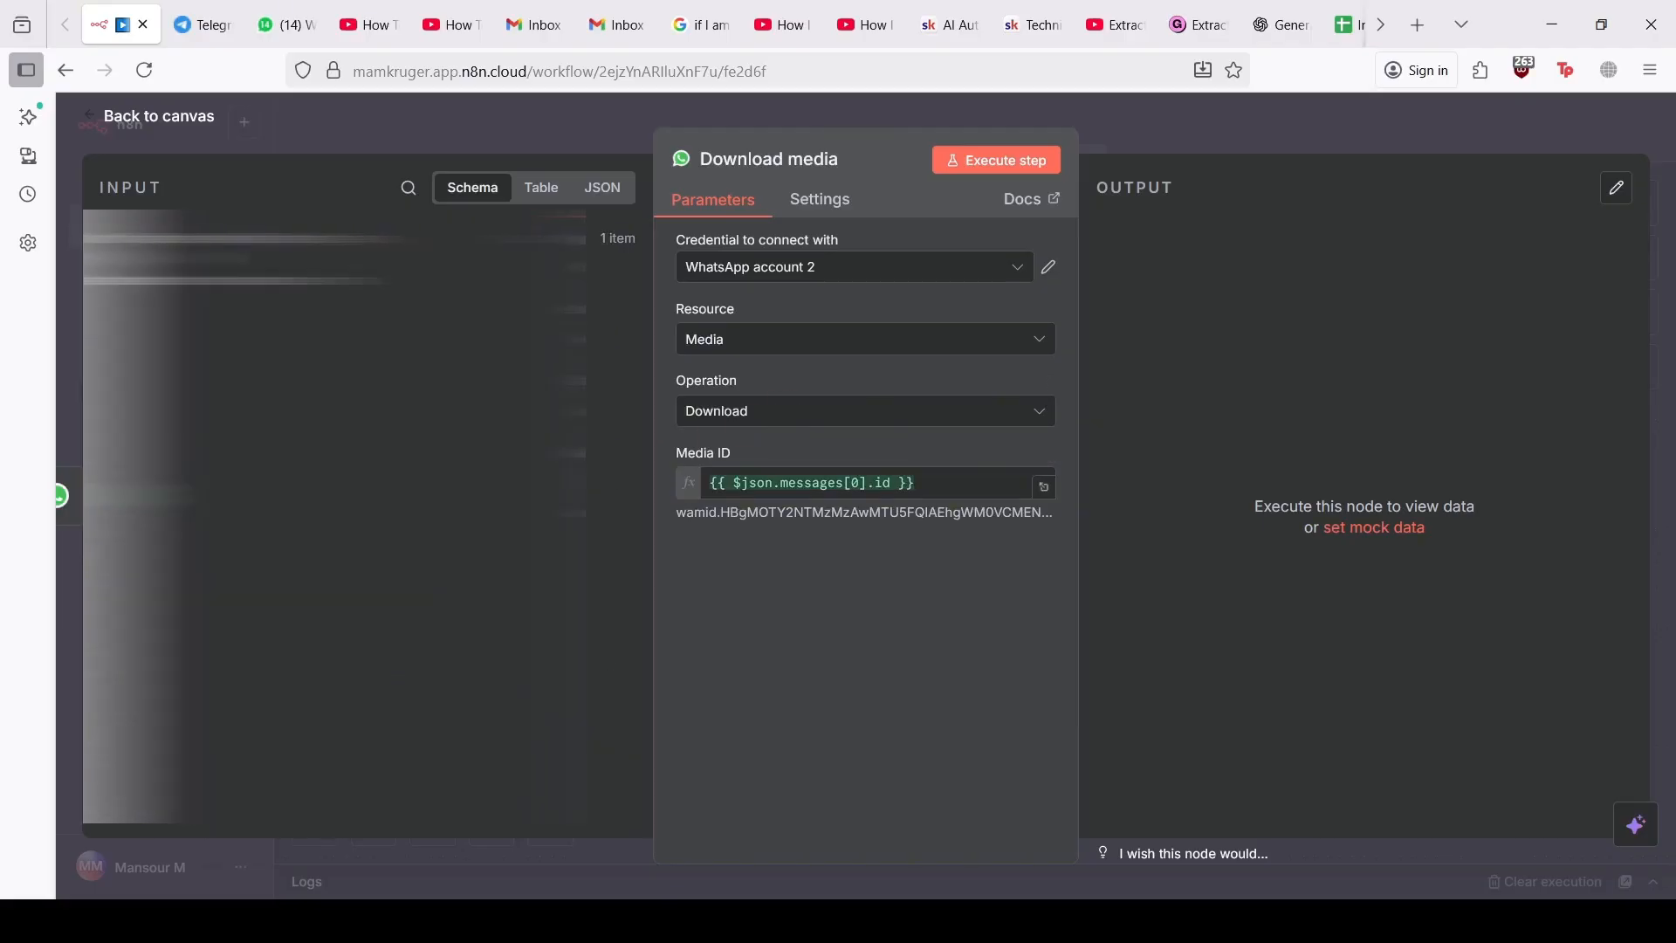
{"action": "left_click", "coordinate": [973, 166]}
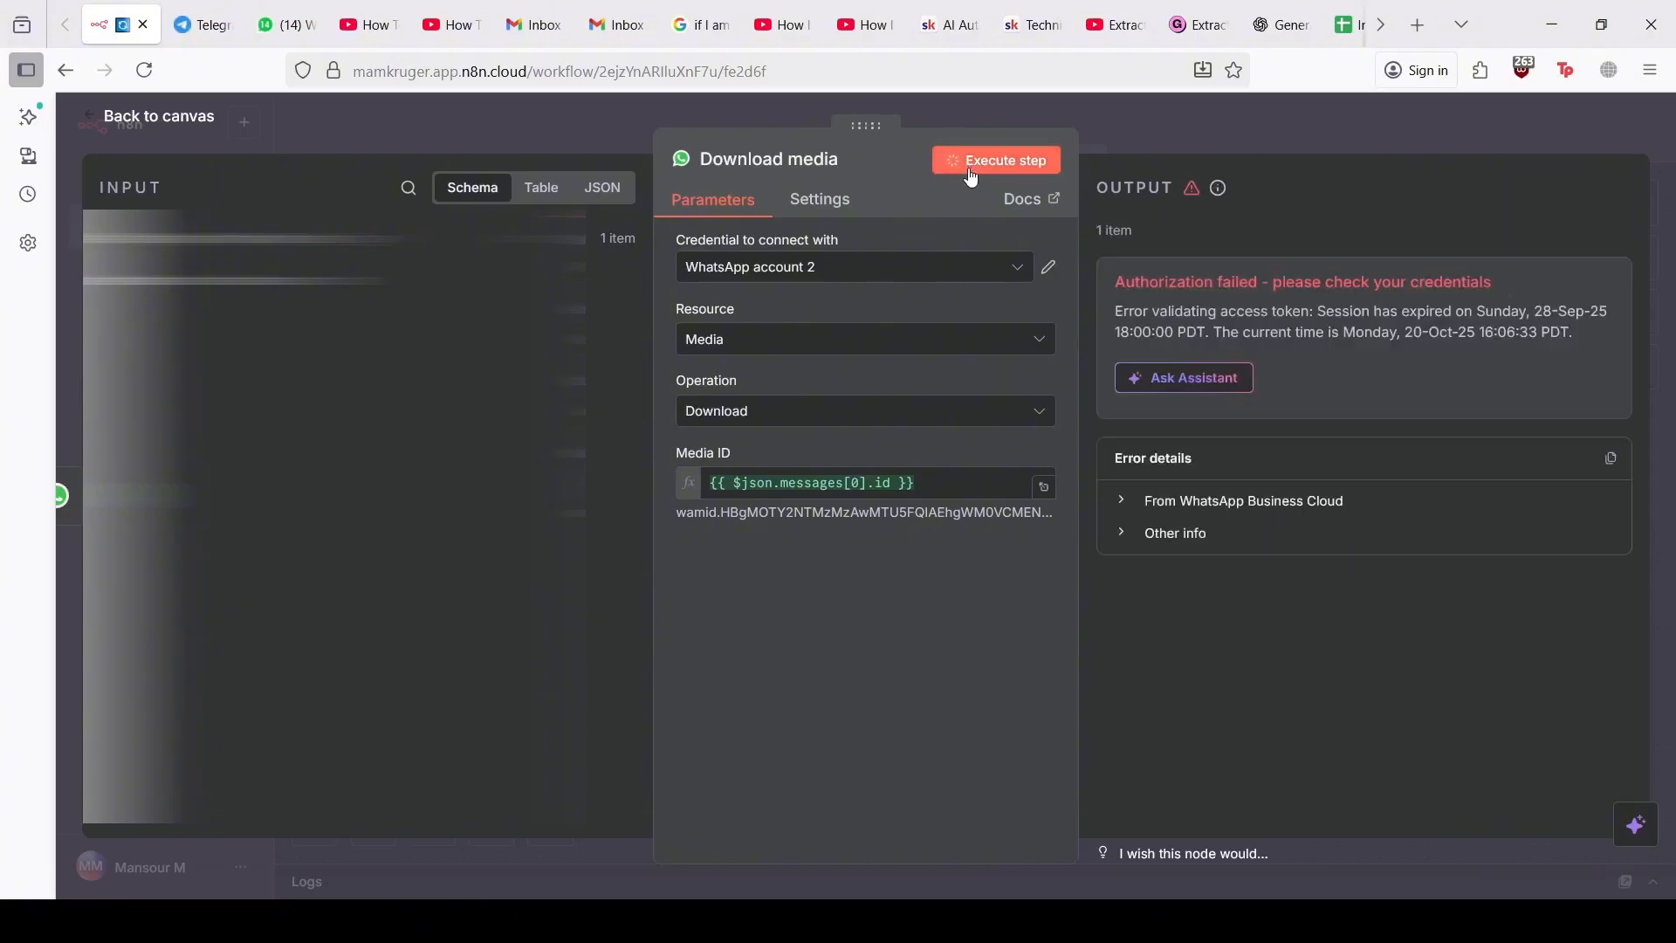
Step: Set the Download media node's credential to "WhatsApp account" and execute the step again
{"action": "left_click", "coordinate": [759, 269]}
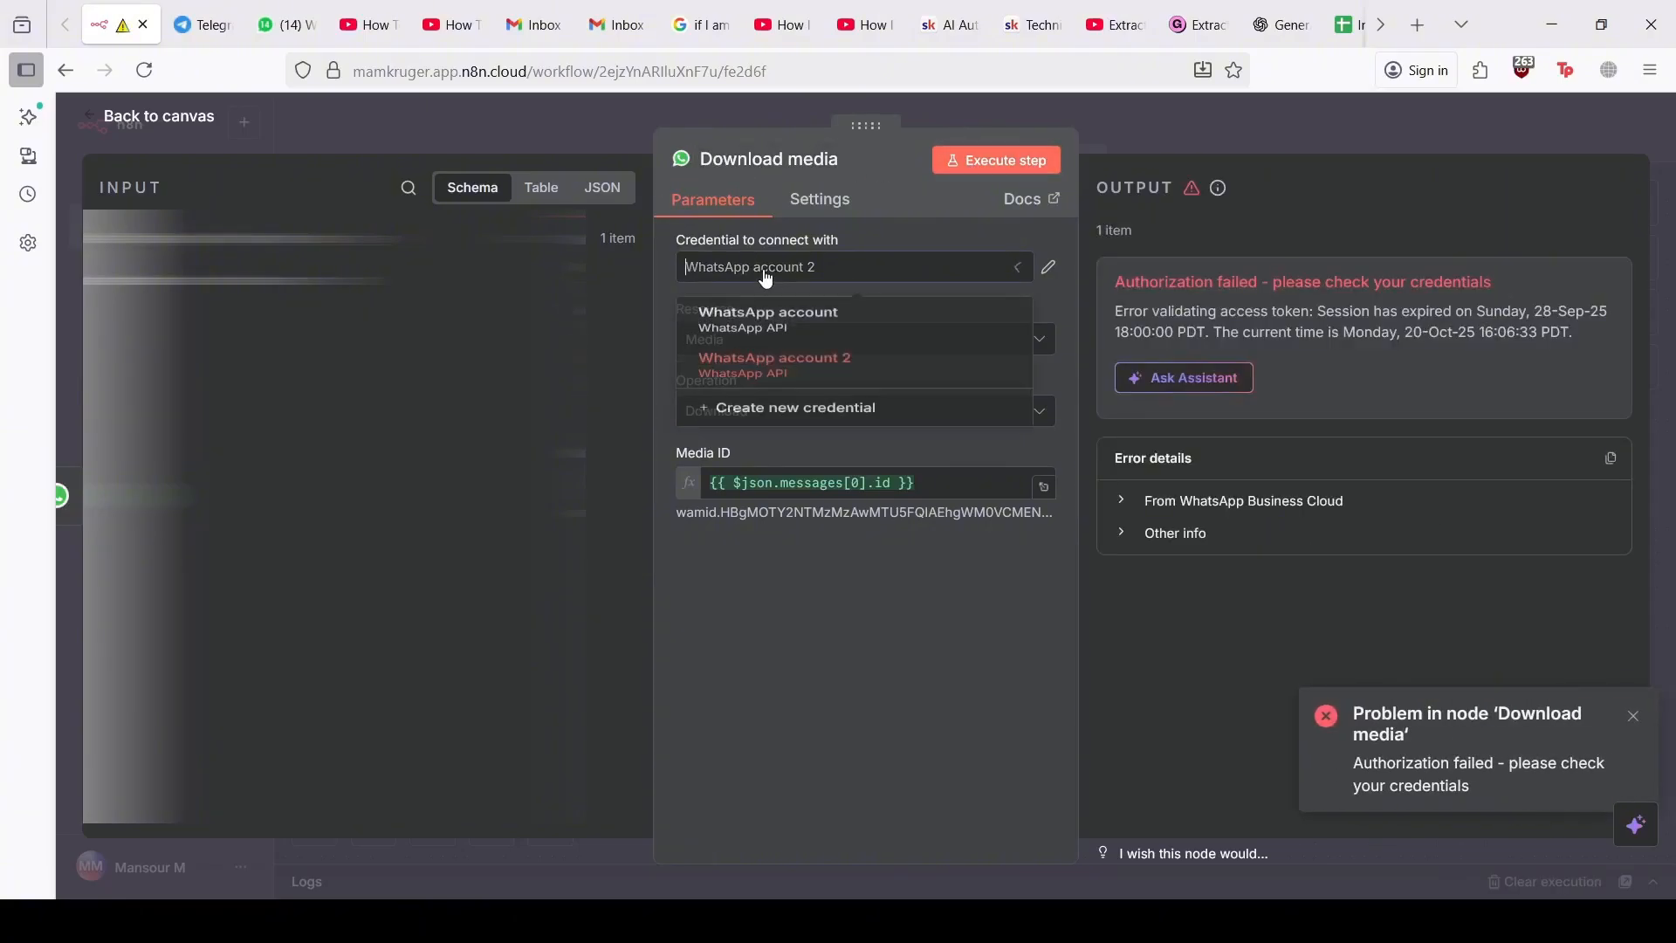
{"action": "left_click", "coordinate": [773, 336]}
{"action": "left_click", "coordinate": [999, 166]}
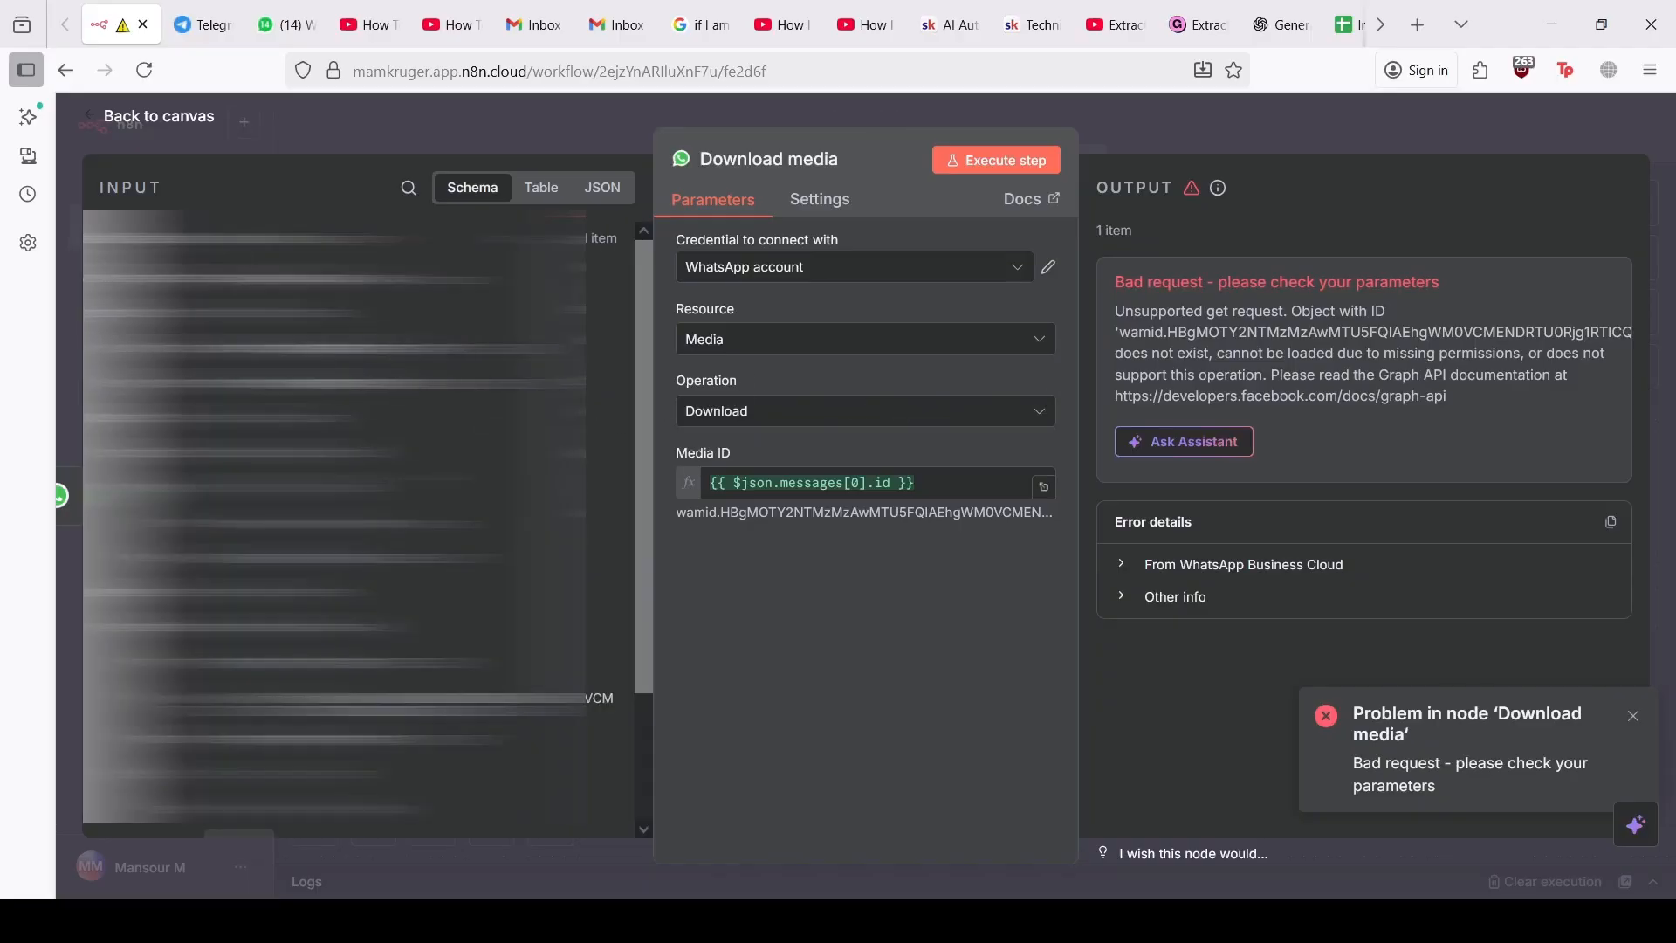
Step: Clear the Media ID expression in the Download media node and return to the canvas
{"action": "scroll", "coordinate": [366, 524], "scroll_direction": "down", "scroll_amount": 3}
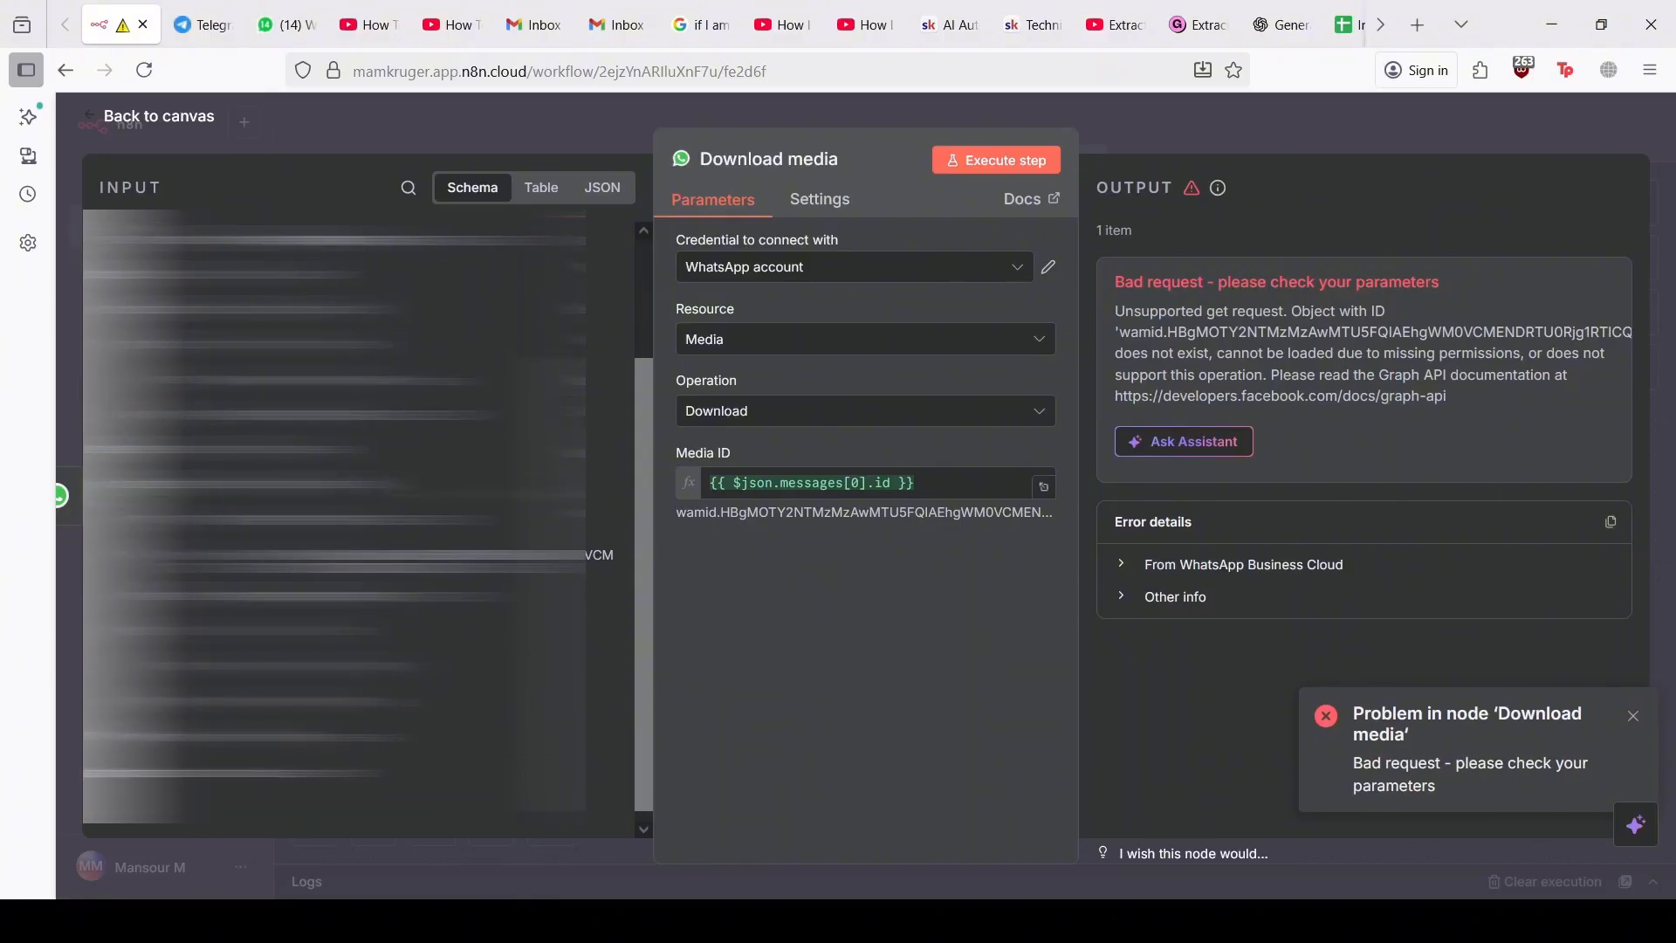
{"action": "scroll", "coordinate": [366, 523], "scroll_direction": "up", "scroll_amount": 3}
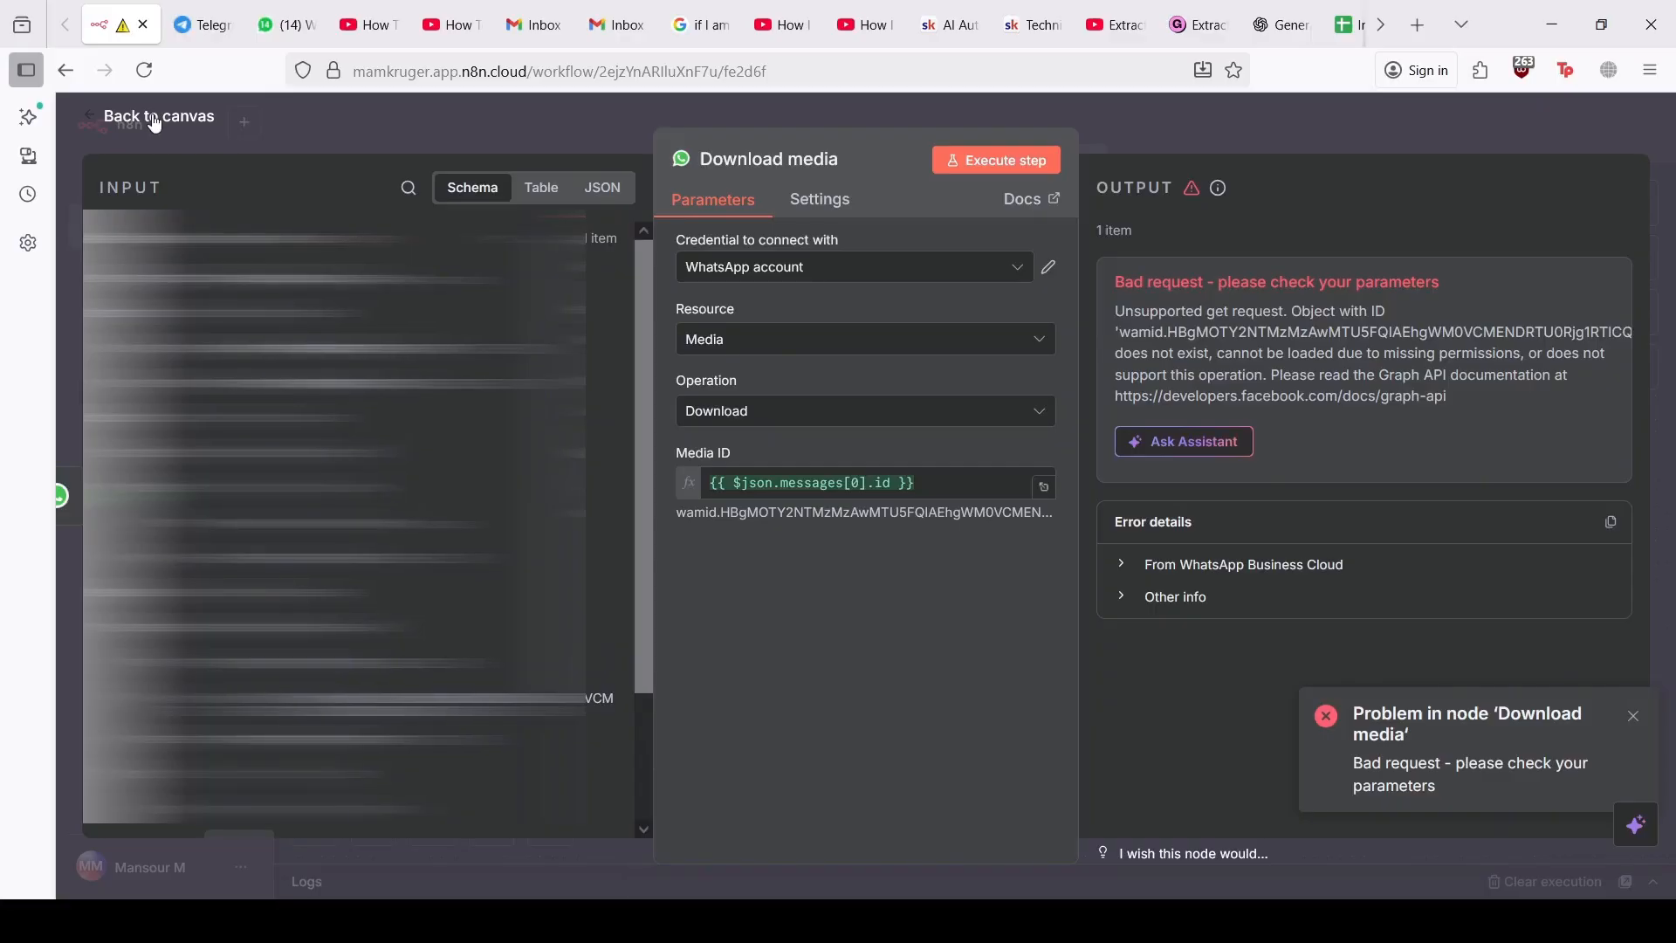
{"action": "left_click", "coordinate": [952, 488]}
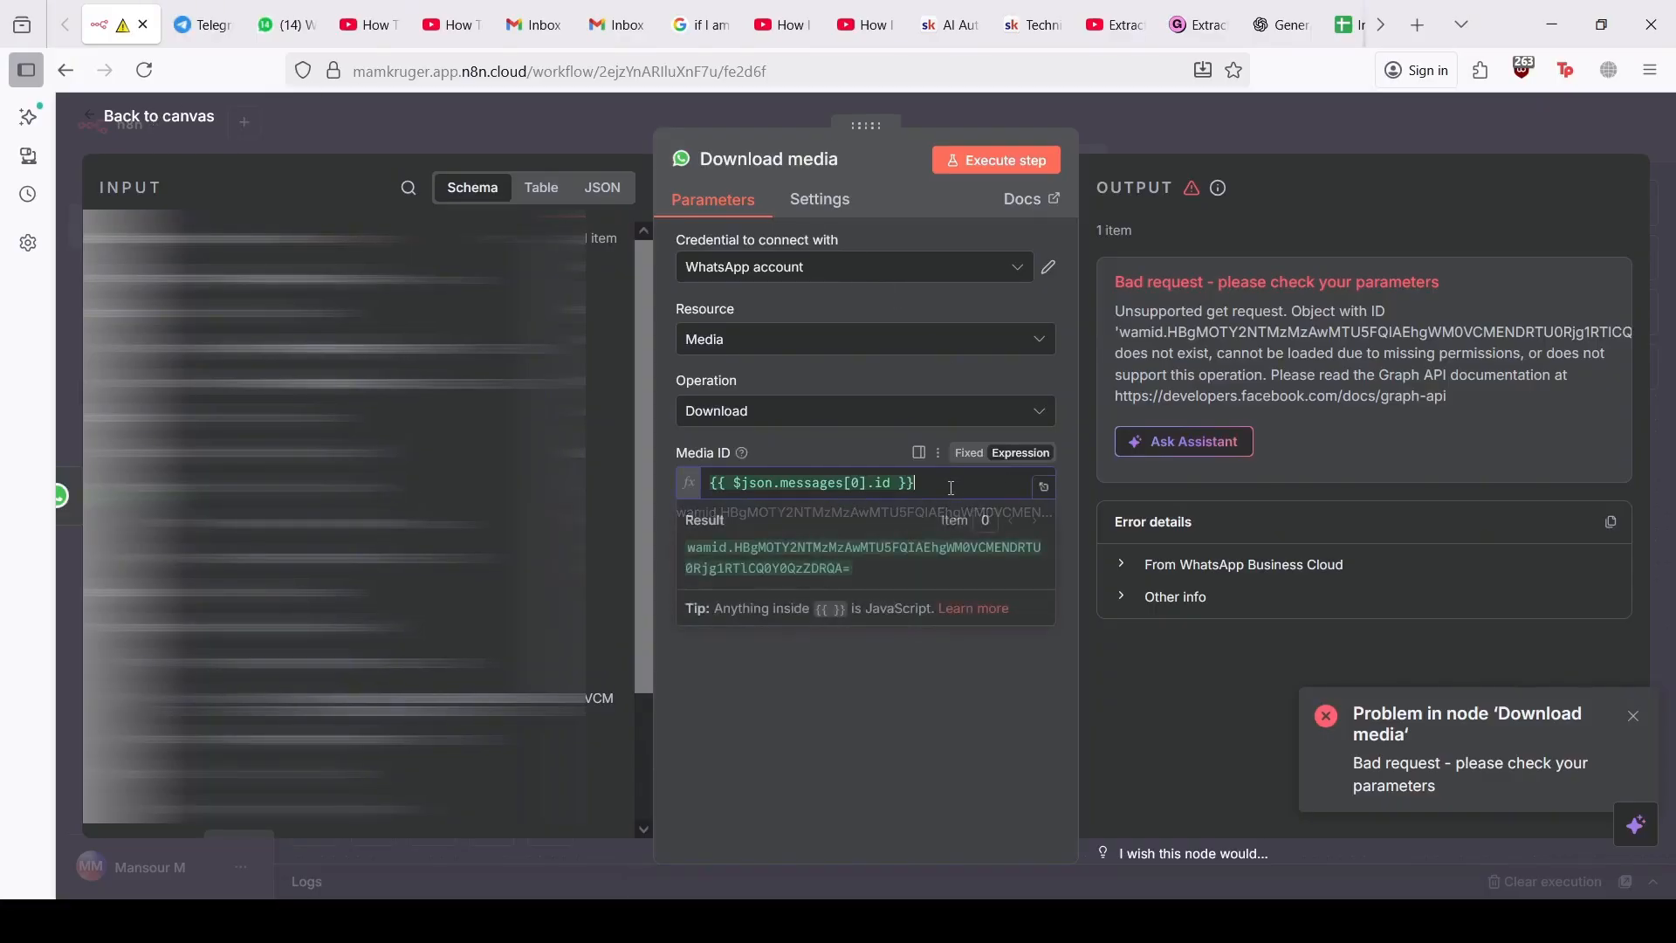
{"action": "key", "text": "ctrl+a"}
{"action": "key", "text": "BackSpace"}
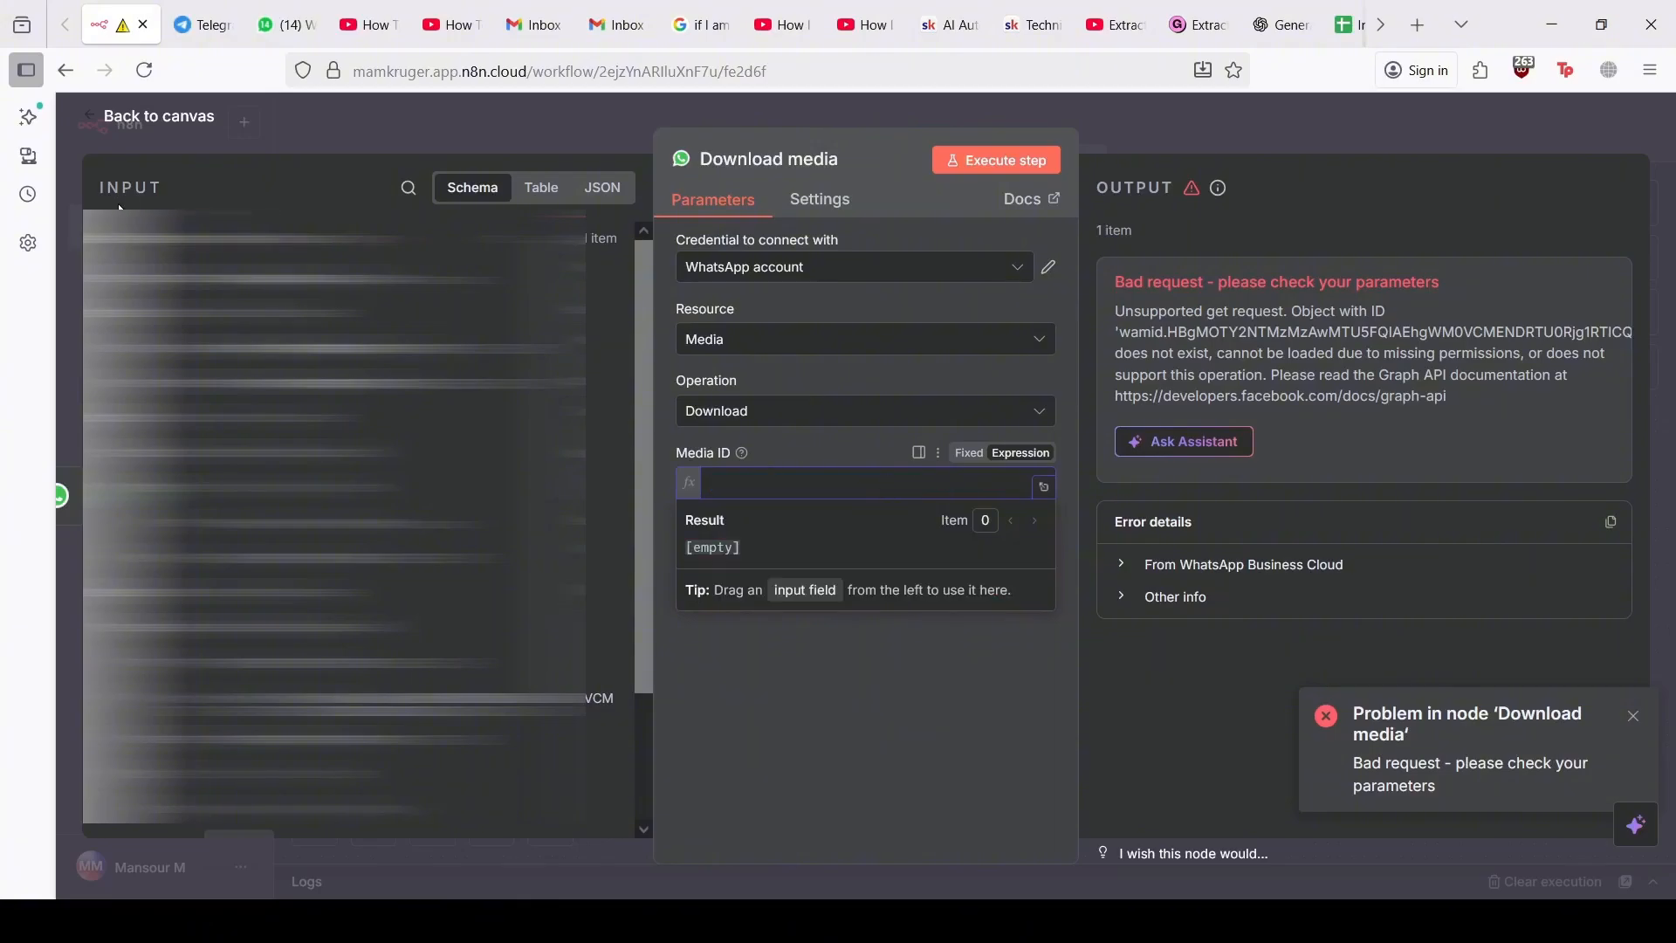
{"action": "left_click", "coordinate": [113, 127]}
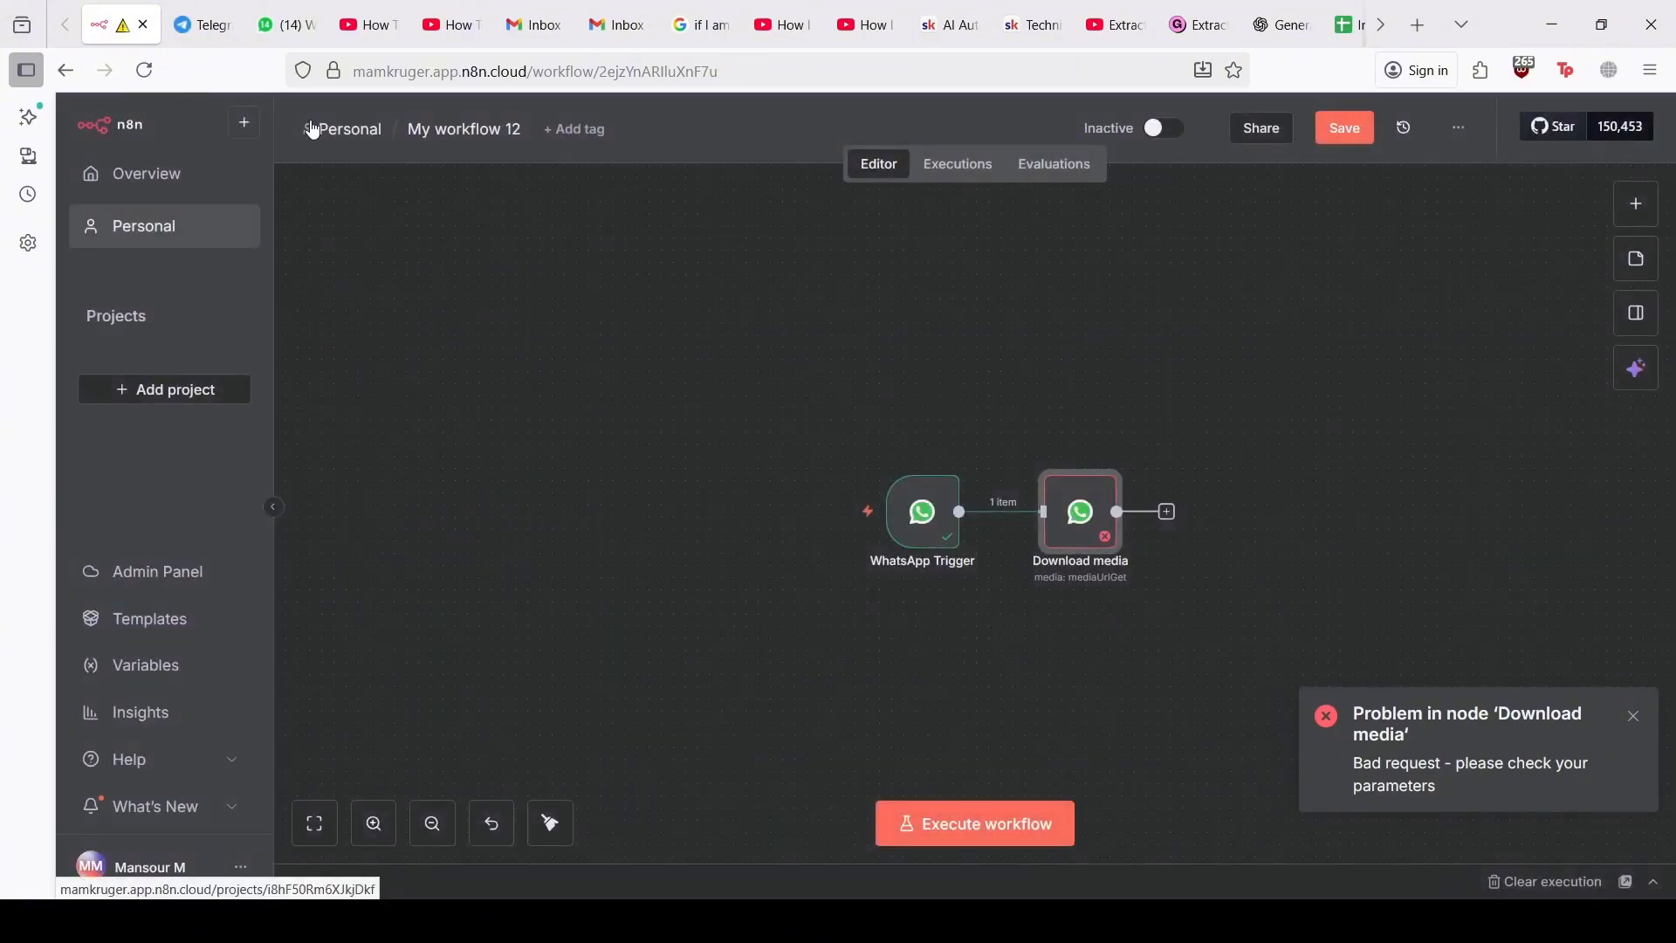
Step: Switch to WhatsApp Web and send the document invoice.pdf to the N8n Agent chat
{"action": "left_click", "coordinate": [286, 24]}
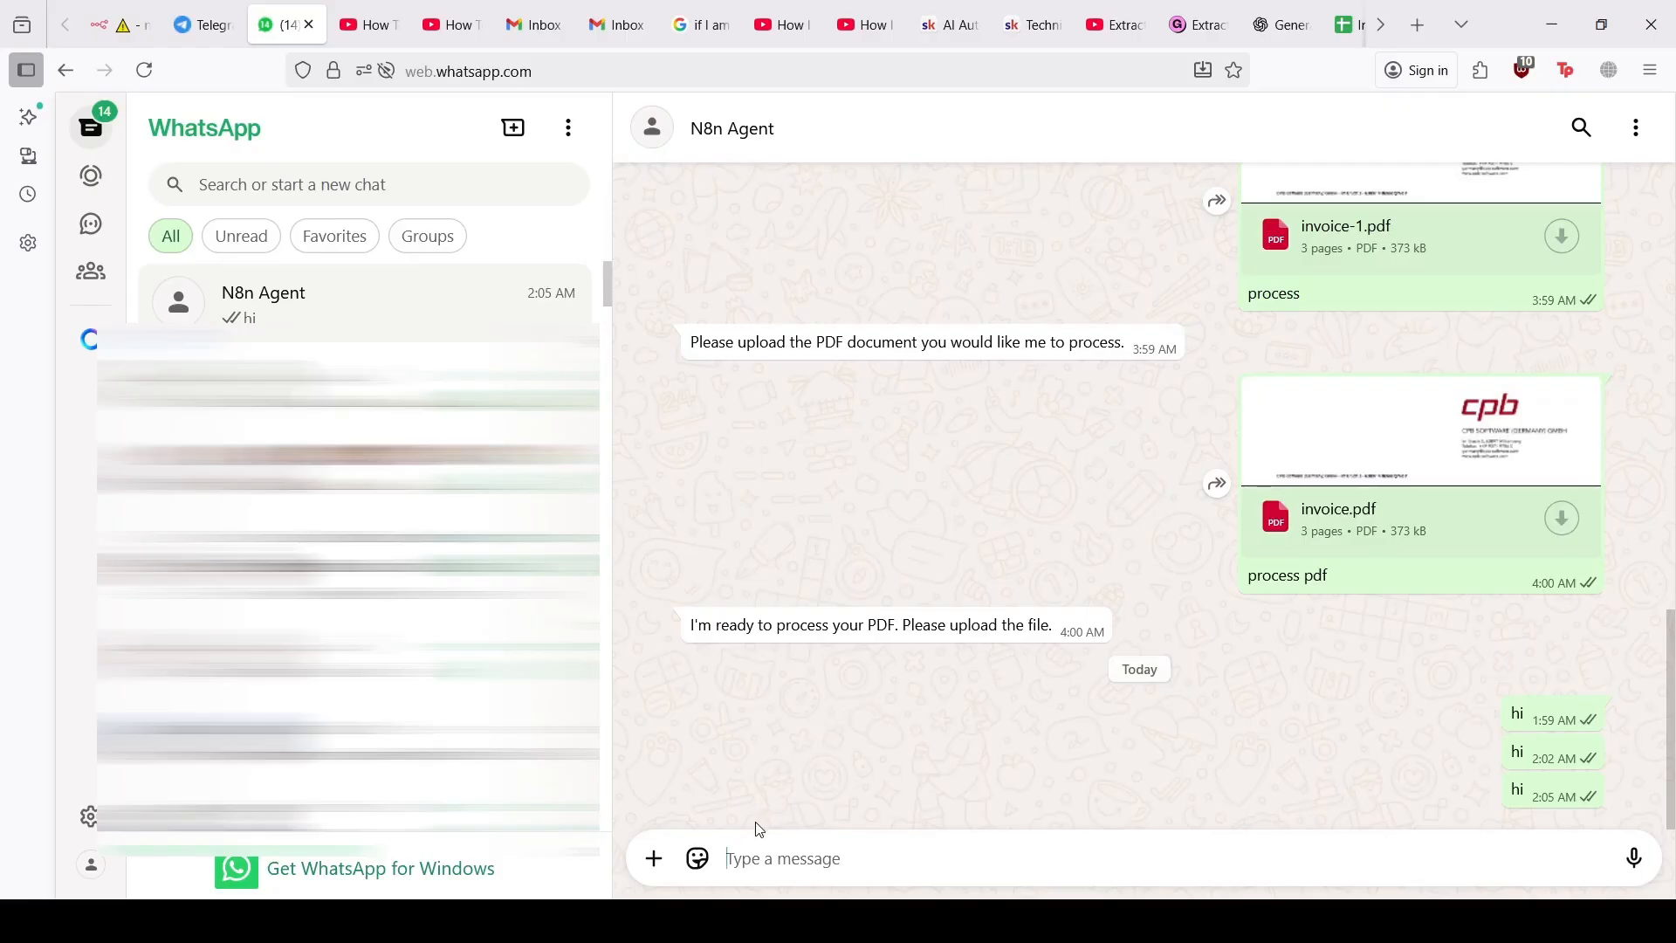
{"action": "left_click", "coordinate": [653, 860]}
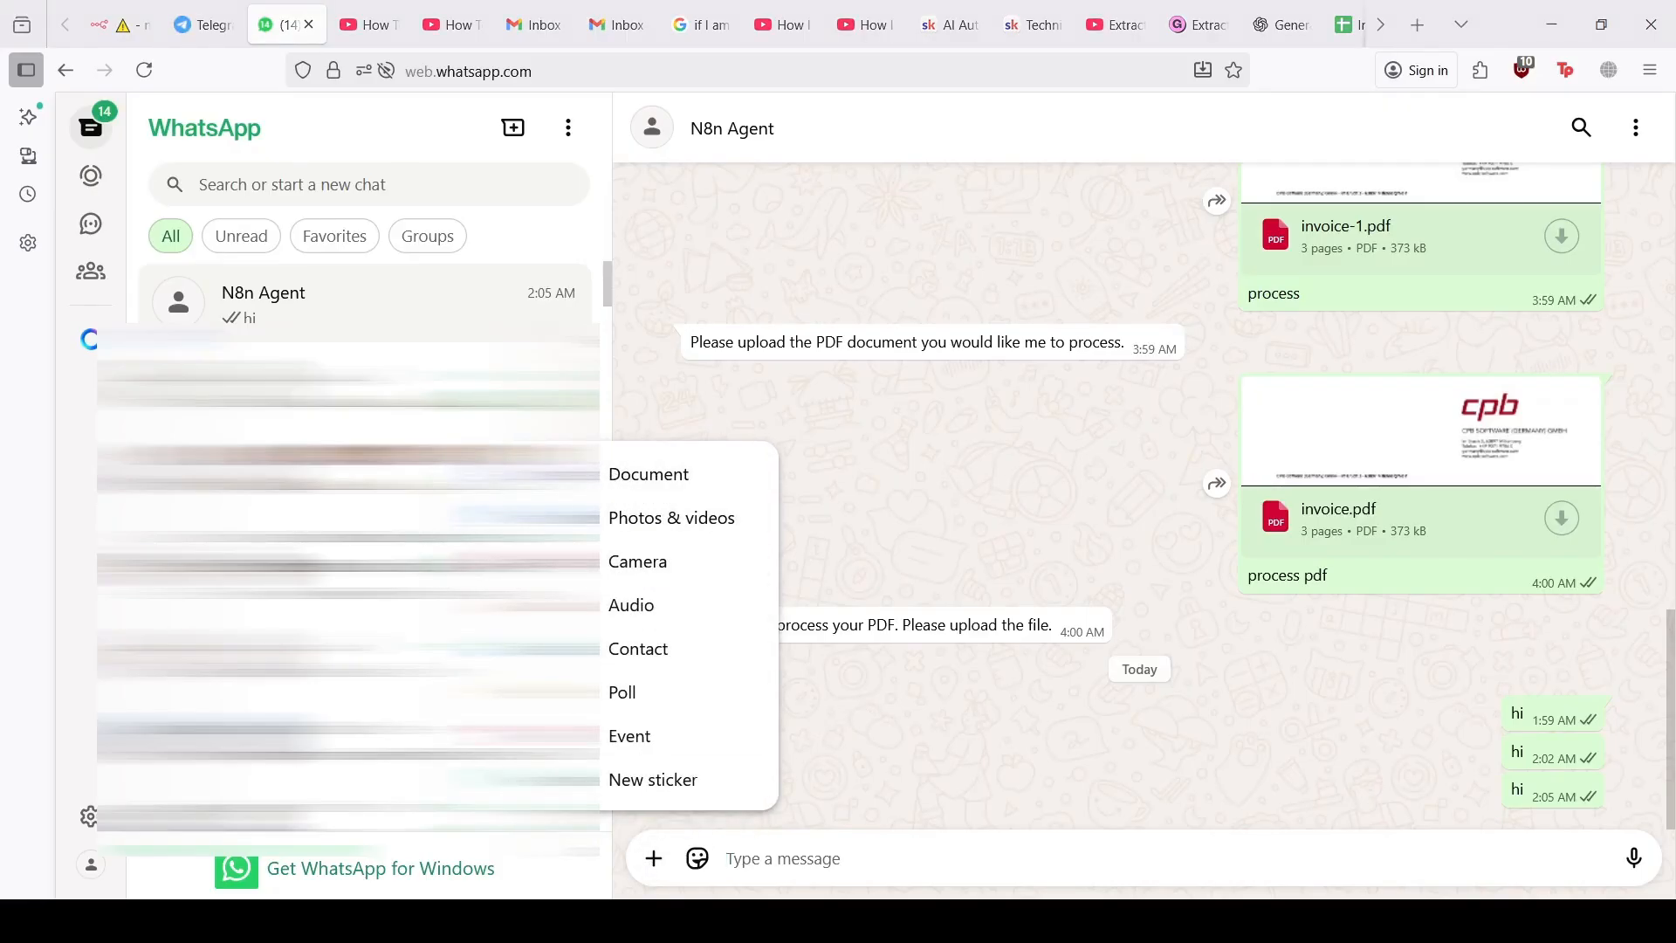
{"action": "left_click", "coordinate": [648, 474]}
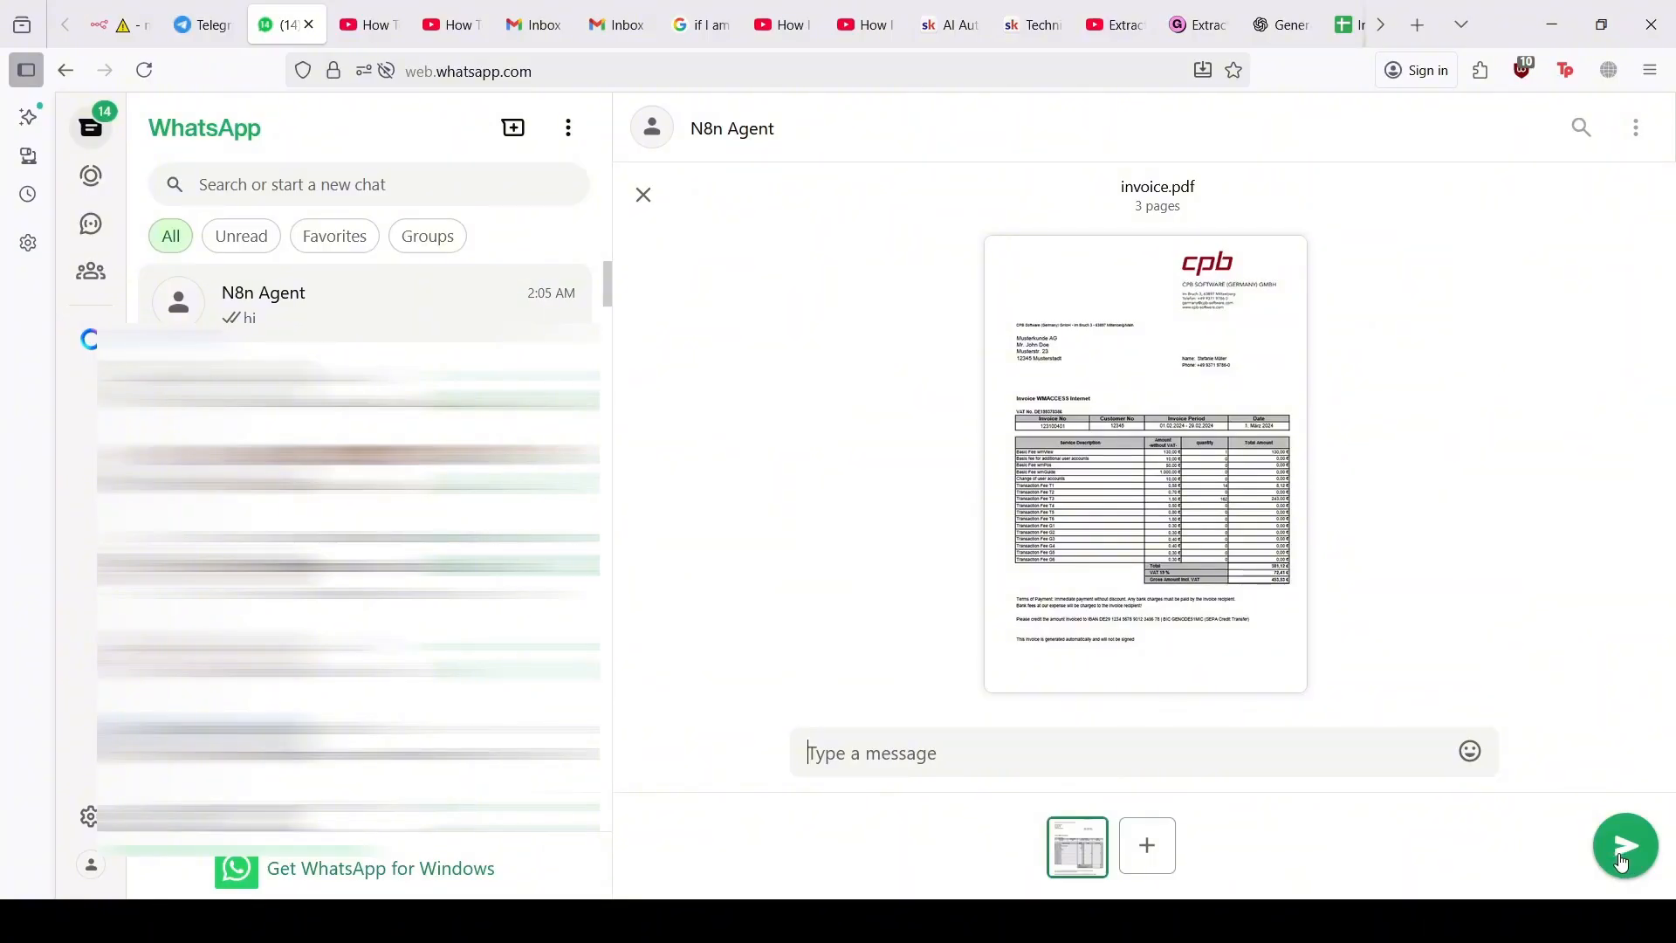
{"action": "left_click", "coordinate": [1620, 862]}
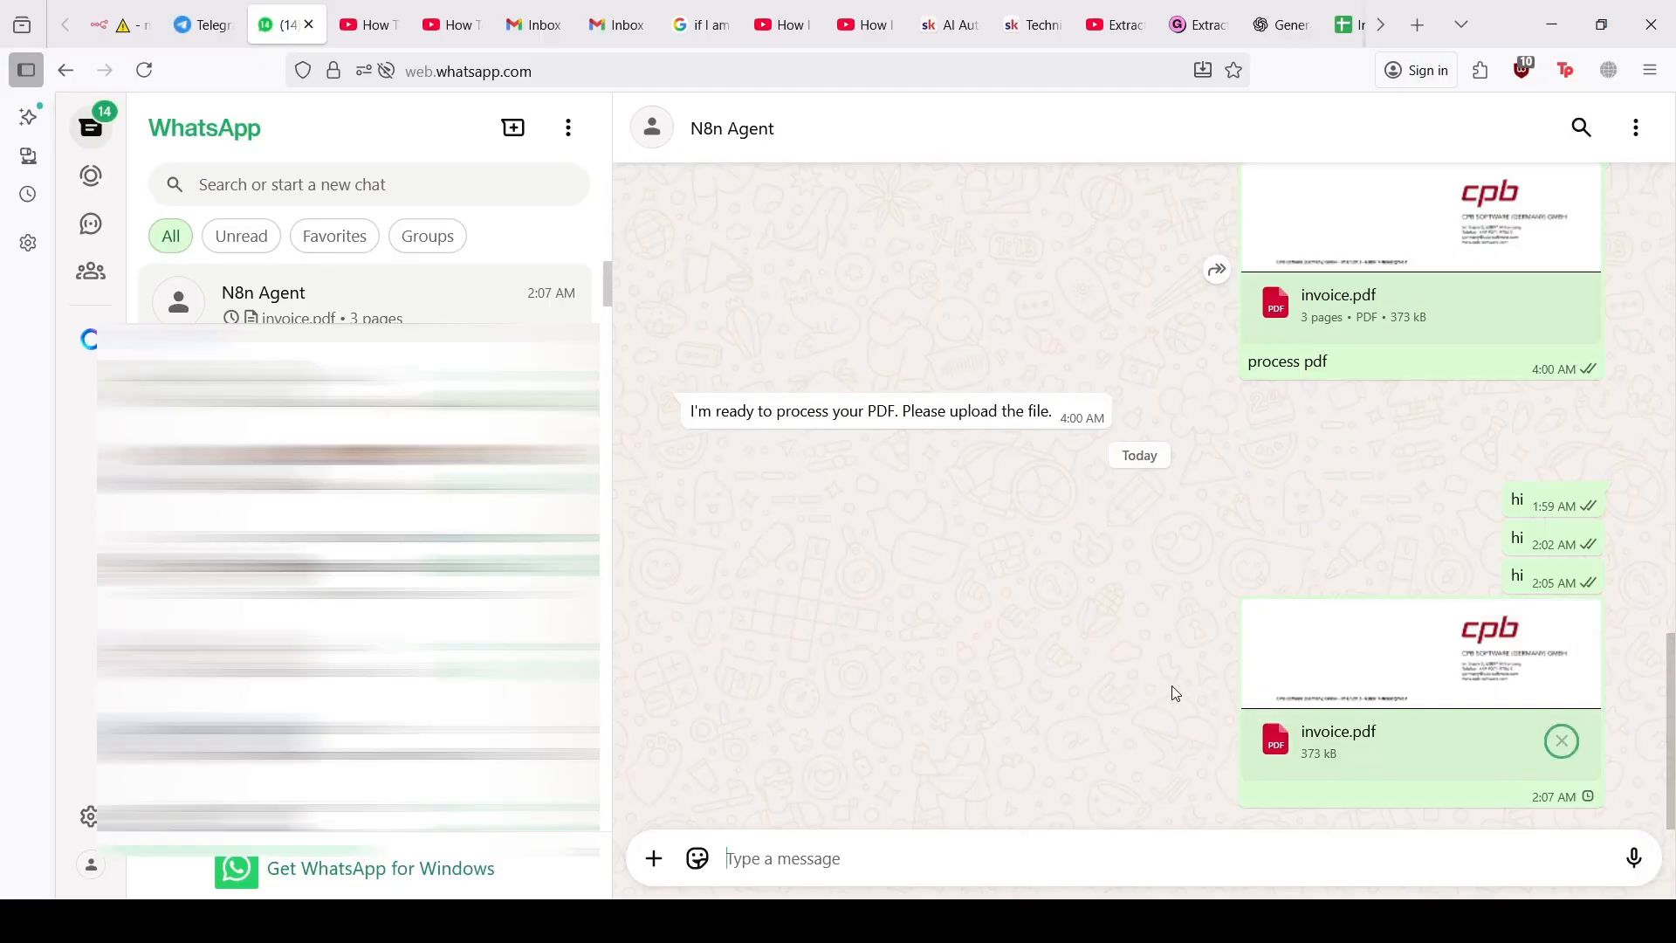
{"action": "left_click", "coordinate": [654, 859]}
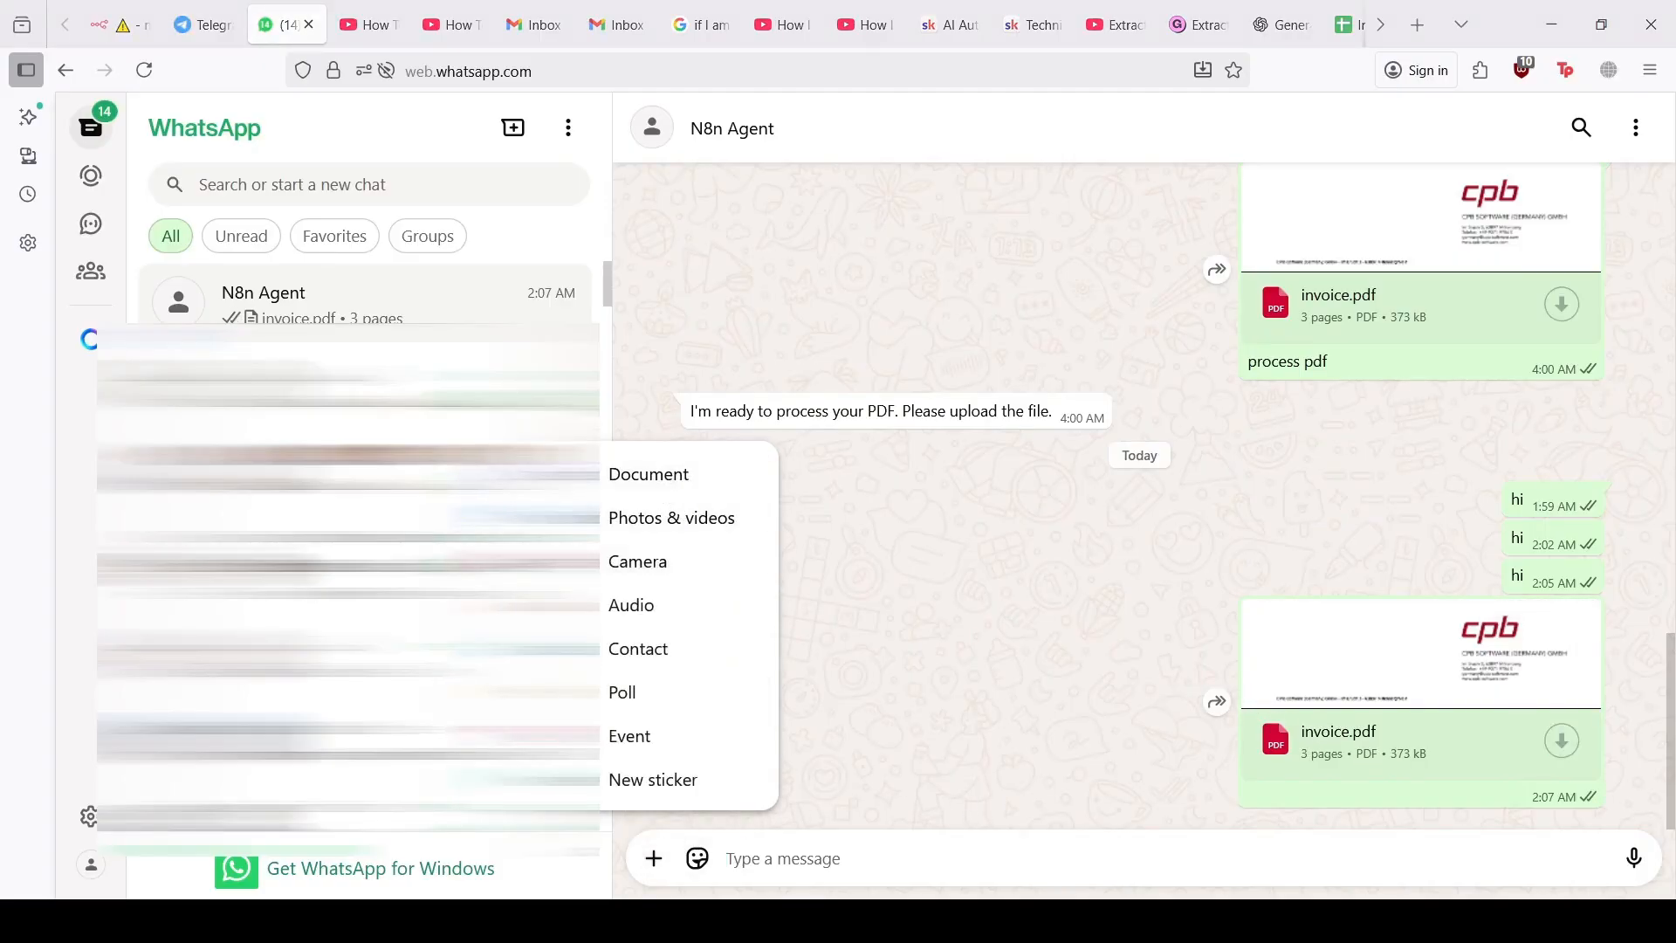
{"action": "key", "text": "Escape"}
Step: Return to n8n, delete the Download media node and execute the workflow to listen for a new WhatsApp message
{"action": "key", "text": "ctrl+1"}
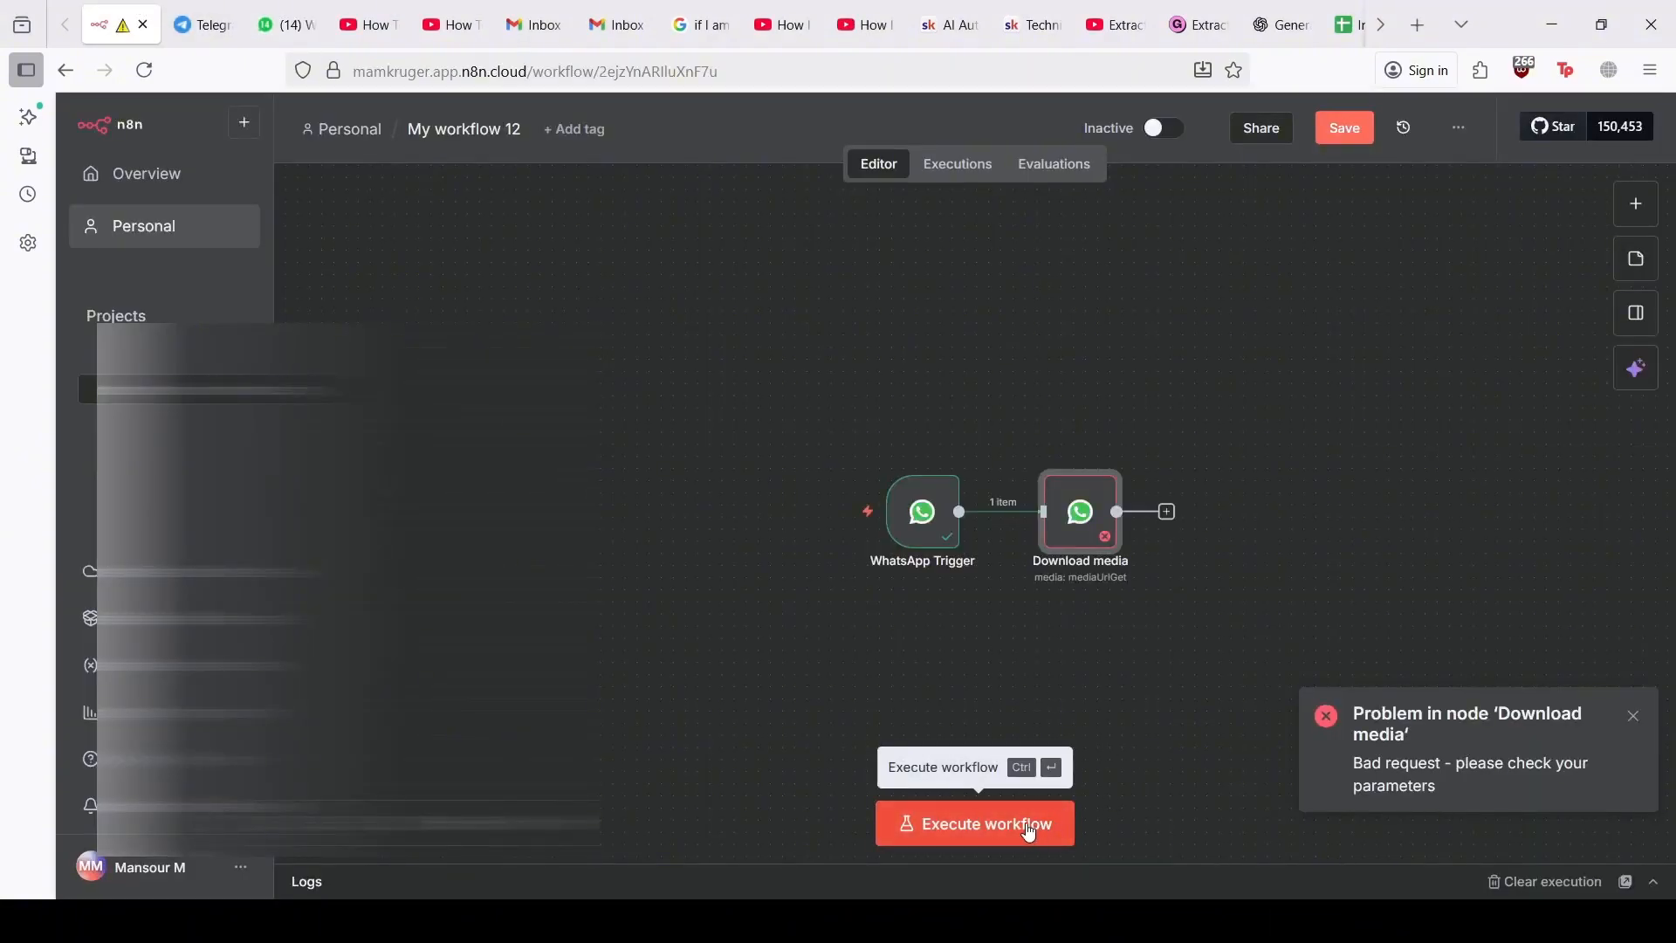
{"action": "mouse_move", "coordinate": [1090, 472]}
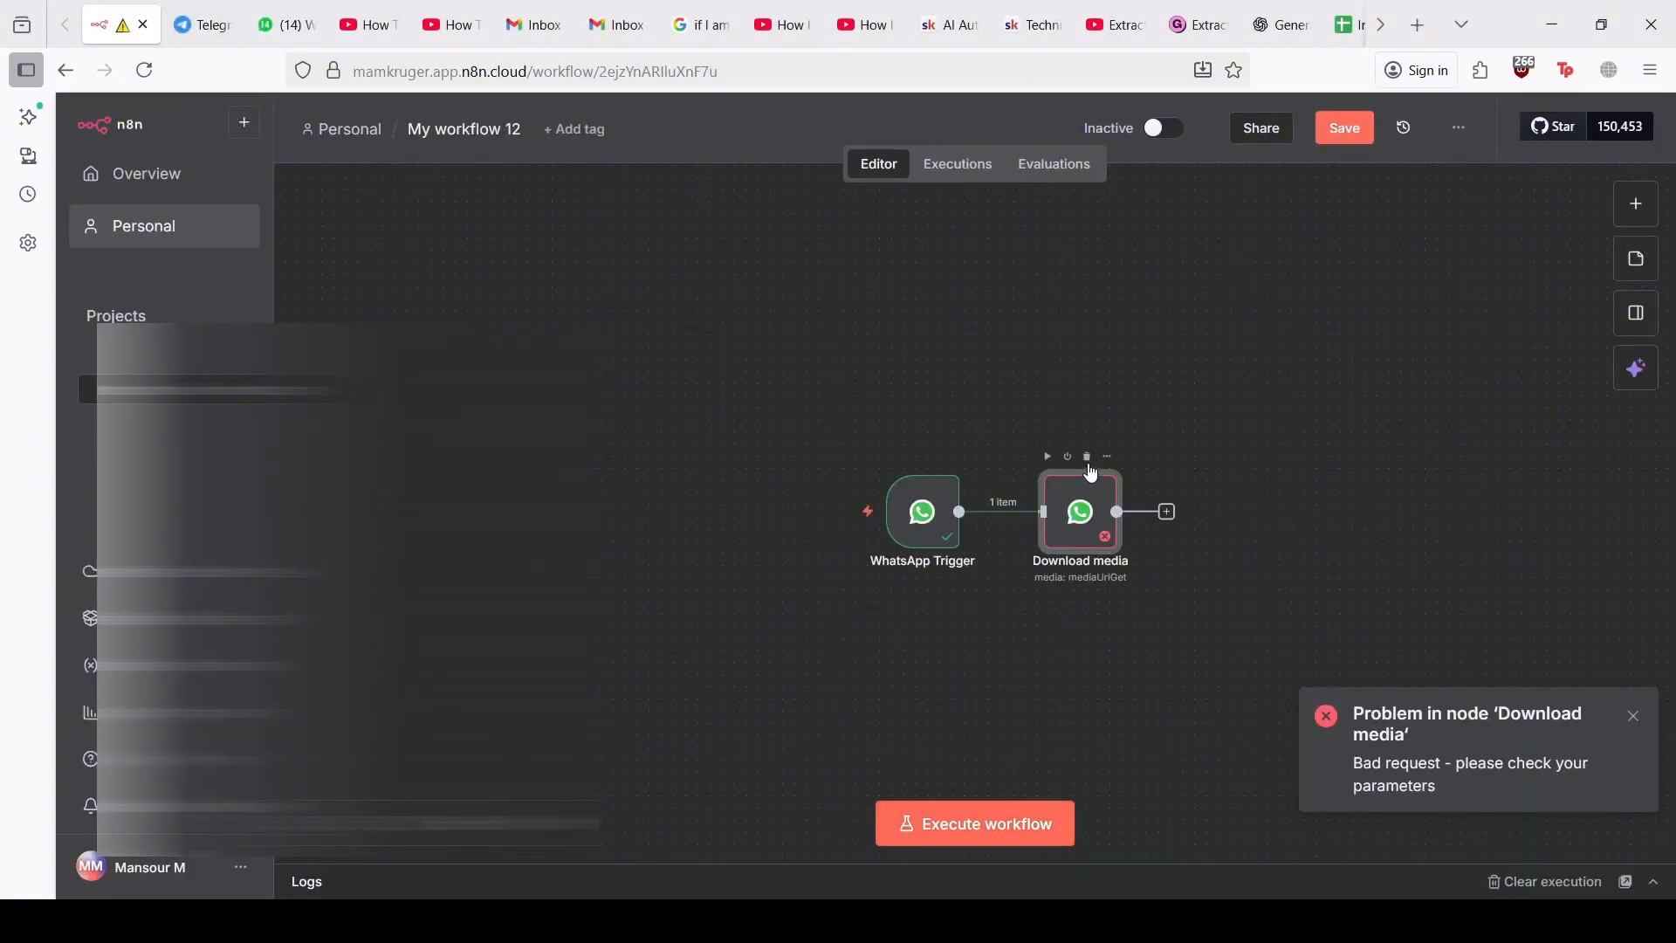
{"action": "left_click", "coordinate": [1008, 825]}
Step: Send the document invoice-1.pdf with the caption "Process" to the N8n Agent chat in WhatsApp Web
{"action": "left_click", "coordinate": [283, 25]}
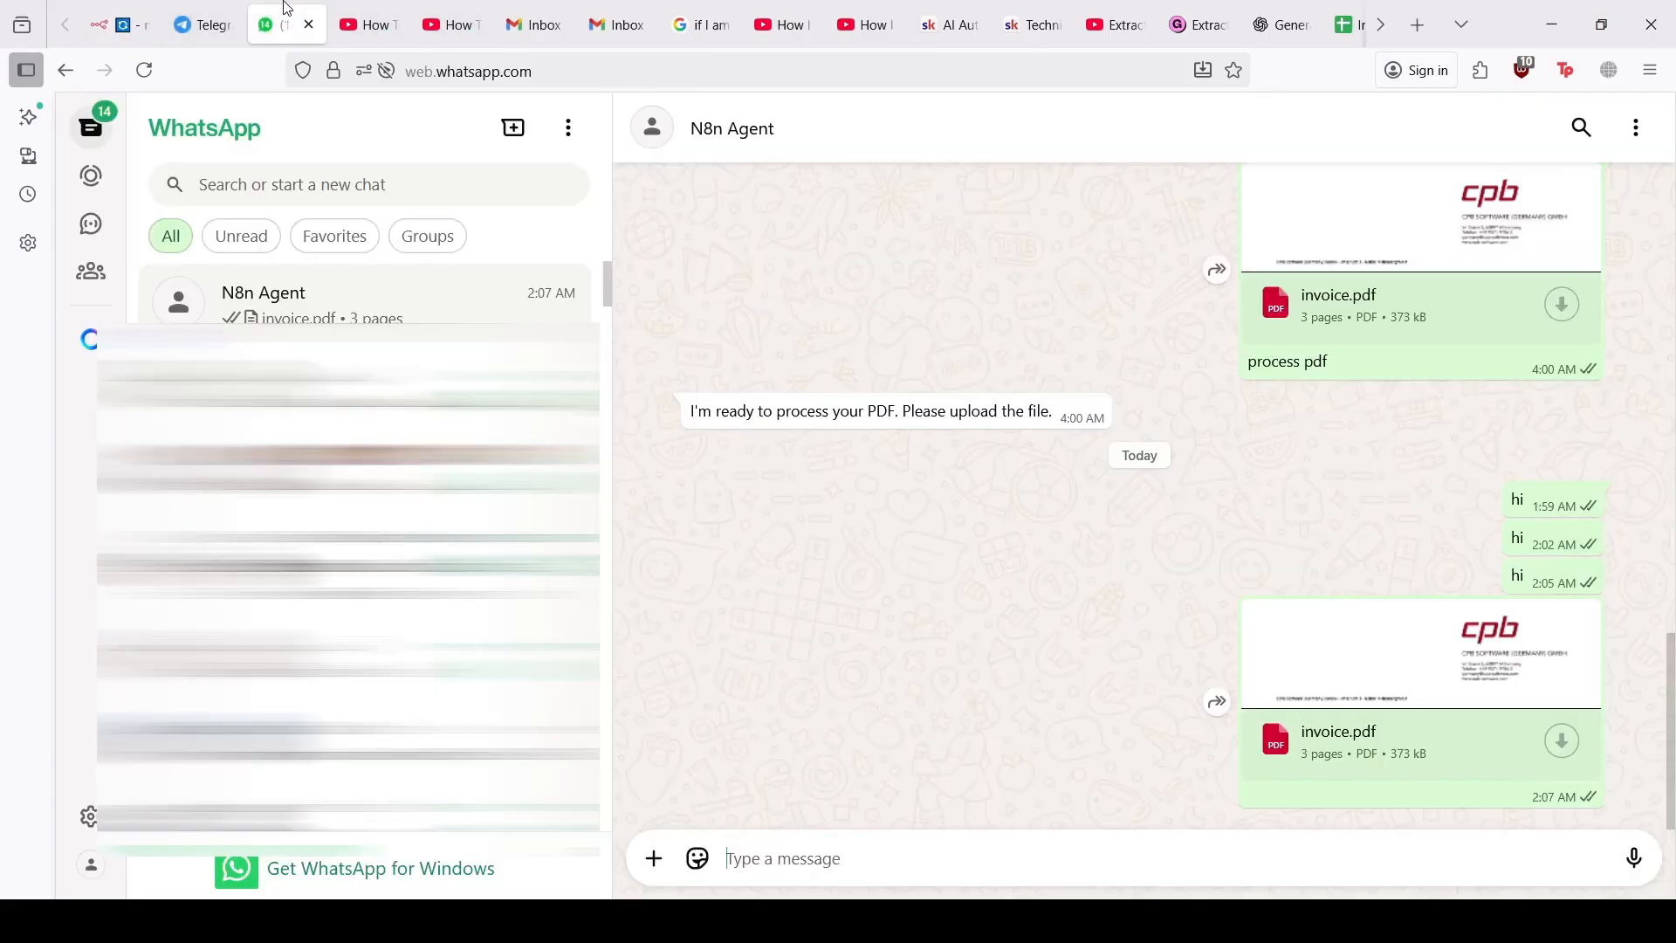
{"action": "left_click", "coordinate": [654, 858]}
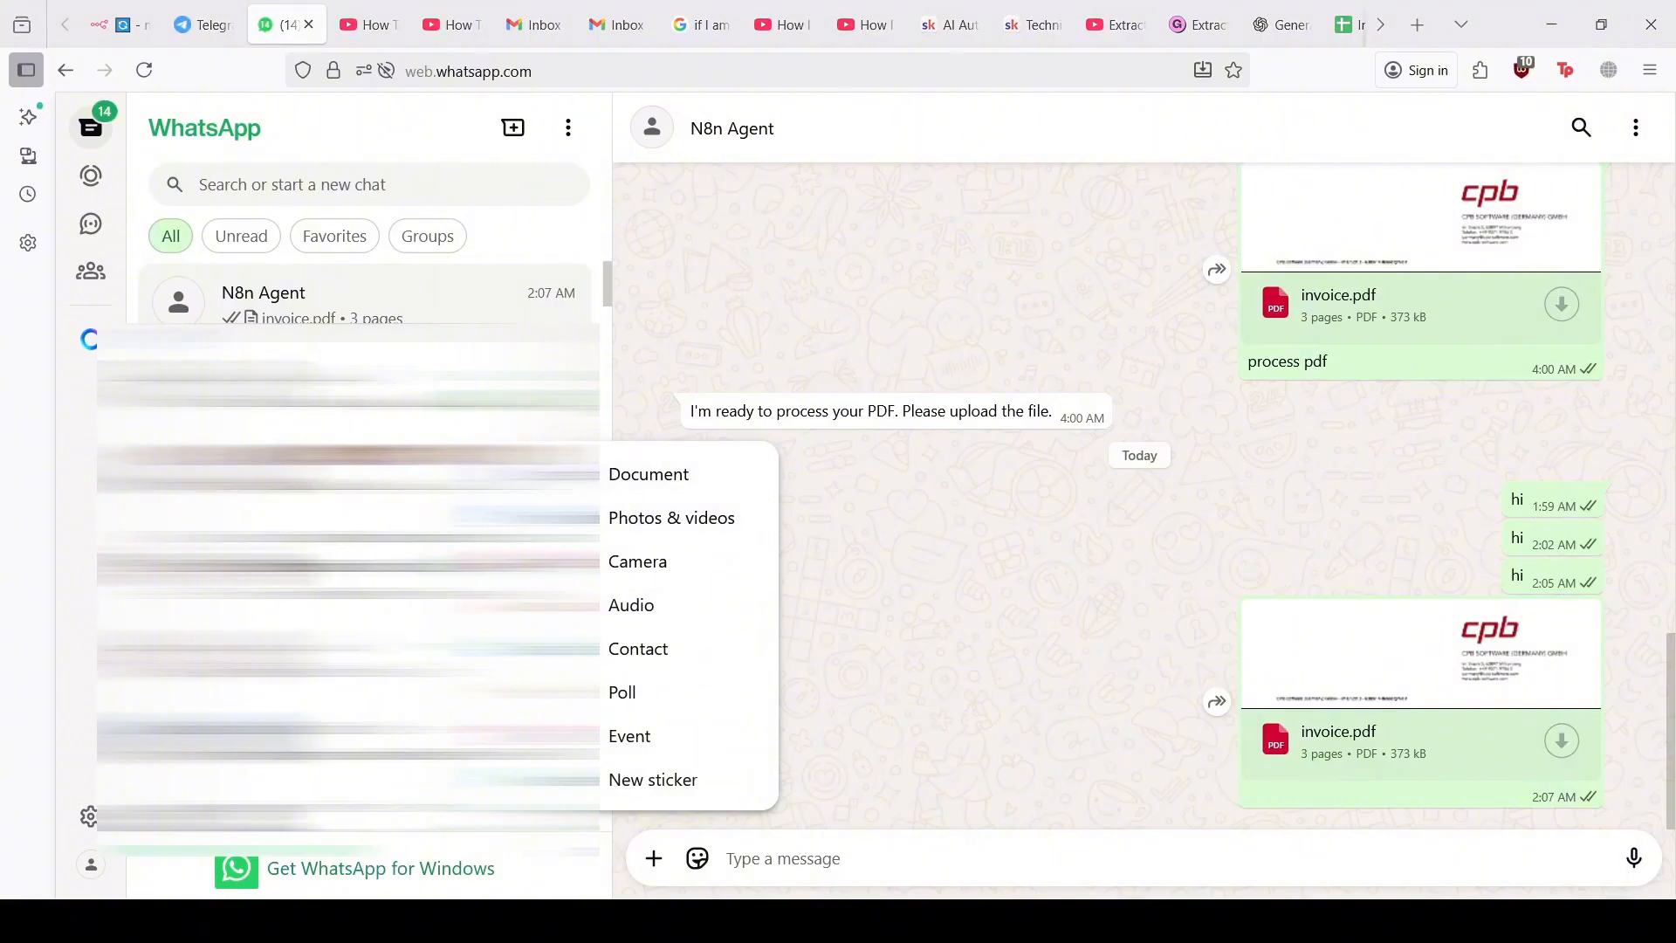
{"action": "left_click", "coordinate": [873, 684]}
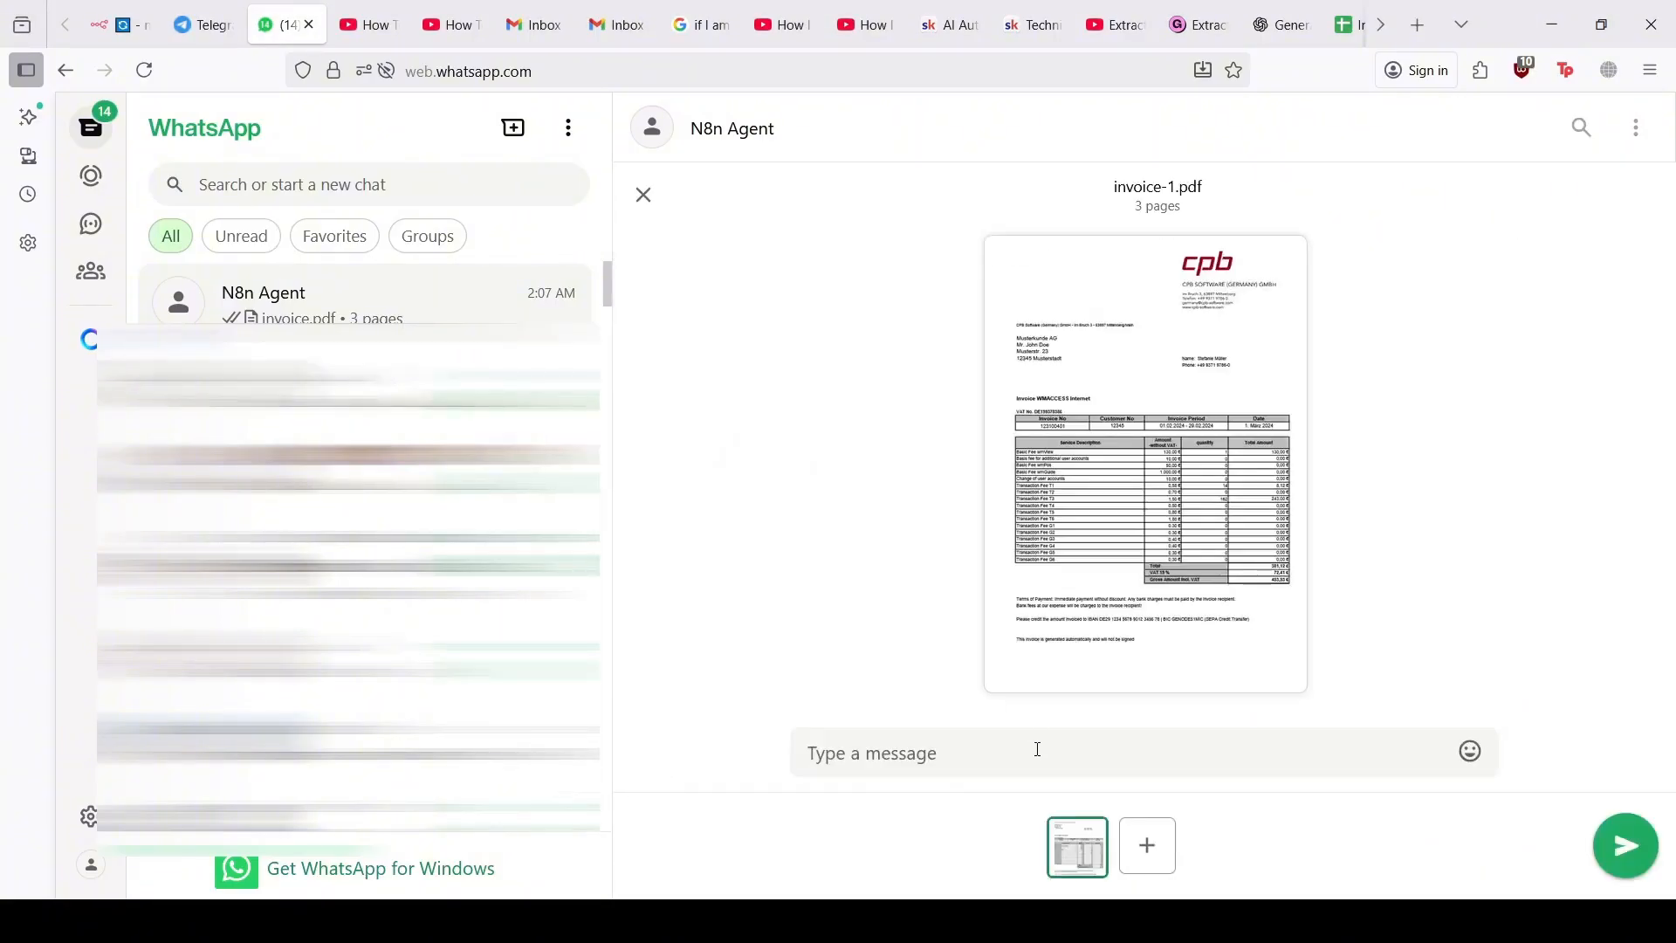
{"action": "type", "text": "p"}
{"action": "key", "text": "BackSpace"}
{"action": "type", "text": "P"}
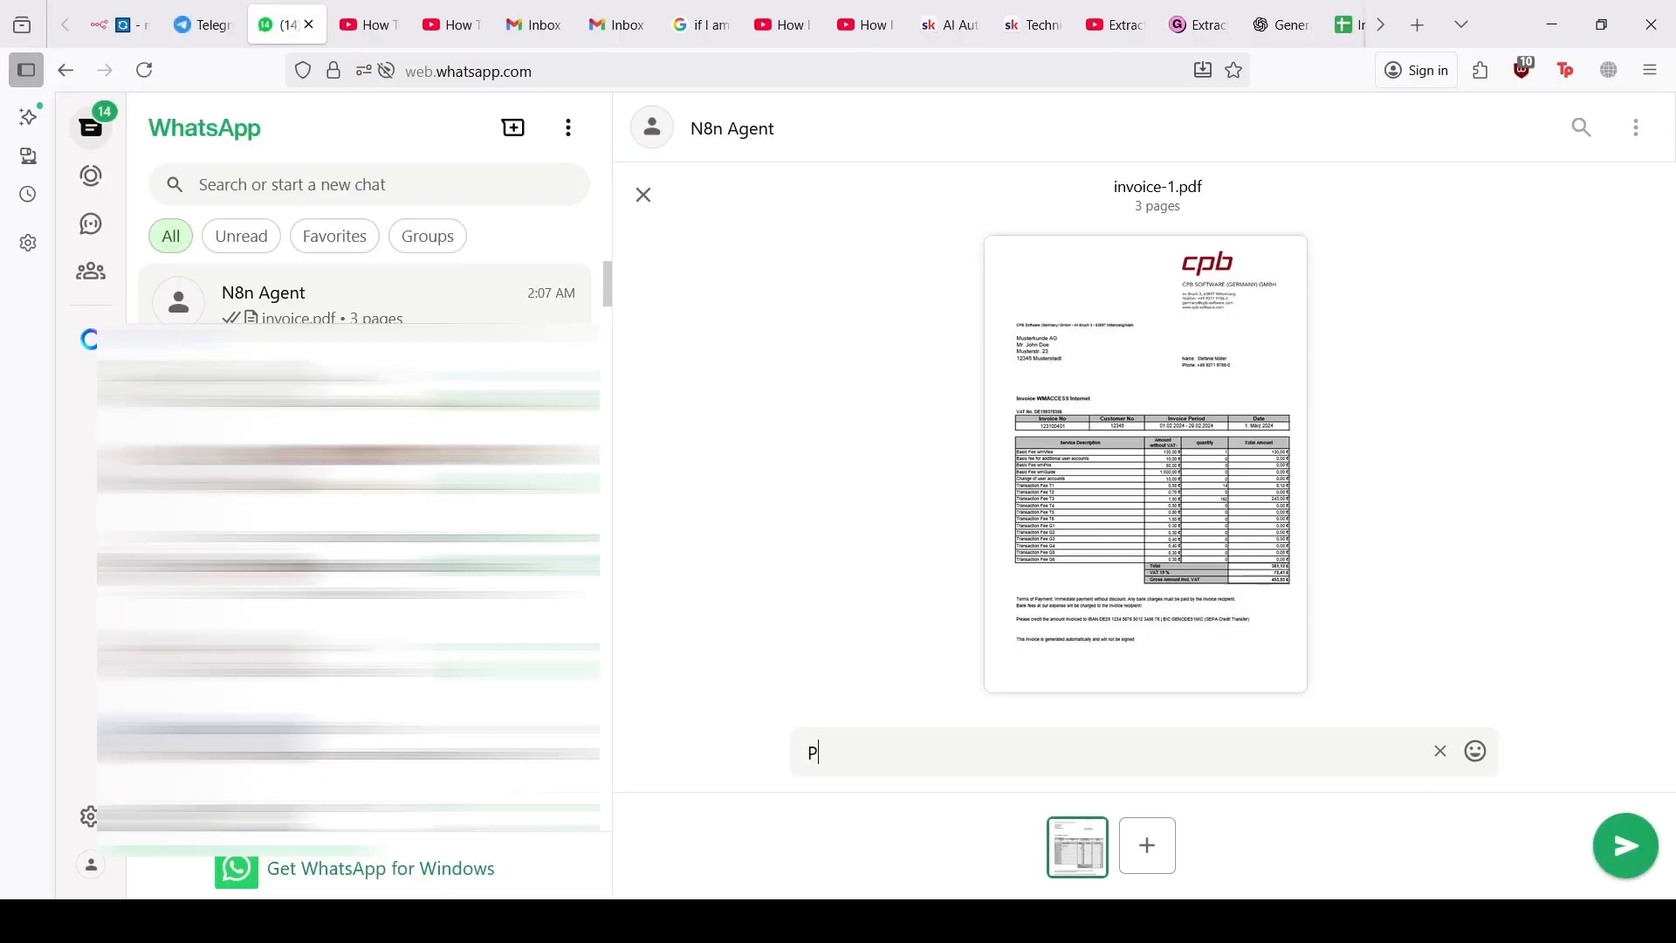
{"action": "type", "text": "rocess"}
{"action": "left_click", "coordinate": [1615, 839]}
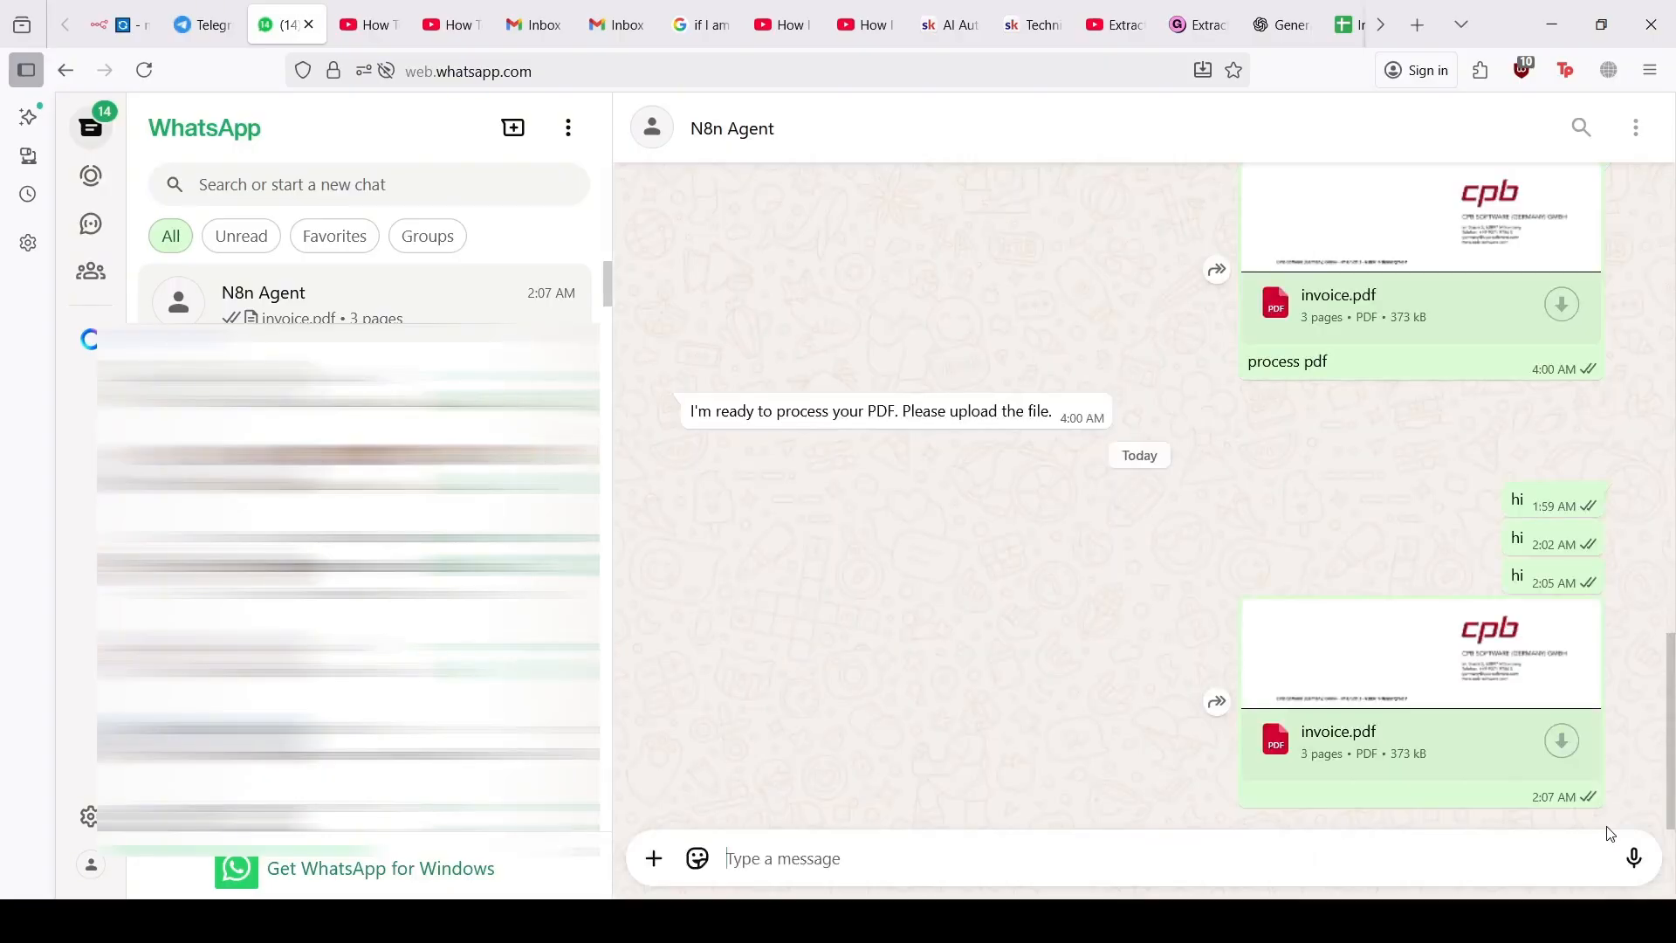
Step: Switch back to n8n and add a WhatsApp Business Cloud "Download media" action after the WhatsApp Trigger
{"action": "left_click", "coordinate": [115, 25]}
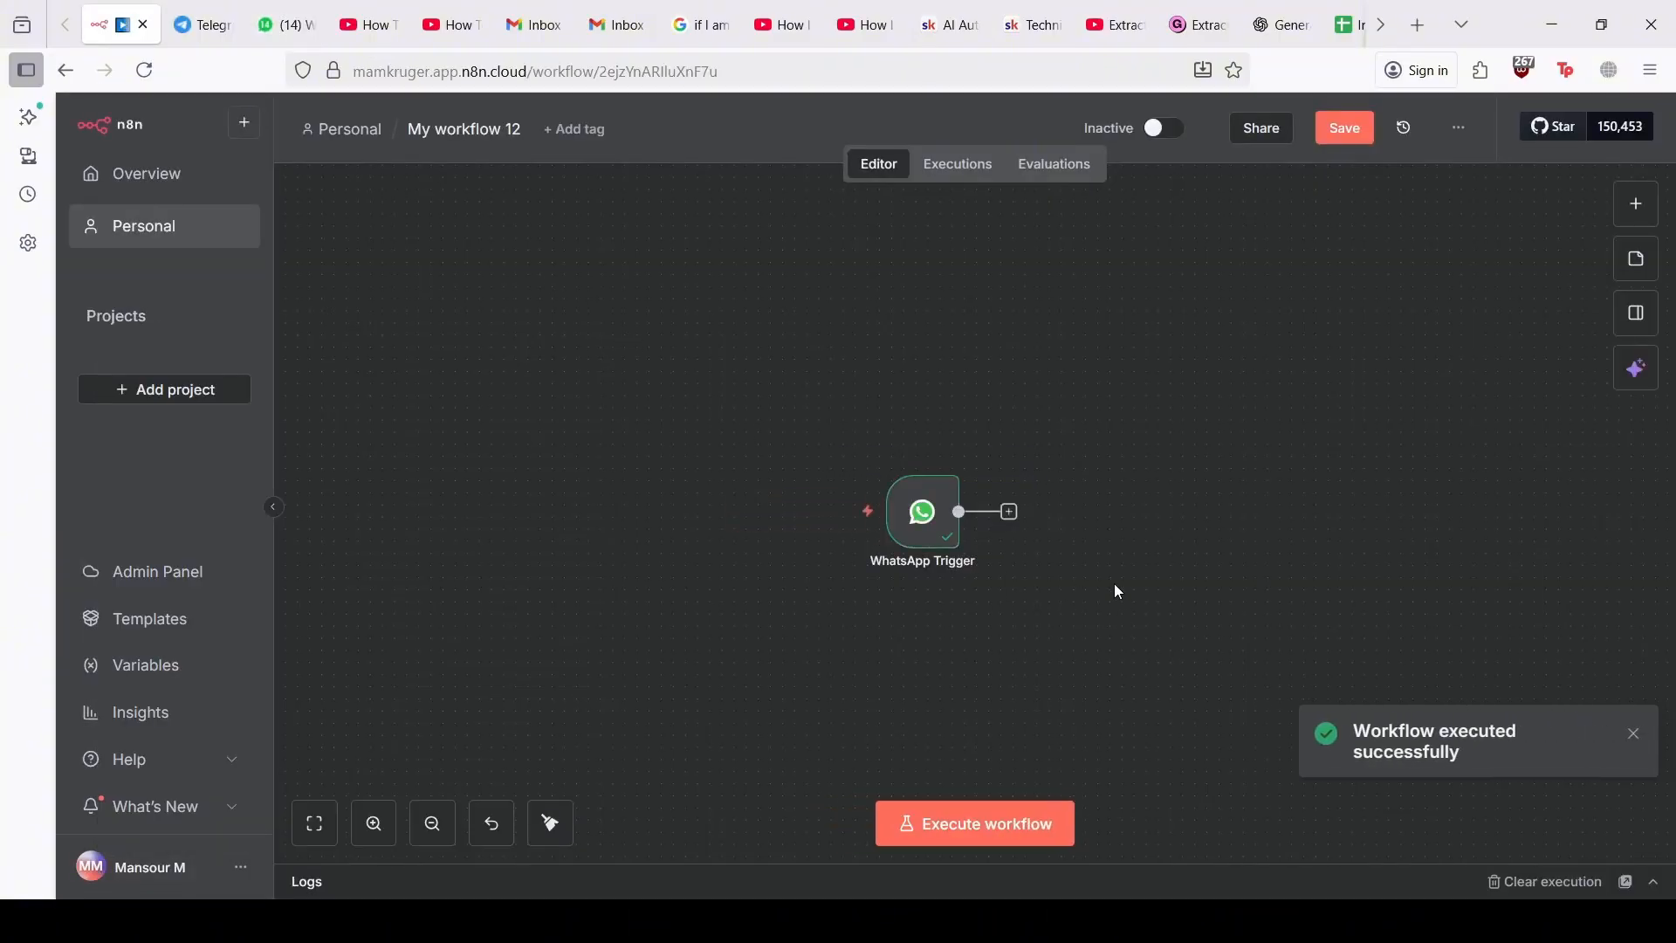
{"action": "left_click", "coordinate": [1035, 511]}
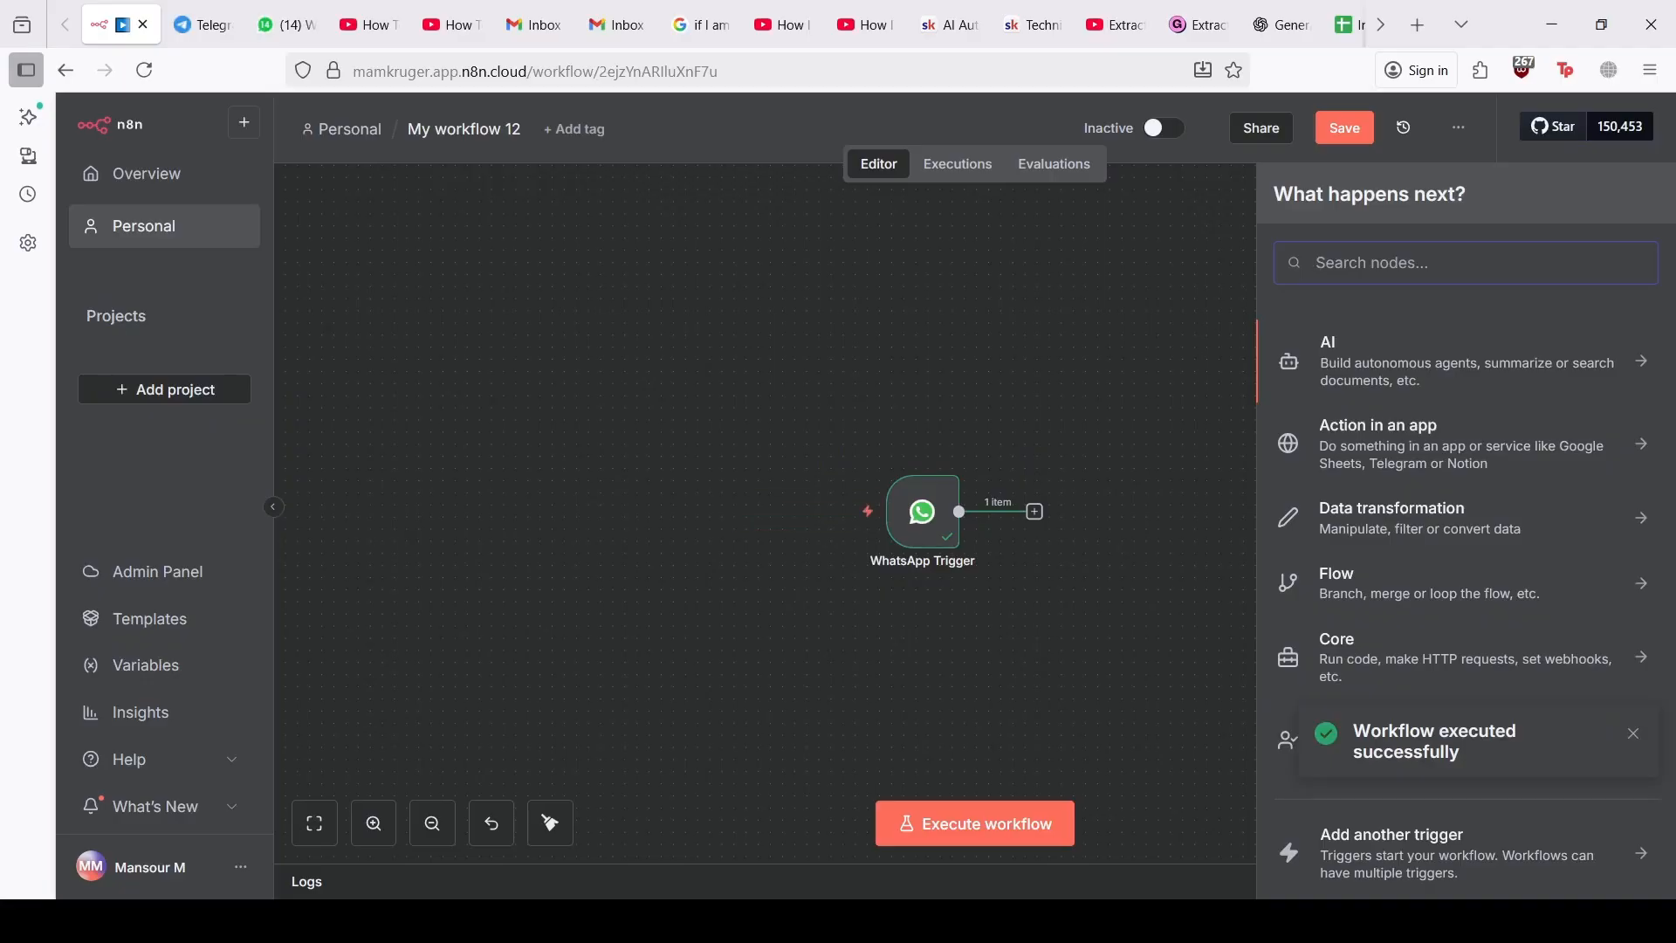
{"action": "type", "text": "whats"}
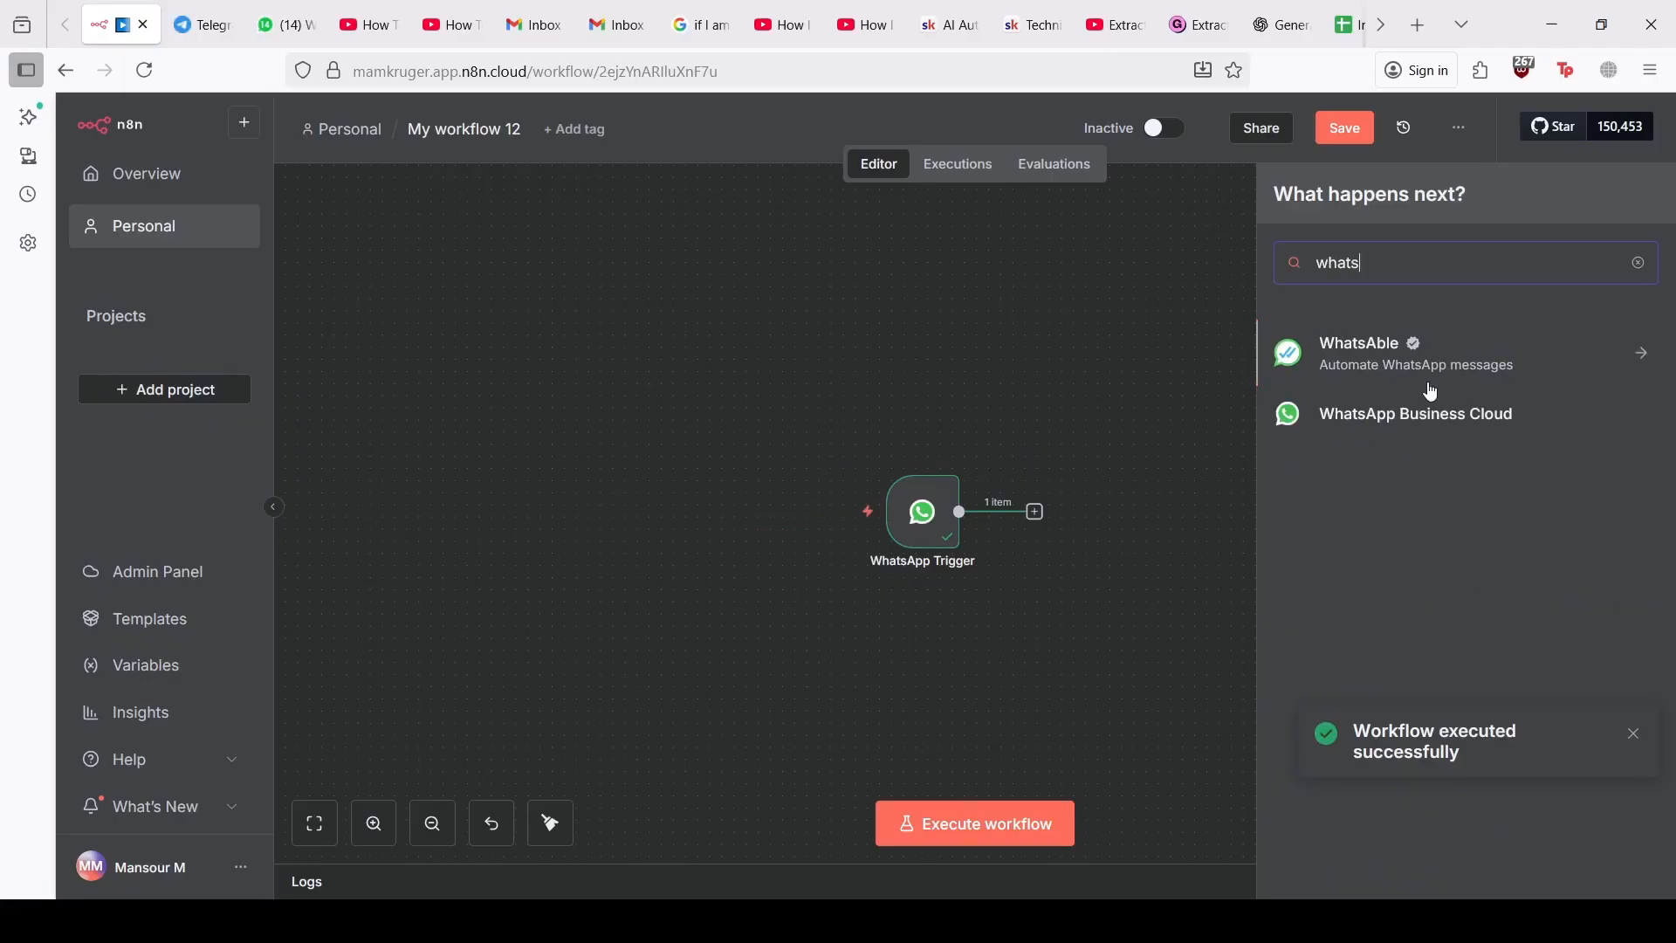
{"action": "left_click", "coordinate": [1416, 414]}
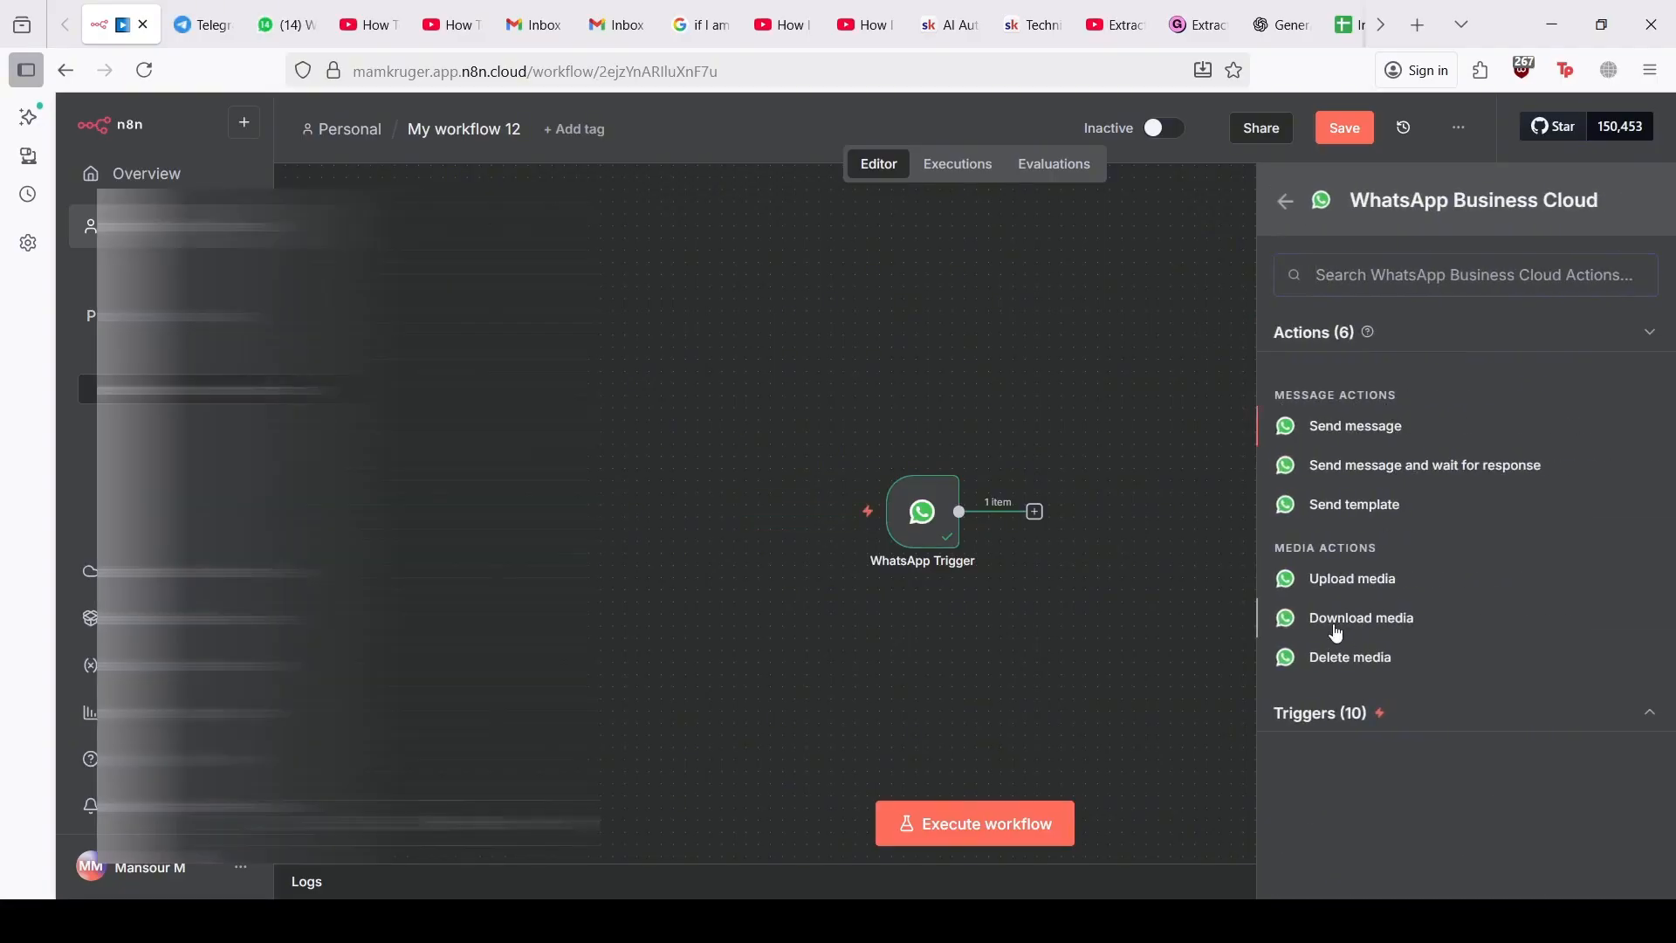
{"action": "left_click", "coordinate": [1349, 618]}
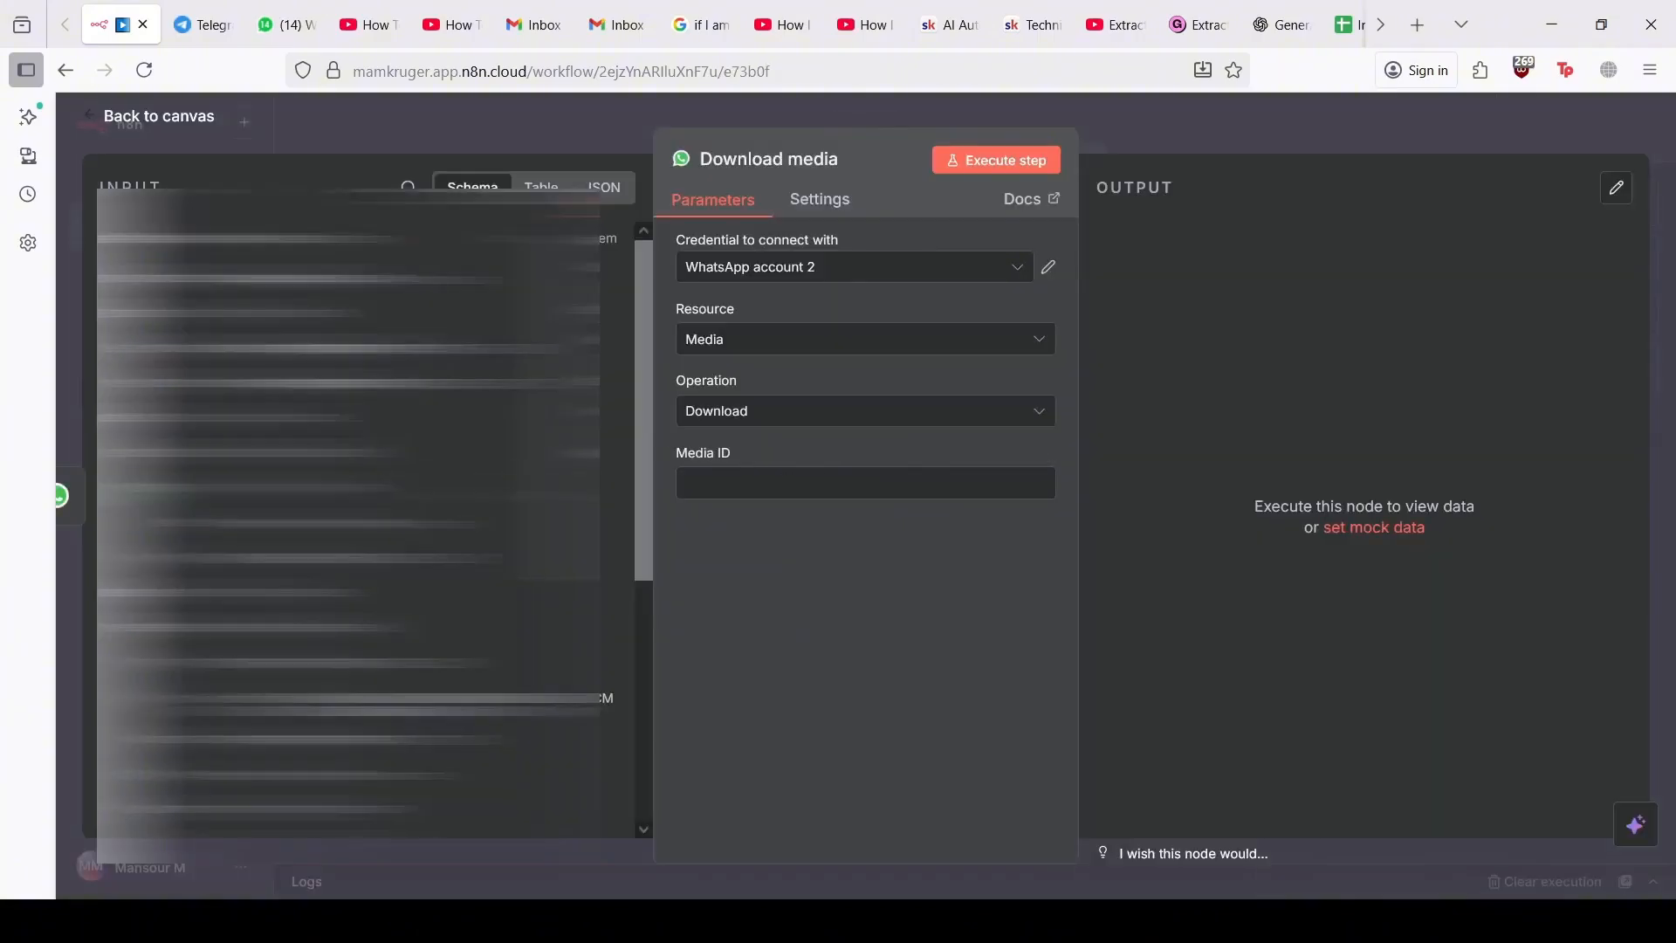
Step: Configure Download media with Media ID {{ $json.messages[0].document.id }} and the "WhatsApp account" credential, and execute the step
{"action": "scroll", "coordinate": [375, 524], "scroll_direction": "down", "scroll_amount": 5}
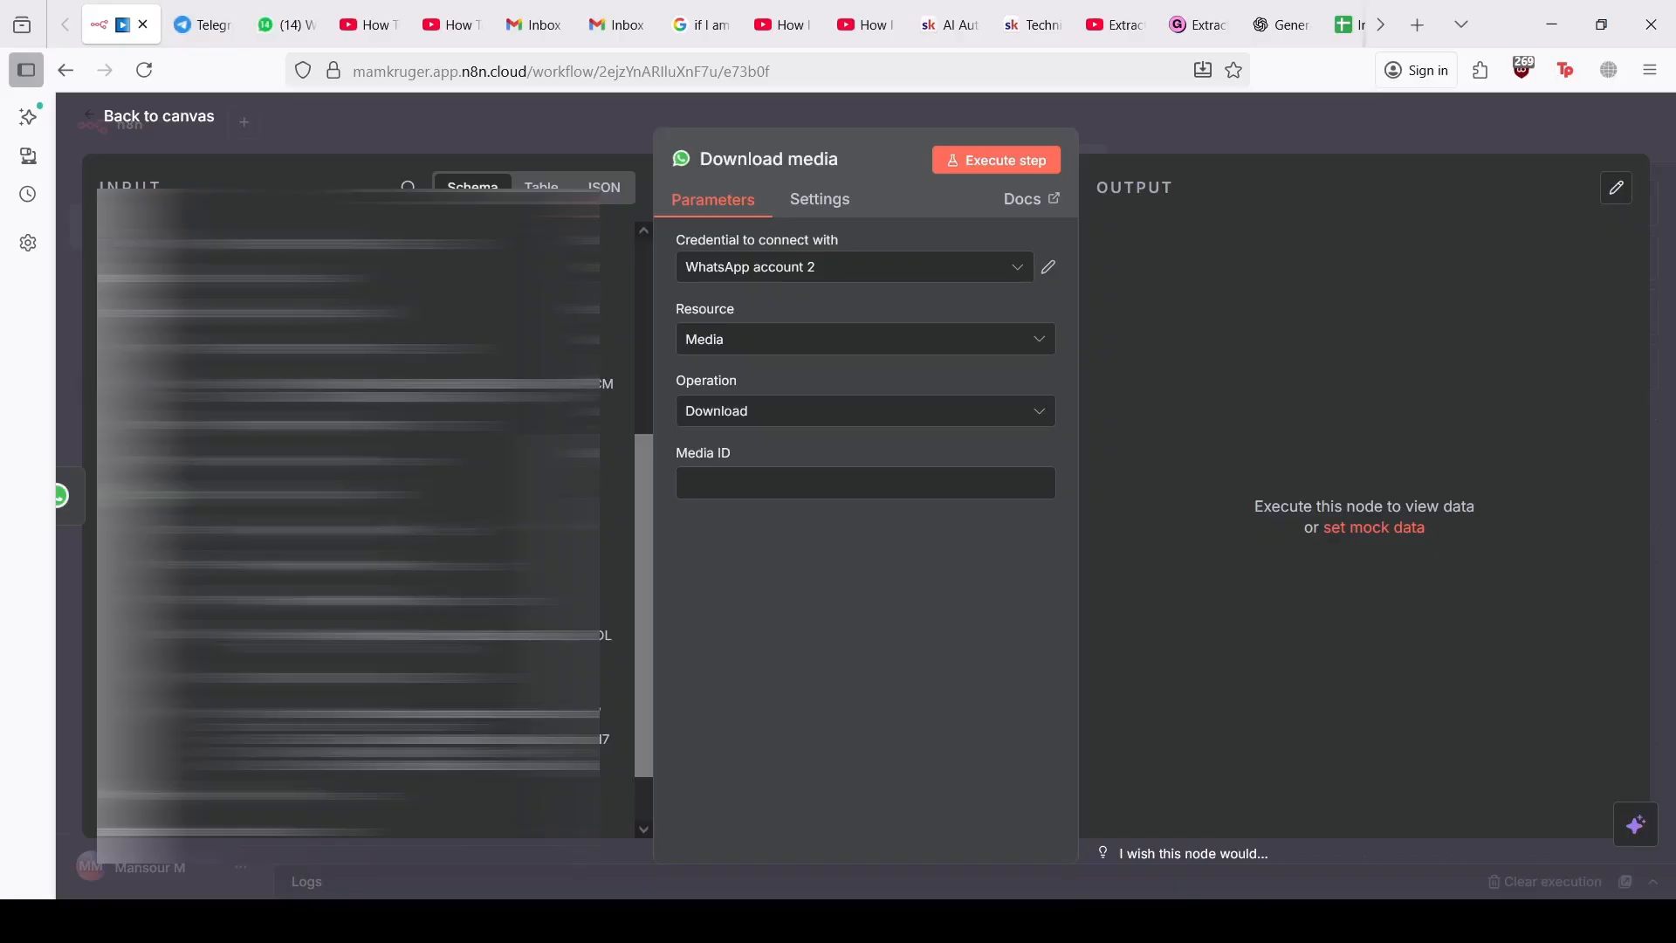
{"action": "left_click_drag", "start_coordinate": [580, 481], "coordinate": [768, 479]}
{"action": "left_click", "coordinate": [793, 275]}
{"action": "left_click", "coordinate": [768, 323]}
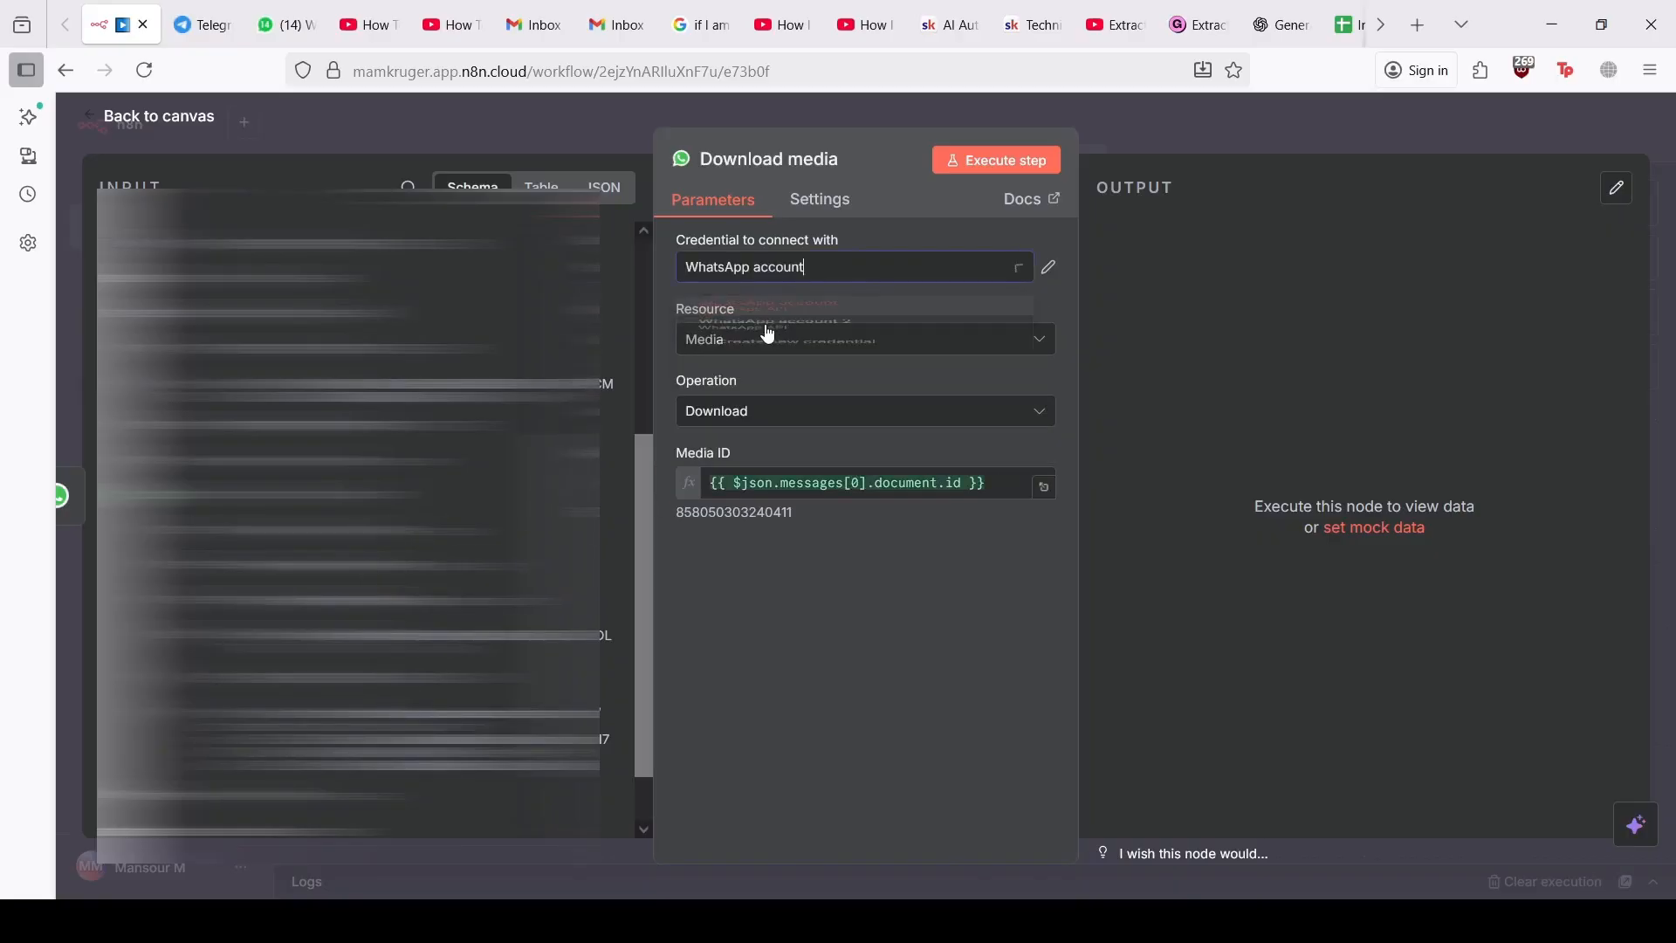
{"action": "left_click", "coordinate": [971, 159]}
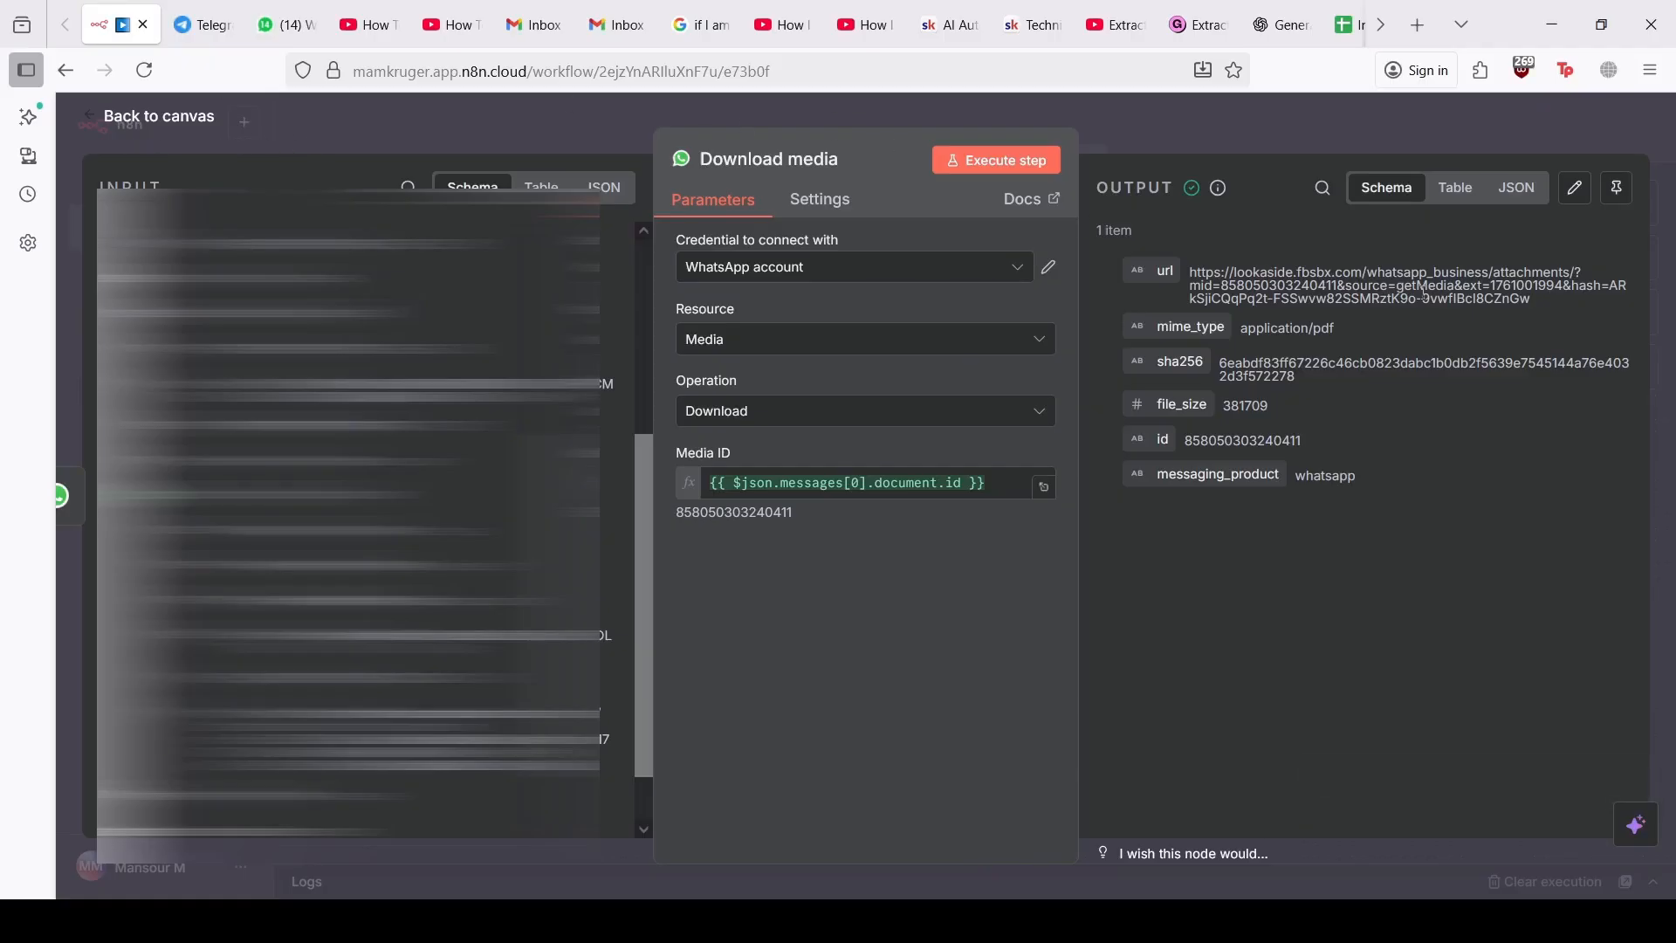
{"action": "left_click_drag", "start_coordinate": [1538, 305], "coordinate": [1189, 271]}
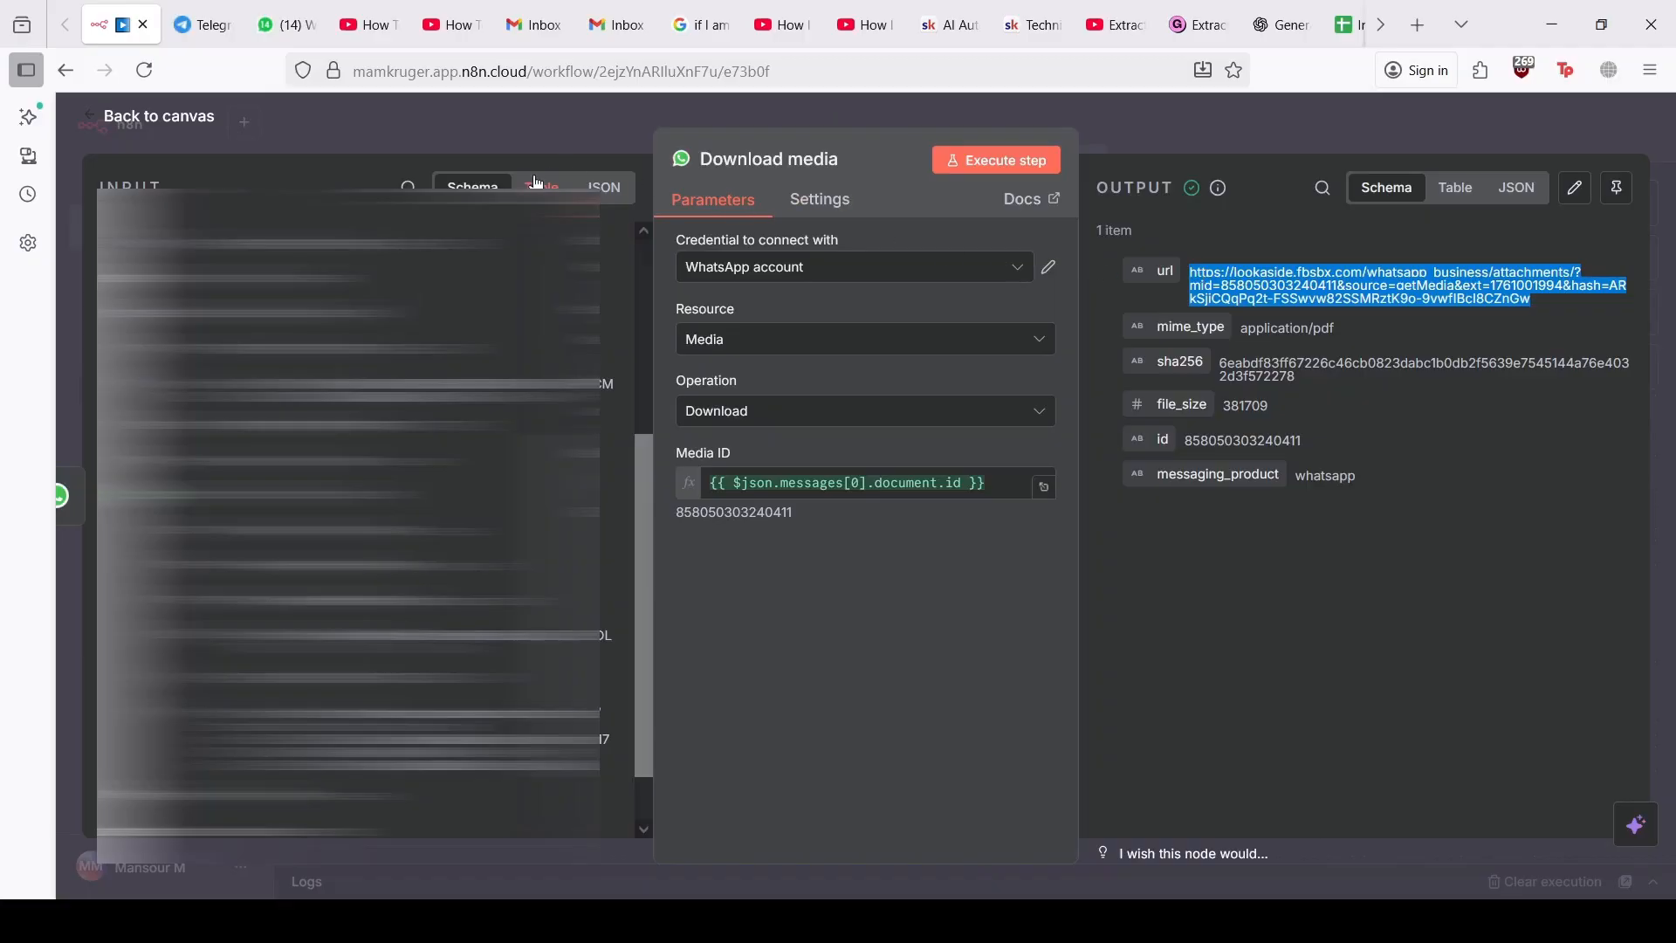
{"action": "left_click", "coordinate": [135, 116]}
Step: Add an HTTP Request node after Download media and map its URL to {{ $json.url }}
{"action": "scroll", "coordinate": [1134, 441], "scroll_direction": "right", "scroll_amount": 2}
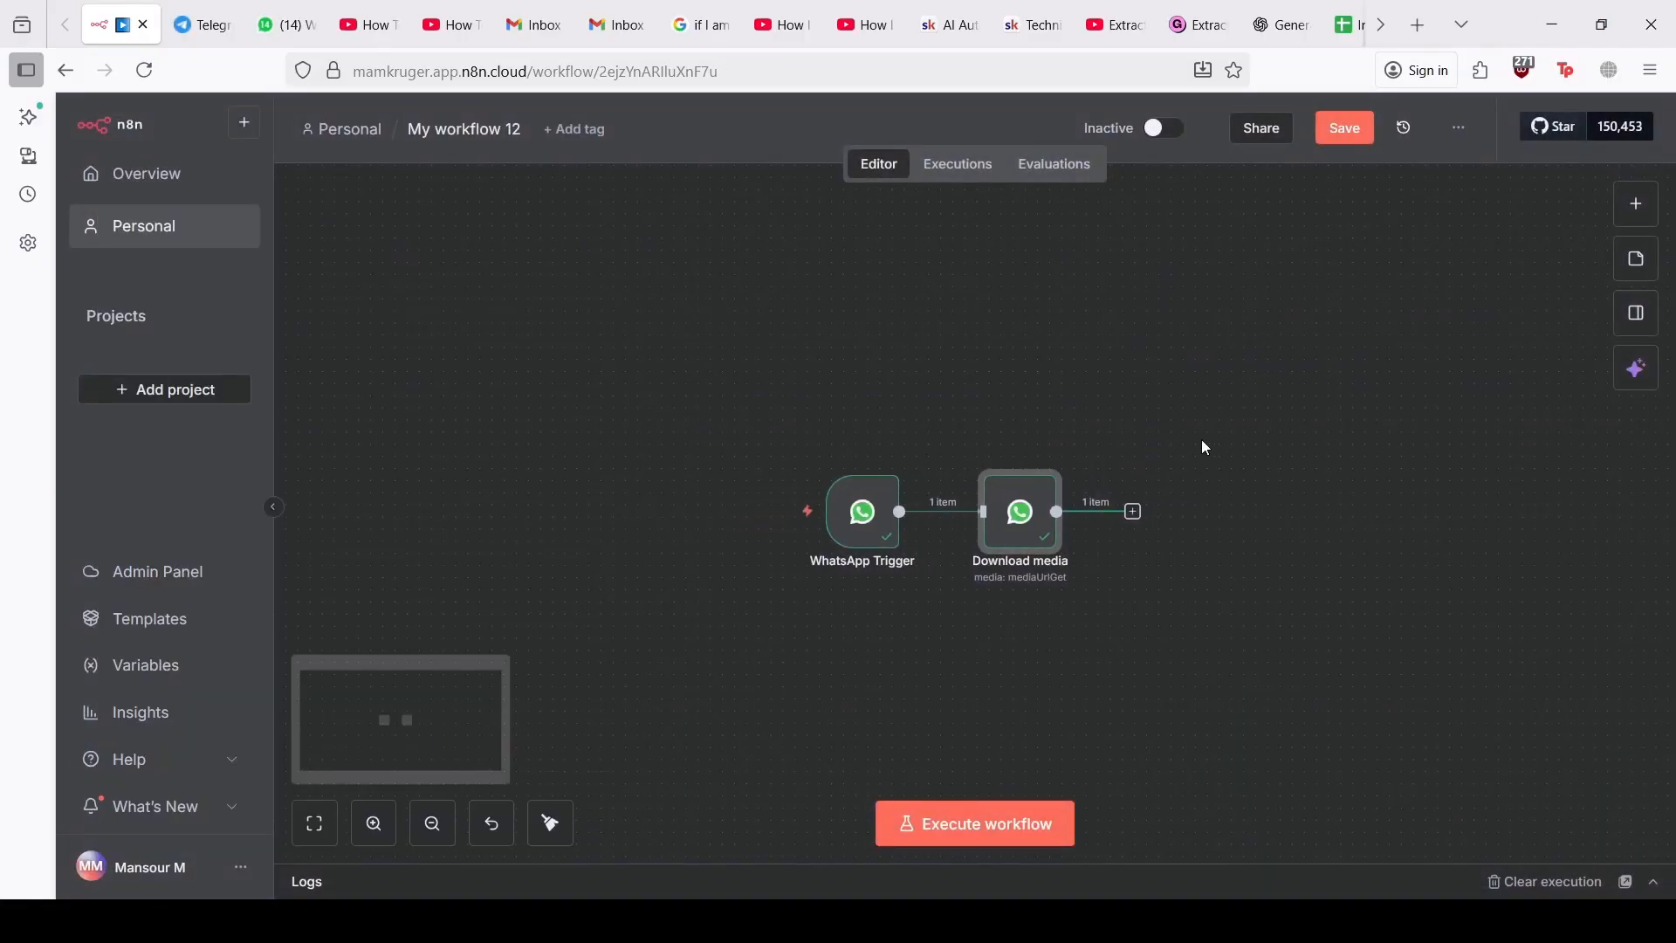
{"action": "left_click", "coordinate": [1120, 513]}
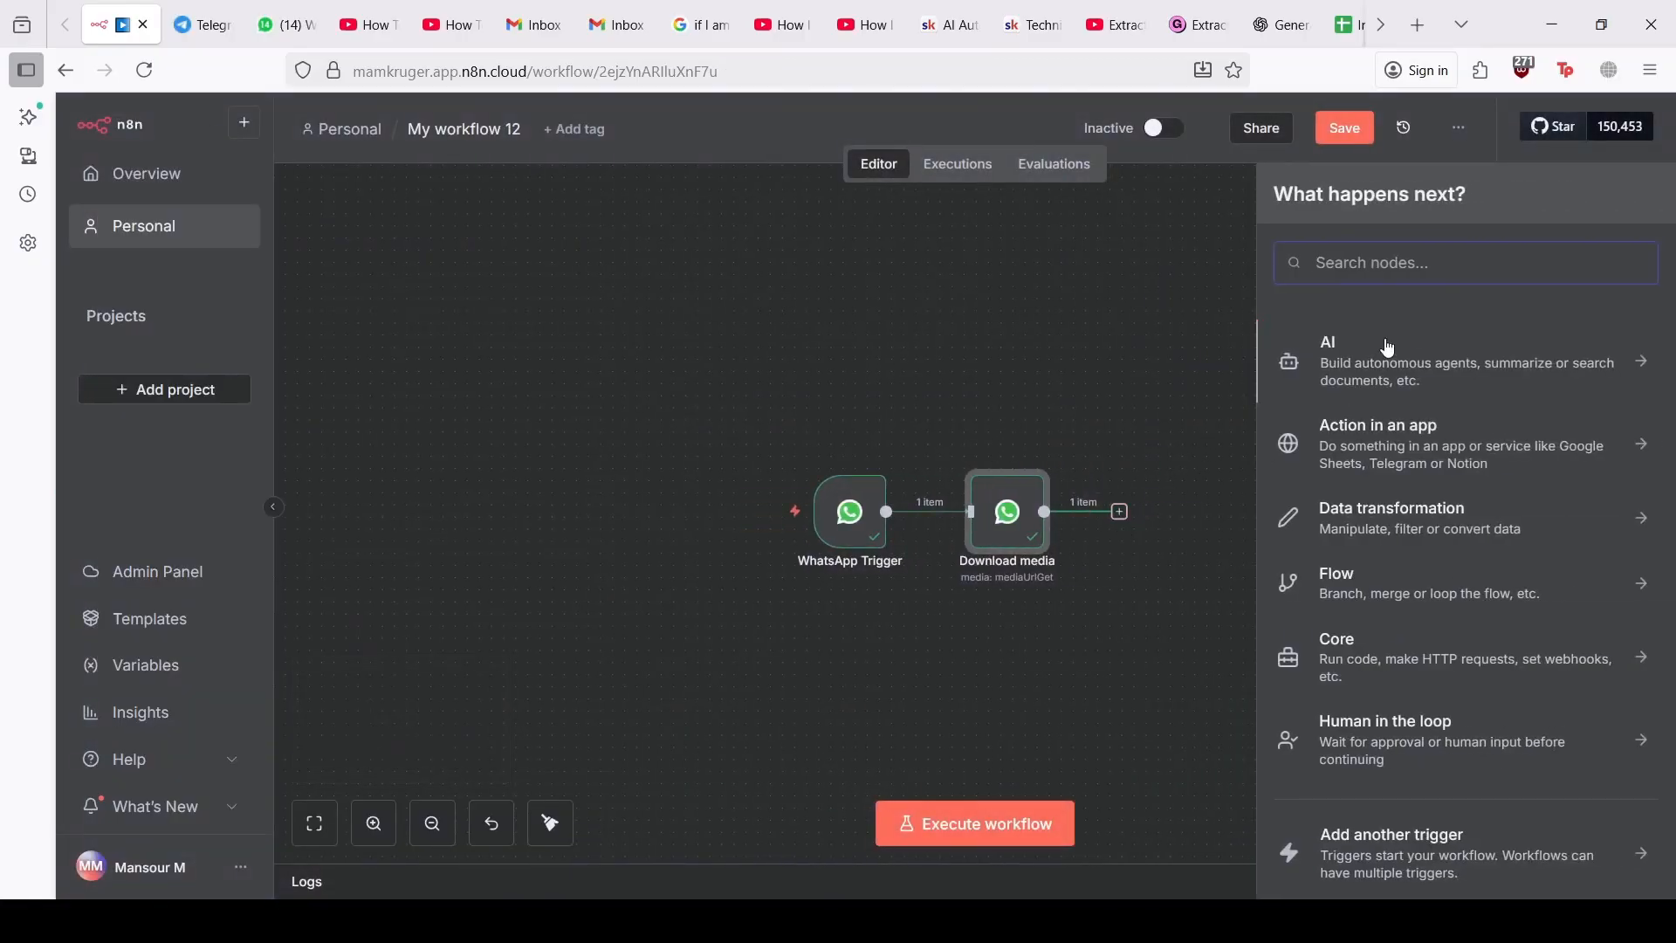
{"action": "type", "text": "htt"}
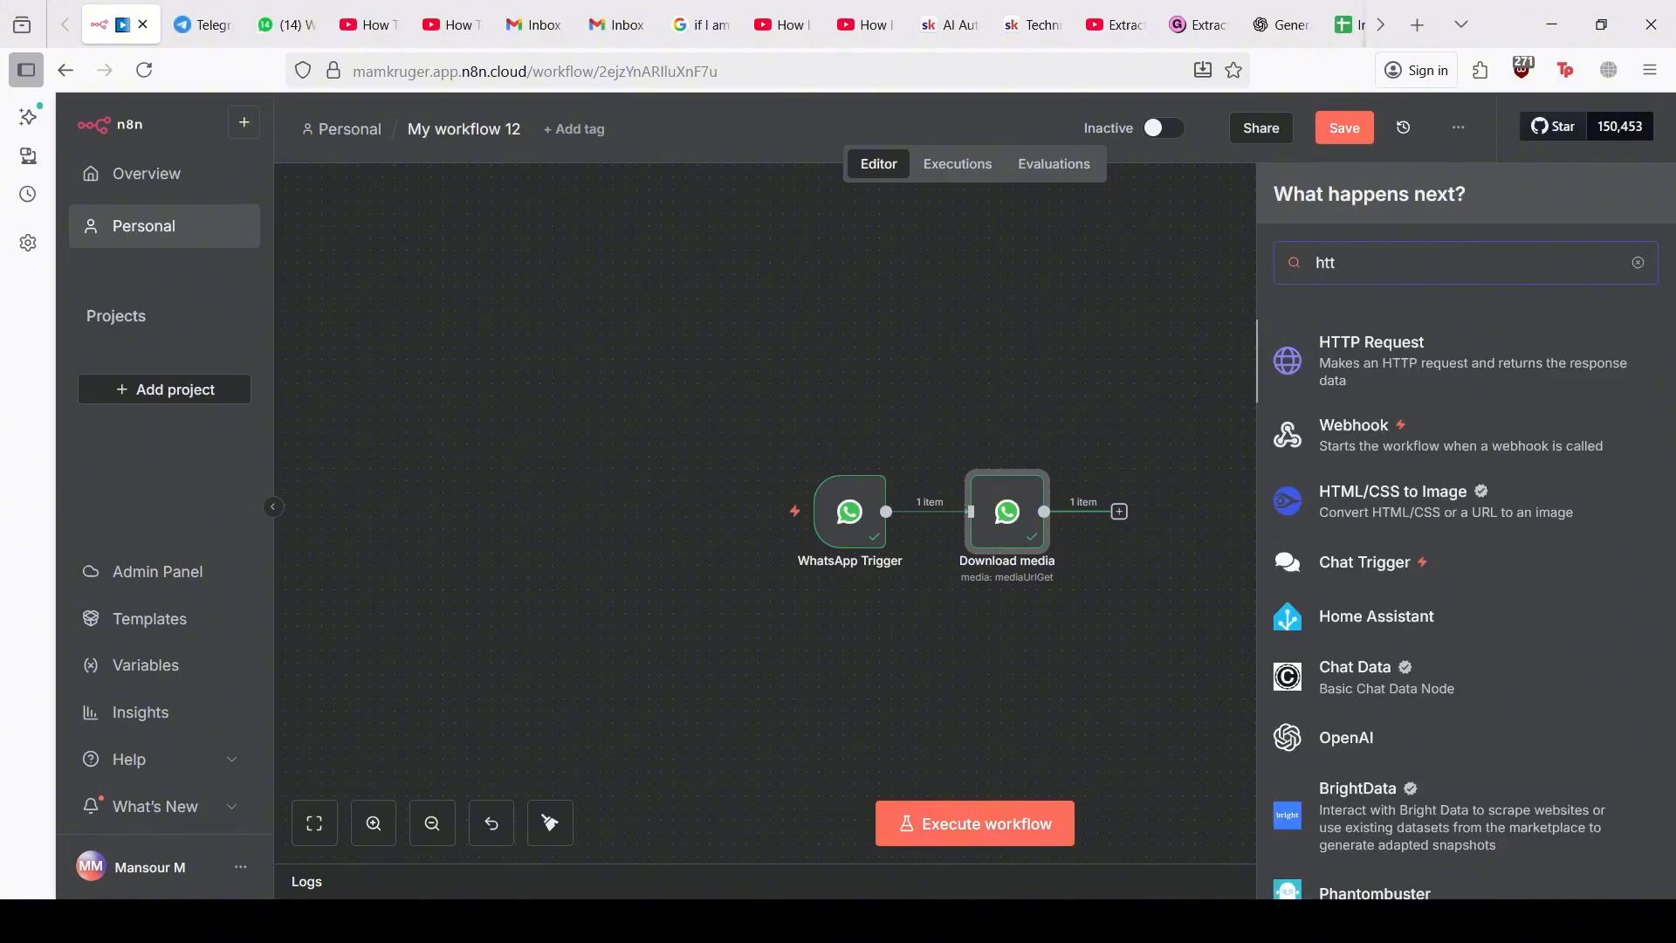
{"action": "left_click", "coordinate": [1396, 378]}
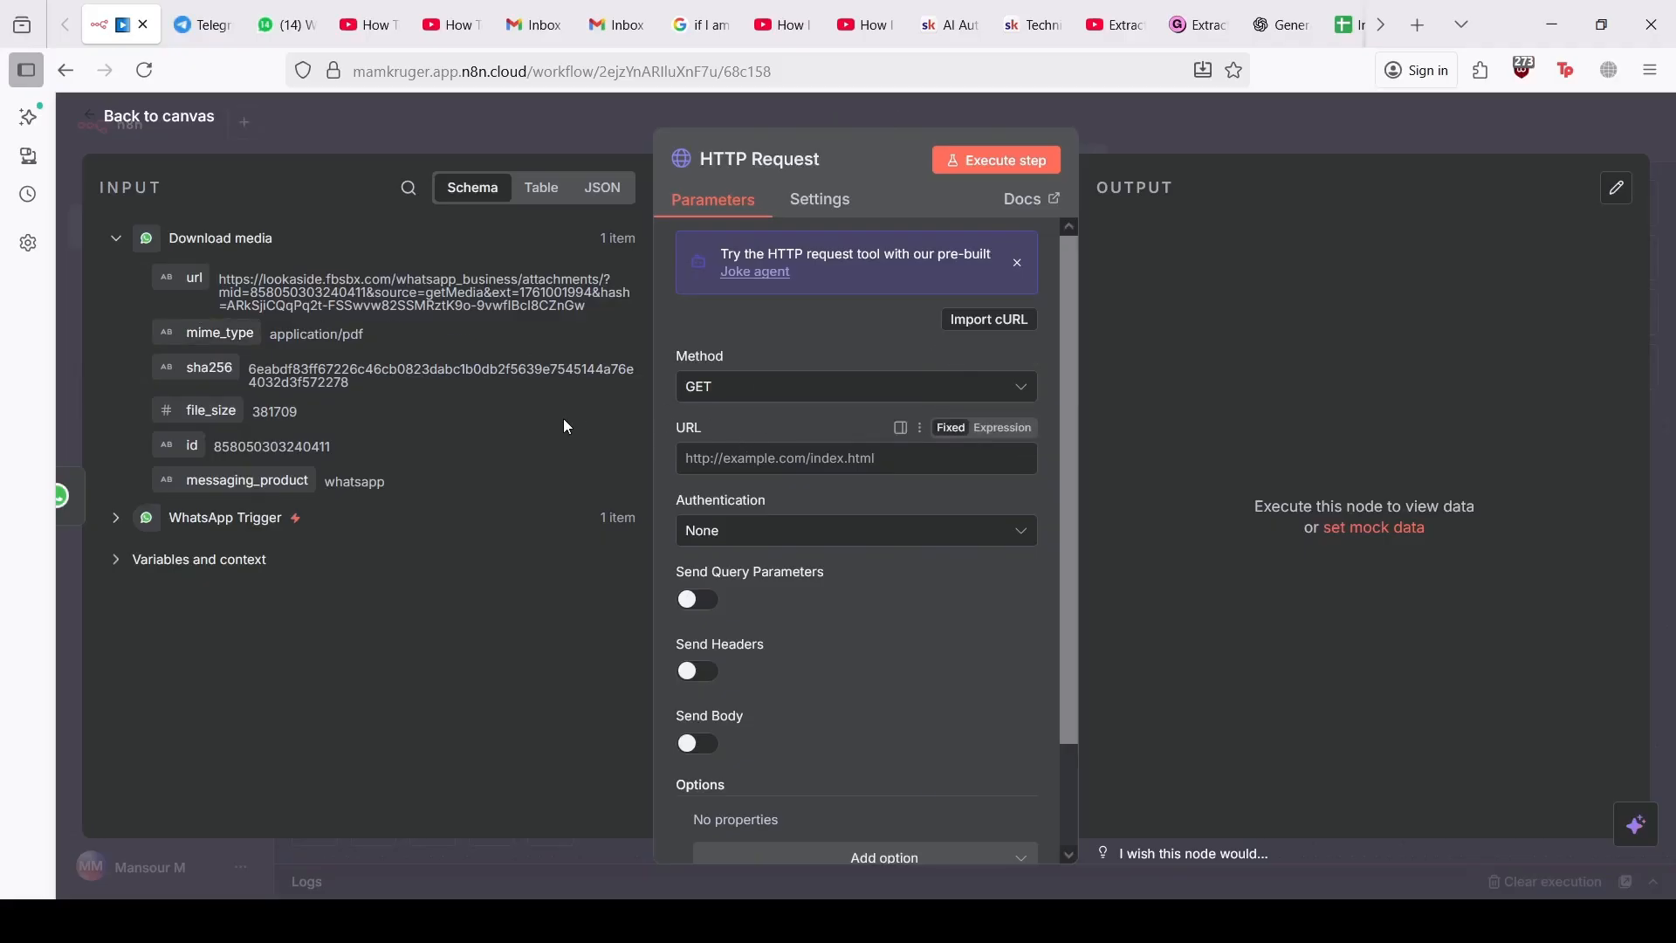
{"action": "left_click_drag", "start_coordinate": [179, 282], "coordinate": [741, 457]}
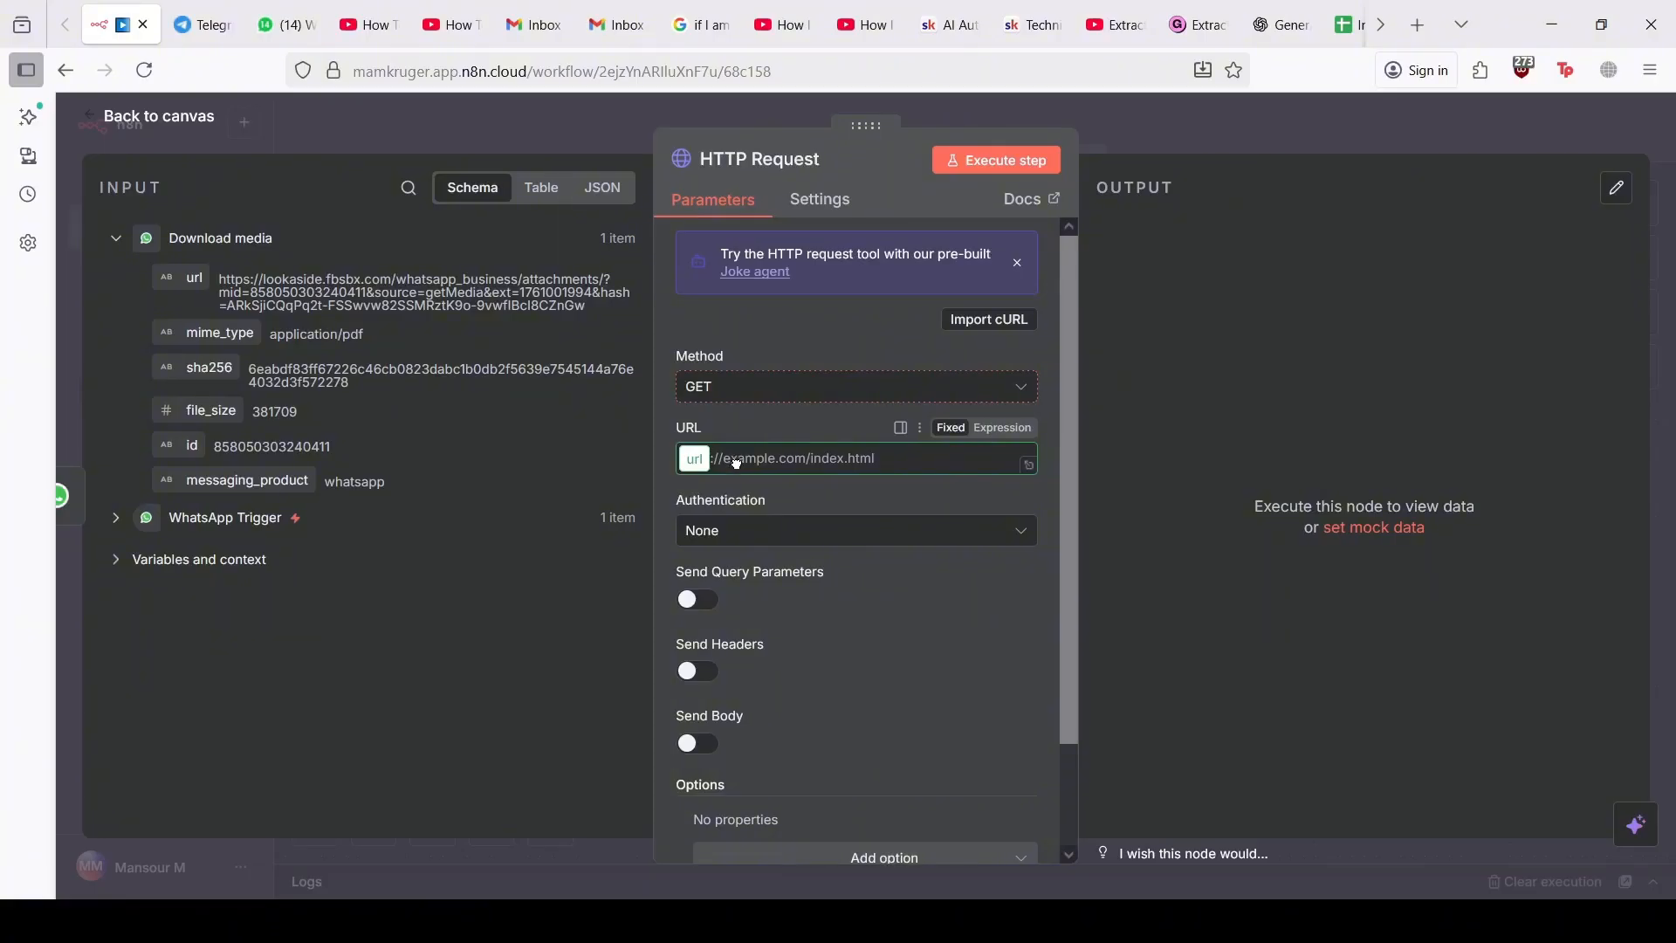
{"action": "left_click_drag", "start_coordinate": [735, 465], "coordinate": [737, 461]}
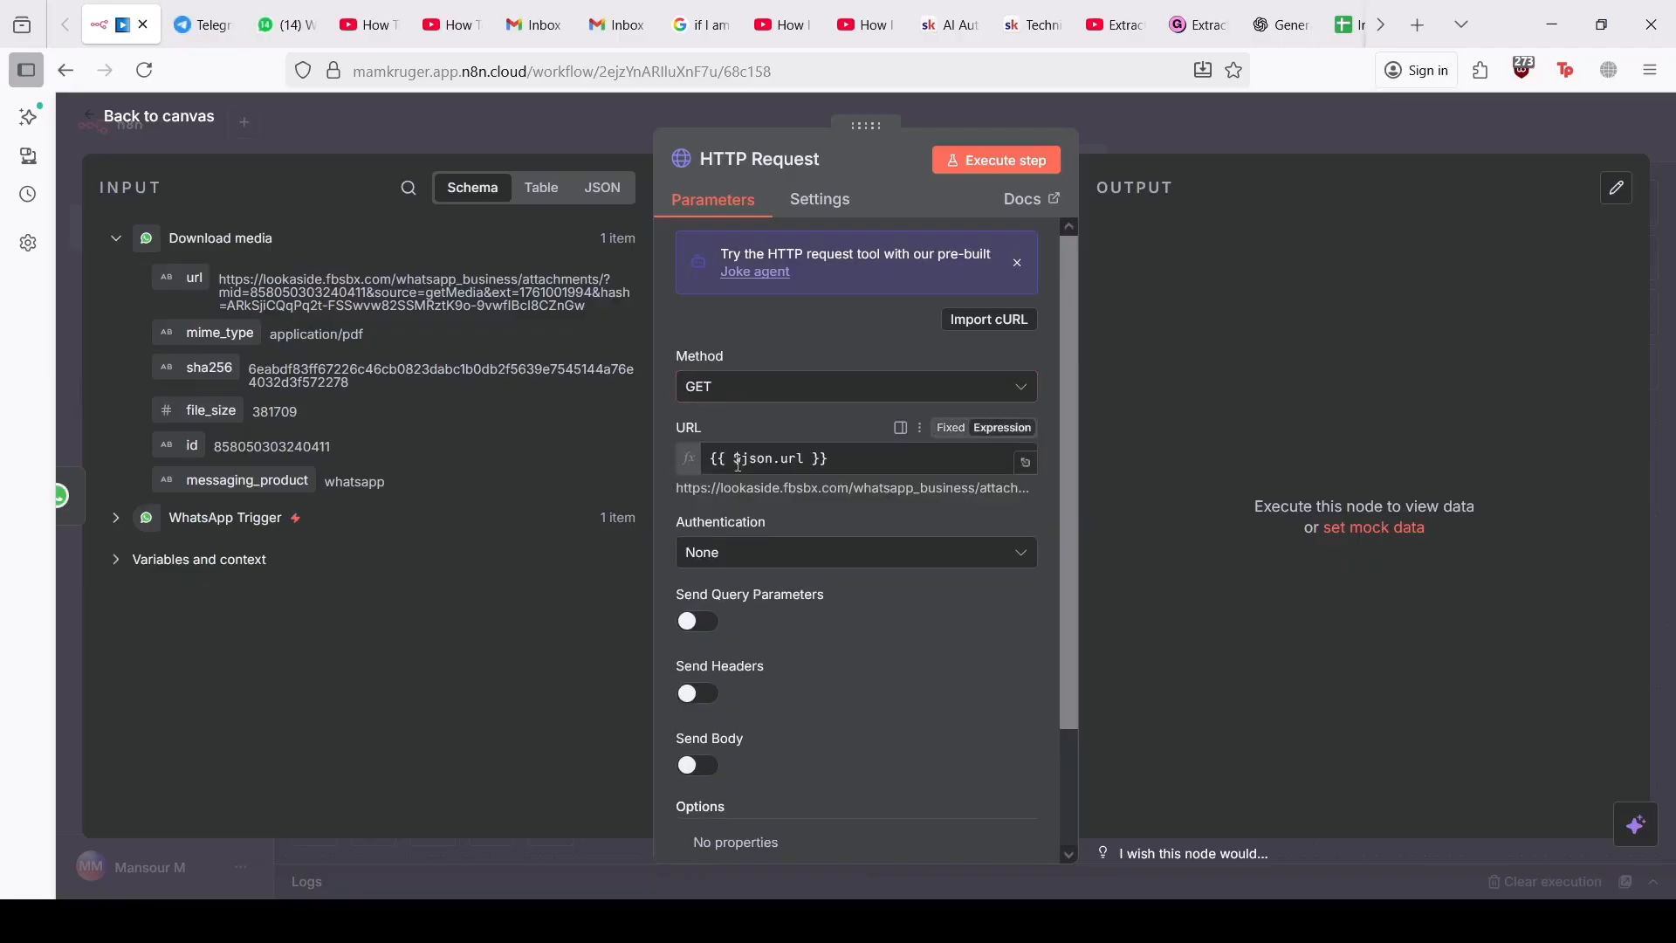
{"action": "left_click", "coordinate": [122, 244]}
Step: Set the HTTP Request authentication to Predefined Credential Type with the WhatsApp API type and the "WhatsApp account" credential
{"action": "left_click", "coordinate": [834, 561]}
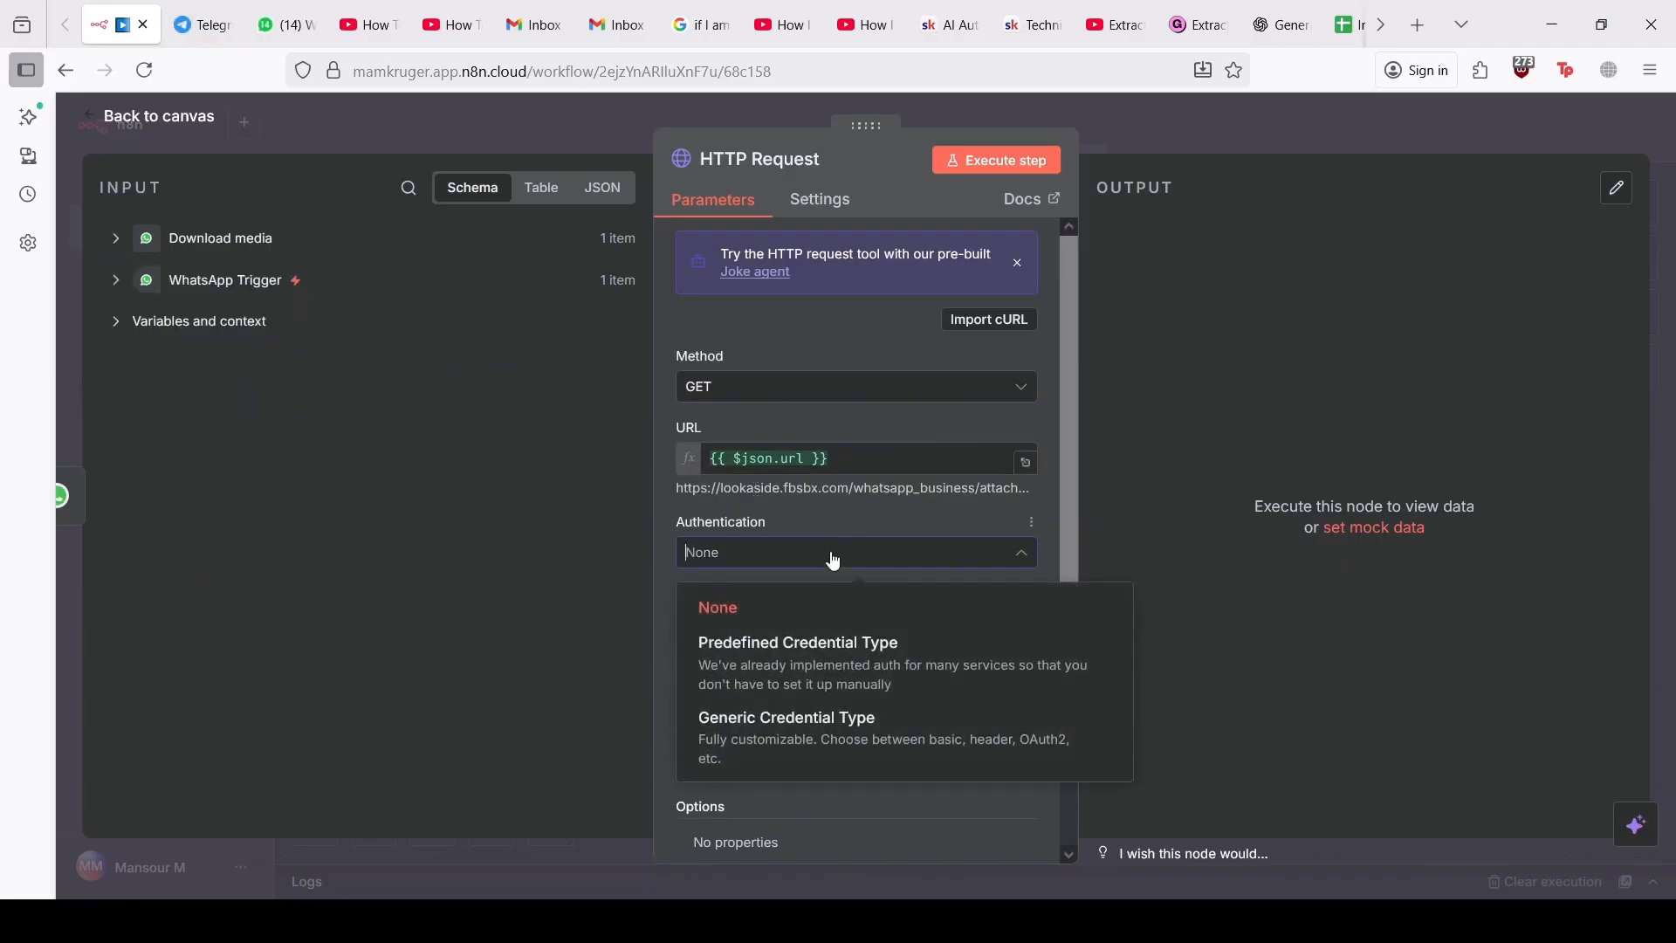
{"action": "left_click", "coordinate": [818, 663]}
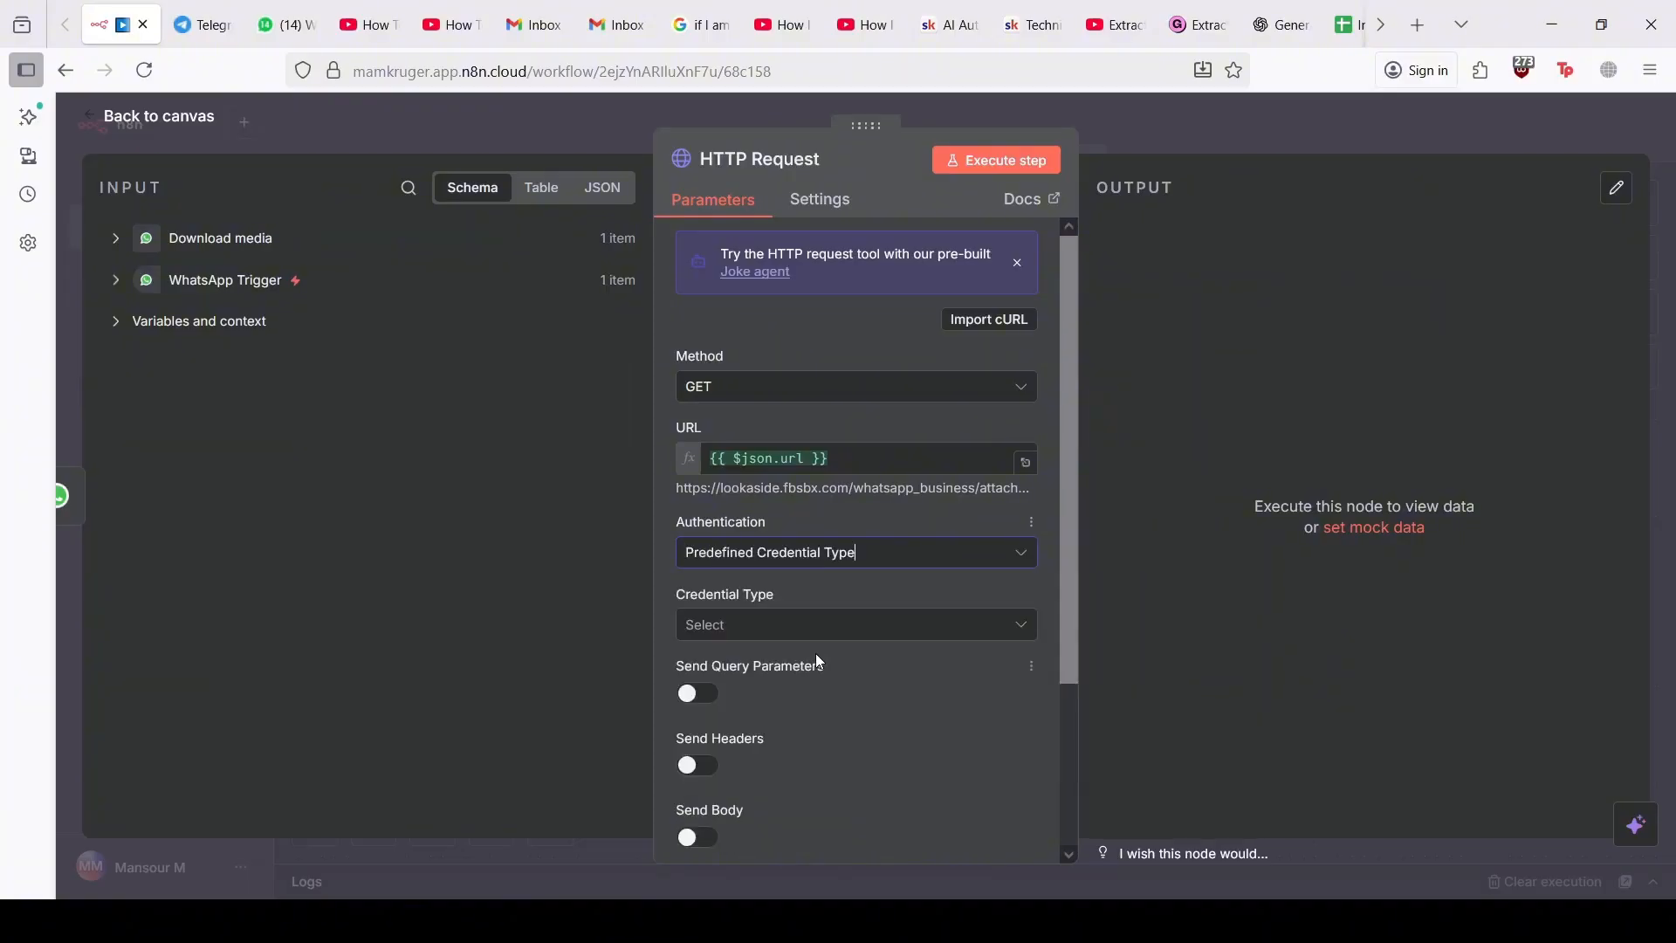
{"action": "left_click", "coordinate": [835, 625]}
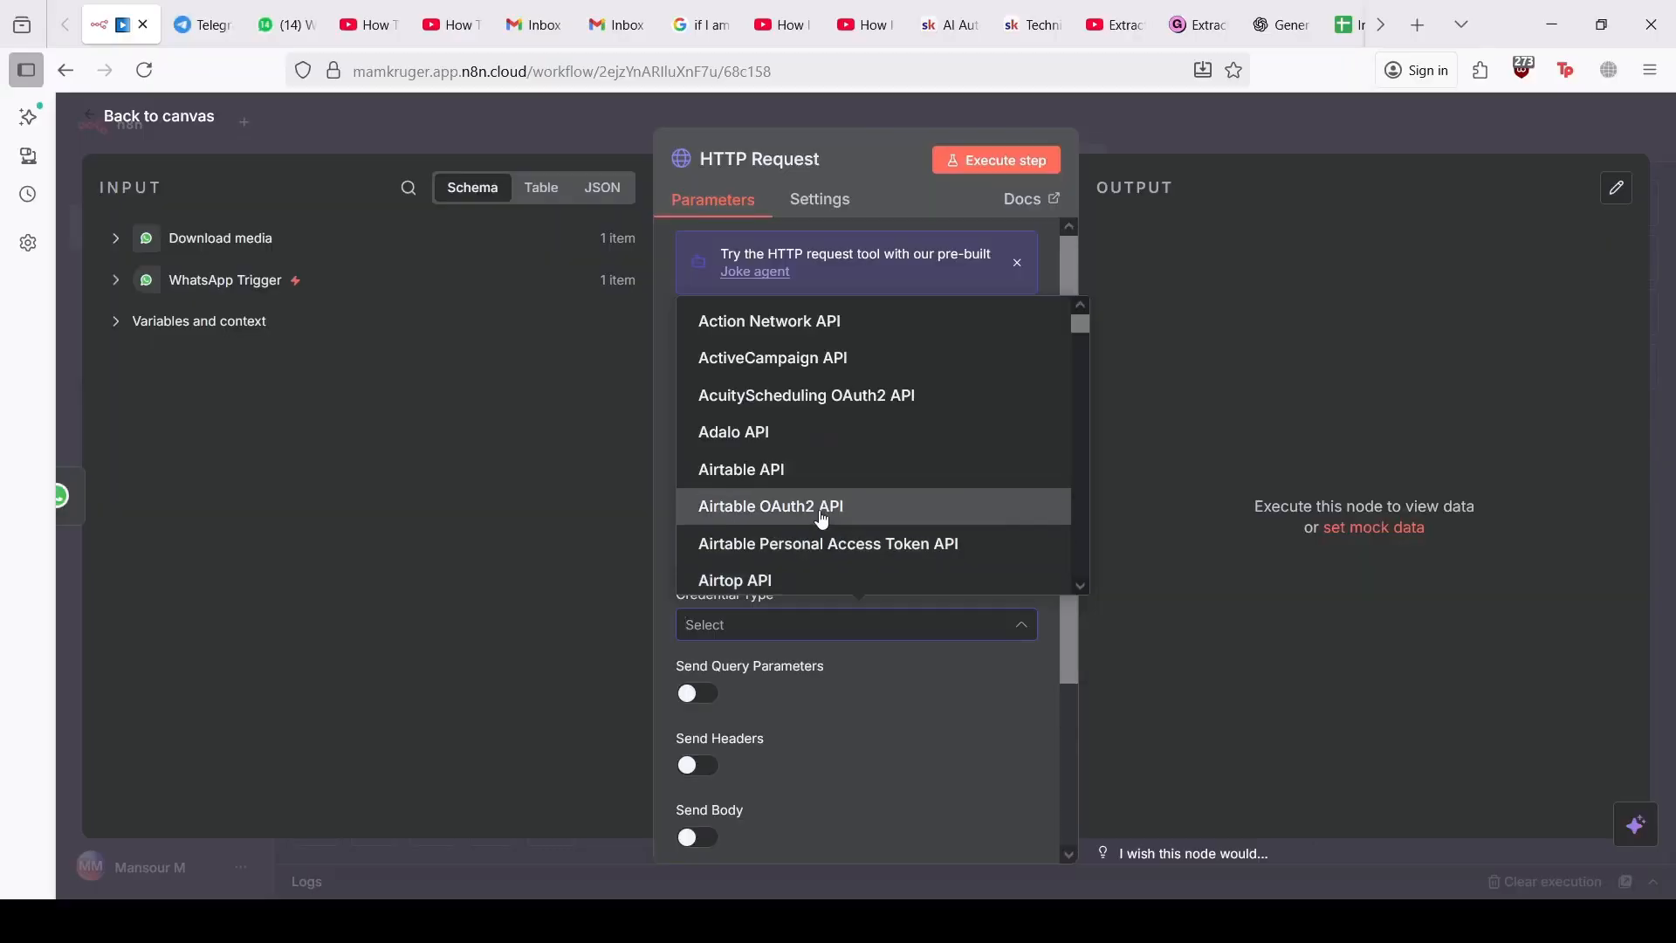
{"action": "type", "text": "wha"}
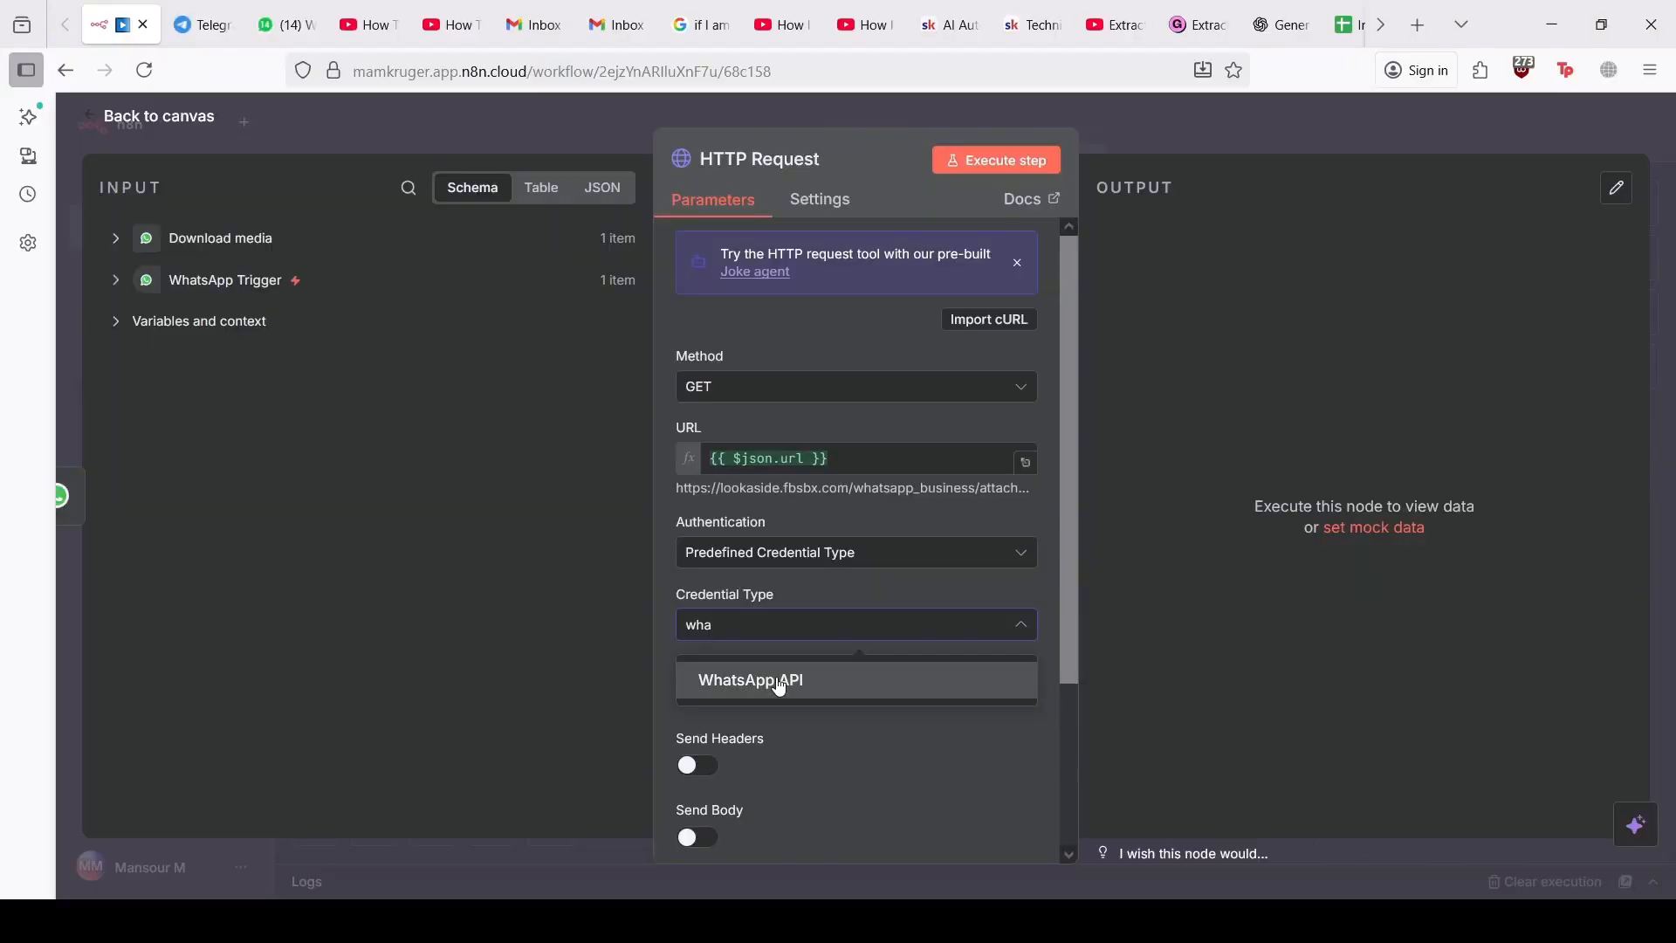
{"action": "left_click", "coordinate": [782, 682]}
{"action": "left_click", "coordinate": [817, 691]}
{"action": "left_click", "coordinate": [782, 742]}
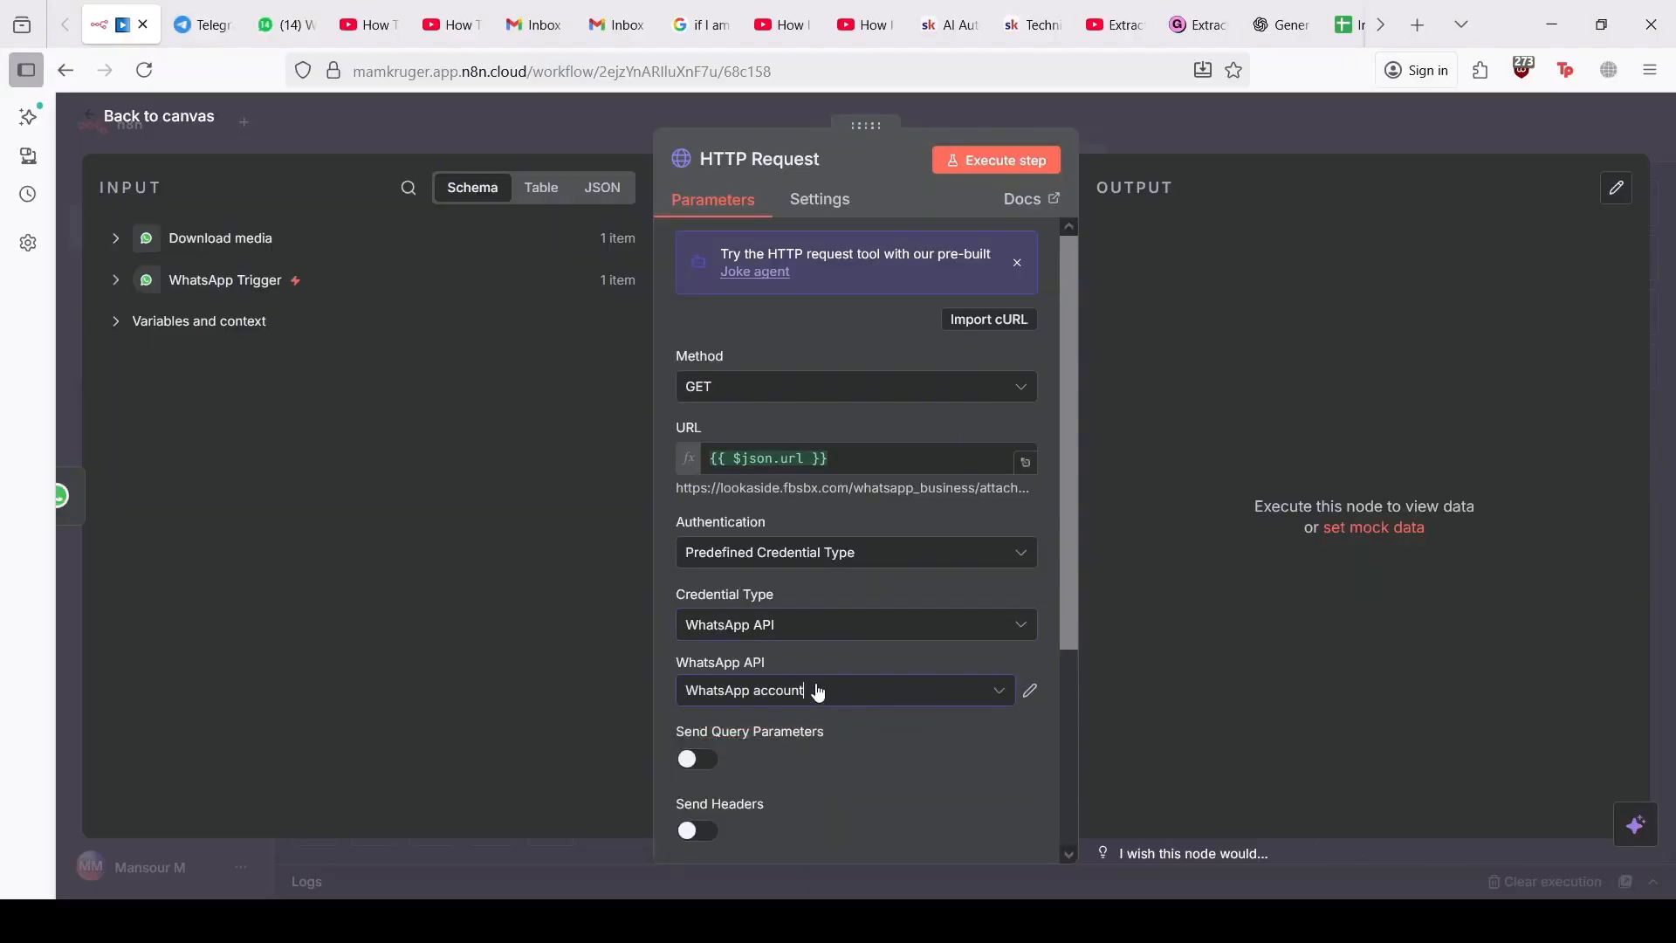
Step: Execute the HTTP Request step to fetch the PDF file and return to the canvas
{"action": "scroll", "coordinate": [883, 651], "scroll_direction": "down", "scroll_amount": 2}
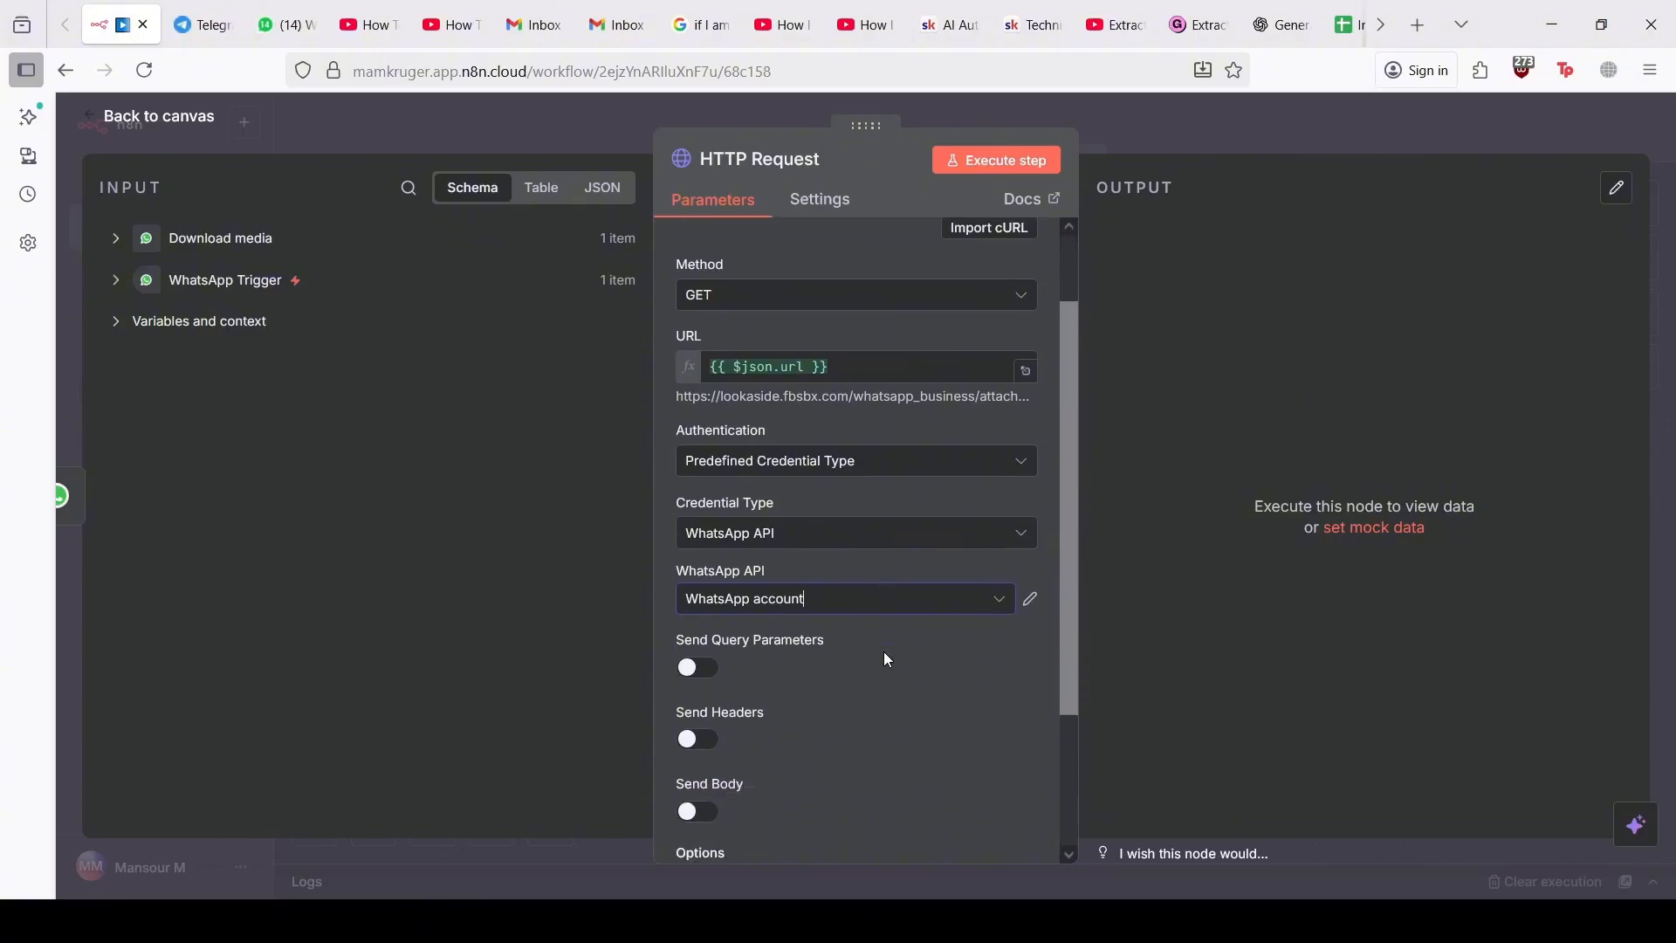
{"action": "scroll", "coordinate": [883, 651], "scroll_direction": "up", "scroll_amount": 2}
{"action": "left_click", "coordinate": [951, 161]}
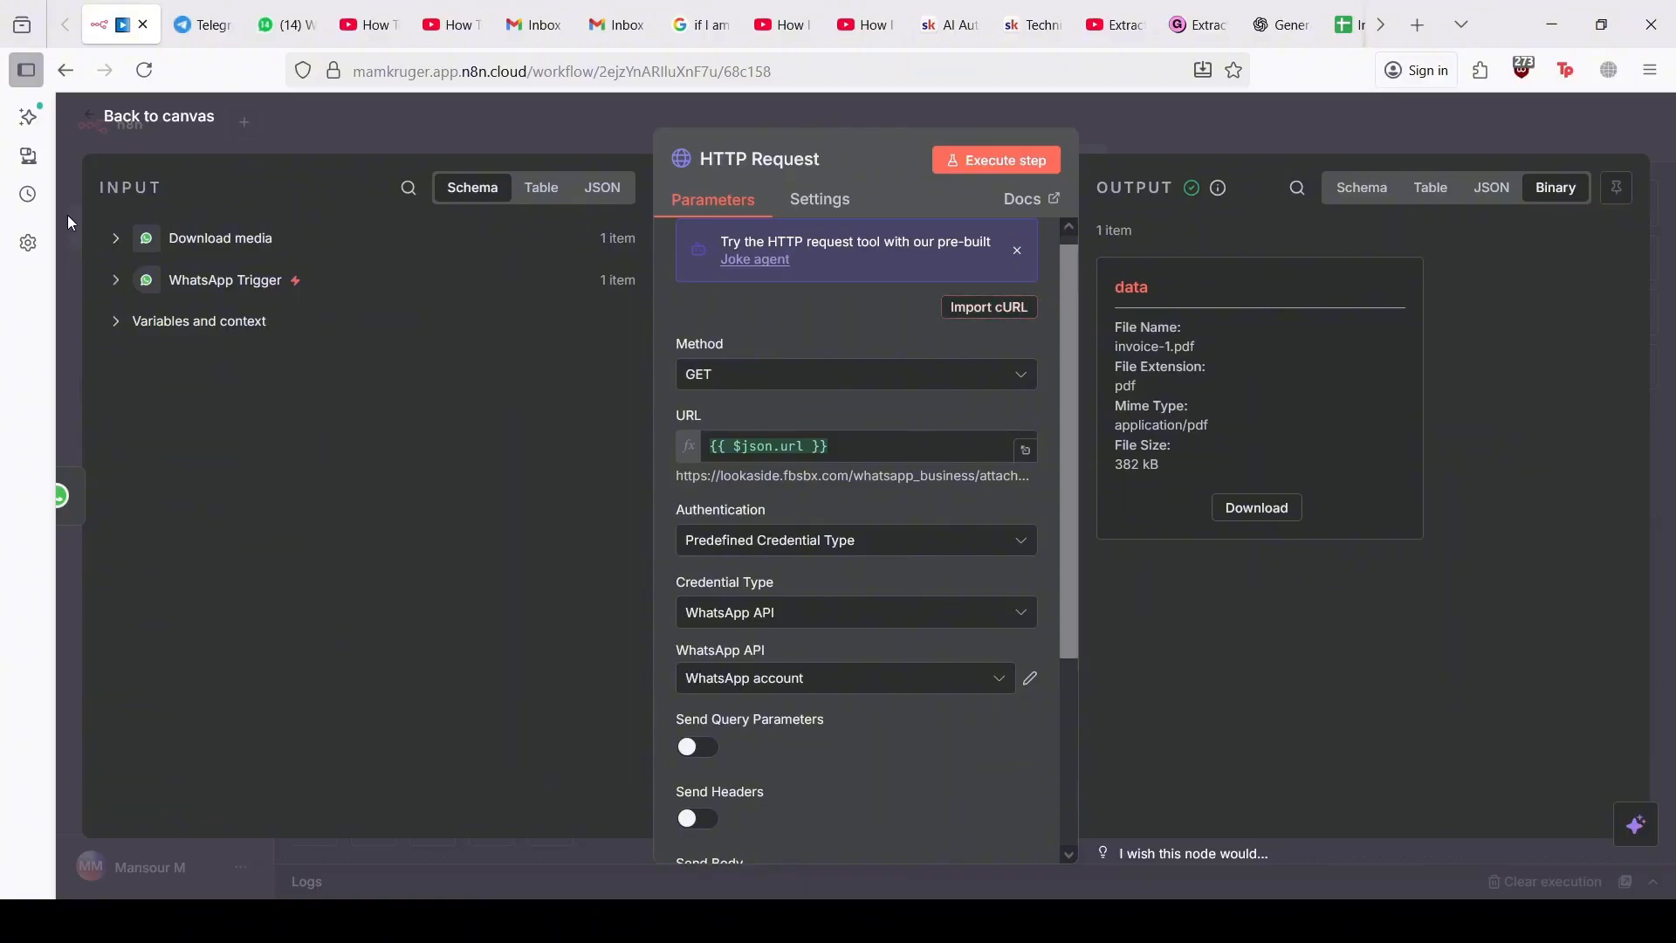
{"action": "left_click", "coordinate": [103, 123]}
{"action": "scroll", "coordinate": [1142, 371], "scroll_direction": "right", "scroll_amount": 3}
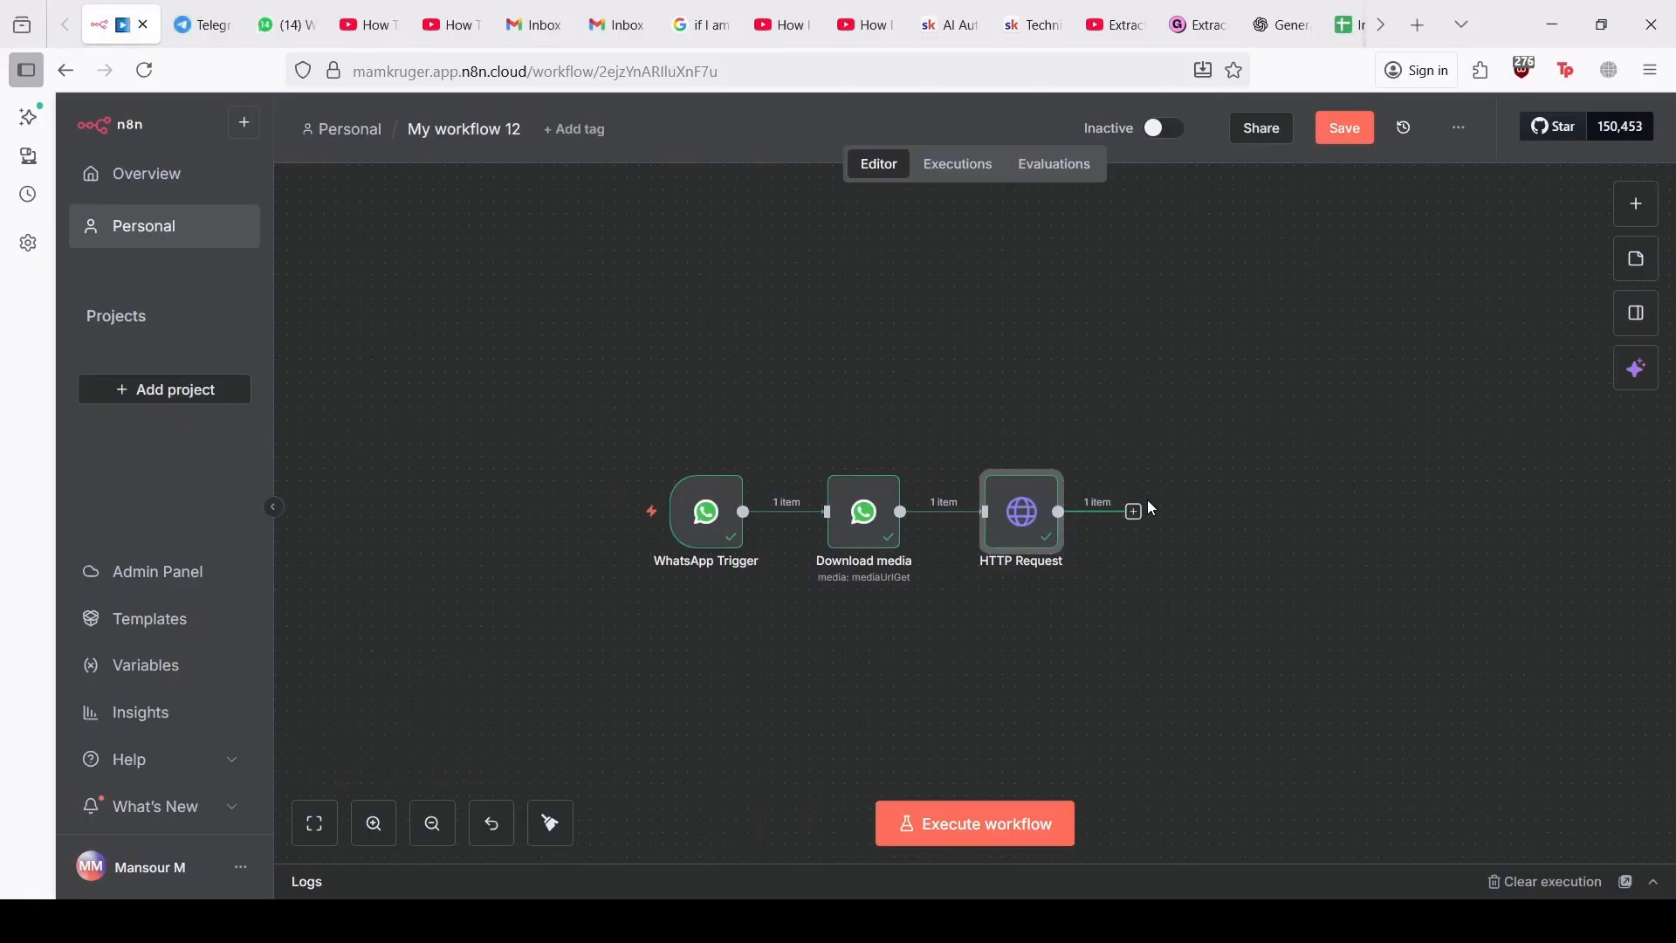
Step: Add an Extract from File node with the Extract From PDF operation after HTTP Request and execute the step
{"action": "scroll", "coordinate": [1152, 508], "scroll_direction": "right", "scroll_amount": 1}
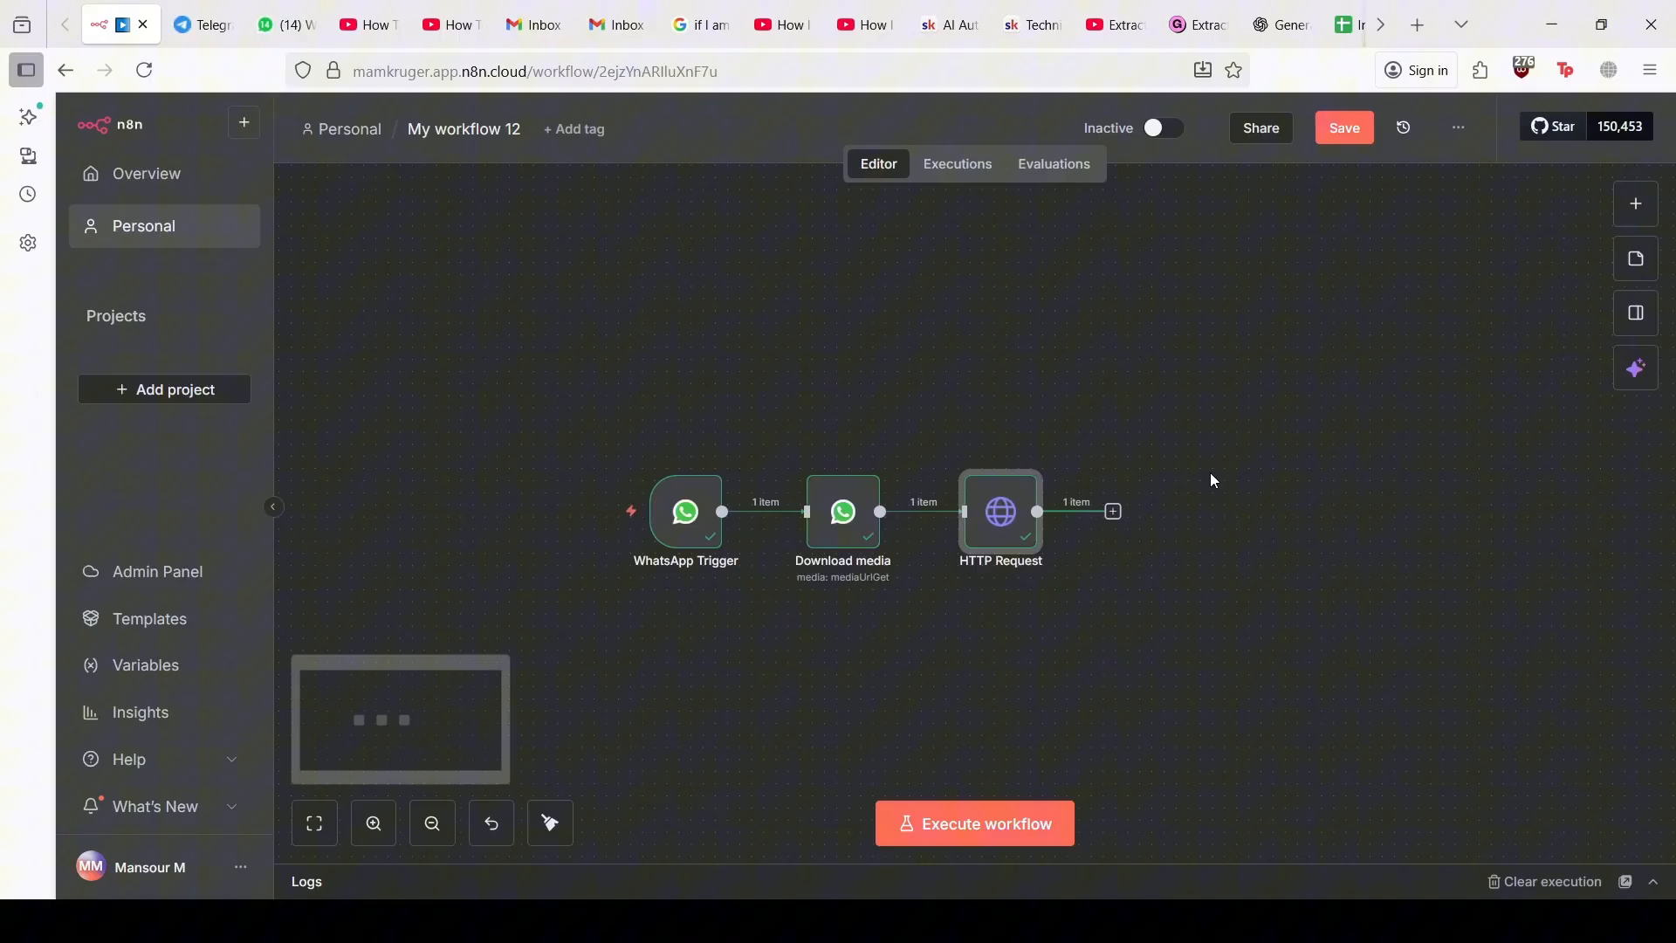
{"action": "left_click", "coordinate": [1106, 513]}
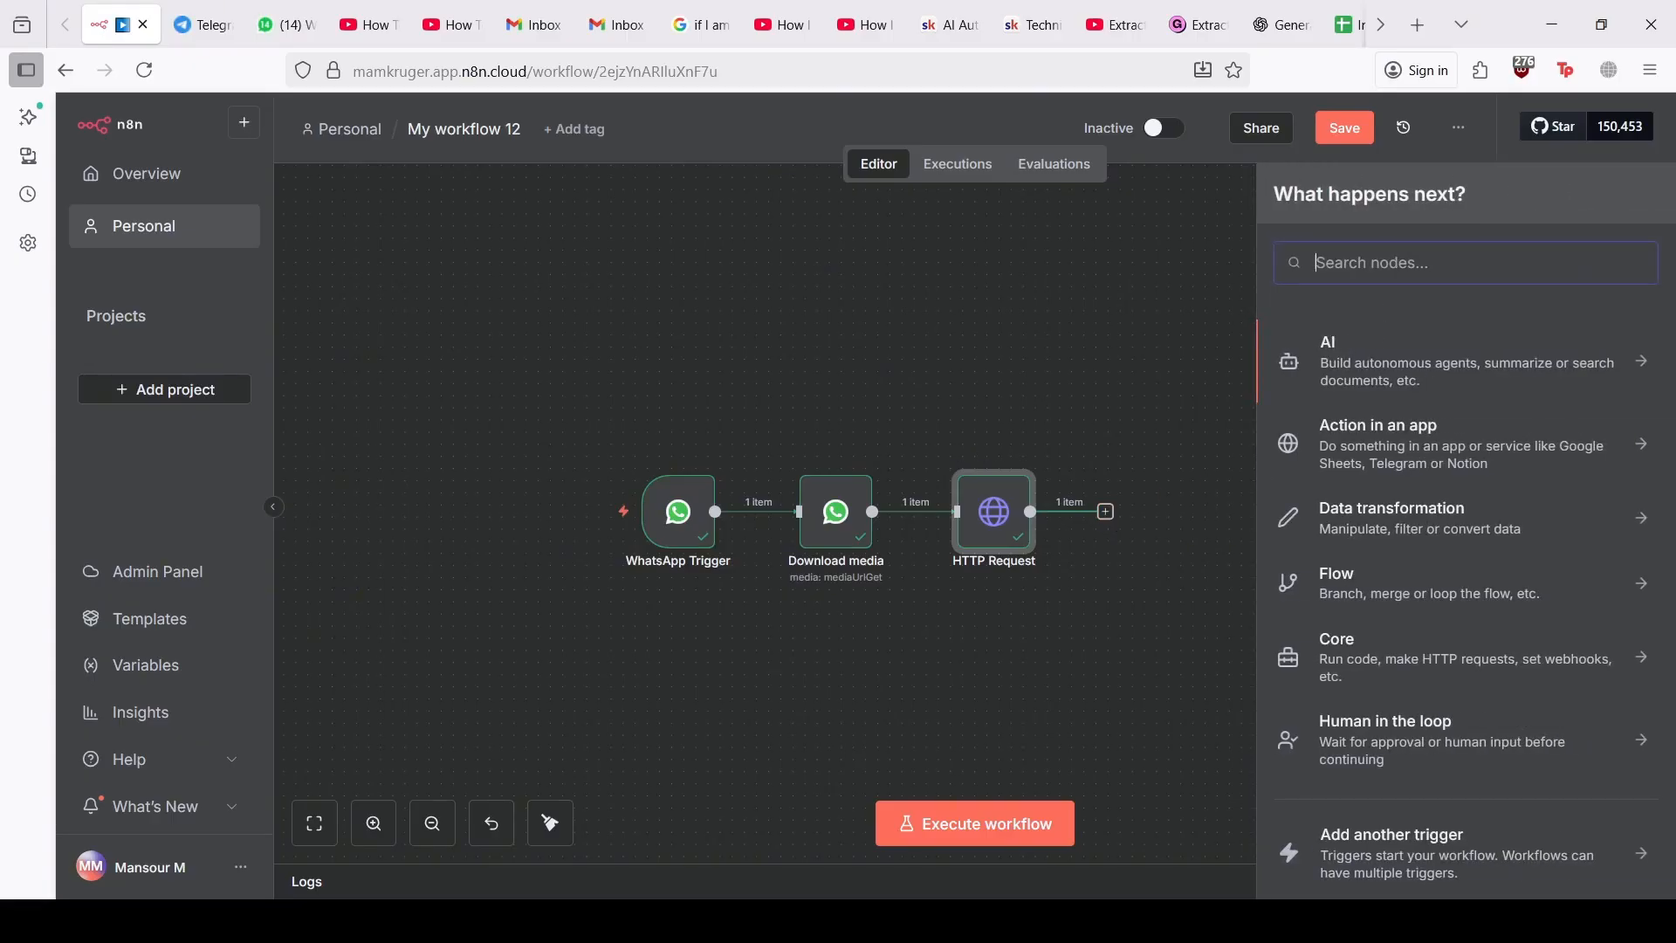
{"action": "type", "text": "extra"}
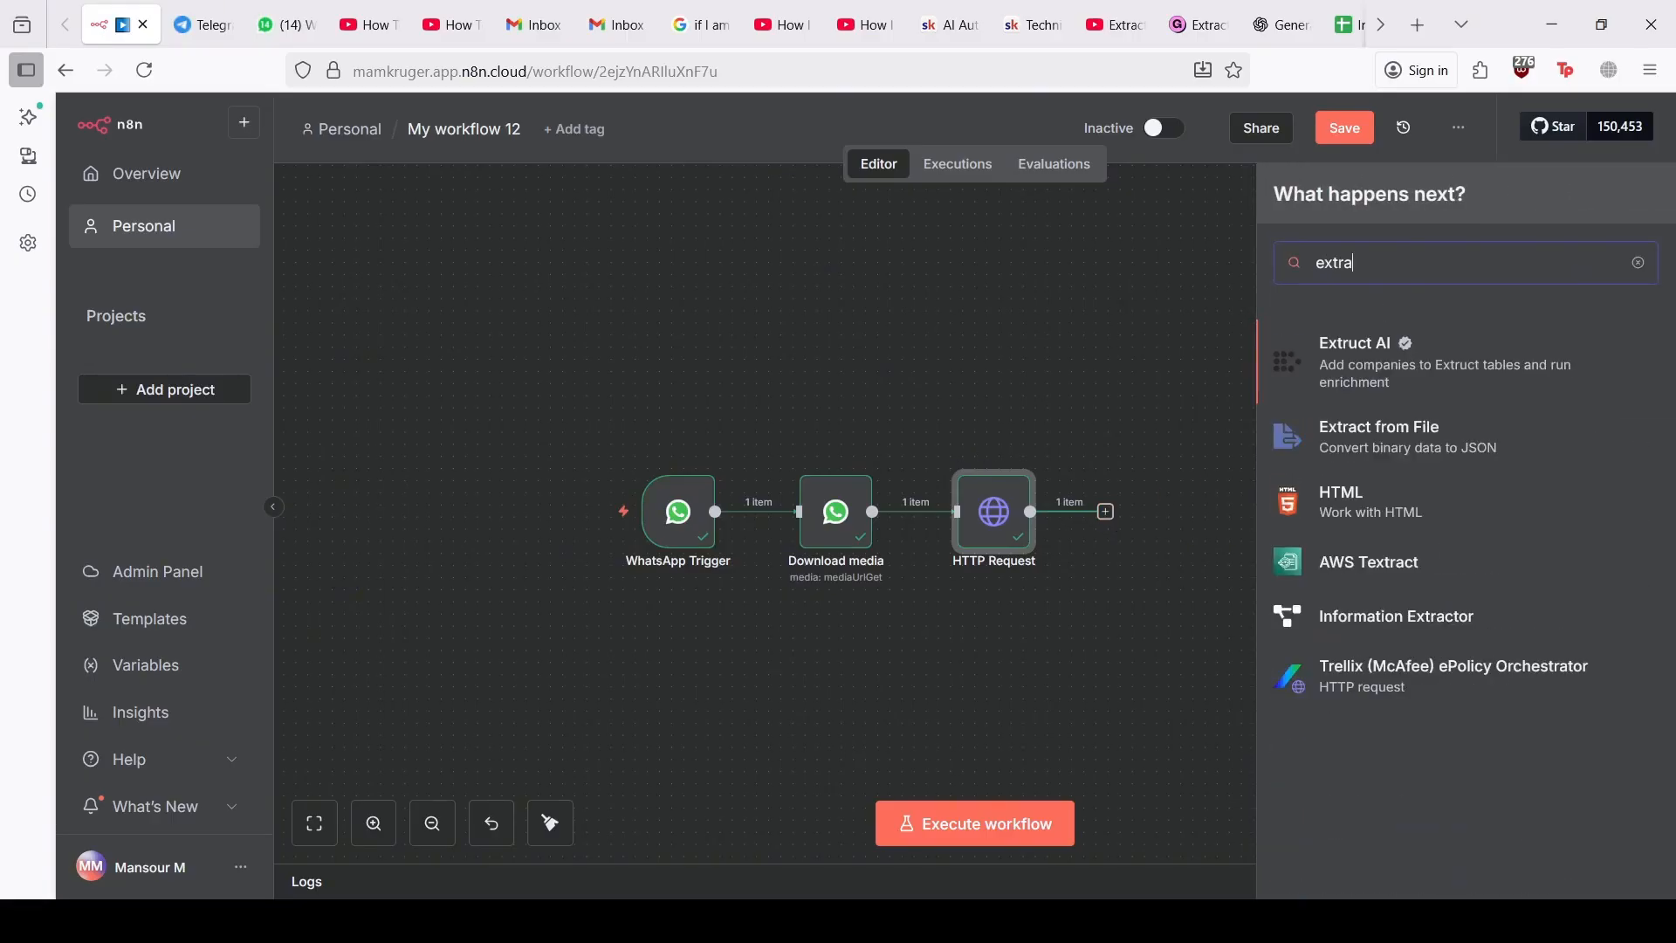
{"action": "left_click", "coordinate": [1363, 447]}
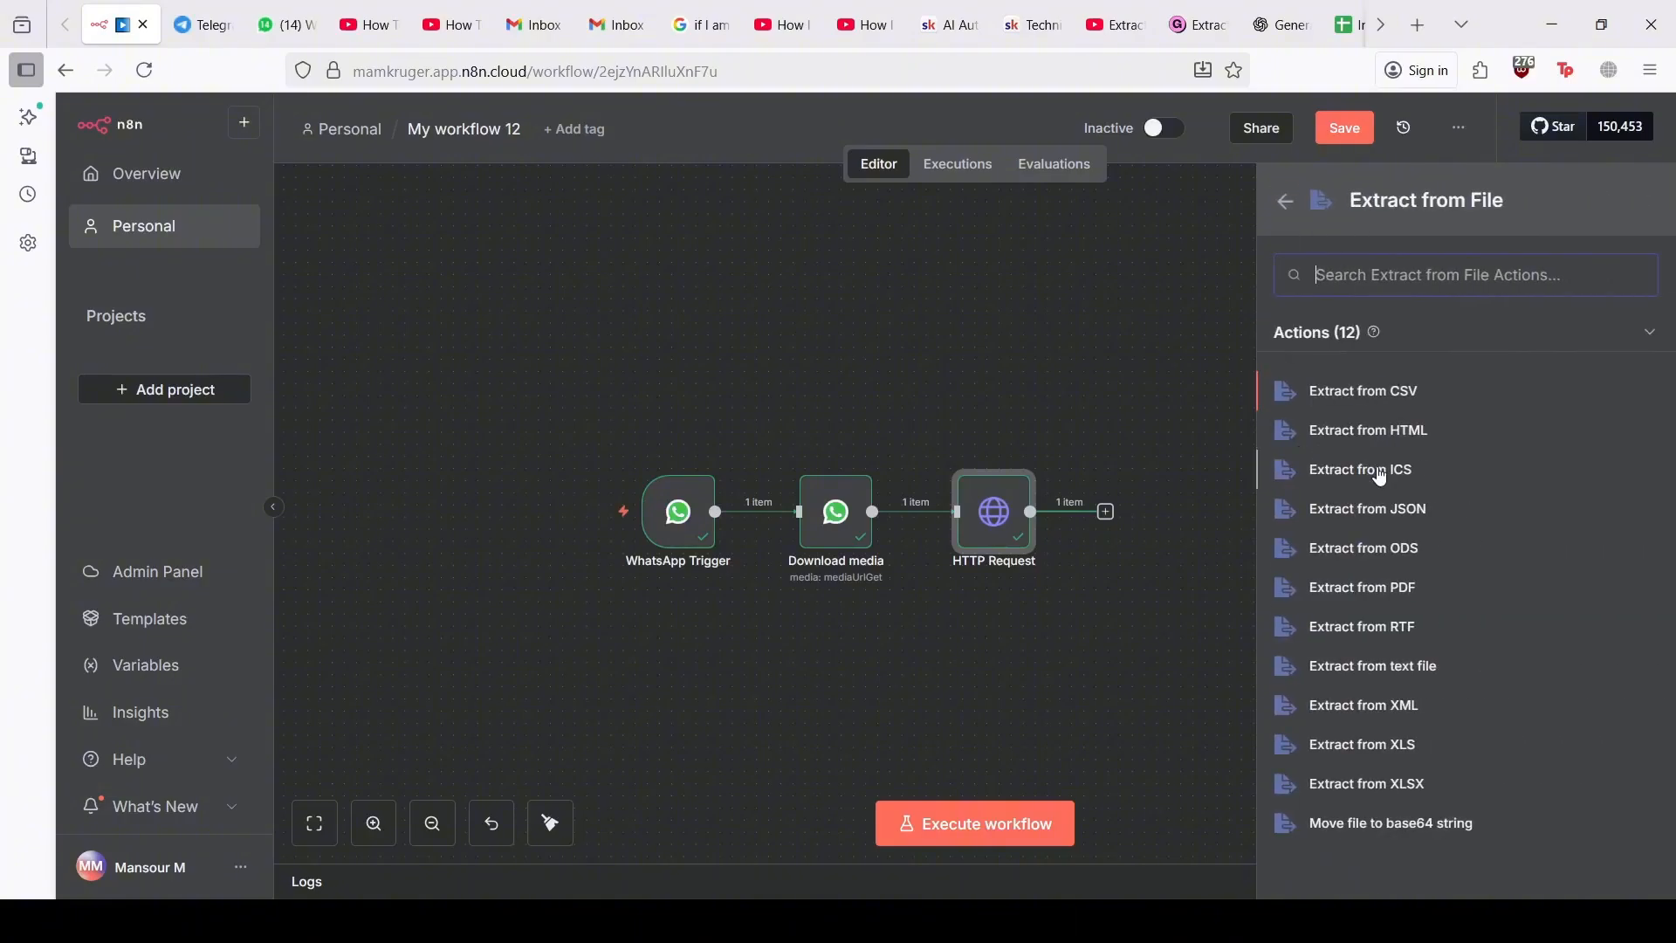
{"action": "left_click", "coordinate": [1397, 590]}
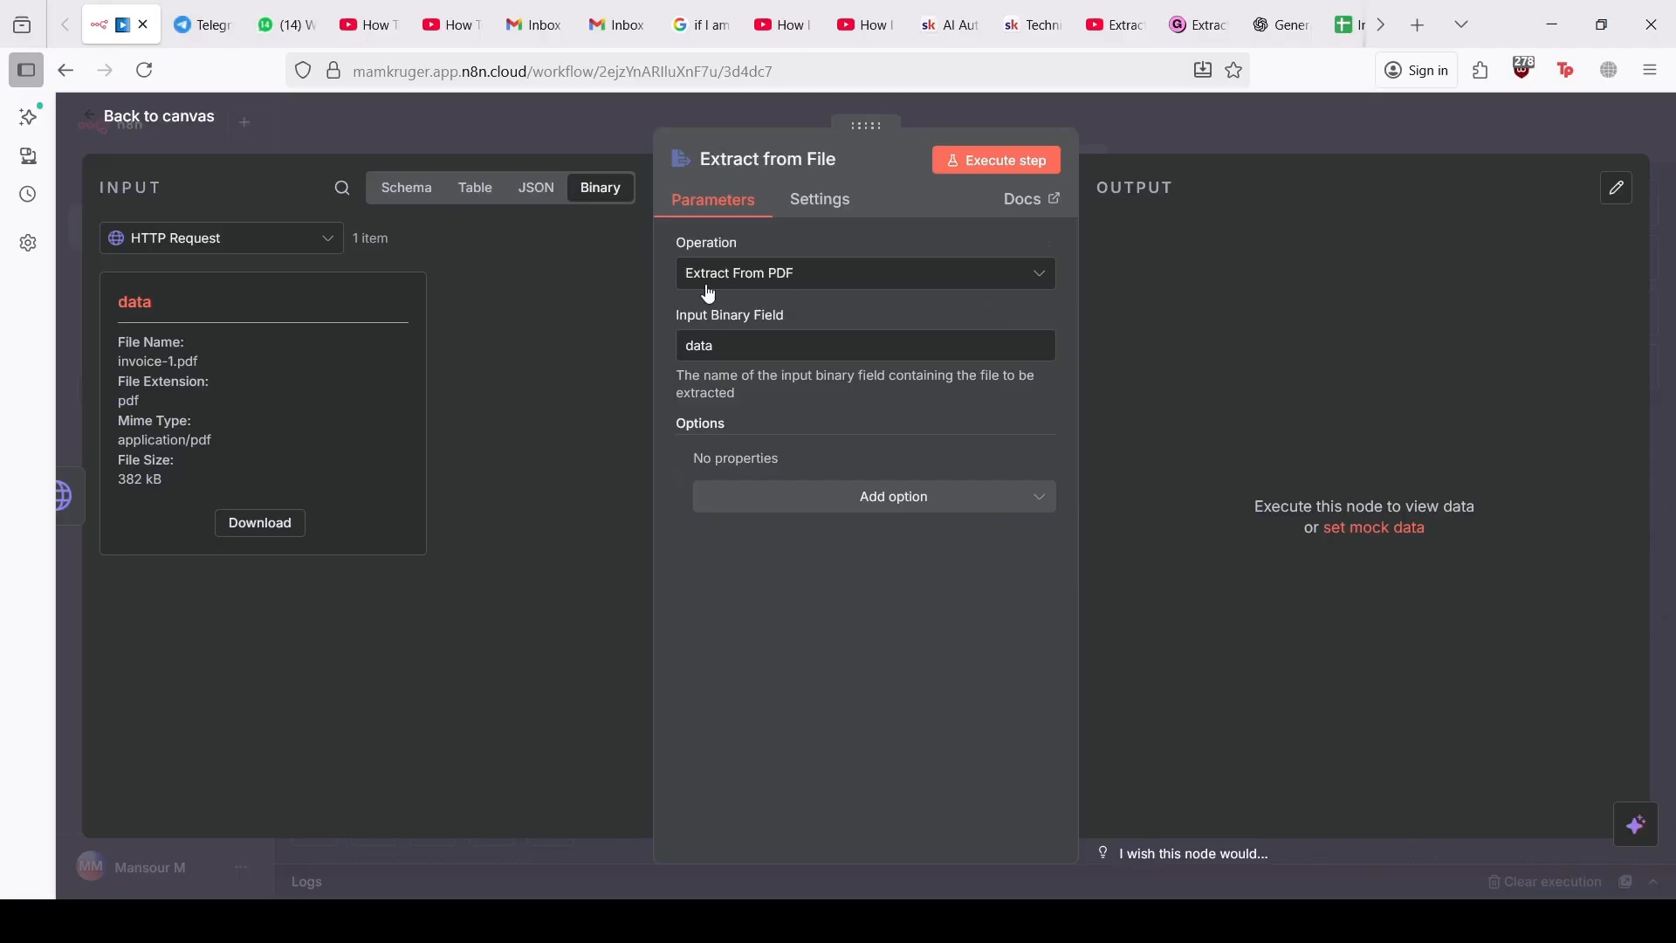
{"action": "left_click", "coordinate": [979, 174]}
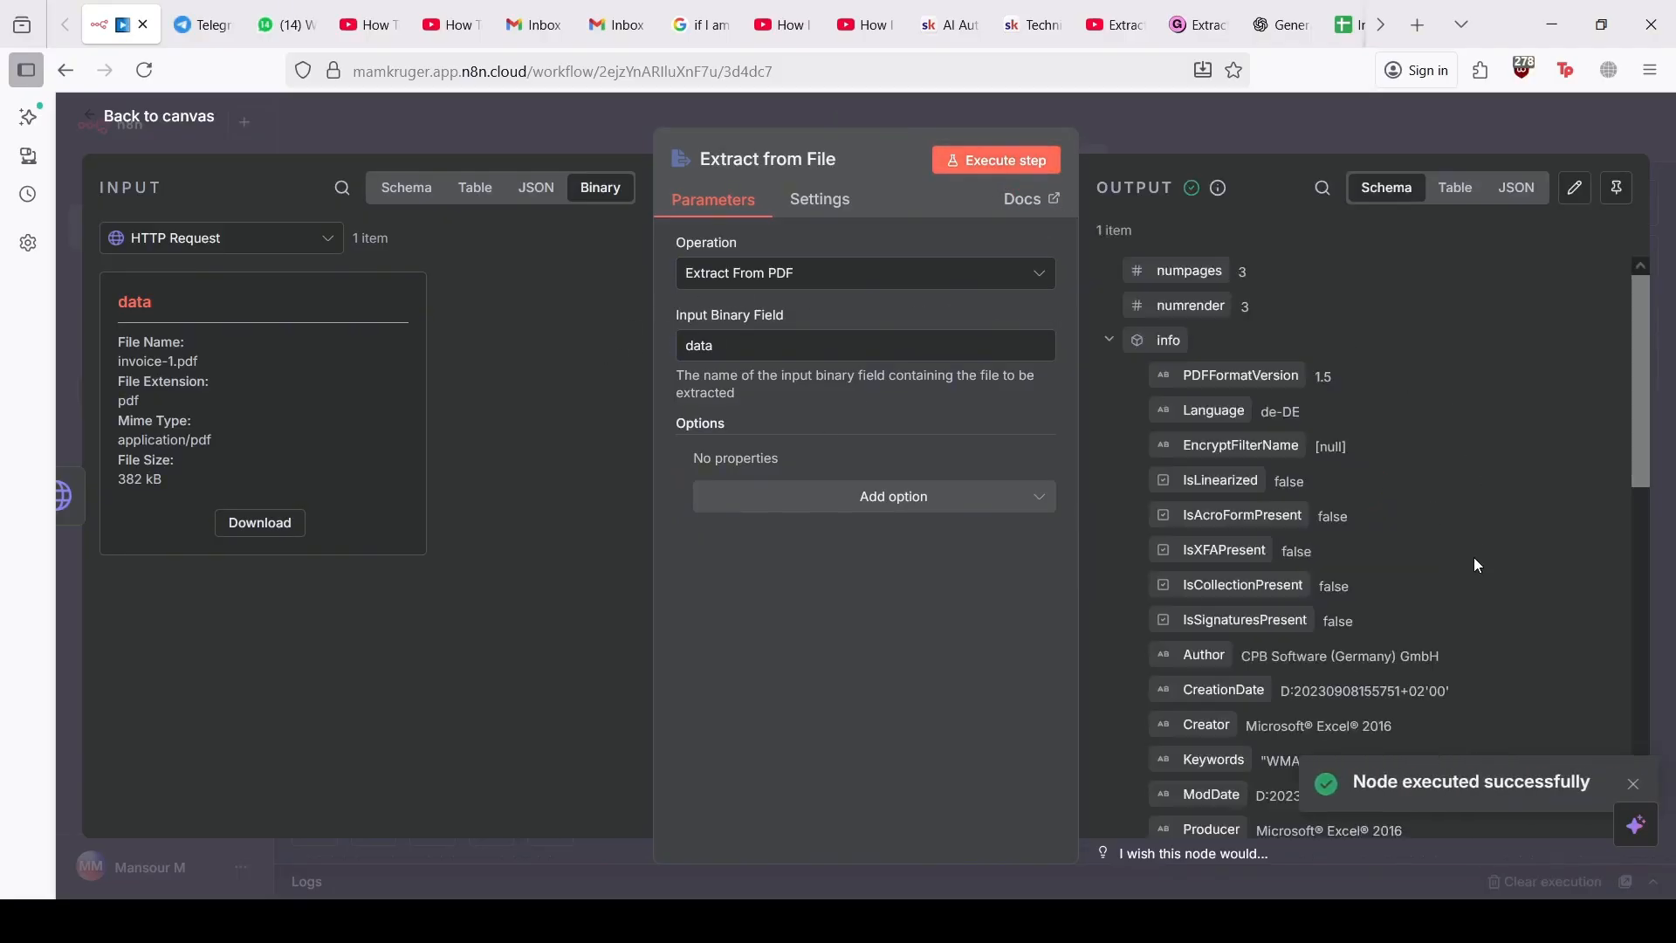
Step: Examine the text field in the Extract from File output to review the content extracted from the invoice PDF
{"action": "scroll", "coordinate": [1473, 556], "scroll_direction": "down", "scroll_amount": 6}
{"action": "scroll", "coordinate": [1473, 557], "scroll_direction": "down", "scroll_amount": 5}
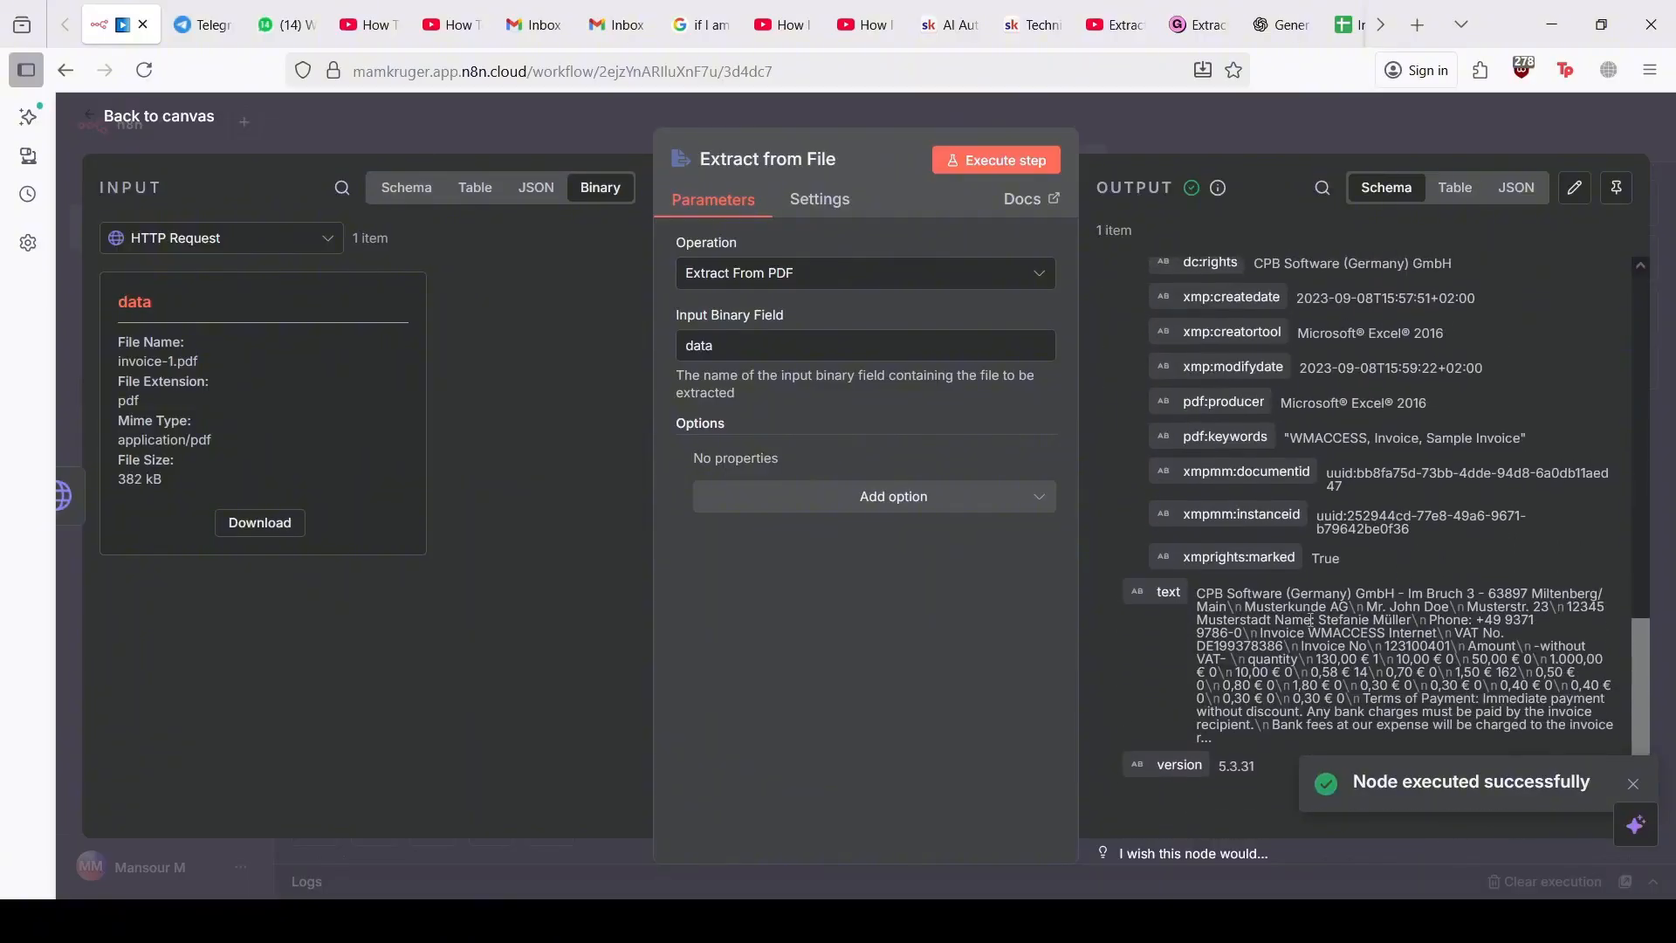
{"action": "left_click_drag", "start_coordinate": [1198, 593], "coordinate": [1467, 705]}
{"action": "left_click", "coordinate": [1430, 687]}
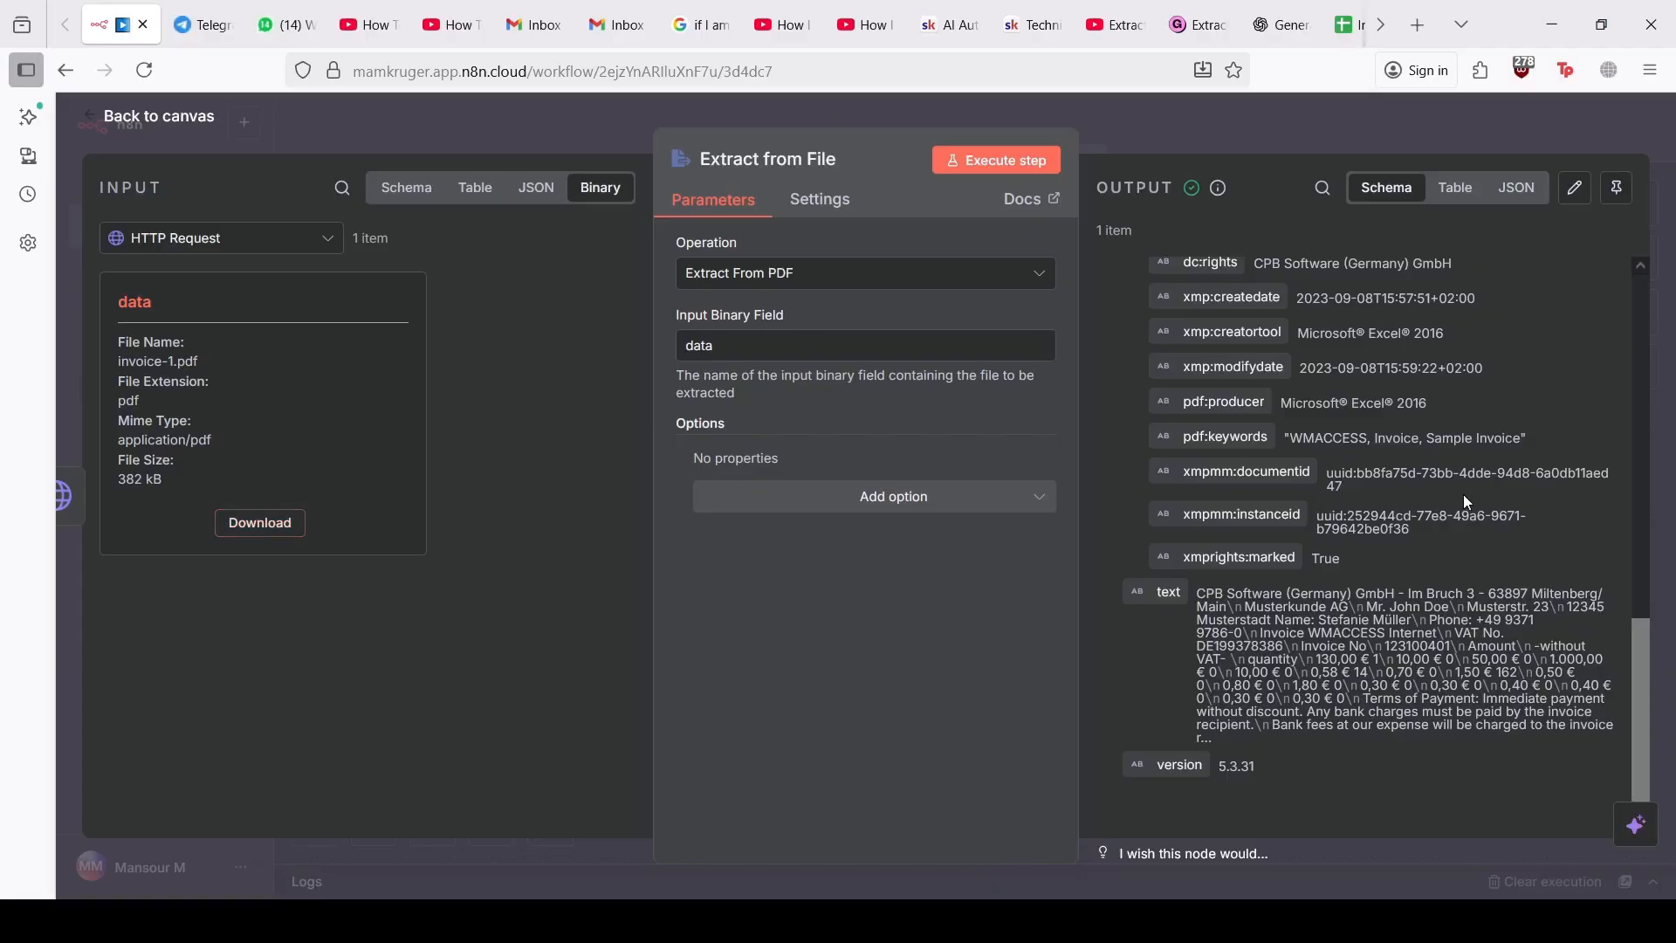
{"action": "left_click_drag", "start_coordinate": [1297, 594], "coordinate": [1349, 646]}
{"action": "double_click", "coordinate": [1342, 646]}
{"action": "left_click", "coordinate": [1340, 645]}
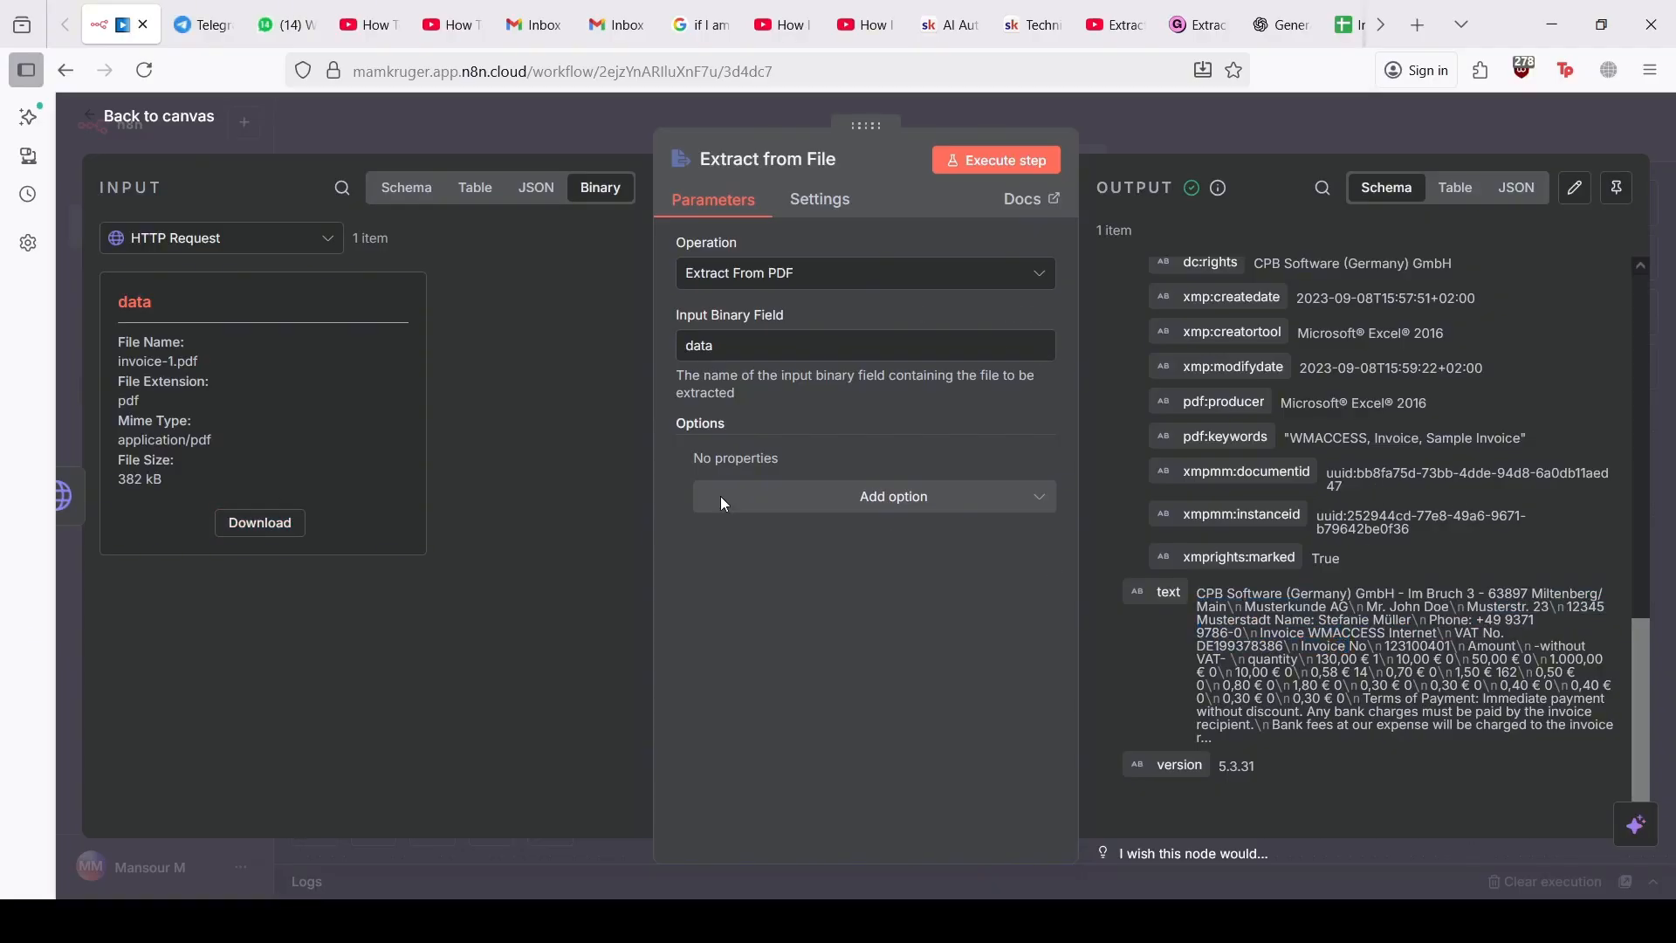
Step: Download and open the invoice PDF, compare its contents with the extracted text, and return to the workflow canvas
{"action": "left_click", "coordinate": [259, 522]}
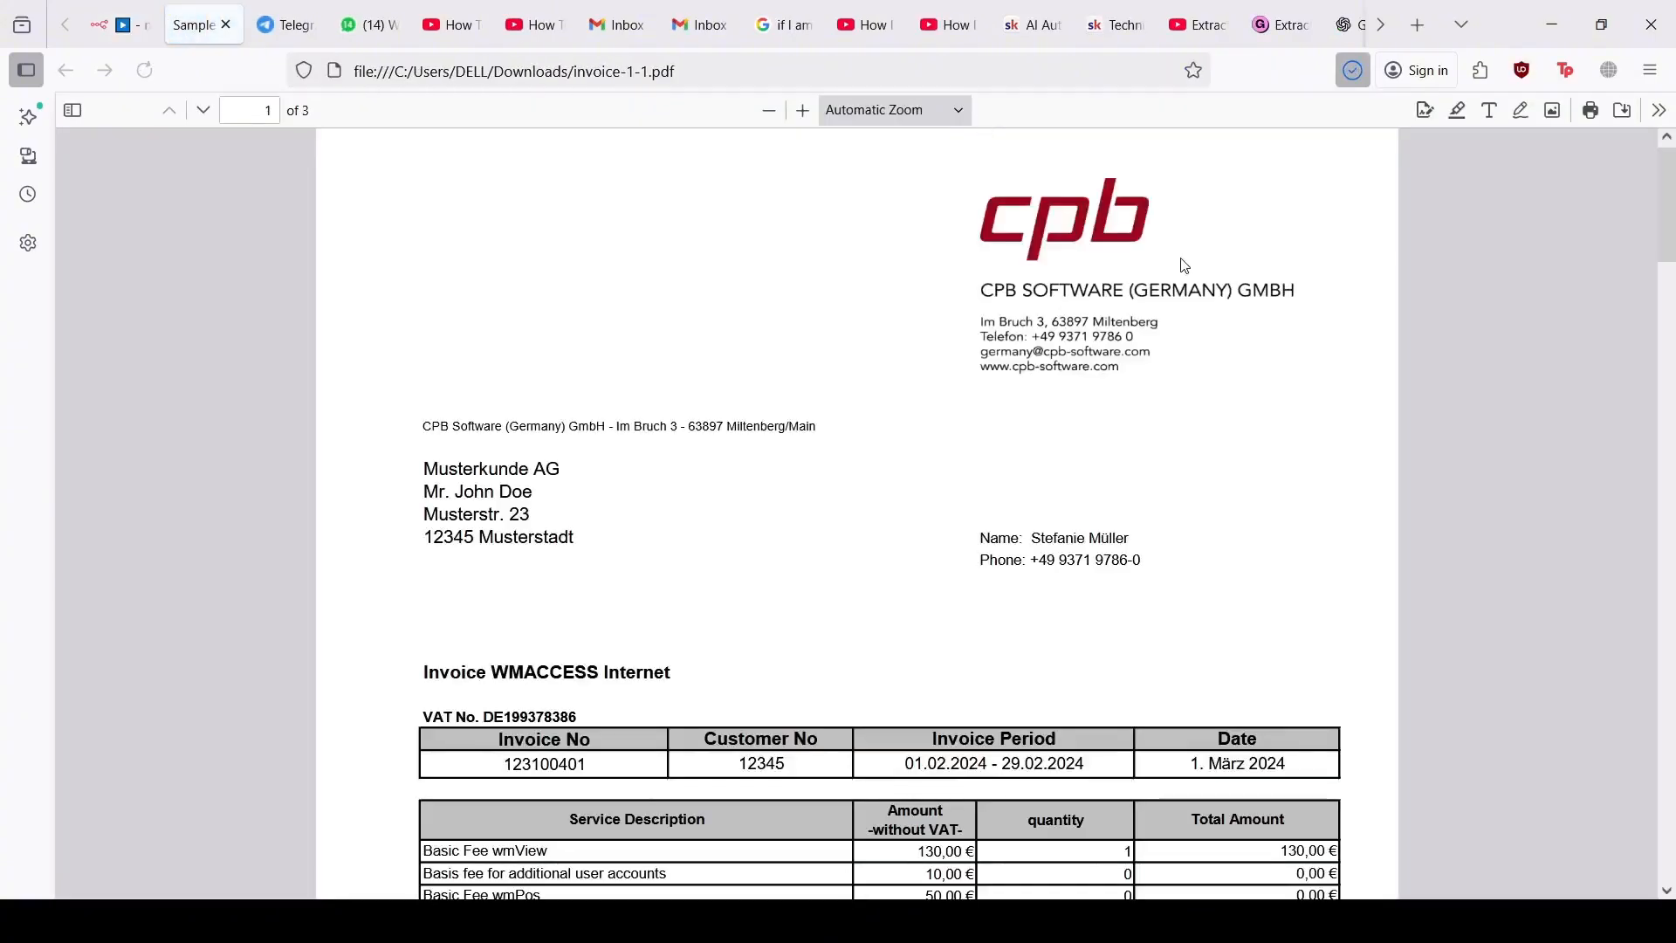
{"action": "scroll", "coordinate": [1073, 507], "scroll_direction": "down", "scroll_amount": 2}
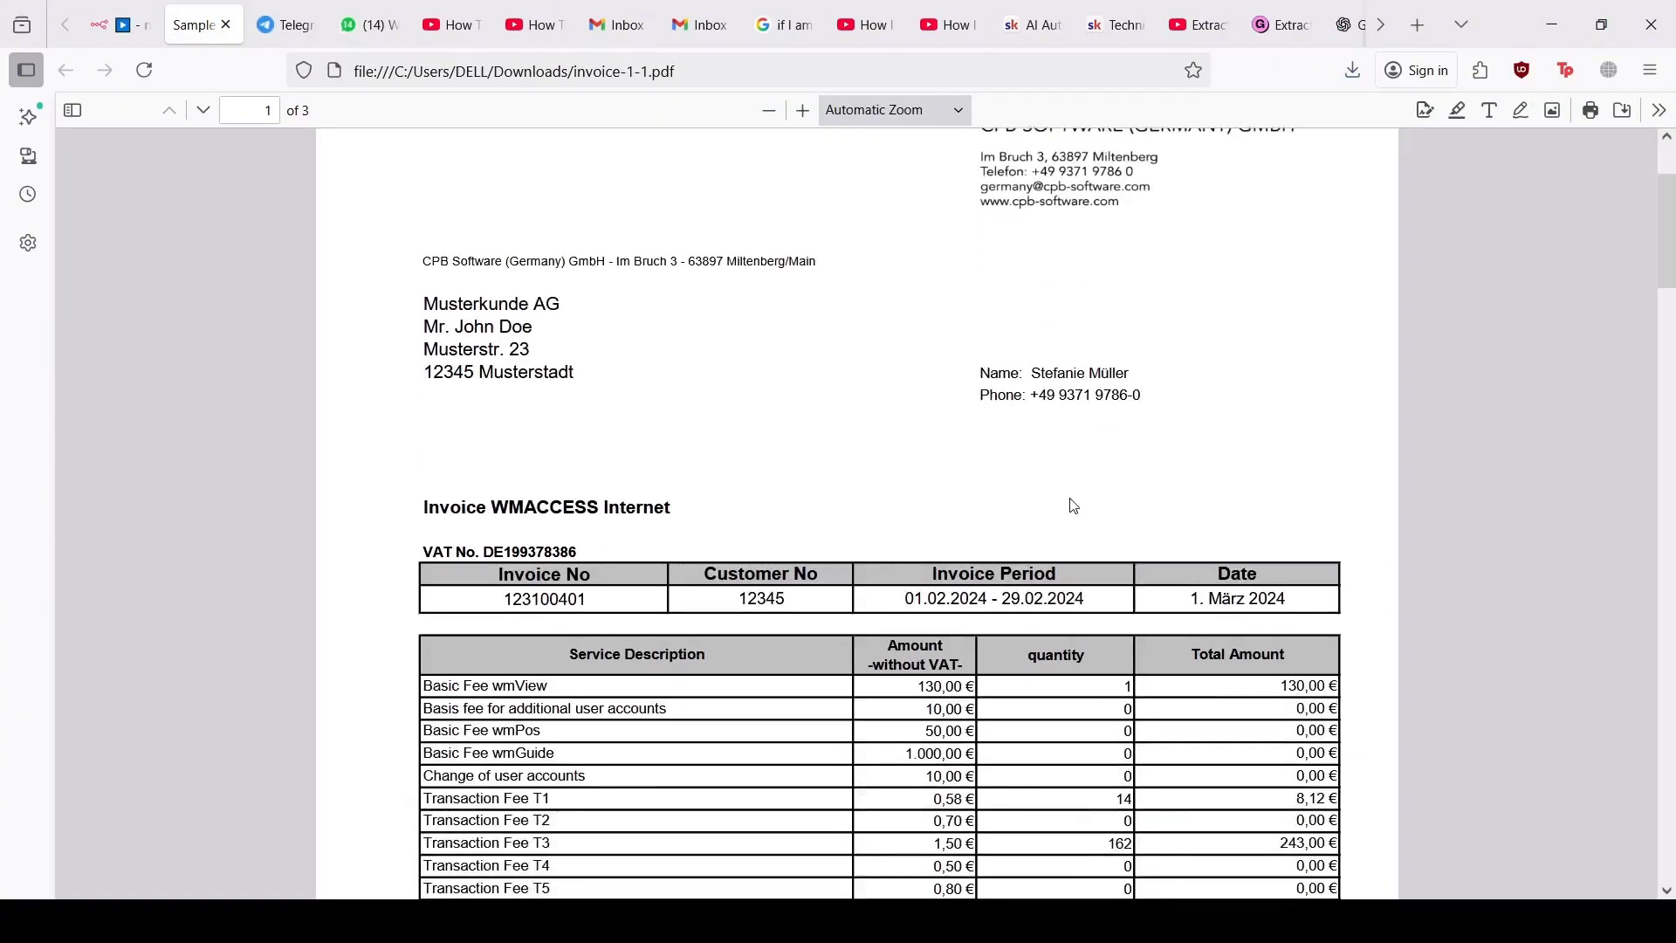
{"action": "scroll", "coordinate": [1070, 502], "scroll_direction": "up", "scroll_amount": 3}
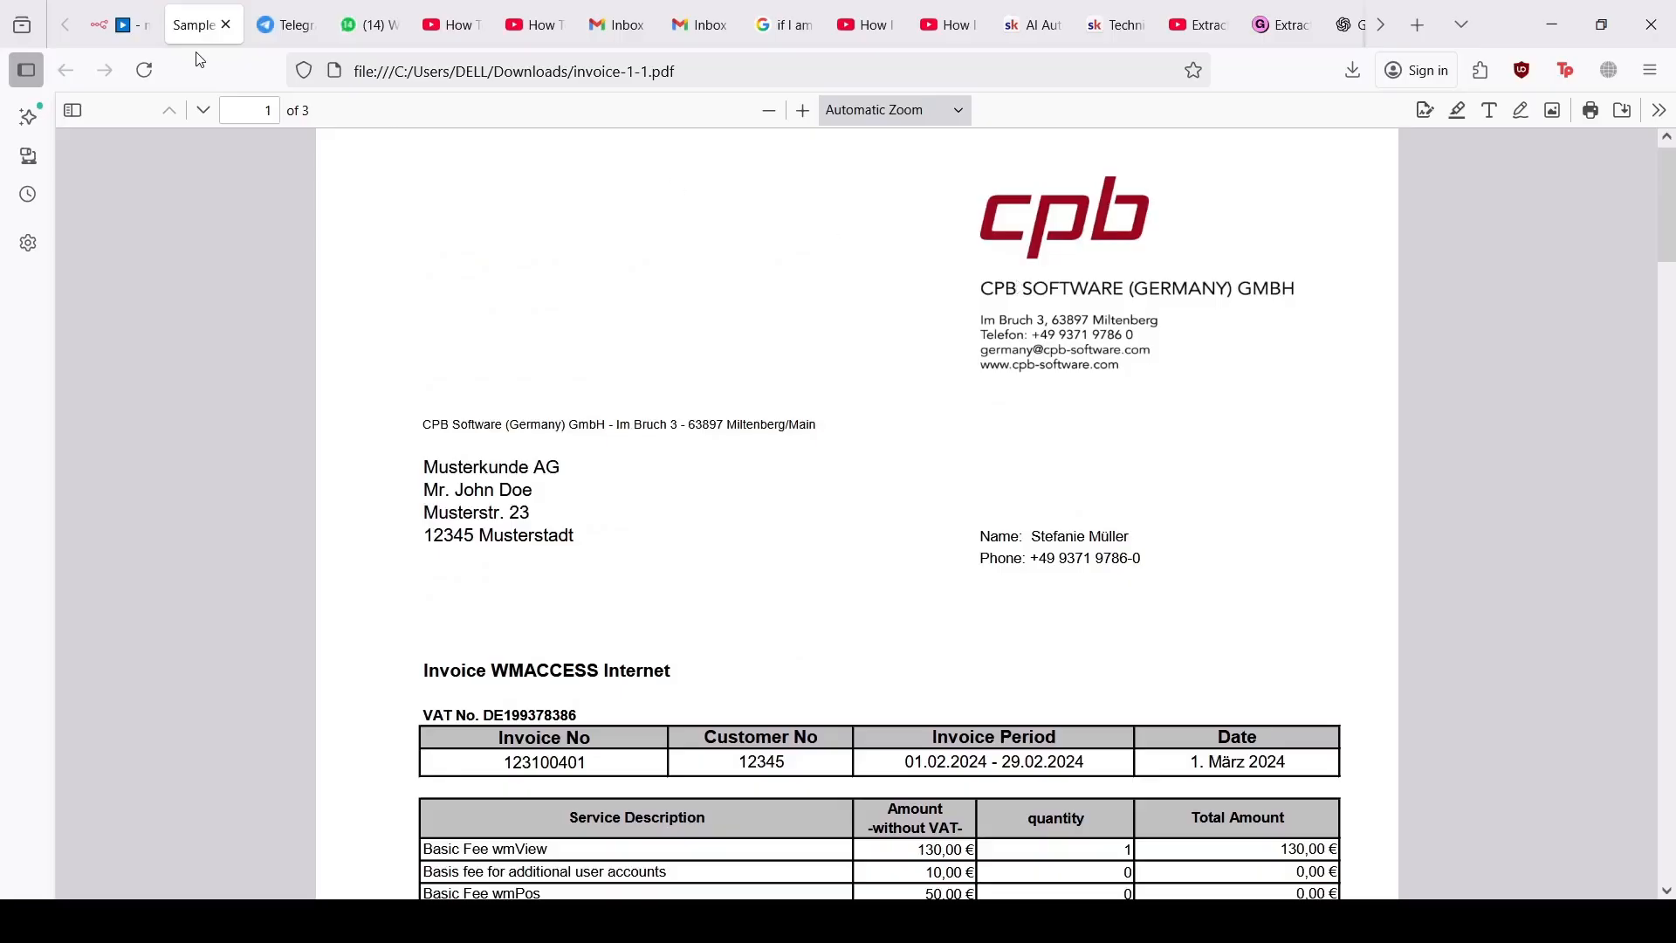
{"action": "left_click", "coordinate": [122, 24]}
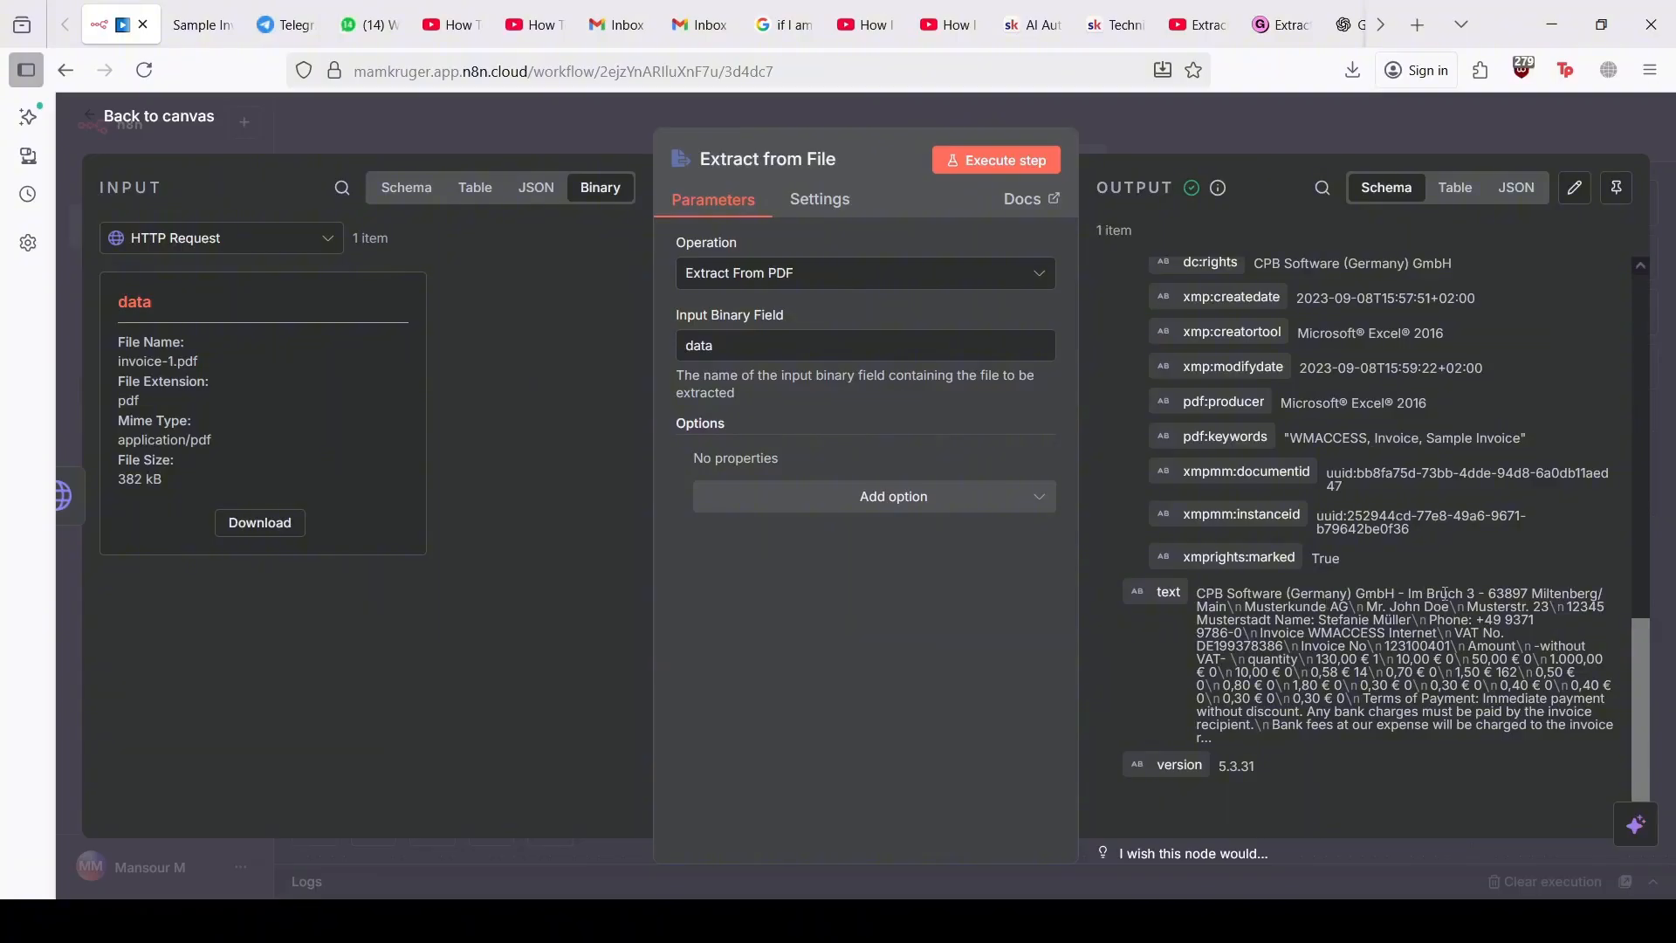
{"action": "left_click", "coordinate": [212, 8]}
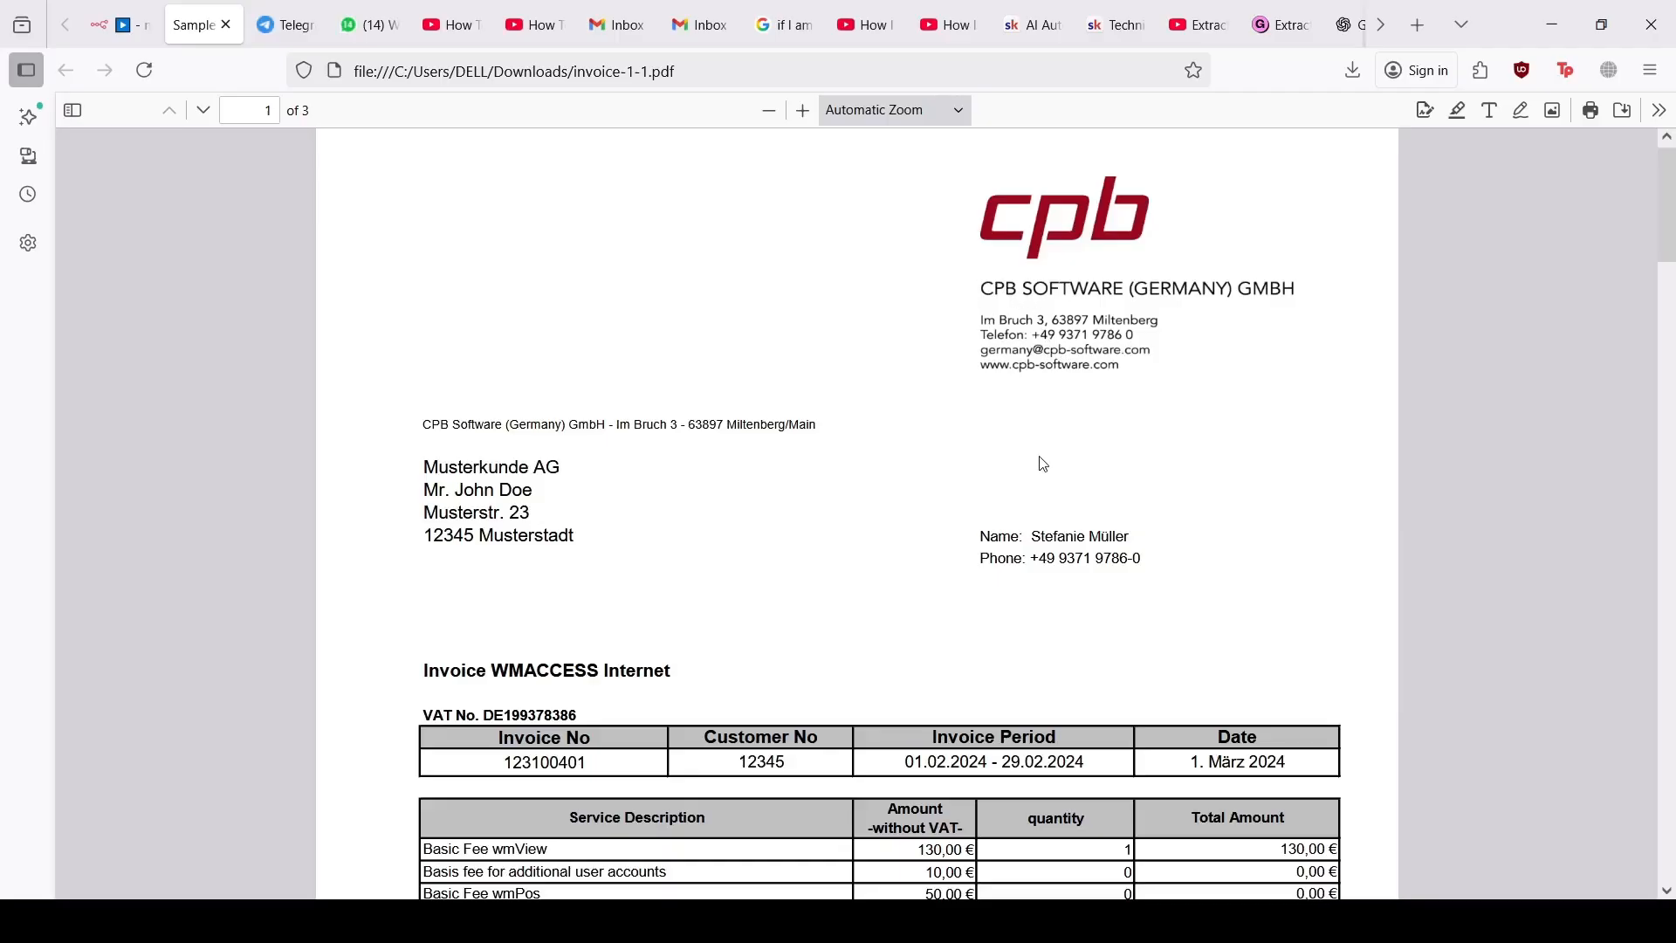
{"action": "scroll", "coordinate": [943, 630], "scroll_direction": "down", "scroll_amount": 3}
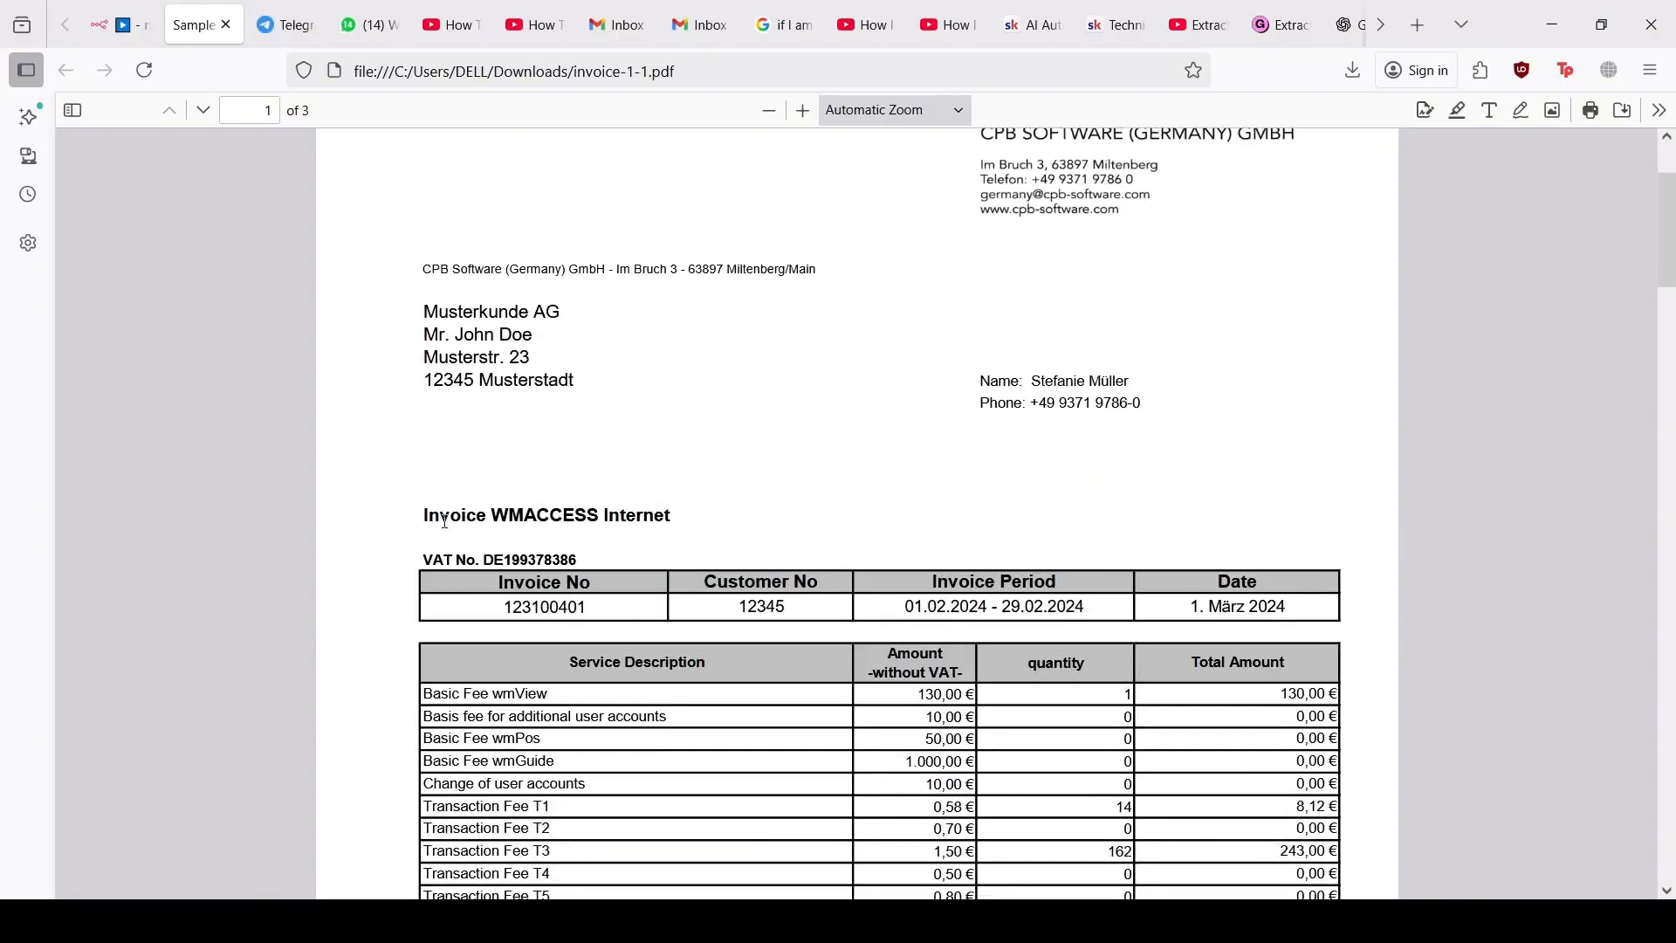
{"action": "left_click_drag", "start_coordinate": [476, 517], "coordinate": [623, 516]}
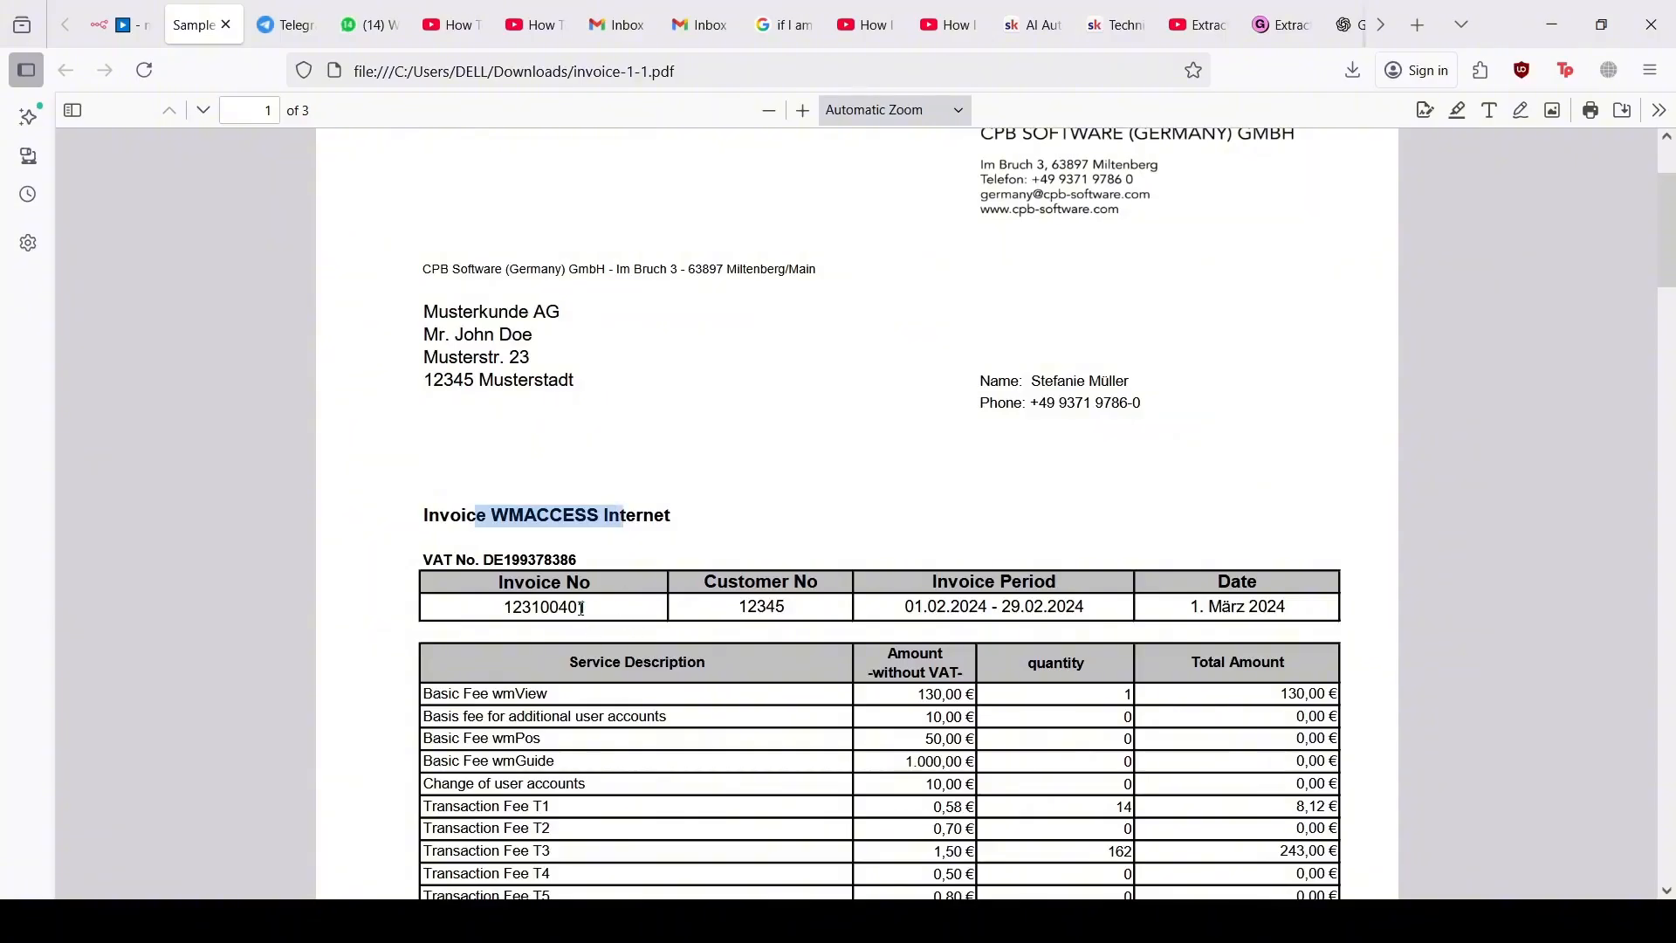
{"action": "scroll", "coordinate": [692, 396], "scroll_direction": "up", "scroll_amount": 2}
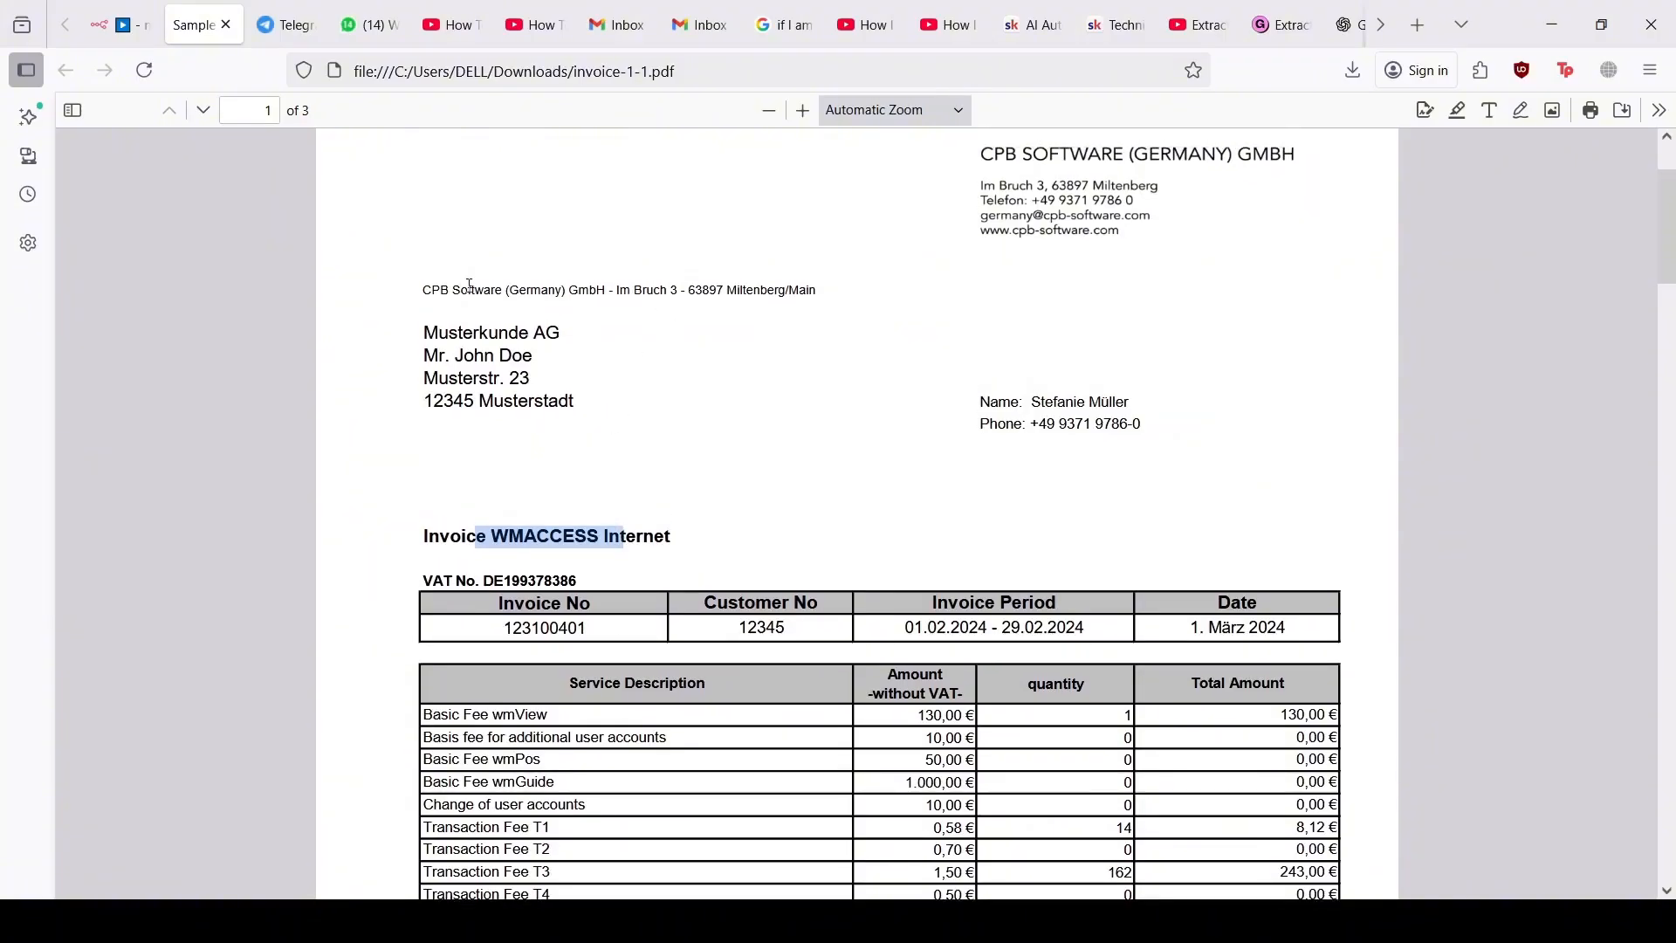
{"action": "left_click", "coordinate": [115, 8]}
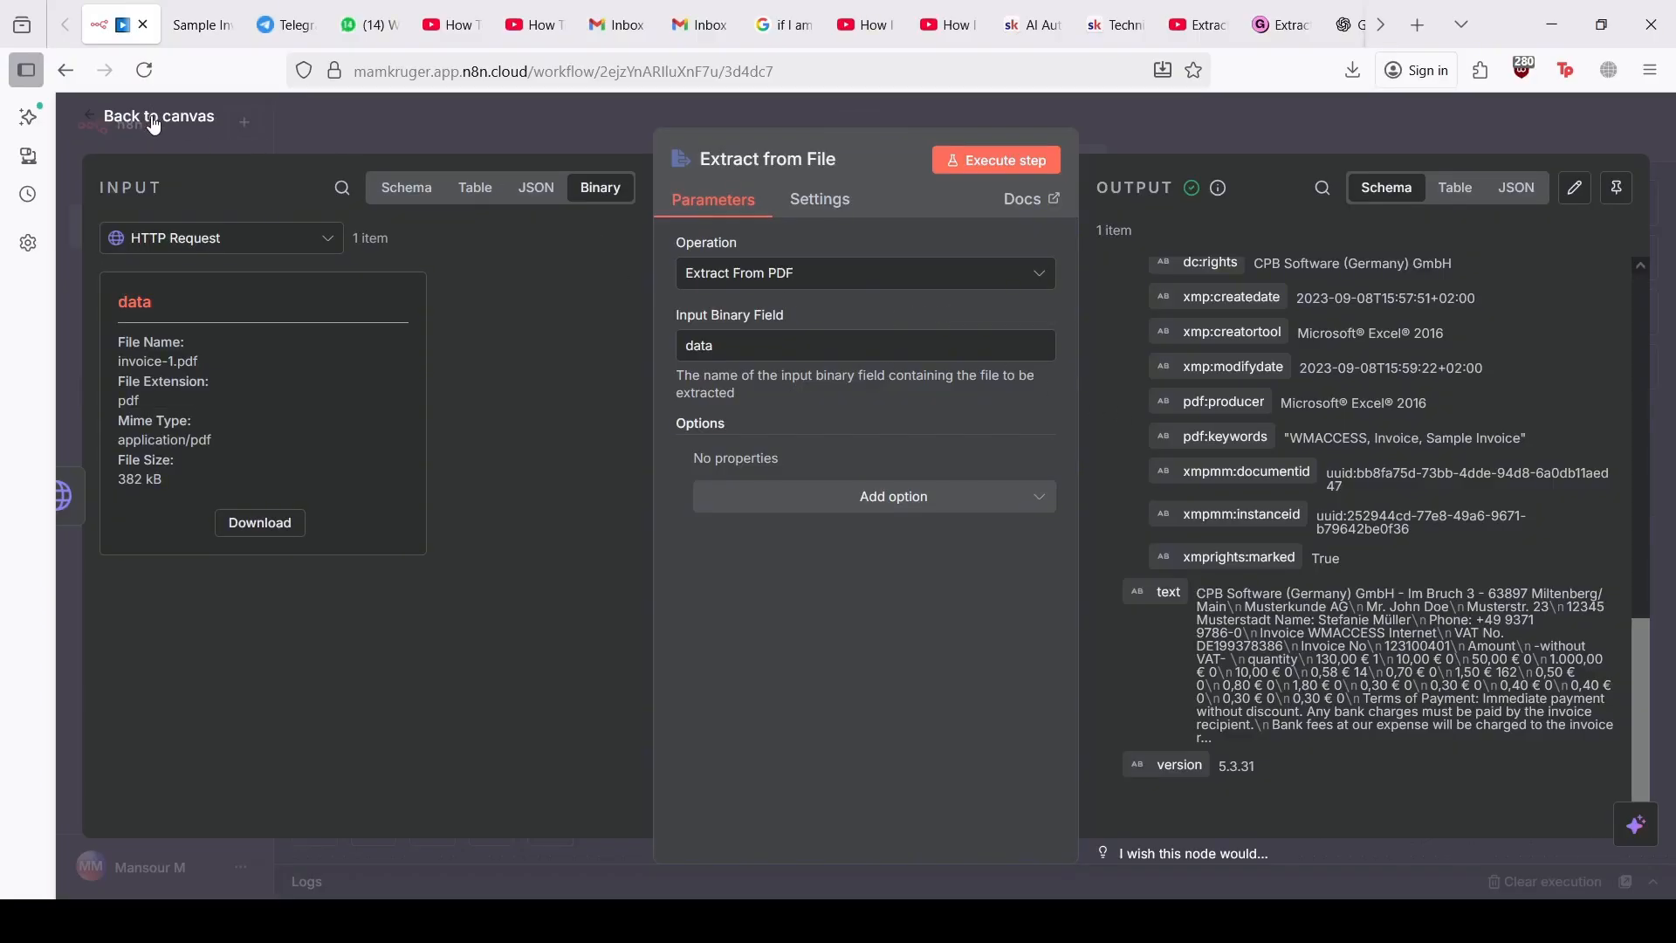
{"action": "left_click_drag", "start_coordinate": [1288, 595], "coordinate": [1365, 700]}
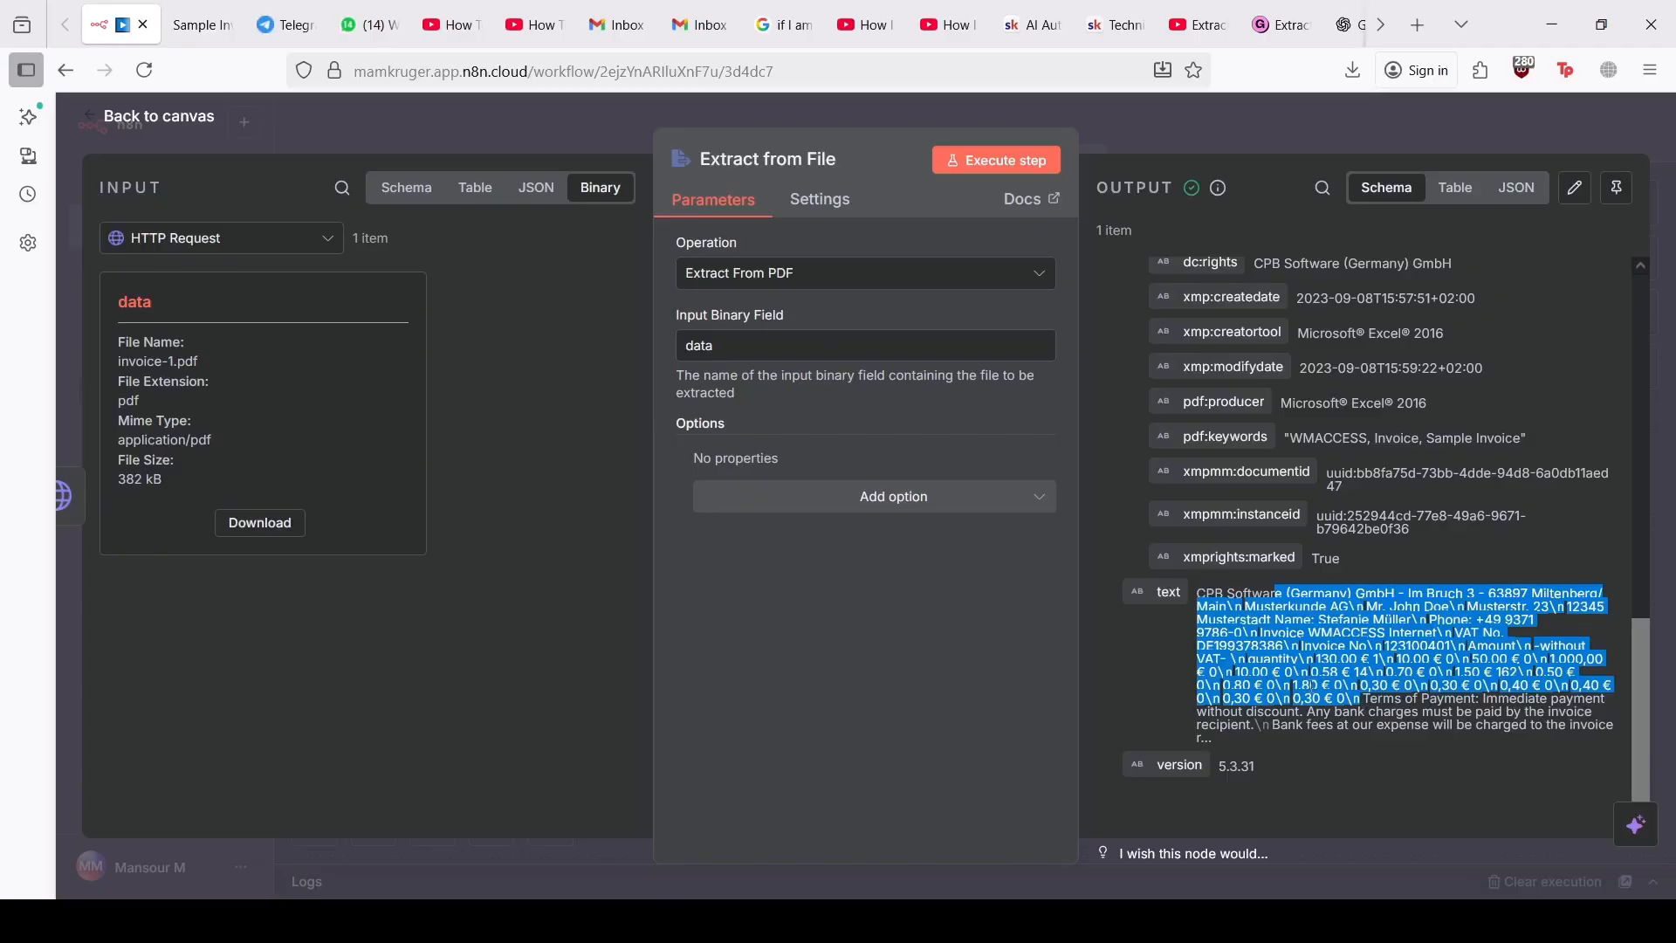
{"action": "left_click", "coordinate": [111, 129]}
Step: Add a Google Gemini "Message a model" node after Extract from File and set its model to models/gemini-2.5-flash
{"action": "scroll", "coordinate": [1047, 345], "scroll_direction": "right", "scroll_amount": 2}
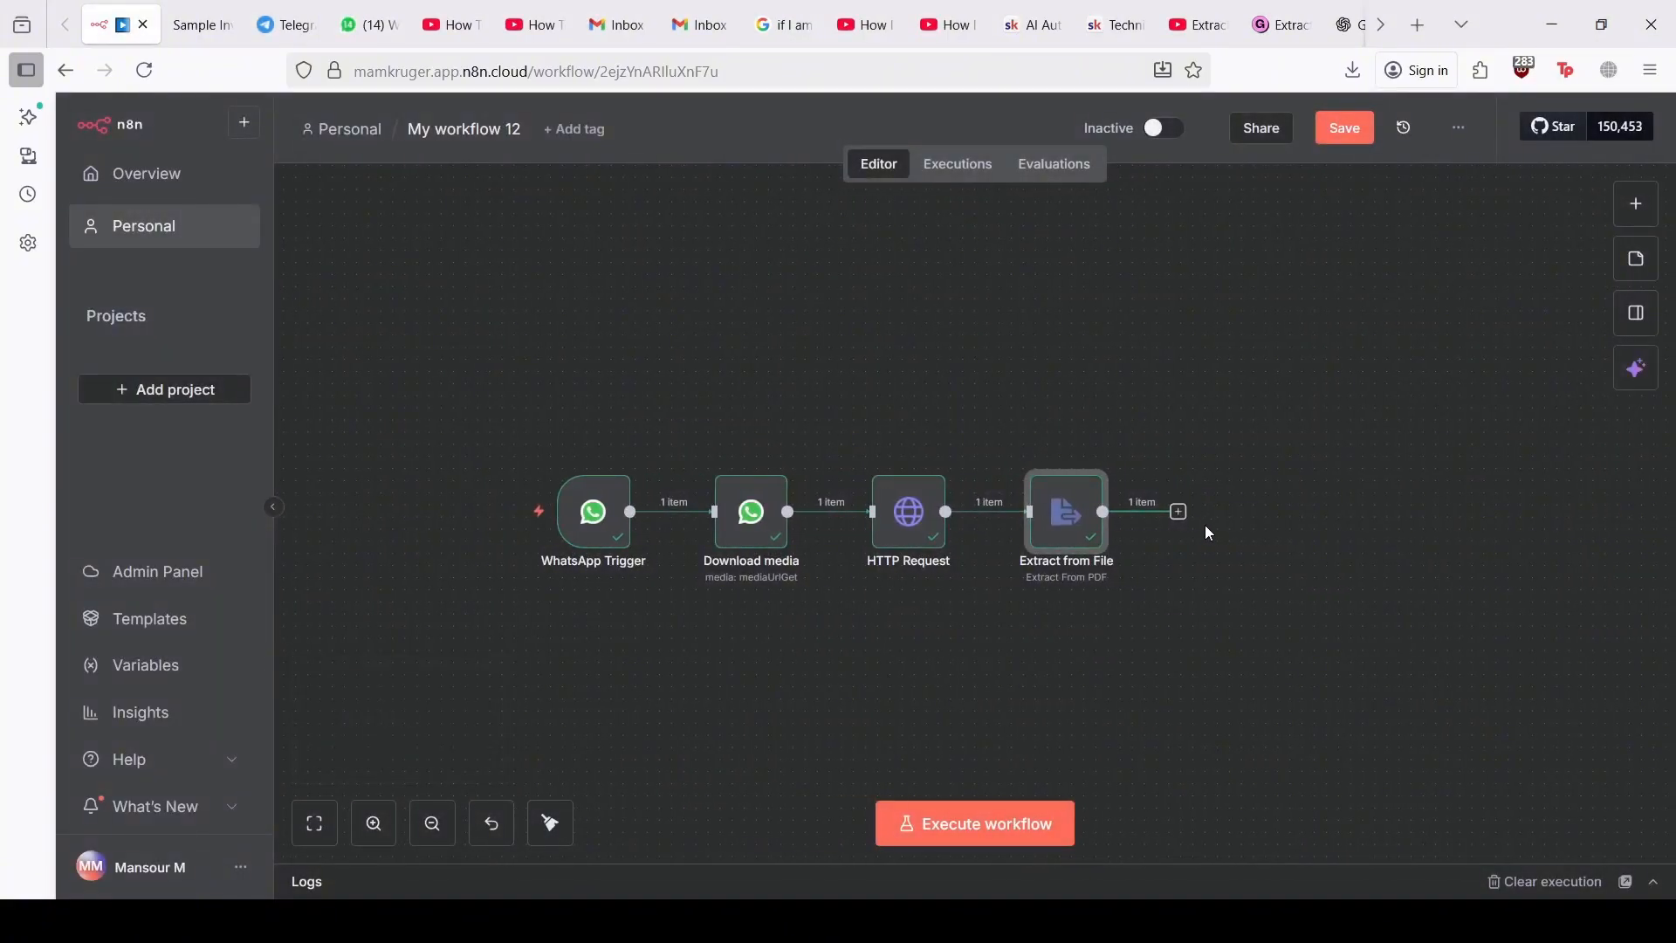
{"action": "left_click", "coordinate": [1179, 512]}
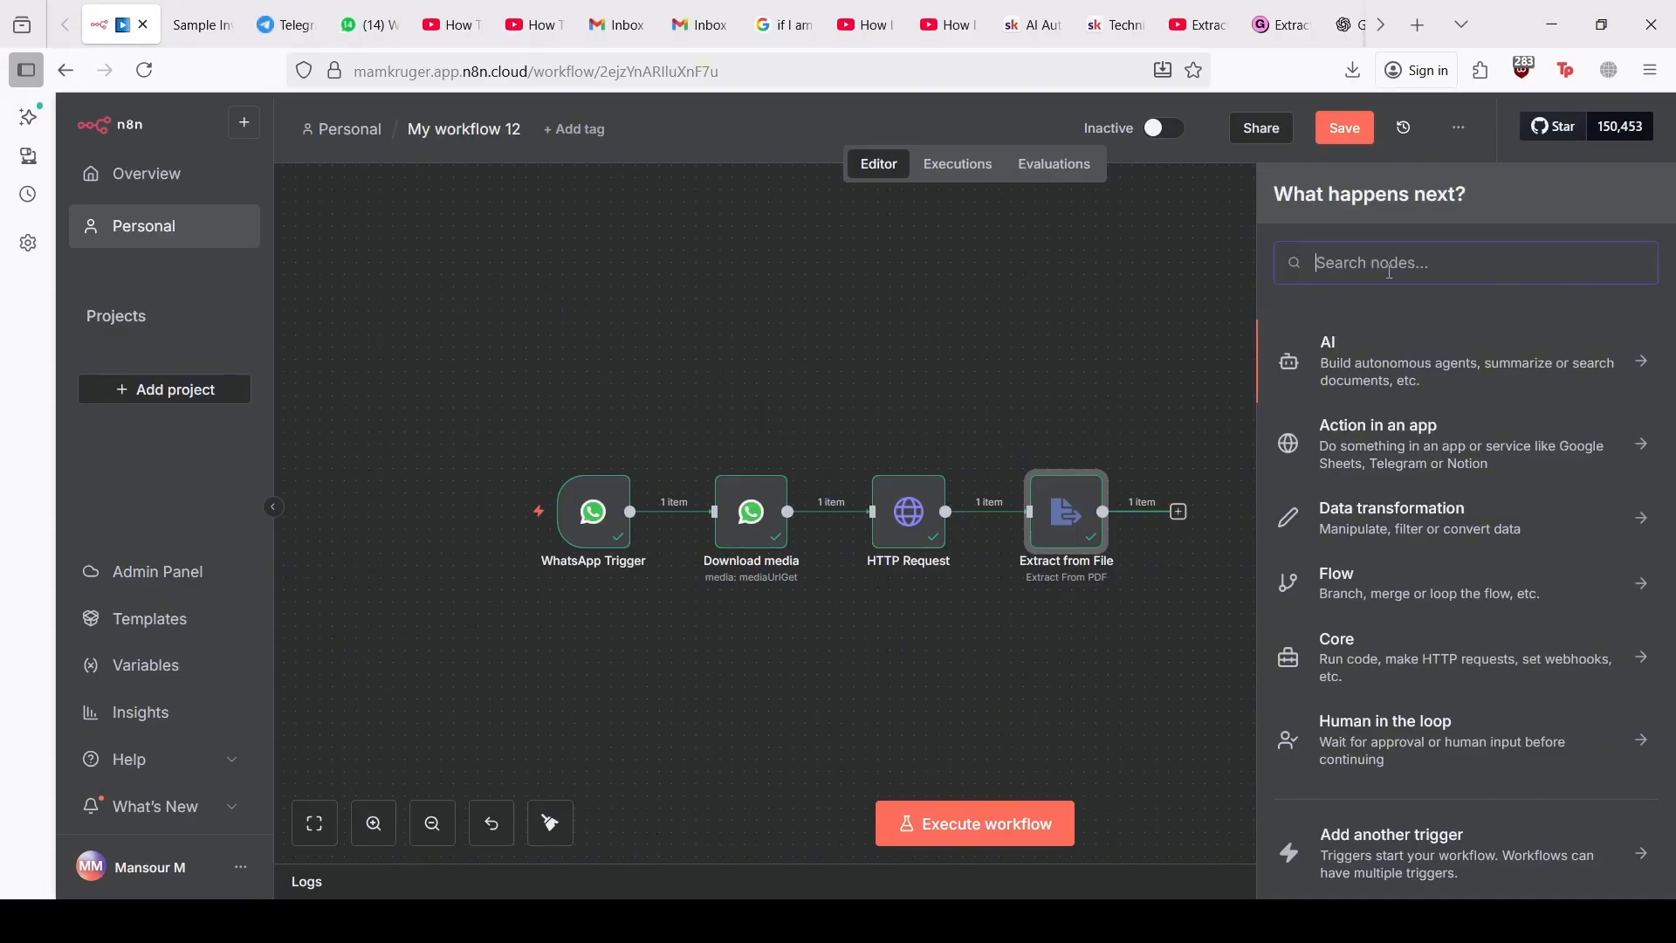
{"action": "type", "text": "gem"}
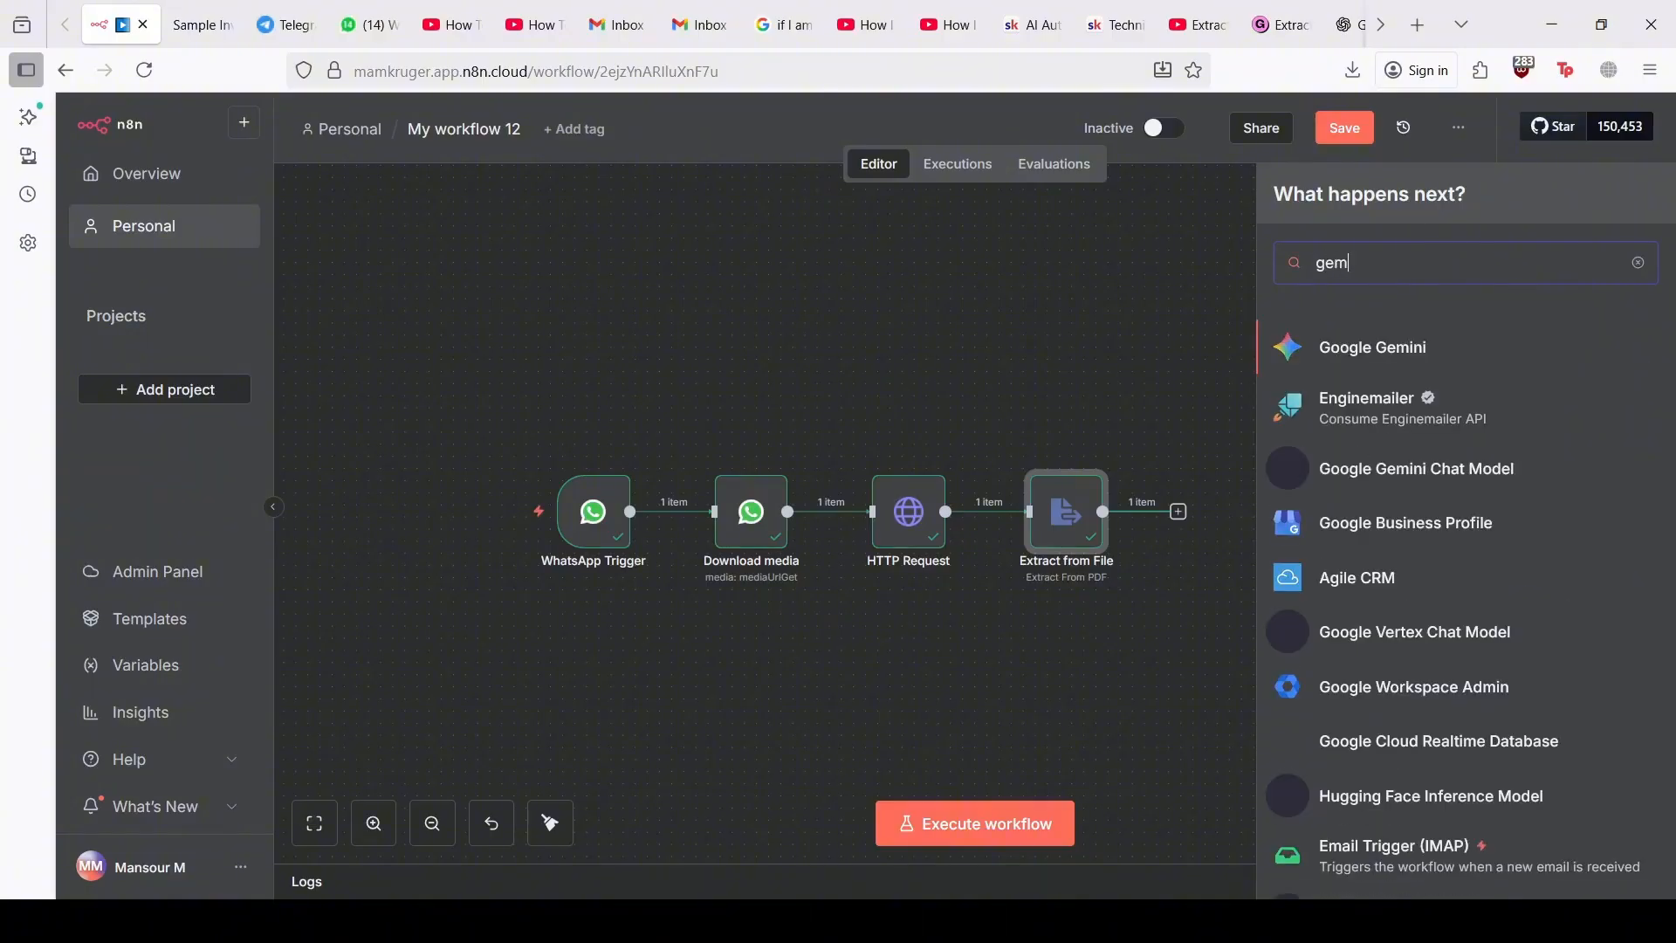
{"action": "left_click", "coordinate": [1374, 347]}
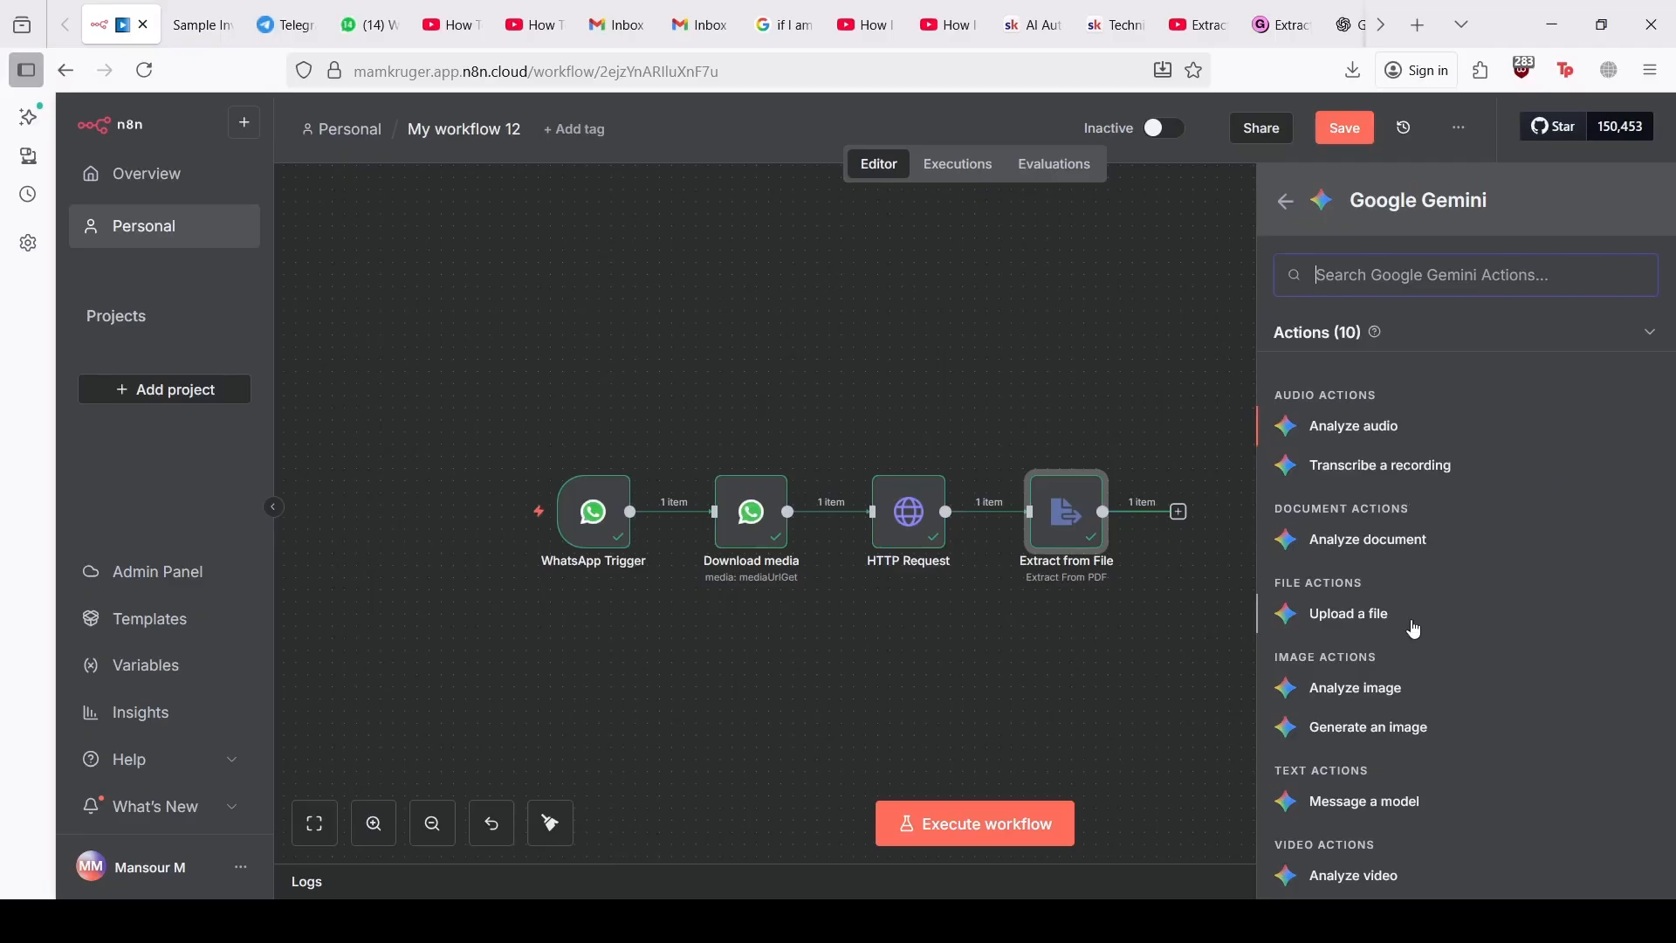
{"action": "scroll", "coordinate": [1381, 768], "scroll_direction": "down", "scroll_amount": 2}
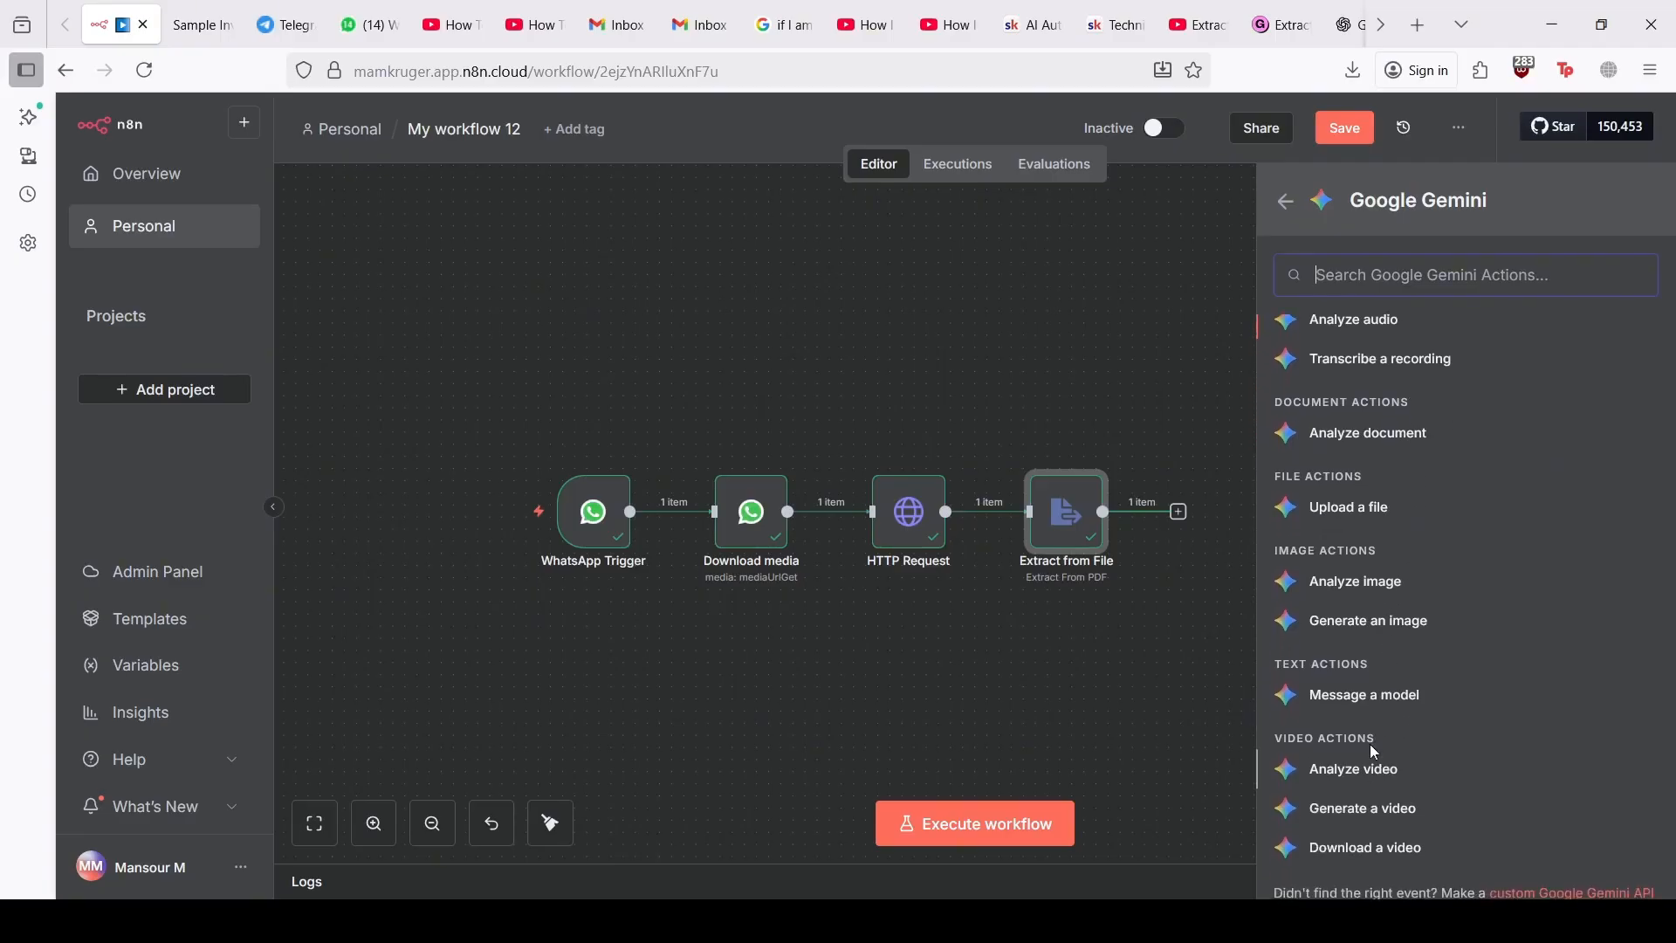
{"action": "left_click", "coordinate": [1382, 696]}
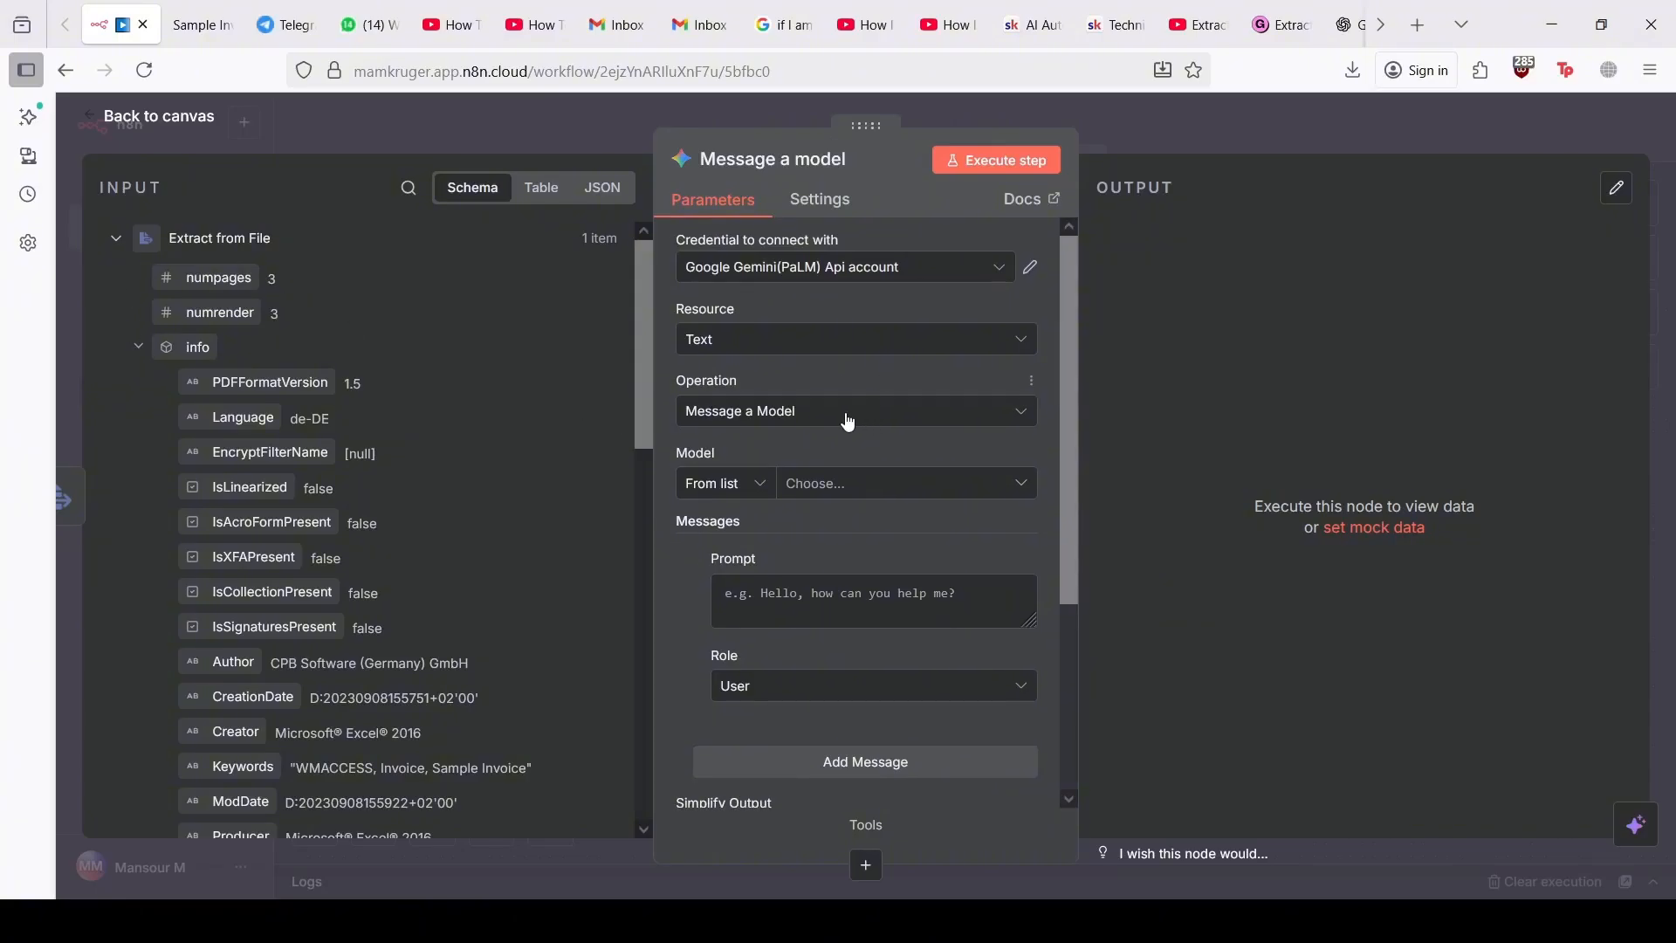
{"action": "left_click", "coordinate": [857, 496]}
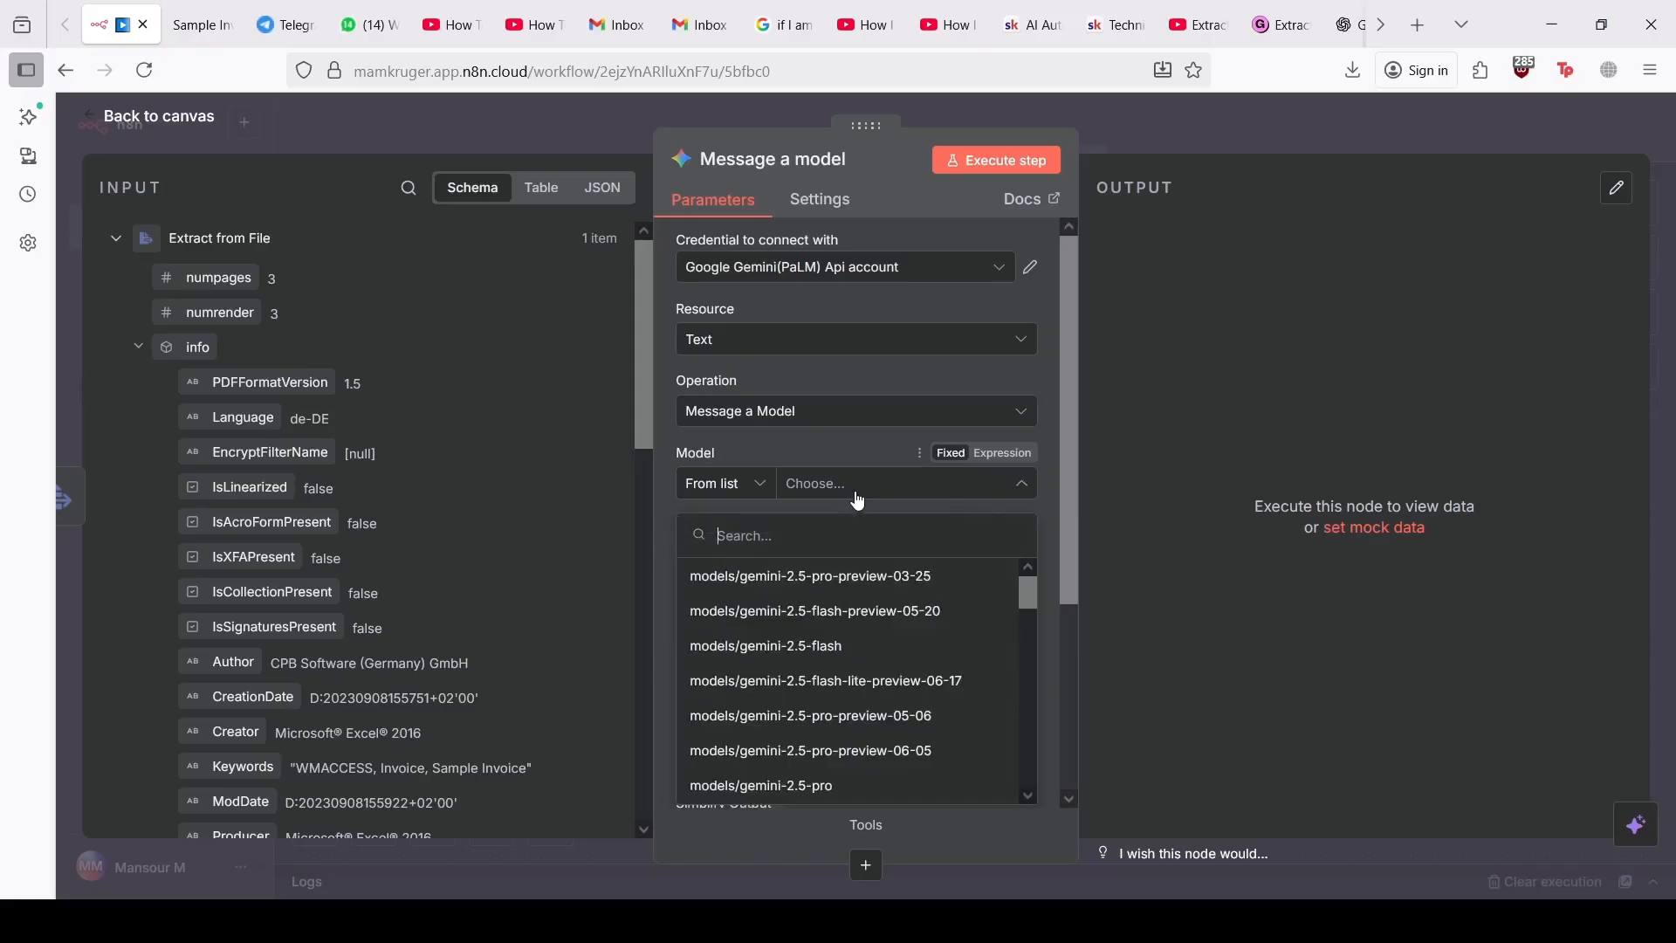
{"action": "left_click", "coordinate": [826, 646]}
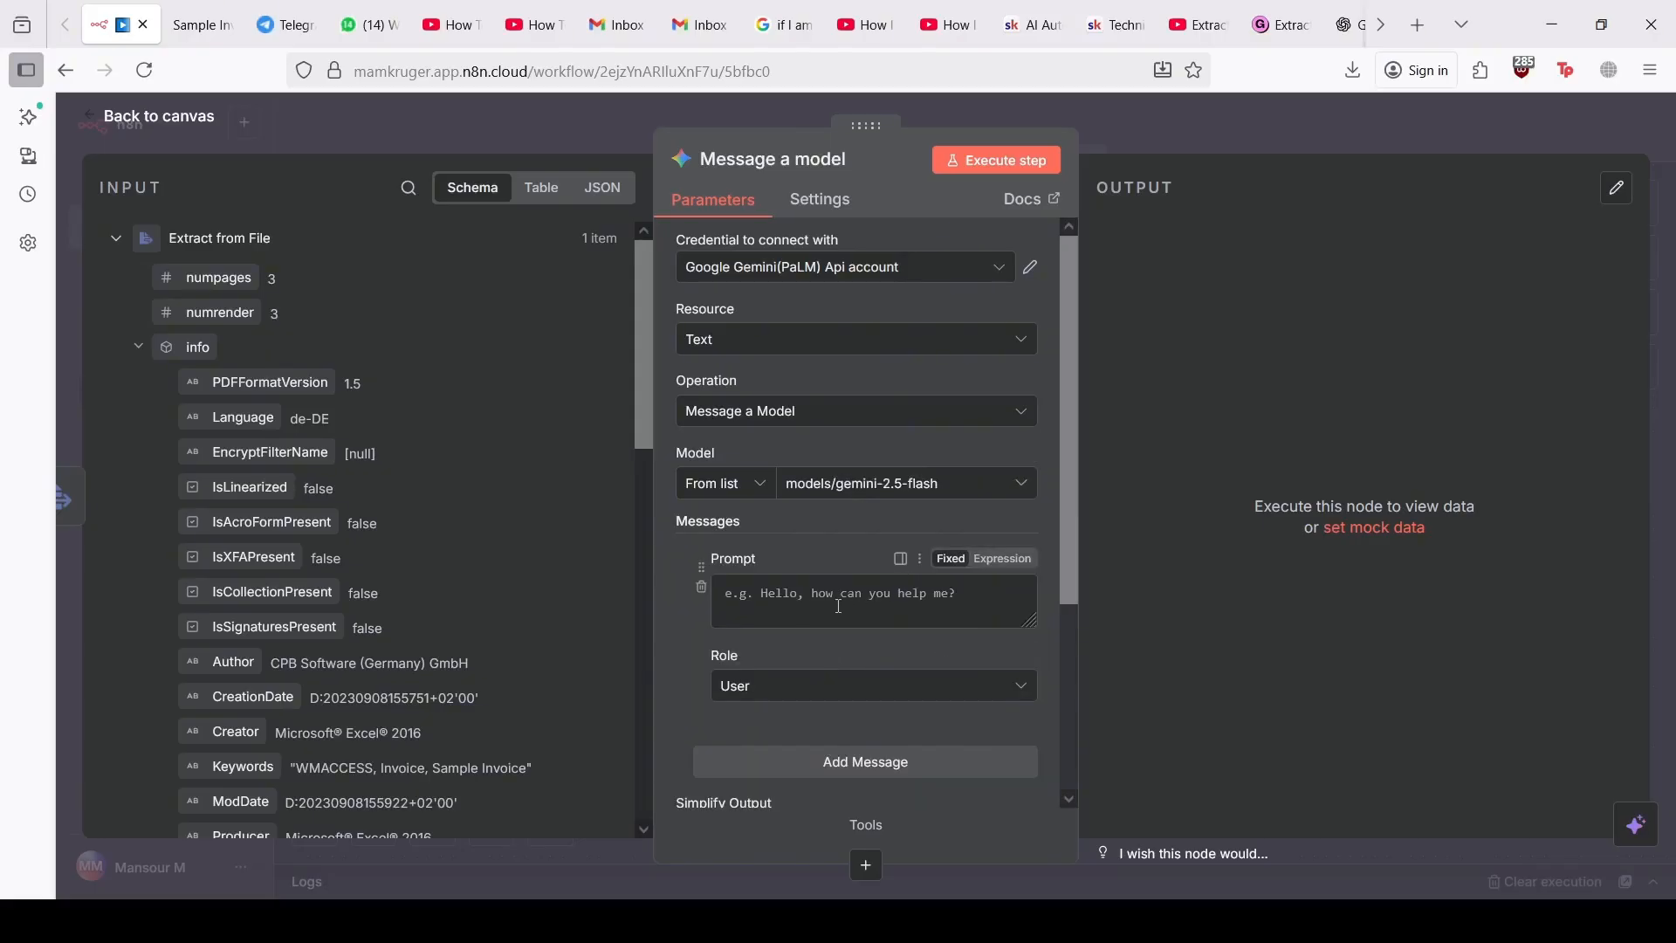
Step: Add the System Message option to the Google Gemini "Message a model" node
{"action": "scroll", "coordinate": [820, 642], "scroll_direction": "down", "scroll_amount": 1}
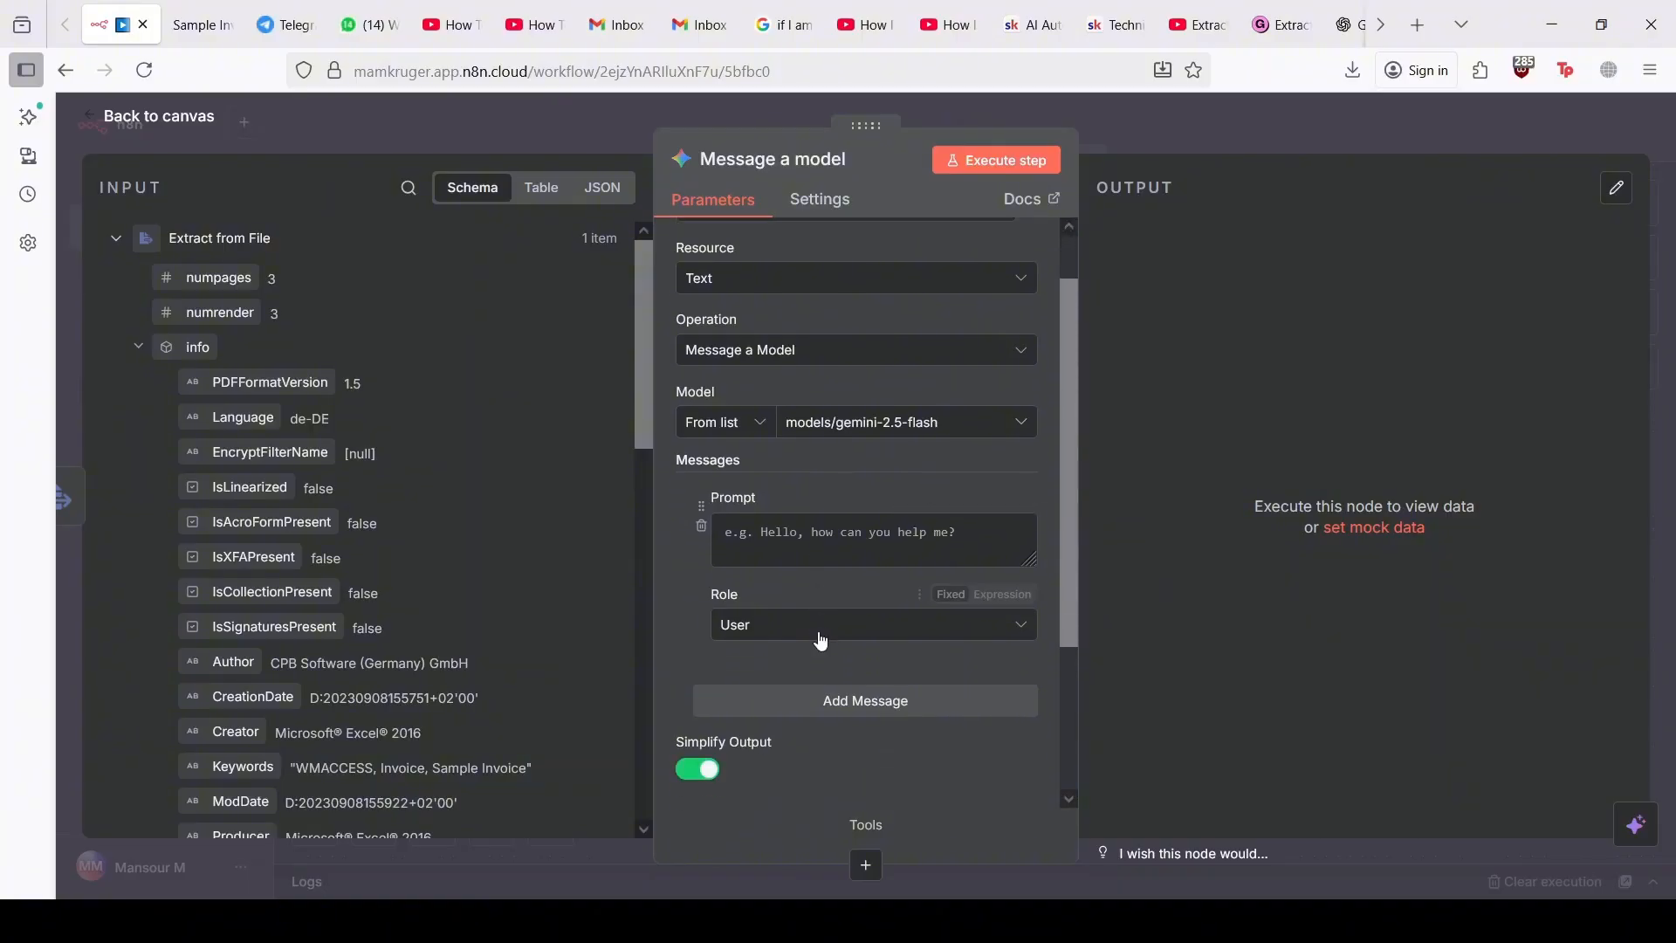
{"action": "scroll", "coordinate": [810, 625], "scroll_direction": "down", "scroll_amount": 5}
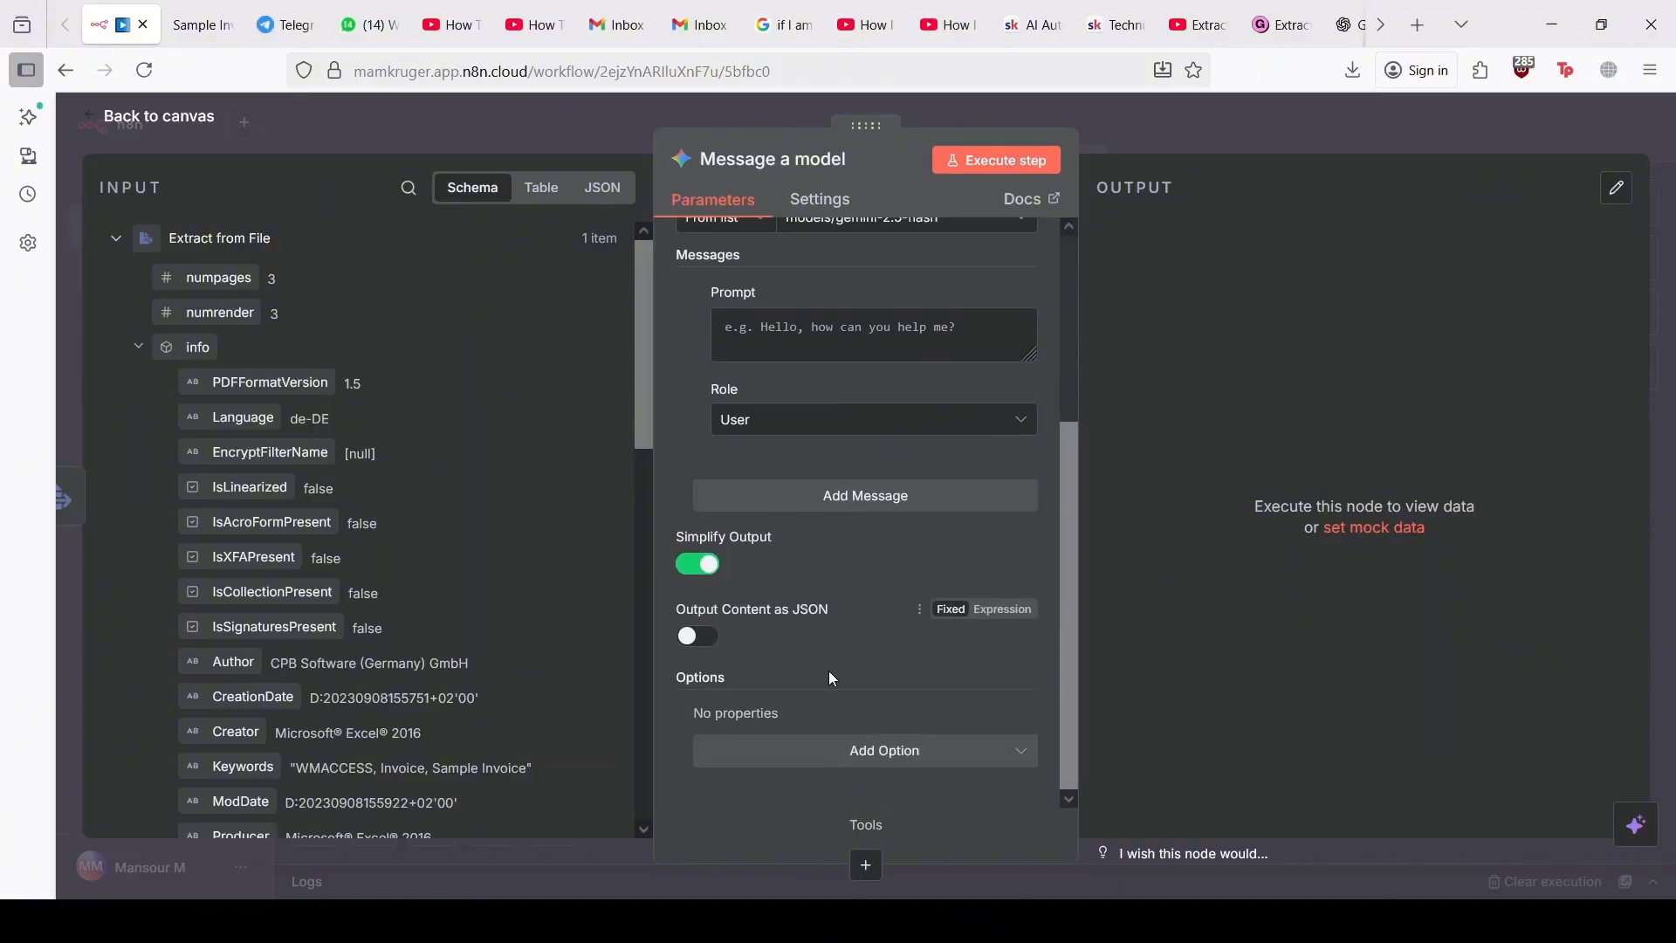
{"action": "scroll", "coordinate": [862, 535], "scroll_direction": "up", "scroll_amount": 1}
{"action": "scroll", "coordinate": [866, 543], "scroll_direction": "up", "scroll_amount": 1}
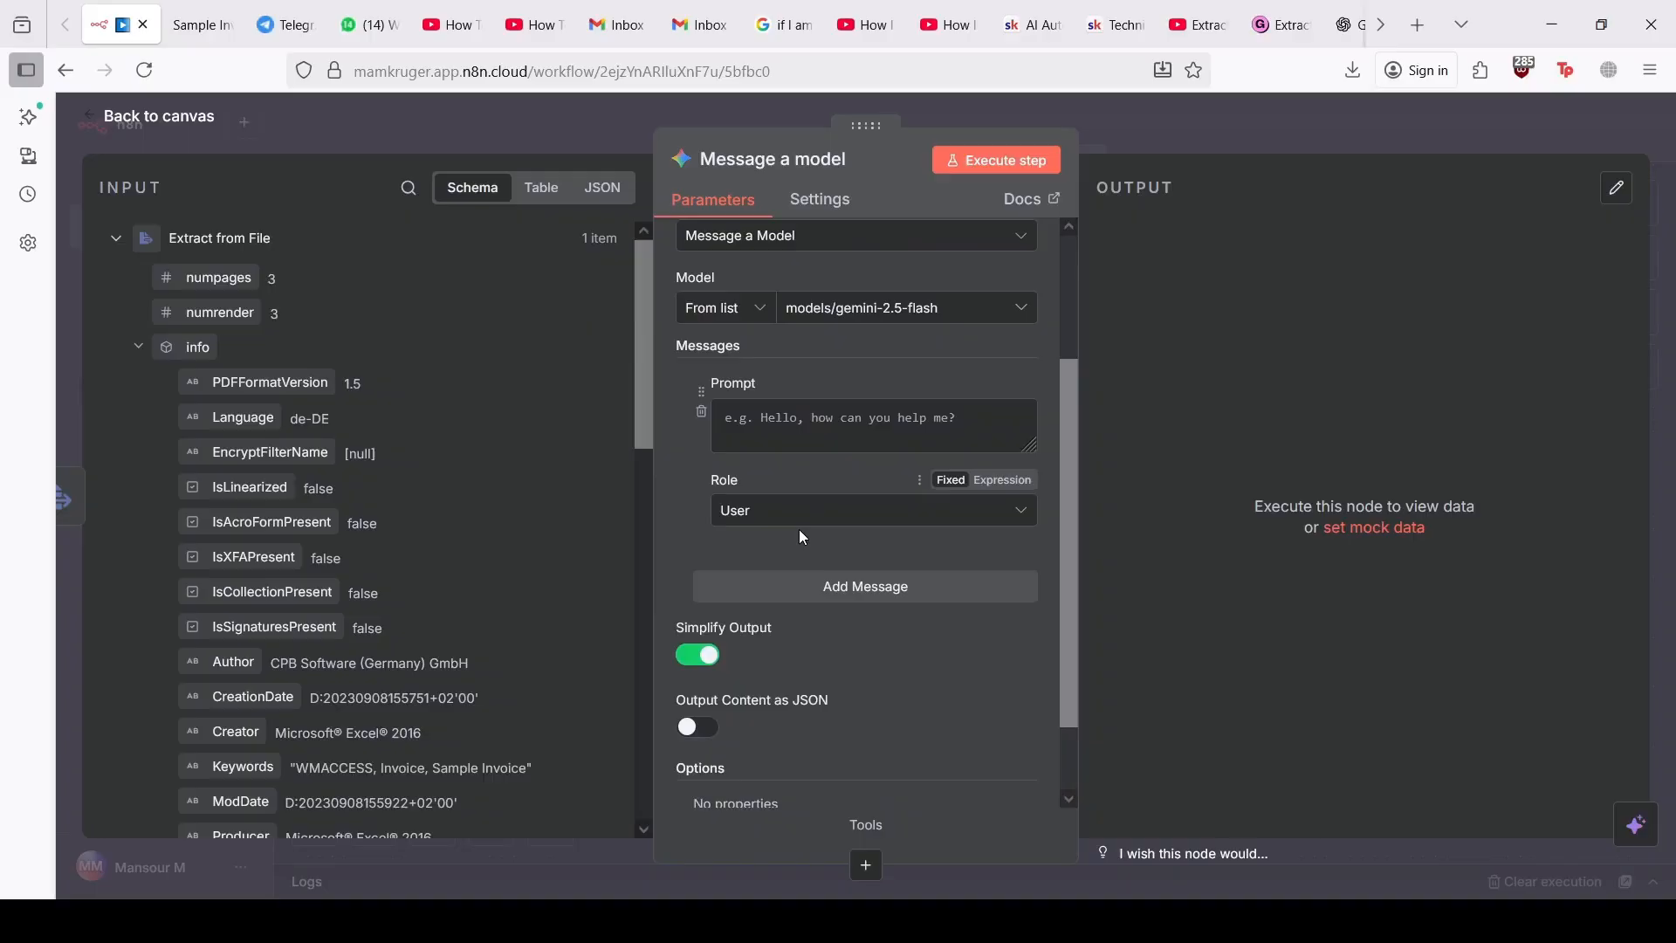
{"action": "scroll", "coordinate": [852, 747], "scroll_direction": "down", "scroll_amount": 2}
{"action": "left_click", "coordinate": [859, 752]}
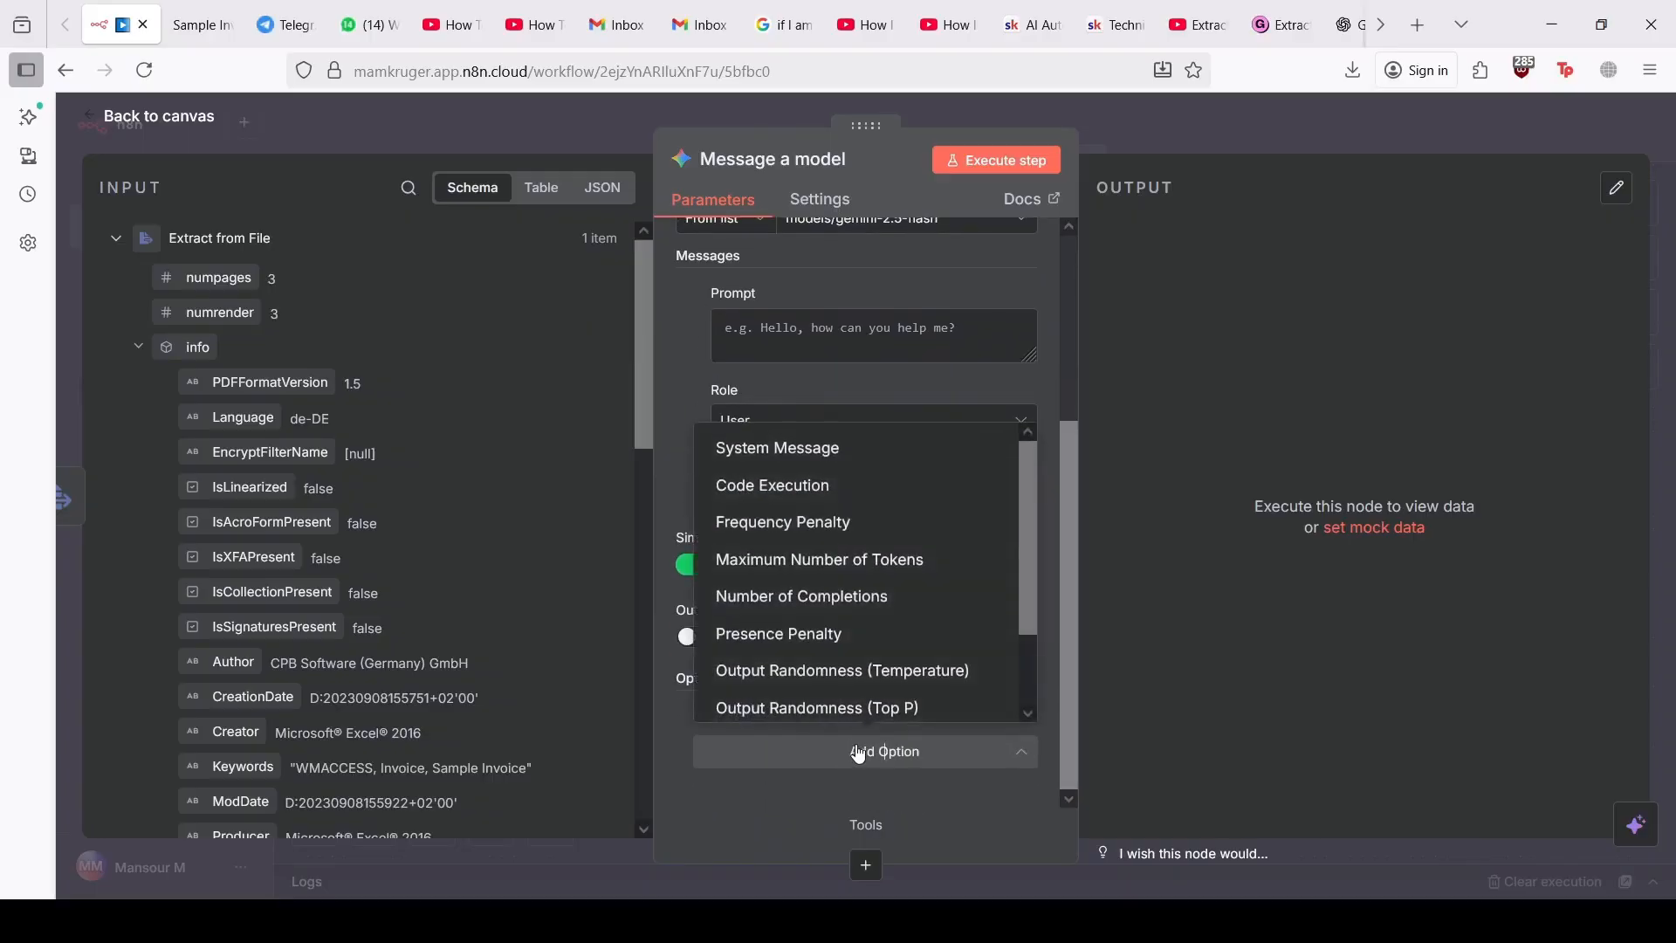
{"action": "left_click", "coordinate": [792, 457]}
{"action": "scroll", "coordinate": [888, 541], "scroll_direction": "up", "scroll_amount": 3}
{"action": "scroll", "coordinate": [863, 691], "scroll_direction": "down", "scroll_amount": 3}
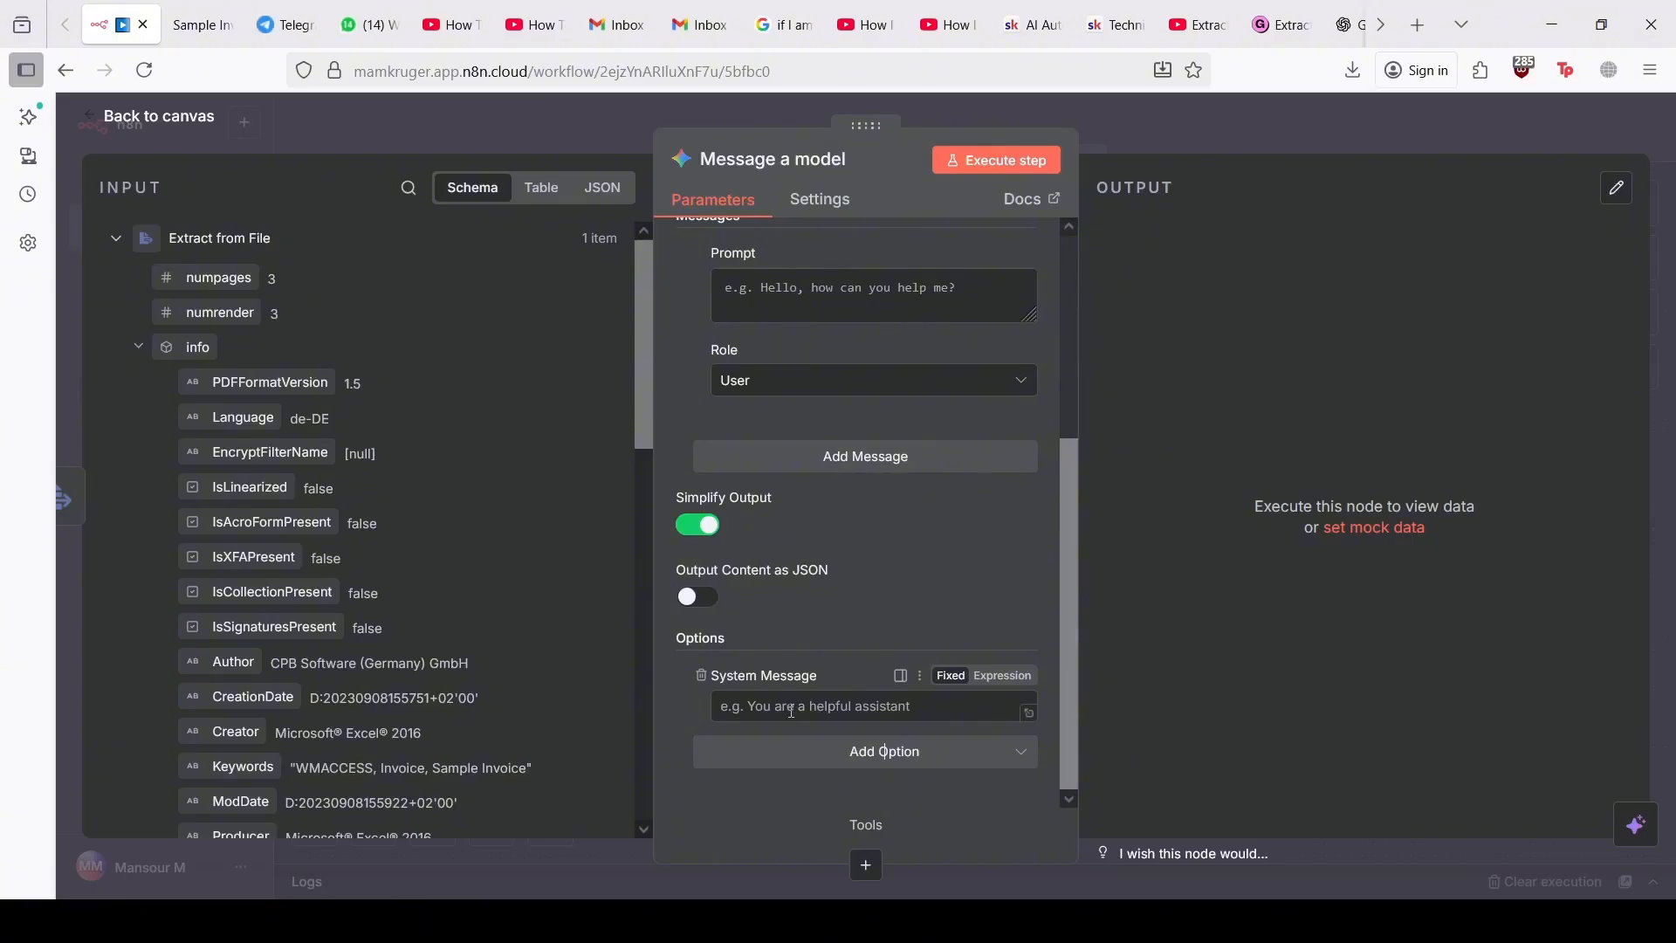
Step: Set the system message, as an expression, to "You are smart AI assistant that is excellent at pulling JSON data from invoices, receipts or document"
{"action": "left_click", "coordinate": [787, 708]}
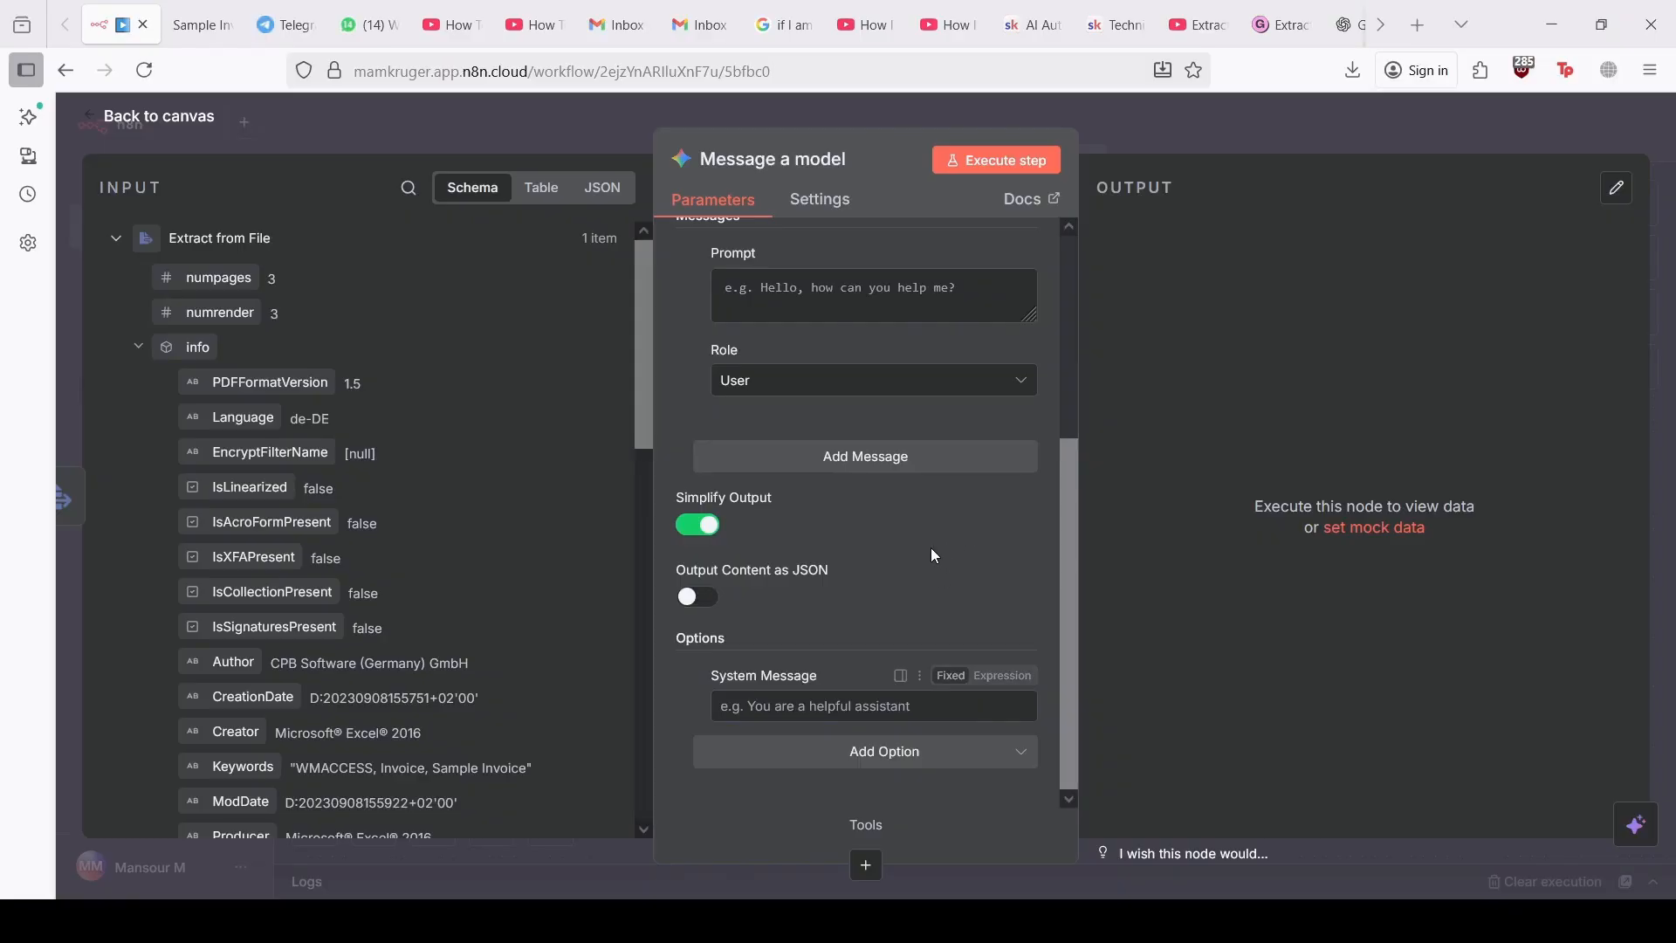
{"action": "type", "text": "Yo"}
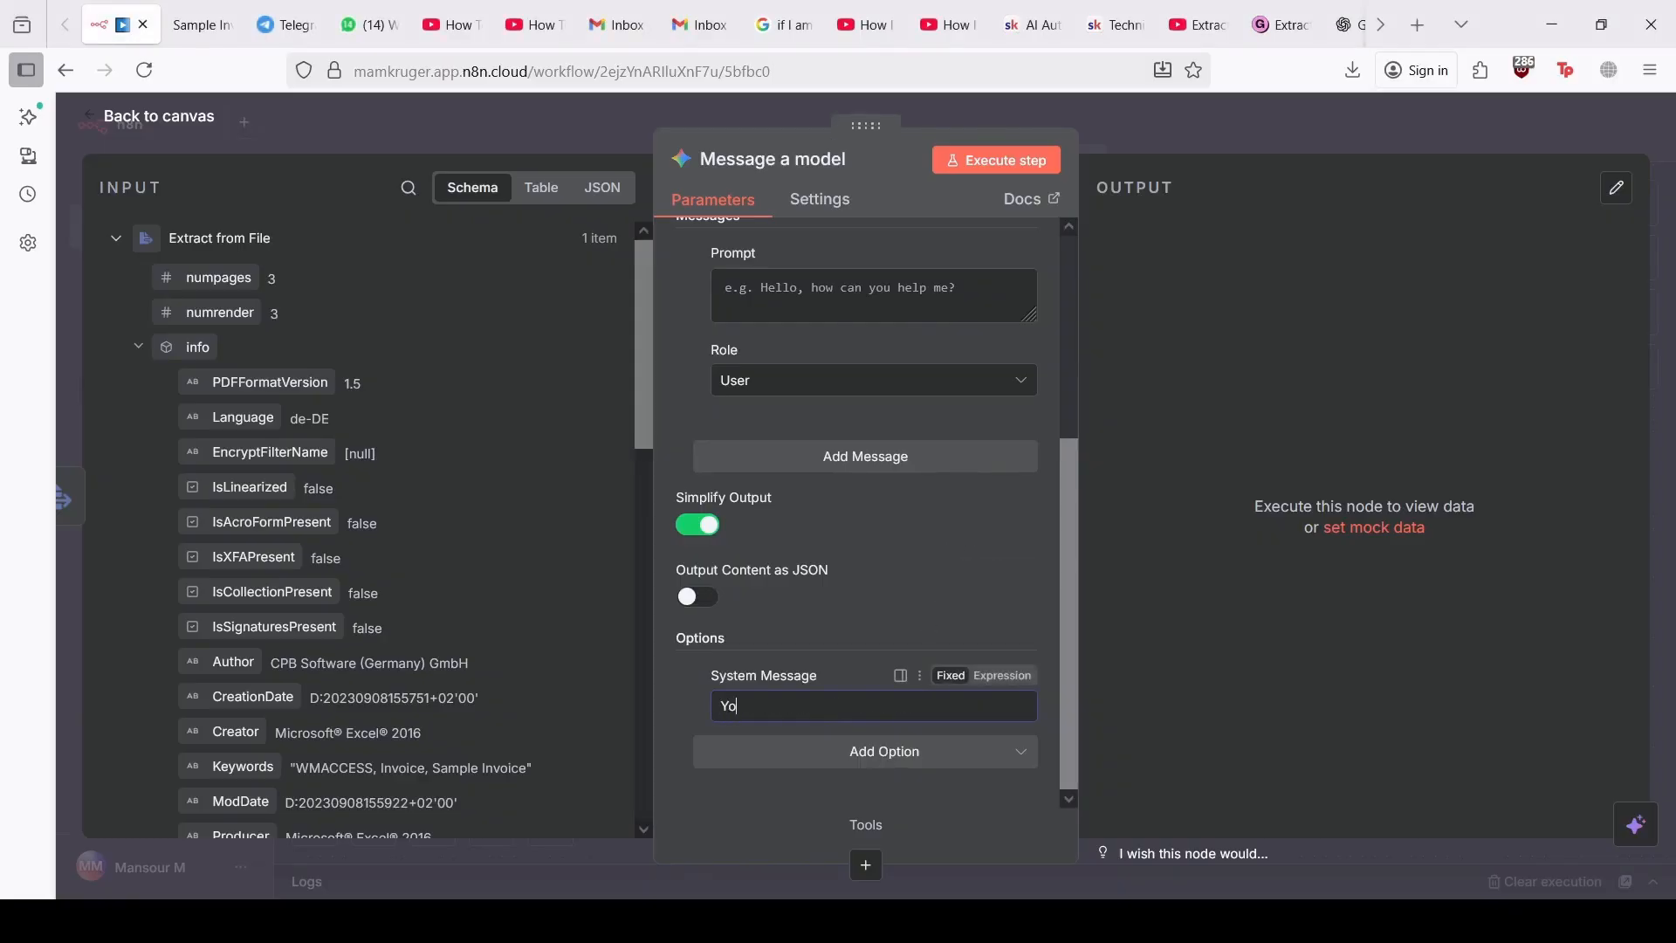
{"action": "type", "text": "u are smart AI assistant that"}
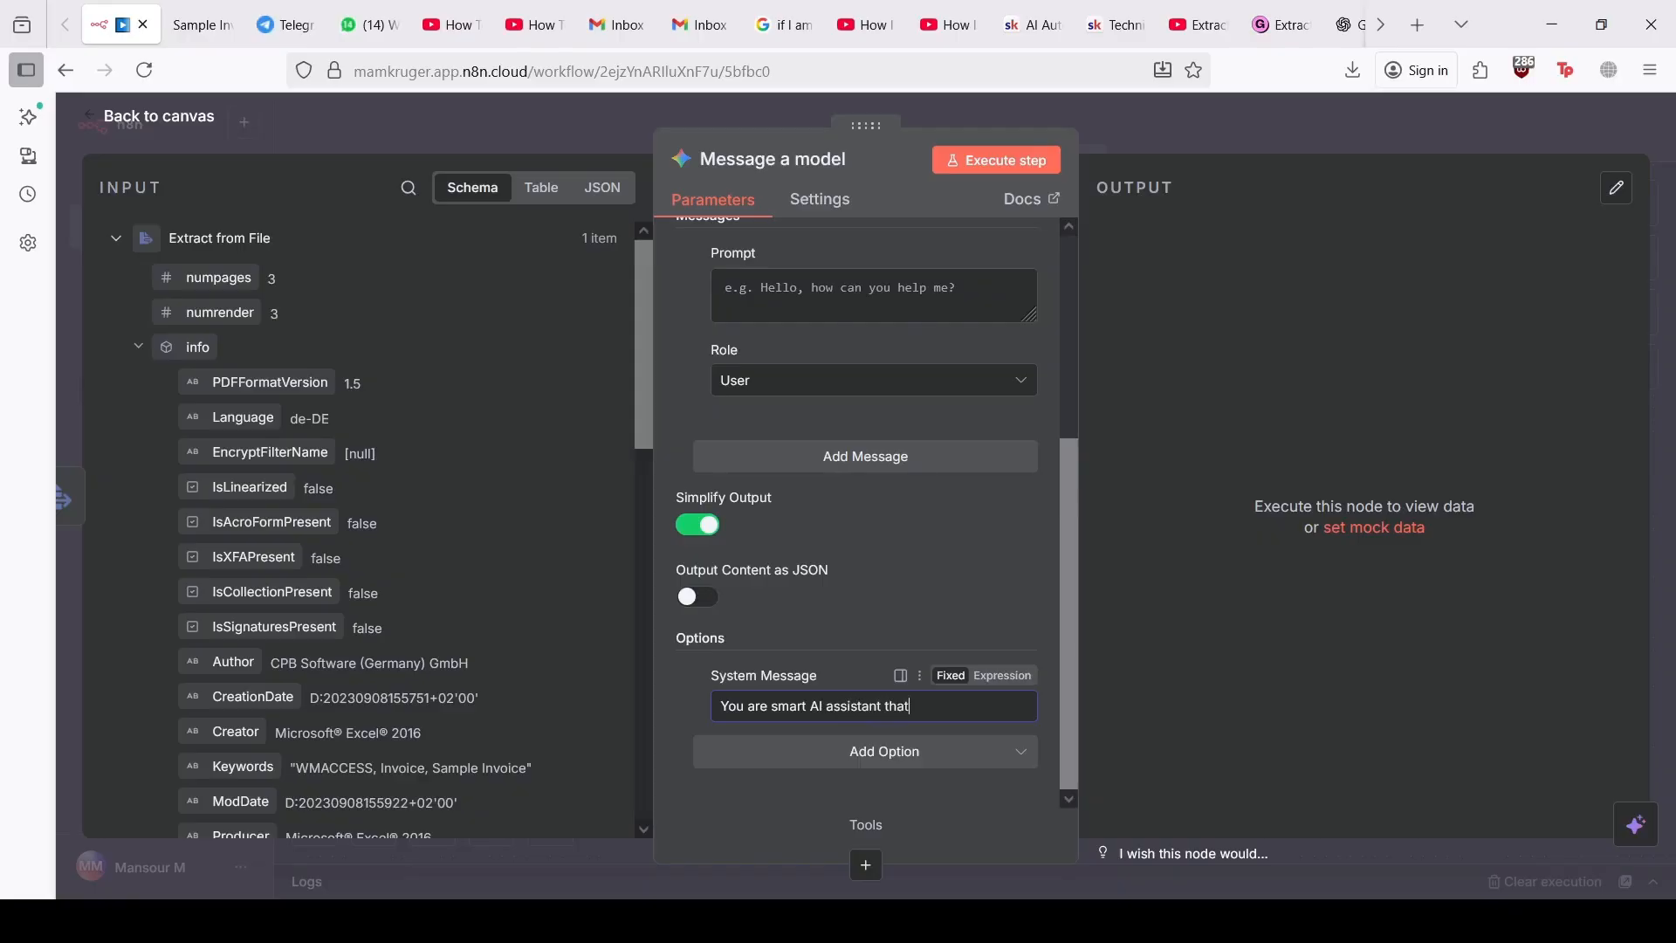
{"action": "type", "text": " is excellent"}
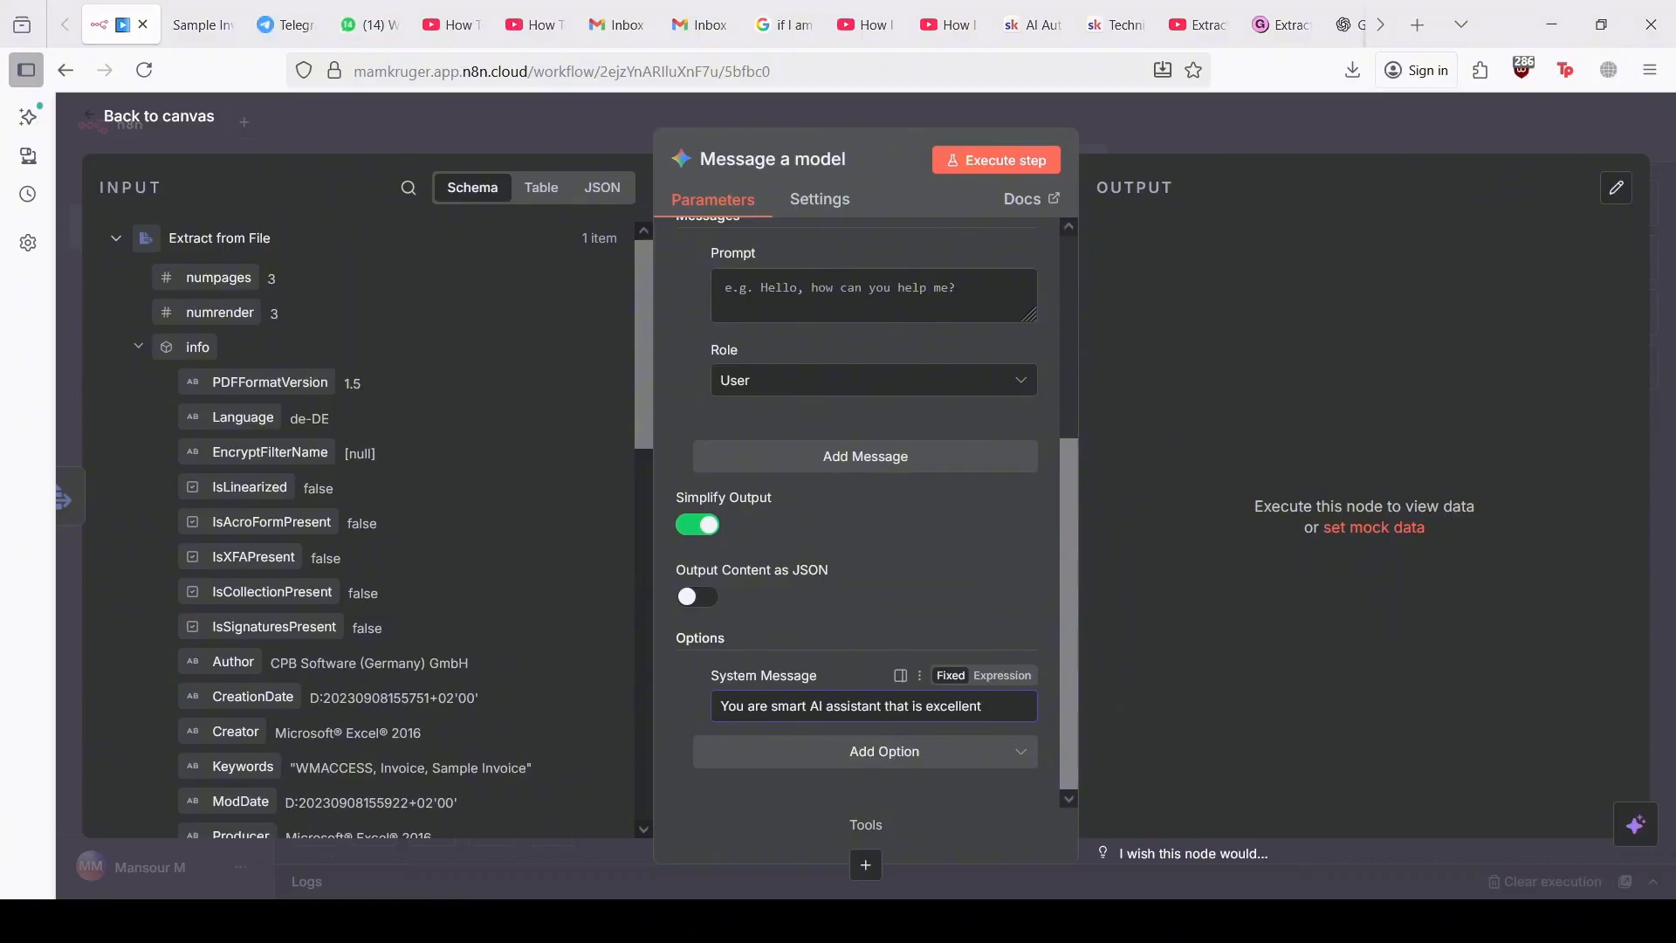
{"action": "type", "text": " at p"}
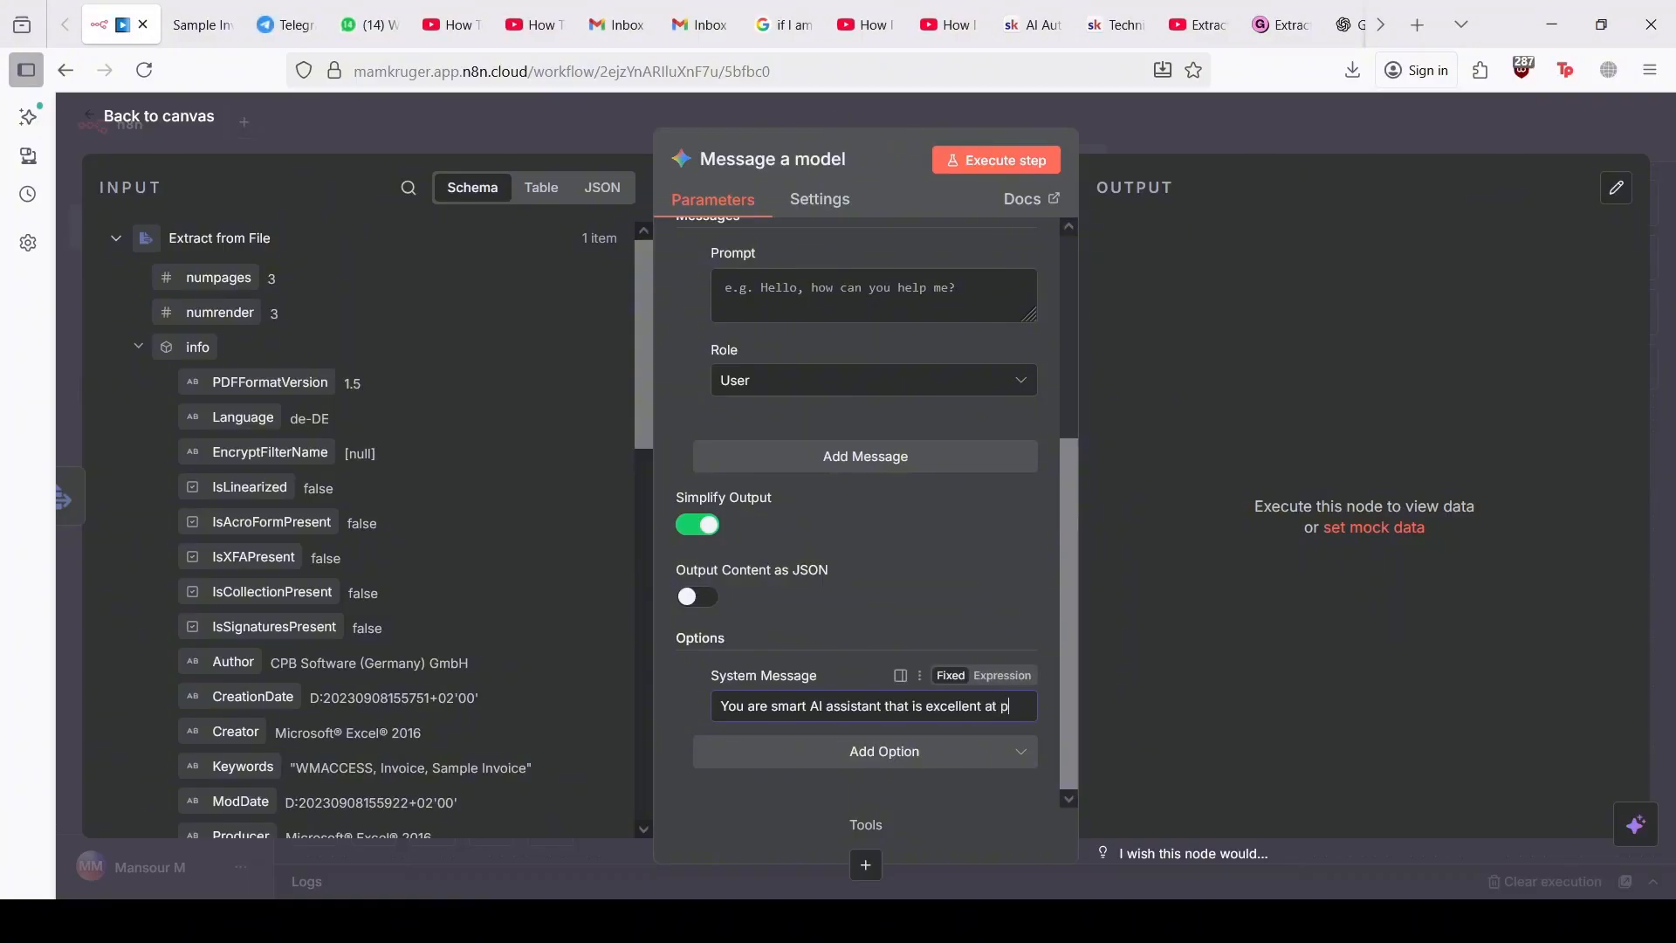
{"action": "type", "text": "ulling"}
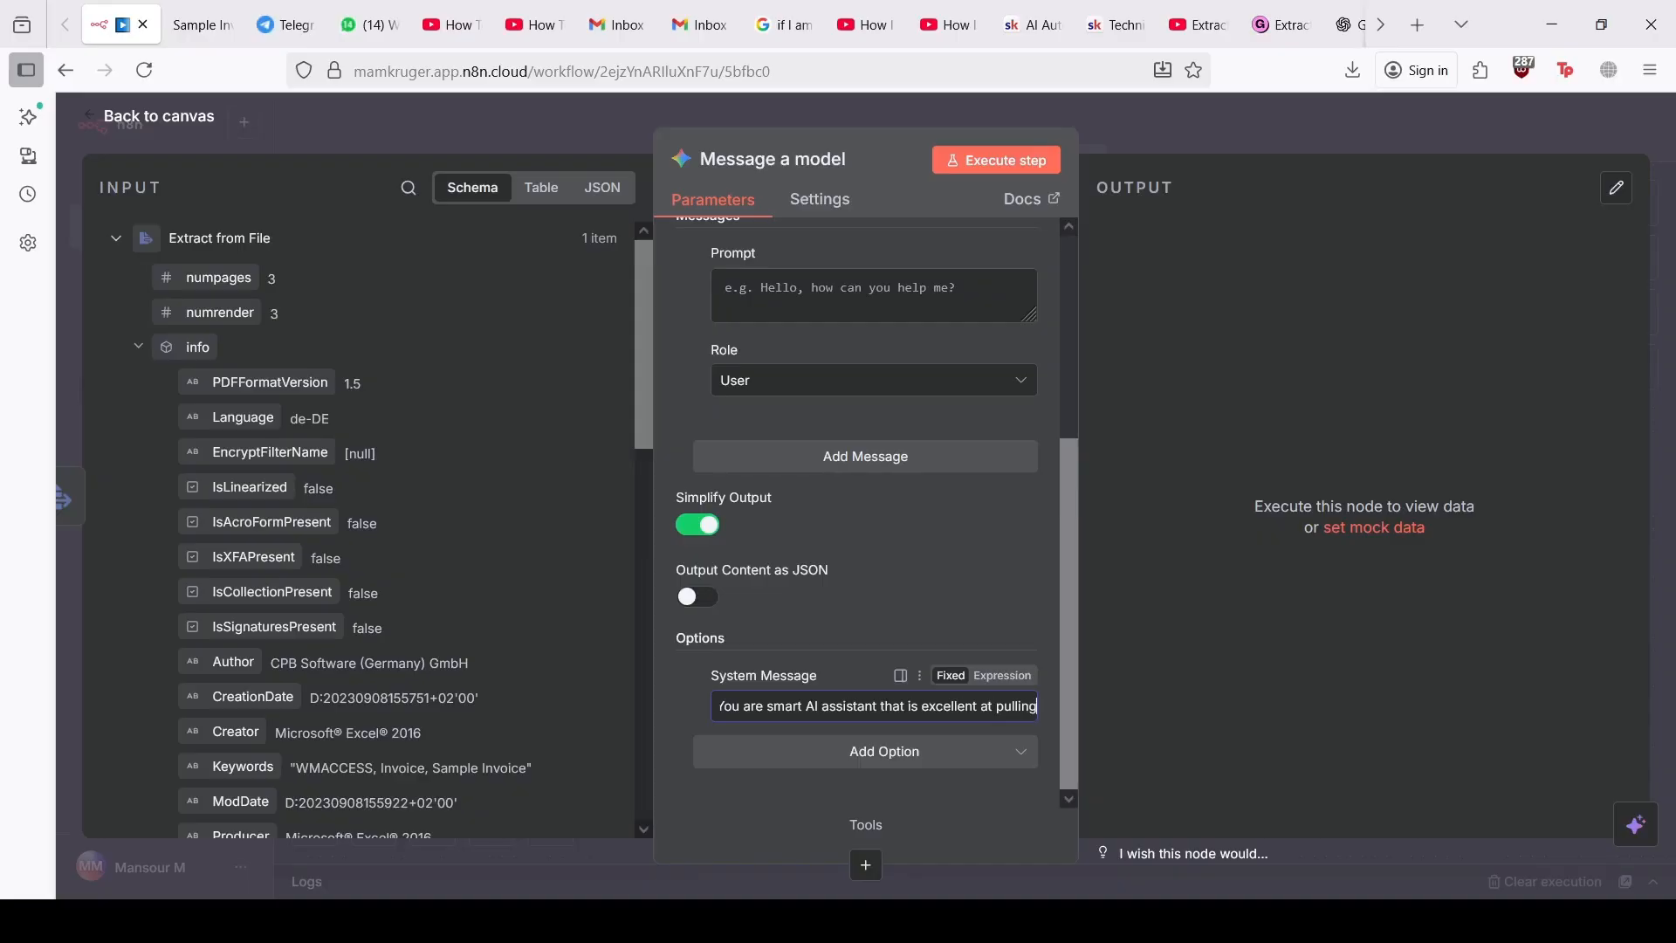
{"action": "type", "text": " JSON "}
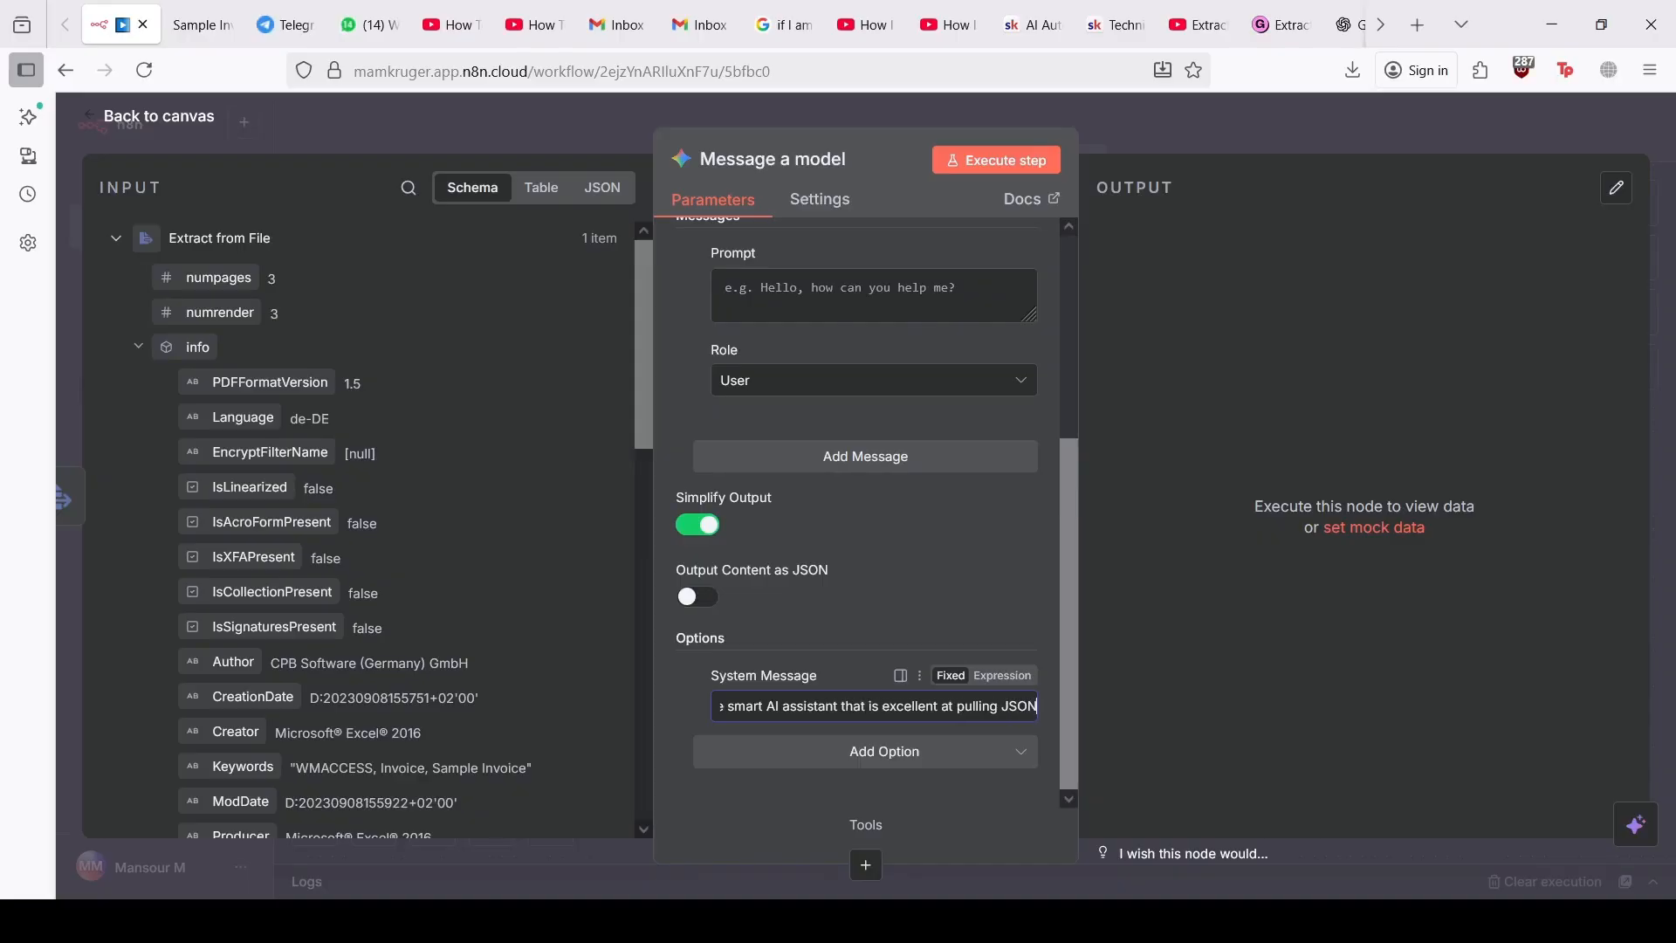
{"action": "type", "text": "data"}
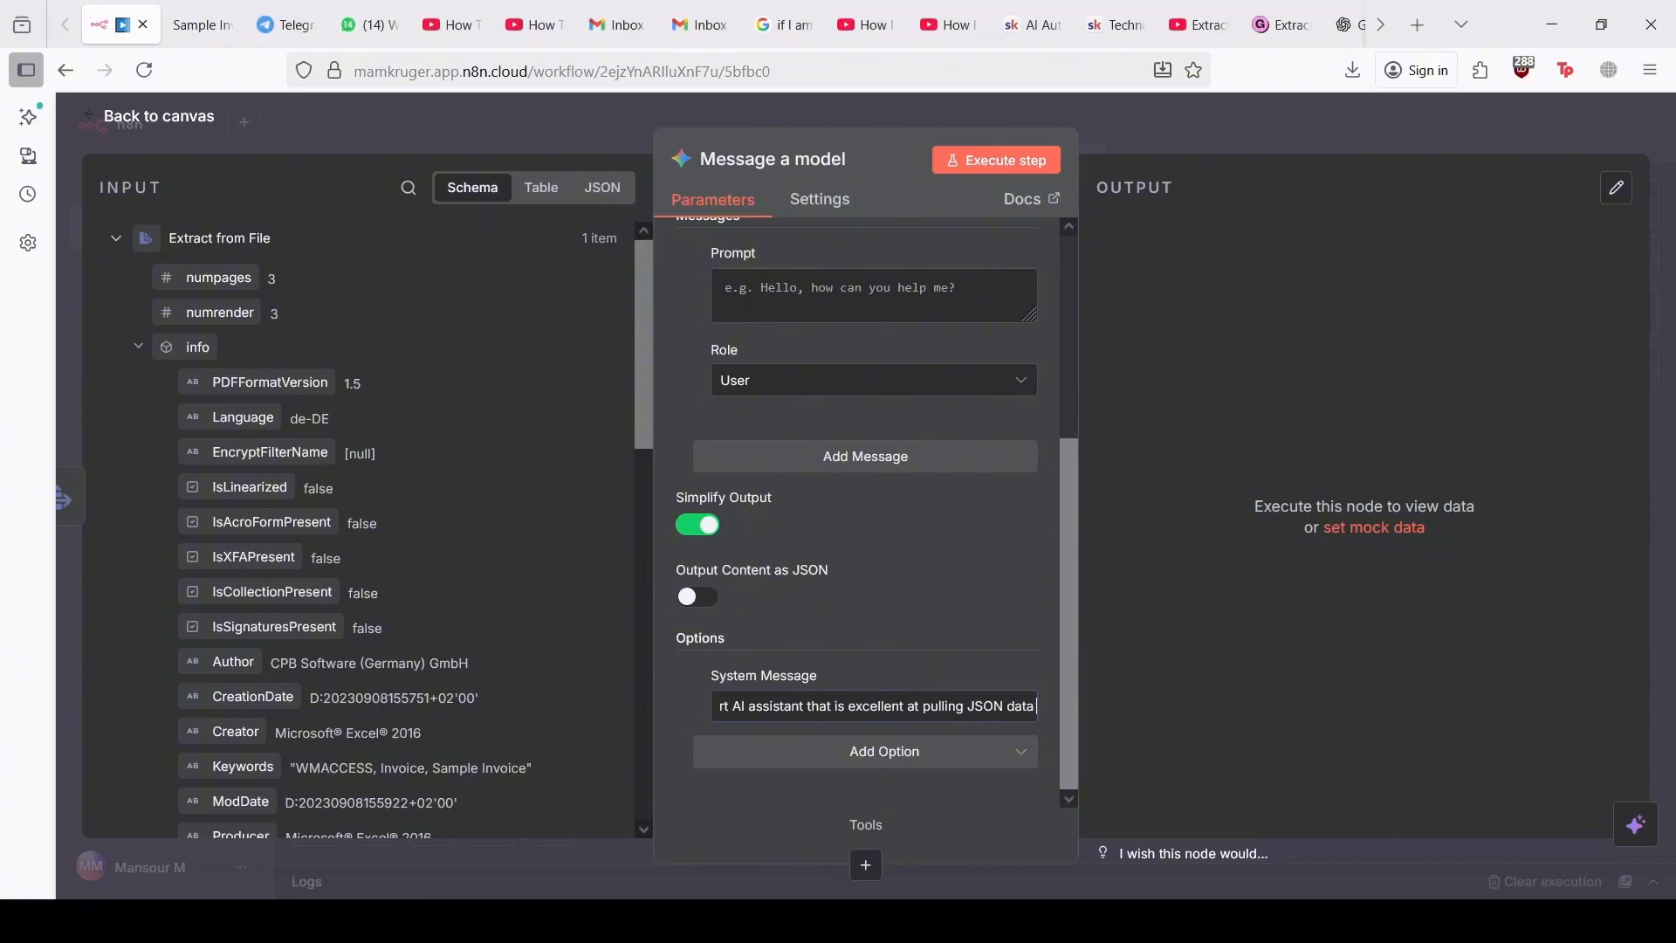
{"action": "type", "text": " from invoices"}
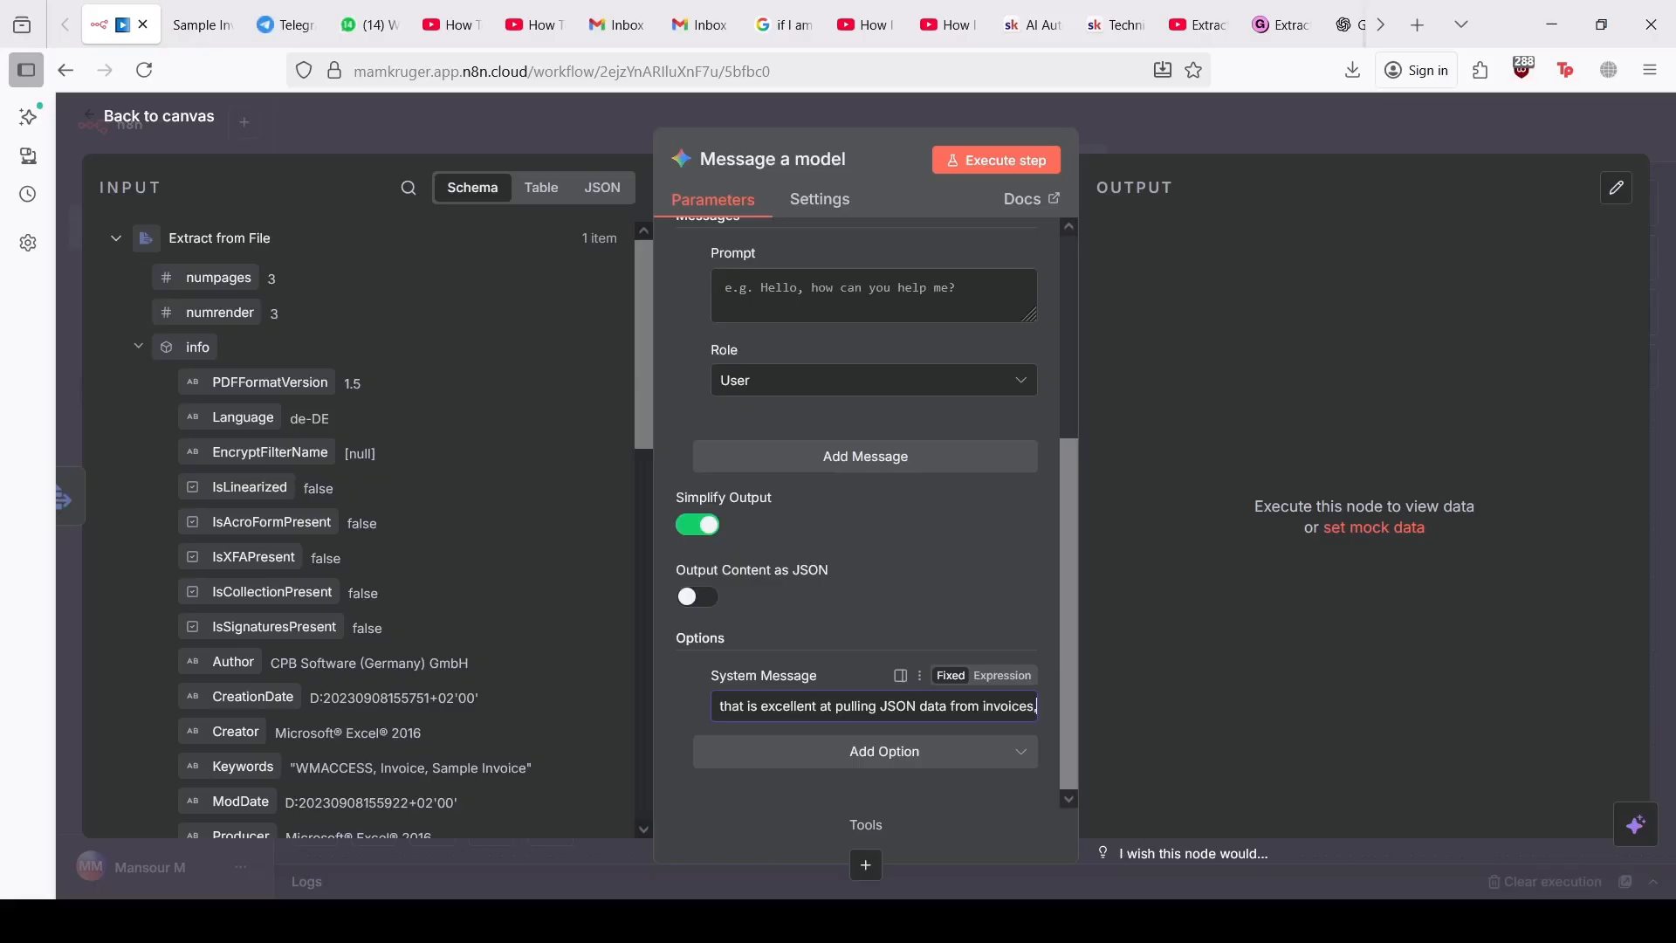
{"action": "type", "text": ", rece"}
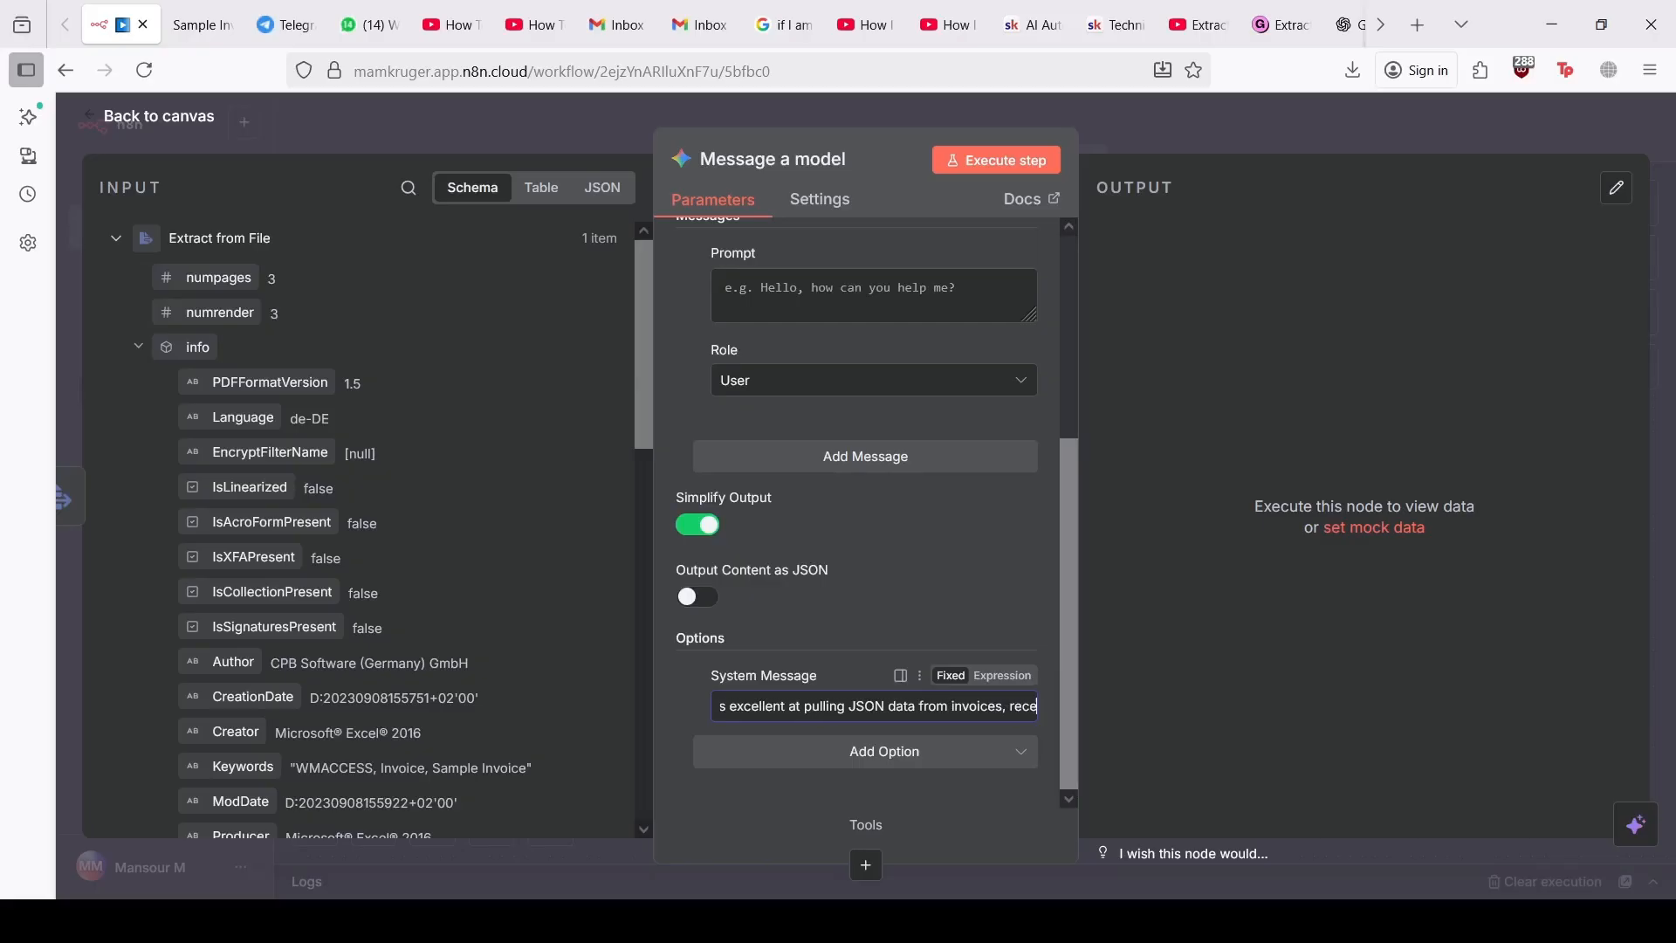
{"action": "type", "text": "ipts"}
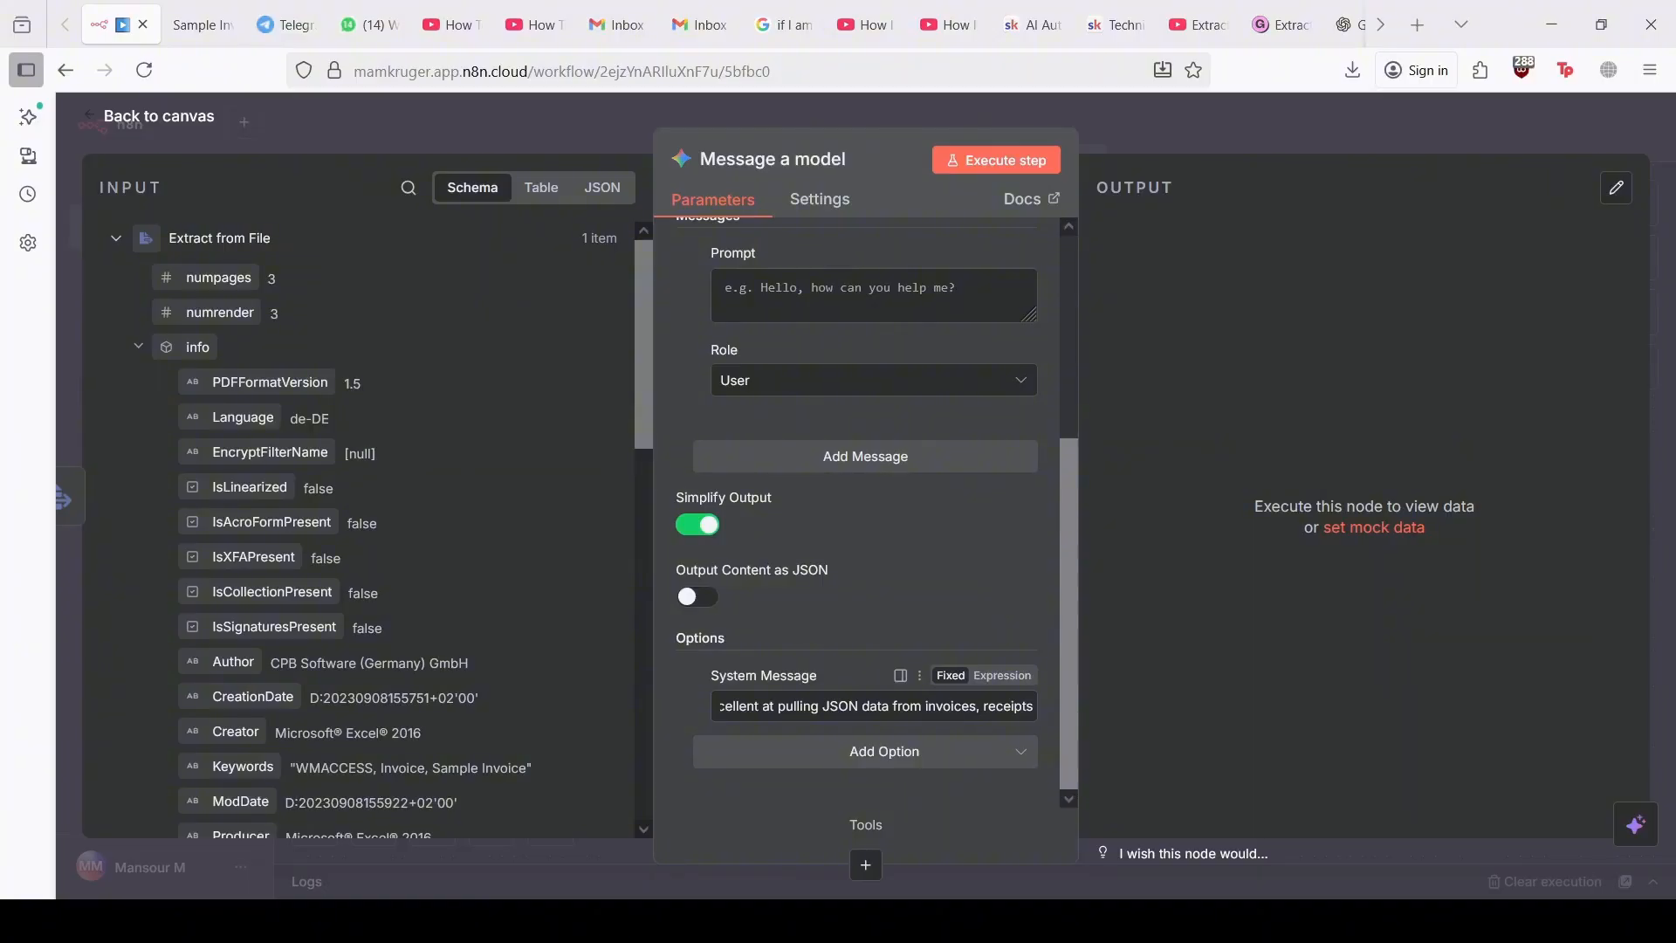
{"action": "type", "text": " or doc"}
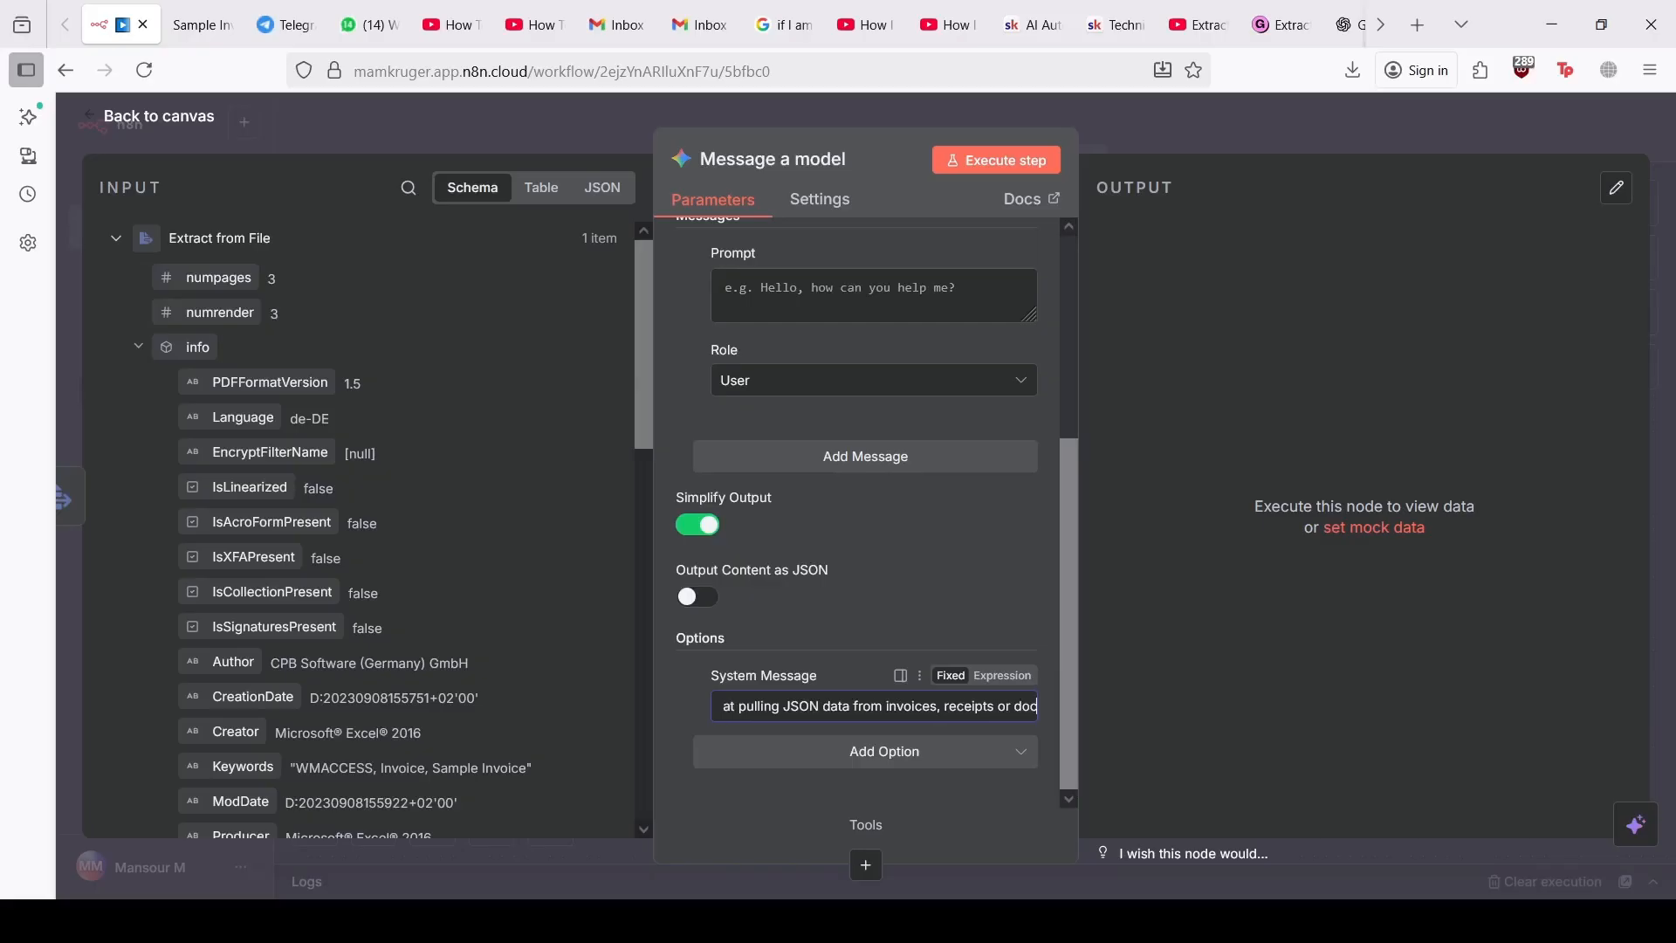
{"action": "type", "text": "ument"}
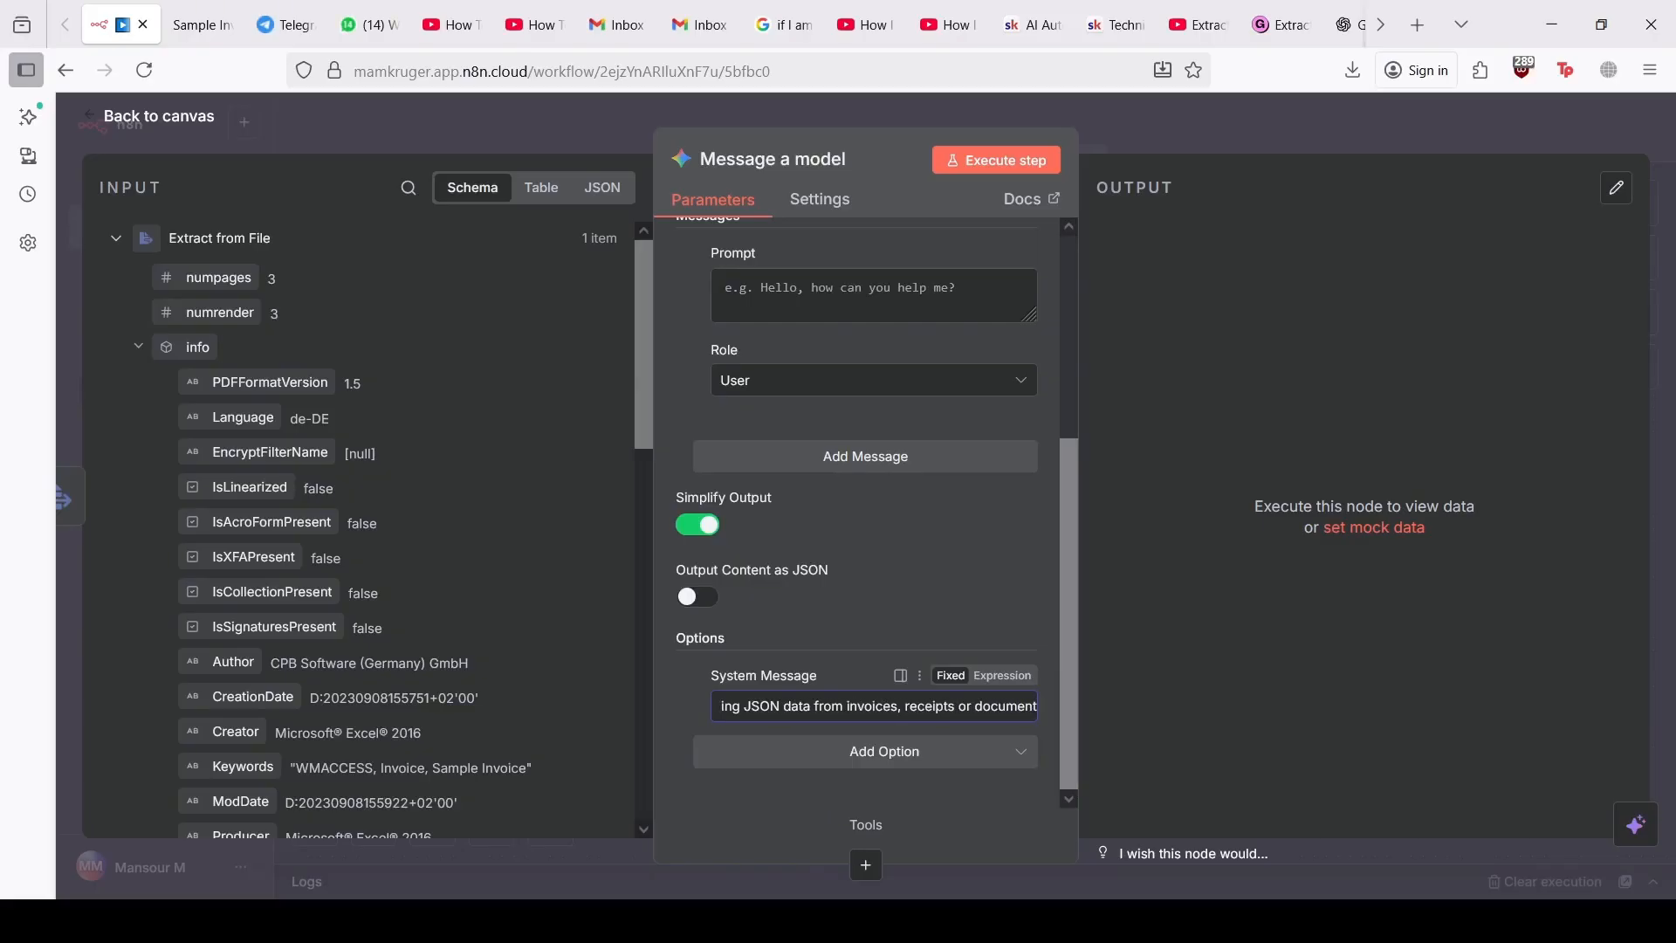
{"action": "left_click", "coordinate": [1002, 675]}
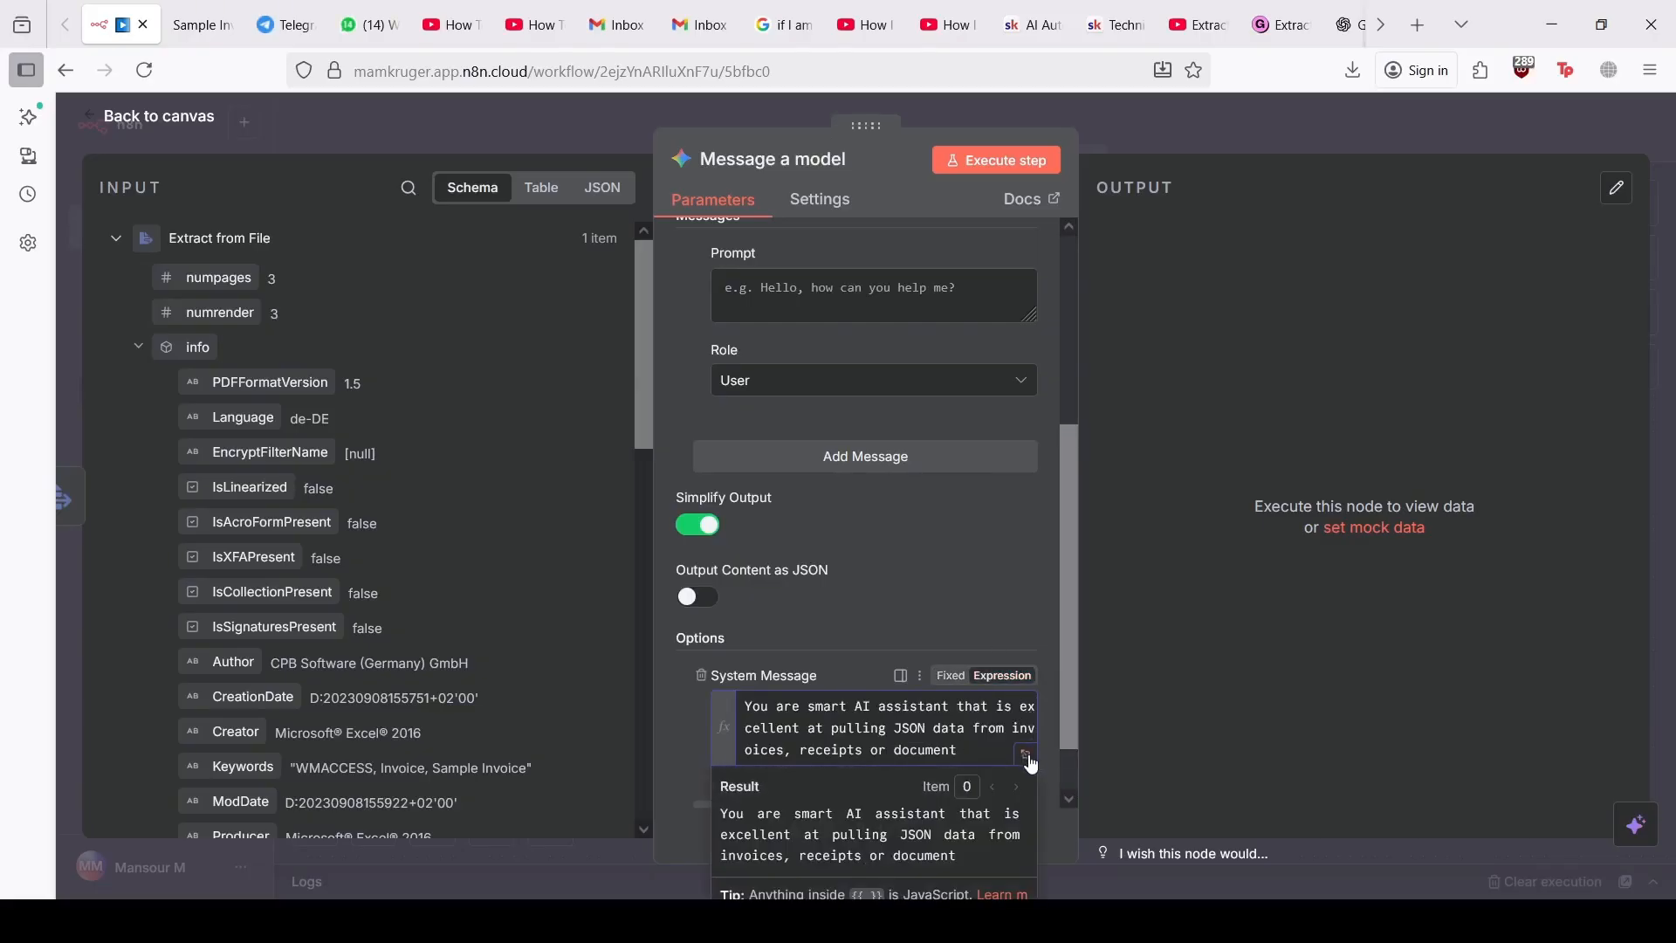
{"action": "left_click", "coordinate": [1027, 755]}
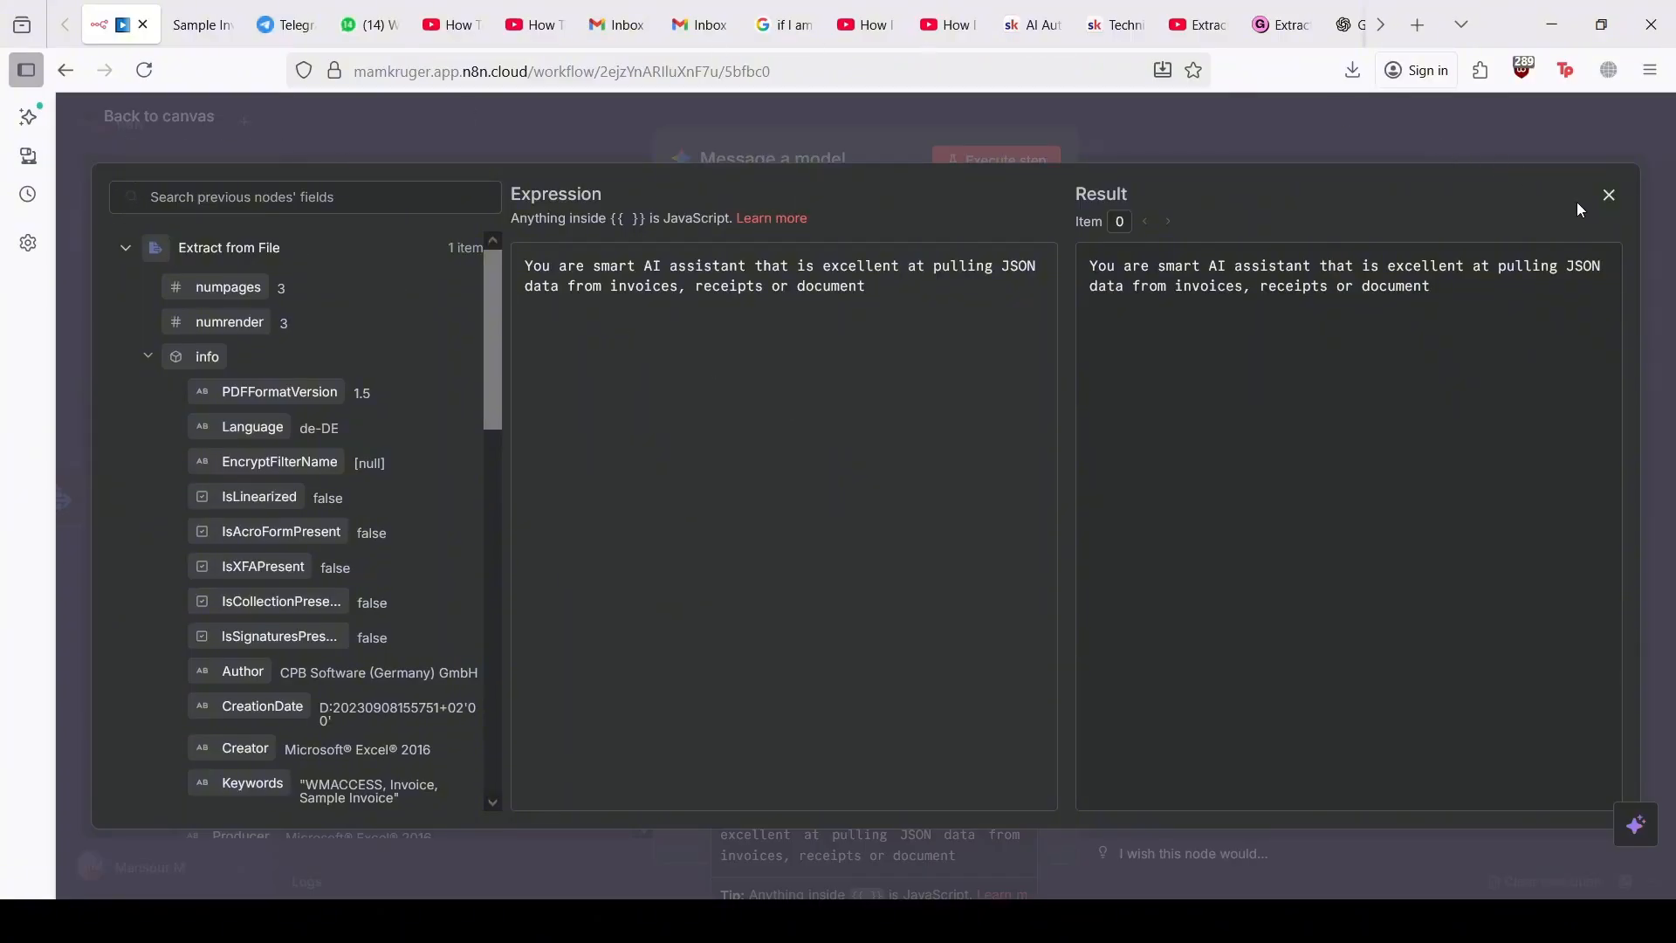
{"action": "left_click", "coordinate": [1608, 194]}
Step: Set the user prompt to "Here is the document you need to pull data from:" followed by the text field from Extract from File
{"action": "scroll", "coordinate": [912, 526], "scroll_direction": "up", "scroll_amount": 3}
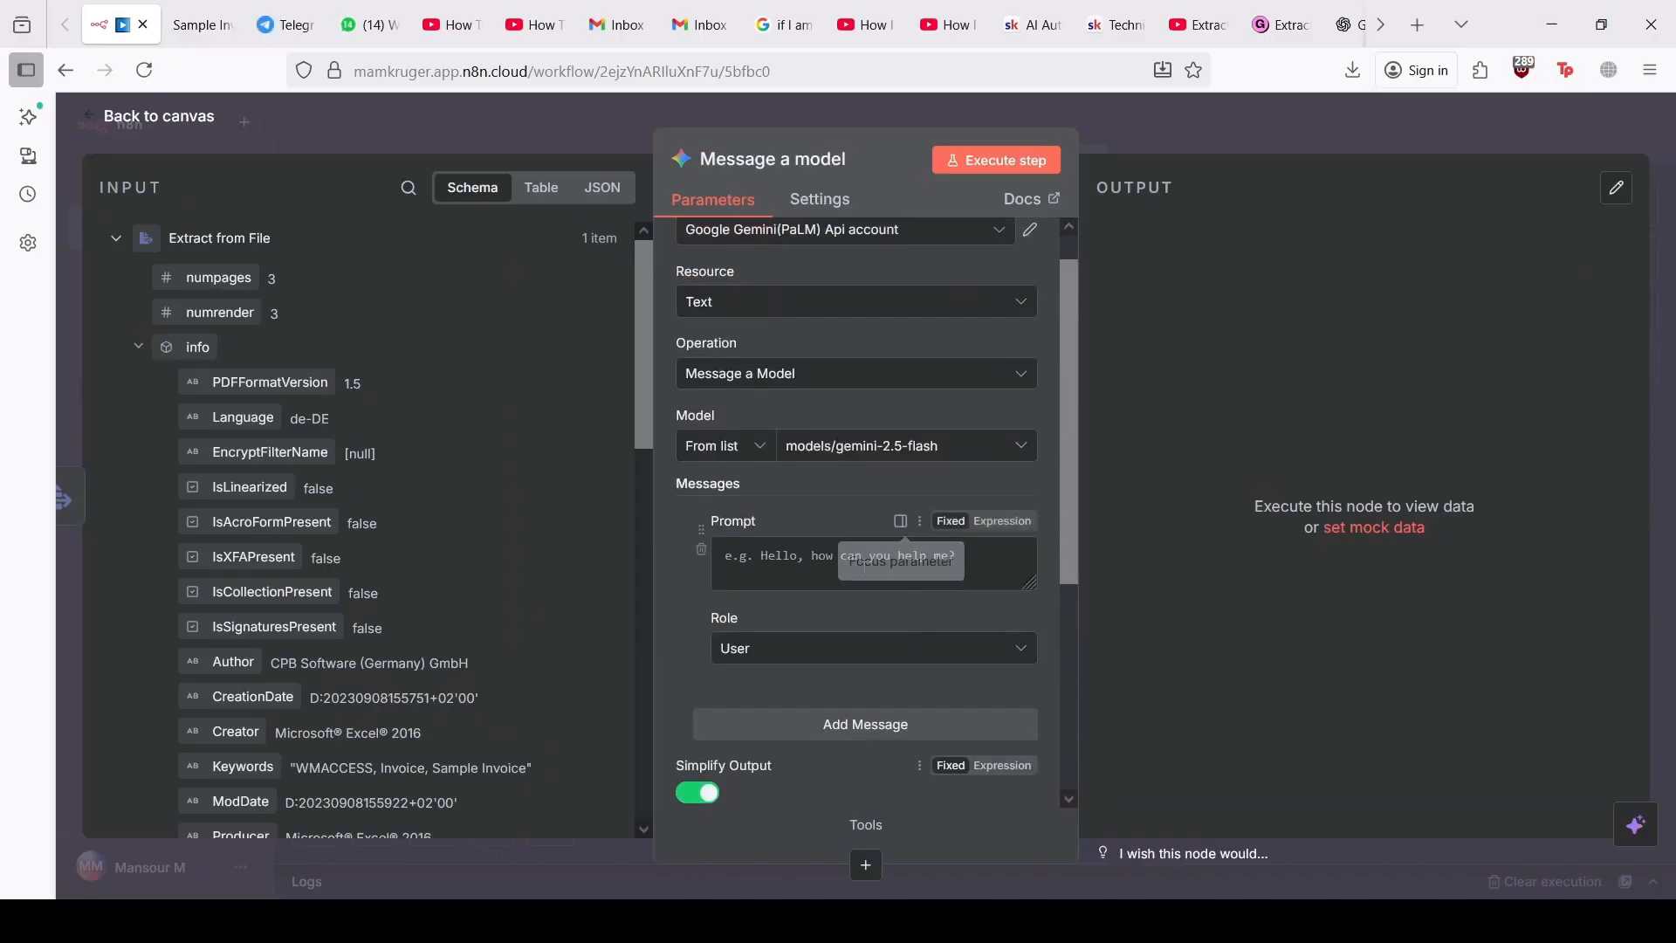
{"action": "left_click", "coordinate": [743, 566]}
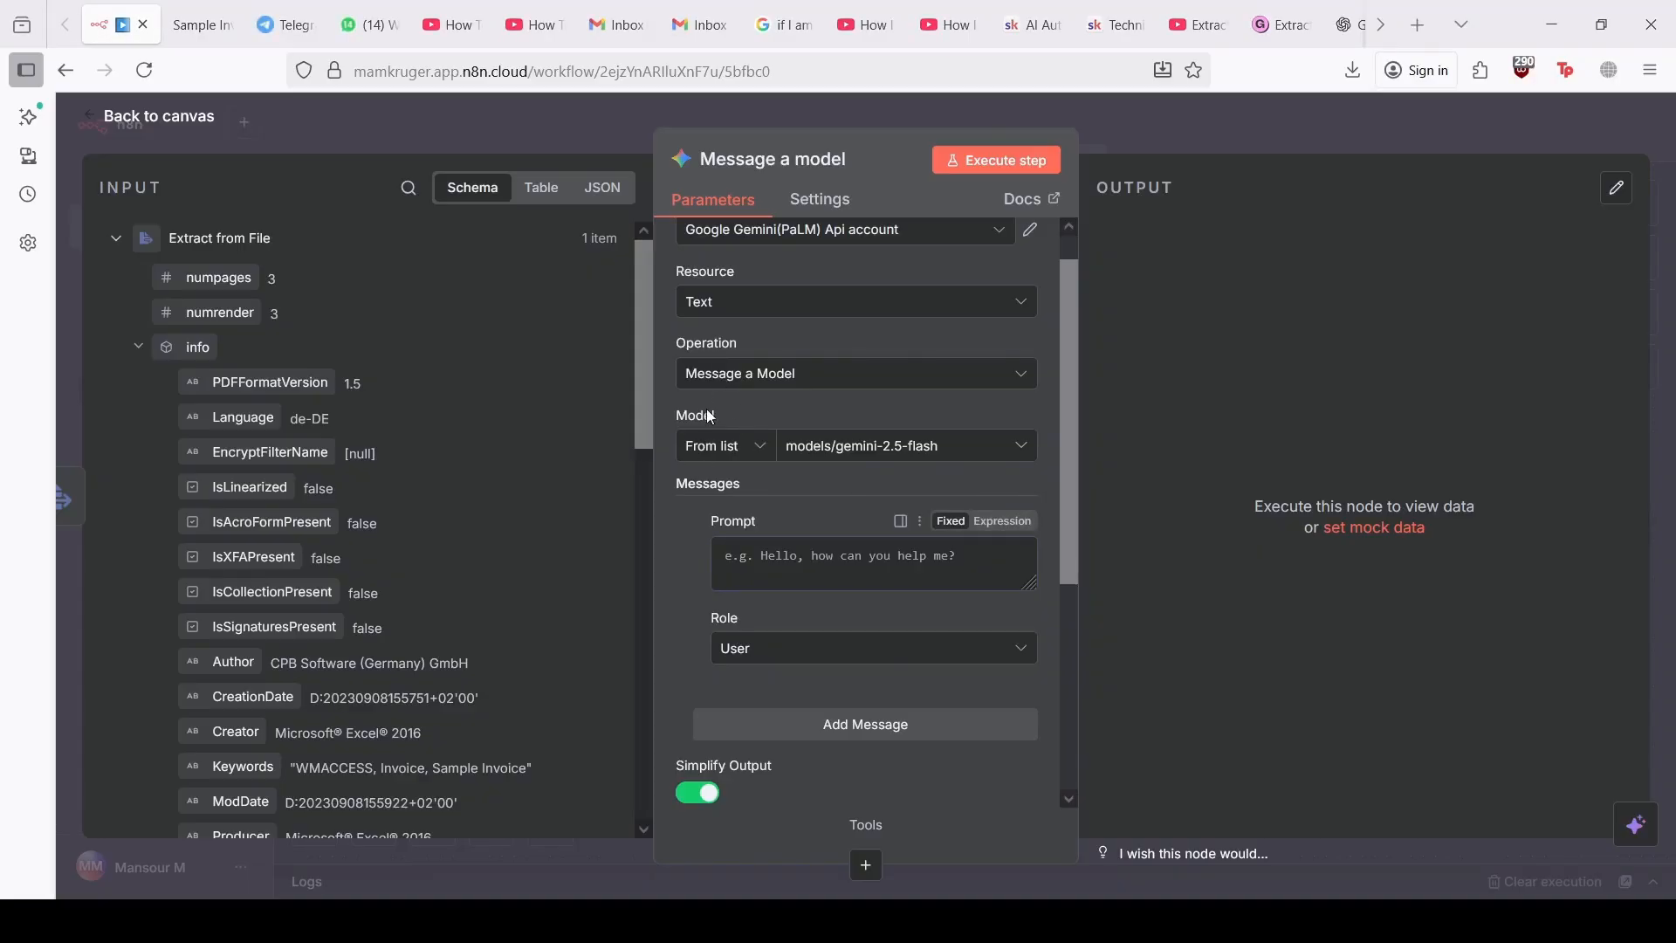
{"action": "left_click", "coordinate": [829, 552]}
{"action": "type", "text": "H"}
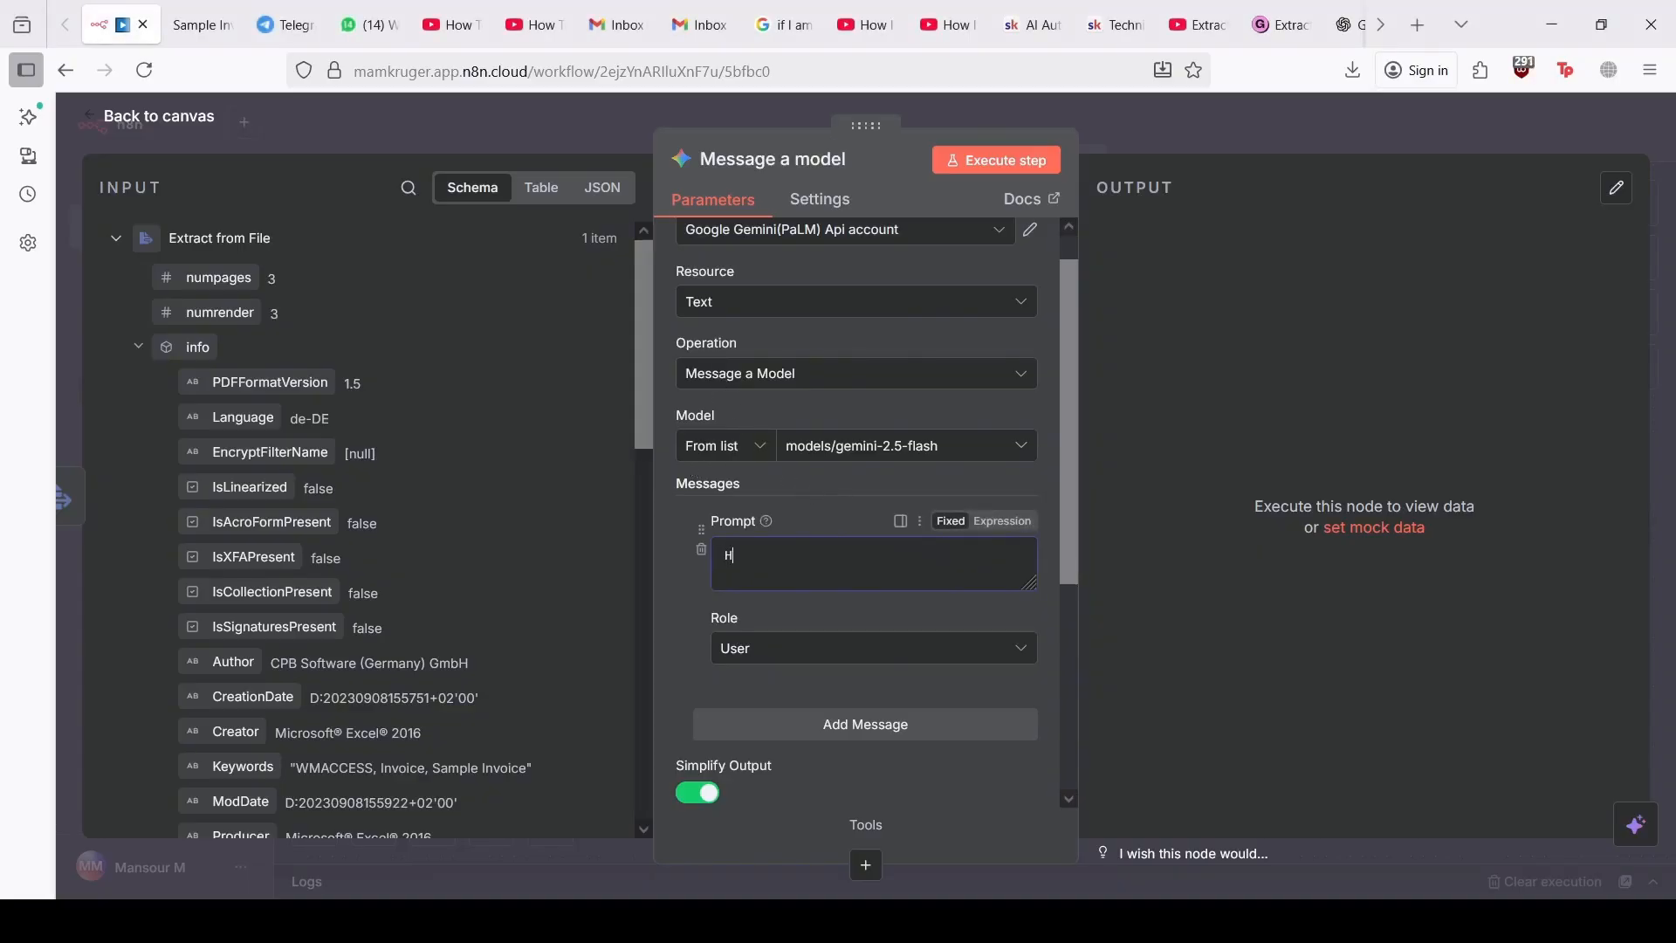
{"action": "type", "text": "ere is the document "}
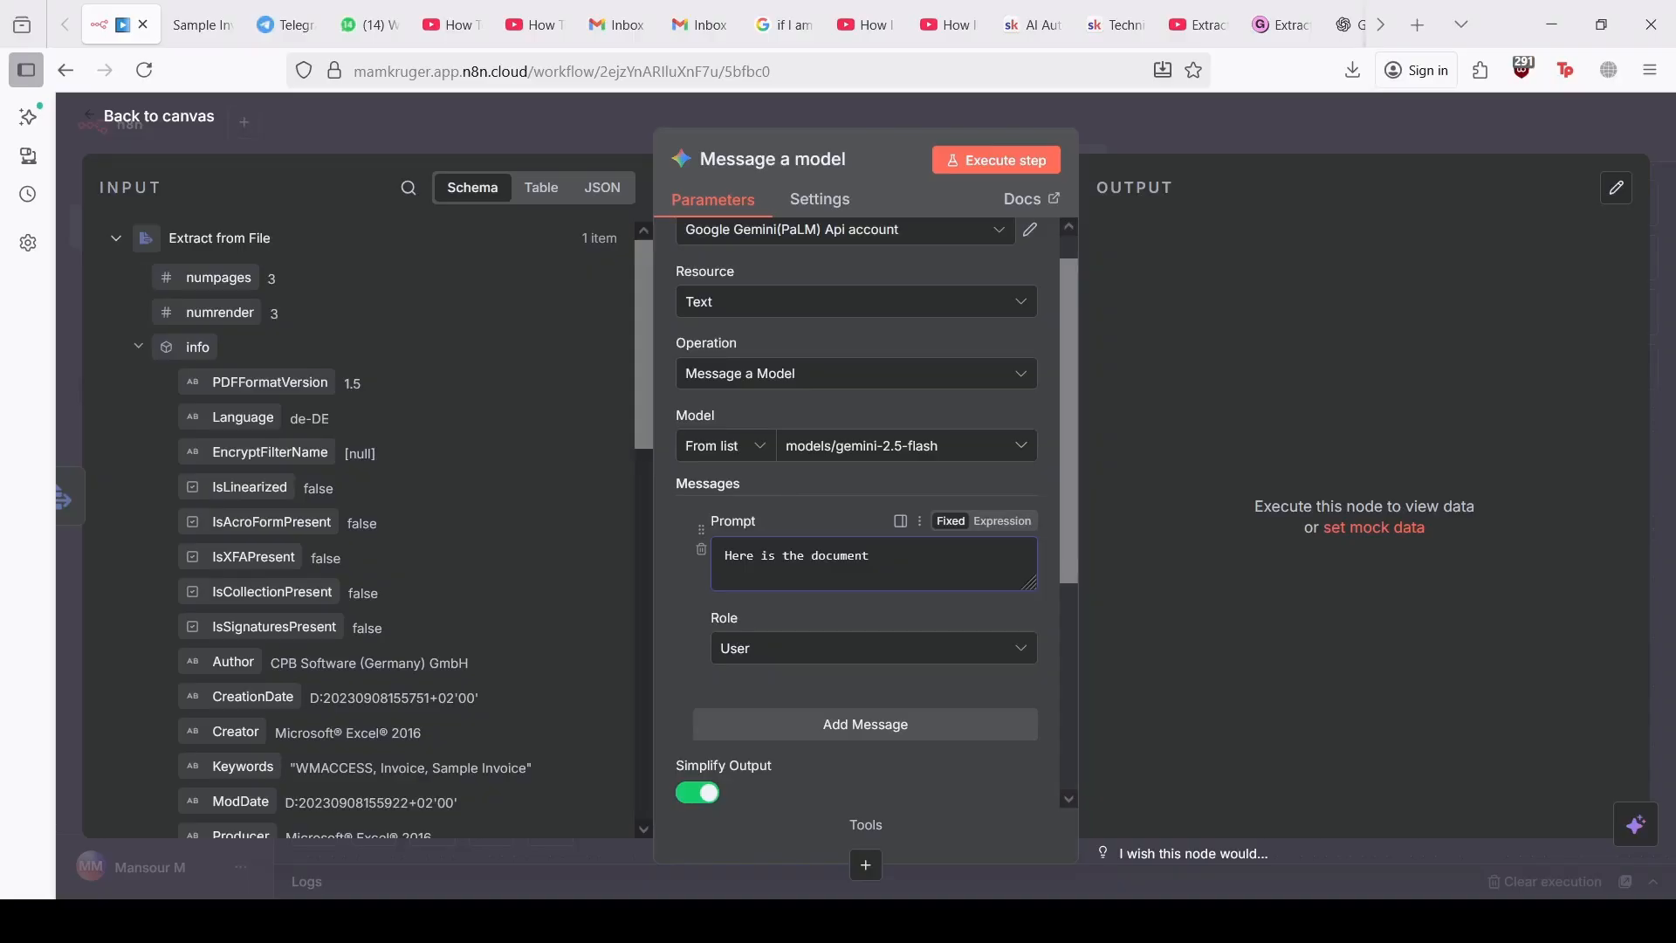
{"action": "type", "text": "you "}
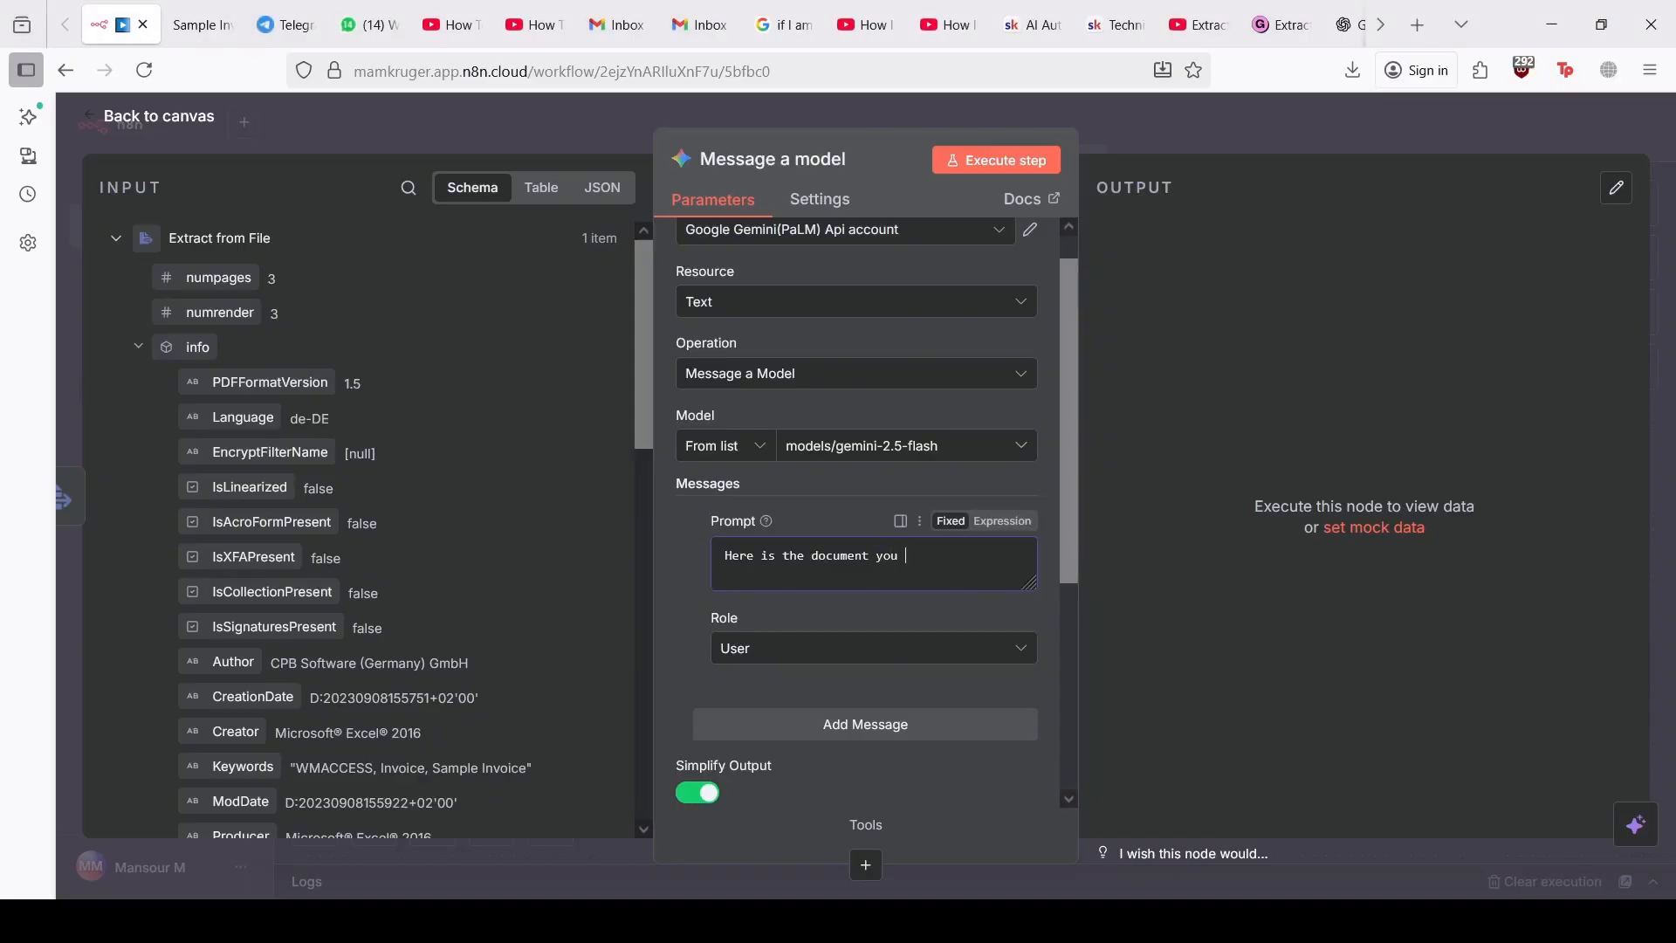
{"action": "type", "text": "need to pull data from:"}
{"action": "scroll", "coordinate": [486, 497], "scroll_direction": "down", "scroll_amount": 5}
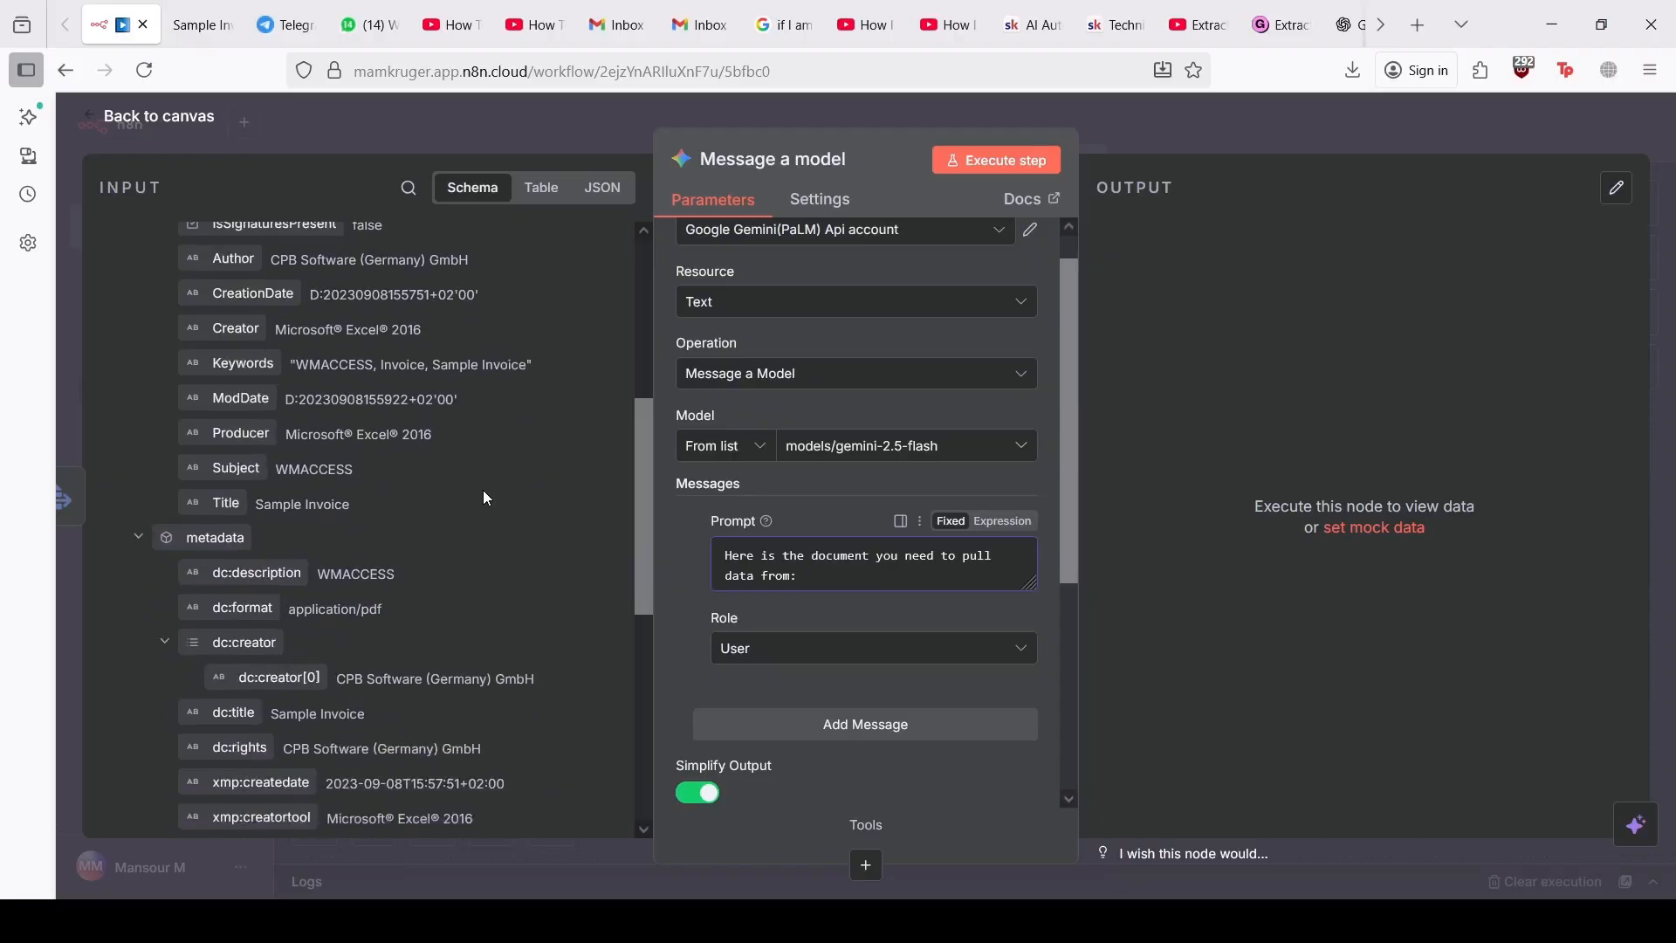
{"action": "scroll", "coordinate": [486, 498], "scroll_direction": "down", "scroll_amount": 4}
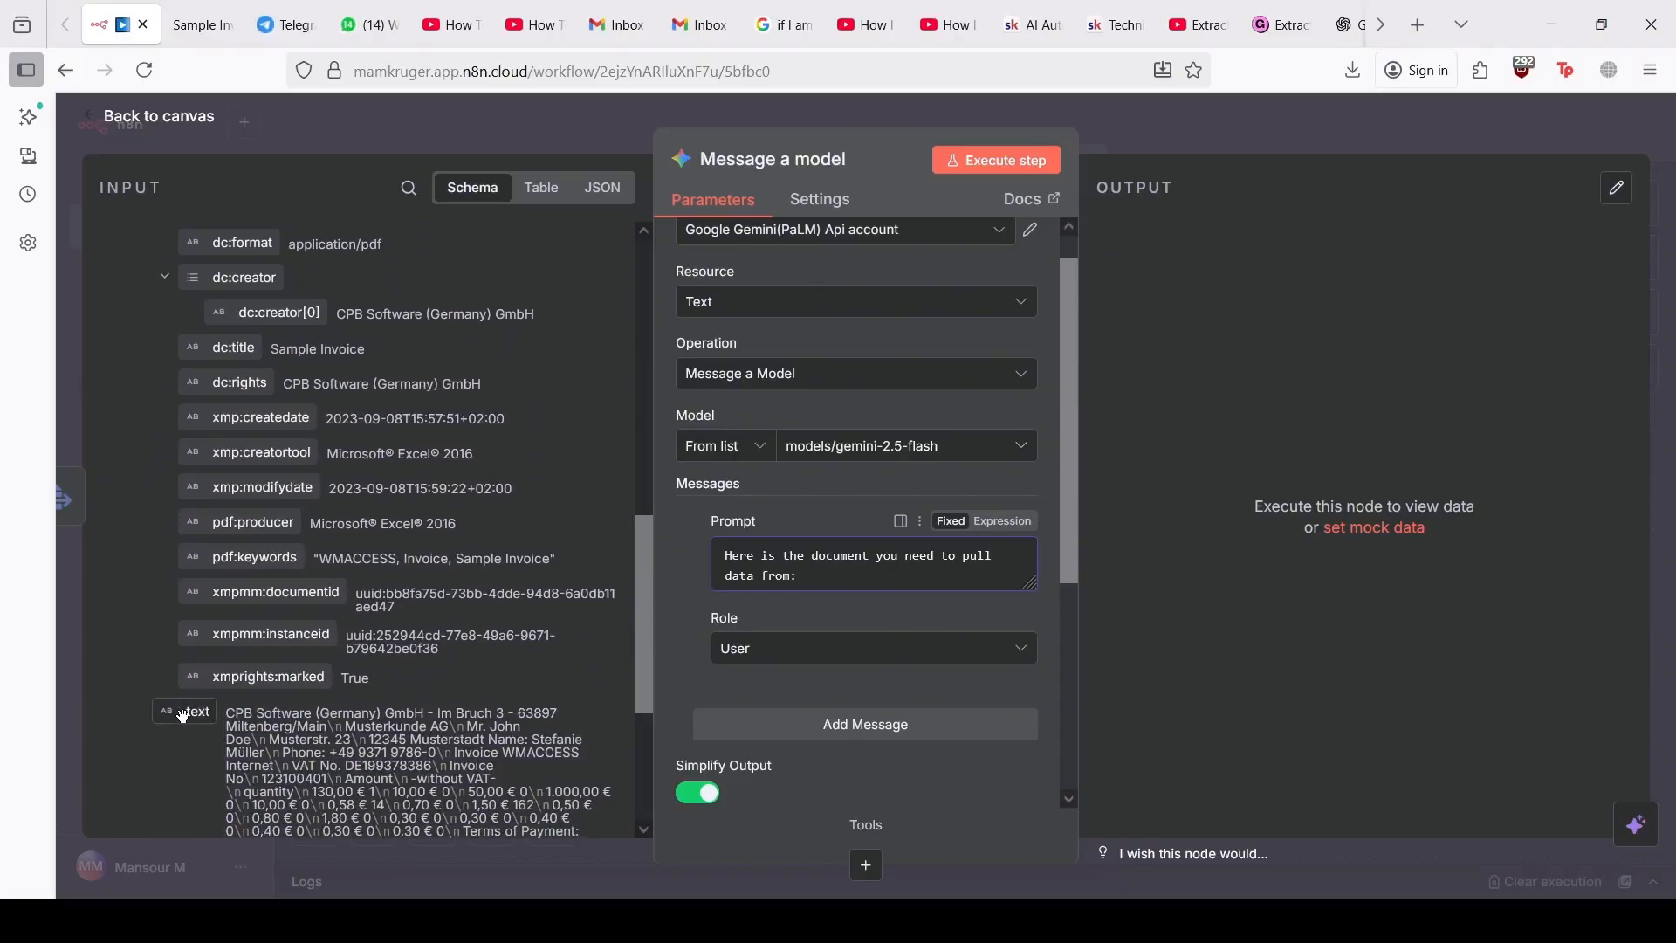
{"action": "left_click_drag", "start_coordinate": [184, 710], "coordinate": [872, 558]}
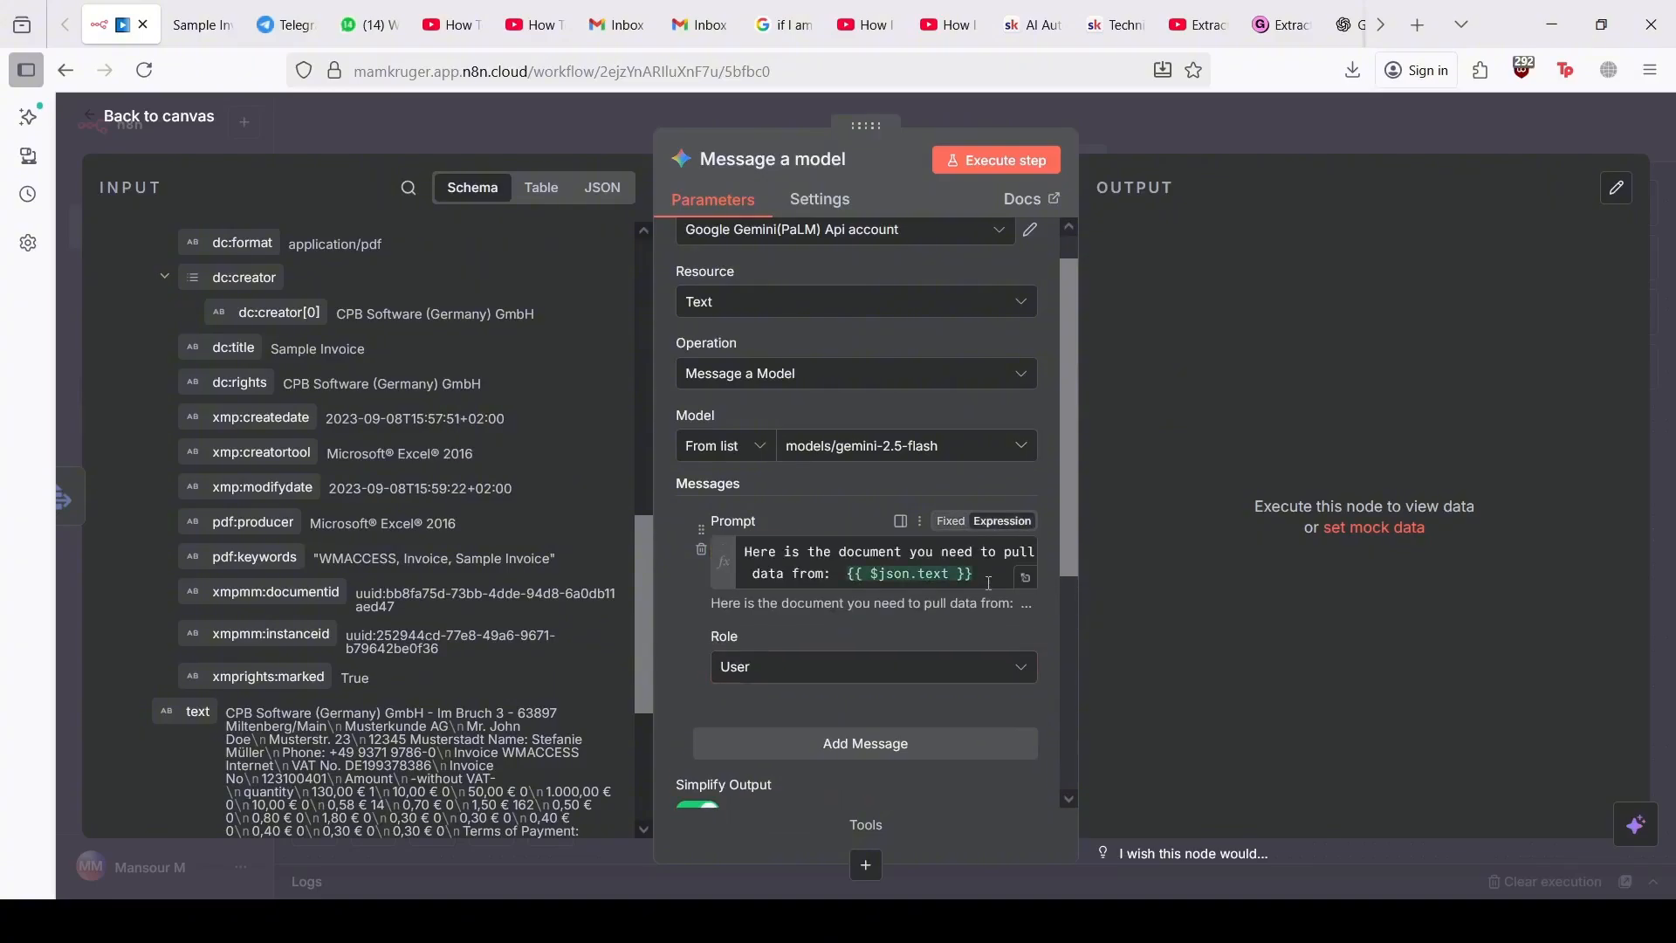
Step: Append "I want you to output this data as JSON data in the following format:" to the prompt, below the document text
{"action": "left_click", "coordinate": [1025, 576]}
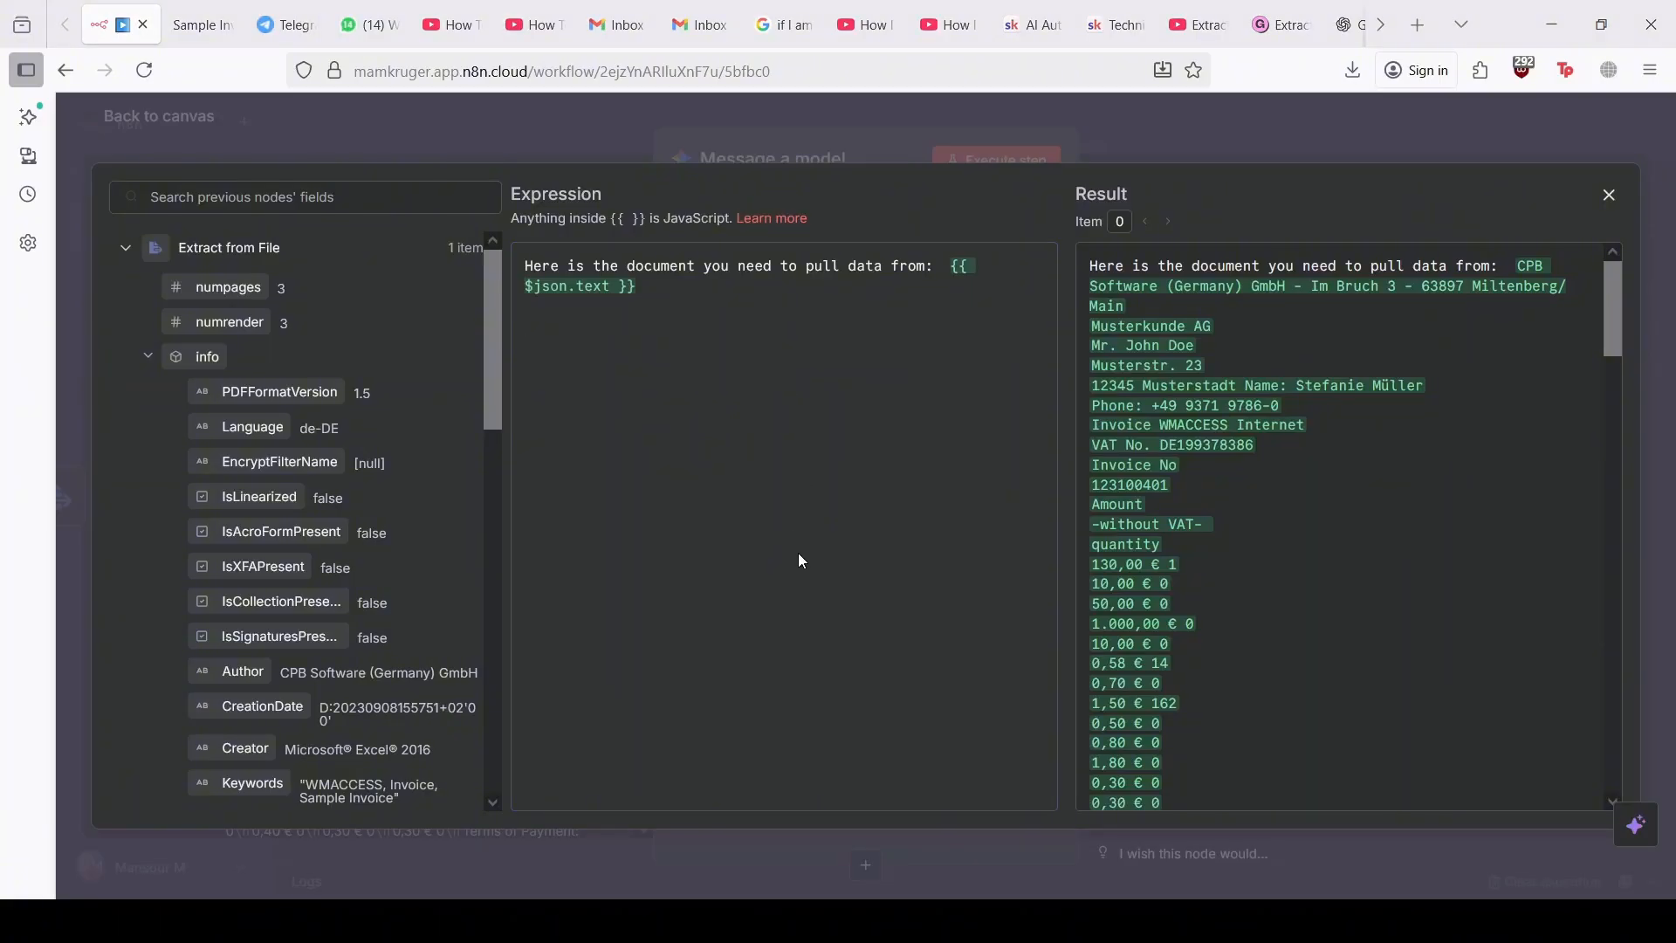
{"action": "type", "text": "I wan"}
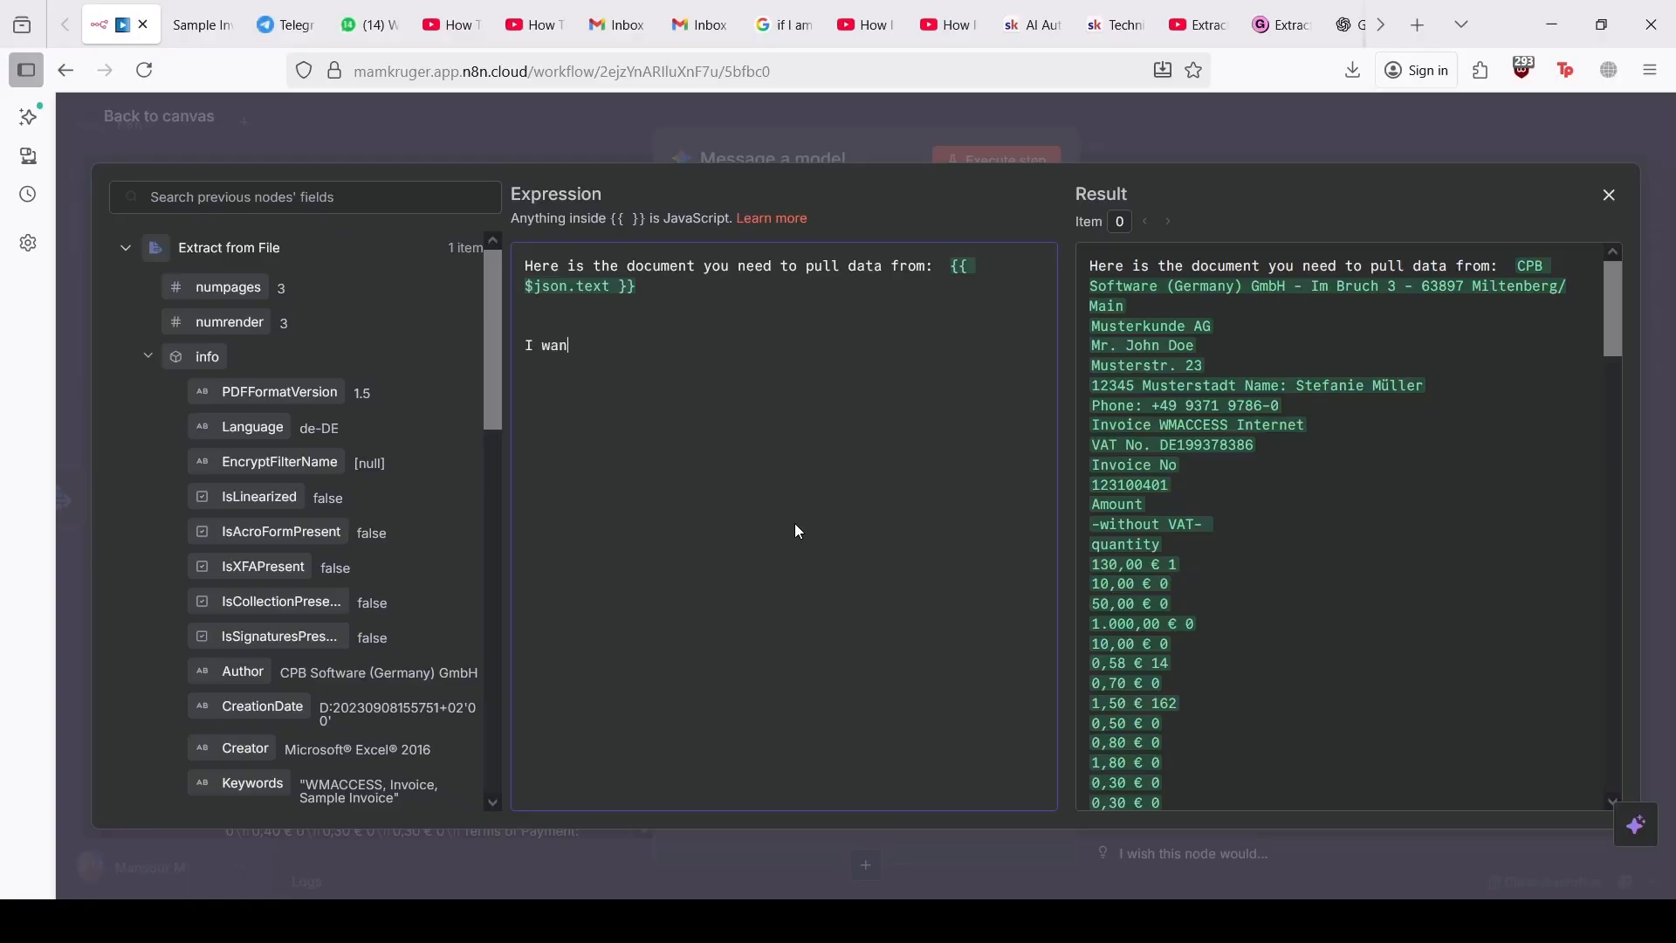
{"action": "type", "text": "t you to output "}
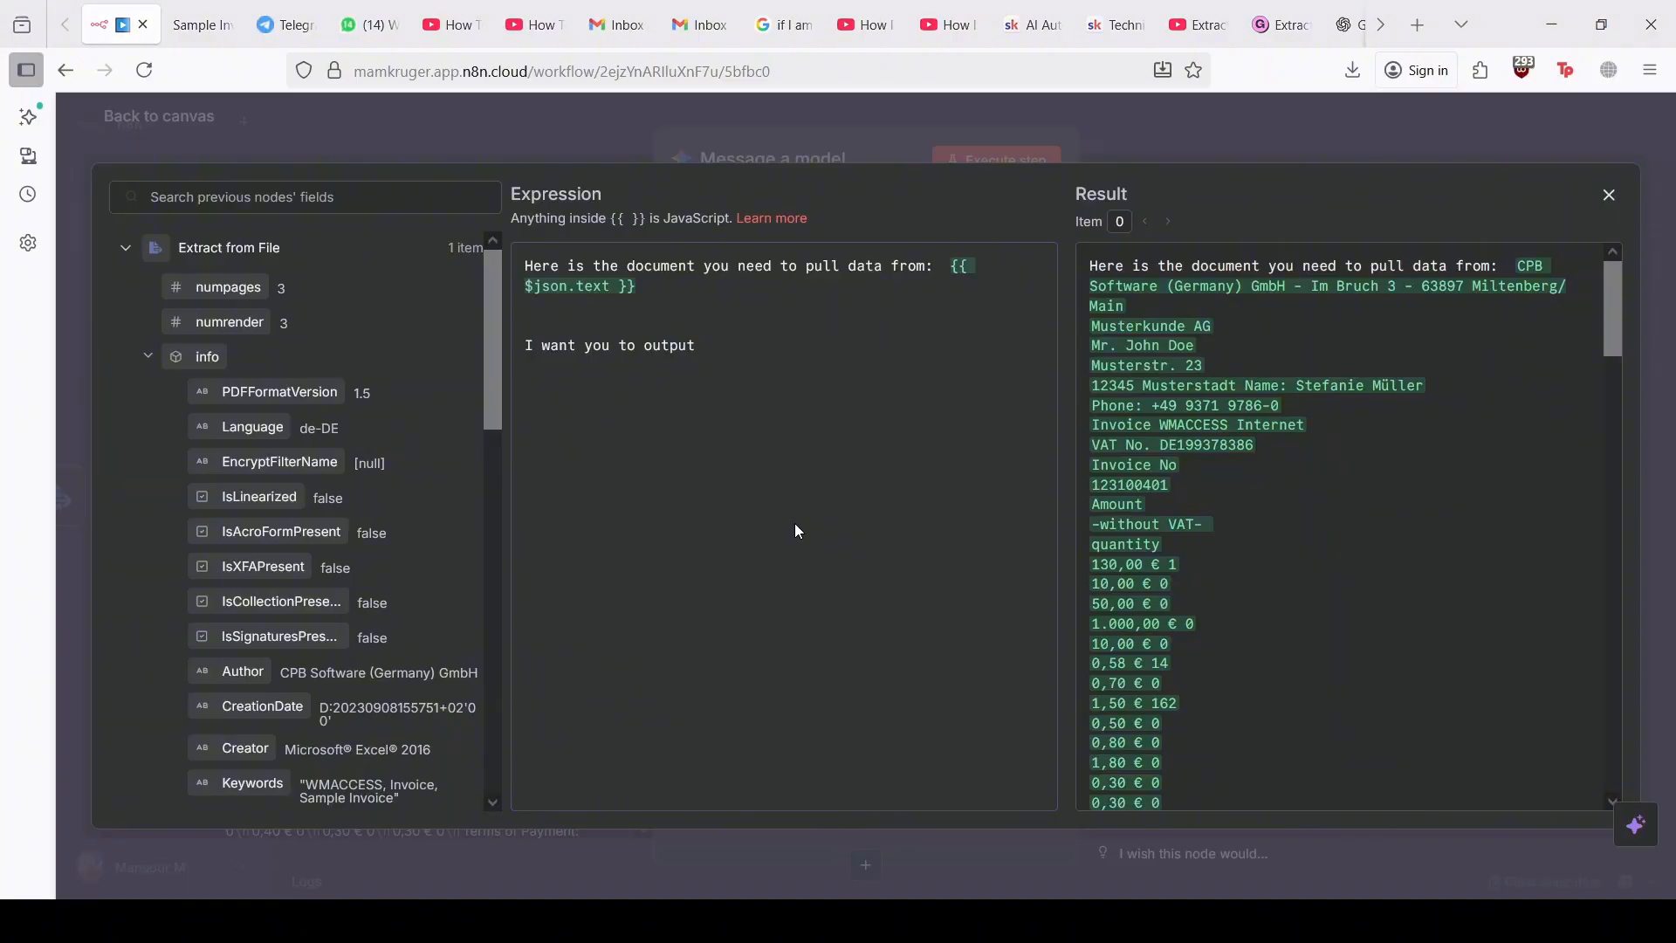
{"action": "type", "text": "this data"}
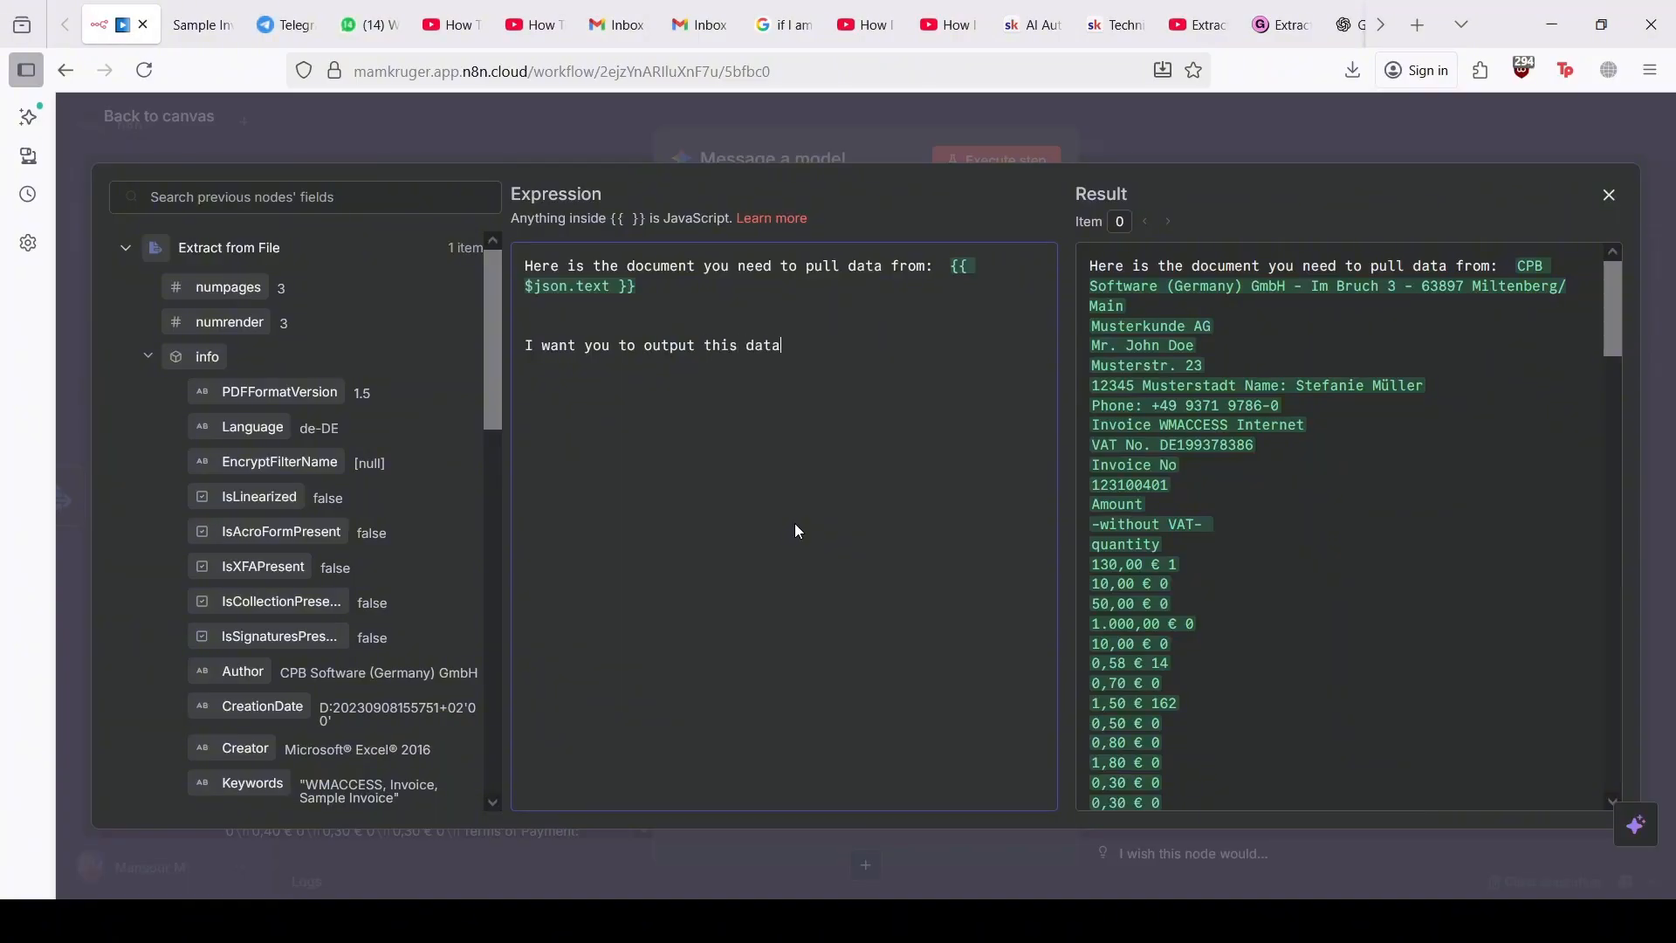
{"action": "type", "text": " as JSON data in the followin"}
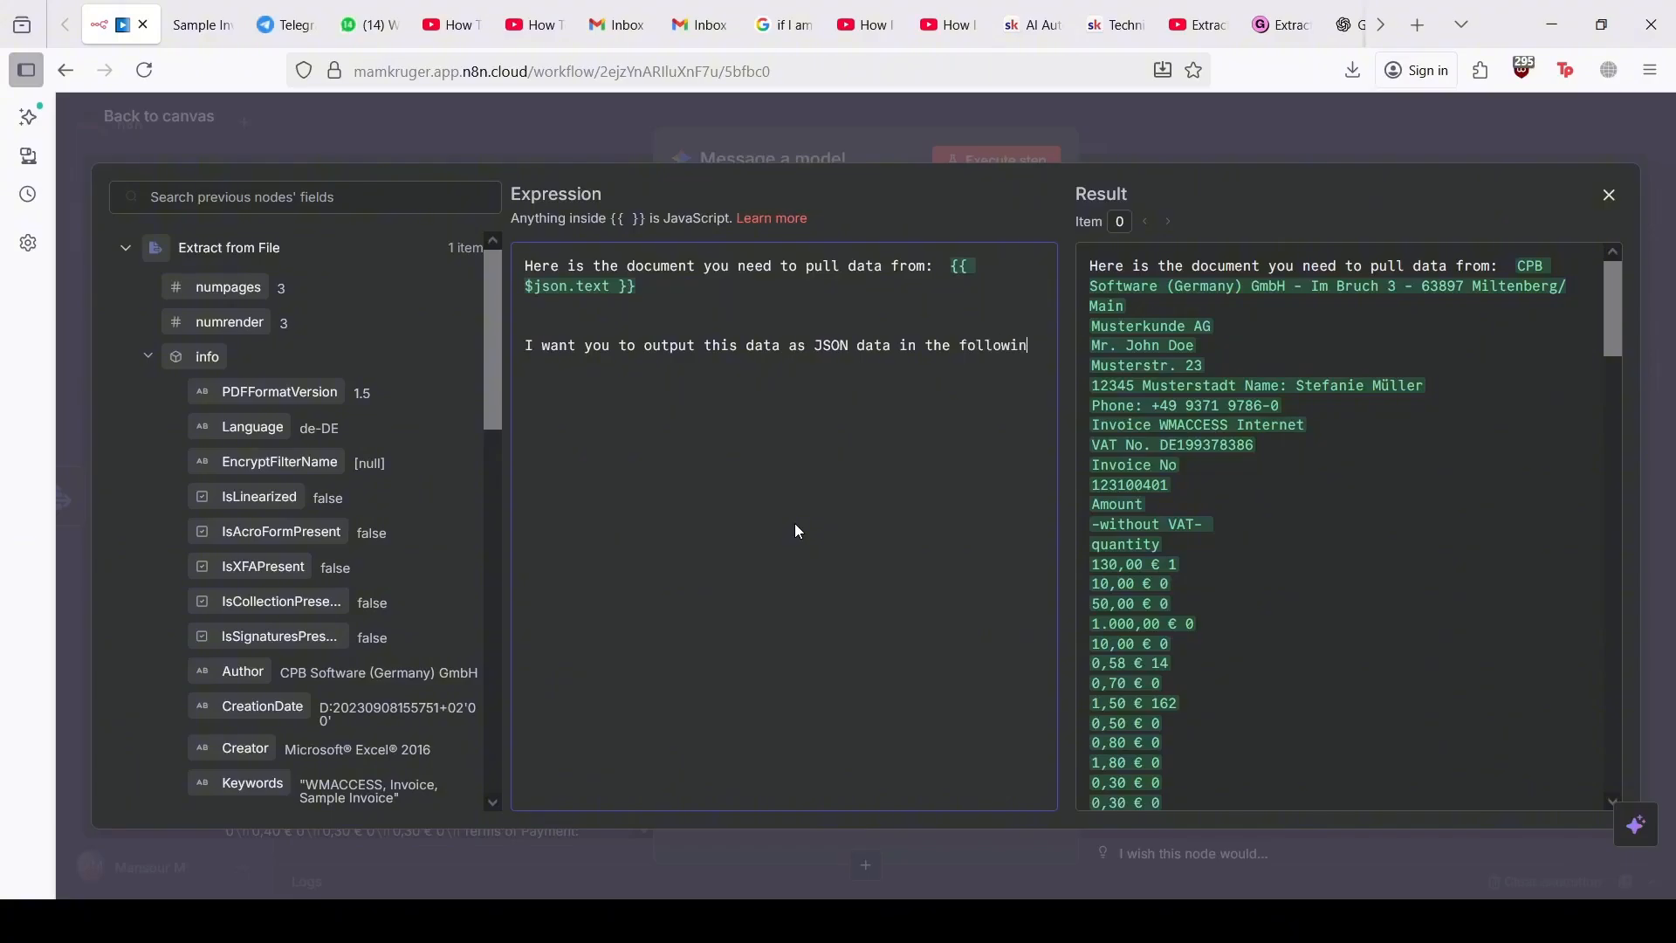
{"action": "type", "text": "g format:"}
Step: Switch to the ChatGPT conversation and send the request "generate a JSON data example for receipts"
{"action": "left_click", "coordinate": [1350, 9]}
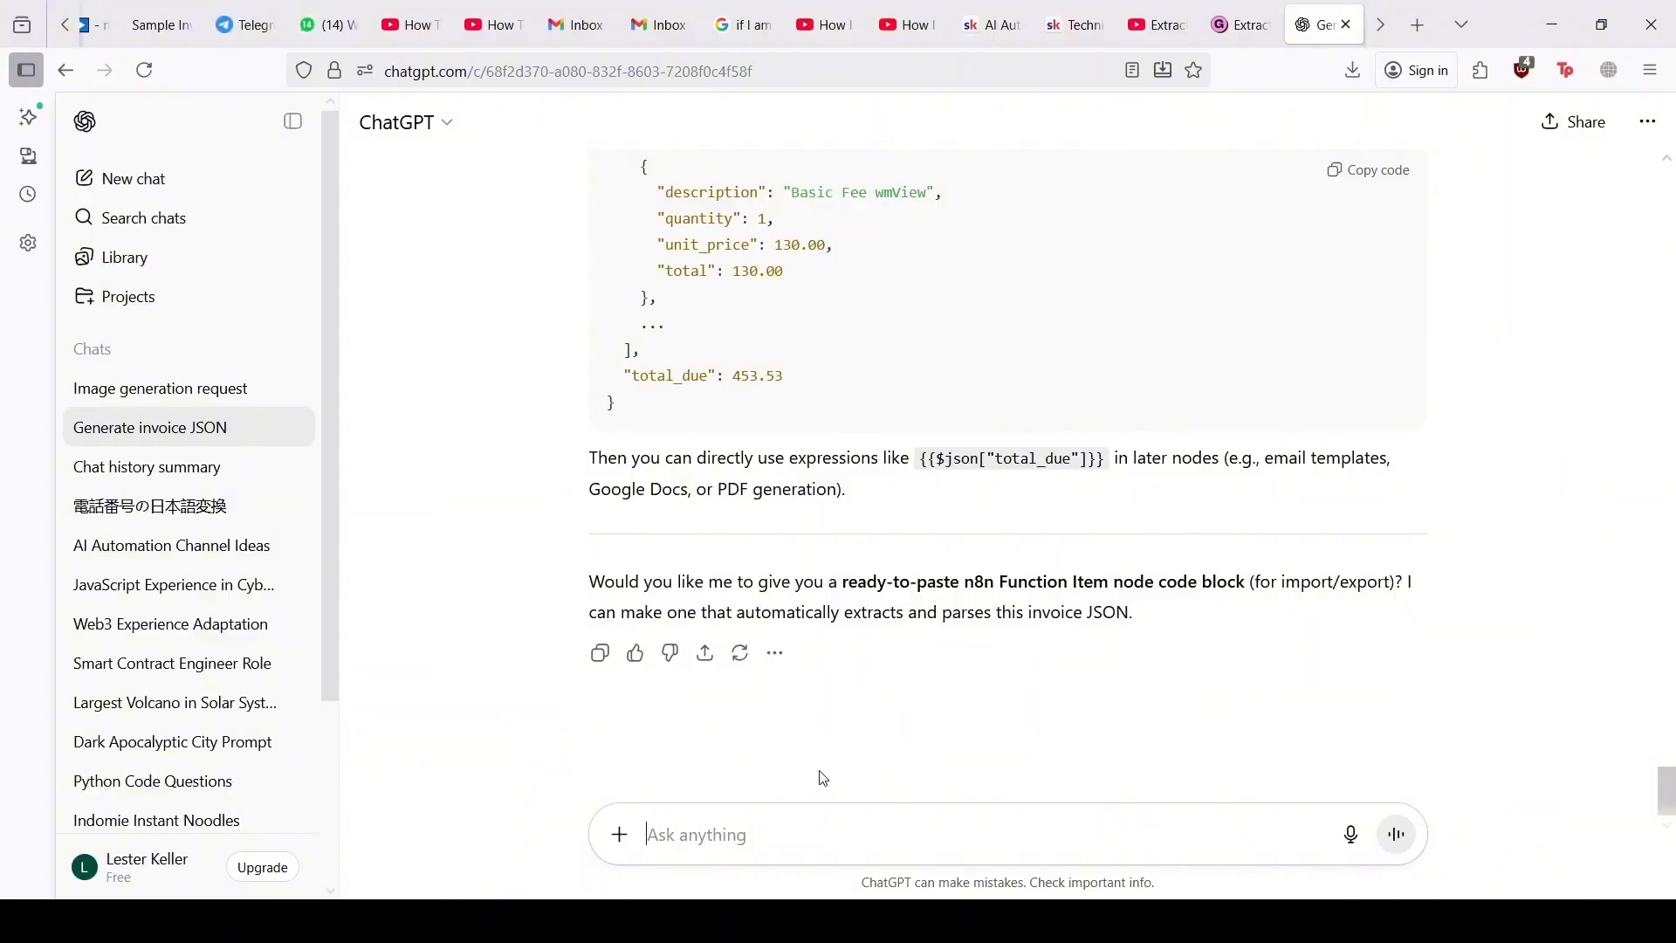
{"action": "type", "text": "ge"}
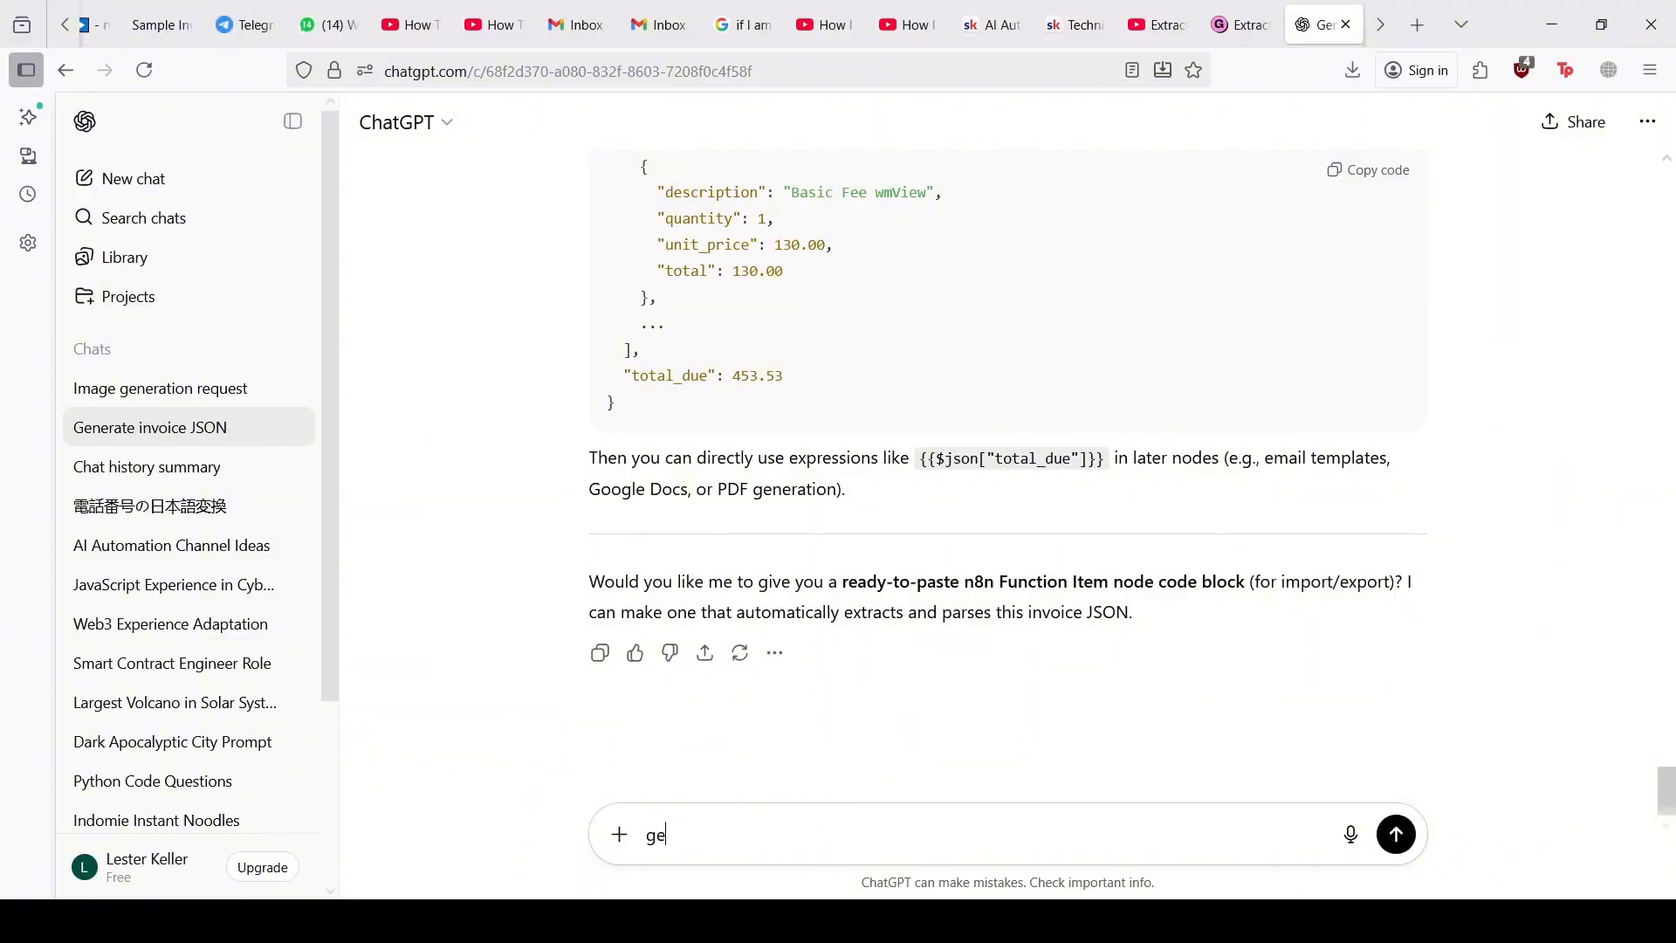
{"action": "type", "text": "nerate an"}
{"action": "key", "text": "BackSpace"}
{"action": "type", "text": "JSON data example "}
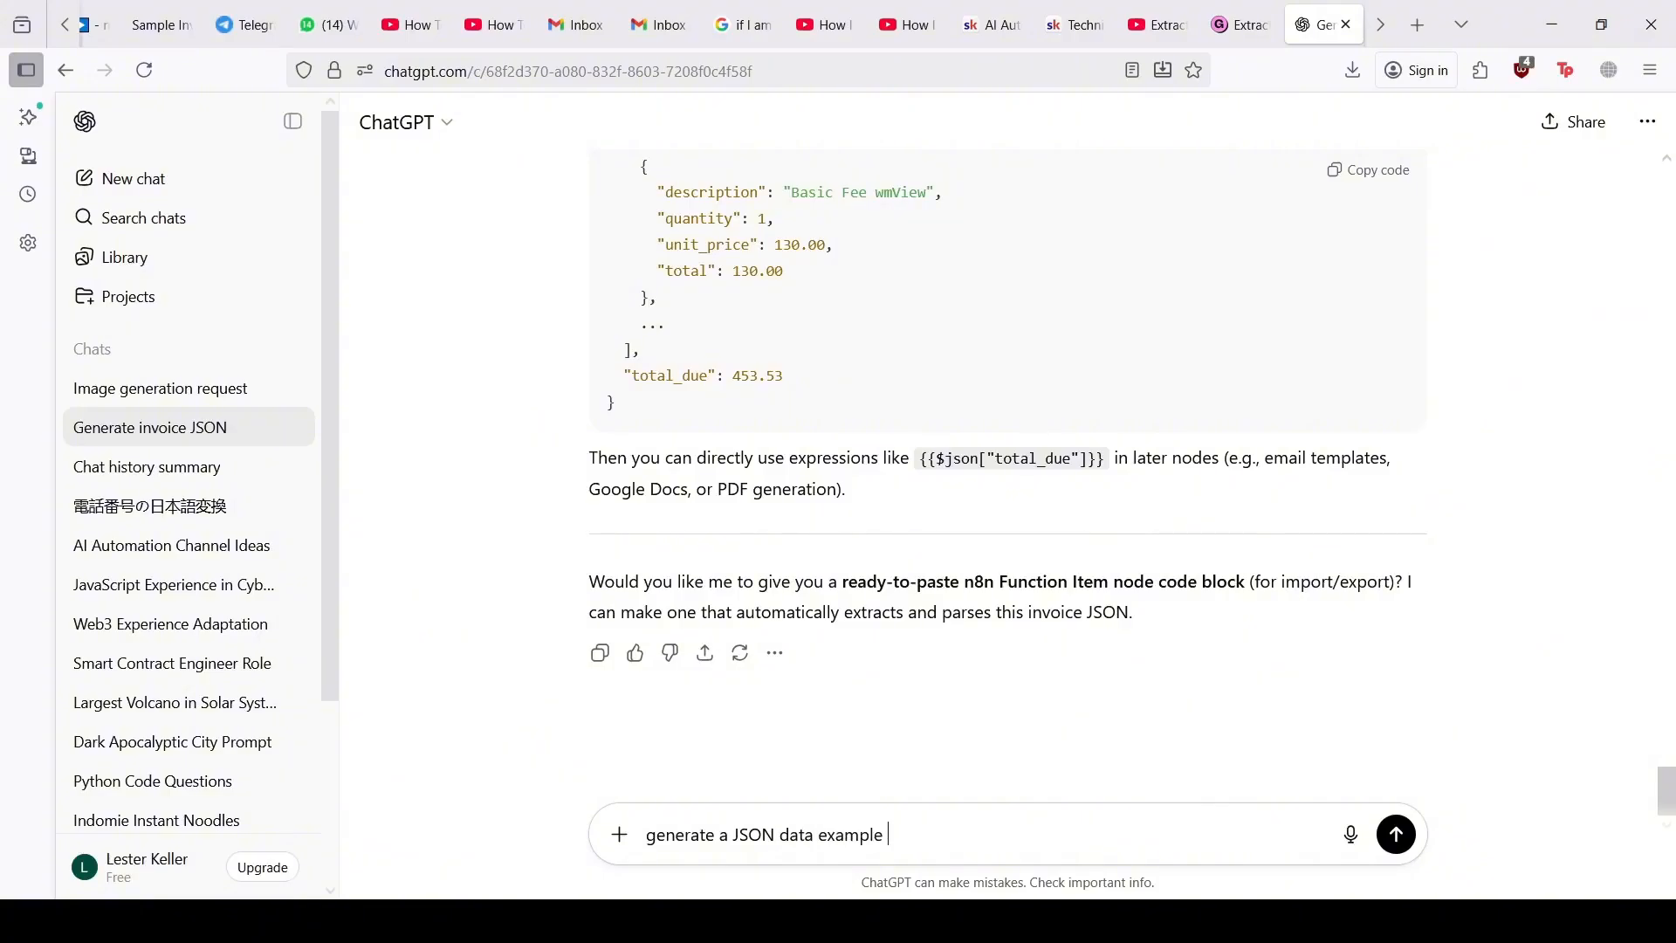
{"action": "type", "text": "for receip"}
{"action": "key", "text": "BackSpace"}
{"action": "type", "text": "ipts"}
{"action": "key", "text": "Return"}
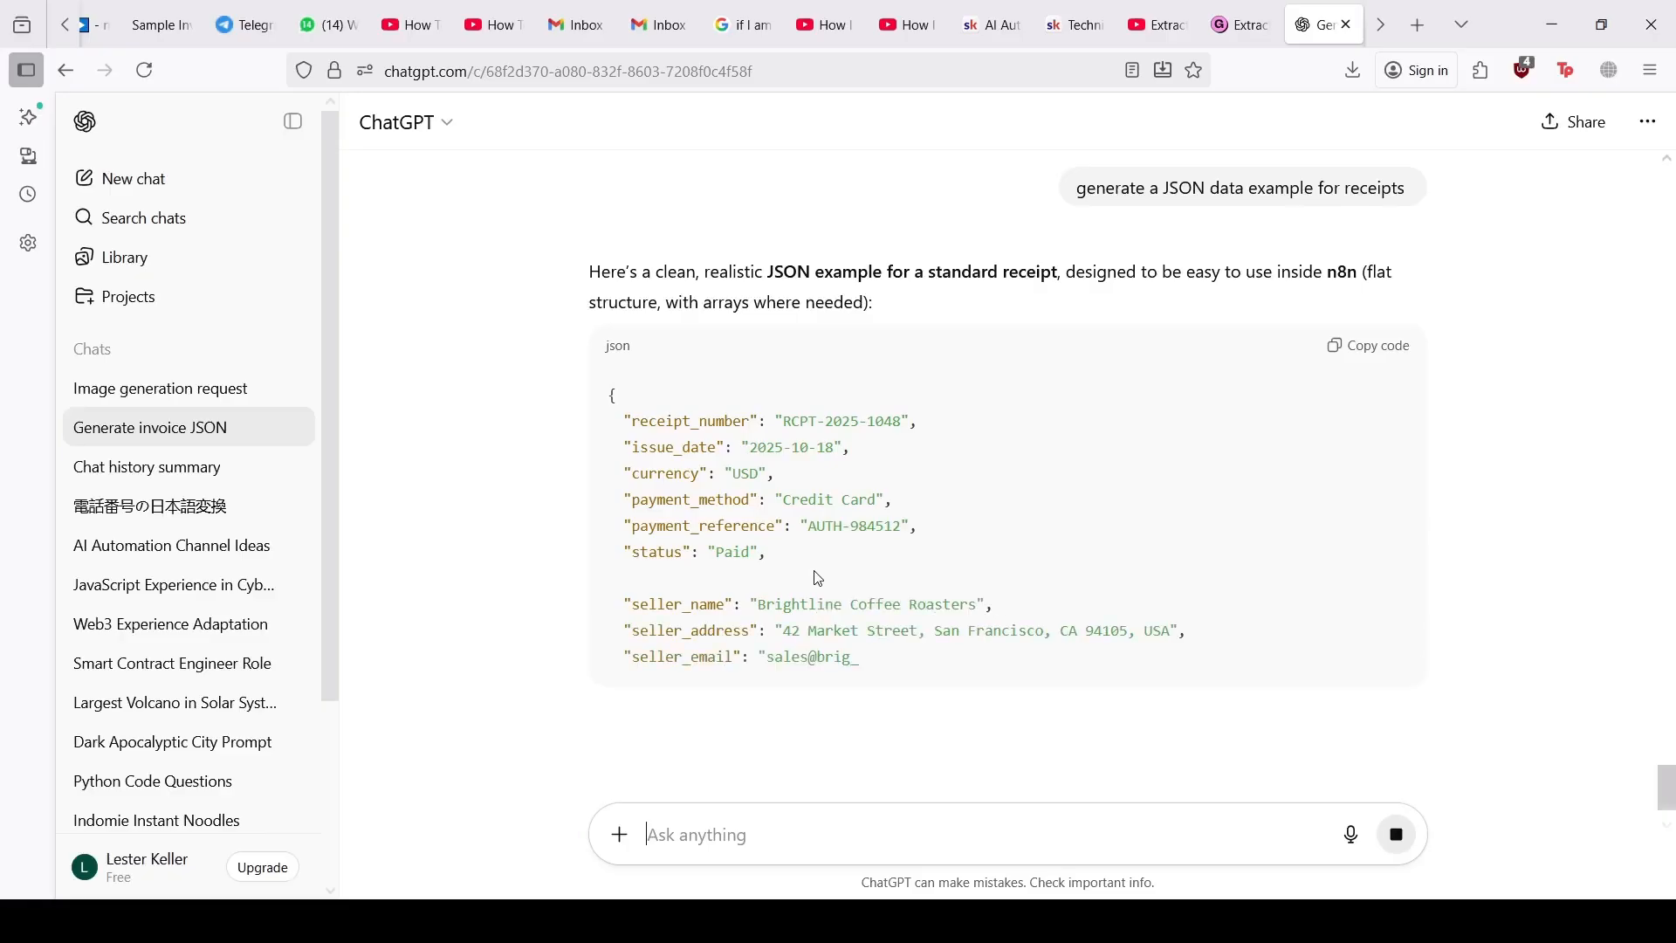
Step: Compare the fields of the generated receipt JSON with the header details in the sample invoice PDF
{"action": "scroll", "coordinate": [817, 576], "scroll_direction": "down", "scroll_amount": 2}
{"action": "scroll", "coordinate": [818, 576], "scroll_direction": "down", "scroll_amount": 2}
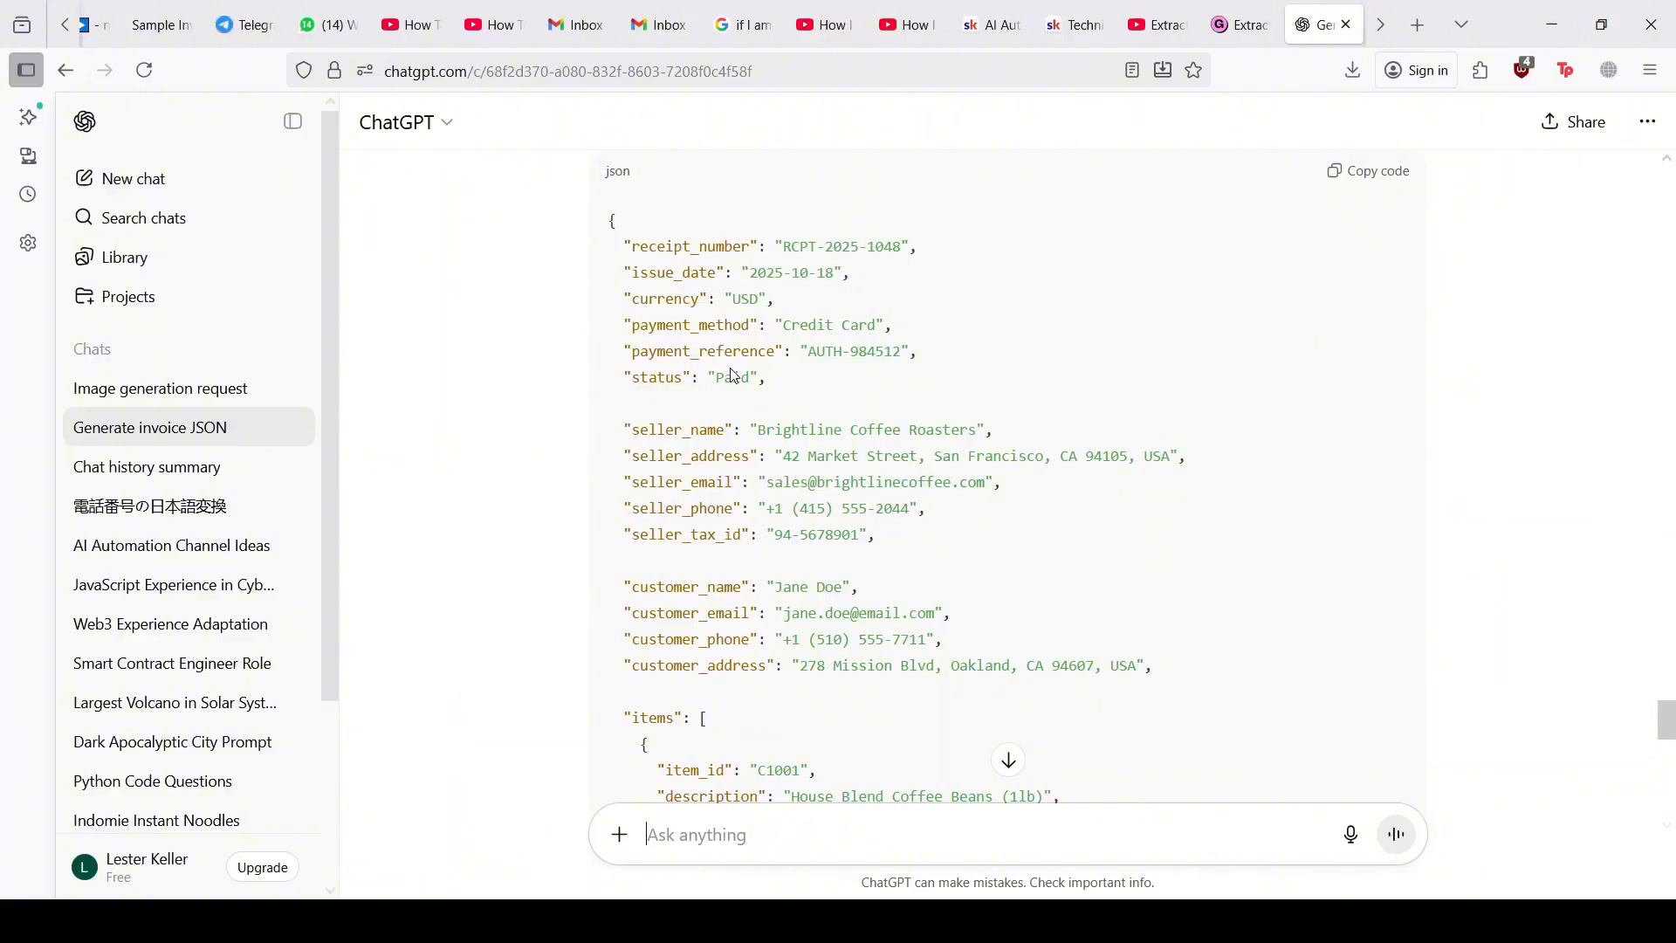
{"action": "scroll", "coordinate": [731, 375], "scroll_direction": "down", "scroll_amount": 1}
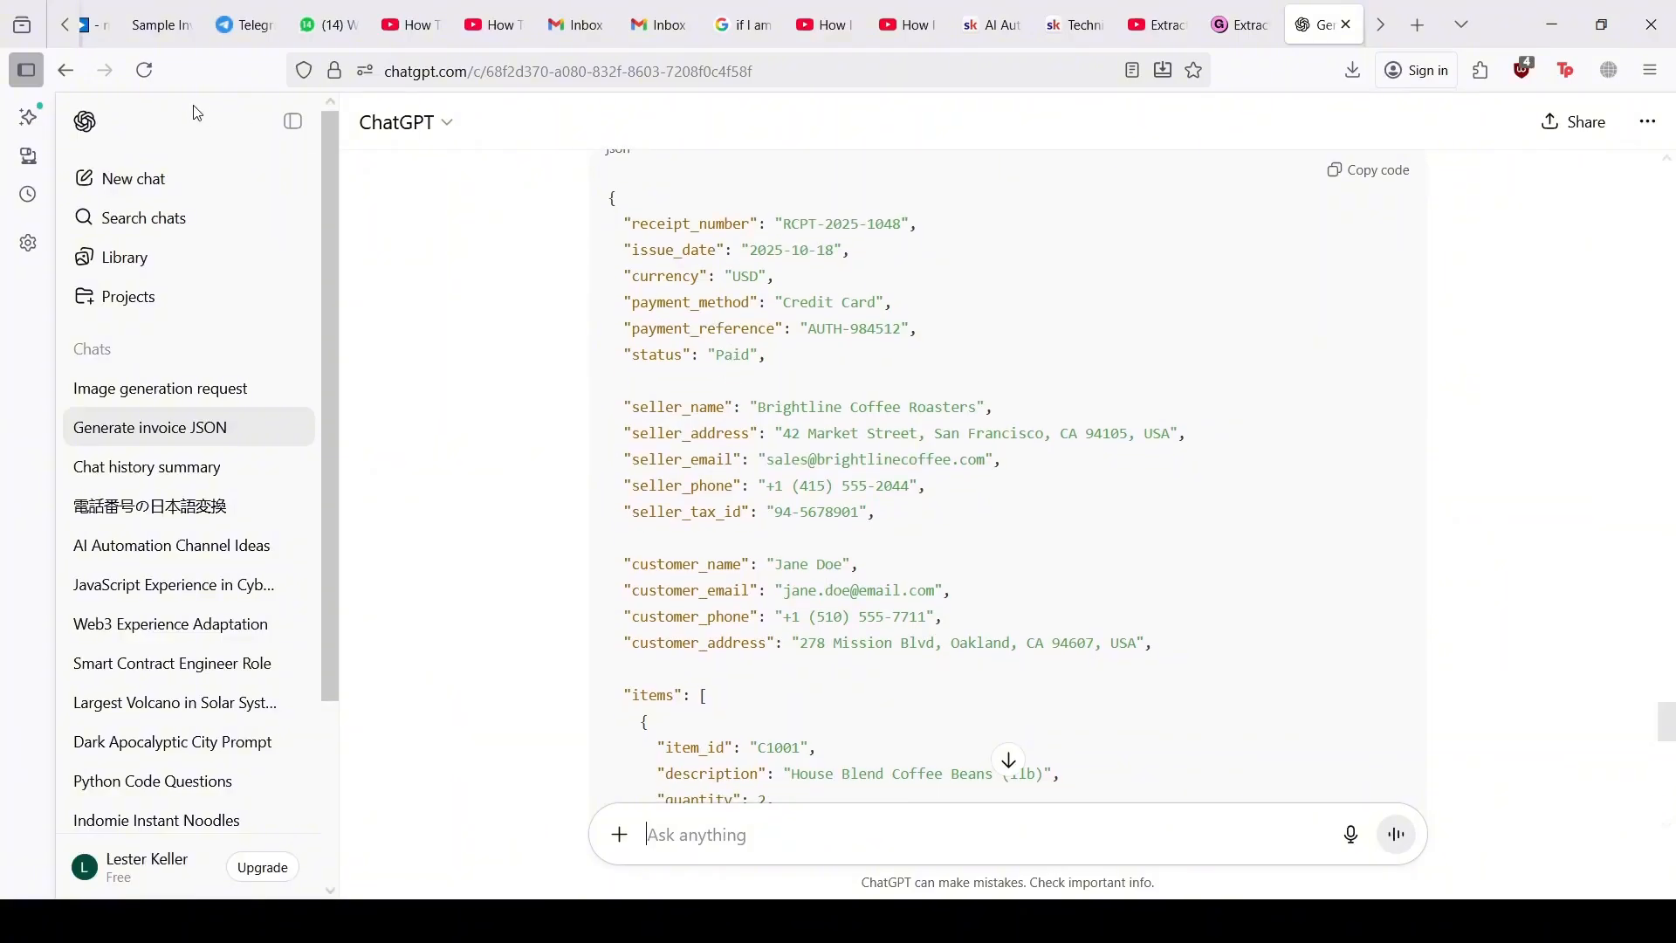
{"action": "left_click", "coordinate": [162, 24]}
{"action": "scroll", "coordinate": [521, 481], "scroll_direction": "down", "scroll_amount": 1}
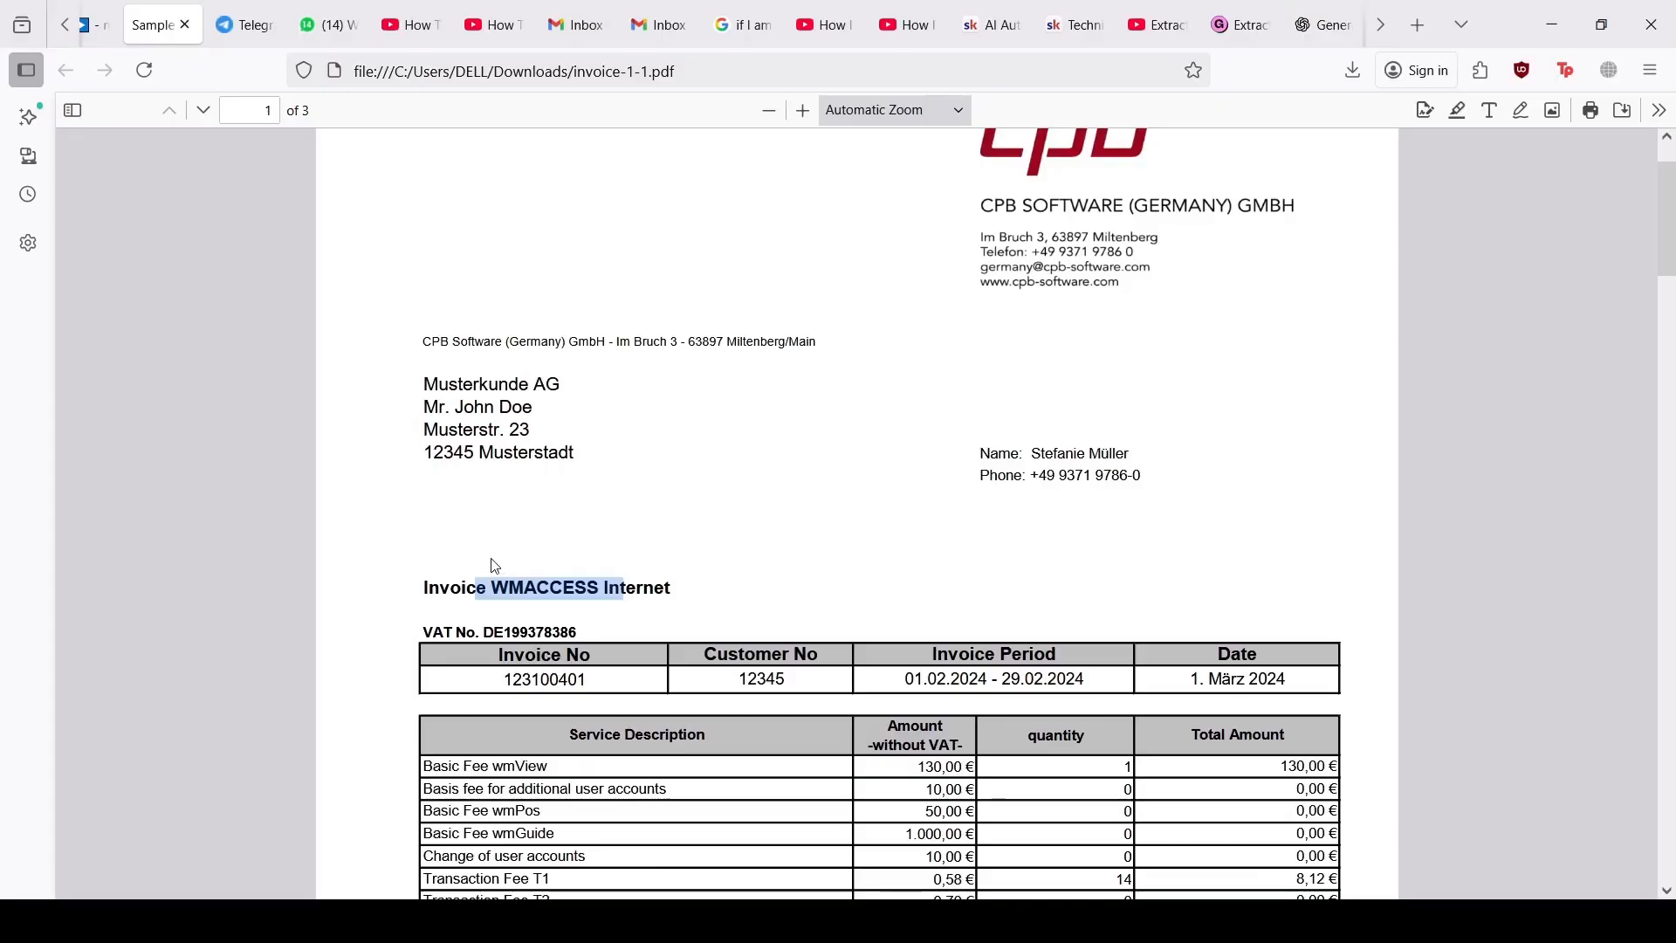
{"action": "triple_click", "coordinate": [489, 587]}
{"action": "left_click", "coordinate": [843, 590]}
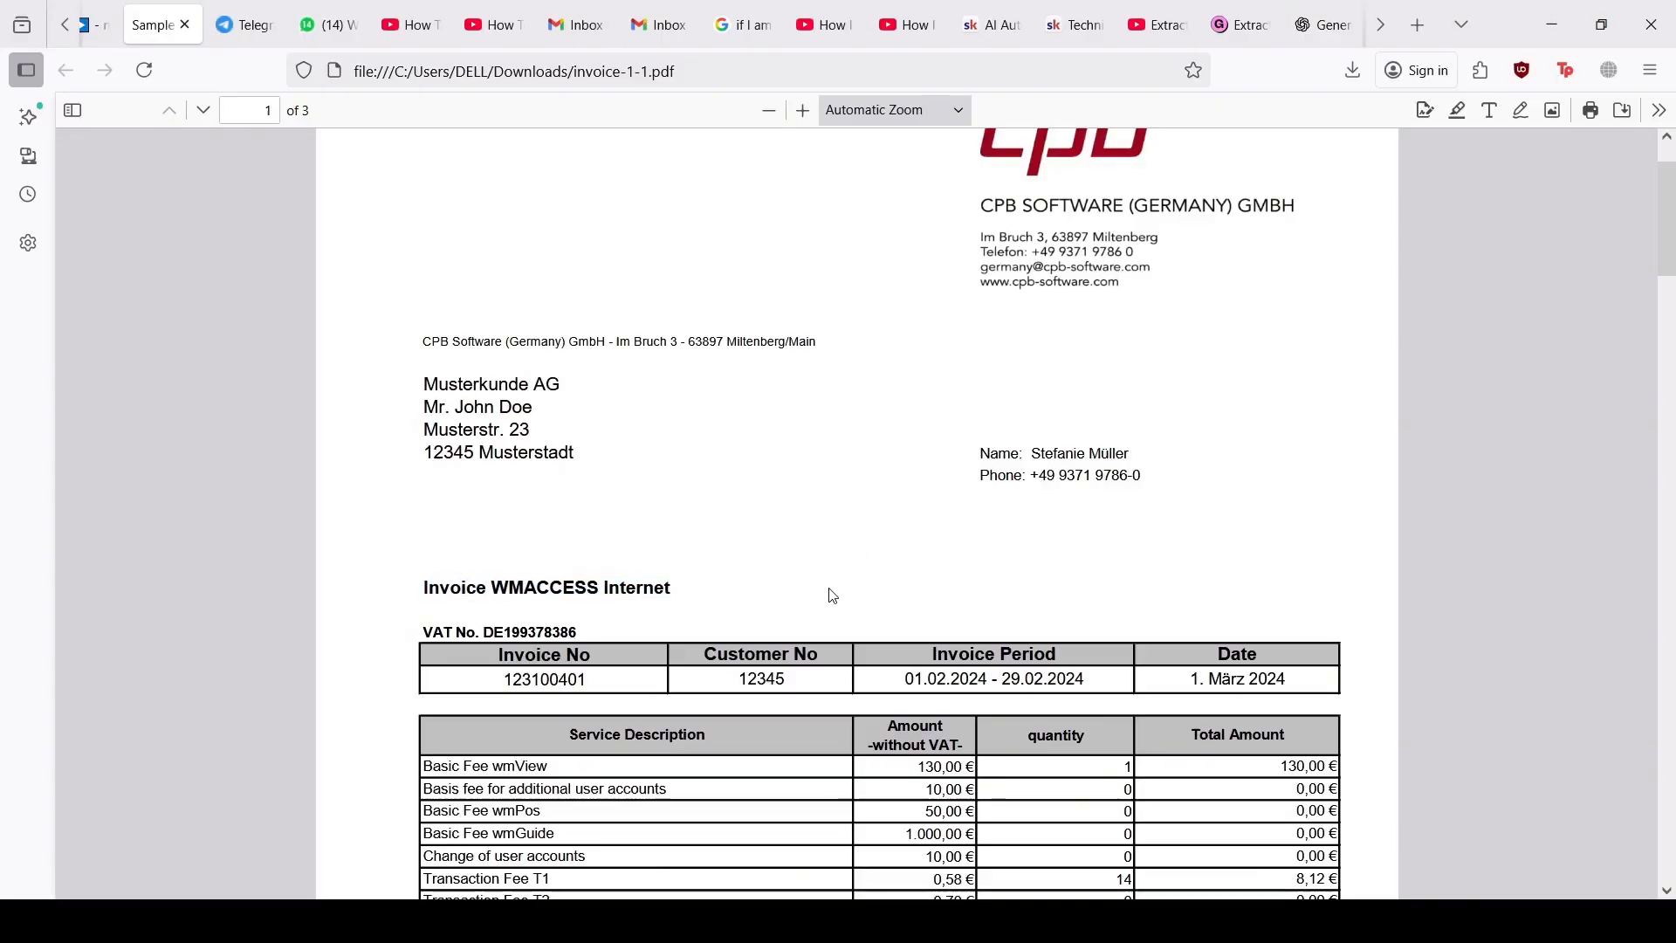
Step: Return to ChatGPT and send the reworded request "generate a JSON data example for invoices", reusing the receipts prompt
{"action": "left_click", "coordinate": [1324, 24]}
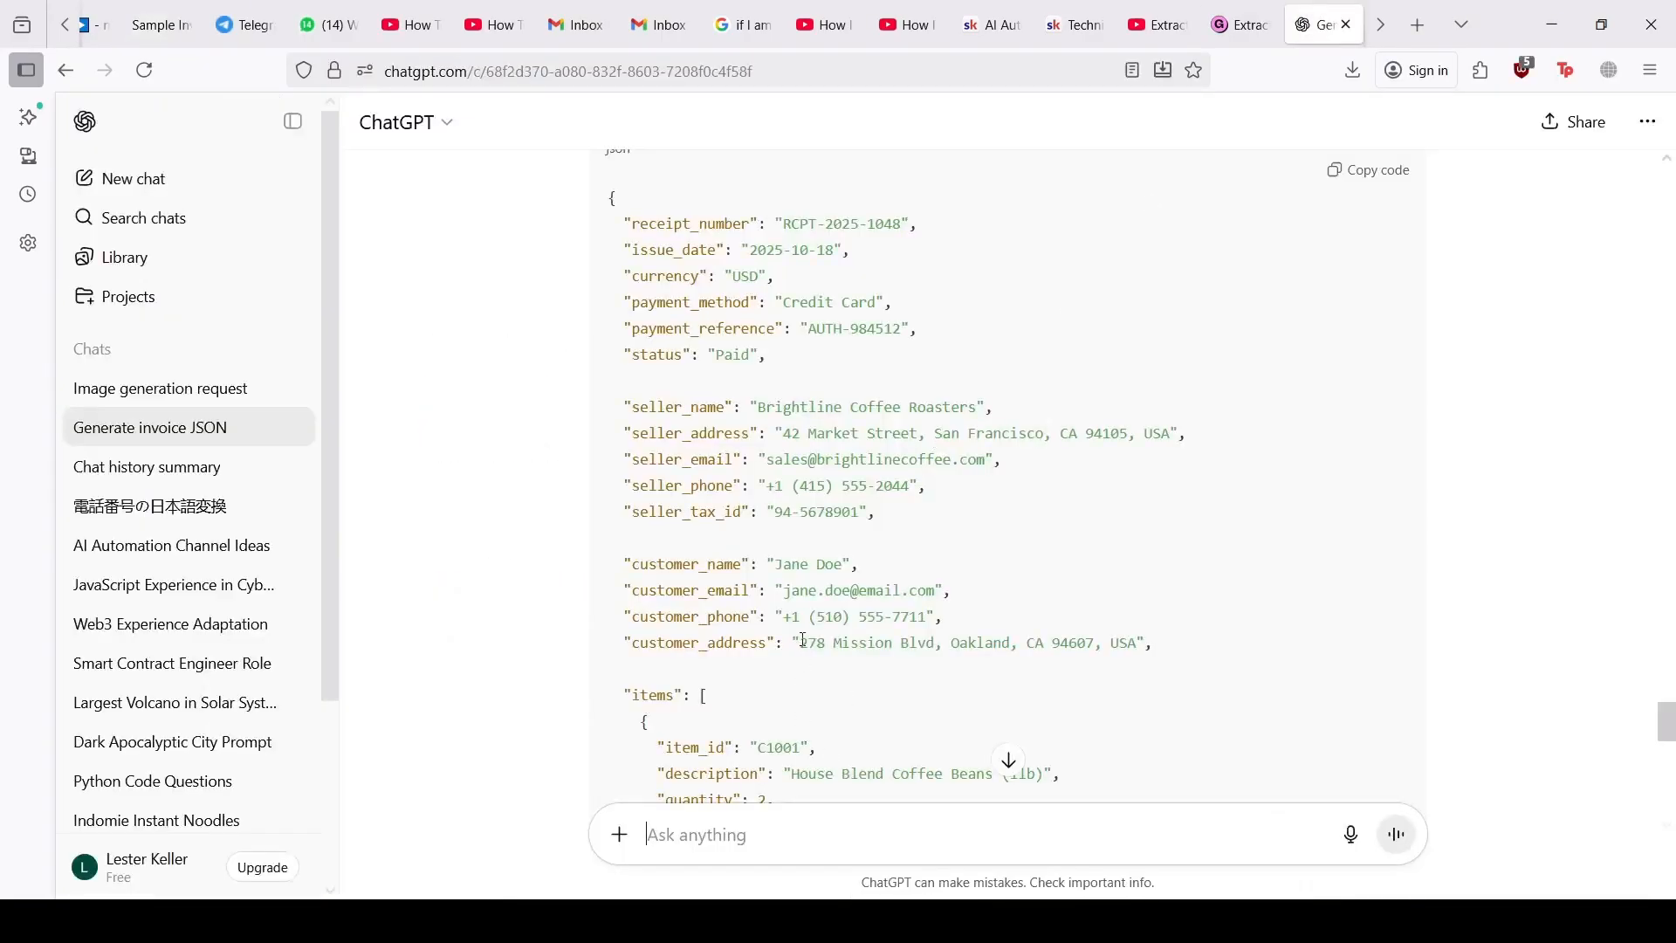
{"action": "scroll", "coordinate": [805, 603], "scroll_direction": "up", "scroll_amount": 6}
{"action": "triple_click", "coordinate": [1203, 524]}
{"action": "key", "text": "ctrl+c"}
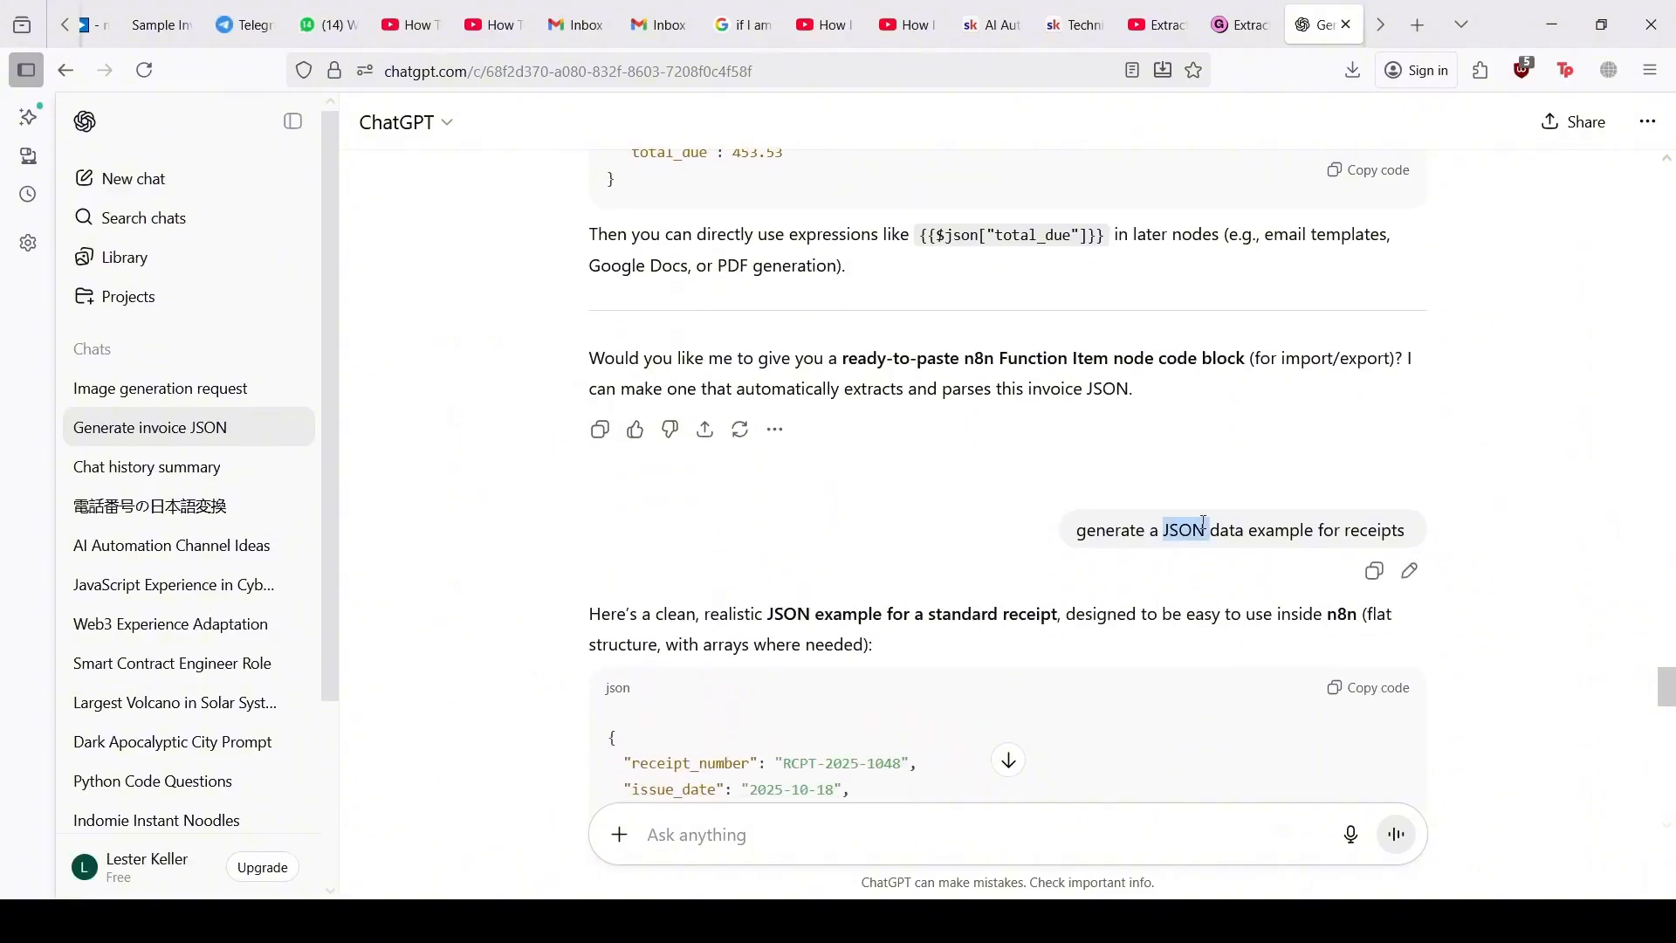
{"action": "scroll", "coordinate": [1204, 523], "scroll_direction": "down", "scroll_amount": 15}
{"action": "left_click", "coordinate": [904, 833]}
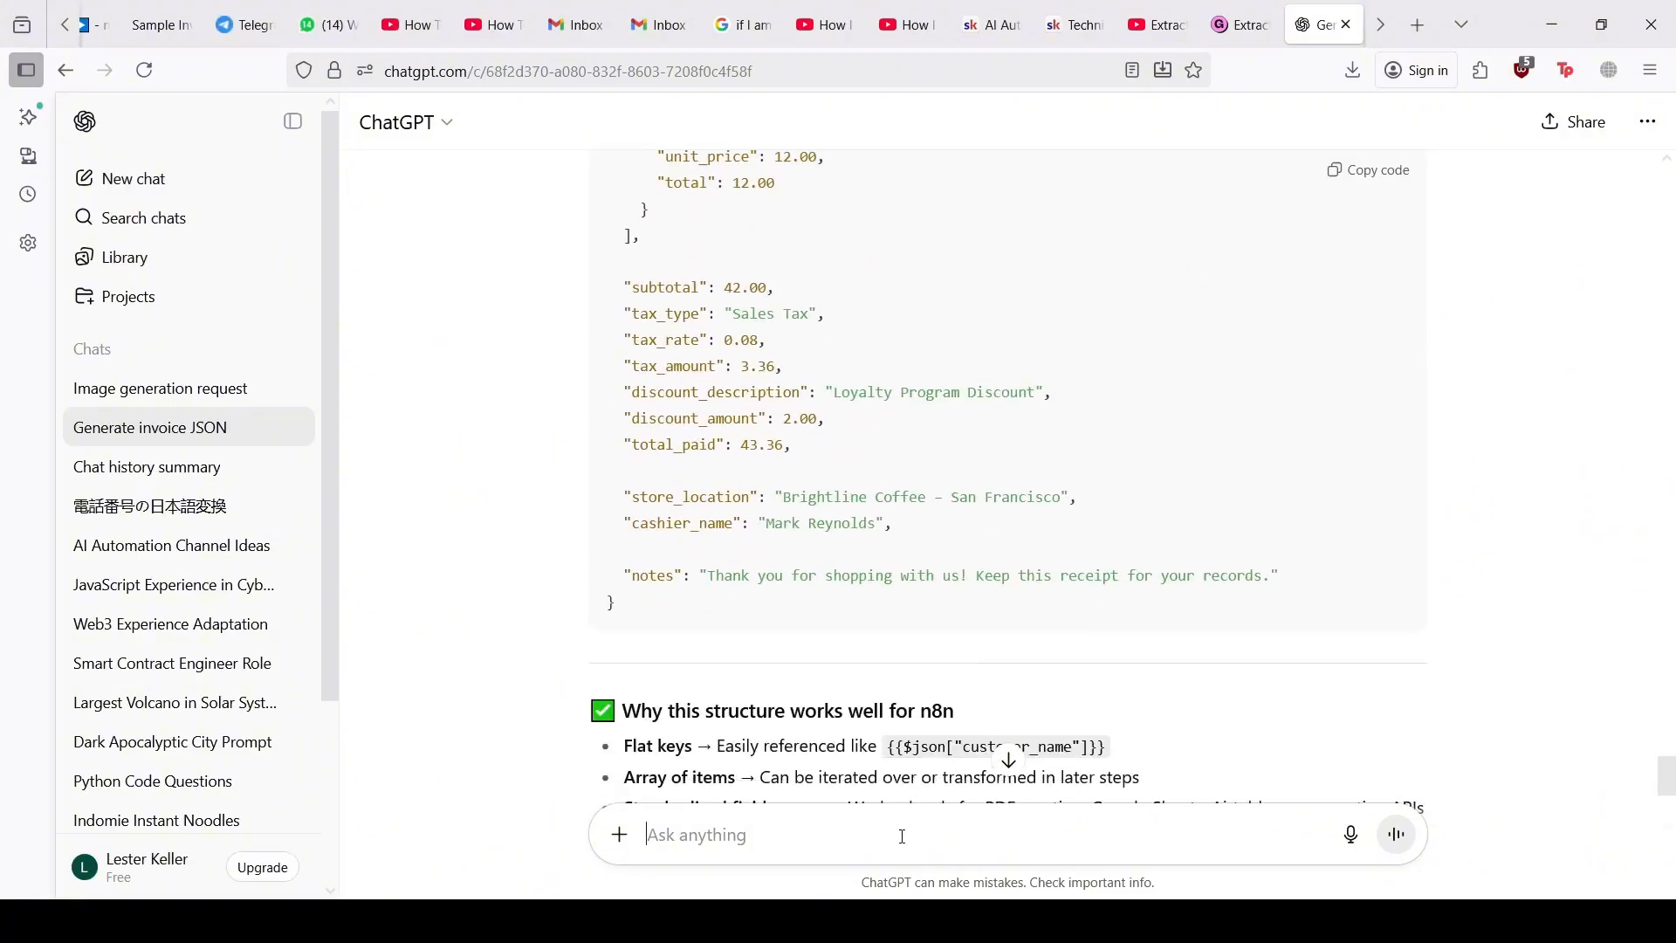
{"action": "key", "text": "ctrl+v"}
{"action": "key", "text": "BackSpace"}
{"action": "key", "text": "BackSpace"}
{"action": "key", "text": "BackSpace"}
{"action": "key", "text": "BackSpace"}
{"action": "key", "text": "BackSpace"}
{"action": "key", "text": "BackSpace"}
{"action": "key", "text": "BackSpace"}
{"action": "key", "text": "BackSpace"}
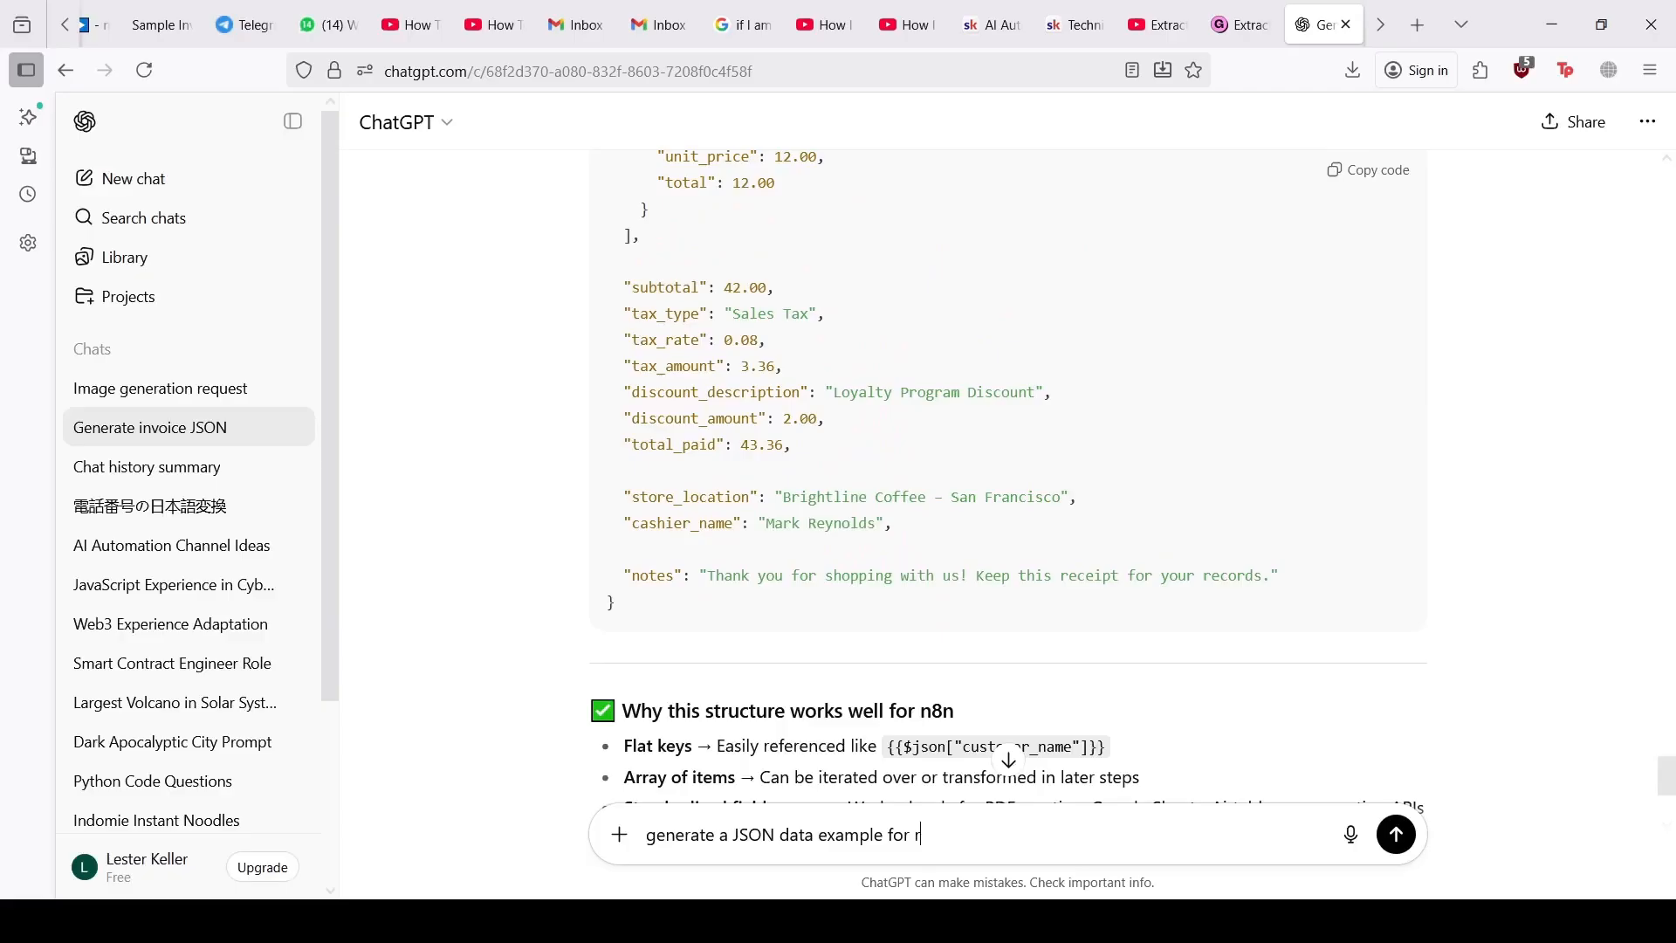
{"action": "type", "text": "invoices"}
{"action": "key", "text": "Return"}
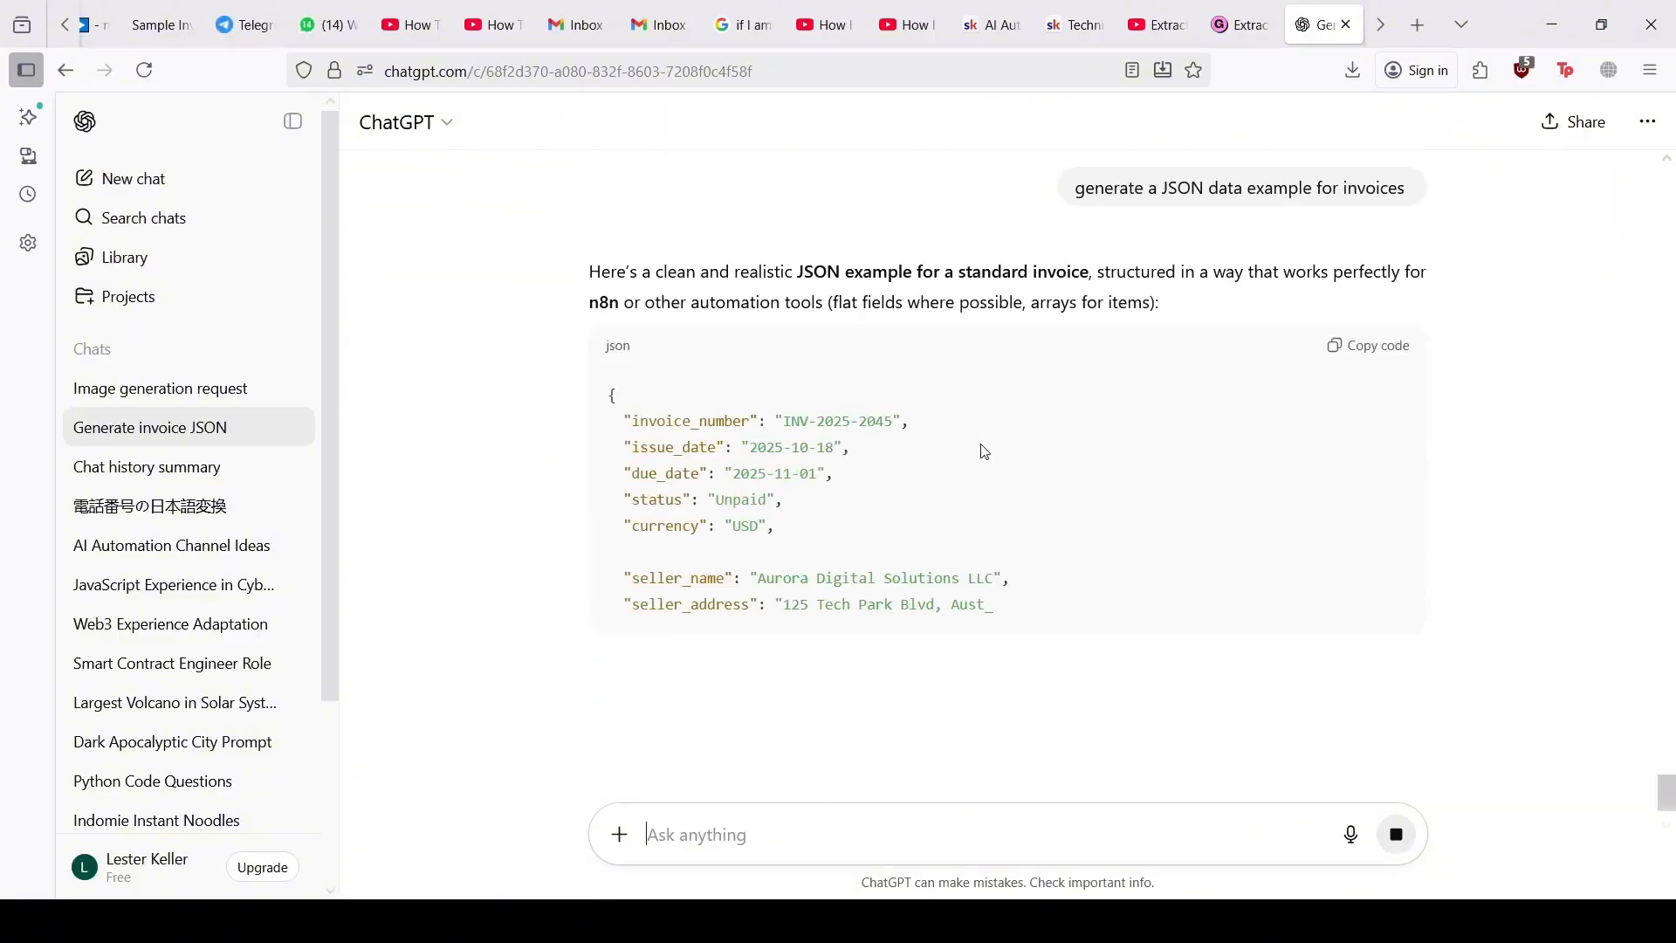
Step: Copy the generated invoice JSON example and paste it into the n8n Gemini prompt below "in the following format:"
{"action": "scroll", "coordinate": [716, 436], "scroll_direction": "down", "scroll_amount": 3}
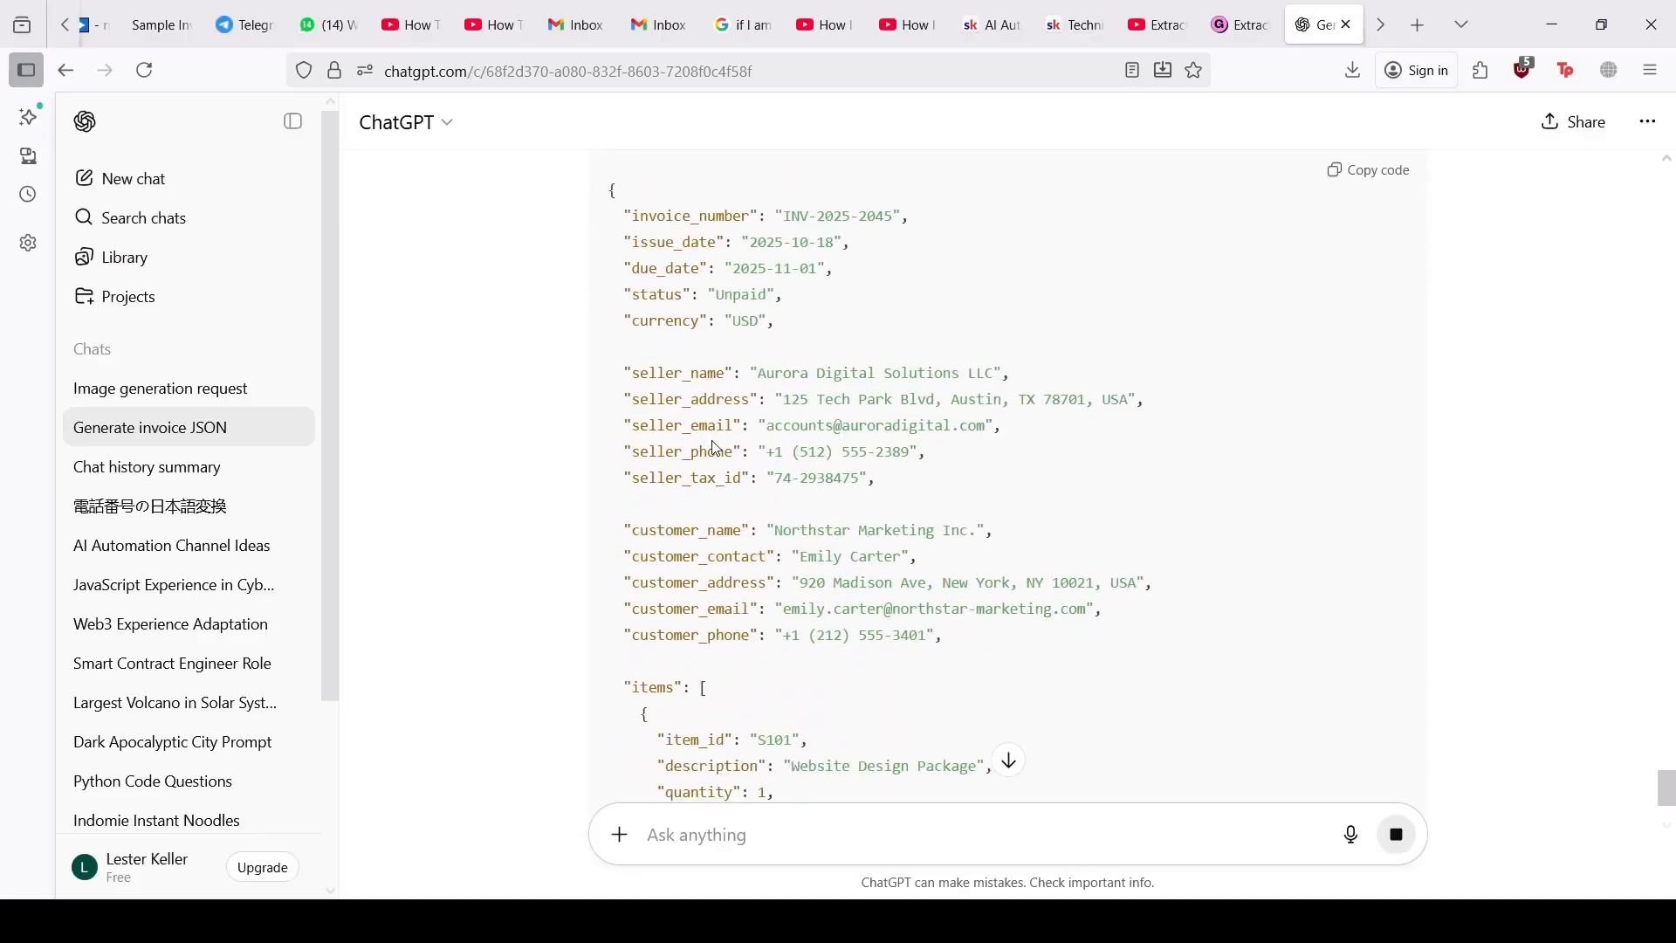
{"action": "scroll", "coordinate": [713, 441], "scroll_direction": "up", "scroll_amount": 2}
{"action": "scroll", "coordinate": [713, 441], "scroll_direction": "up", "scroll_amount": 1}
{"action": "left_click", "coordinate": [1366, 334]}
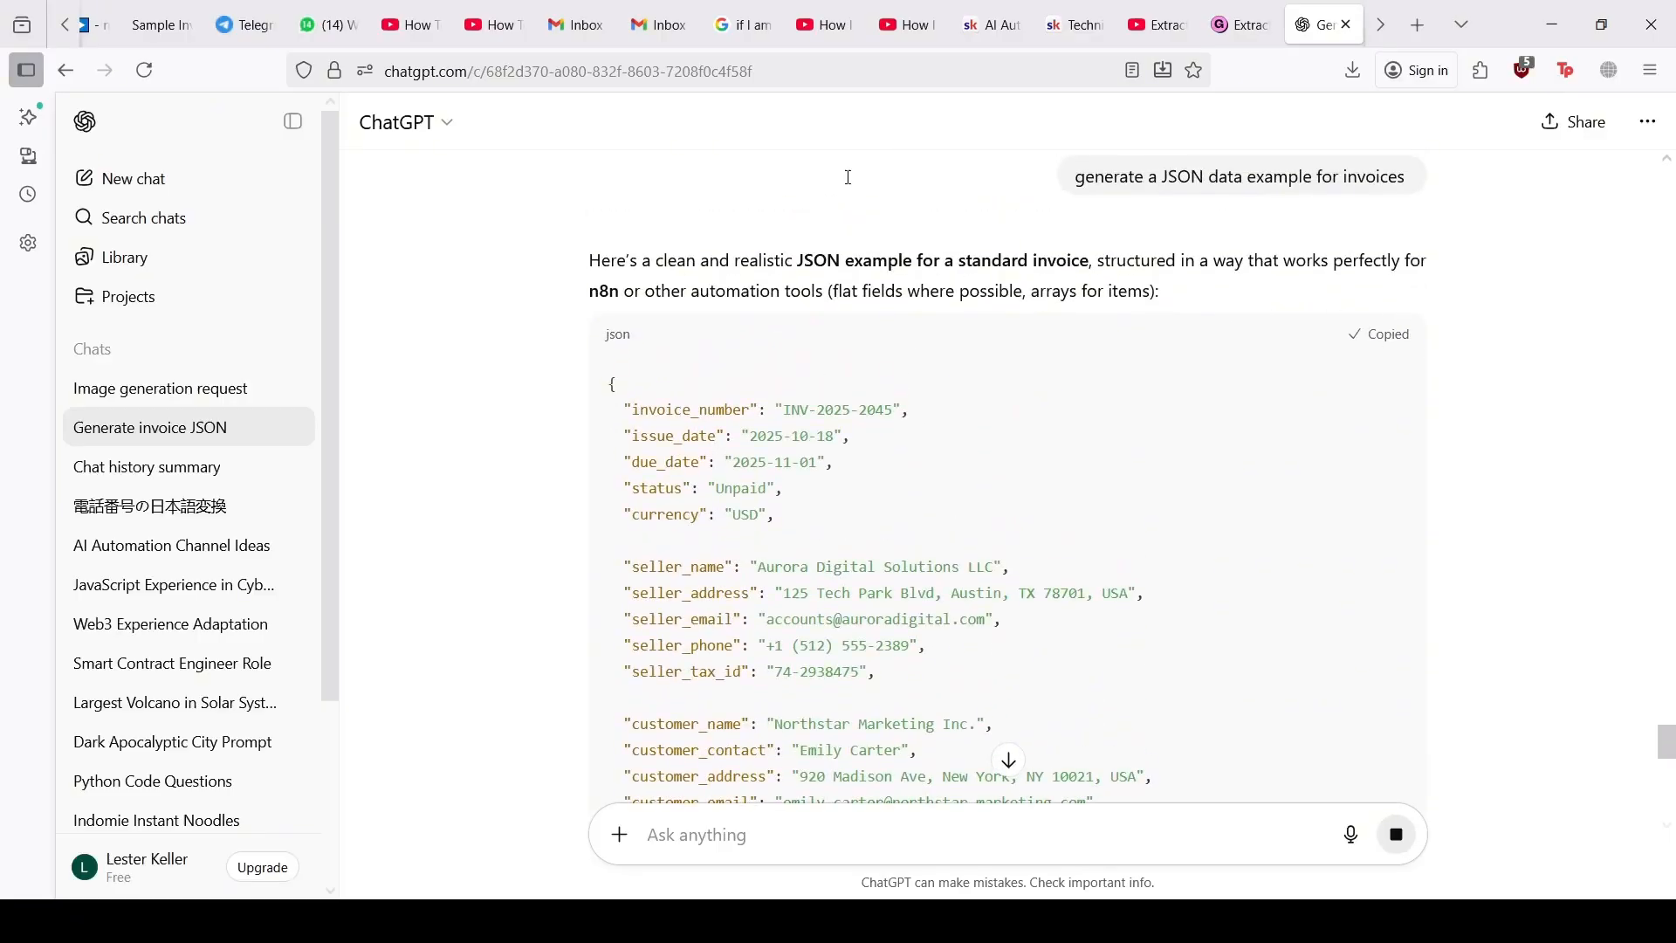
{"action": "left_click", "coordinate": [96, 24]}
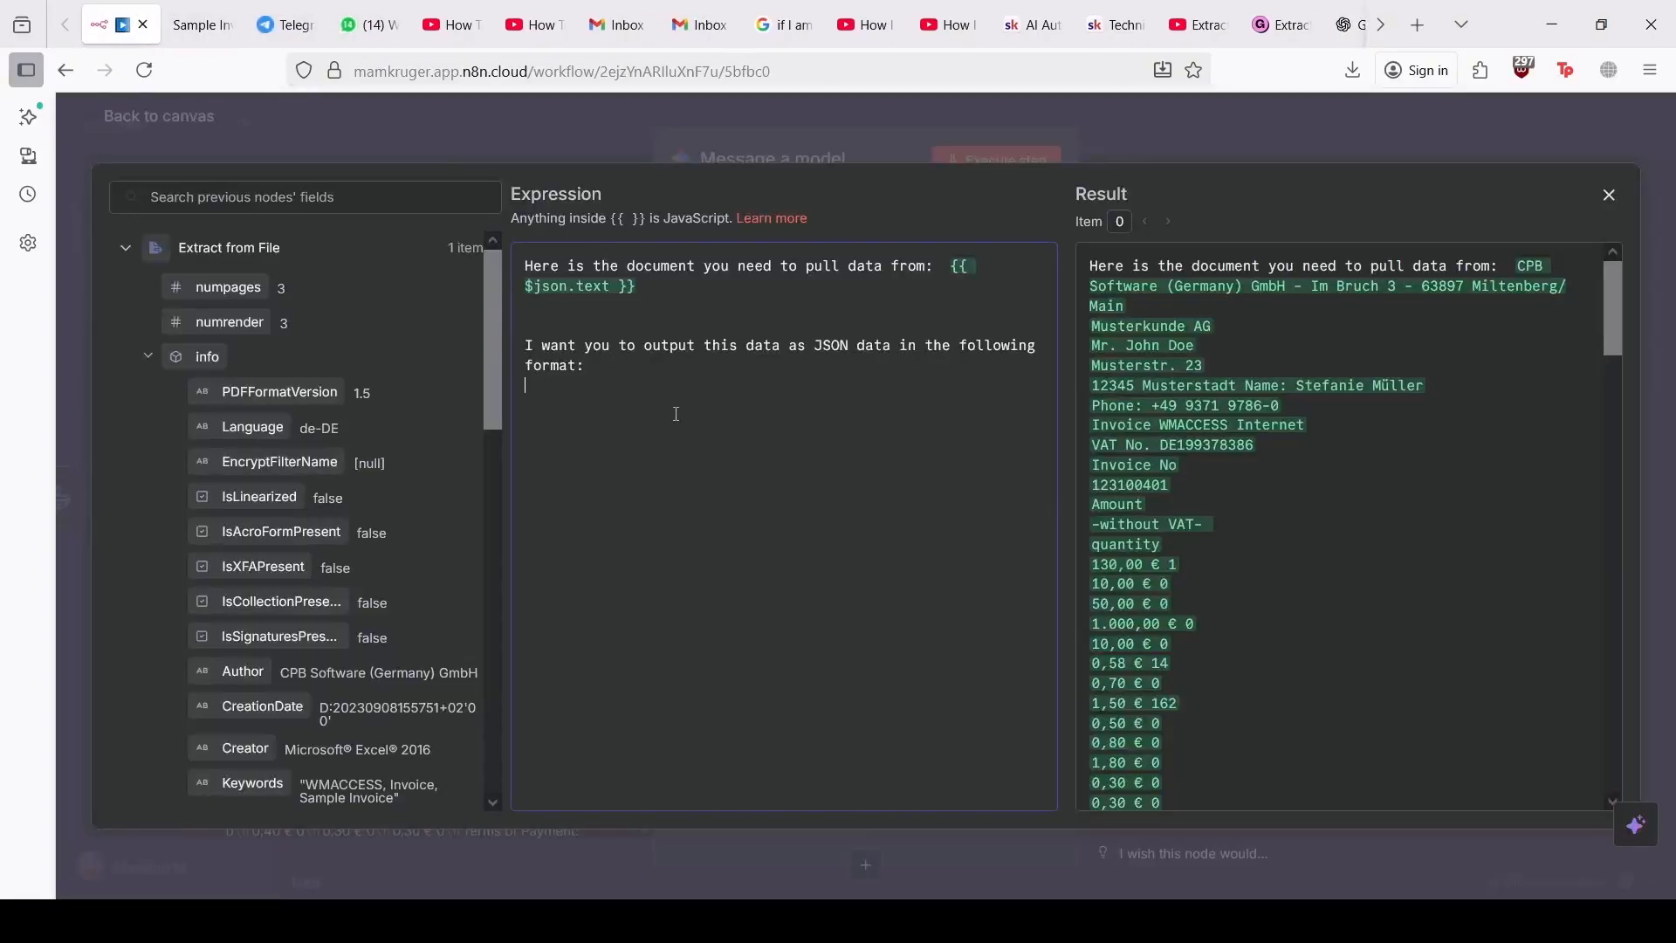
{"action": "key", "text": "ctrl+v"}
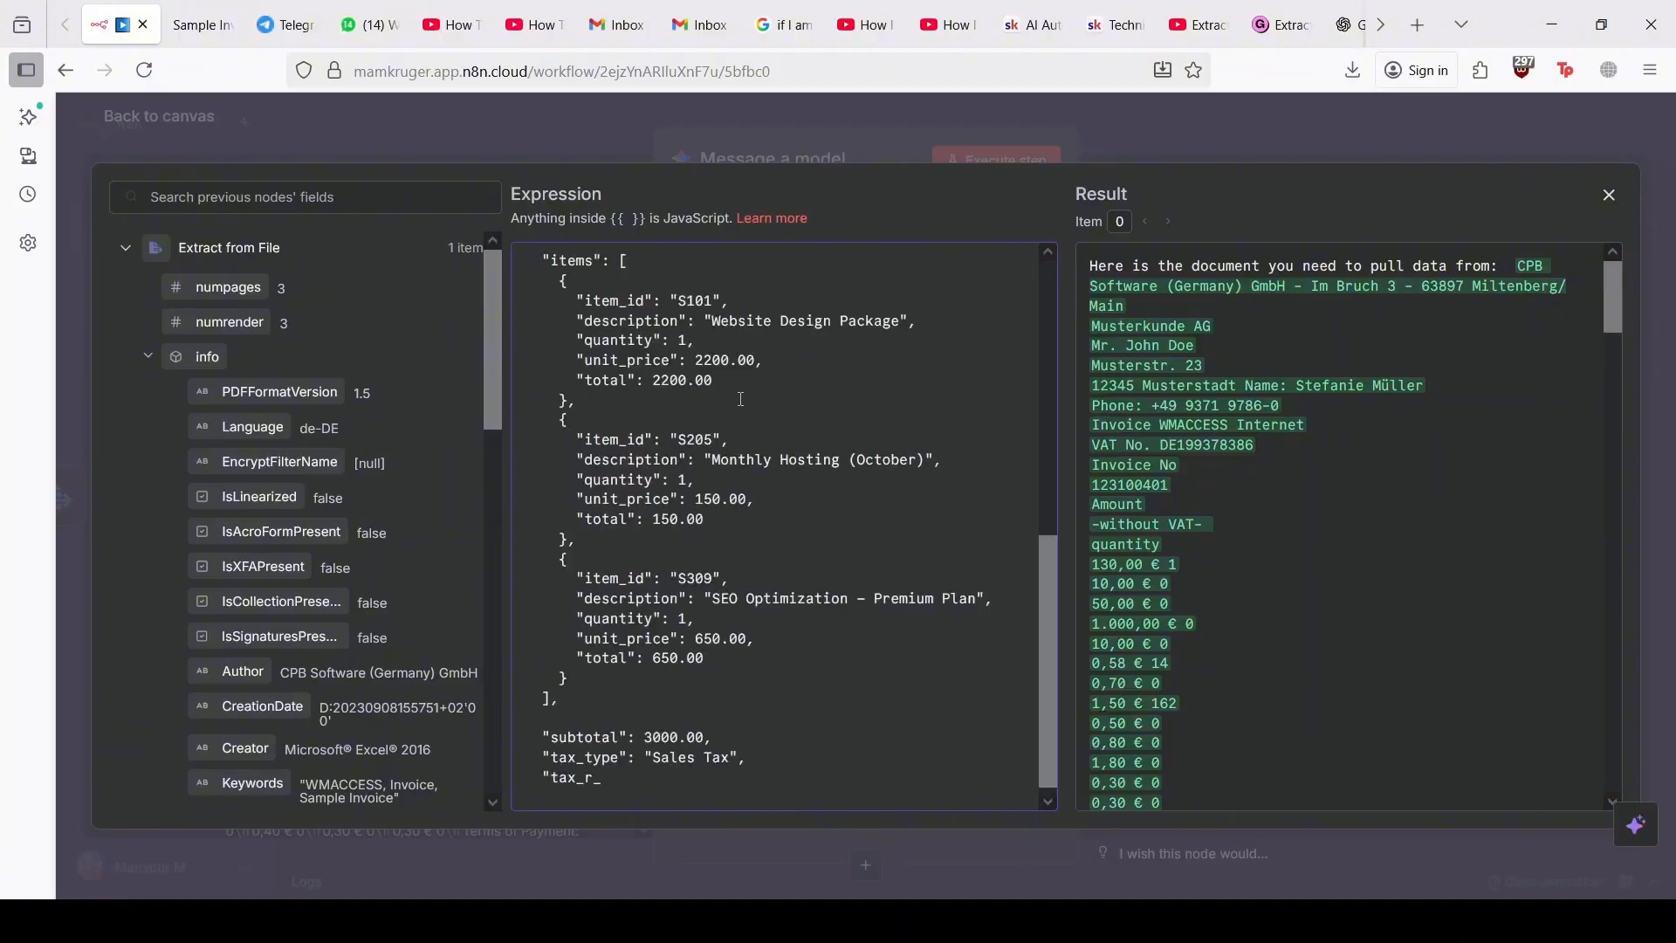
{"action": "scroll", "coordinate": [741, 401], "scroll_direction": "up", "scroll_amount": 3}
{"action": "left_click", "coordinate": [1609, 190]}
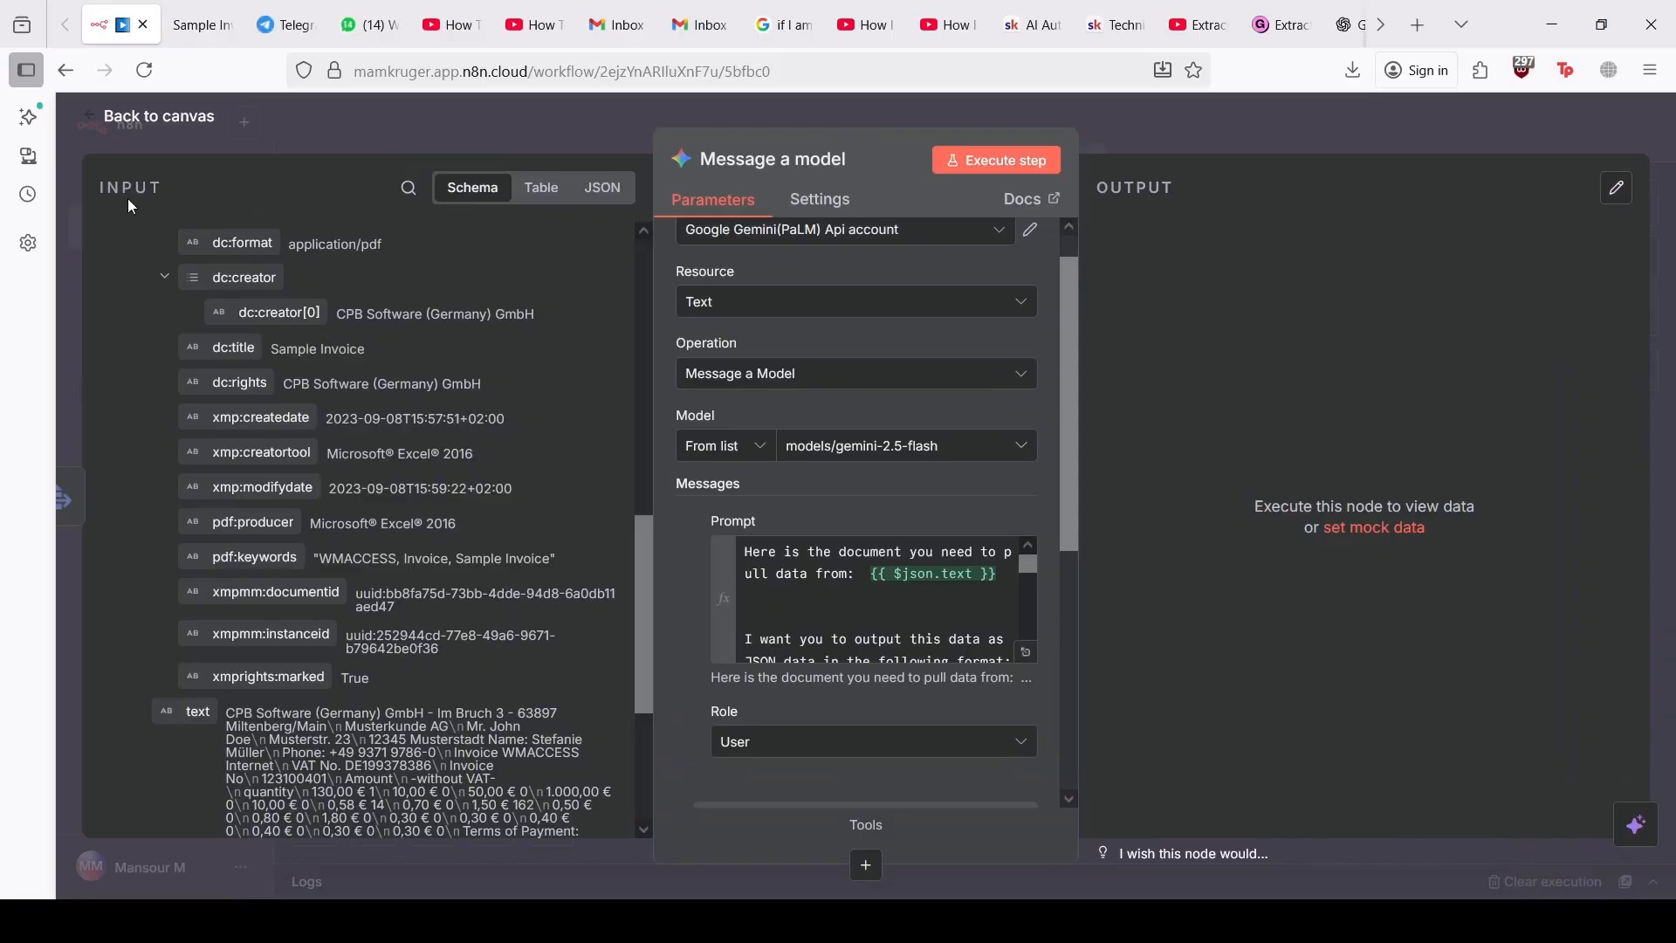
Step: Execute the "Message a model" node and show its output in JSON view
{"action": "left_click", "coordinate": [1020, 165]}
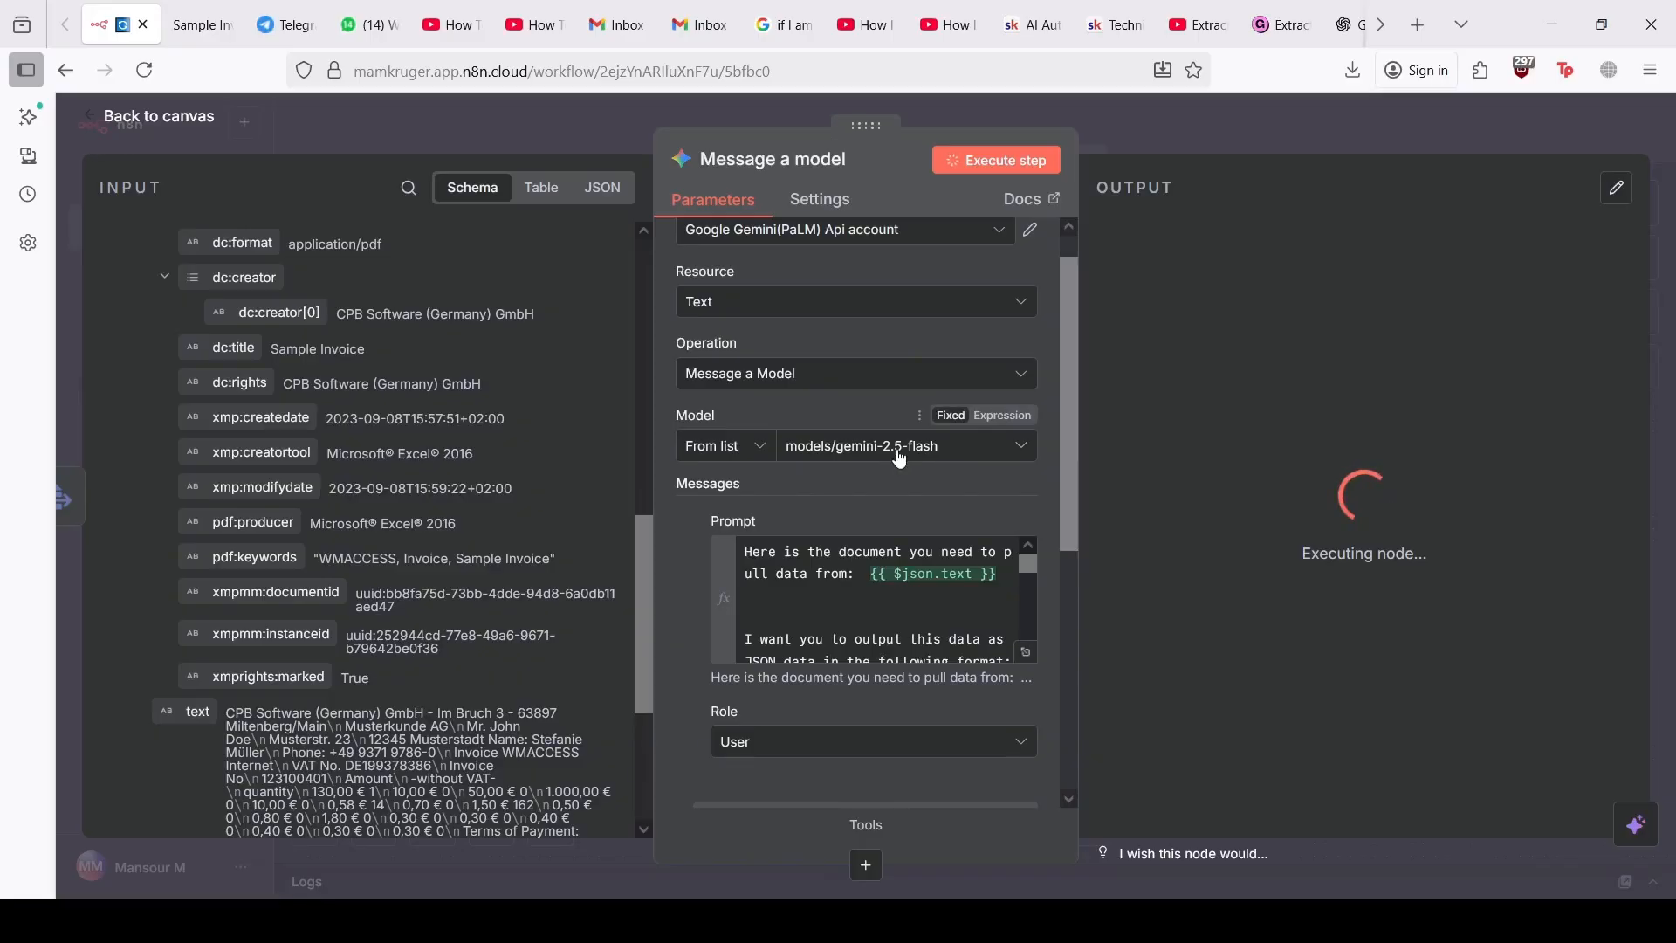
{"action": "scroll", "coordinate": [900, 458], "scroll_direction": "down", "scroll_amount": 1}
{"action": "scroll", "coordinate": [900, 458], "scroll_direction": "down", "scroll_amount": 4}
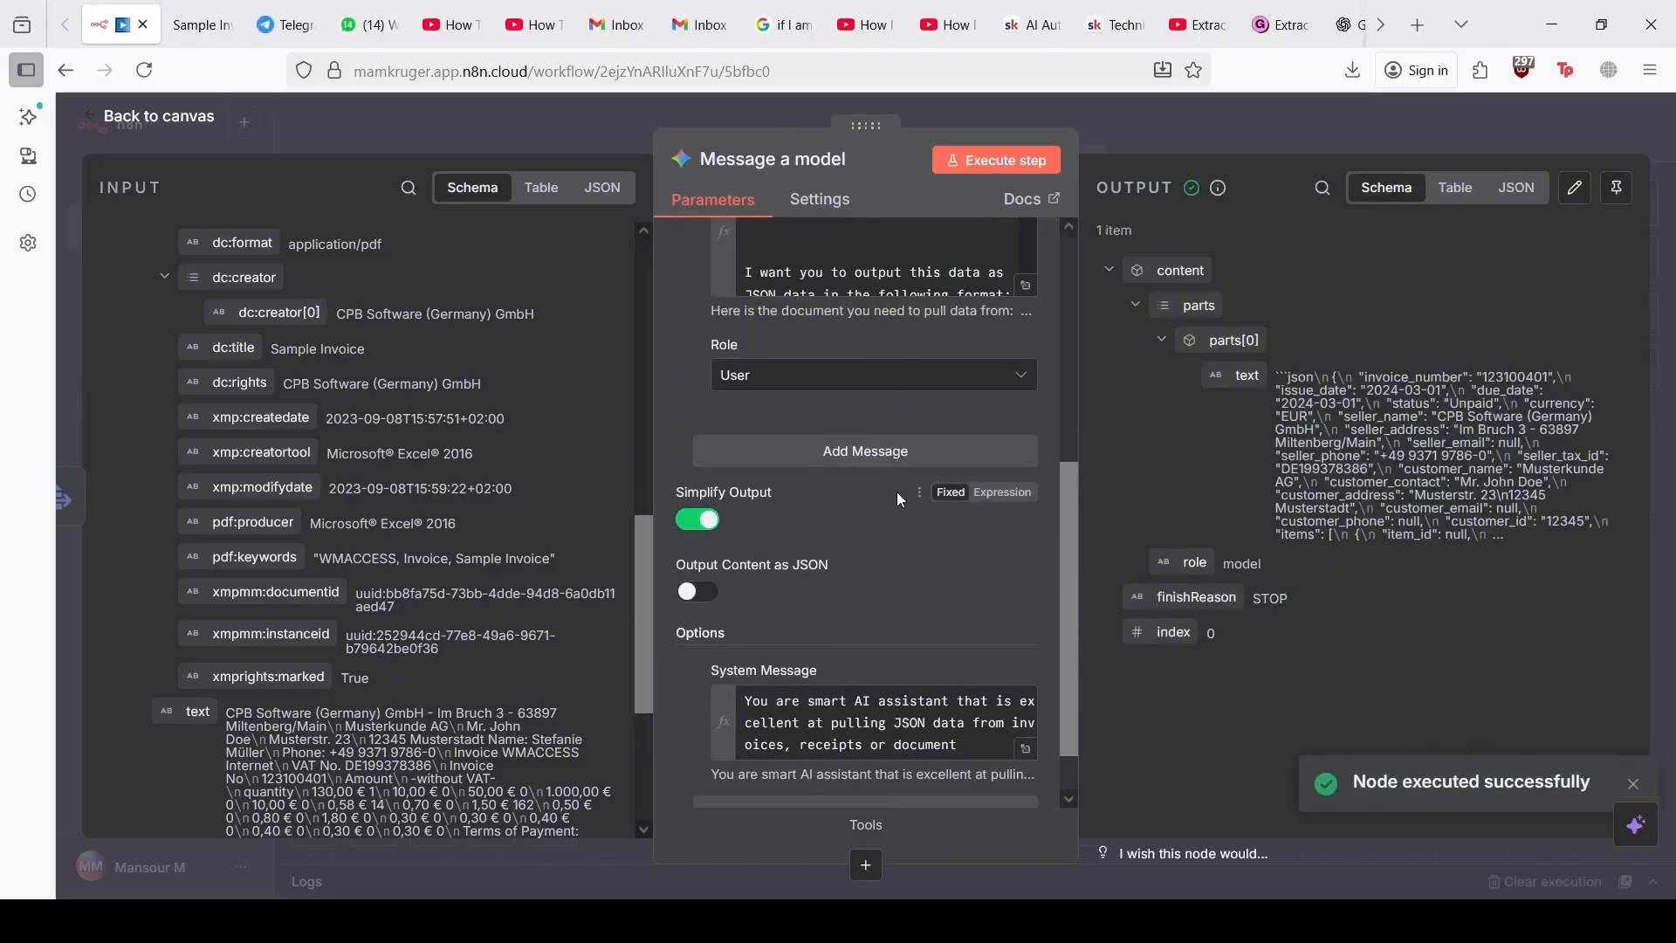
{"action": "left_click", "coordinate": [1511, 193]}
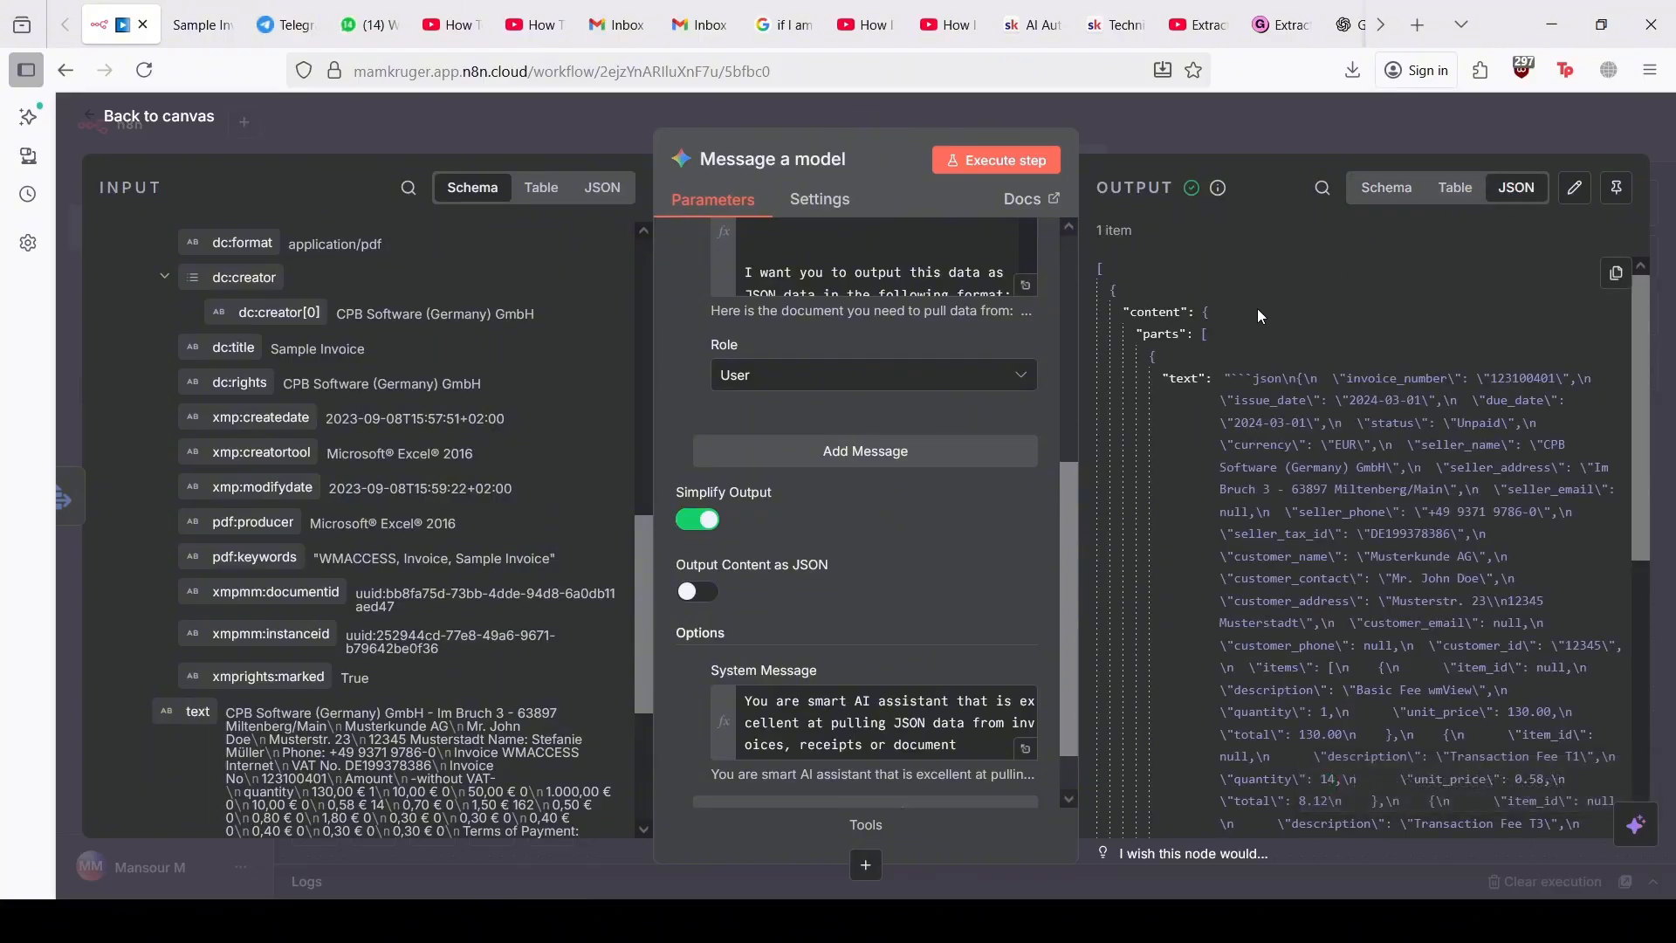
Step: Enable Output Content as JSON for the Gemini node and execute it again
{"action": "left_click", "coordinate": [692, 599]}
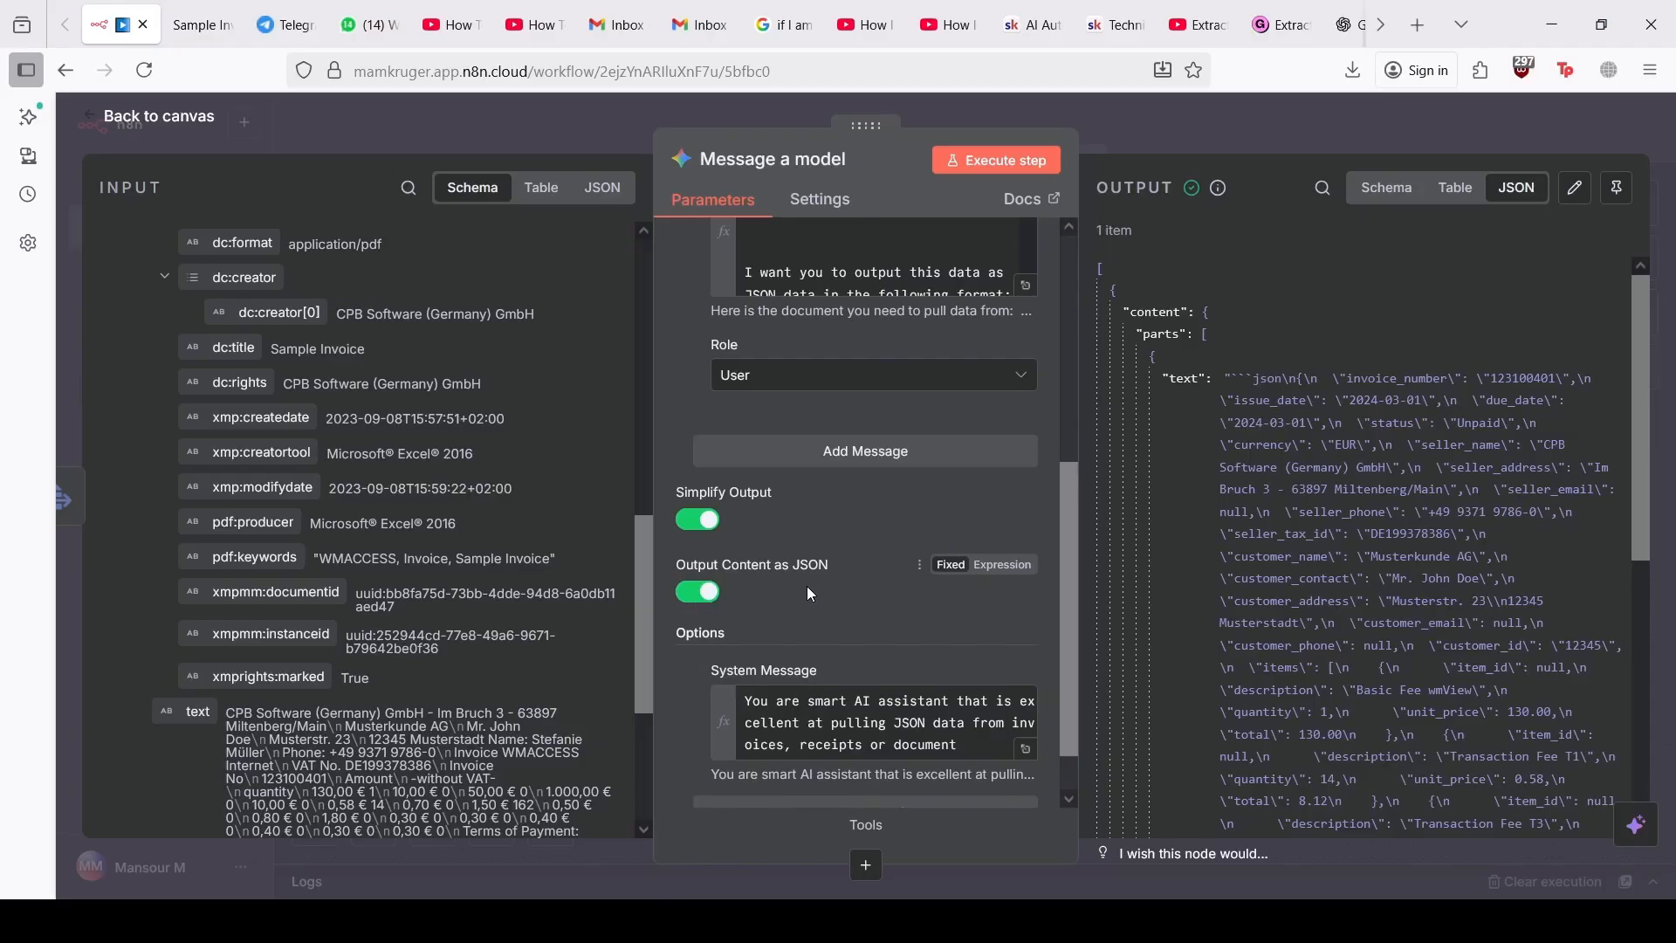
{"action": "scroll", "coordinate": [807, 586], "scroll_direction": "up", "scroll_amount": 2}
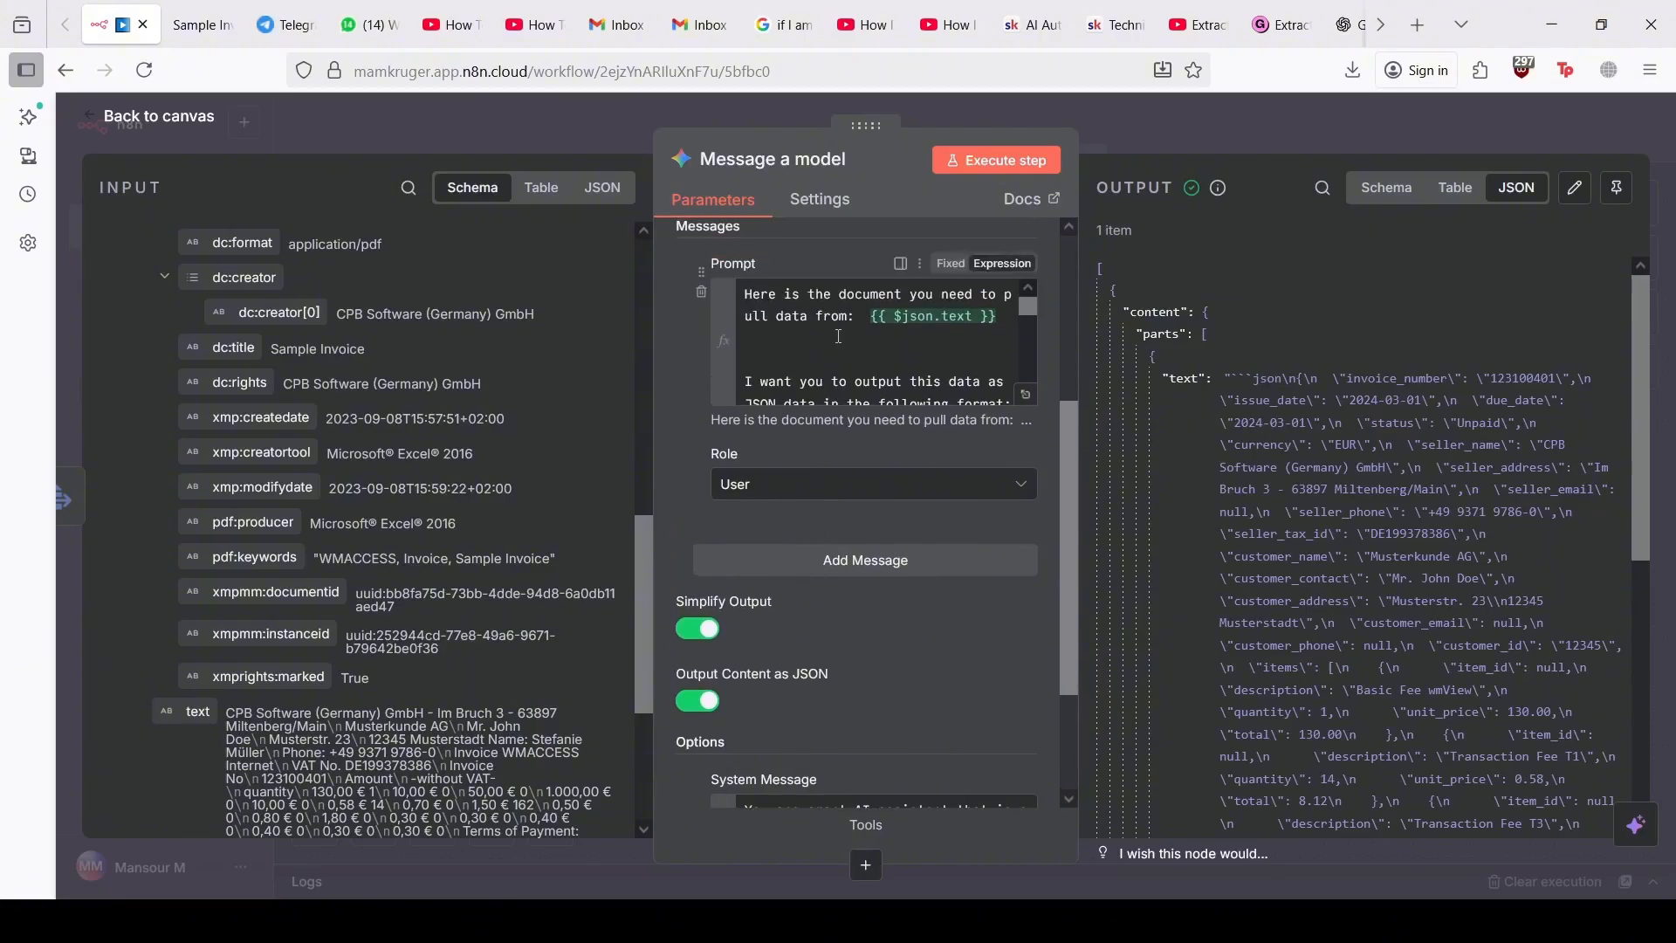
{"action": "scroll", "coordinate": [838, 336], "scroll_direction": "down", "scroll_amount": 1}
{"action": "scroll", "coordinate": [838, 337], "scroll_direction": "down", "scroll_amount": 2}
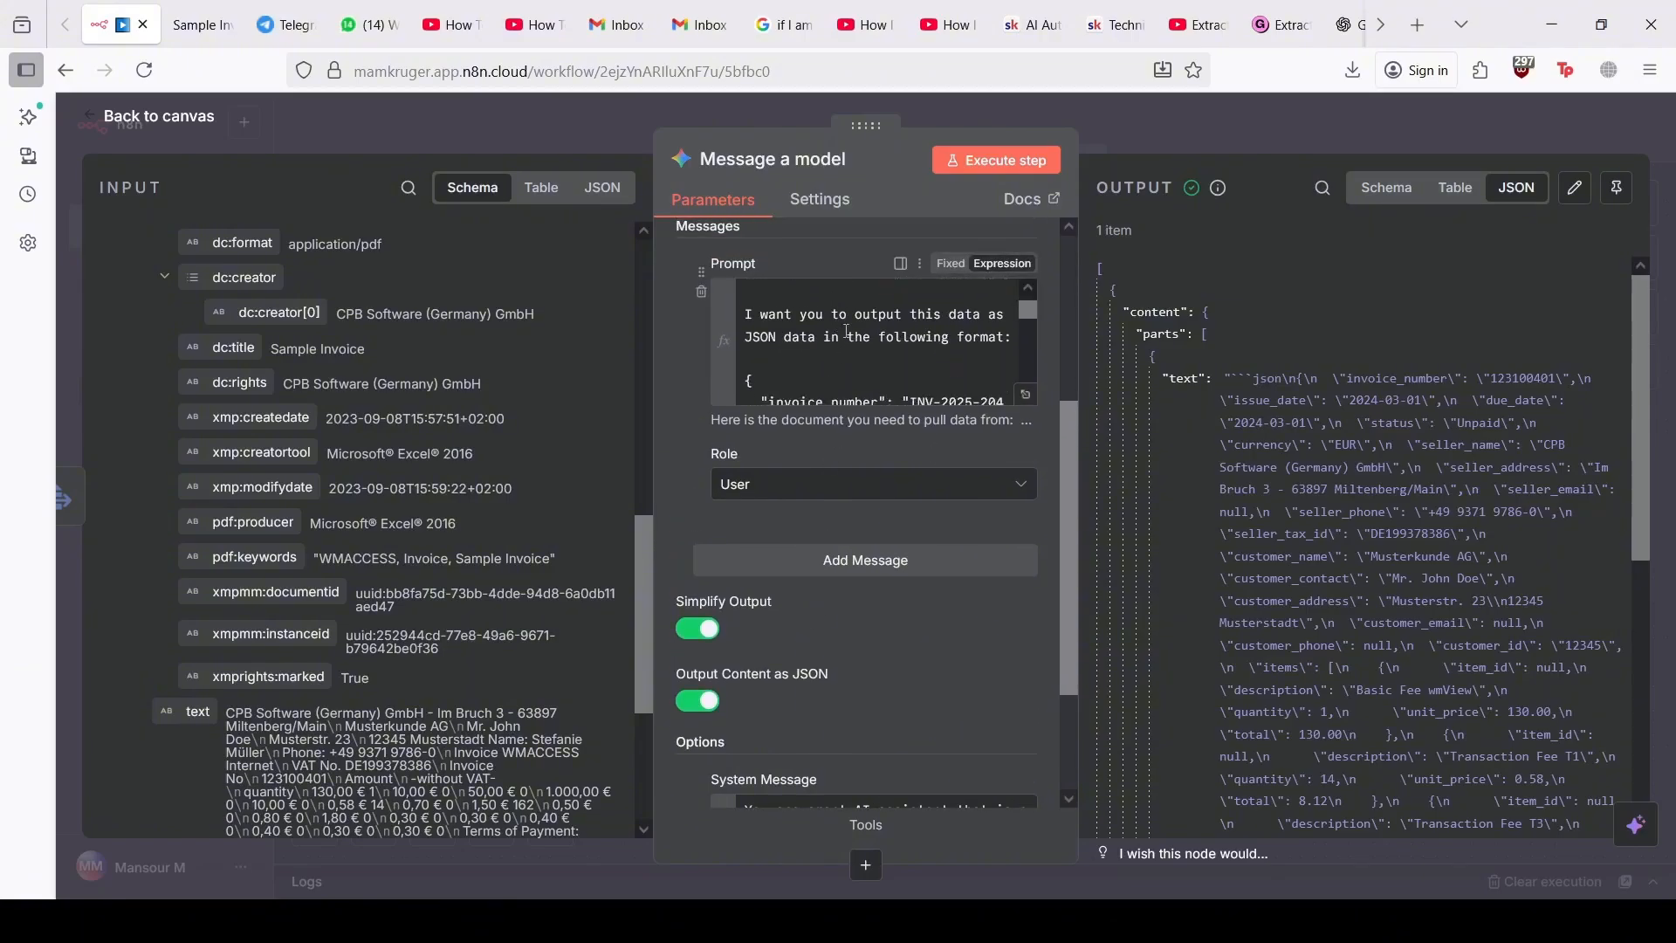
{"action": "left_click", "coordinate": [969, 161]}
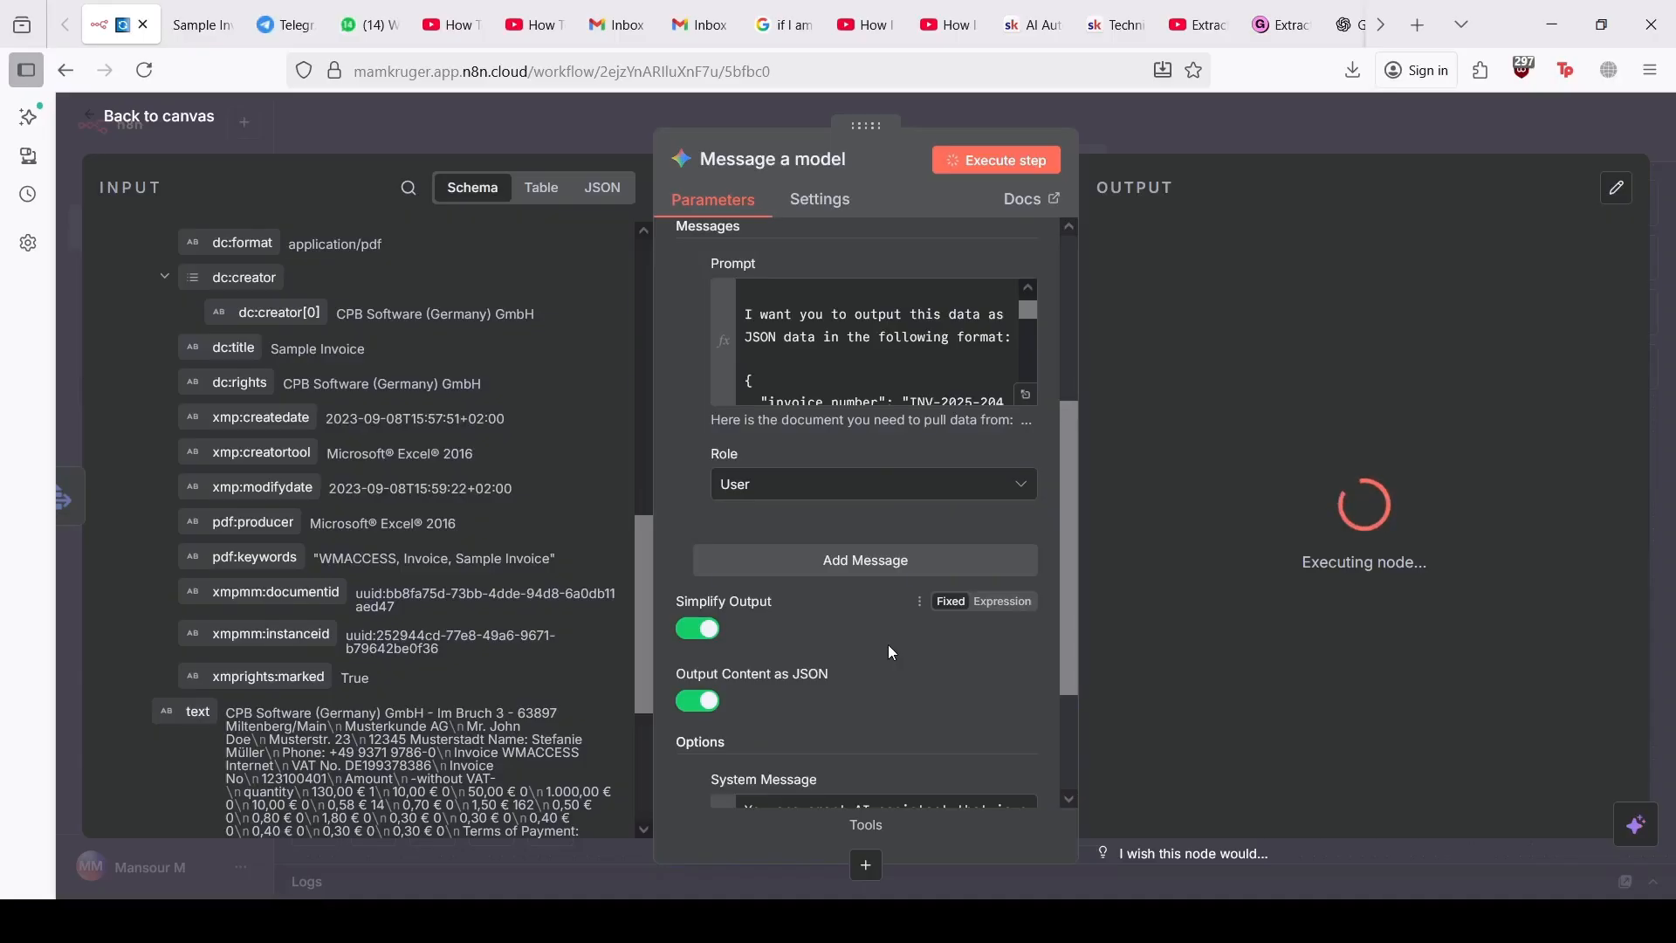
Step: Check the Gemini node's parameters and examine the invoice fields inside the text value of its JSON output
{"action": "left_click_drag", "start_coordinate": [1067, 619], "coordinate": [1060, 446]}
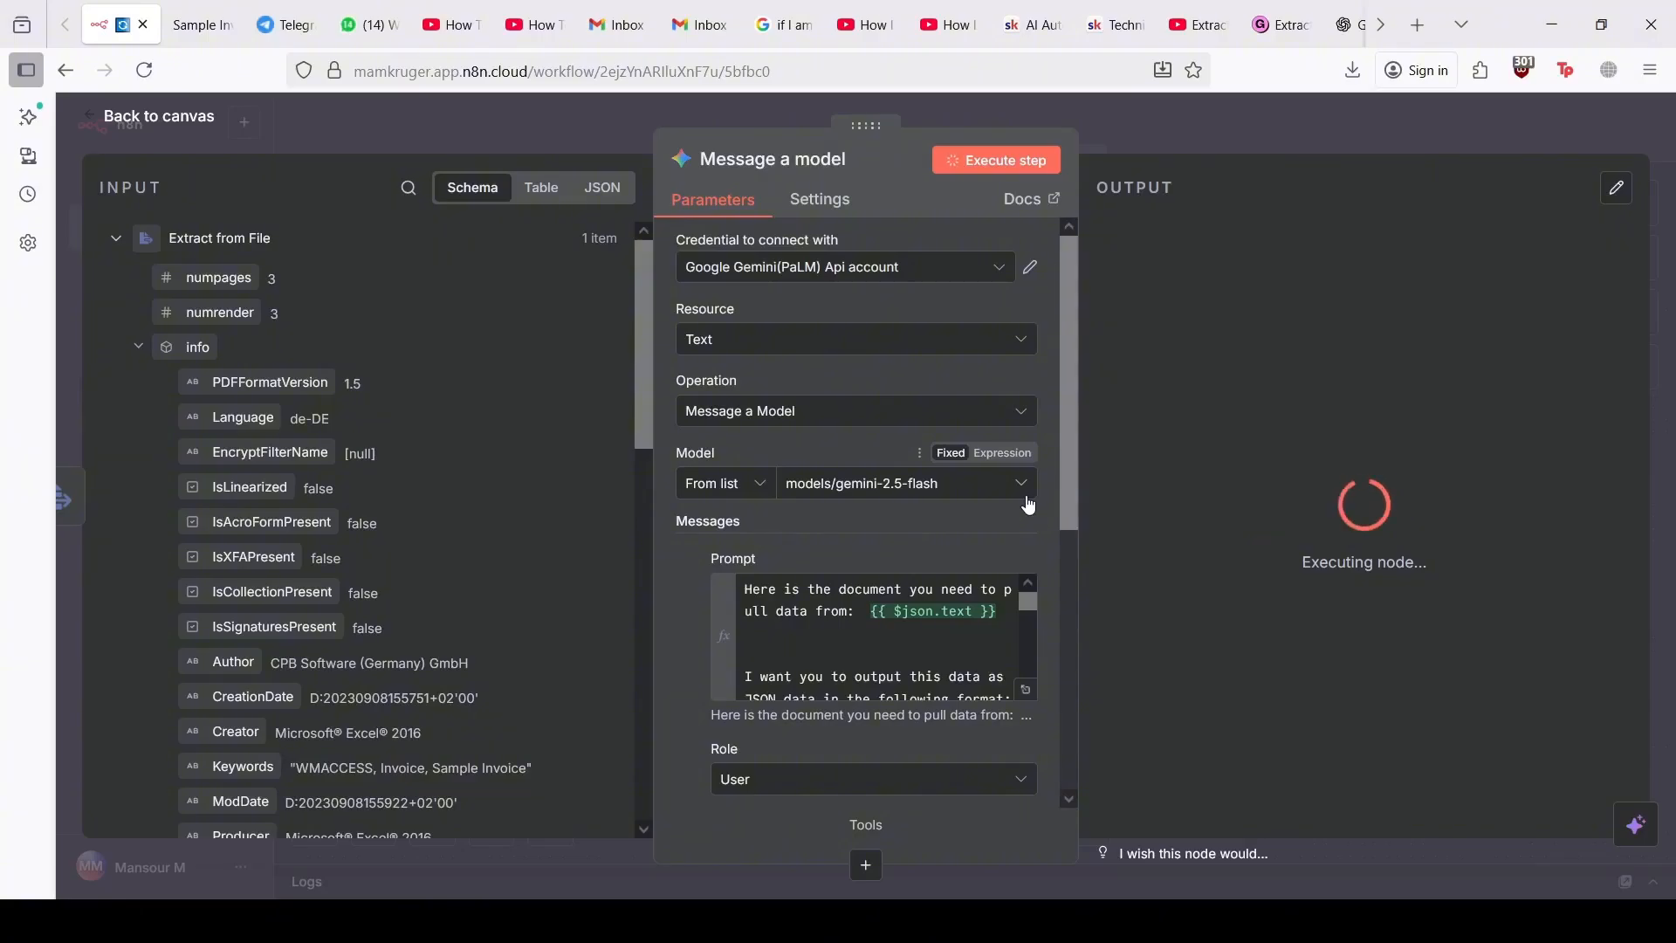
{"action": "scroll", "coordinate": [1013, 532], "scroll_direction": "down", "scroll_amount": 4}
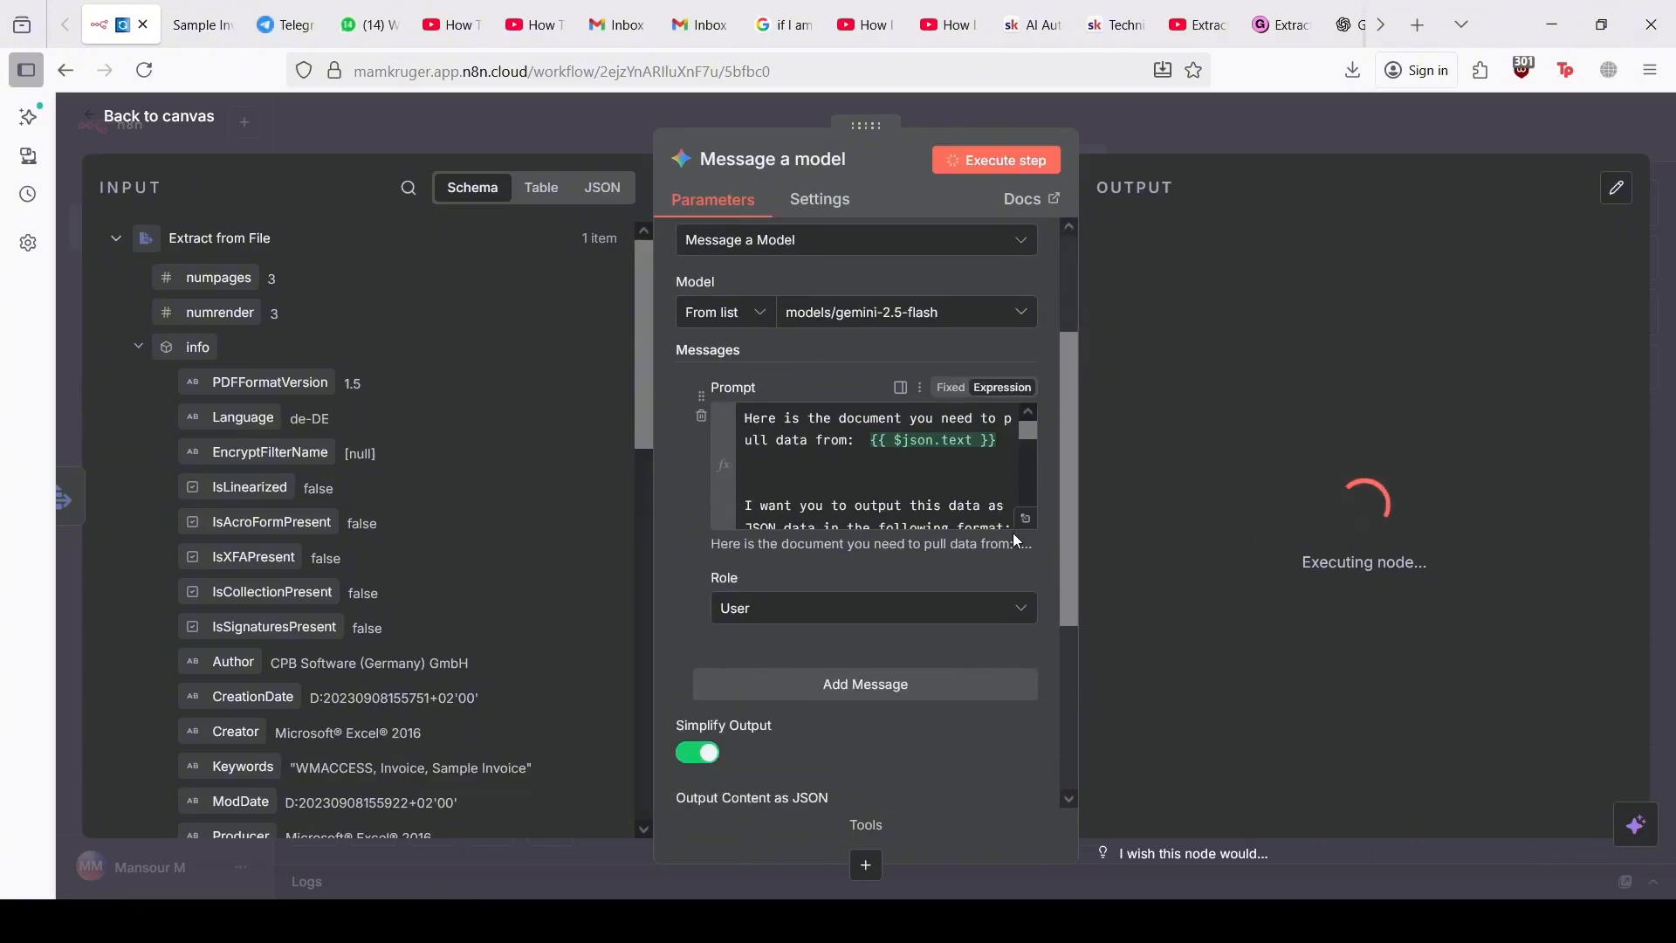
{"action": "scroll", "coordinate": [1001, 651], "scroll_direction": "down", "scroll_amount": 2}
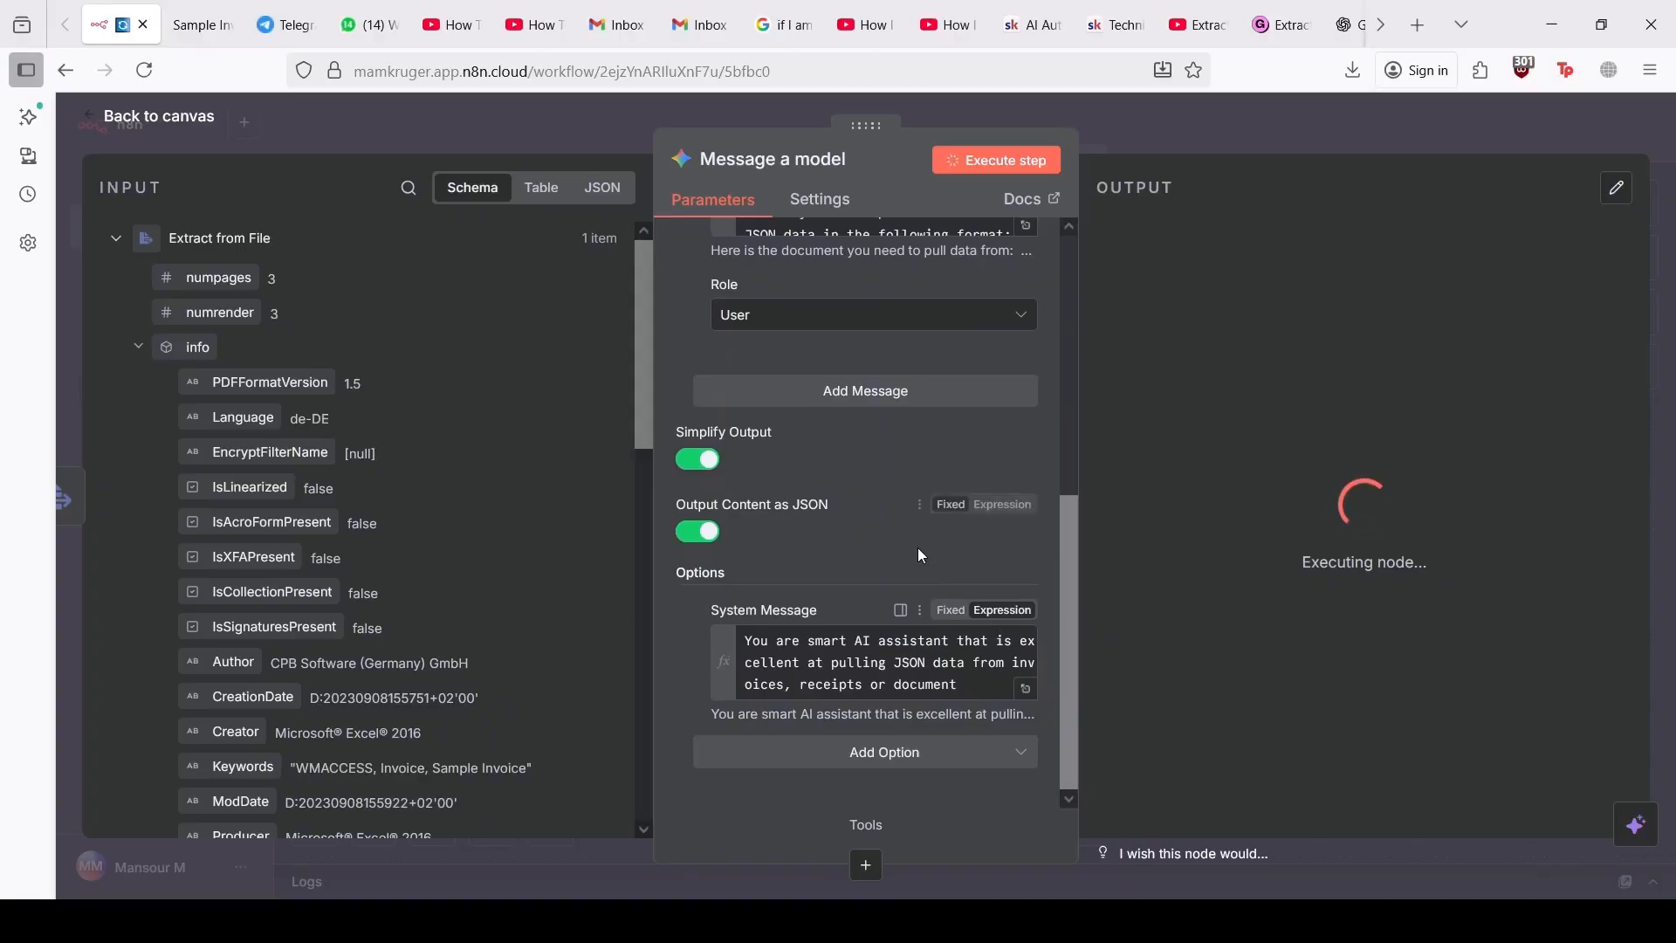
{"action": "scroll", "coordinate": [918, 547], "scroll_direction": "up", "scroll_amount": 5}
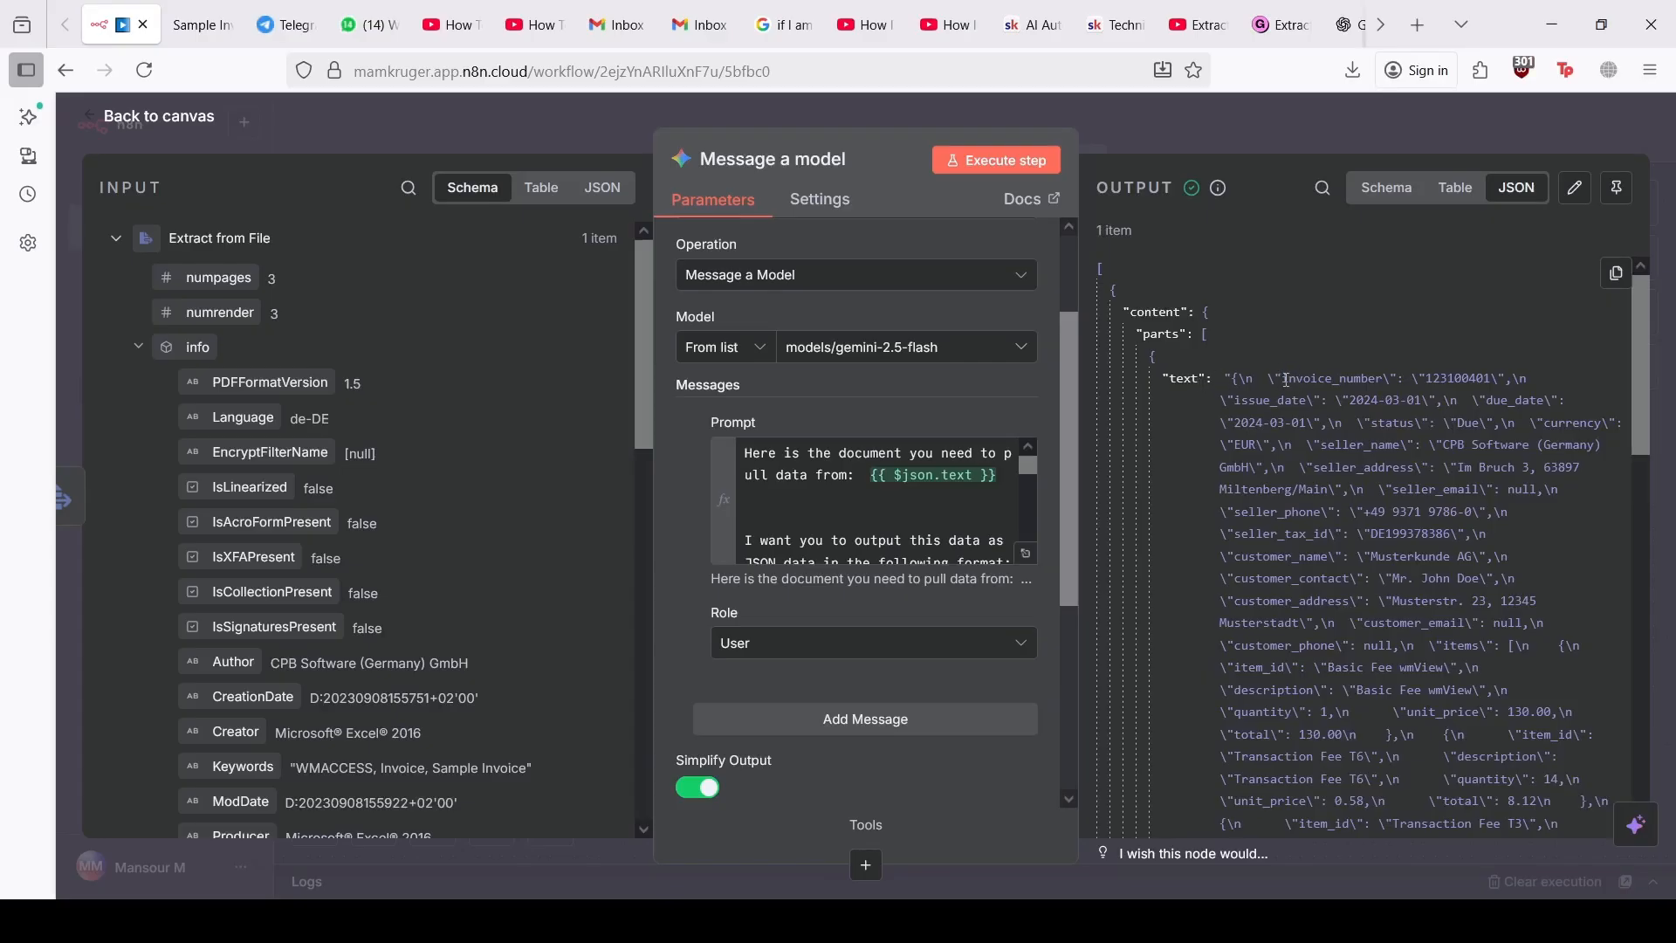
{"action": "left_click_drag", "start_coordinate": [1282, 380], "coordinate": [1385, 380]}
{"action": "left_click", "coordinate": [1355, 381]}
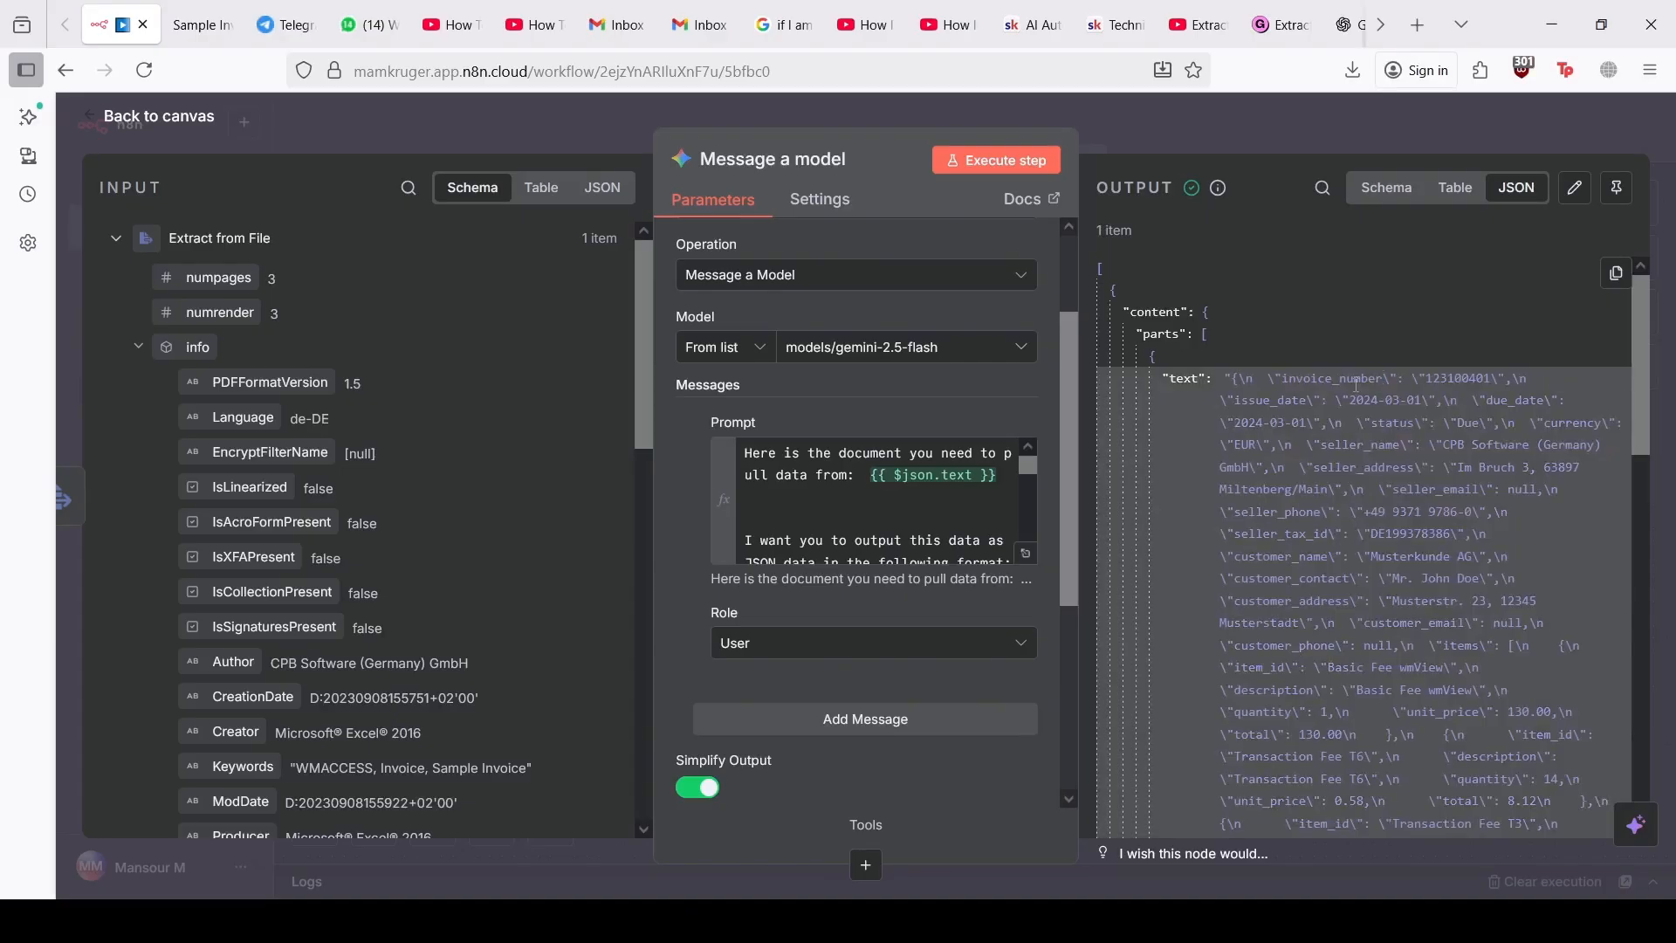
{"action": "left_click_drag", "start_coordinate": [1248, 400], "coordinate": [1276, 400]}
{"action": "left_click_drag", "start_coordinate": [1169, 378], "coordinate": [1199, 378]}
{"action": "left_click", "coordinate": [1182, 437]}
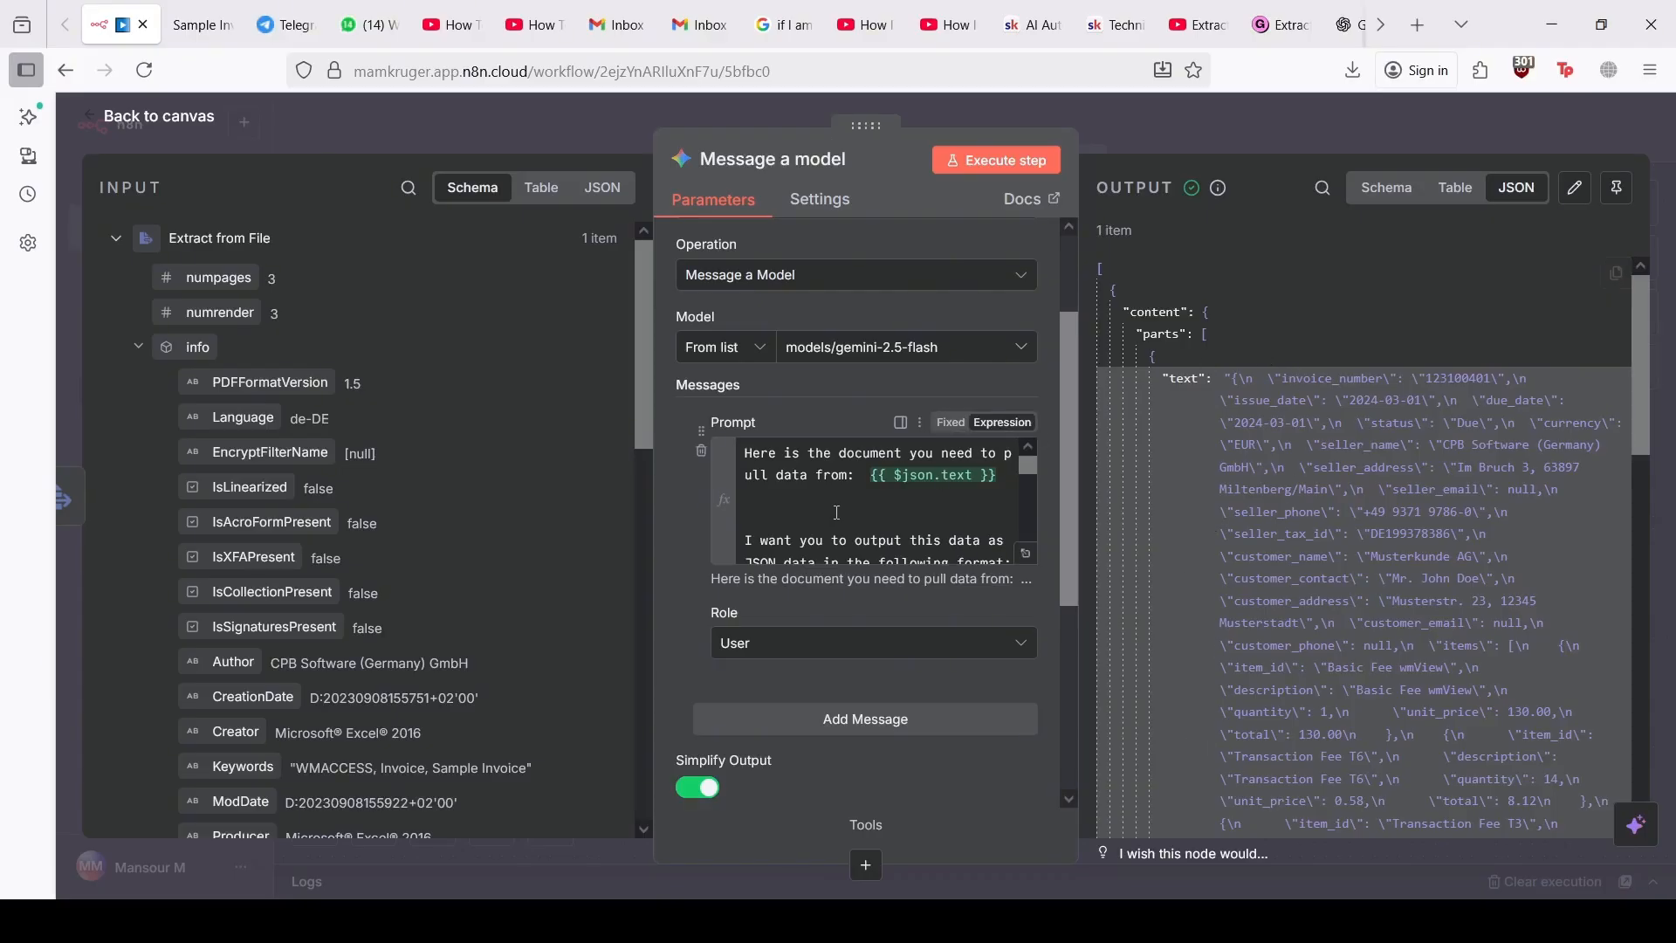
Step: Review the example invoice JSON format in the expanded prompt expression, then close the editor
{"action": "left_click", "coordinate": [1026, 553]}
{"action": "left_click_drag", "start_coordinate": [553, 407], "coordinate": [576, 446]}
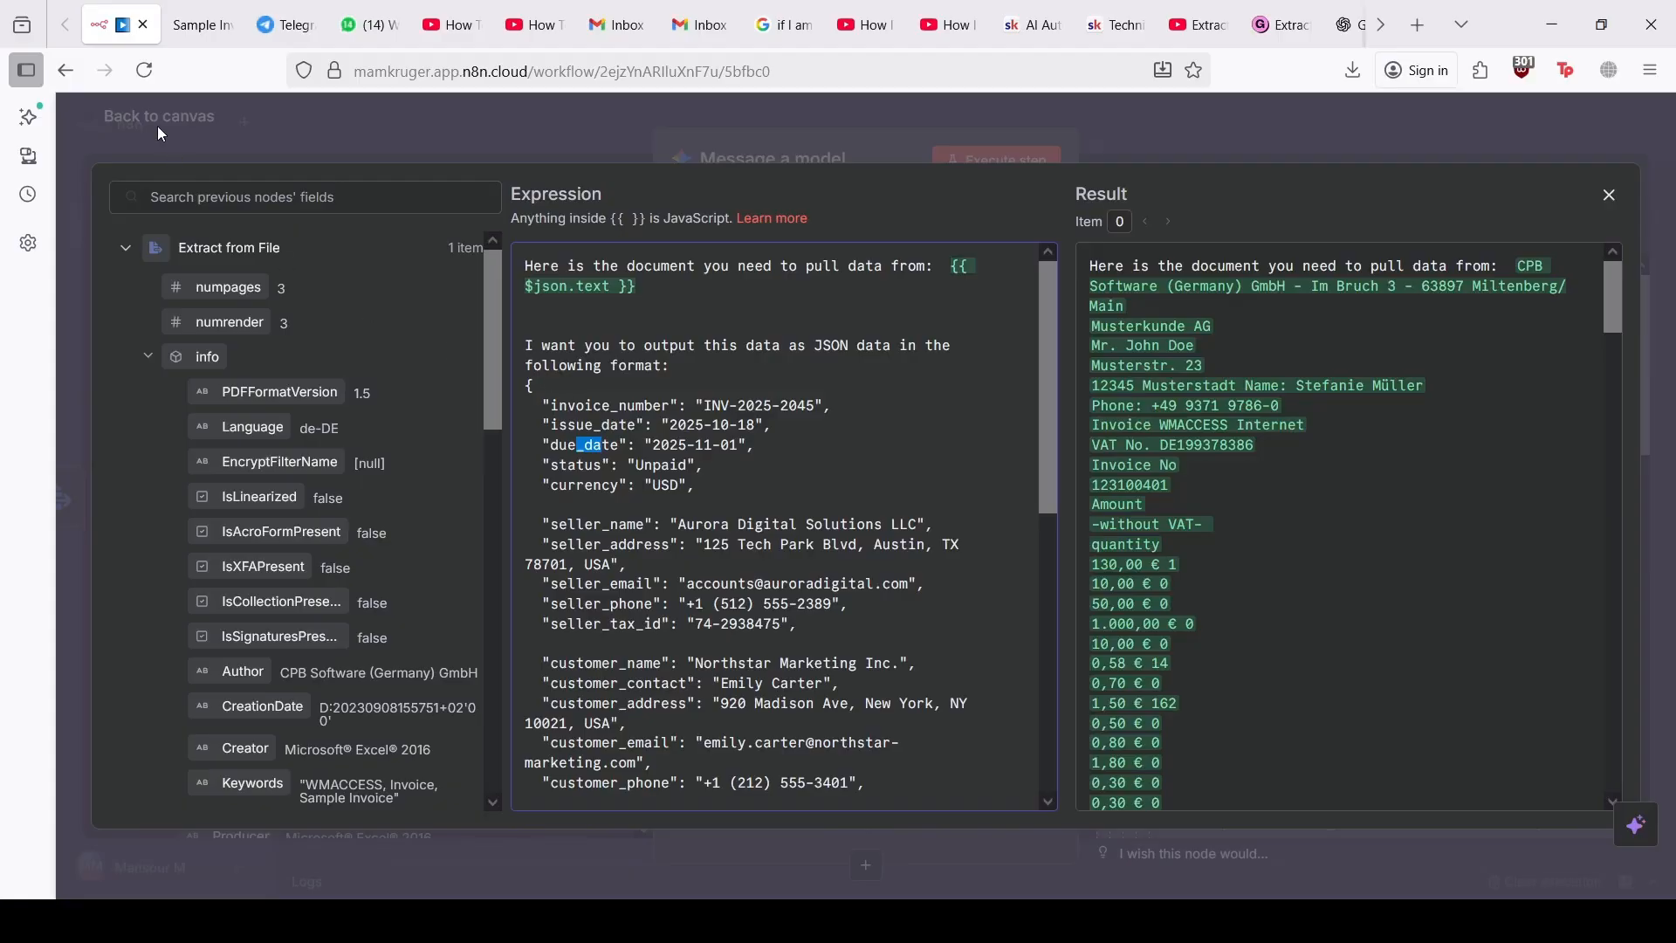
{"action": "left_click", "coordinate": [1608, 195]}
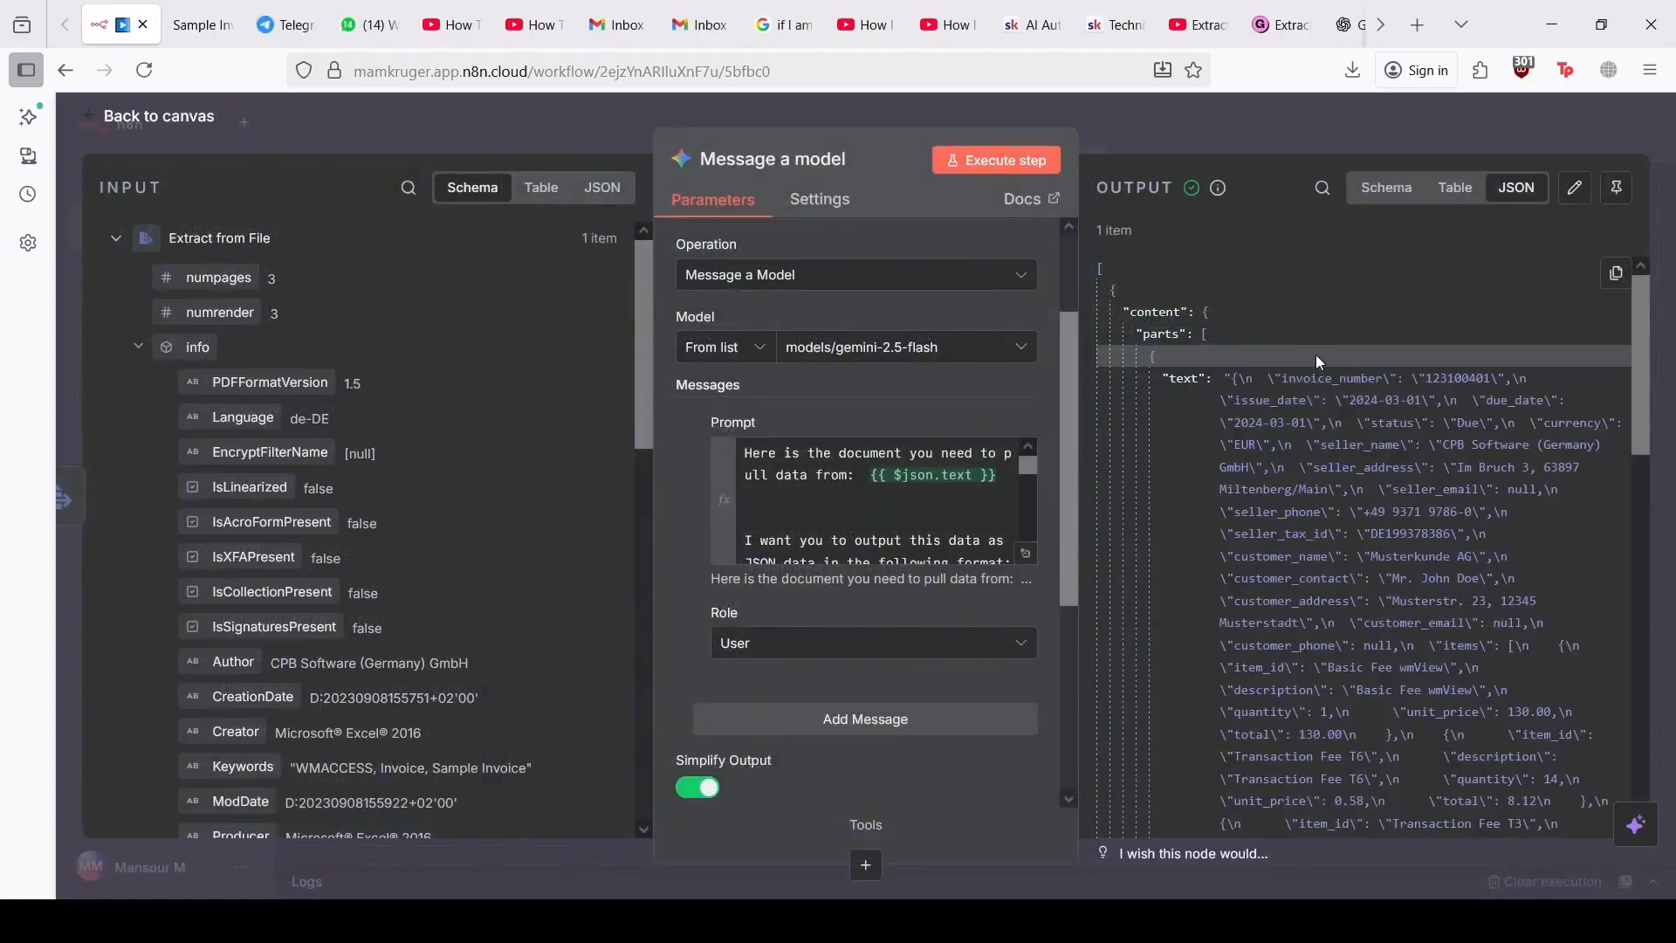
Step: Copy the selected object holding the text value from the "Message a model" node's JSON output
{"action": "scroll", "coordinate": [1313, 419], "scroll_direction": "down", "scroll_amount": 1}
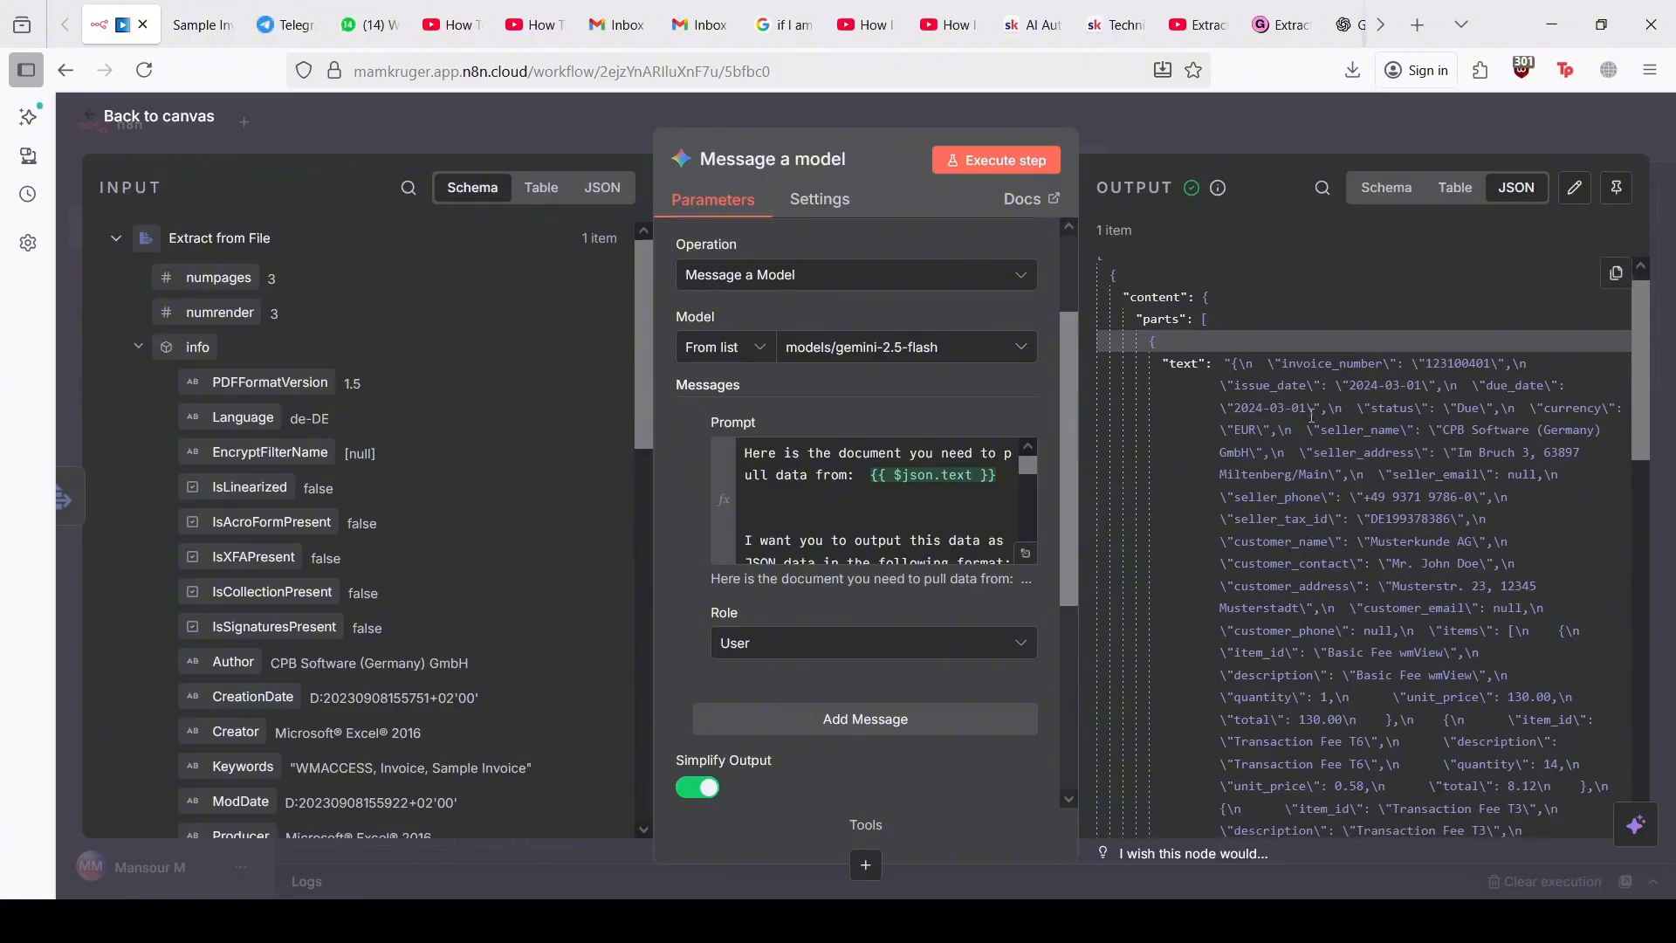
{"action": "left_click", "coordinate": [1615, 274]}
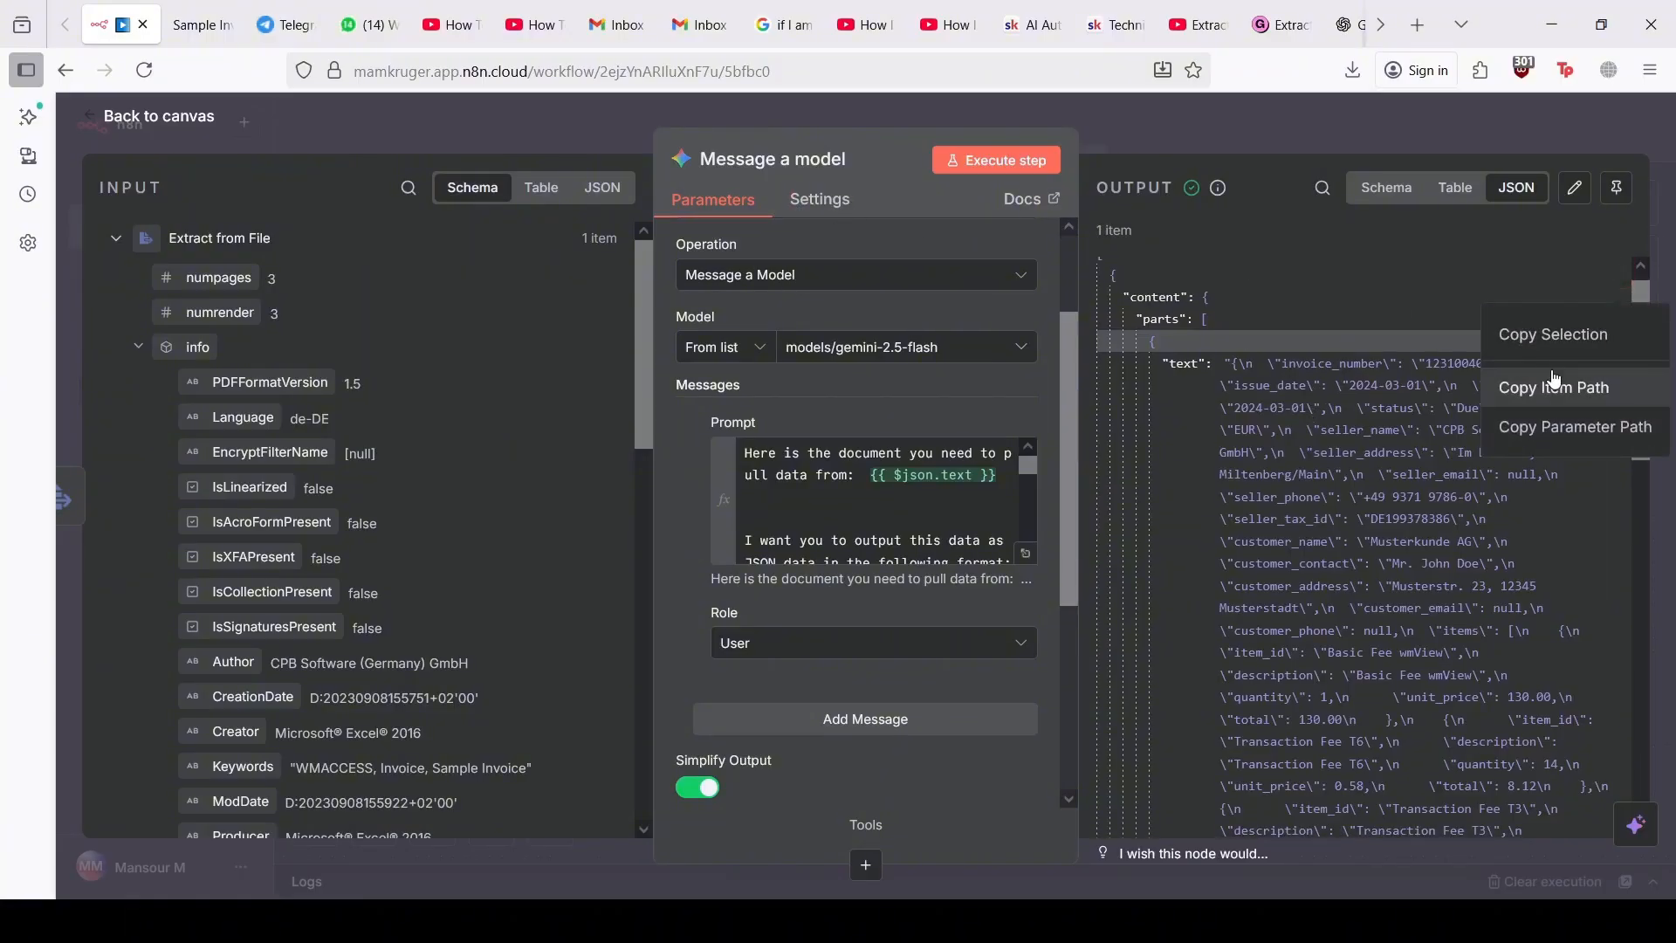
{"action": "left_click", "coordinate": [1549, 333]}
Step: Switch to ChatGPT, send "we get this output in n8n when messaging the model:" and submit the copied node output as well
{"action": "mouse_move", "coordinate": [1220, 190]}
{"action": "left_click", "coordinate": [1355, 24]}
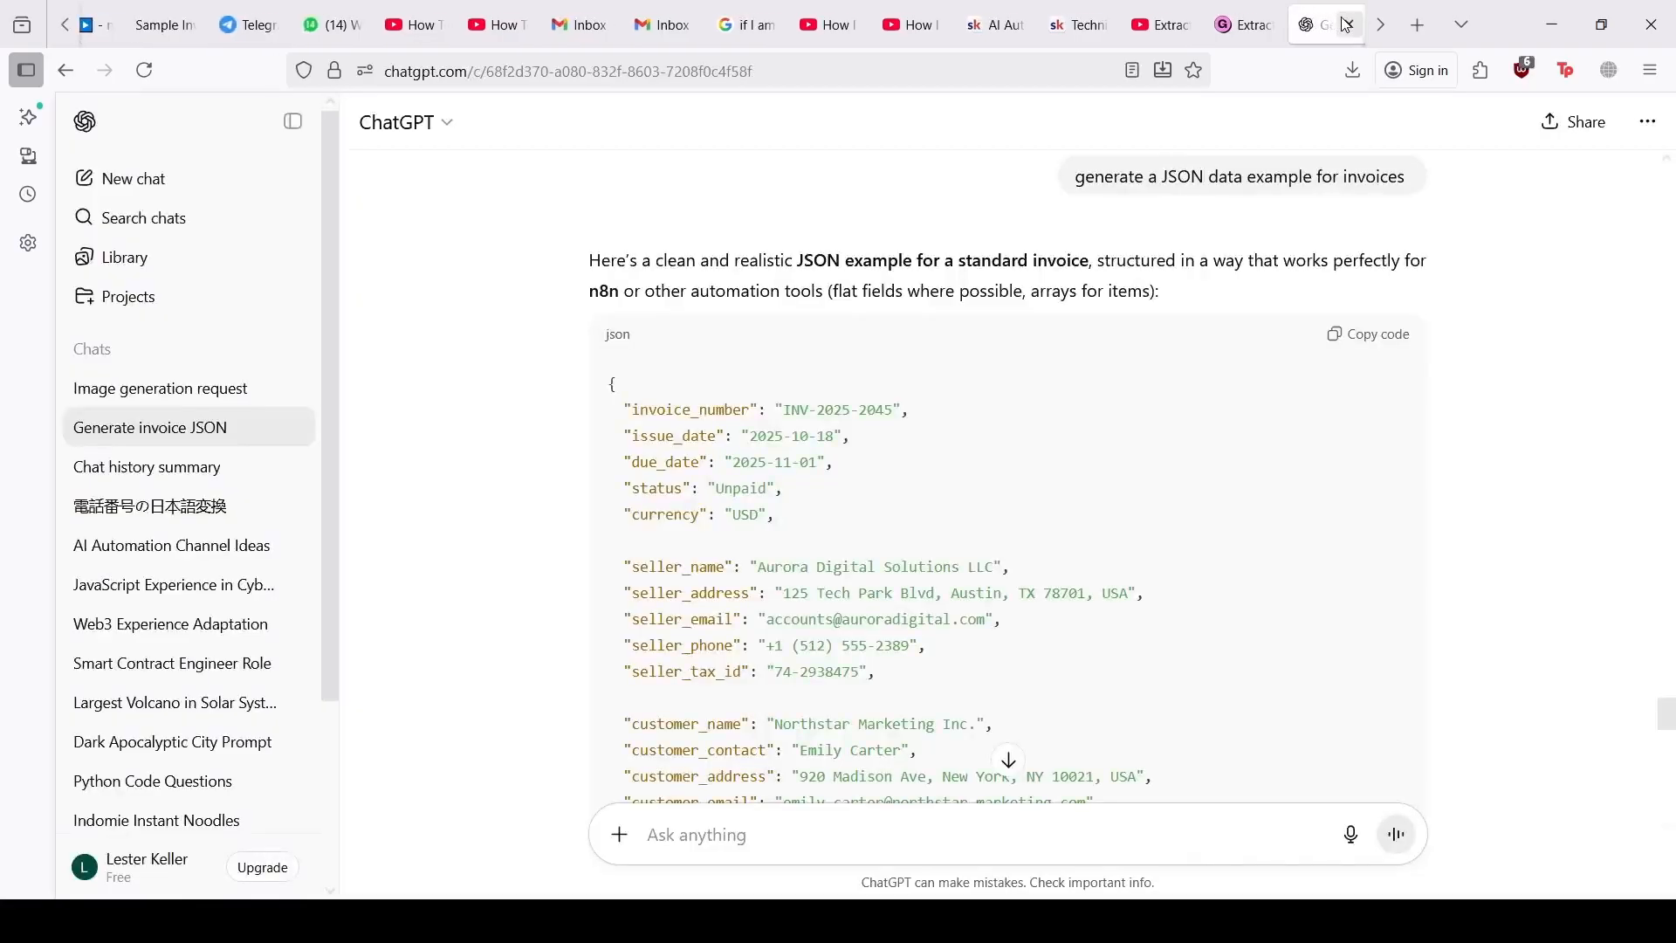
{"action": "left_click", "coordinate": [835, 823]}
{"action": "type", "text": "we "}
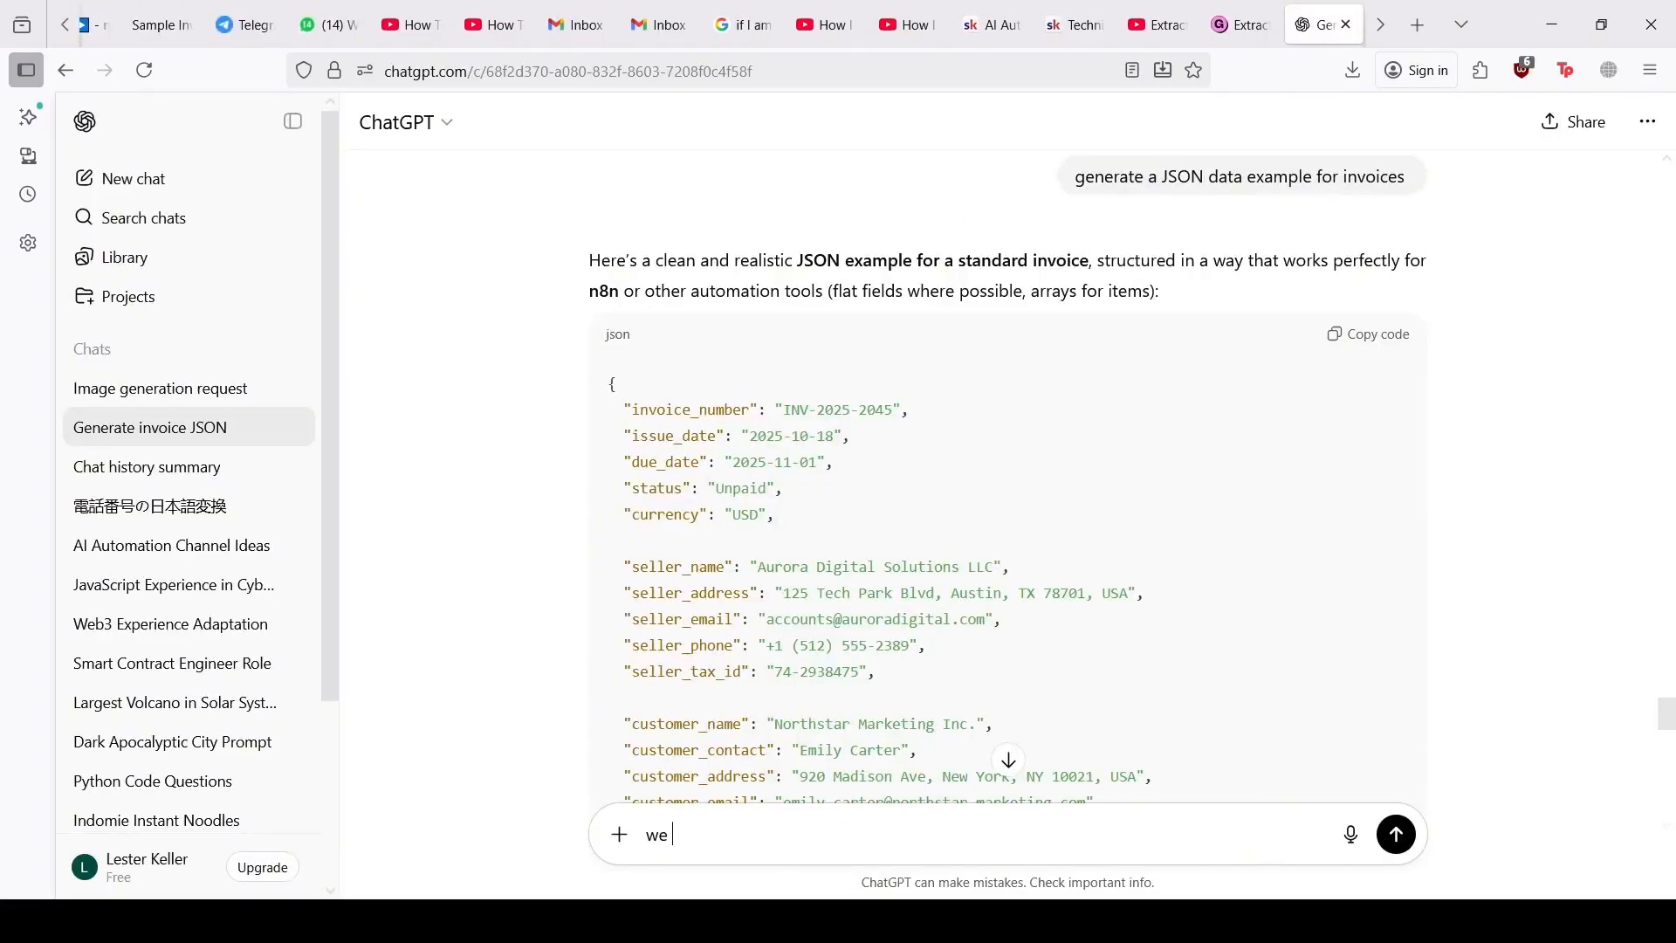
{"action": "type", "text": "get this output in n8n when mess"}
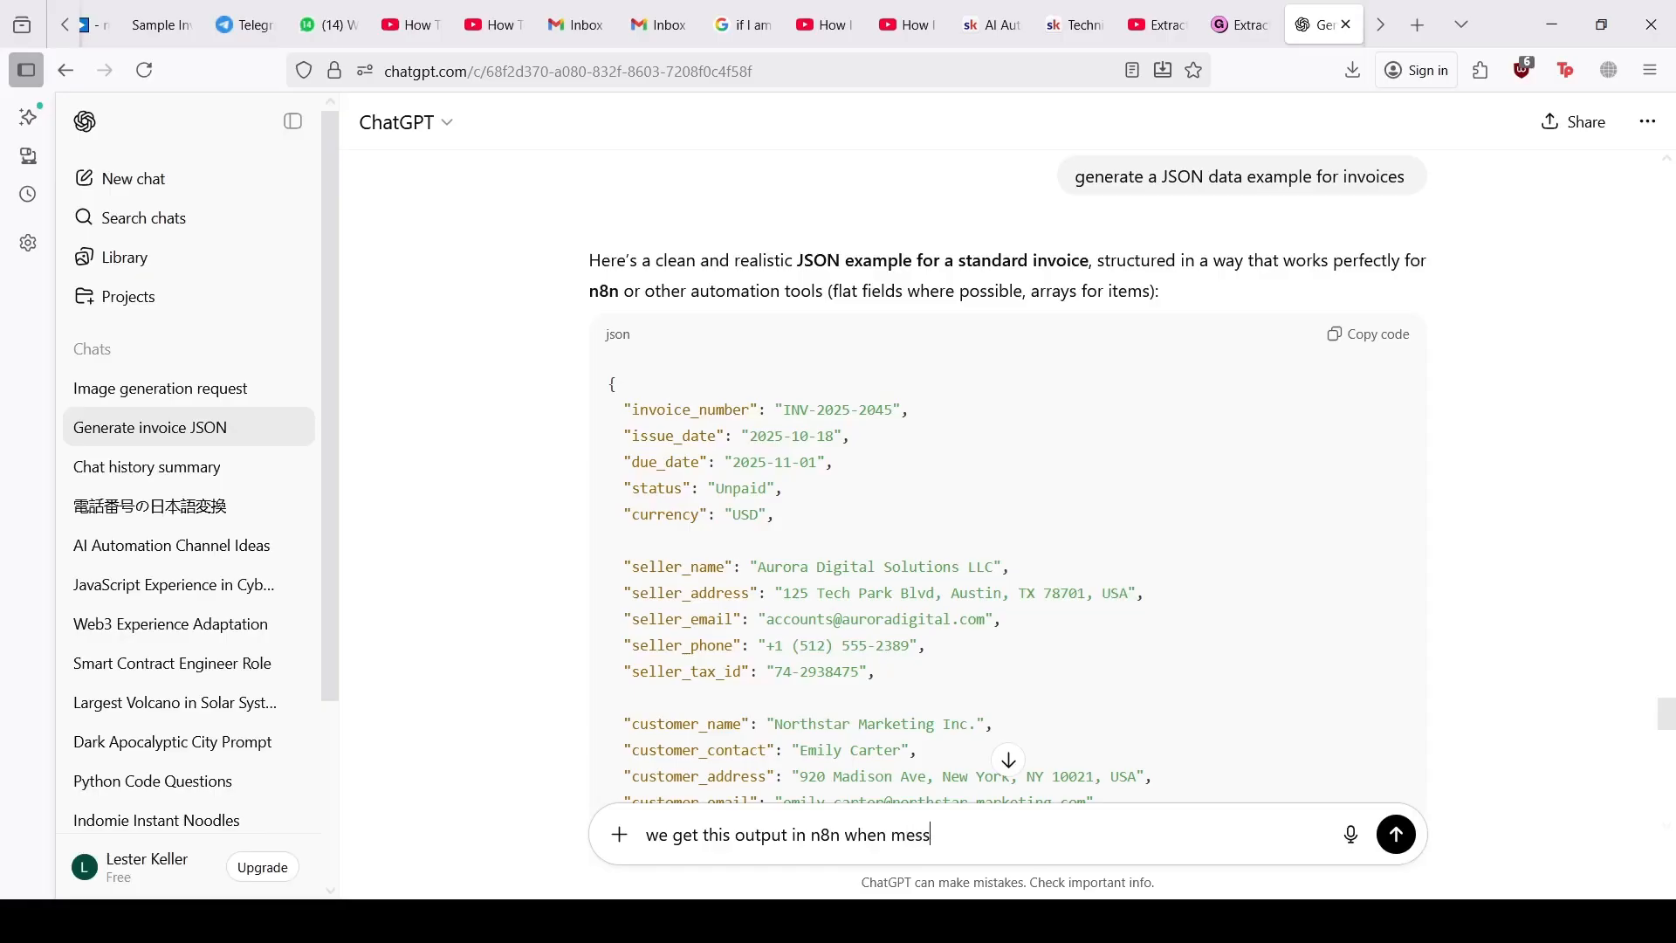
{"action": "type", "text": "aging the model:"}
{"action": "key", "text": "Return"}
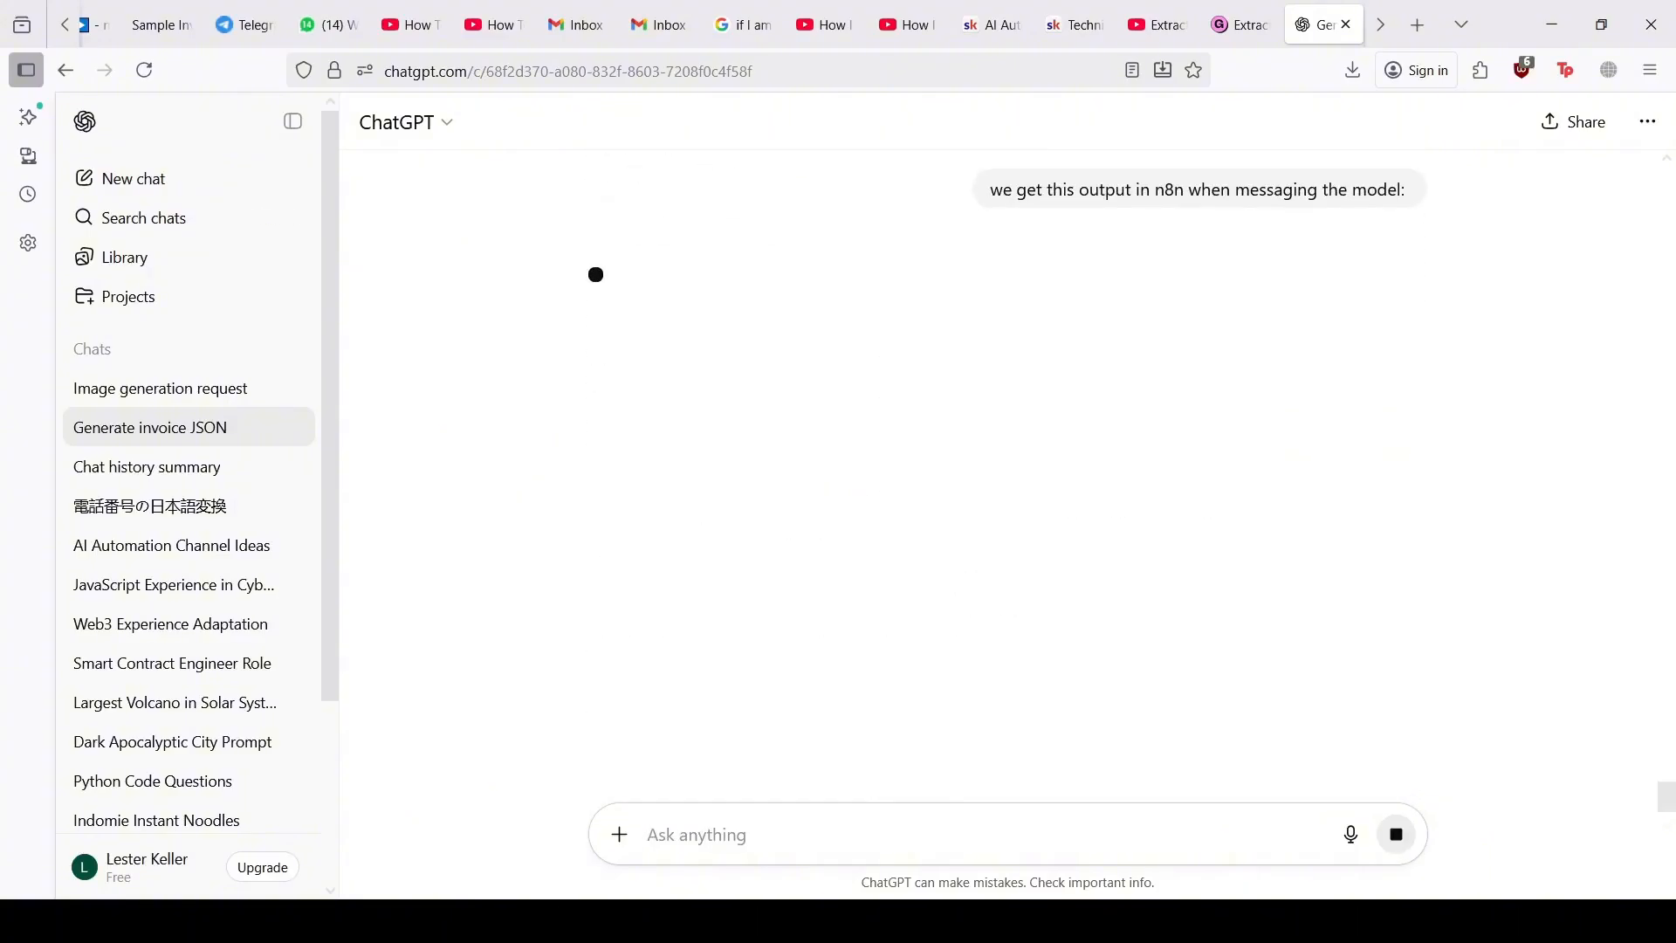
{"action": "key", "text": "ctrl+v"}
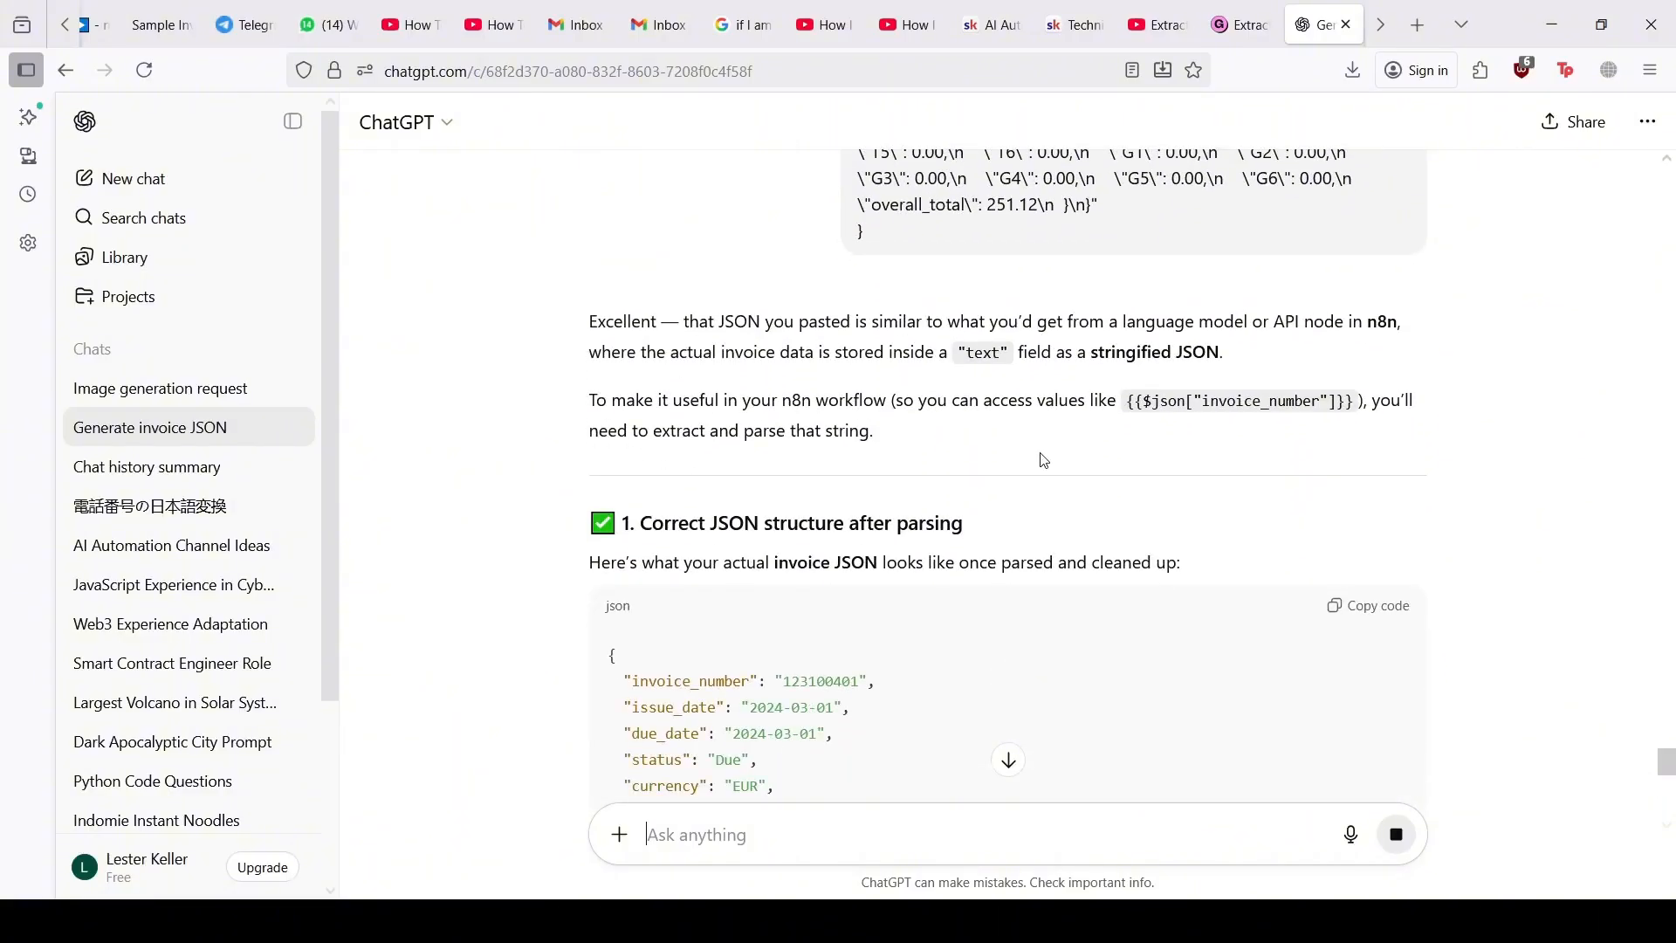
Step: Review ChatGPT's reply about parsing the invoice JSON and check the preceding messages in the conversation
{"action": "scroll", "coordinate": [1044, 459], "scroll_direction": "up", "scroll_amount": 2}
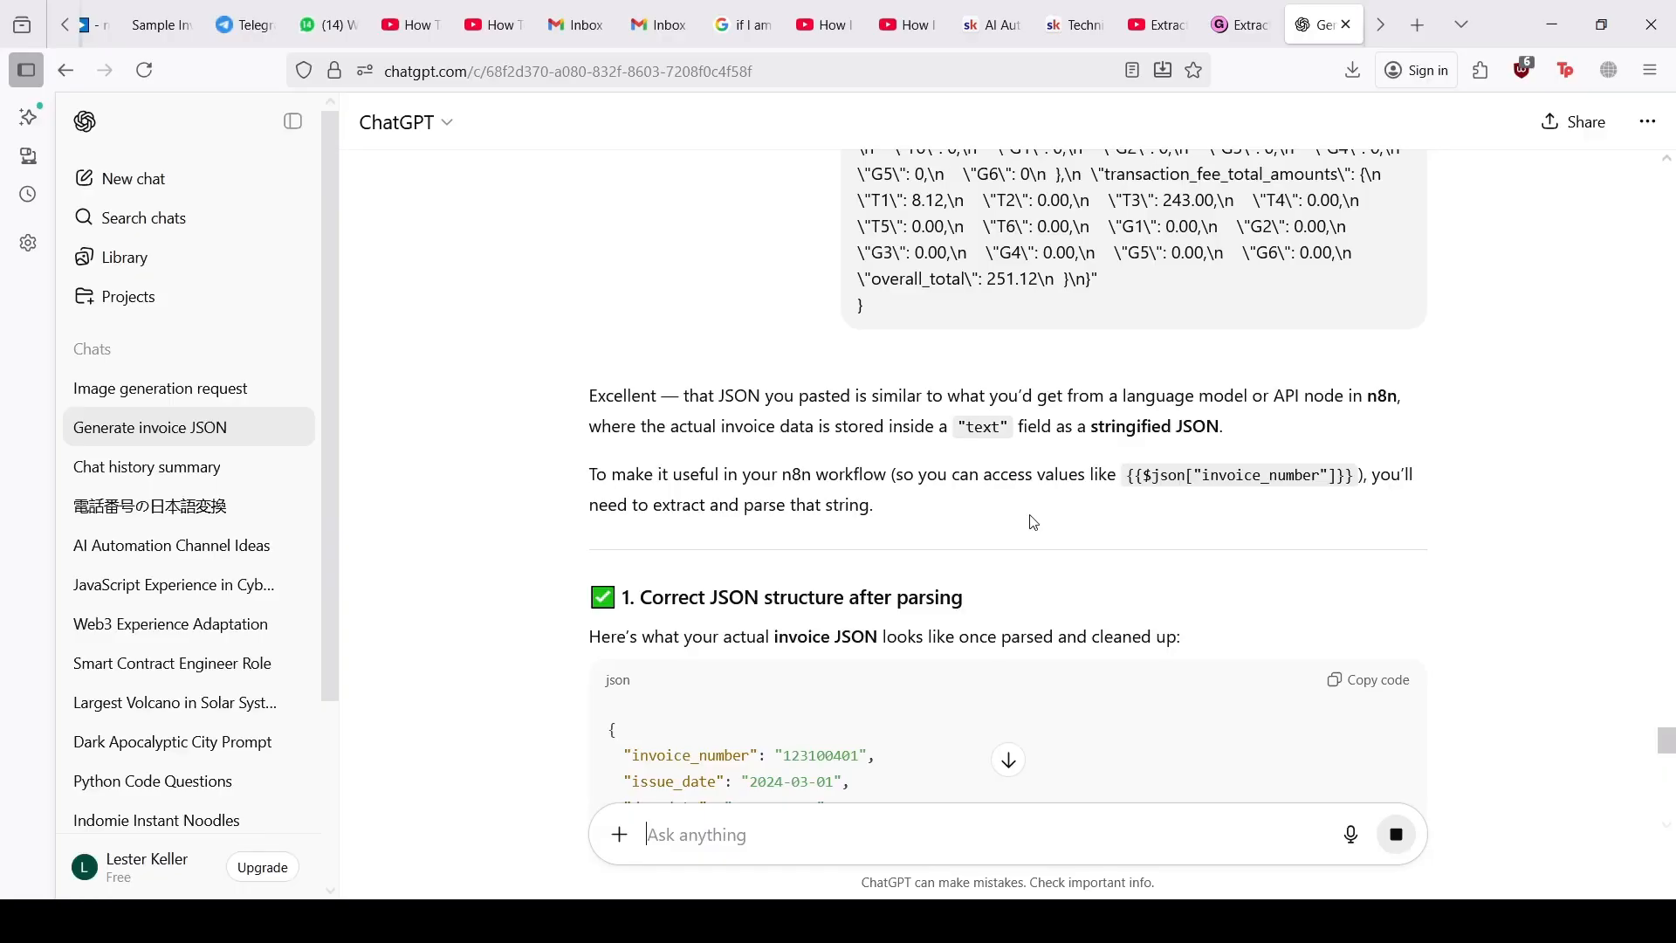
{"action": "scroll", "coordinate": [1033, 522], "scroll_direction": "down", "scroll_amount": 6}
{"action": "scroll", "coordinate": [1033, 522], "scroll_direction": "down", "scroll_amount": 20}
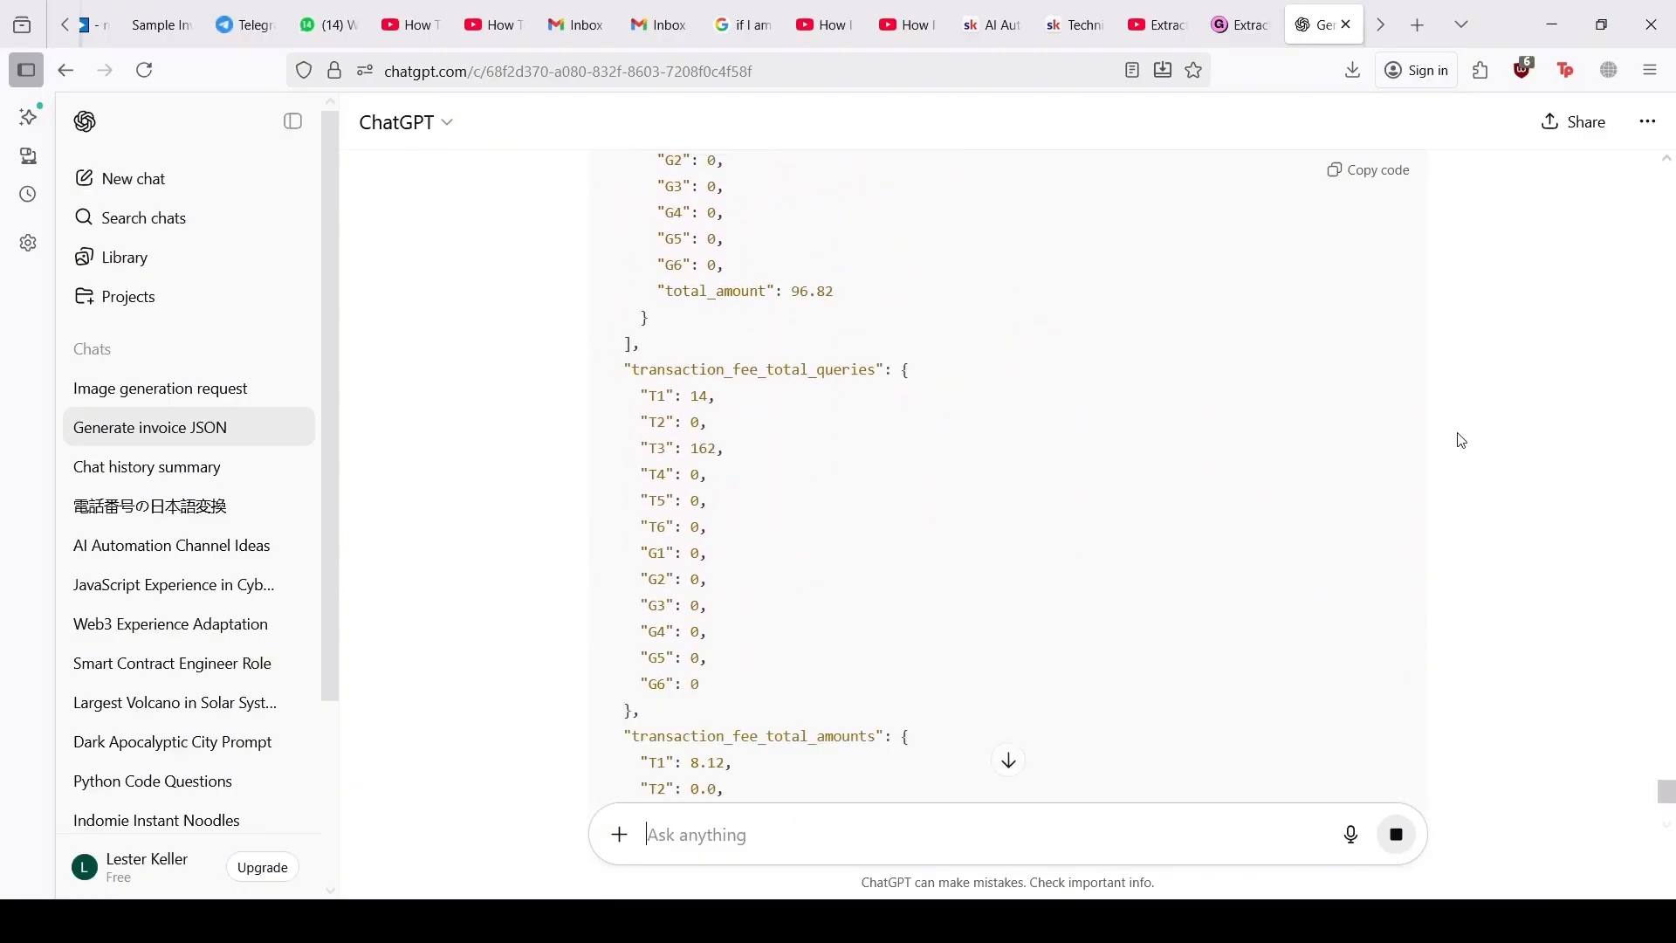
{"action": "scroll", "coordinate": [1459, 437], "scroll_direction": "up", "scroll_amount": 20}
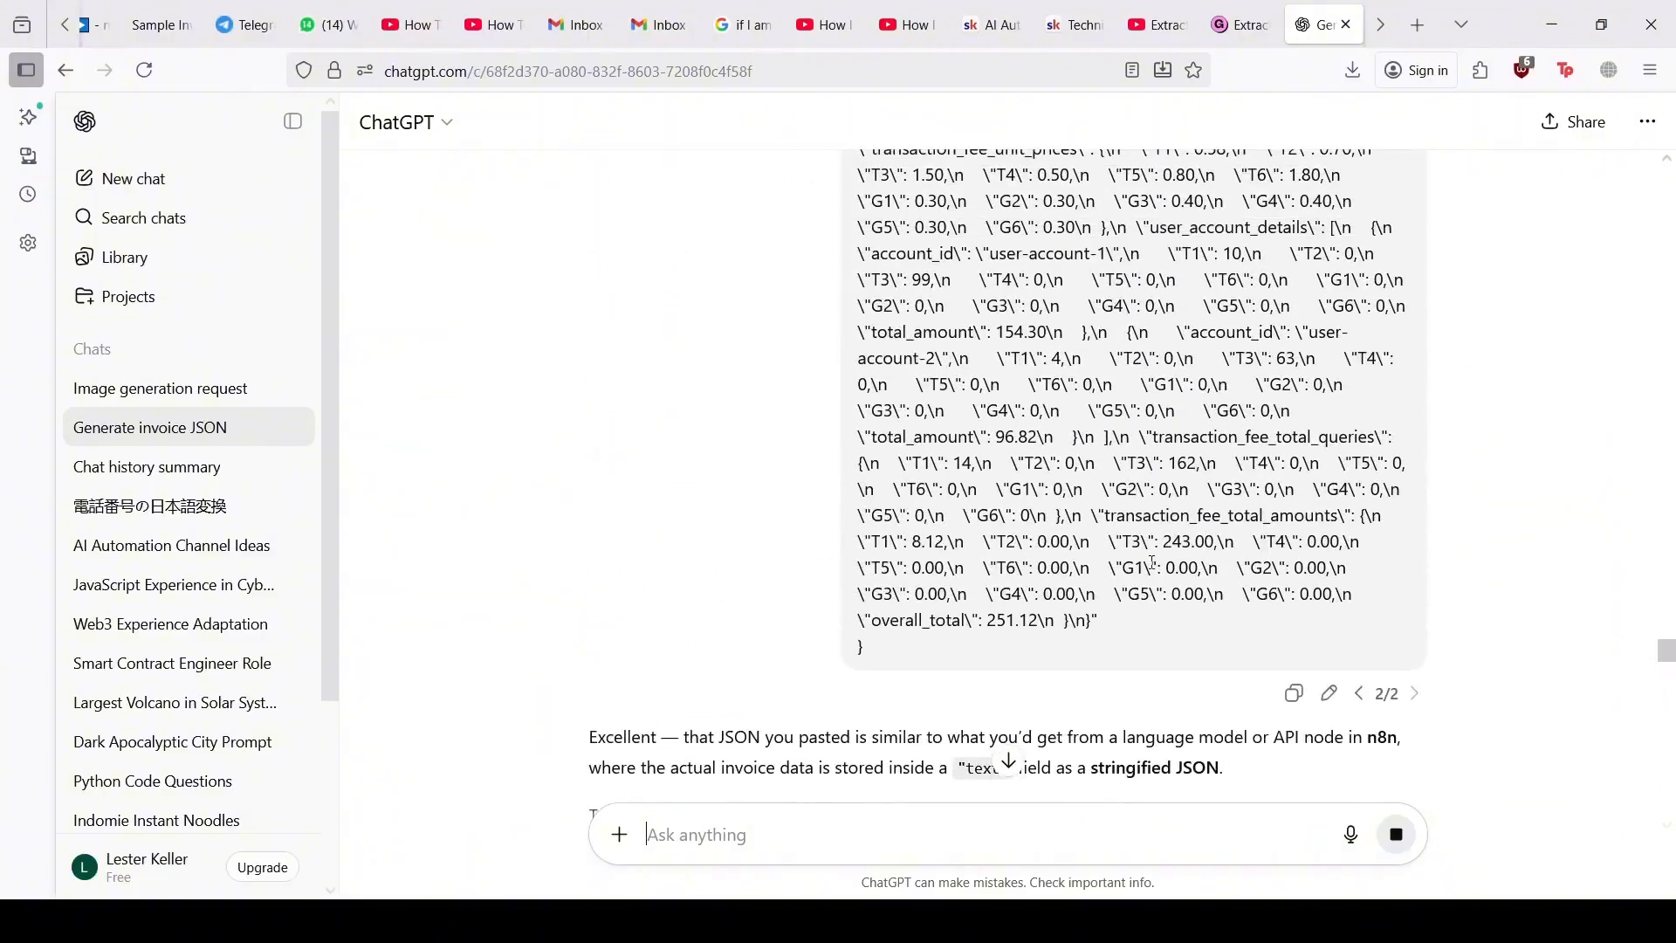
{"action": "scroll", "coordinate": [1109, 317], "scroll_direction": "up", "scroll_amount": 4}
{"action": "scroll", "coordinate": [1110, 316], "scroll_direction": "up", "scroll_amount": 5}
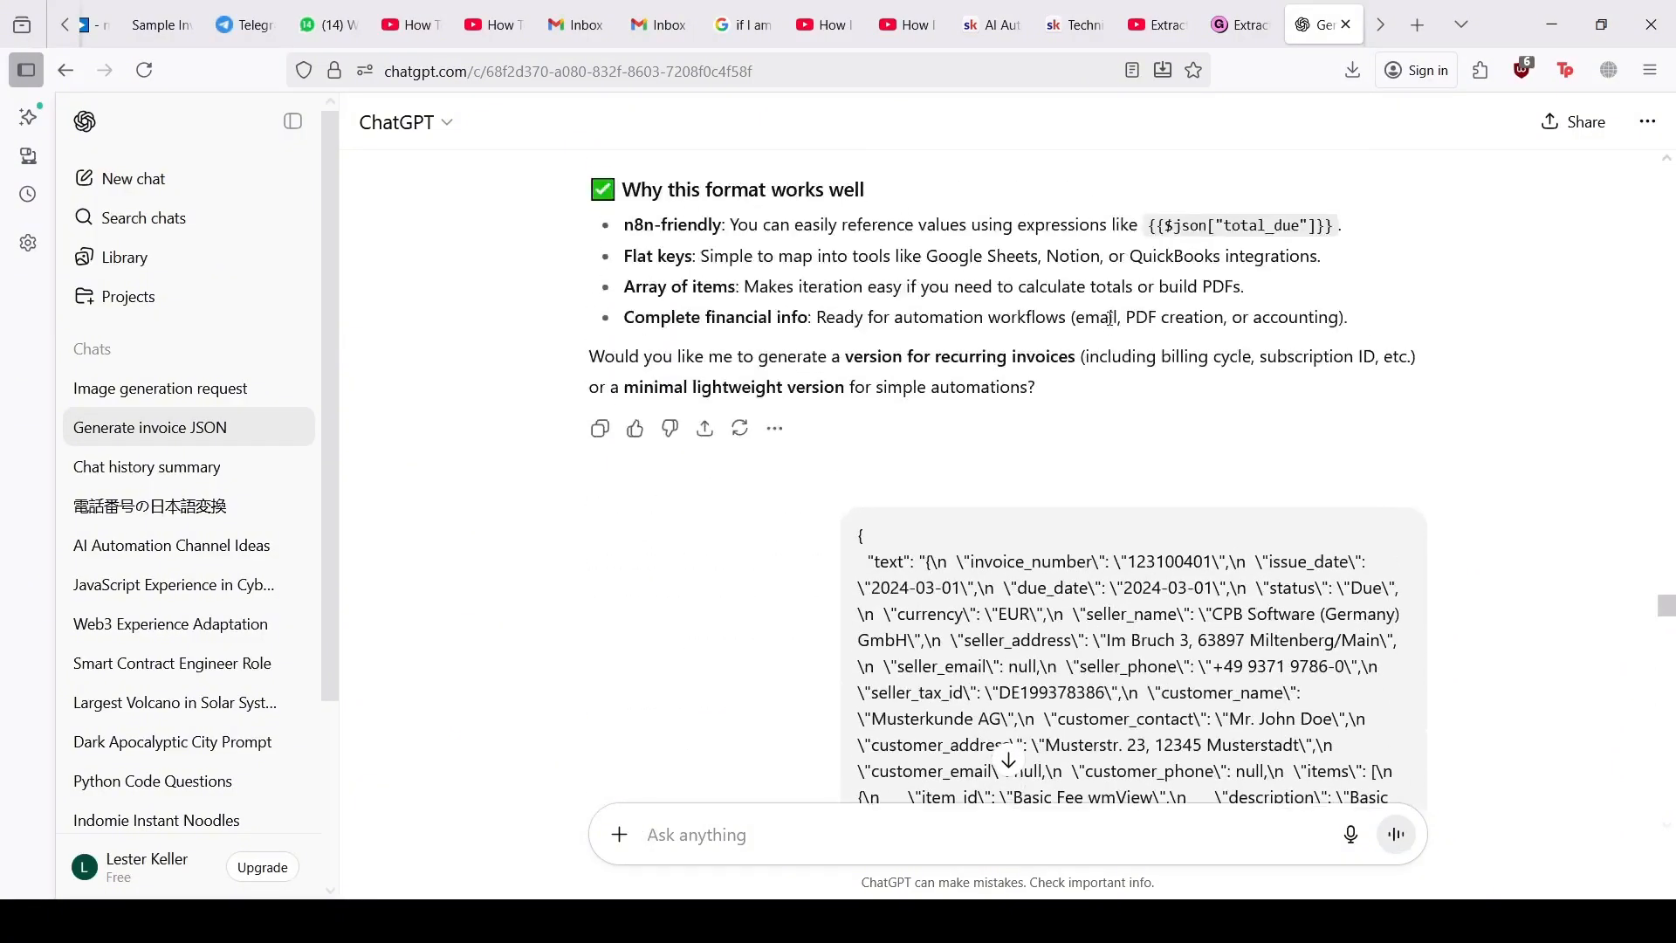
{"action": "scroll", "coordinate": [1061, 432], "scroll_direction": "up", "scroll_amount": 2}
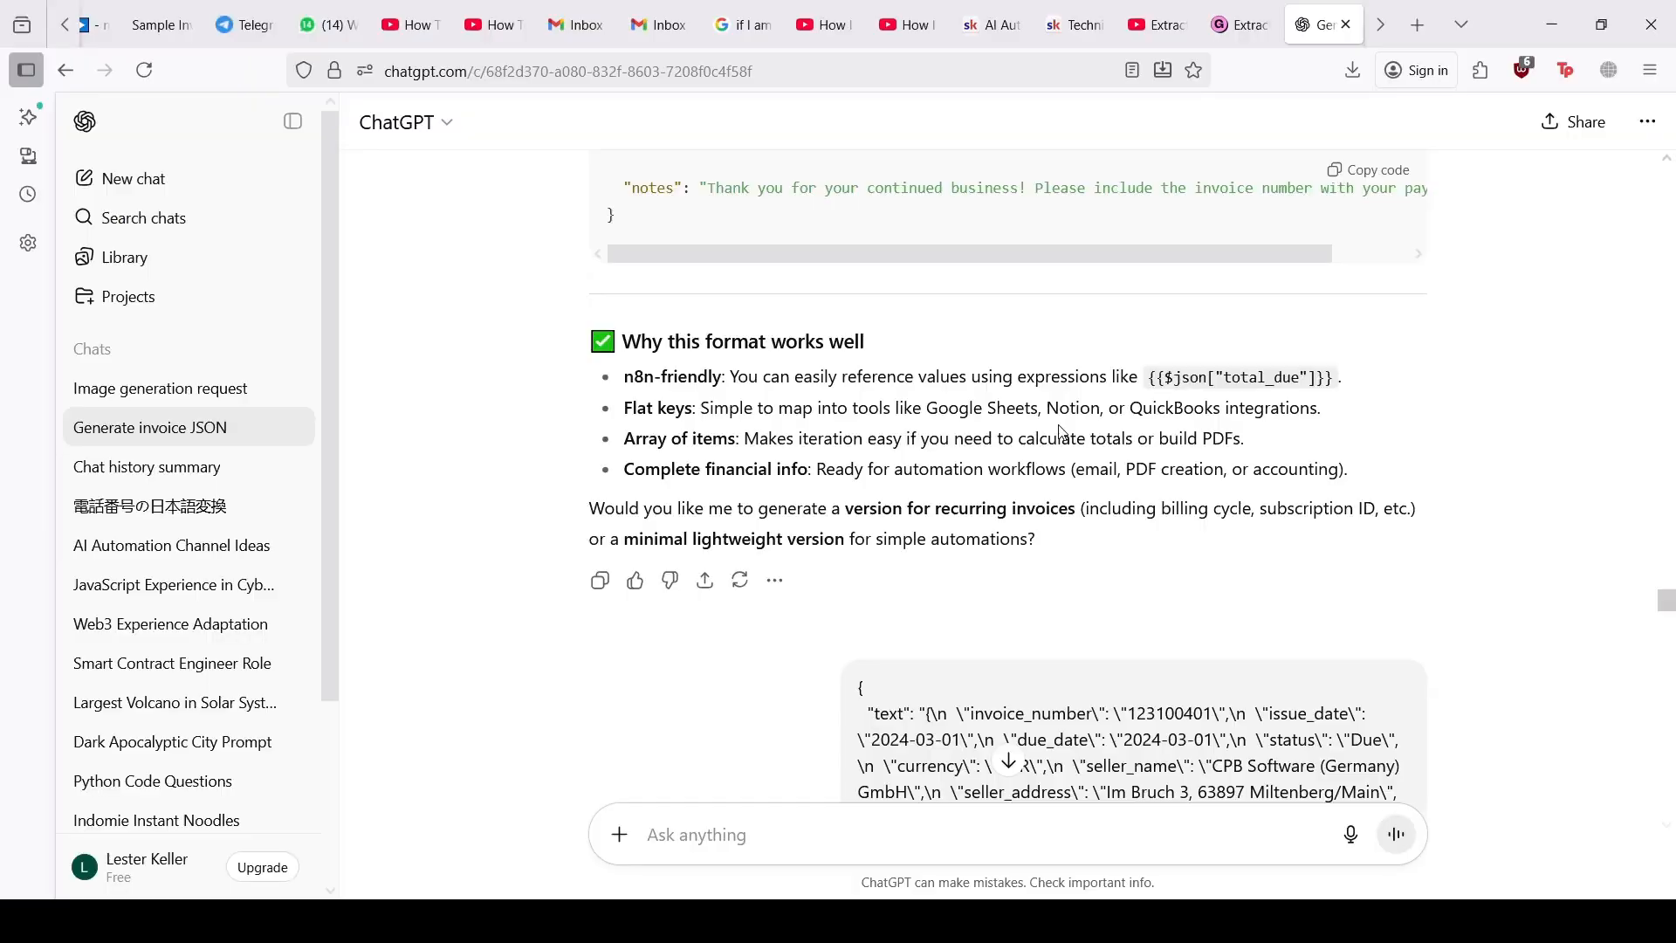
{"action": "scroll", "coordinate": [1061, 432], "scroll_direction": "down", "scroll_amount": 1}
{"action": "scroll", "coordinate": [1061, 432], "scroll_direction": "up", "scroll_amount": 7}
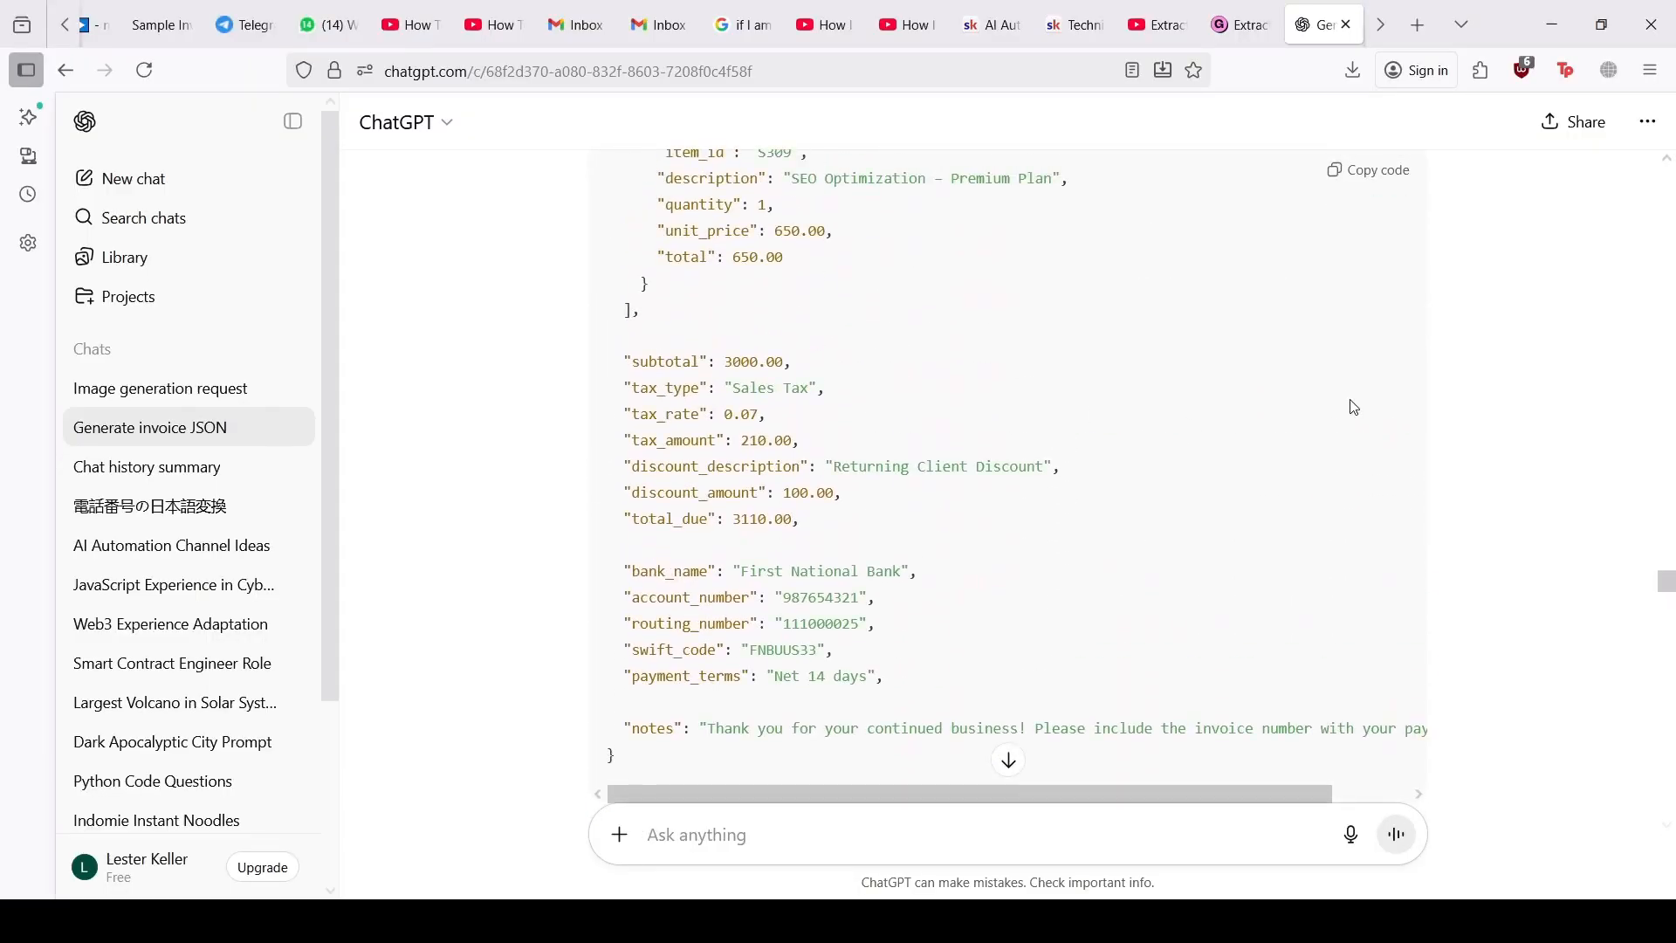
{"action": "scroll", "coordinate": [1465, 441], "scroll_direction": "down", "scroll_amount": 20}
{"action": "scroll", "coordinate": [1464, 441], "scroll_direction": "down", "scroll_amount": 15}
Step: Send one message reading "we get this output in n8n when messaging the model:" followed directly by the copied node output
{"action": "type", "text": "w"}
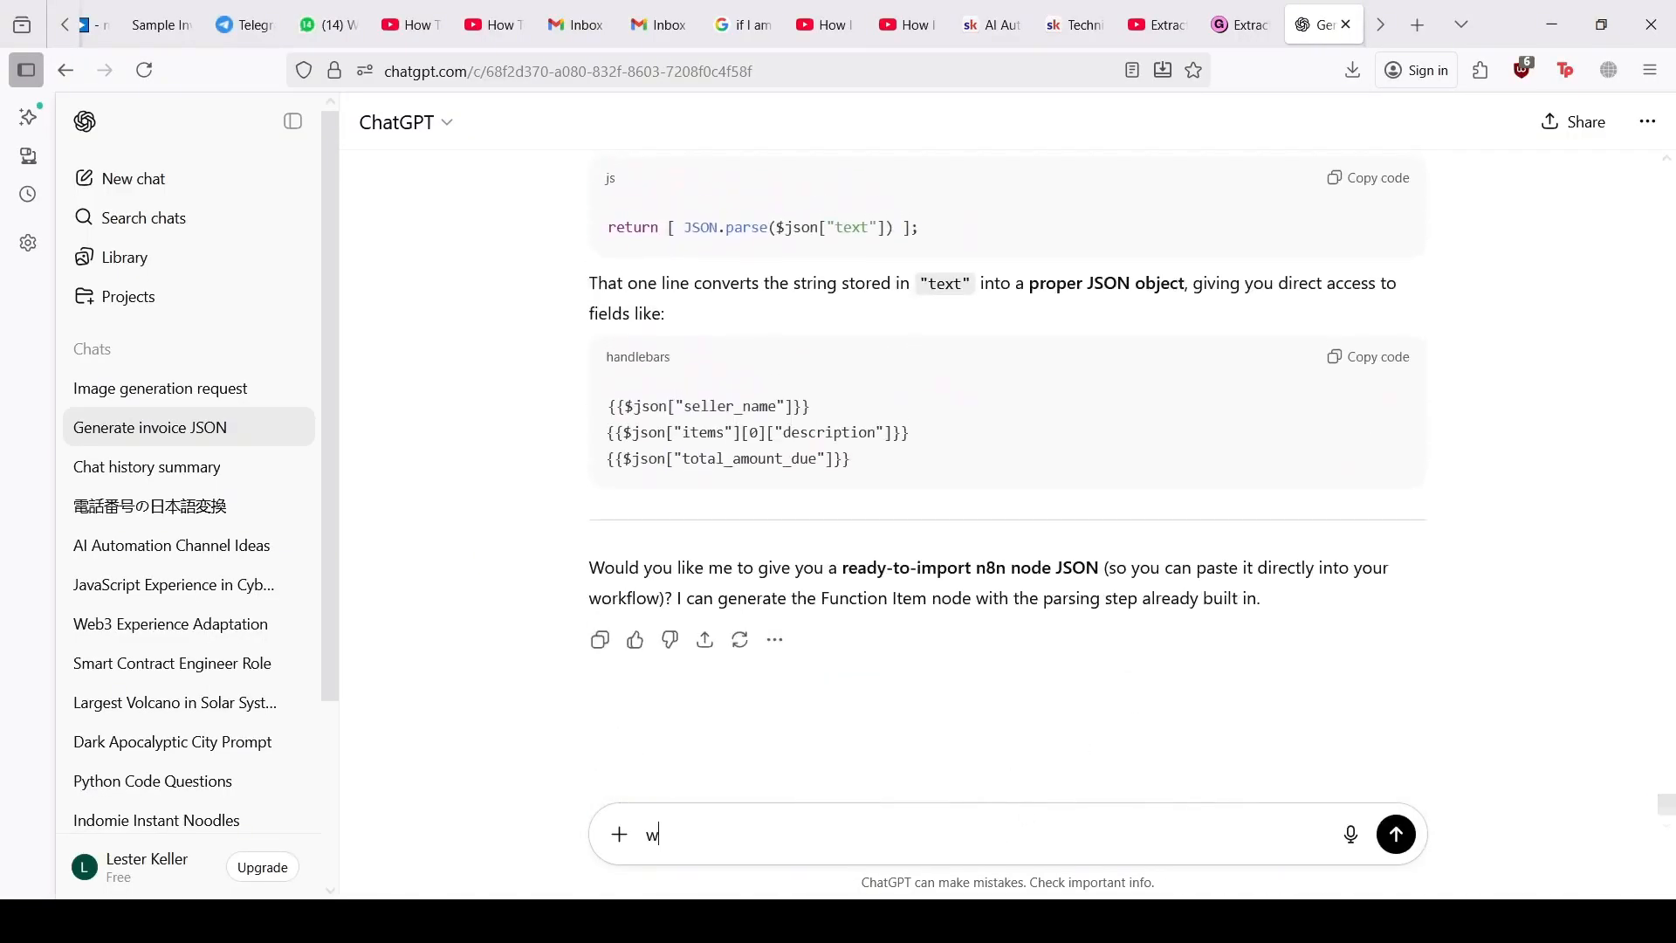
{"action": "type", "text": "e can"}
{"action": "key", "text": "BackSpace"}
{"action": "key", "text": "BackSpace"}
{"action": "key", "text": "BackSpace"}
{"action": "type", "text": "this output in n8n "}
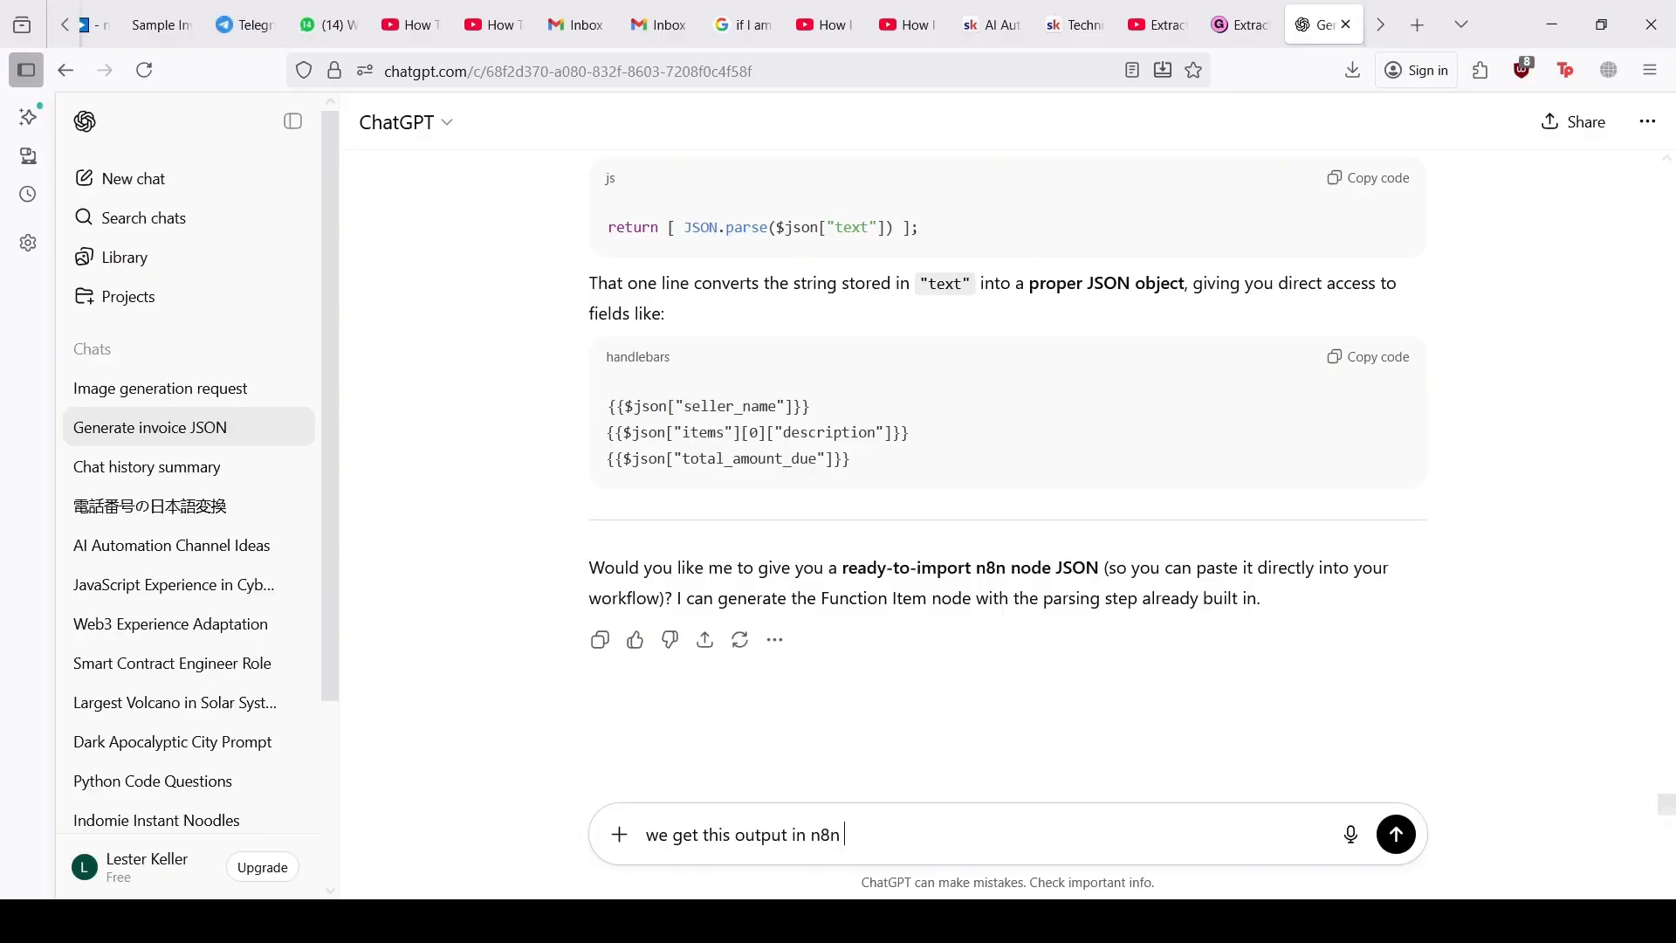
{"action": "type", "text": "when messaging the model"}
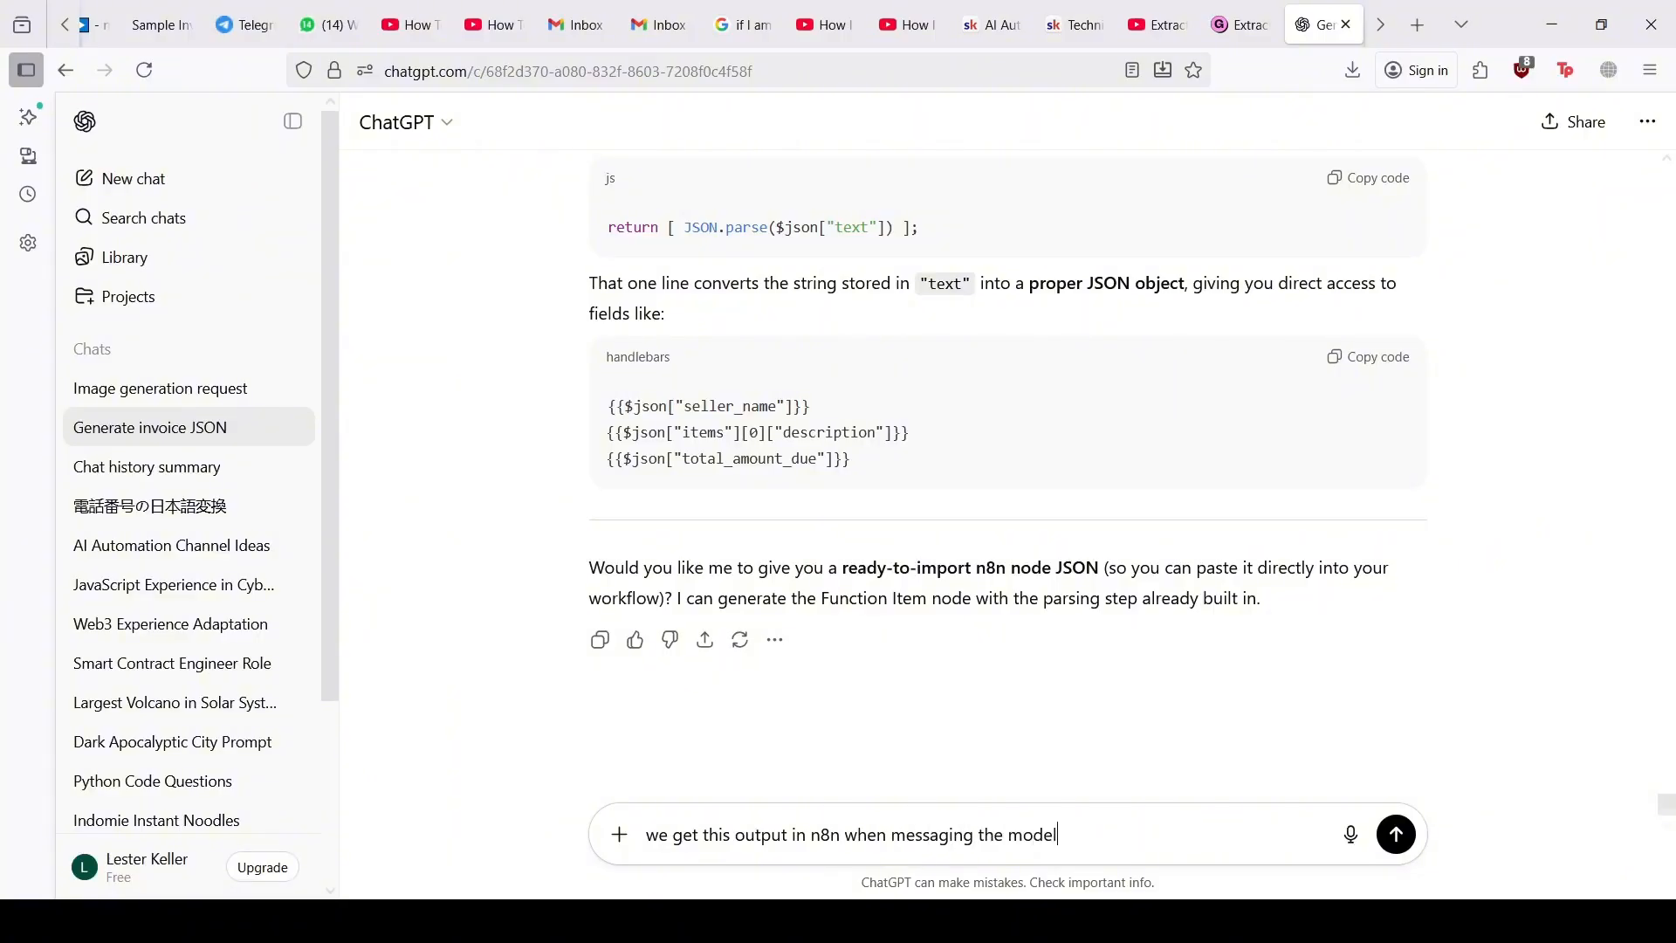
{"action": "type", "text": ":"}
{"action": "key", "text": "ctrl+v"}
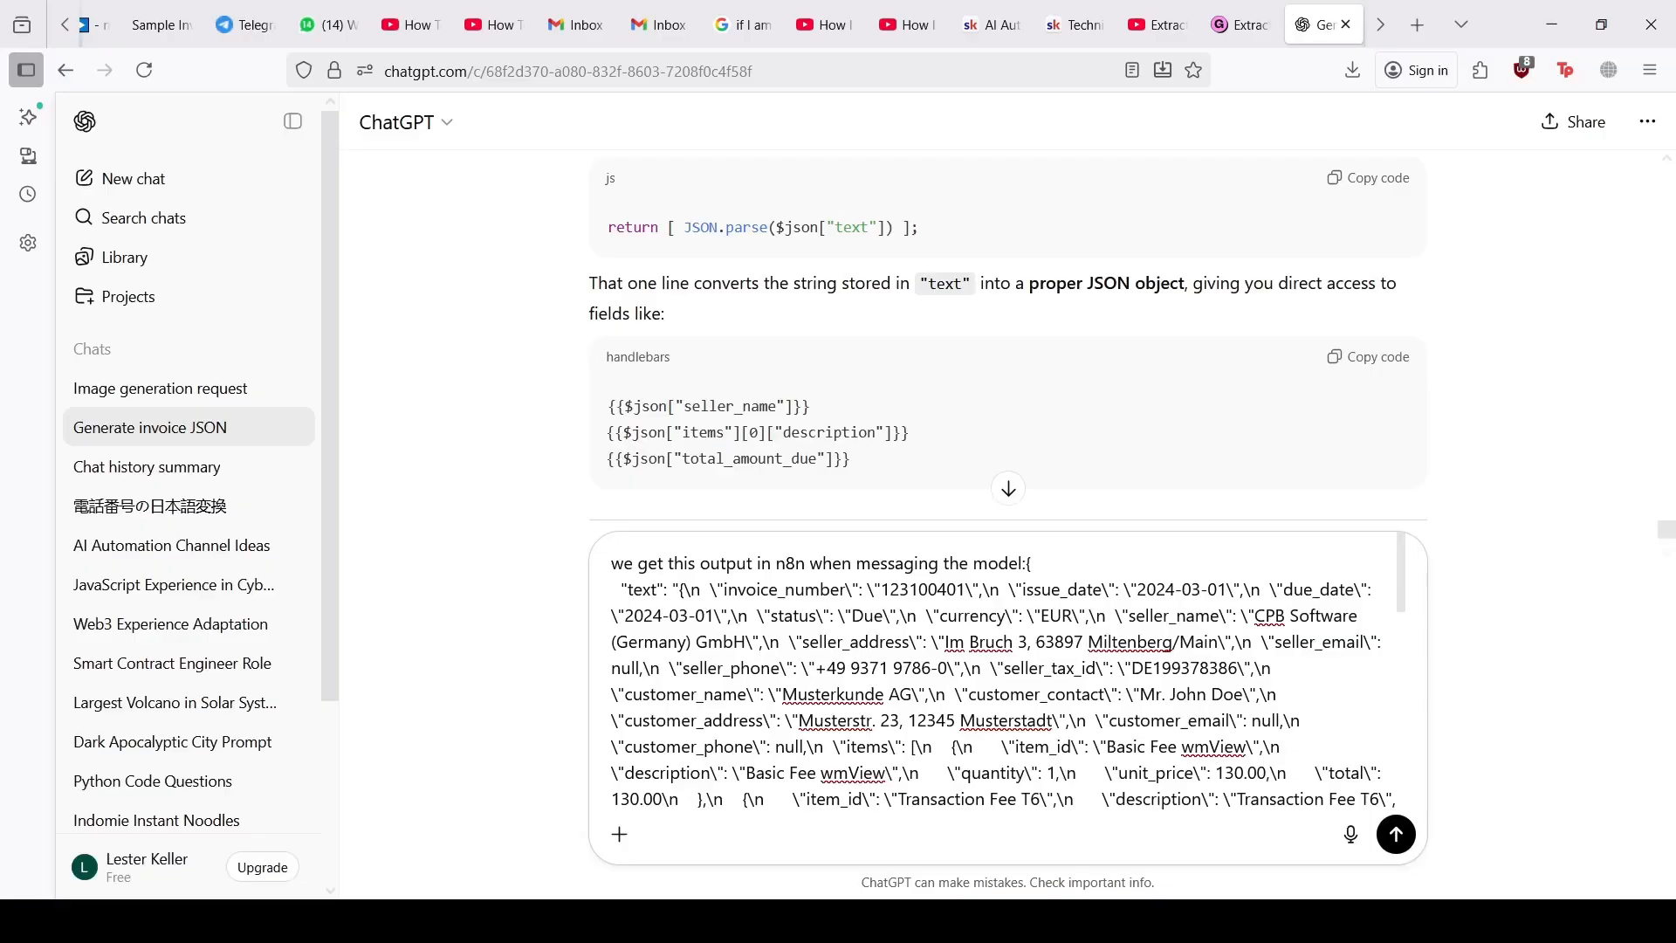
{"action": "key", "text": "Return"}
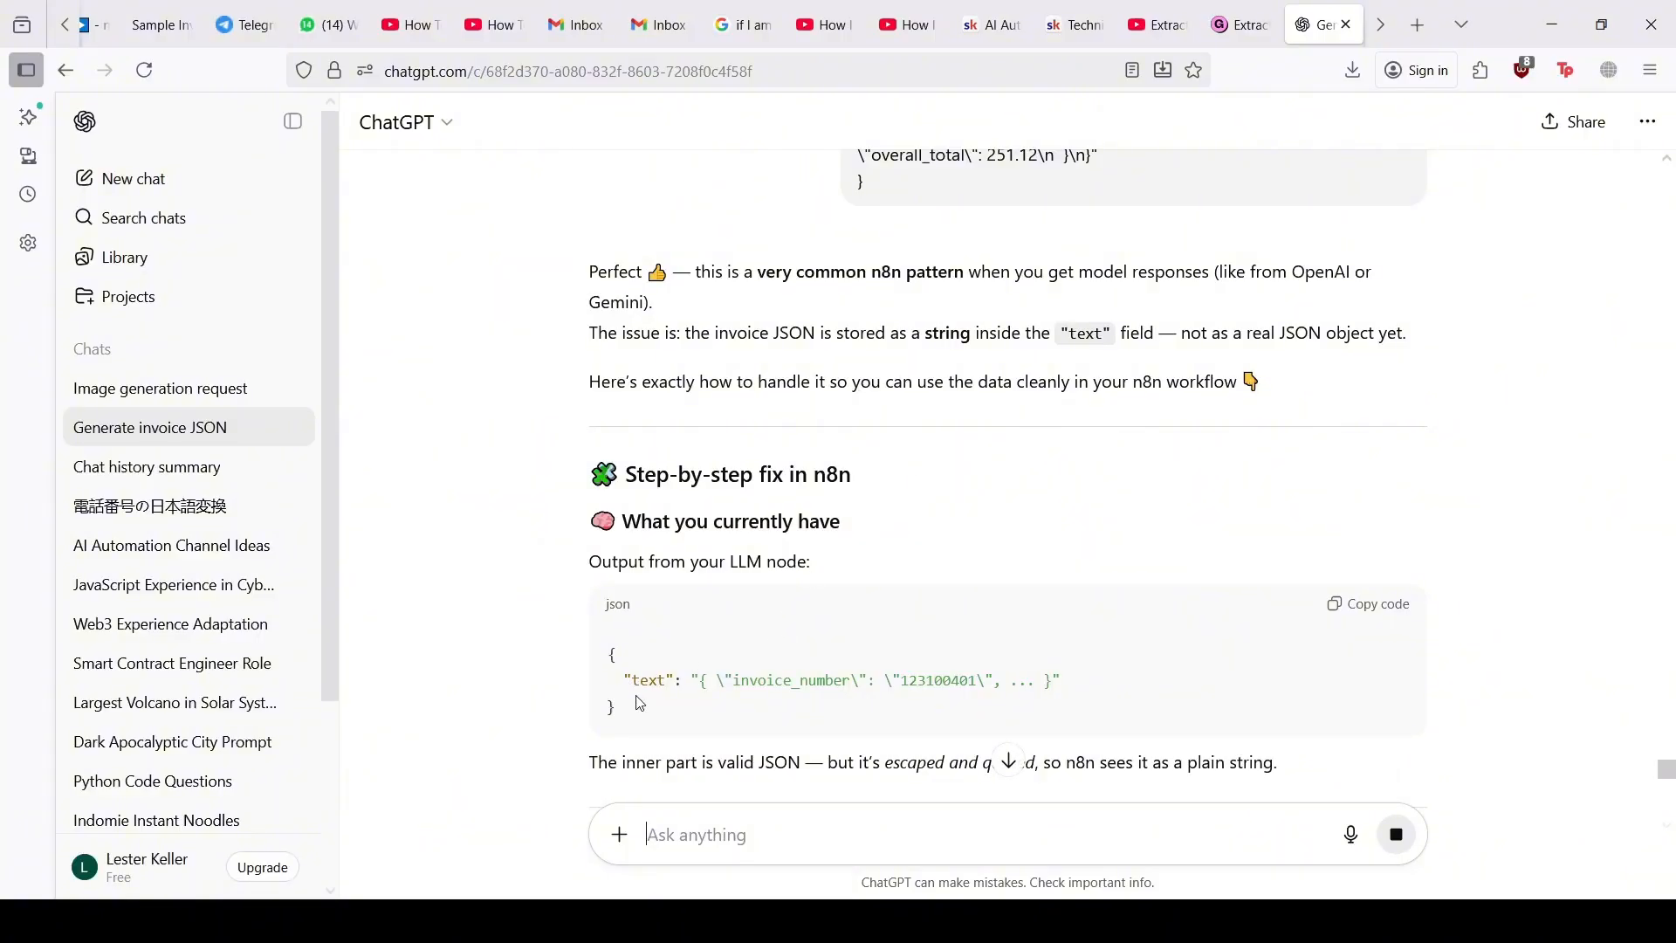
Step: Copy the JSON snippet under "What you currently have" in ChatGPT's reply
{"action": "scroll", "coordinate": [690, 698], "scroll_direction": "down", "scroll_amount": 1}
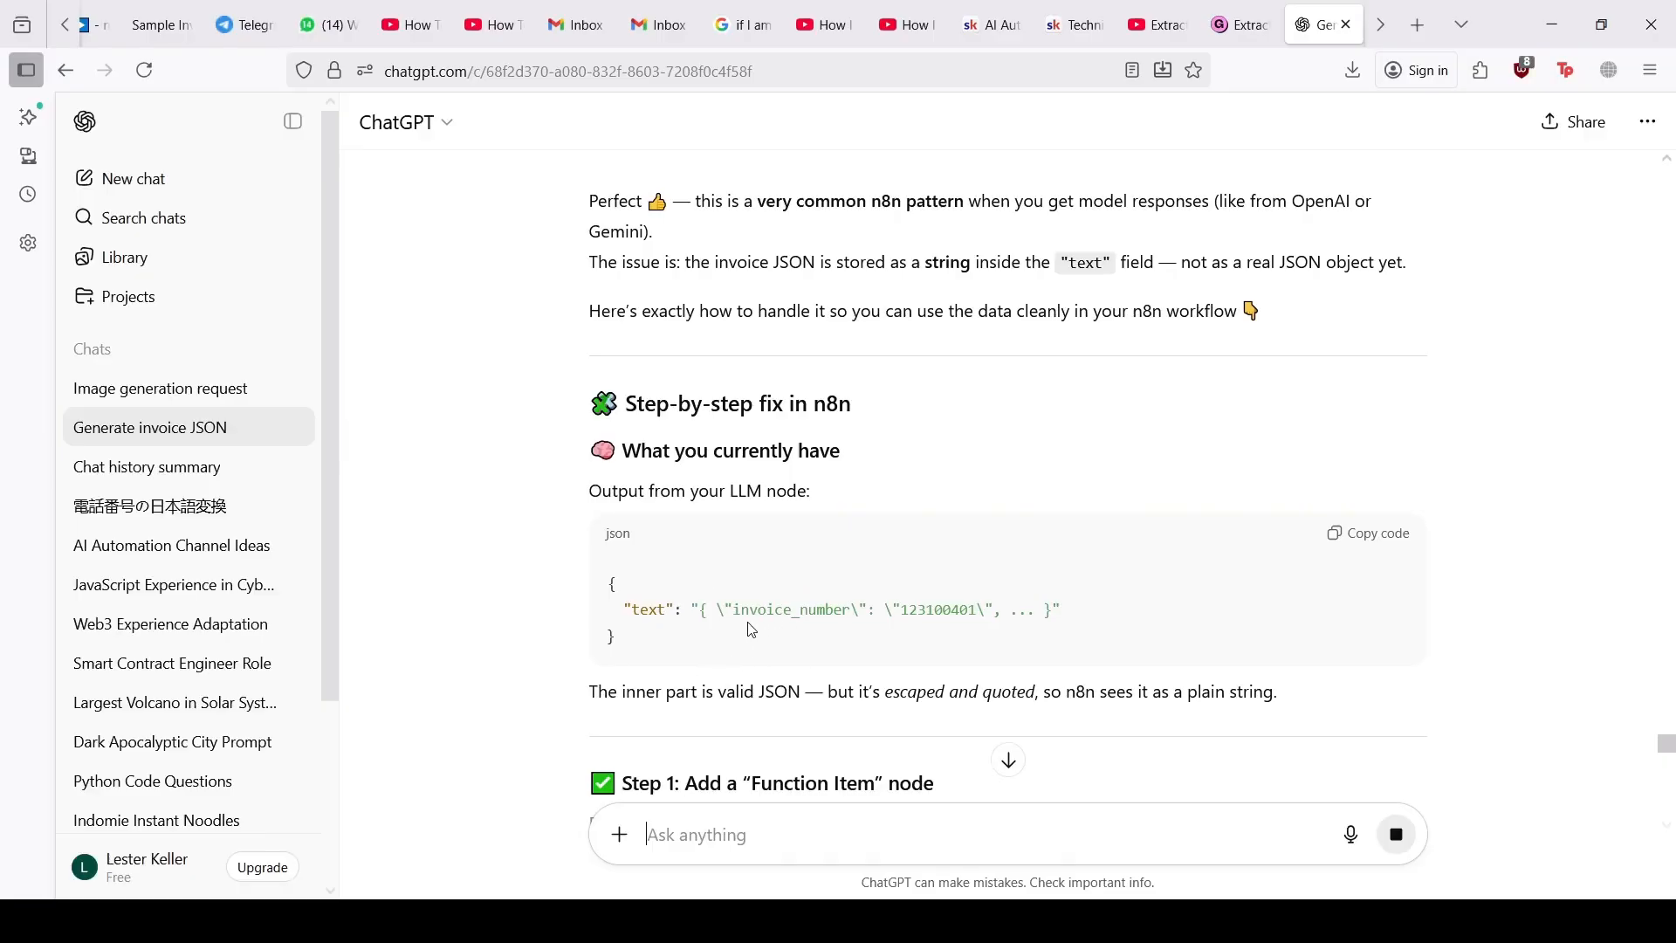
{"action": "left_click", "coordinate": [1348, 534]}
Step: Return to the n8n workflow and add a Code in JavaScript node after the "Message a model" node
{"action": "left_click", "coordinate": [100, 10]}
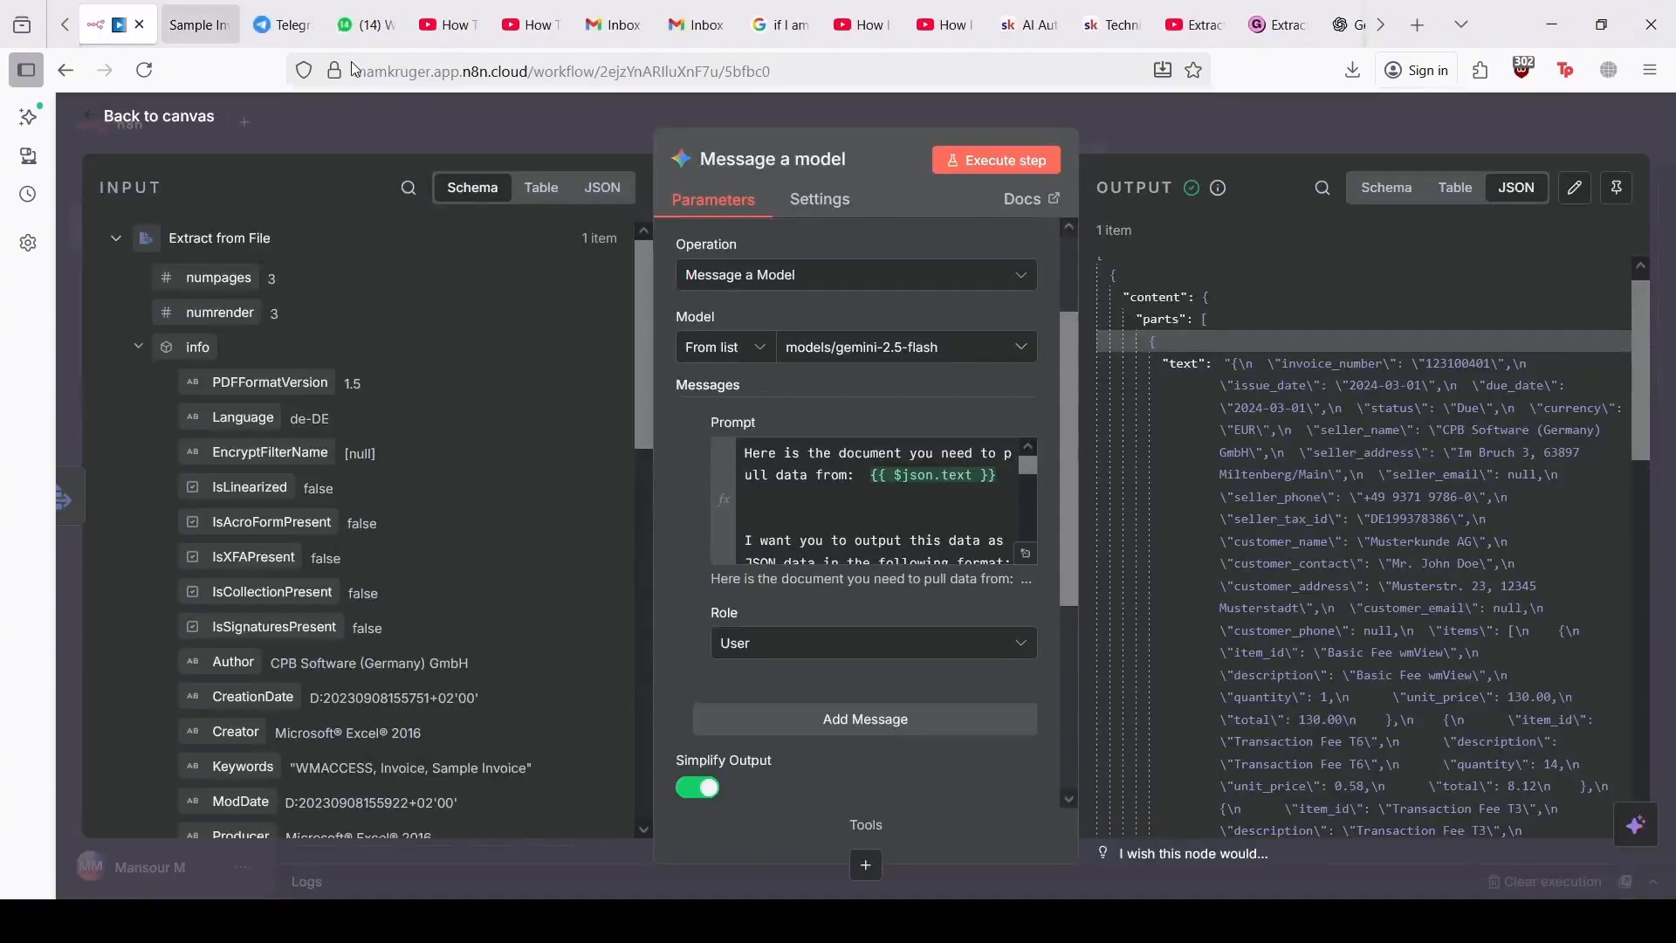
{"action": "left_click", "coordinate": [205, 122]}
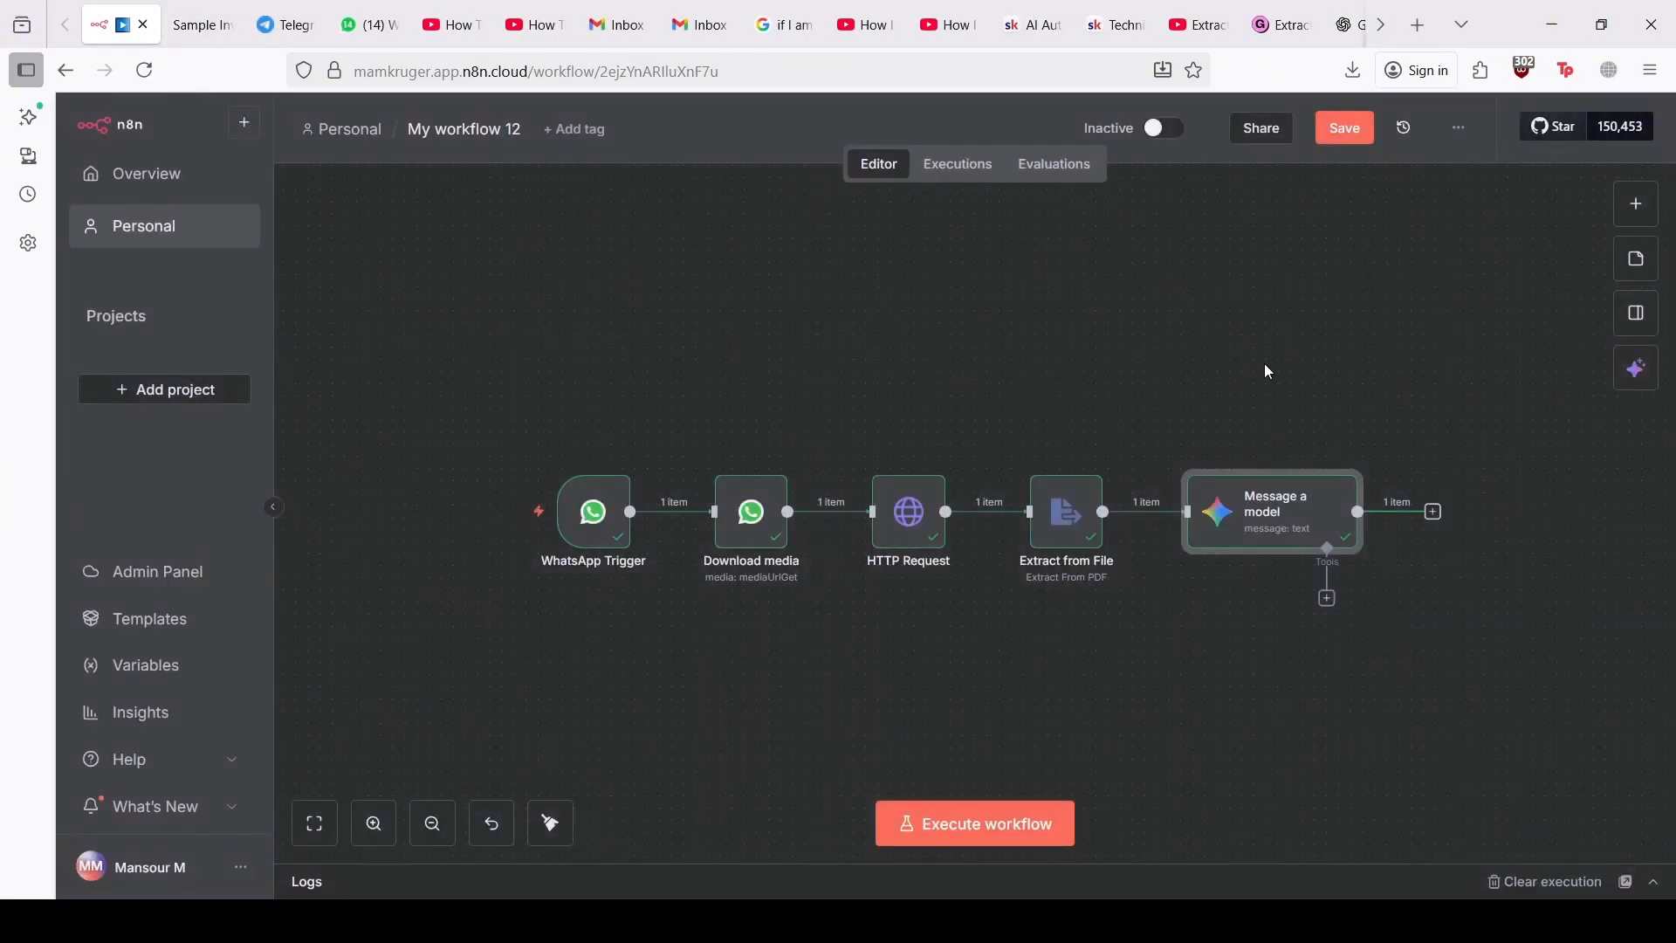
{"action": "scroll", "coordinate": [1257, 365], "scroll_direction": "right", "scroll_amount": 1}
{"action": "left_click", "coordinate": [1394, 511]}
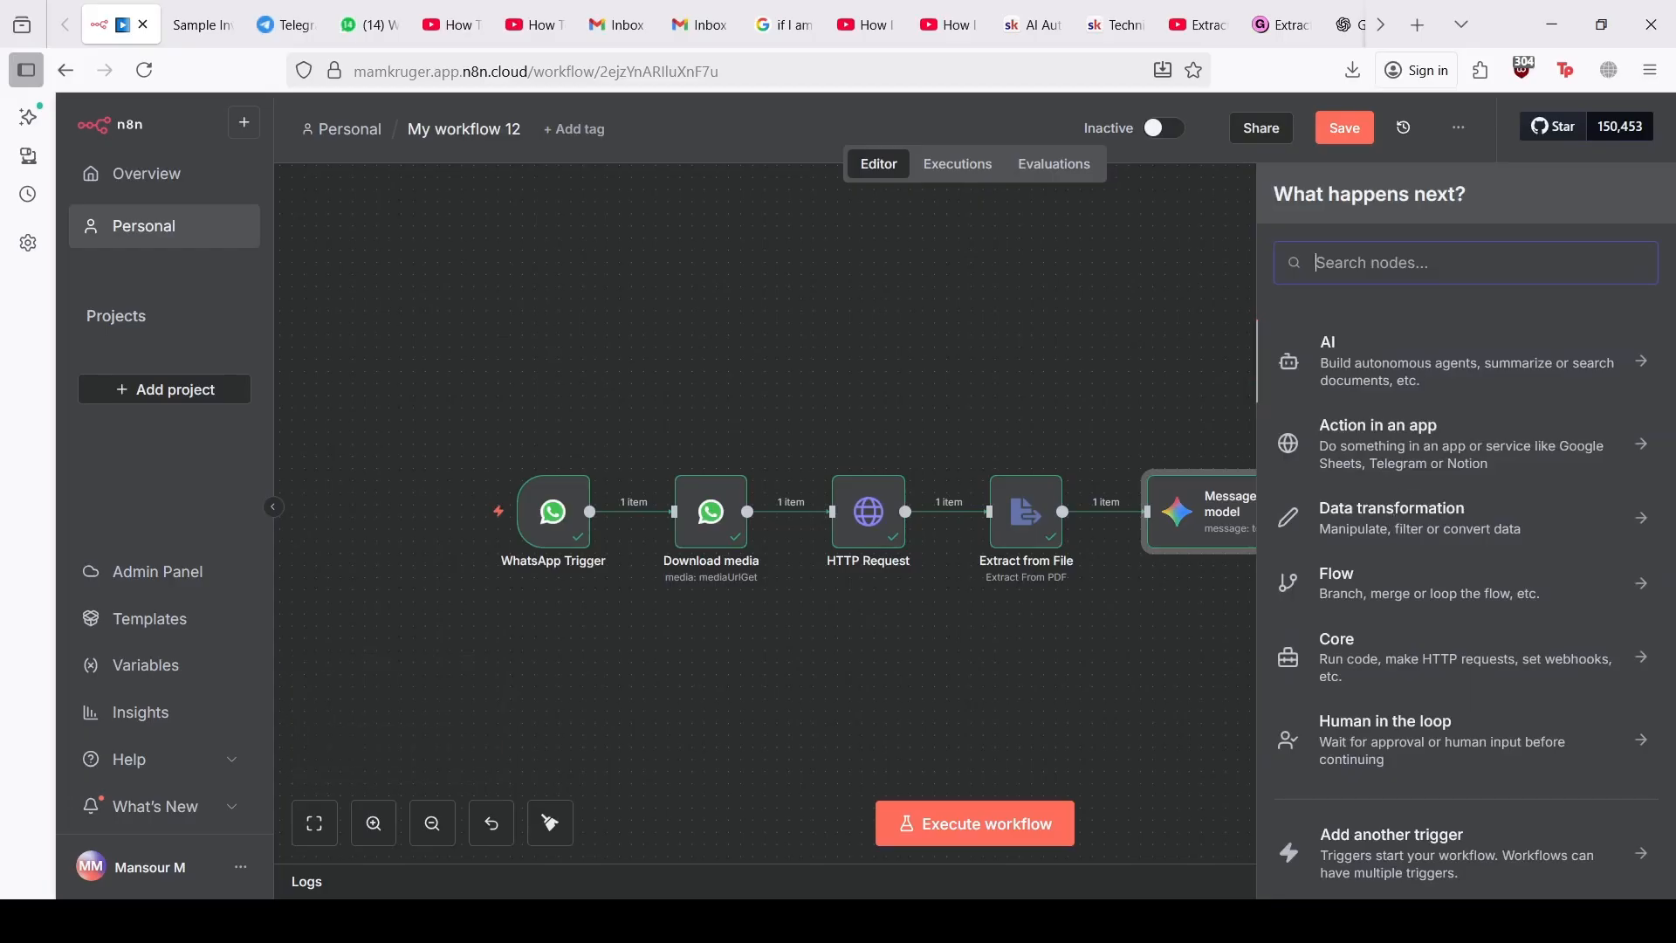
{"action": "type", "text": "code"}
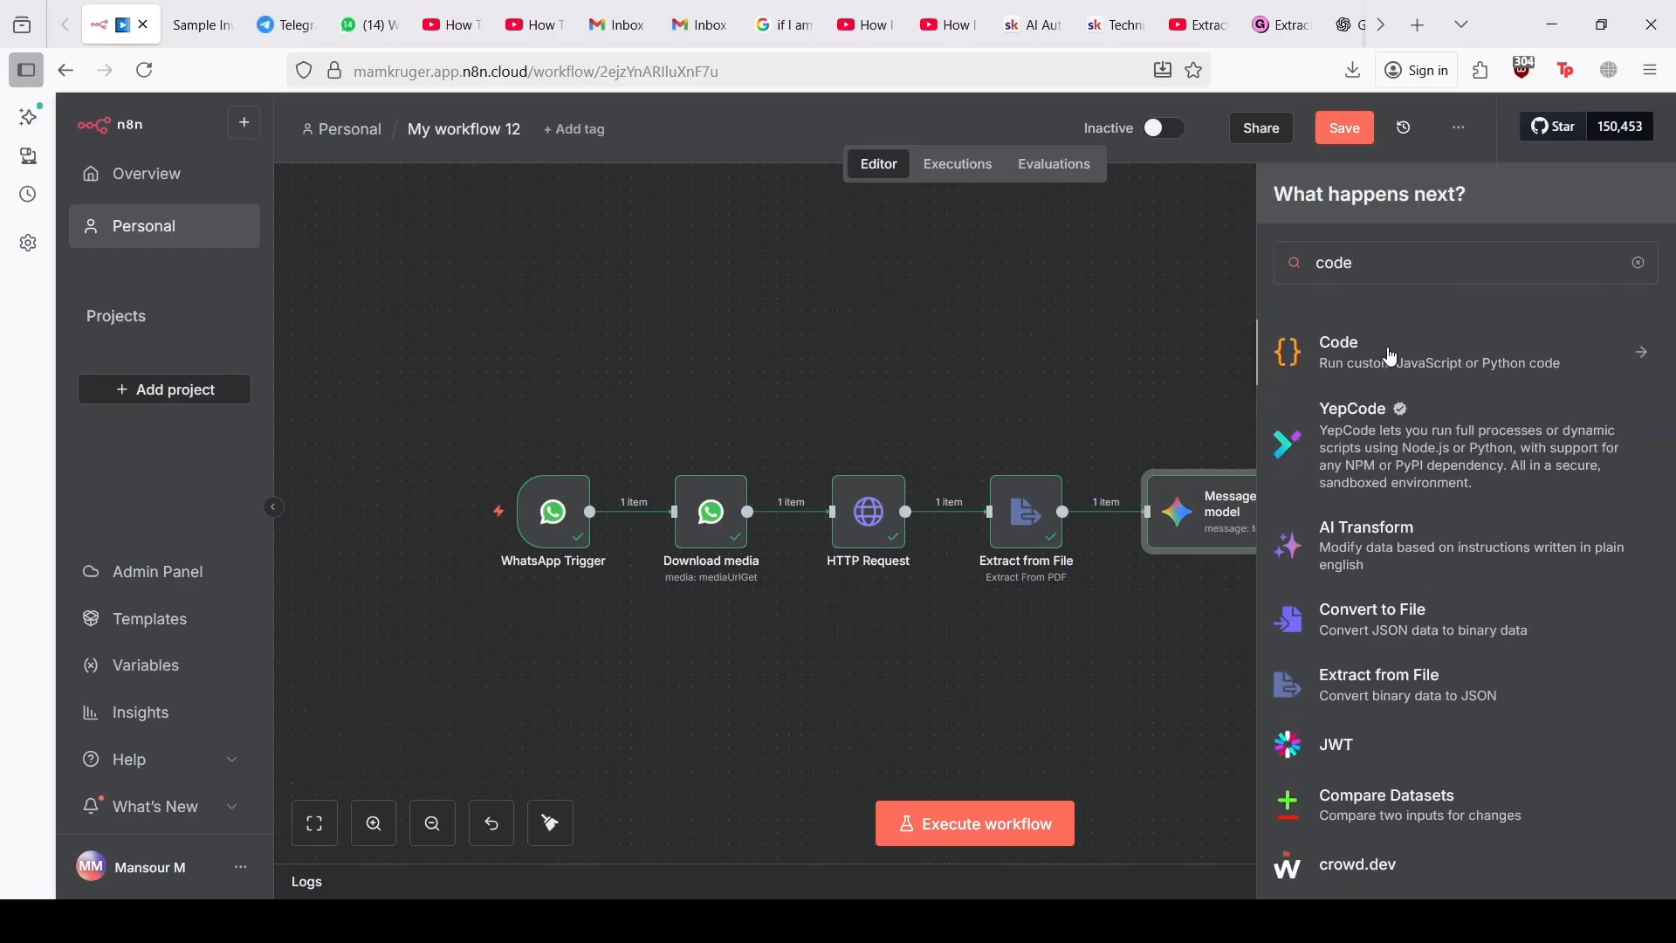
{"action": "left_click", "coordinate": [1384, 353]}
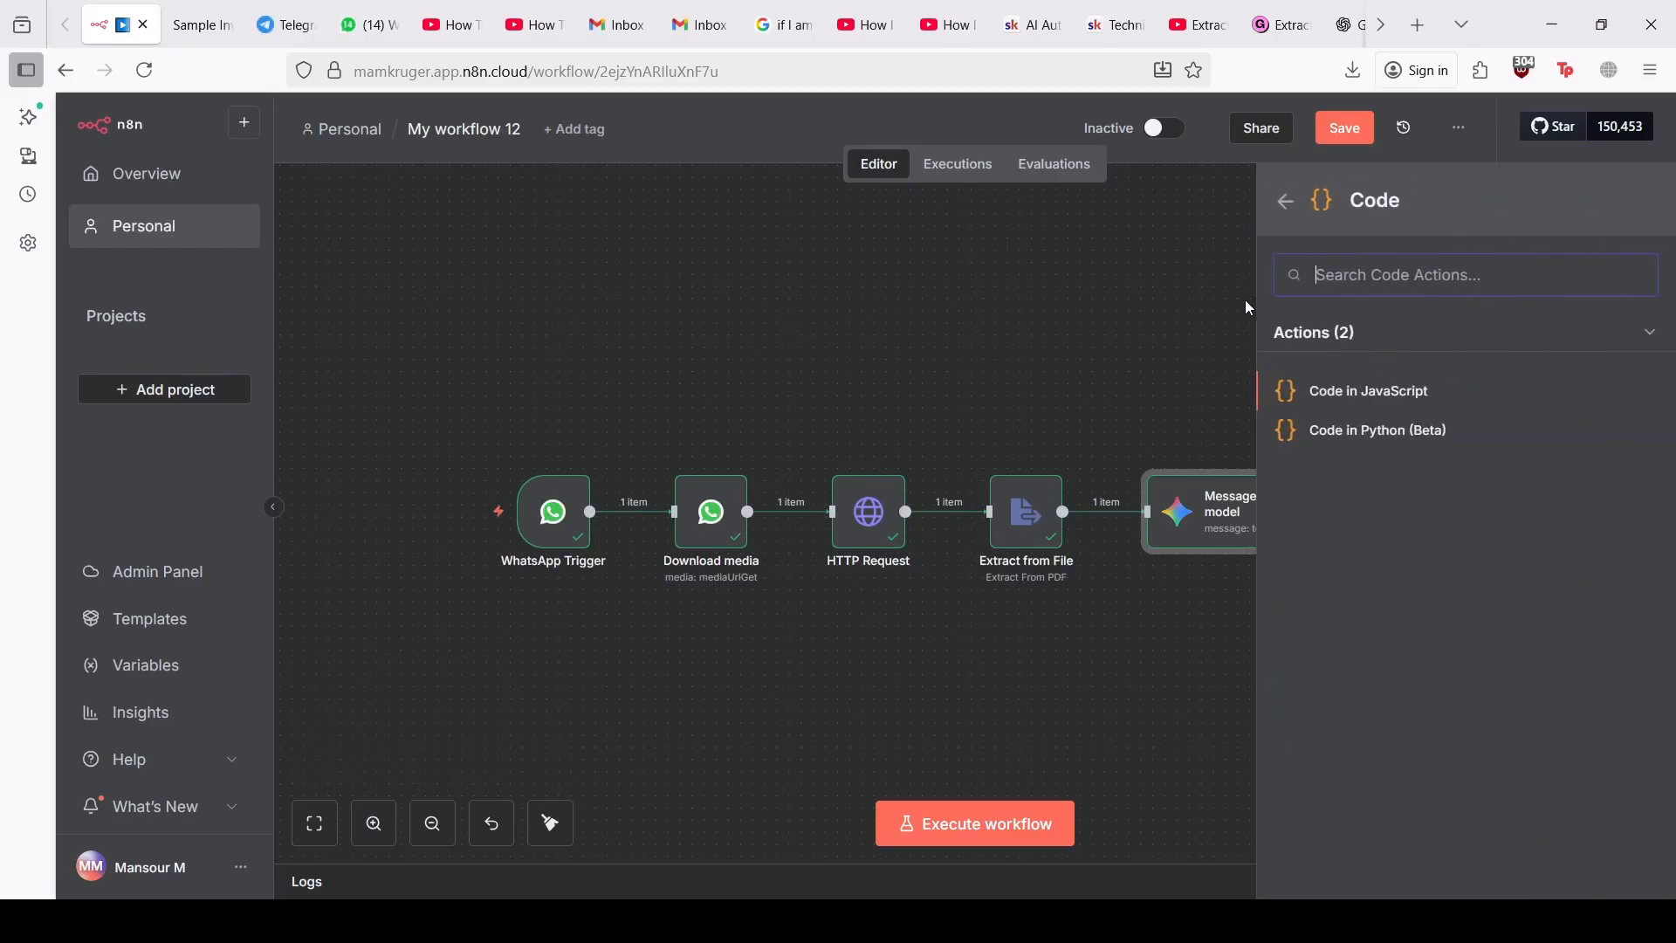
{"action": "left_click", "coordinate": [1346, 397]}
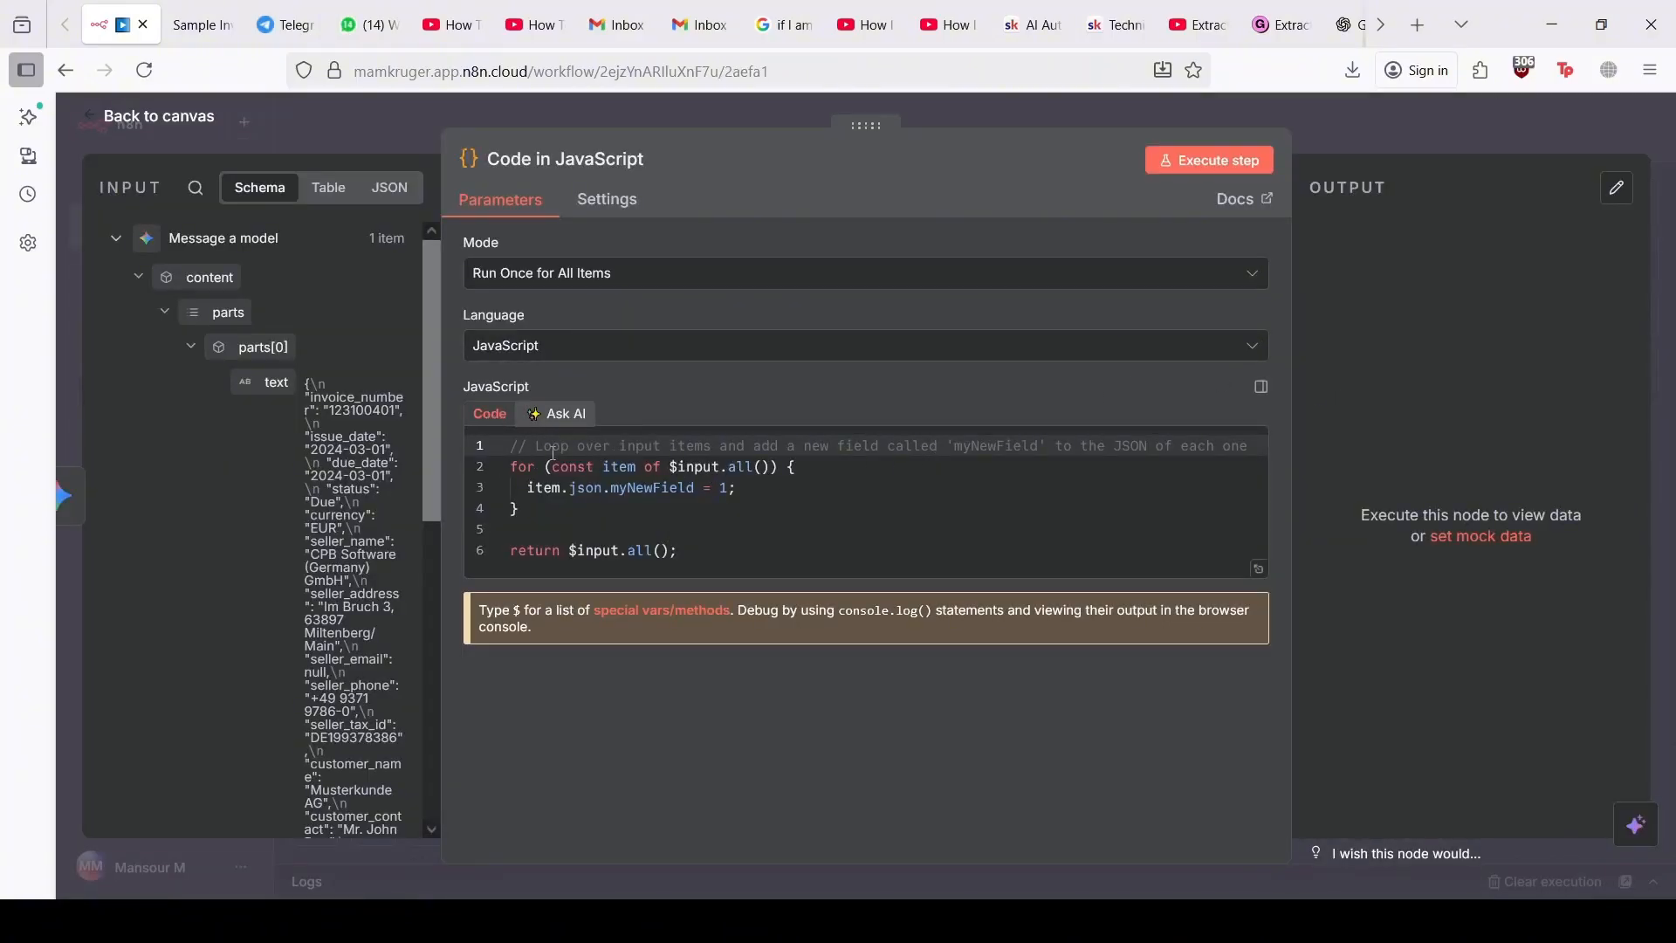
Step: Replace the Code node's default script with the copied "text" JSON snippet and execute the node
{"action": "left_click", "coordinate": [592, 512]}
{"action": "key", "text": "ctrl+a"}
{"action": "key", "text": "ctrl+v"}
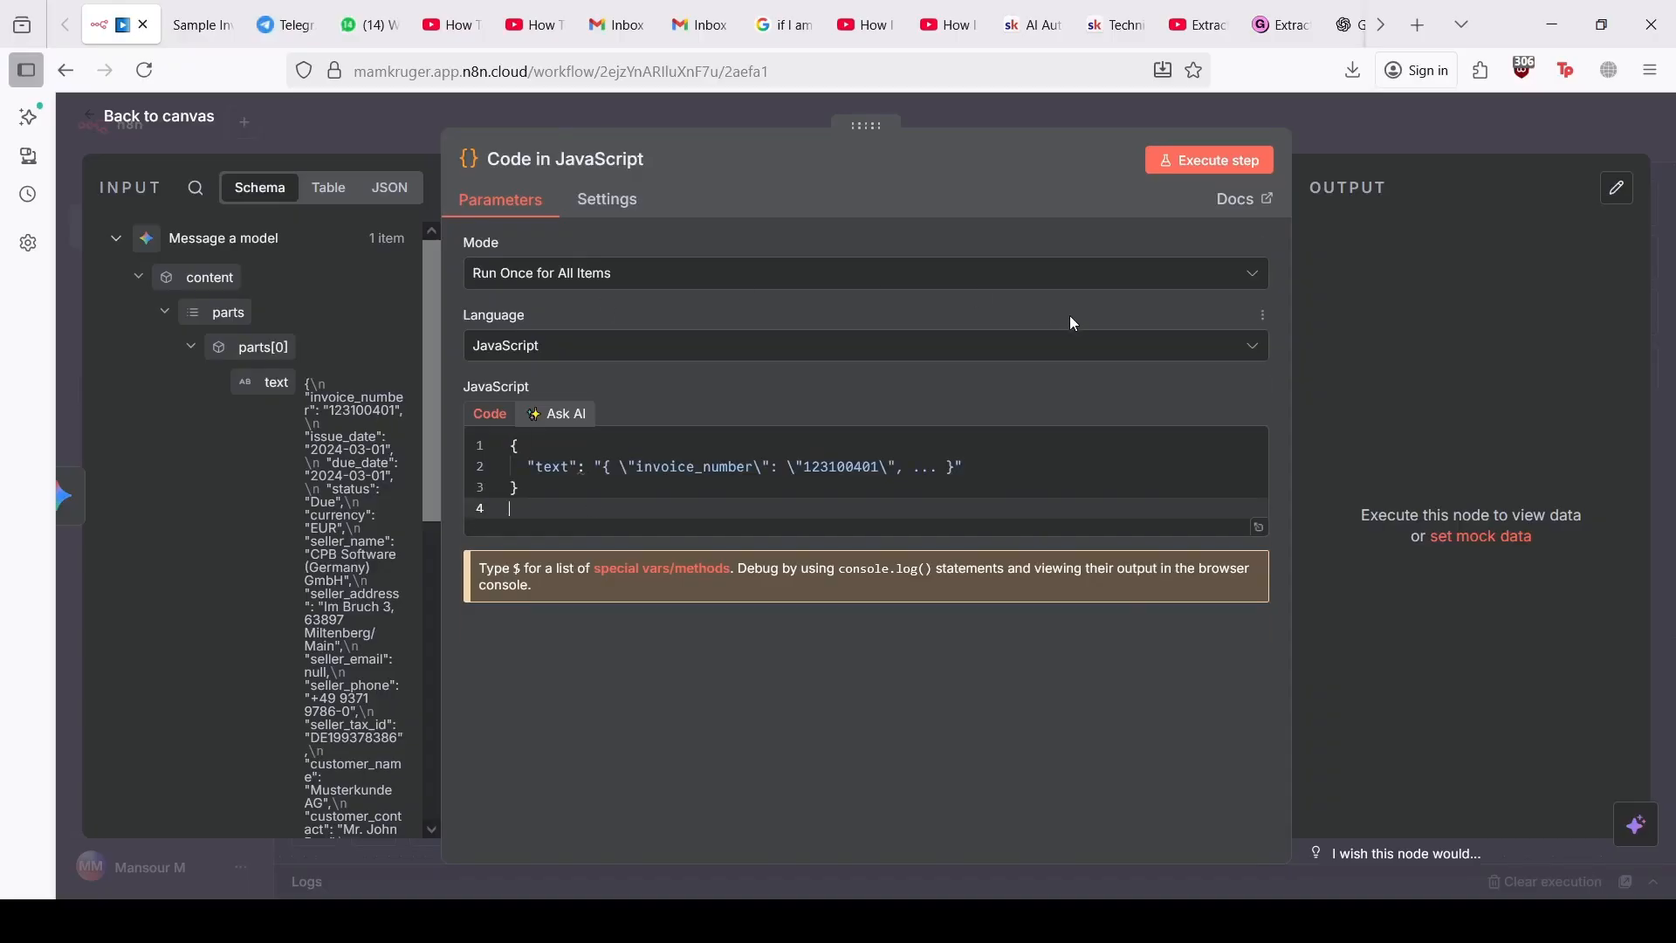
{"action": "left_click", "coordinate": [1174, 162]}
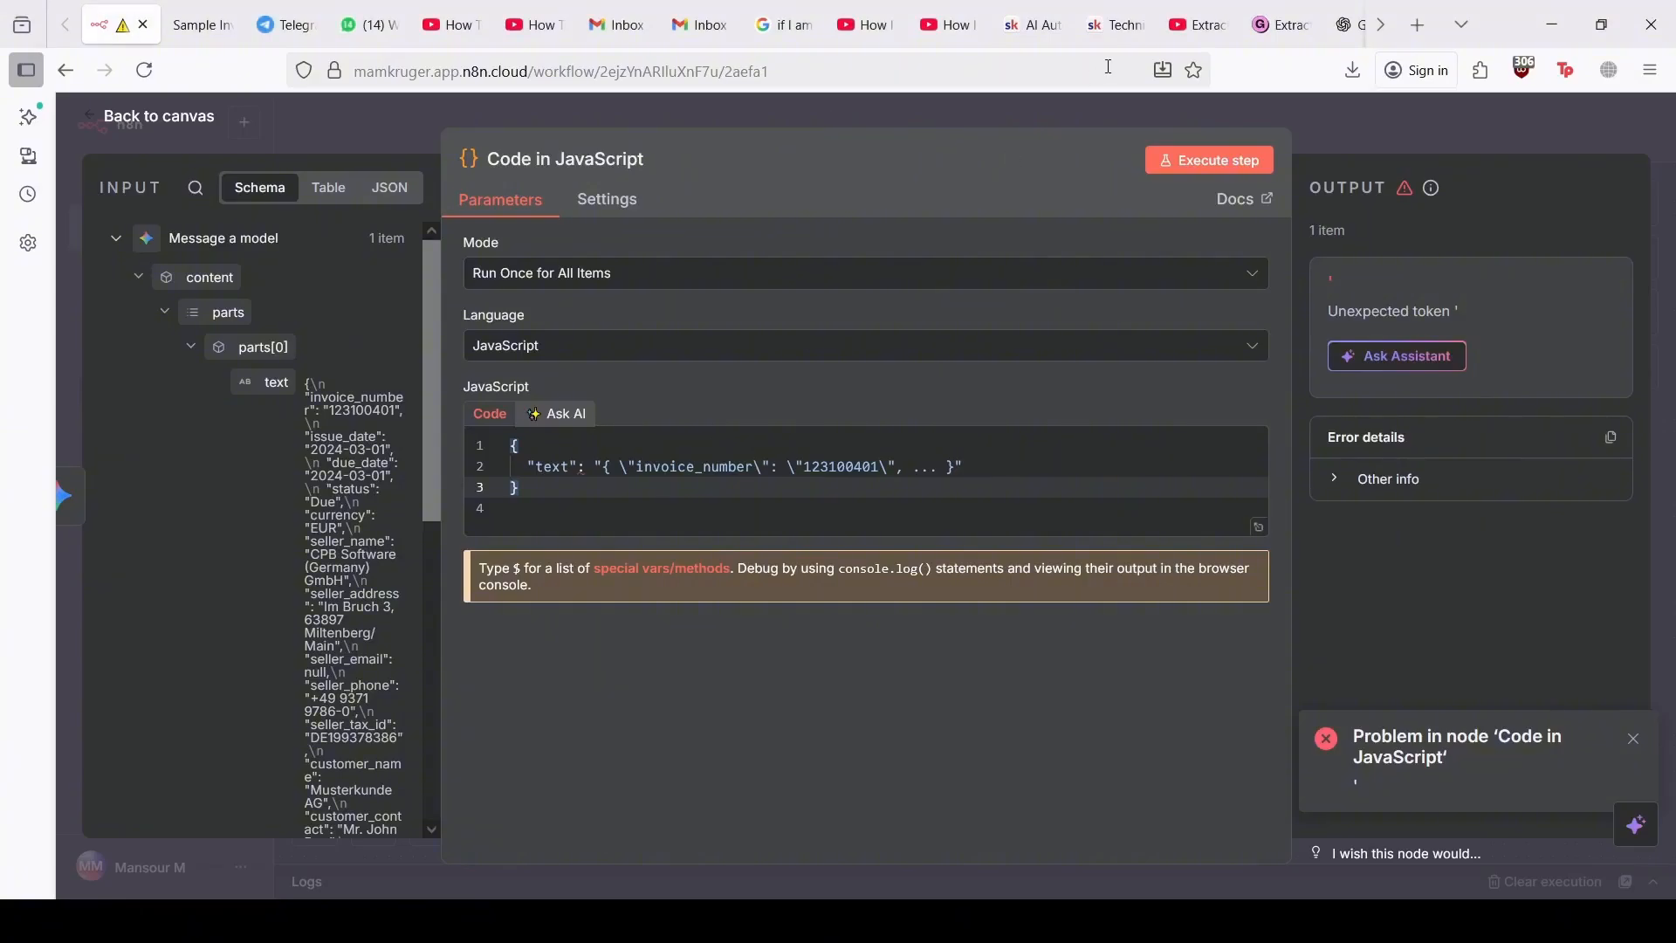
Step: Switch to ChatGPT and copy the line return [ JSON.parse($json["text"]) ]; from Step 1 of the reply
{"action": "left_click", "coordinate": [1346, 20]}
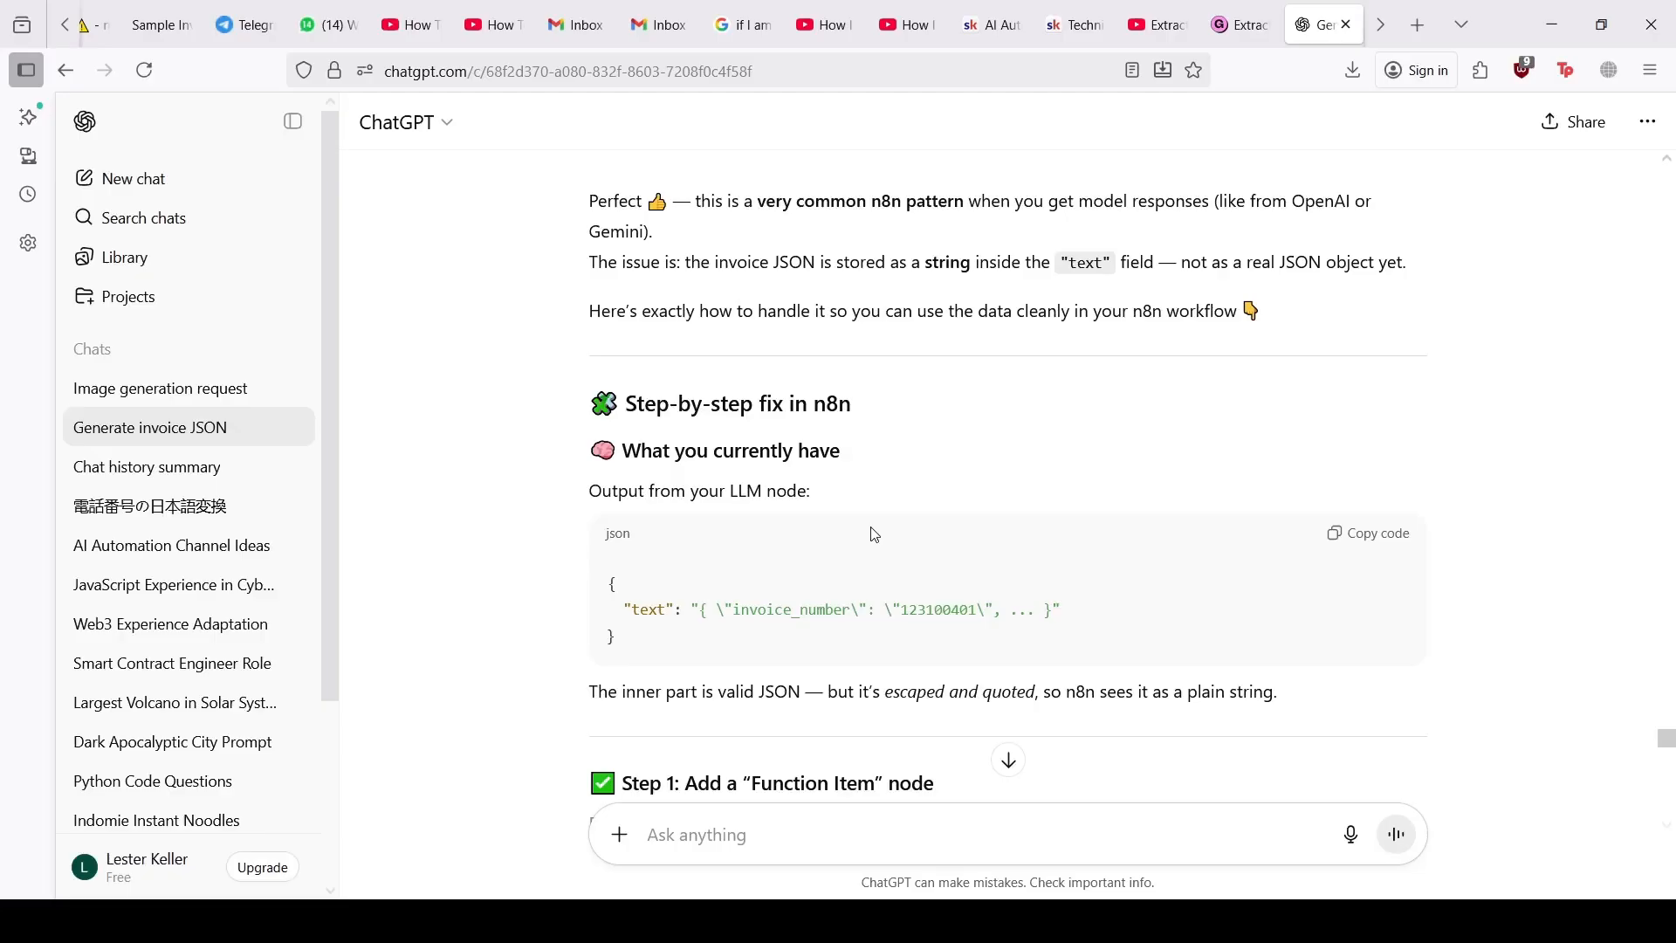
{"action": "scroll", "coordinate": [874, 534], "scroll_direction": "down", "scroll_amount": 3}
{"action": "scroll", "coordinate": [869, 528], "scroll_direction": "down", "scroll_amount": 1}
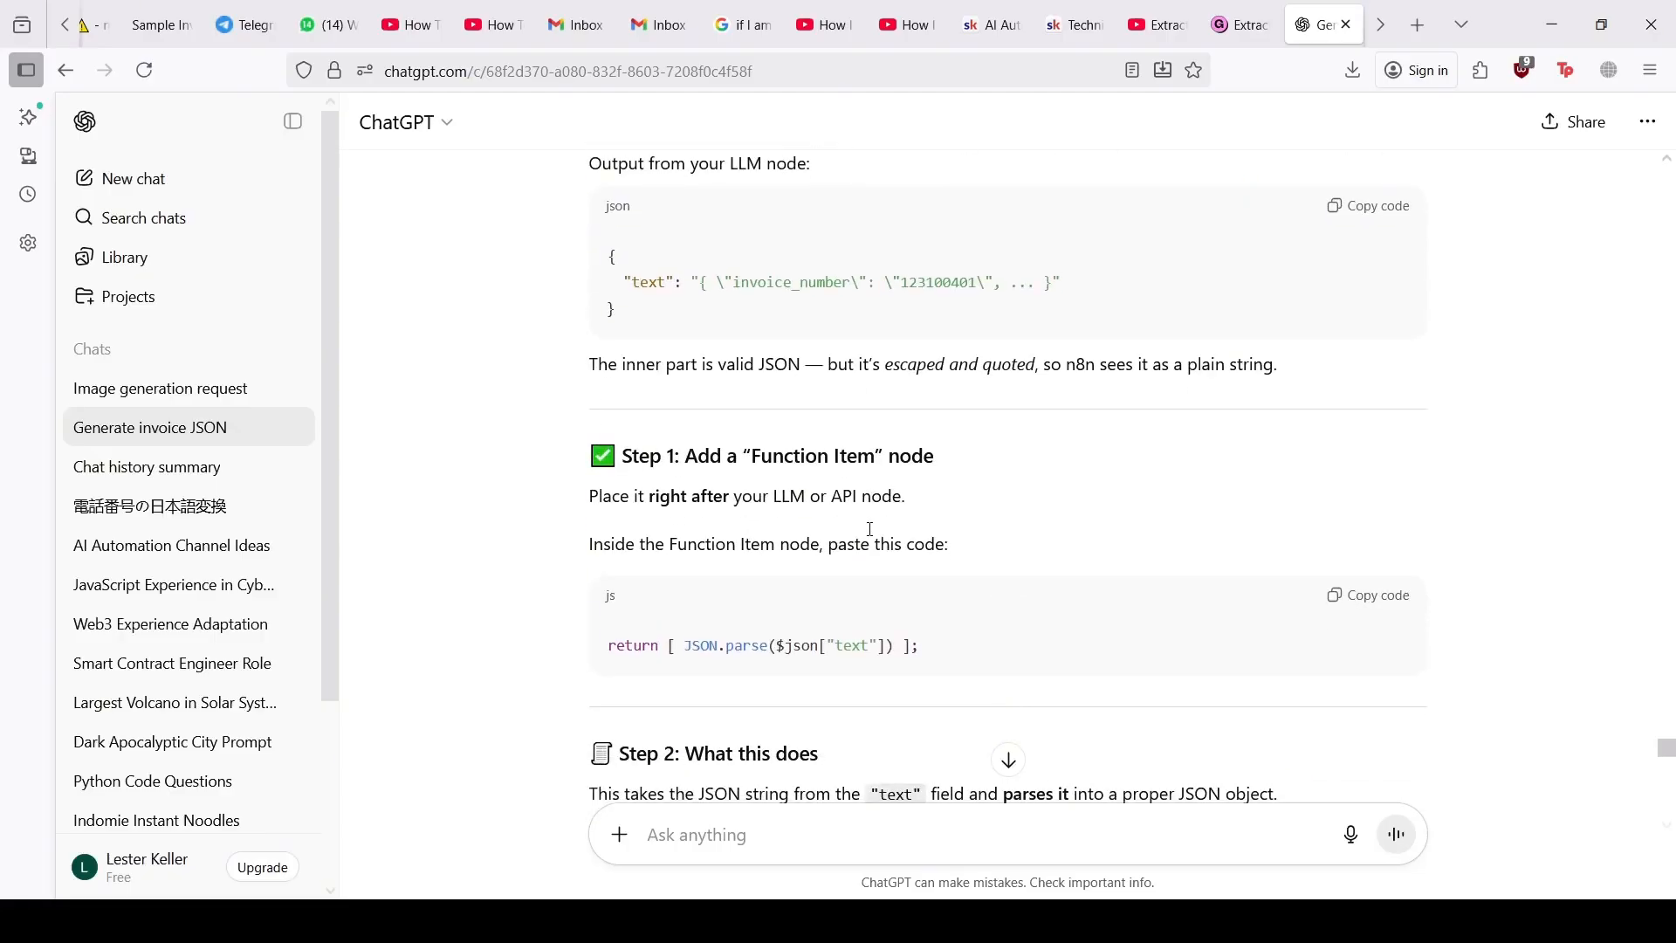
{"action": "scroll", "coordinate": [940, 636], "scroll_direction": "down", "scroll_amount": 2}
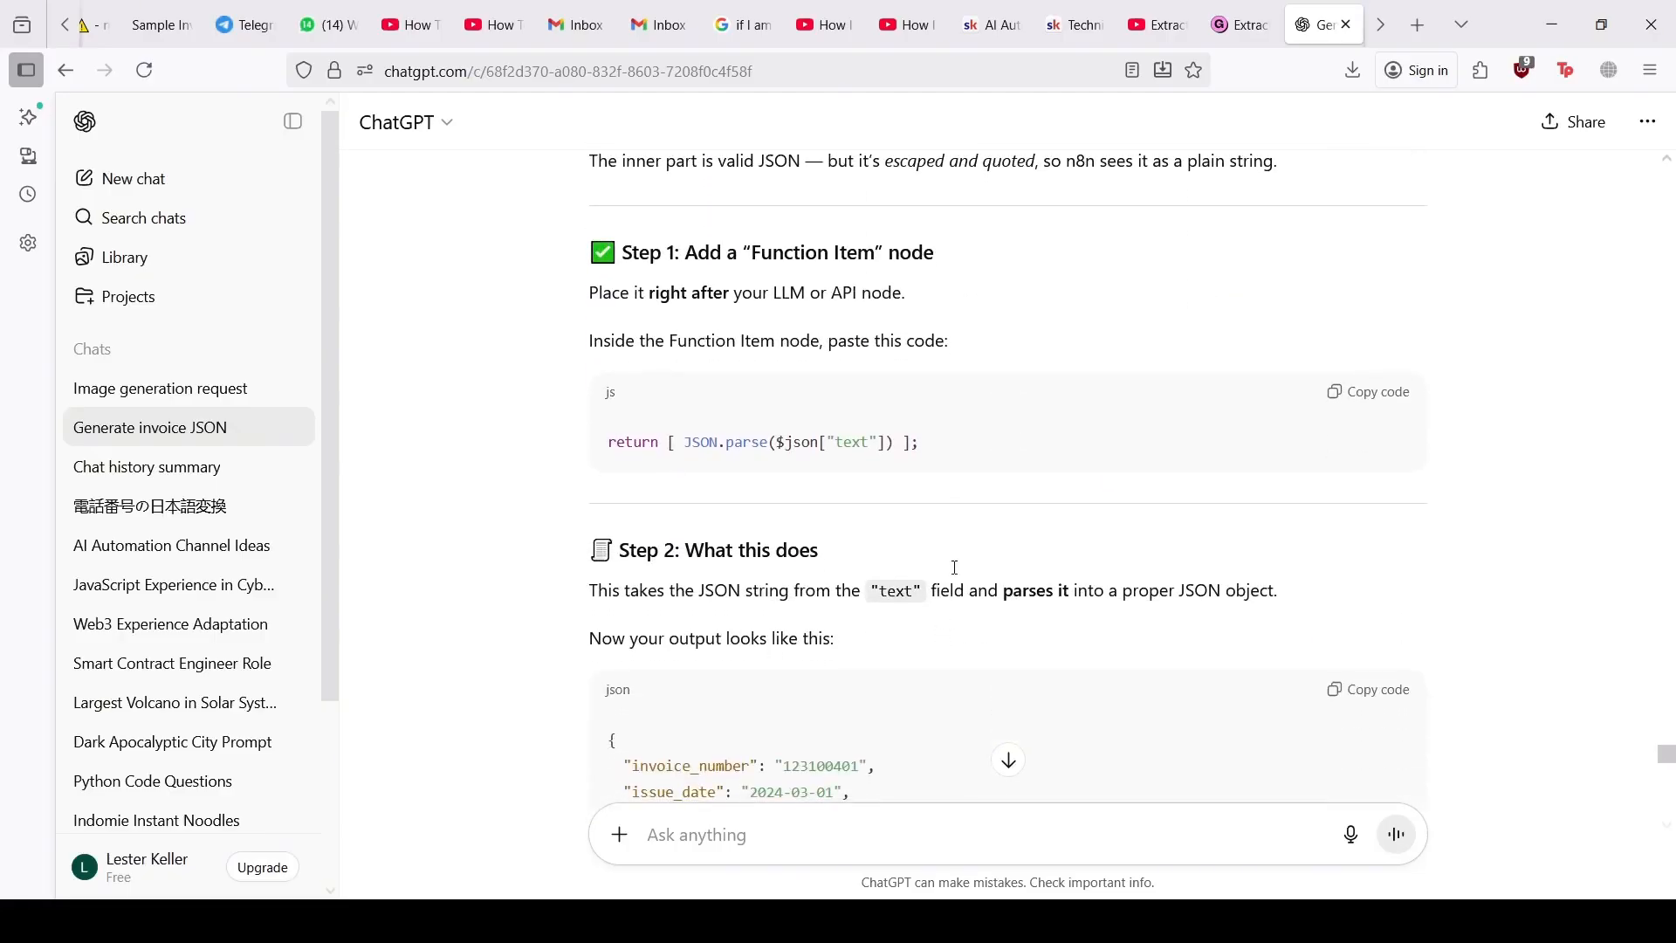
{"action": "left_click_drag", "start_coordinate": [950, 455], "coordinate": [608, 442]}
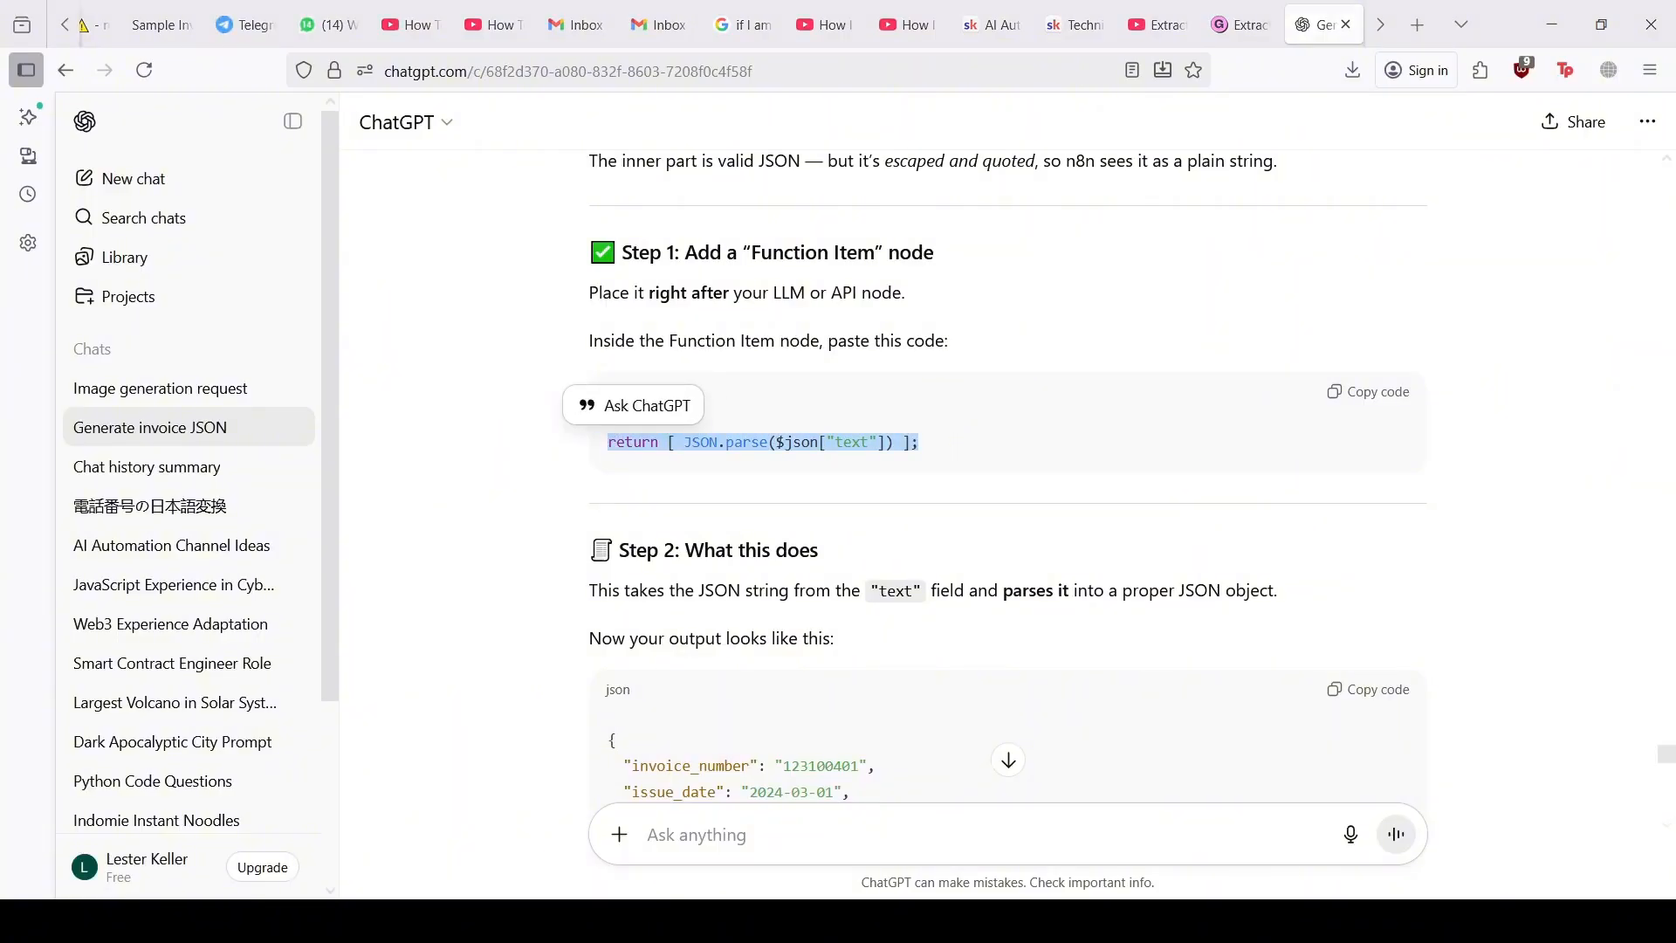
Step: Back in n8n, replace the Code node's script with return [ JSON.parse($json["text"]) ]; and execute the node
{"action": "left_click", "coordinate": [92, 24]}
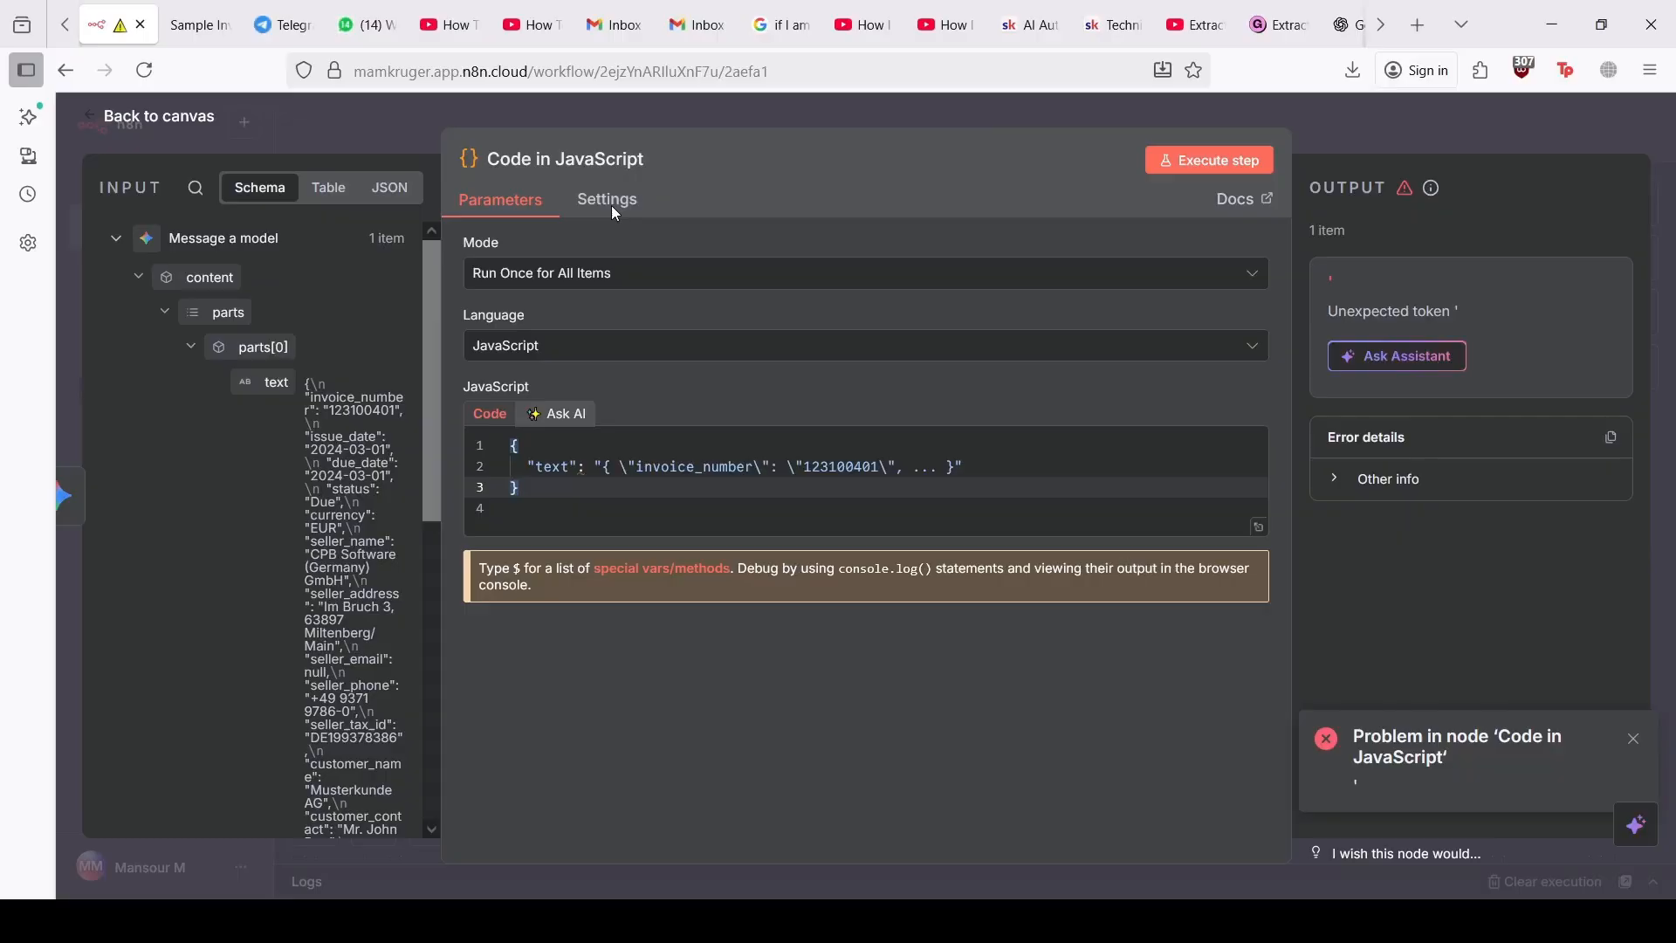
{"action": "left_click", "coordinate": [690, 448]}
{"action": "key", "text": "ctrl+a"}
{"action": "key", "text": "ctrl+v"}
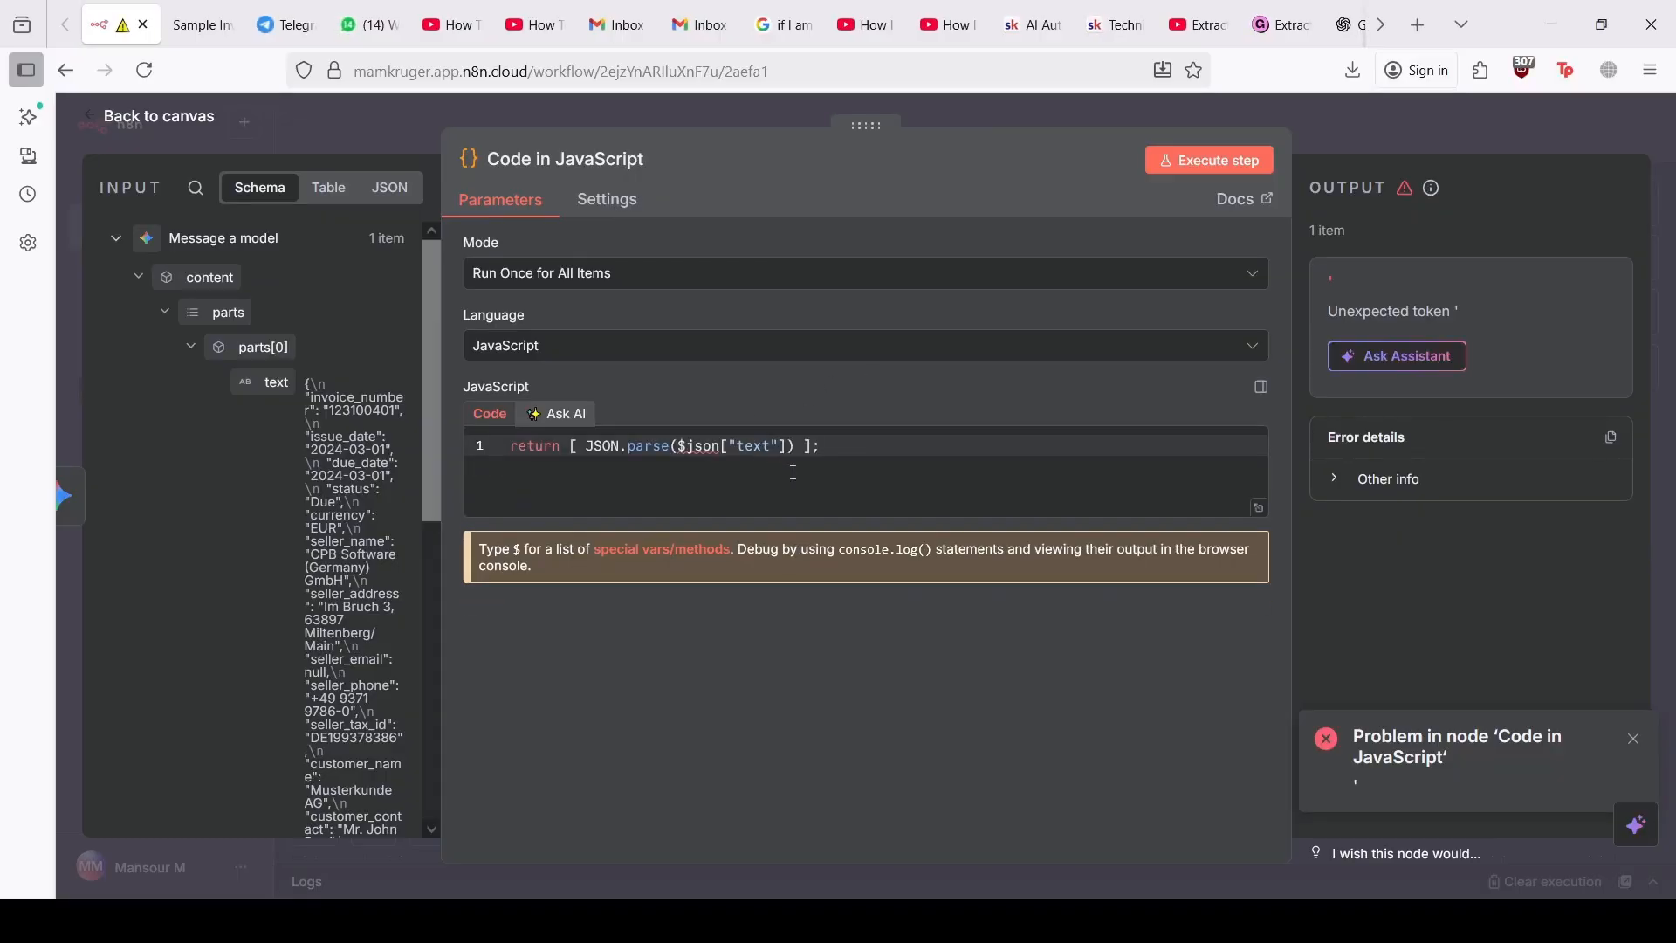
{"action": "left_click", "coordinate": [1207, 173]}
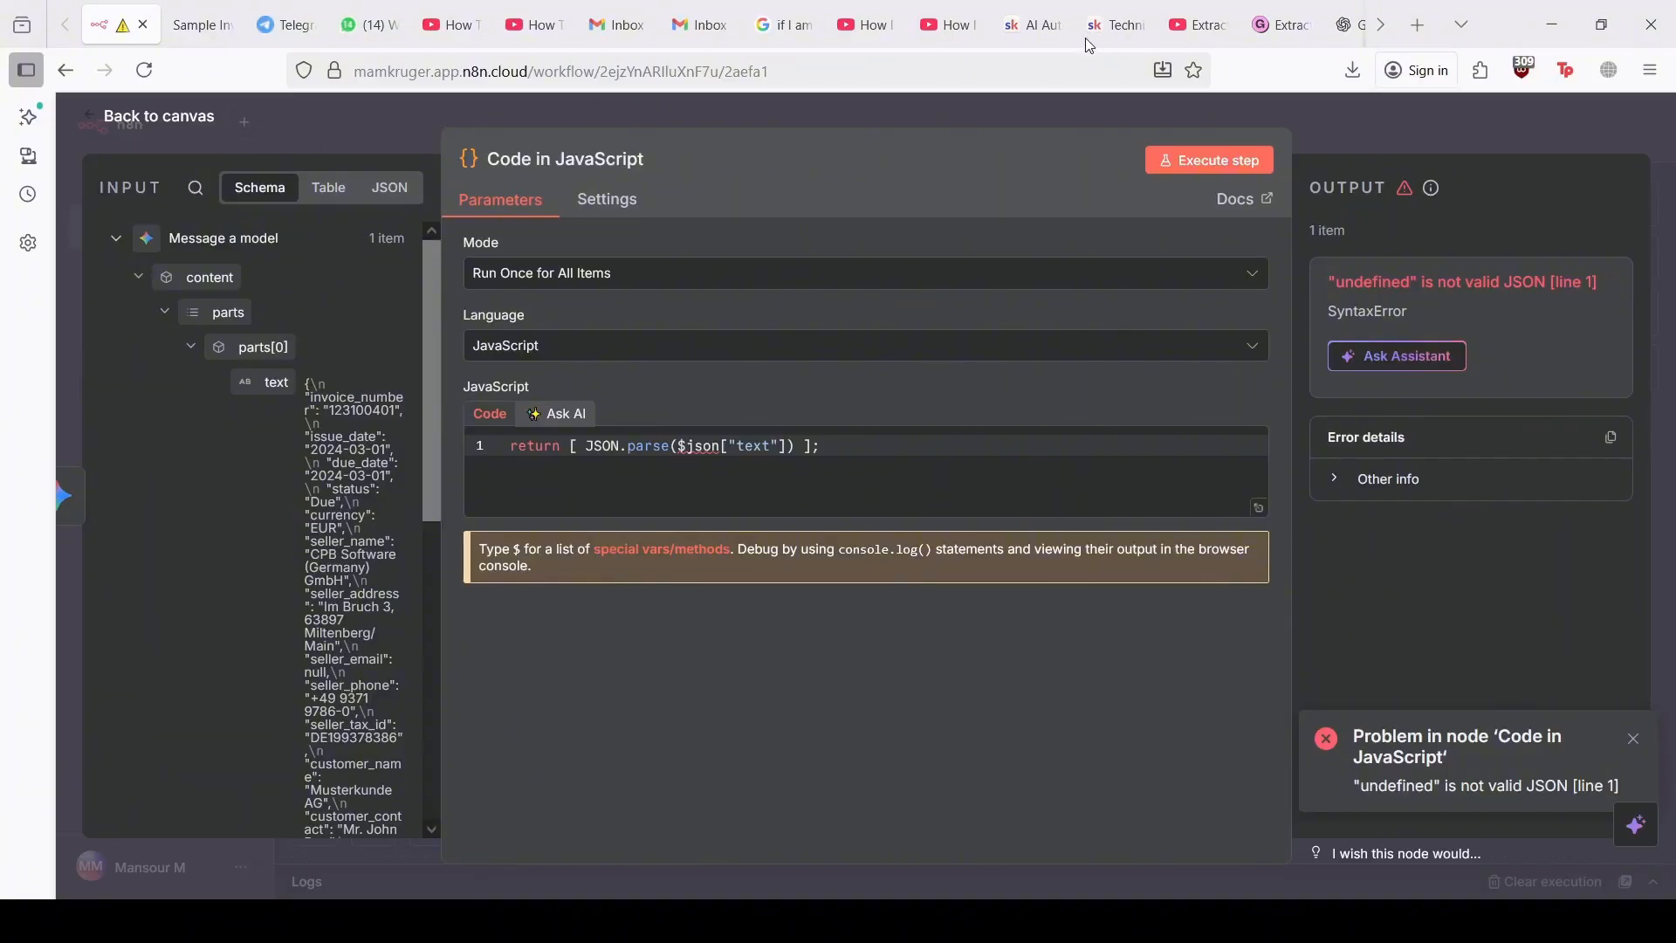
Step: Switch to ChatGPT and look back through the invoice JSON conversation for the earlier message about the n8n output data
{"action": "left_click", "coordinate": [1348, 25]}
{"action": "scroll", "coordinate": [1165, 288], "scroll_direction": "down", "scroll_amount": 3}
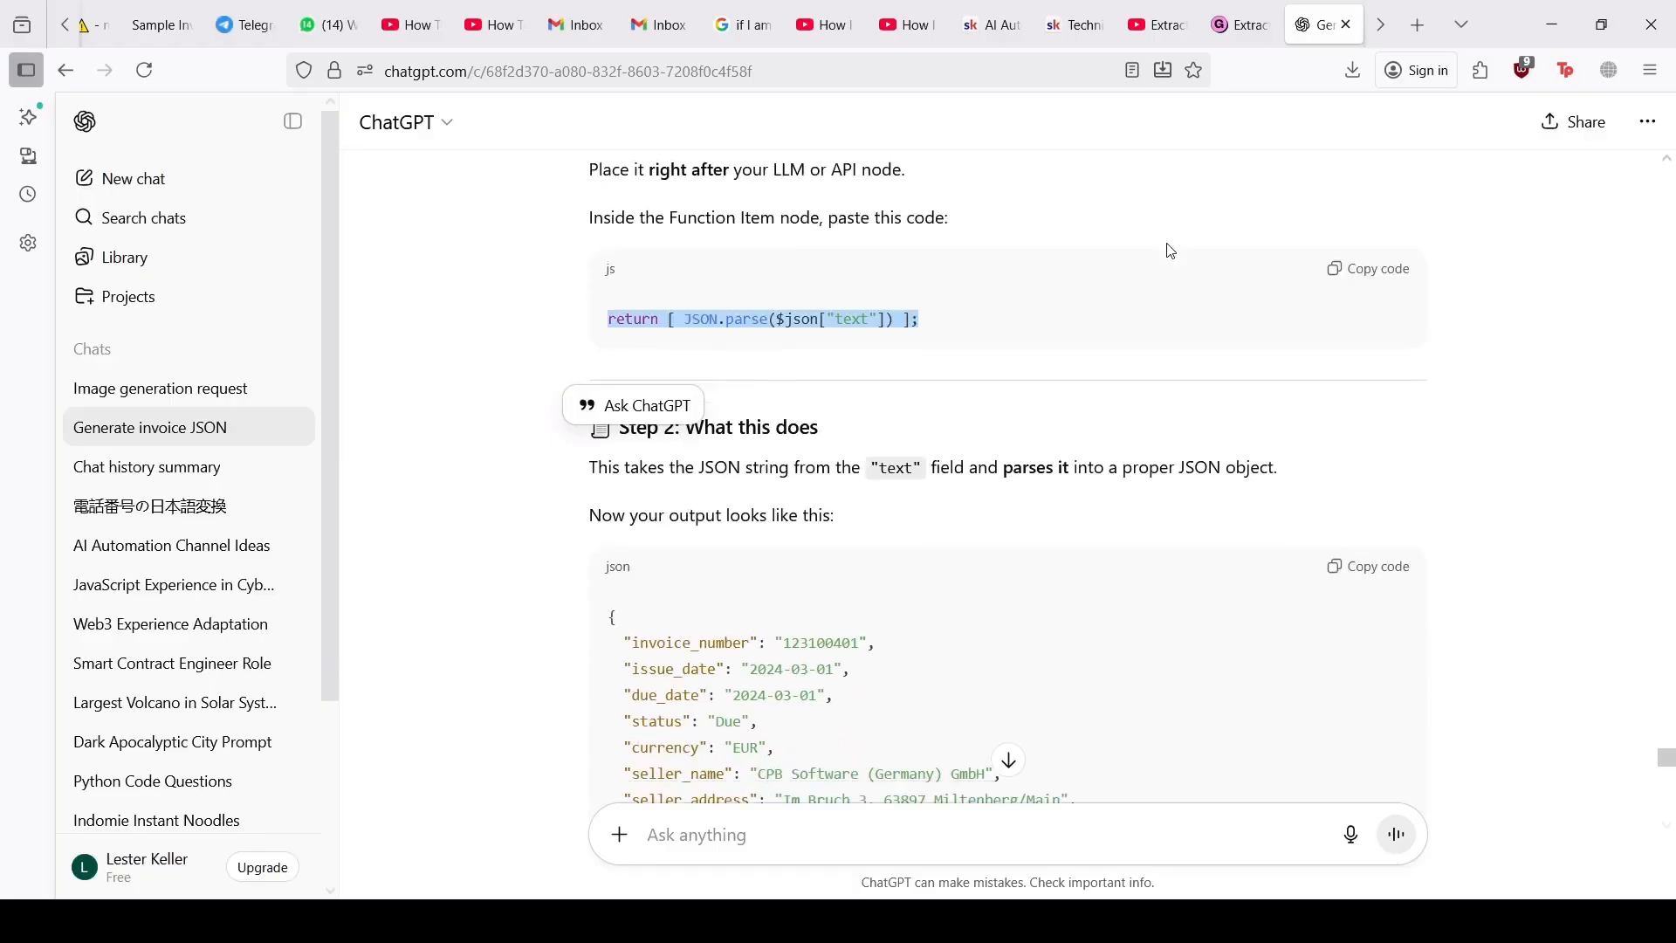
{"action": "scroll", "coordinate": [1161, 358], "scroll_direction": "up", "scroll_amount": 10}
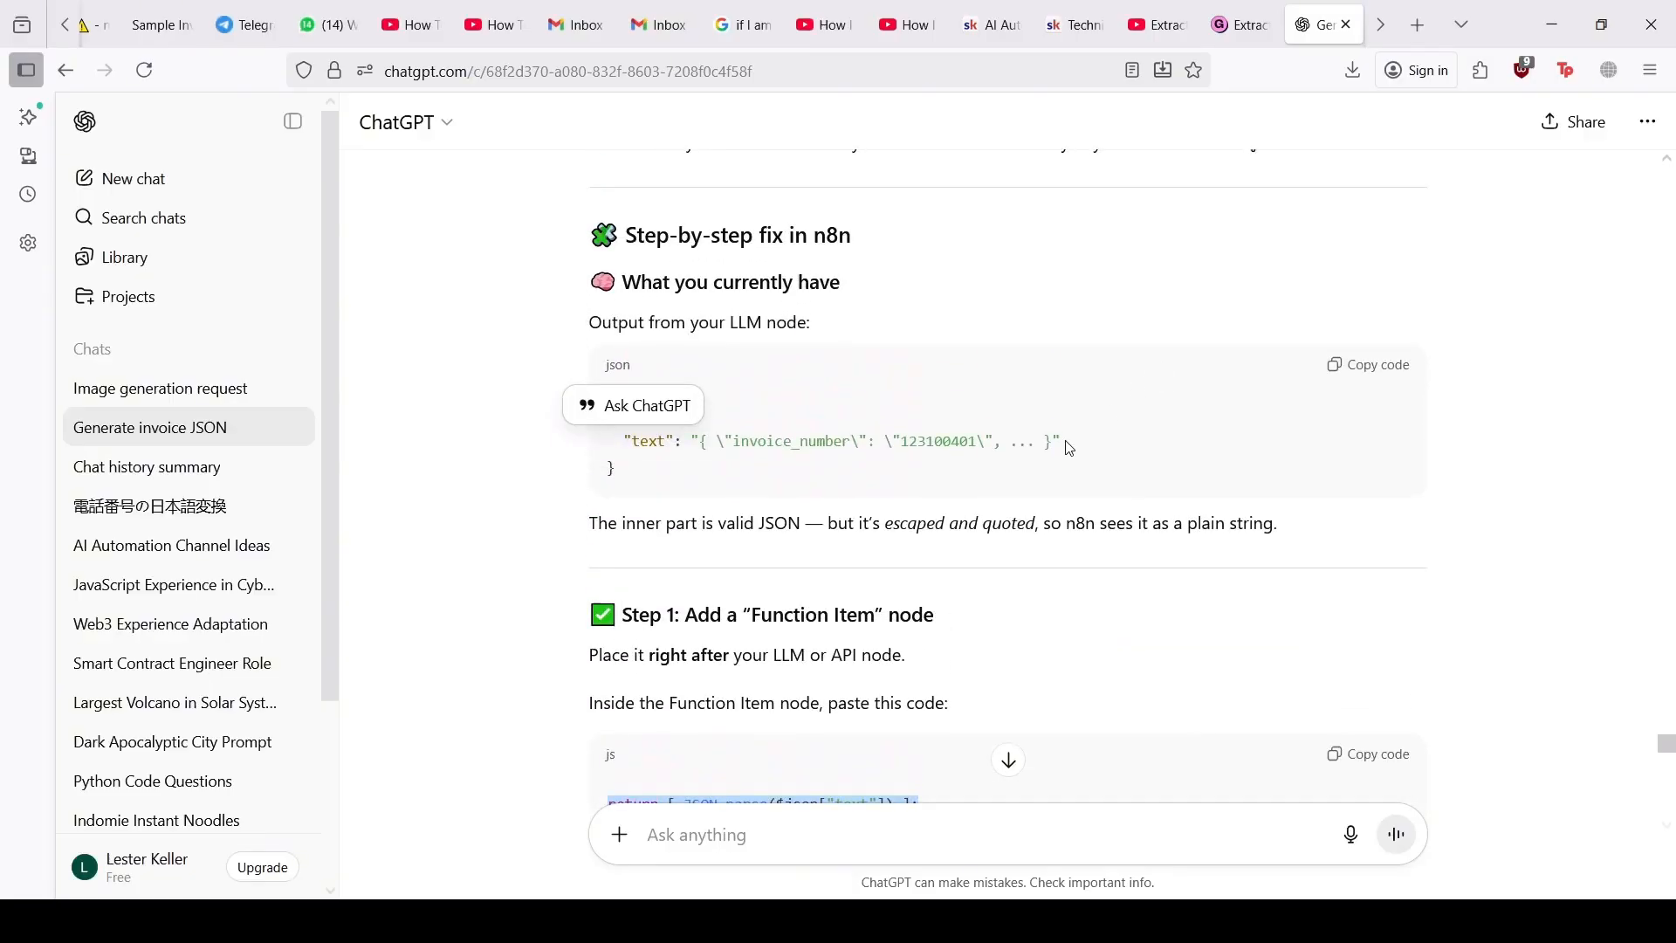
{"action": "scroll", "coordinate": [1075, 428], "scroll_direction": "up", "scroll_amount": 15}
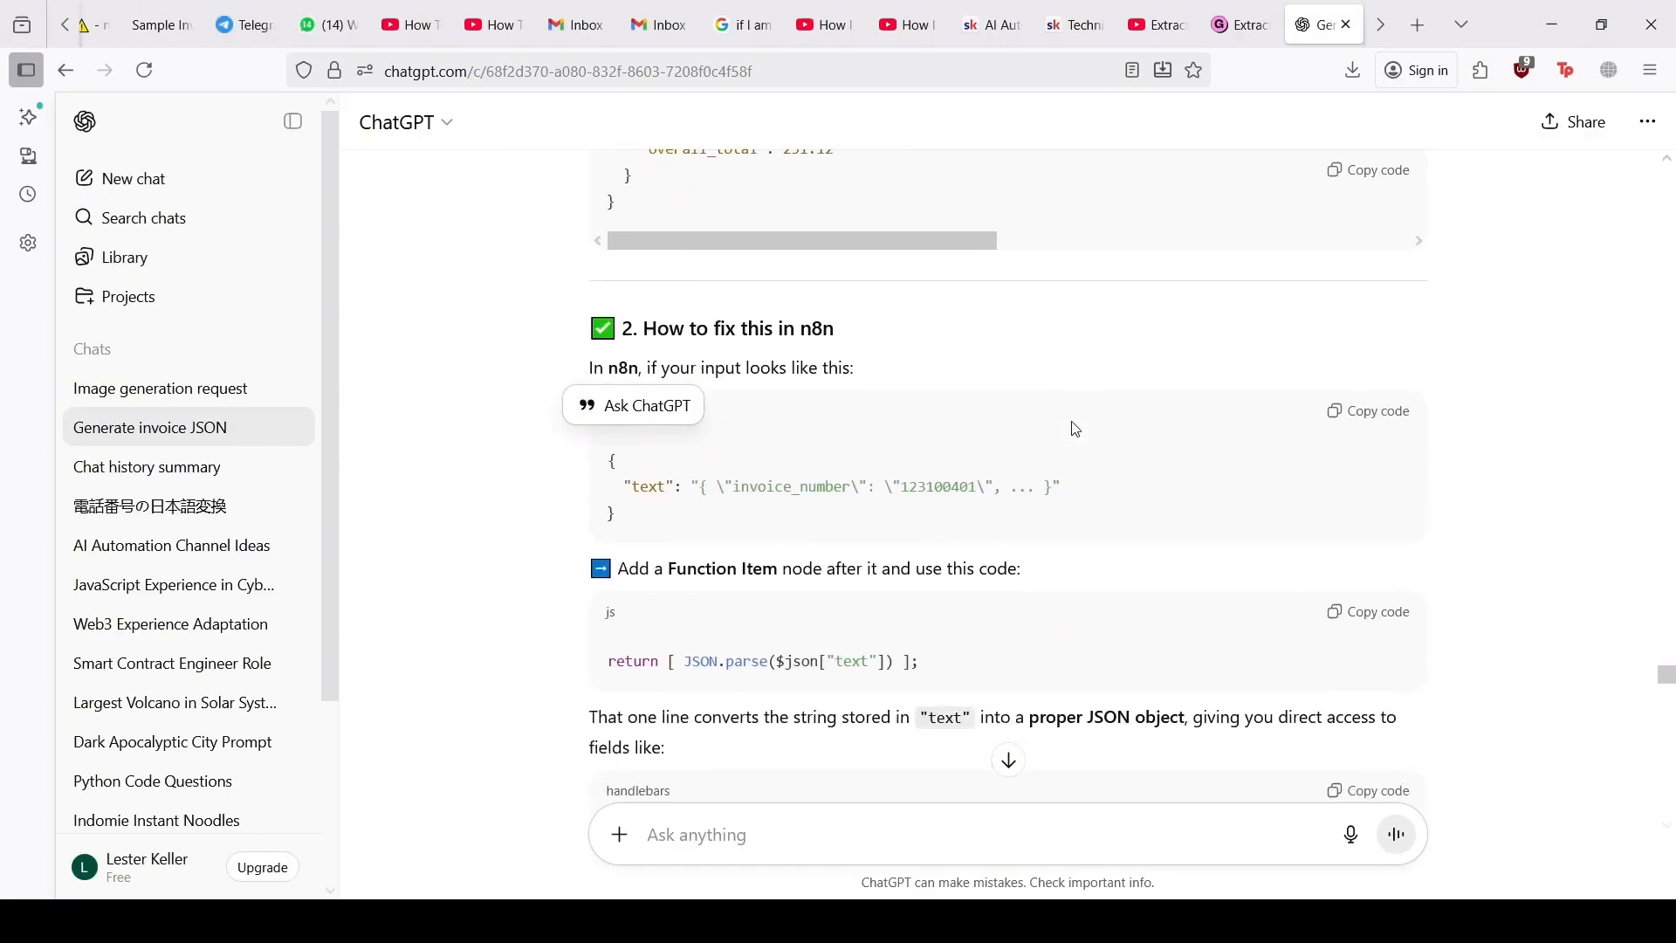
{"action": "scroll", "coordinate": [1075, 428], "scroll_direction": "down", "scroll_amount": 8}
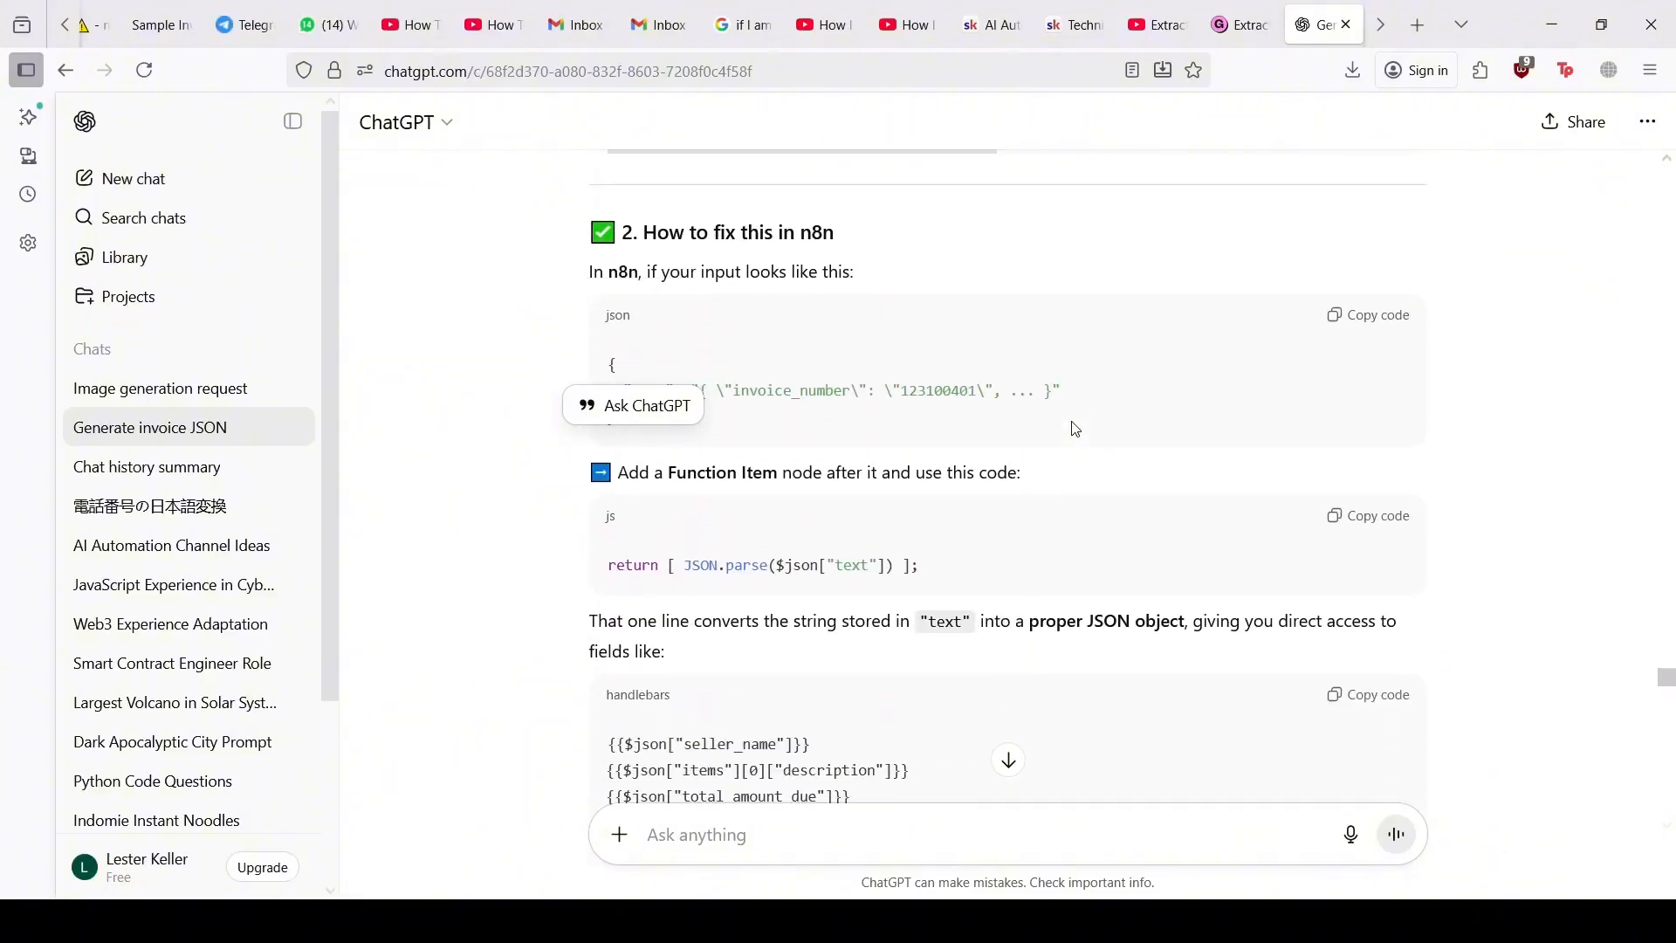
{"action": "scroll", "coordinate": [1075, 428], "scroll_direction": "up", "scroll_amount": 1}
{"action": "scroll", "coordinate": [1075, 427], "scroll_direction": "up", "scroll_amount": 10}
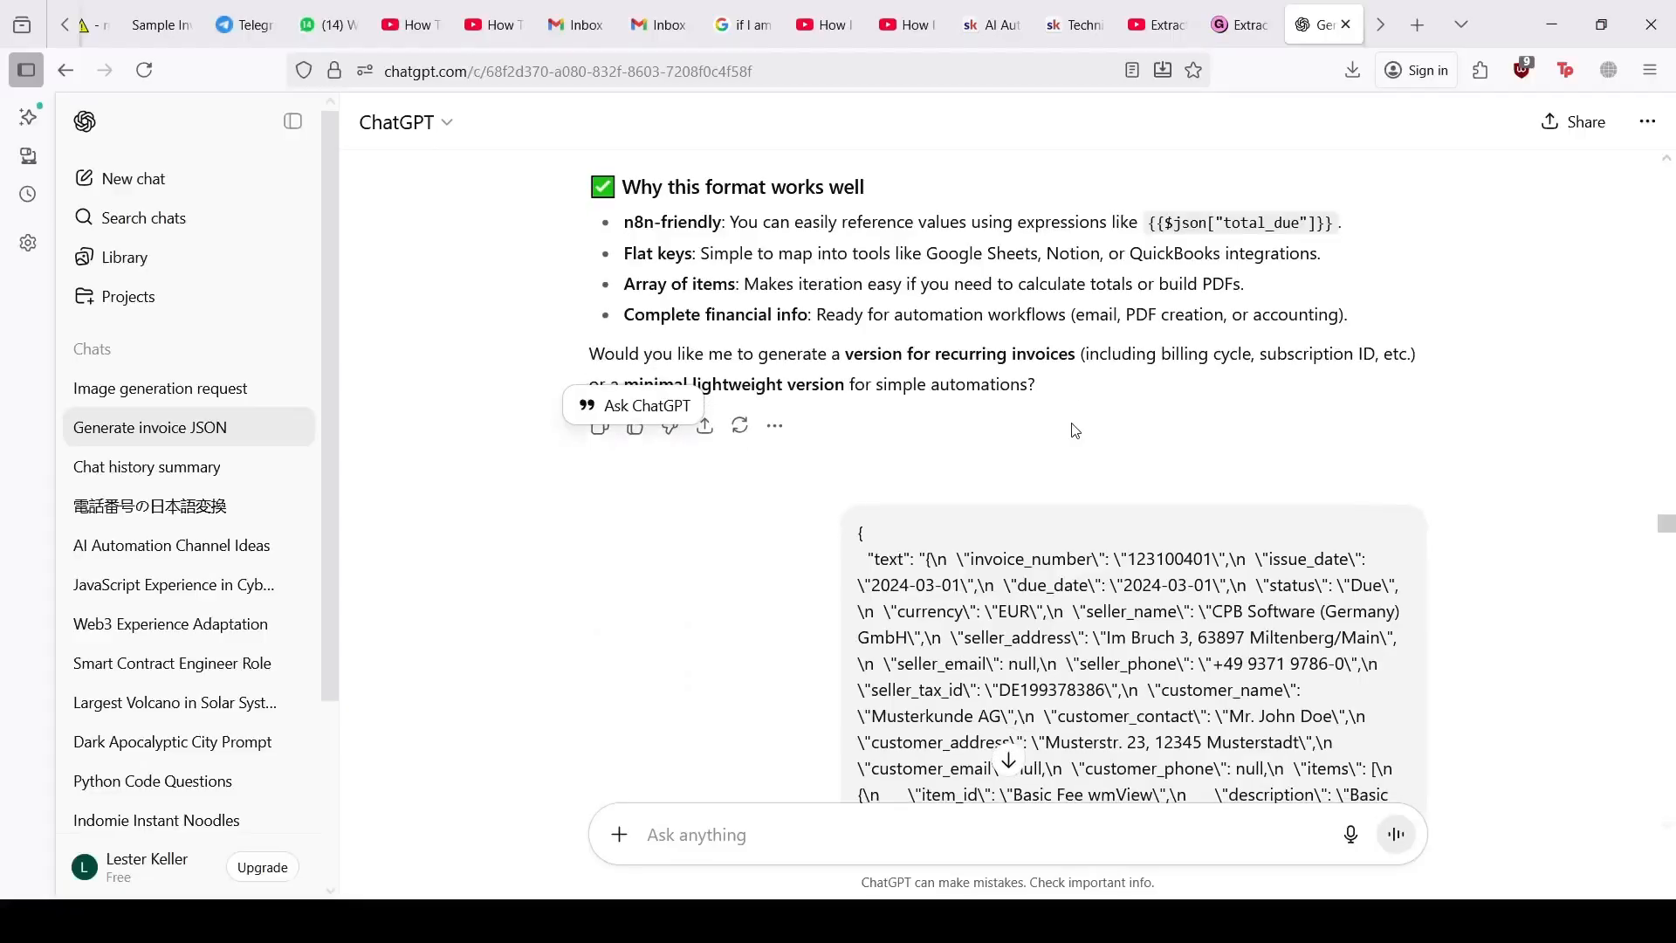
{"action": "scroll", "coordinate": [1073, 426], "scroll_direction": "up", "scroll_amount": 15}
{"action": "scroll", "coordinate": [1075, 430], "scroll_direction": "up", "scroll_amount": 1}
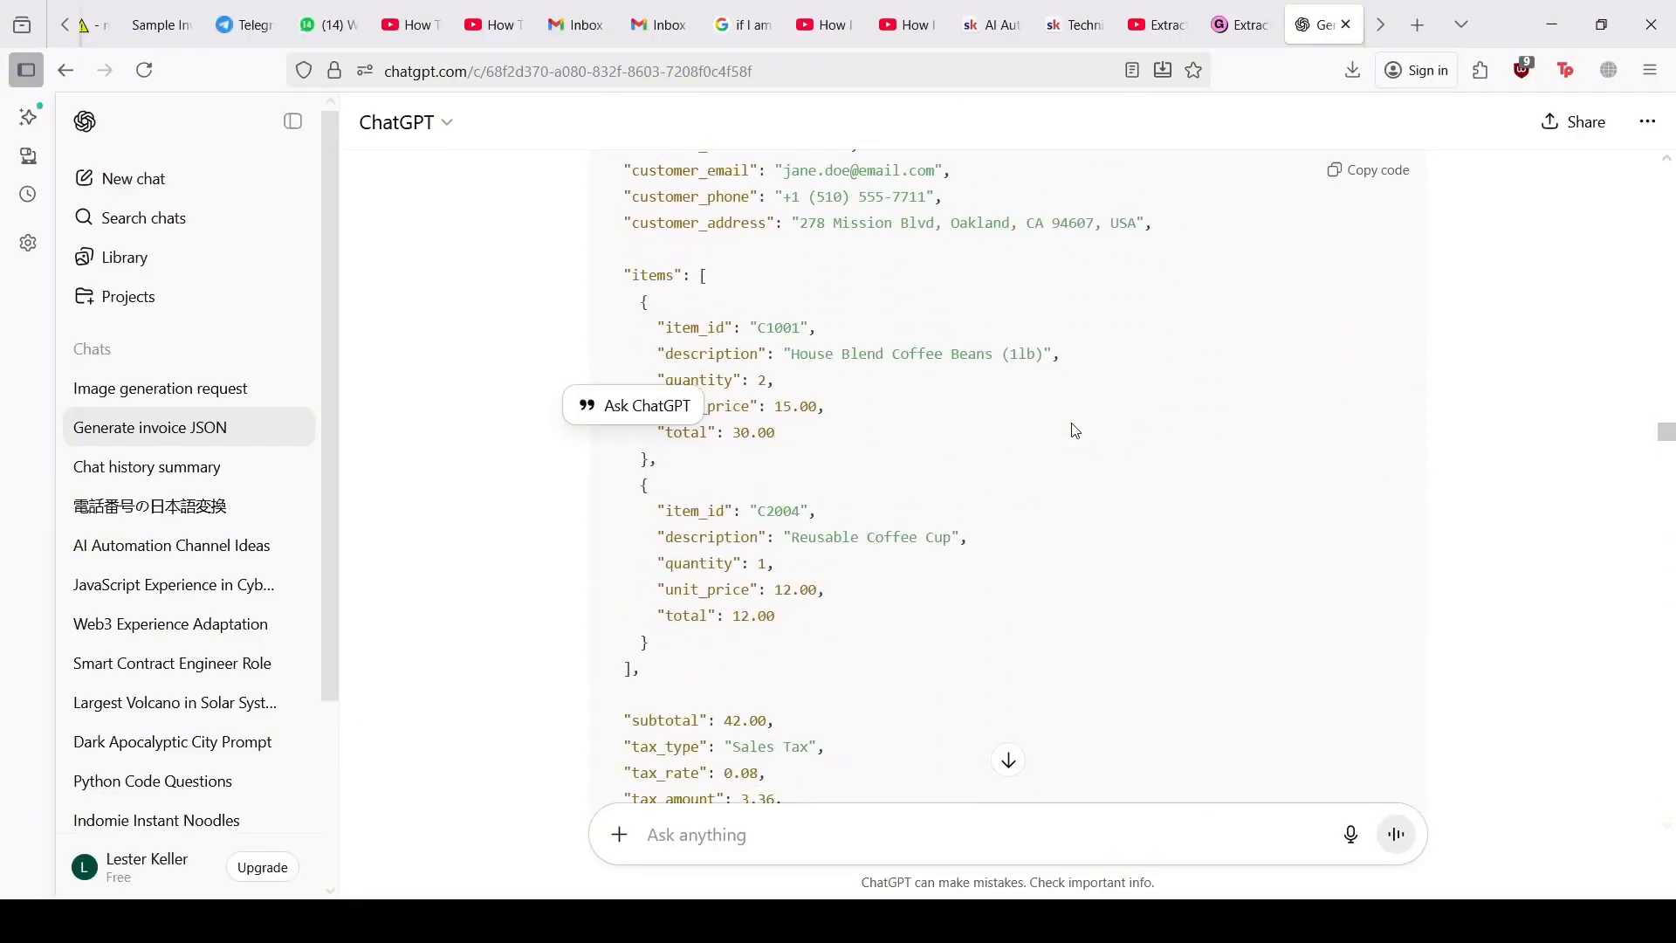
{"action": "scroll", "coordinate": [1075, 431], "scroll_direction": "down", "scroll_amount": 7}
{"action": "scroll", "coordinate": [1075, 430], "scroll_direction": "up", "scroll_amount": 14}
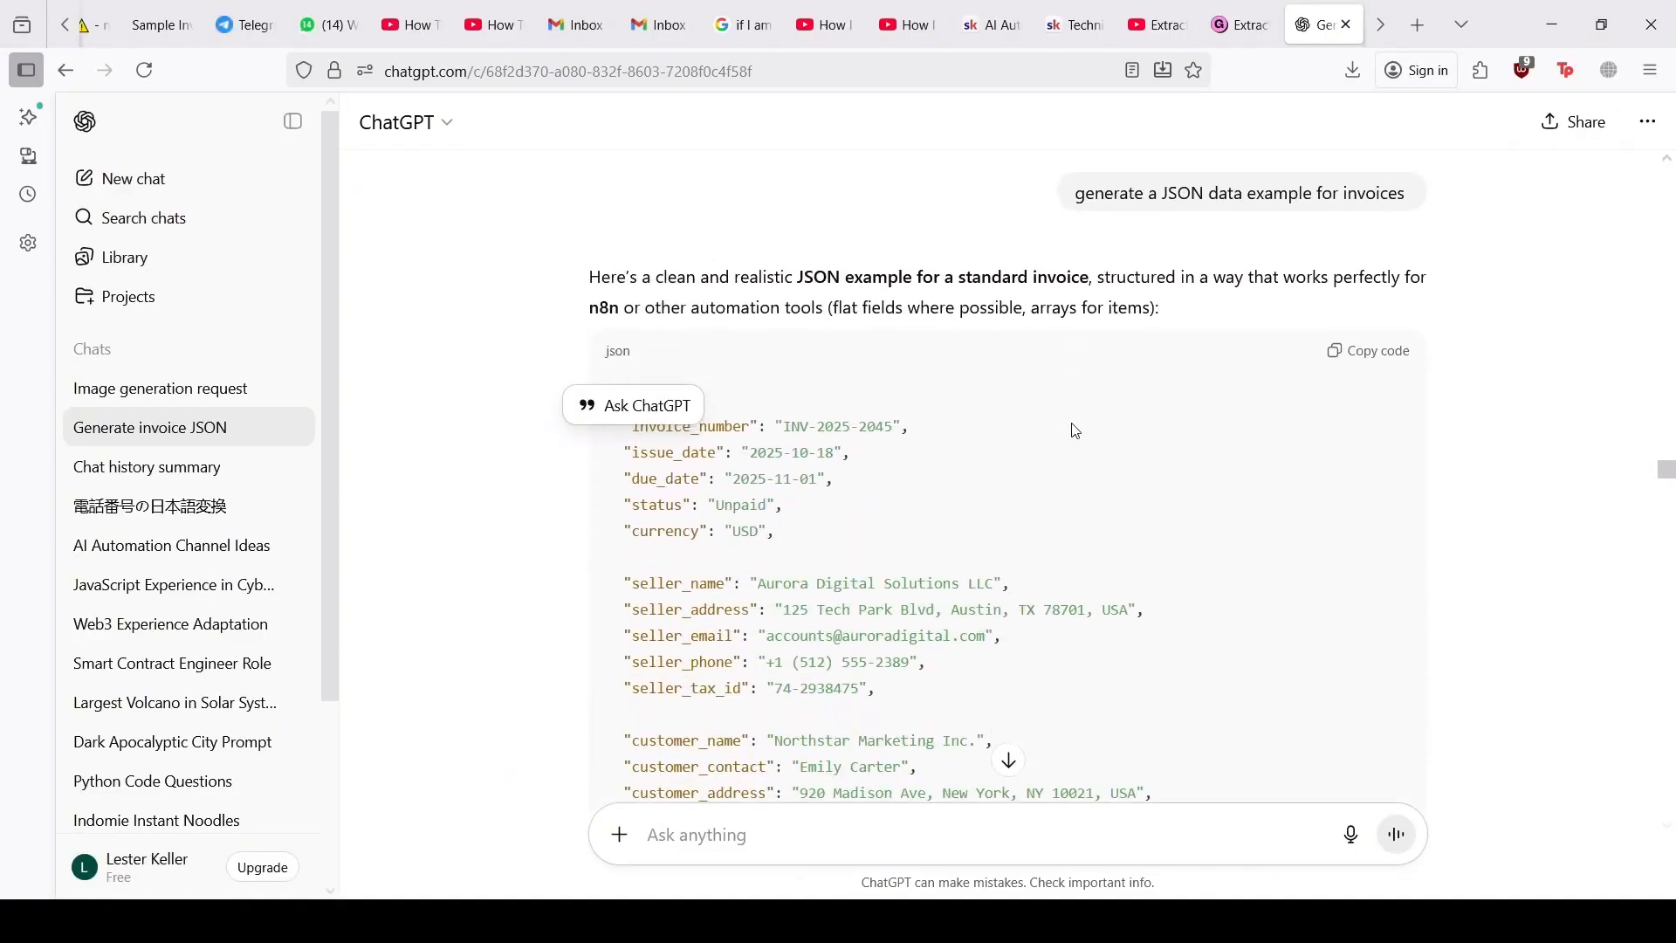
{"action": "scroll", "coordinate": [1075, 430], "scroll_direction": "down", "scroll_amount": 12}
{"action": "scroll", "coordinate": [1075, 430], "scroll_direction": "up", "scroll_amount": 20}
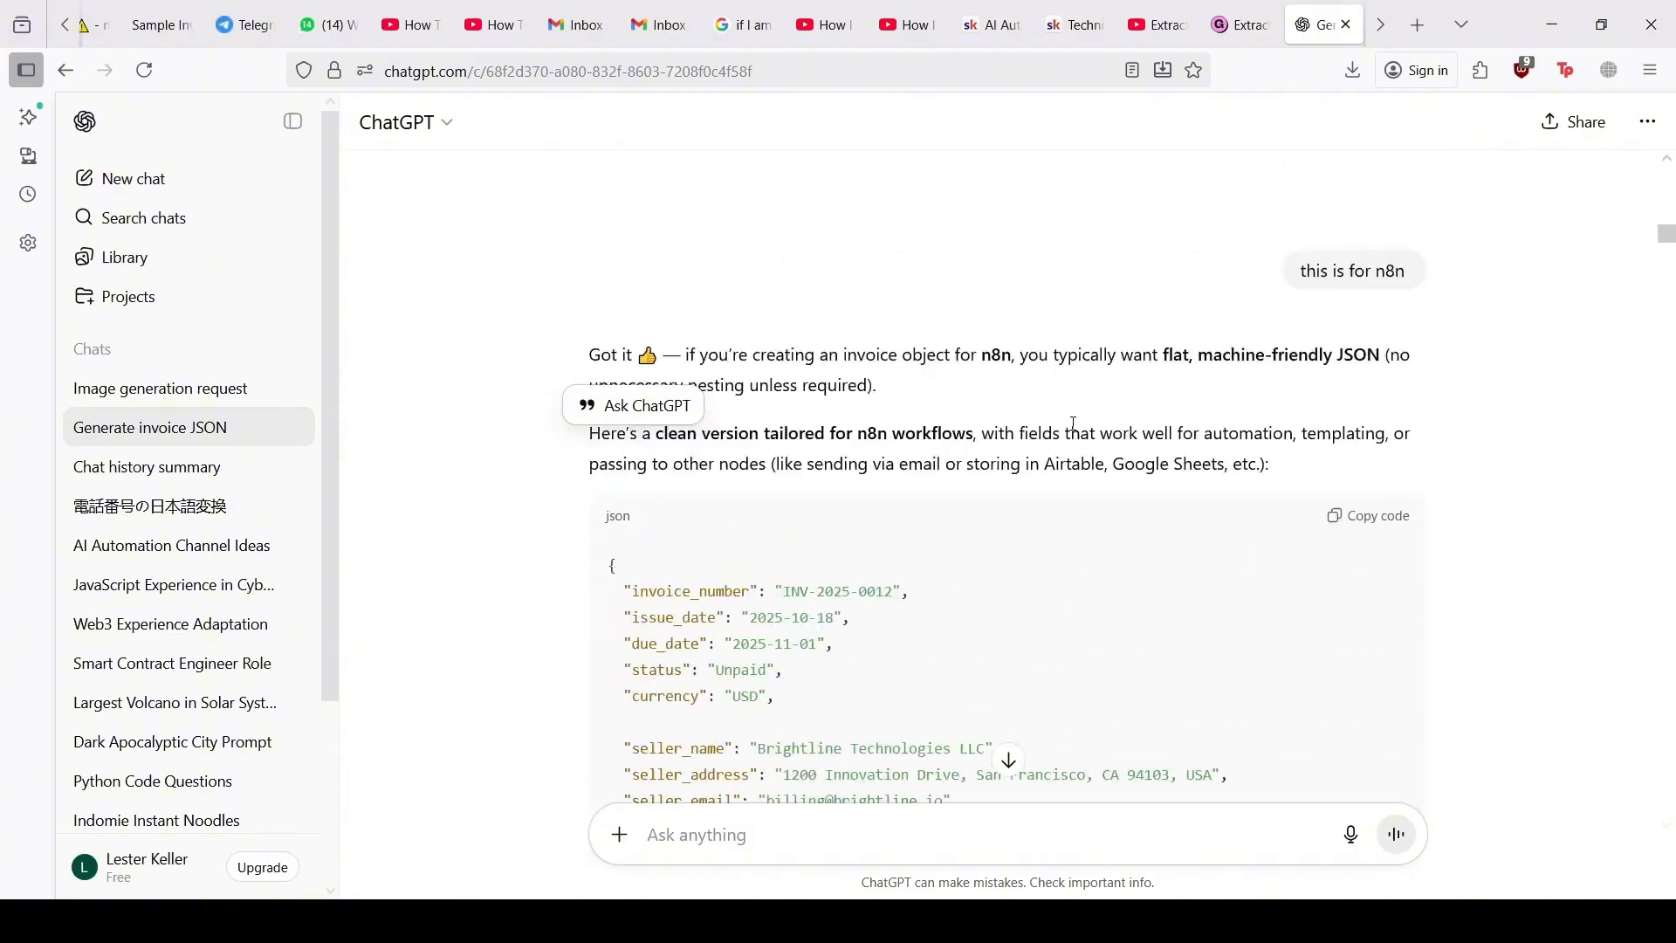
{"action": "scroll", "coordinate": [1075, 431], "scroll_direction": "down", "scroll_amount": 10}
{"action": "scroll", "coordinate": [1075, 430], "scroll_direction": "down", "scroll_amount": 20}
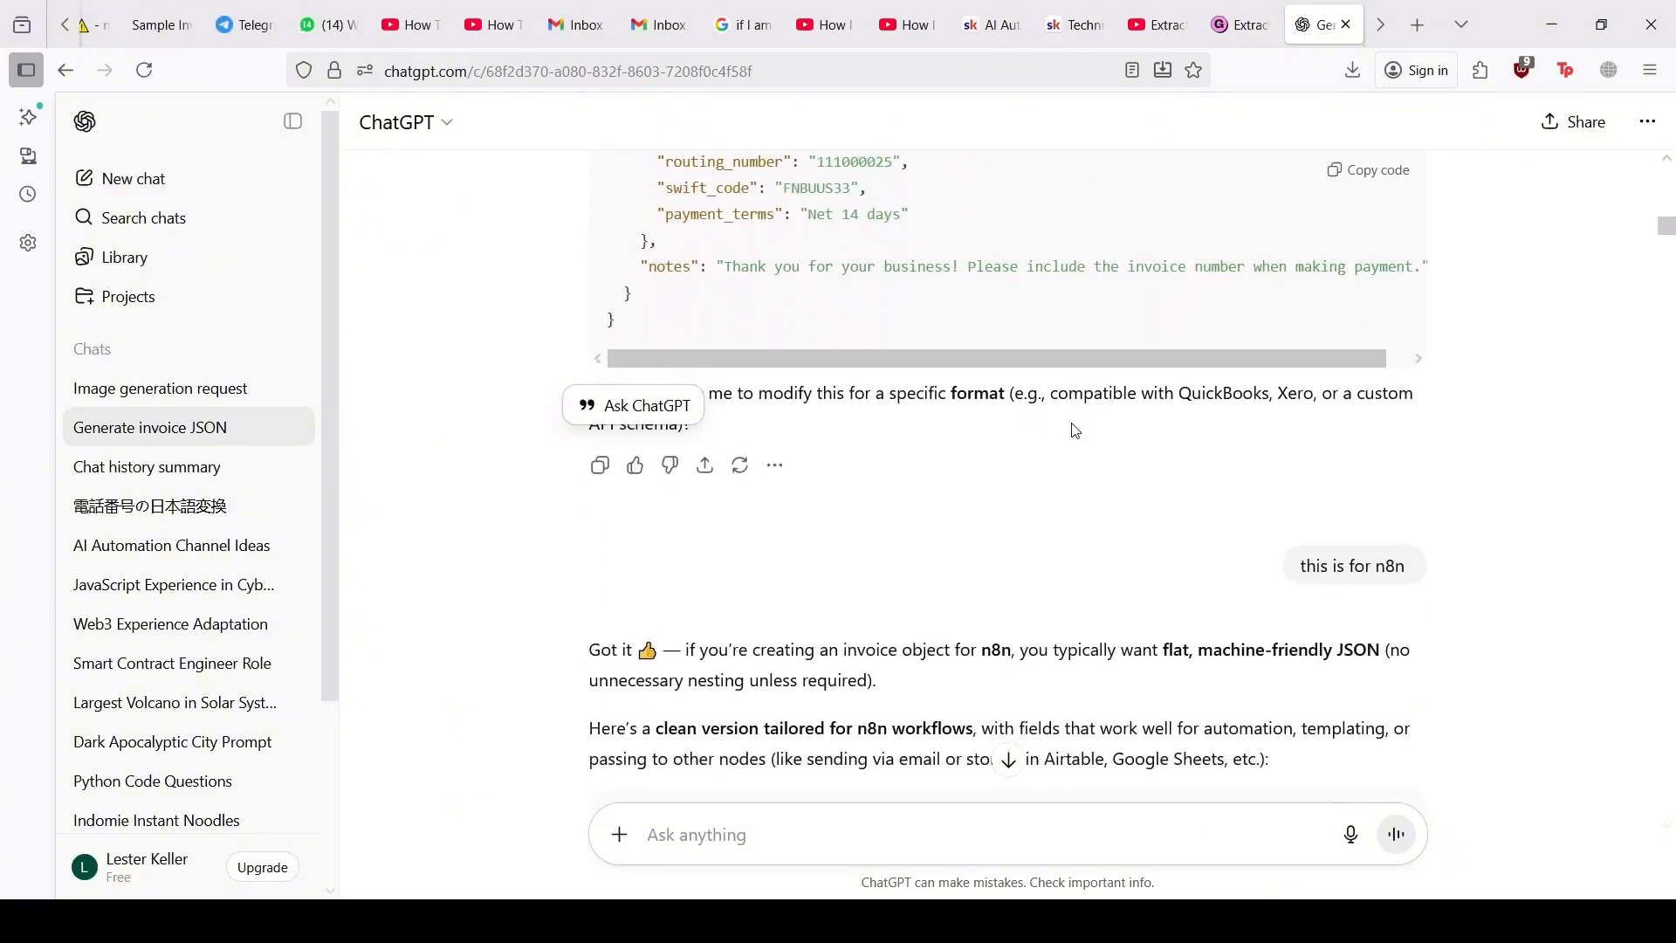
{"action": "scroll", "coordinate": [1075, 431], "scroll_direction": "down", "scroll_amount": 15}
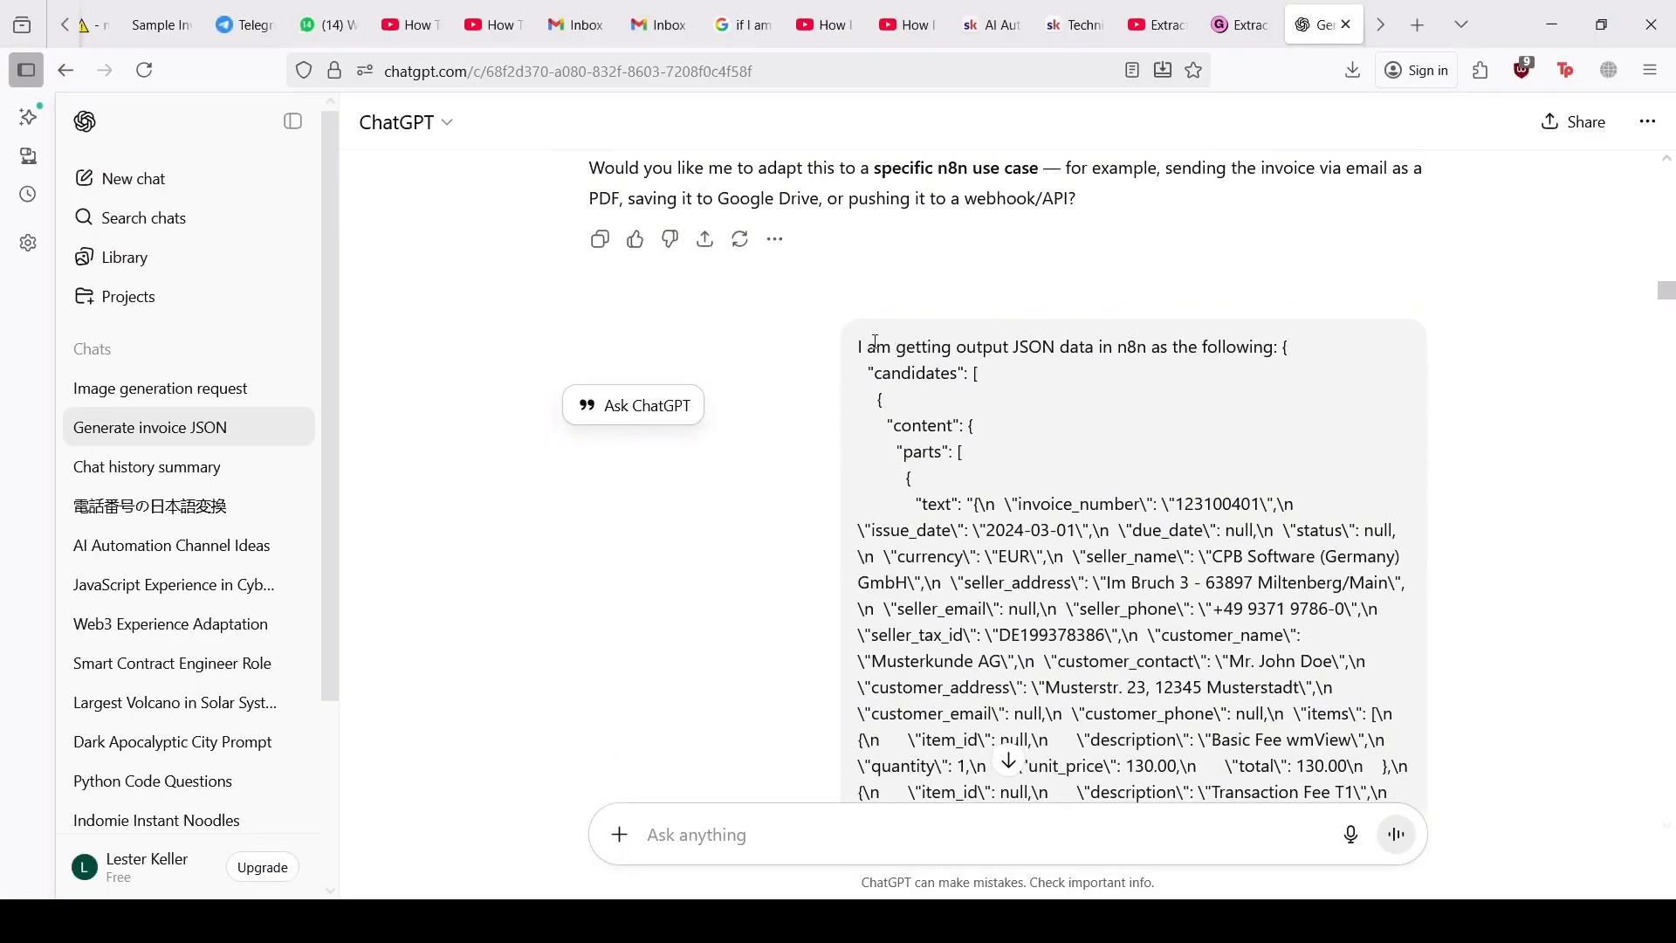
Step: Copy the three-line snippet that parses $json["candidates"][0]["content"]["parts"][0]["text"] from the "How to fix it in n8n" section of the reply
{"action": "left_click_drag", "start_coordinate": [879, 342], "coordinate": [1029, 349]}
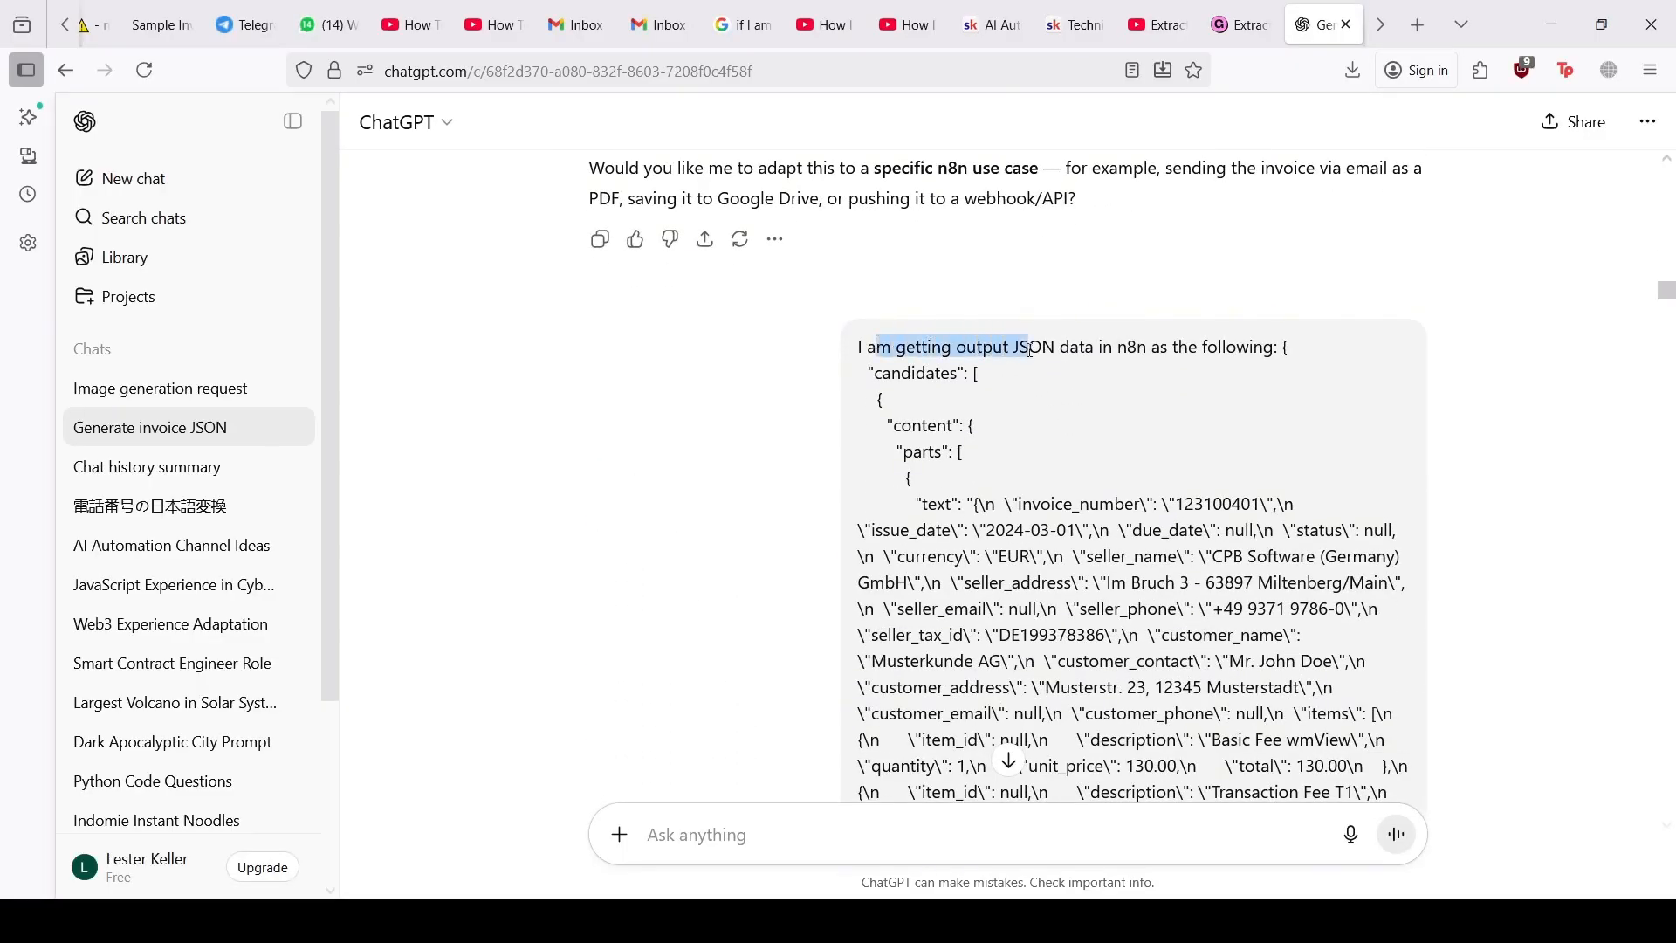
{"action": "left_click", "coordinate": [1143, 354]}
{"action": "scroll", "coordinate": [1030, 441], "scroll_direction": "down", "scroll_amount": 12}
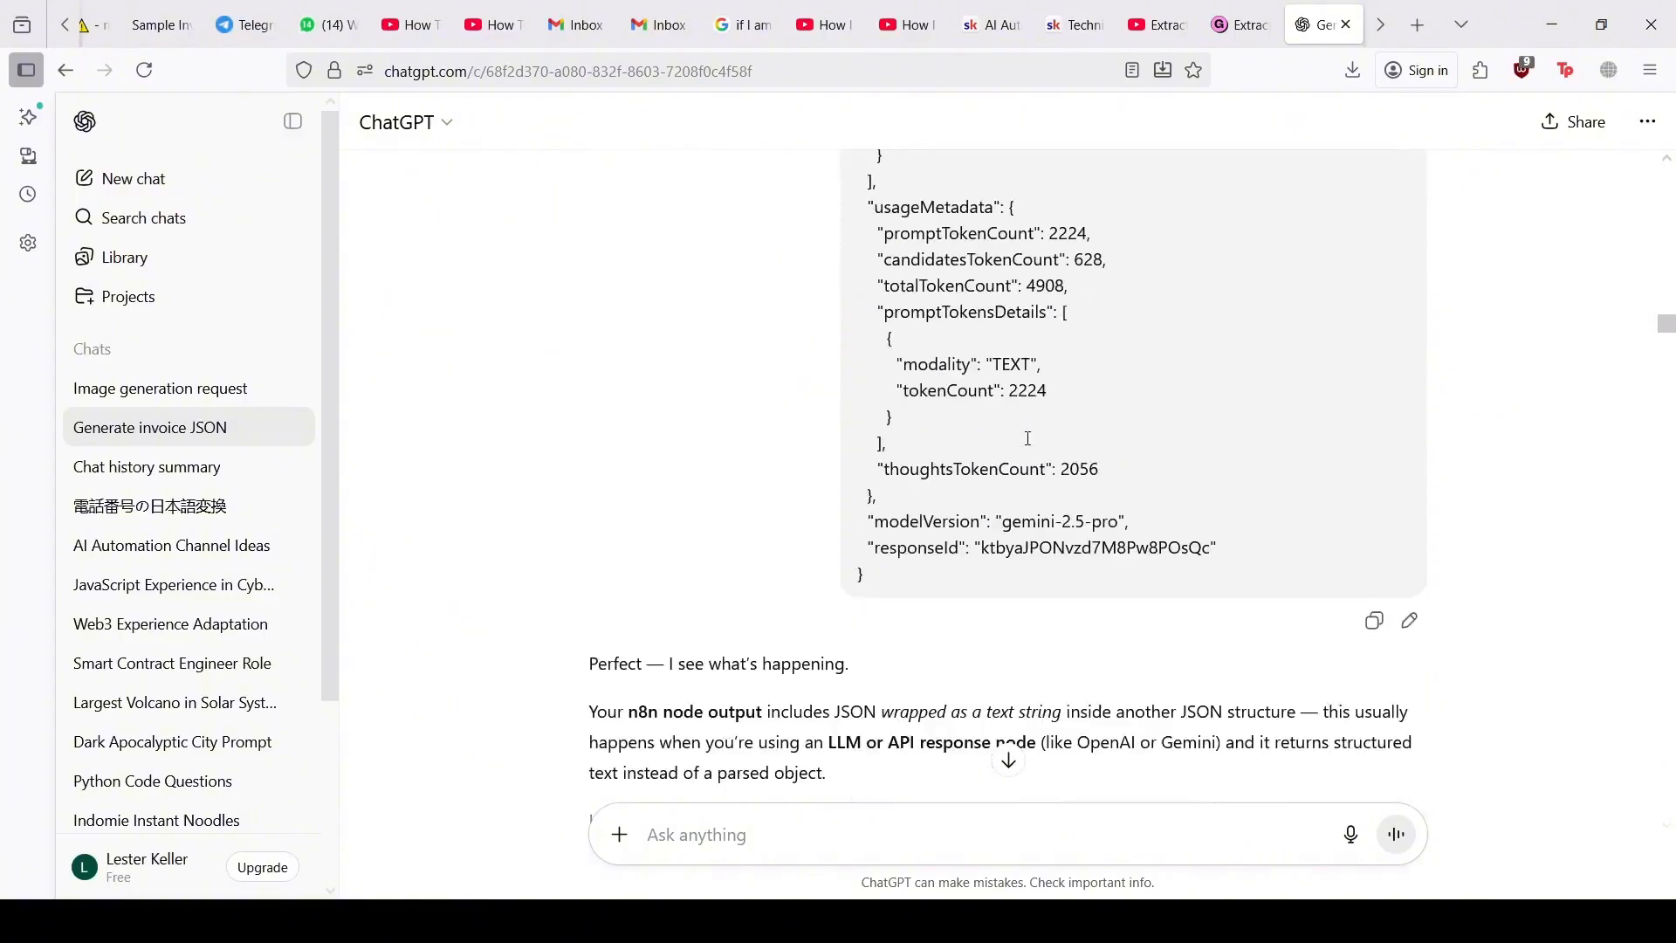
{"action": "scroll", "coordinate": [1028, 438], "scroll_direction": "down", "scroll_amount": 7}
{"action": "scroll", "coordinate": [1029, 441], "scroll_direction": "up", "scroll_amount": 3}
{"action": "scroll", "coordinate": [1030, 445], "scroll_direction": "down", "scroll_amount": 2}
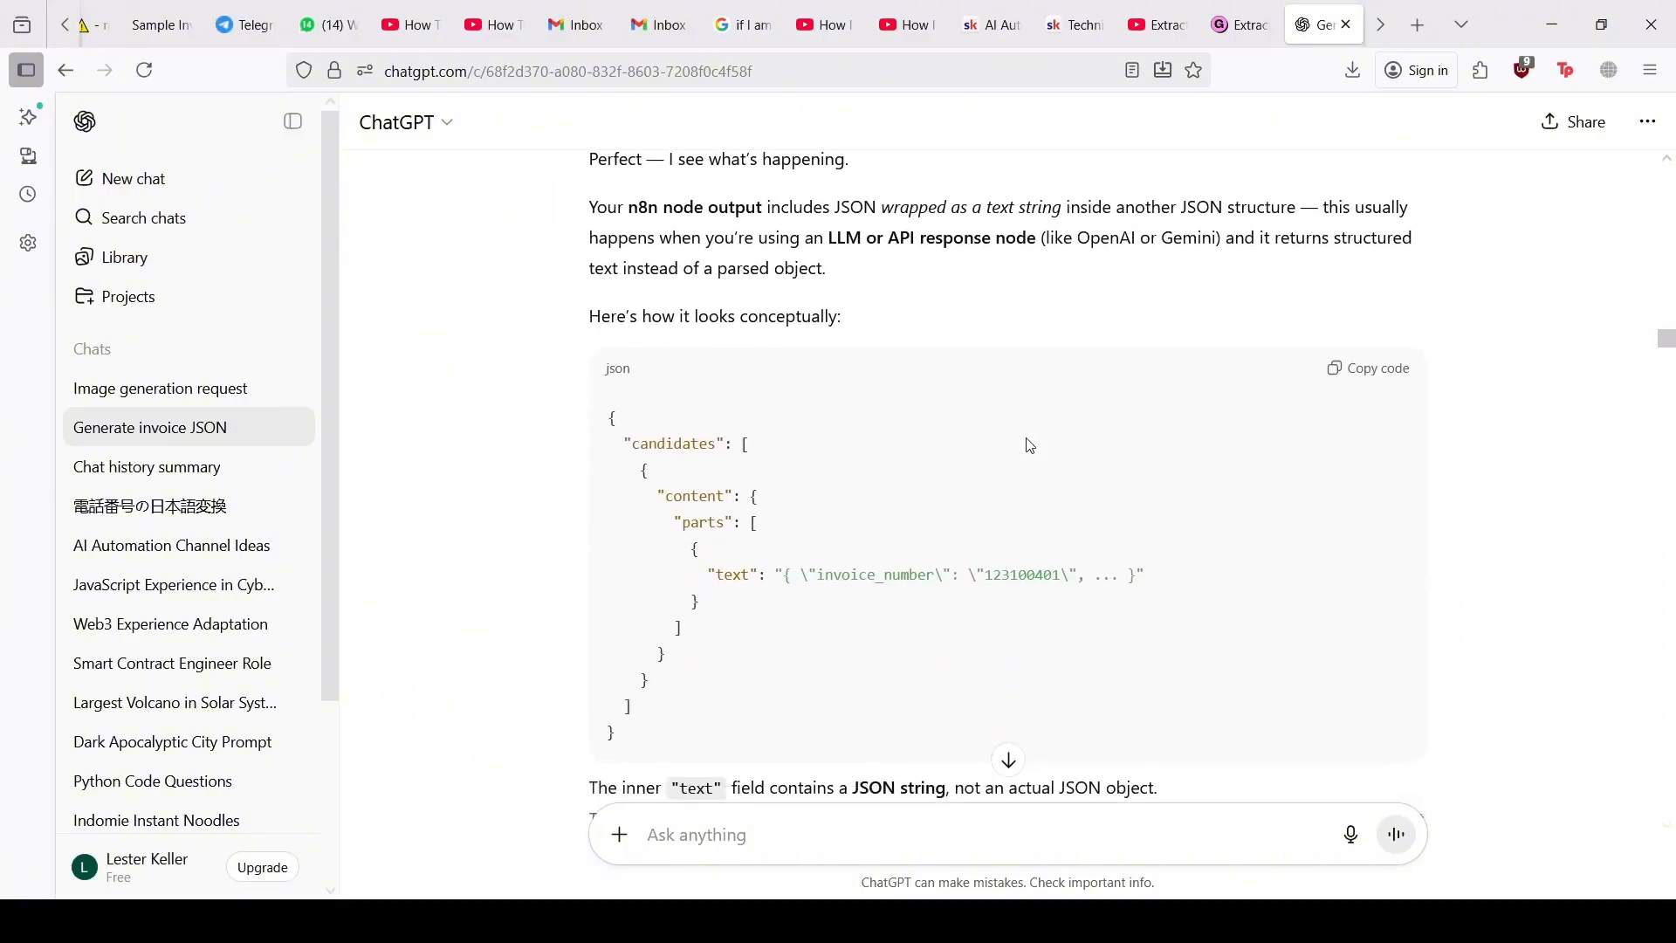
{"action": "scroll", "coordinate": [1030, 445], "scroll_direction": "down", "scroll_amount": 8}
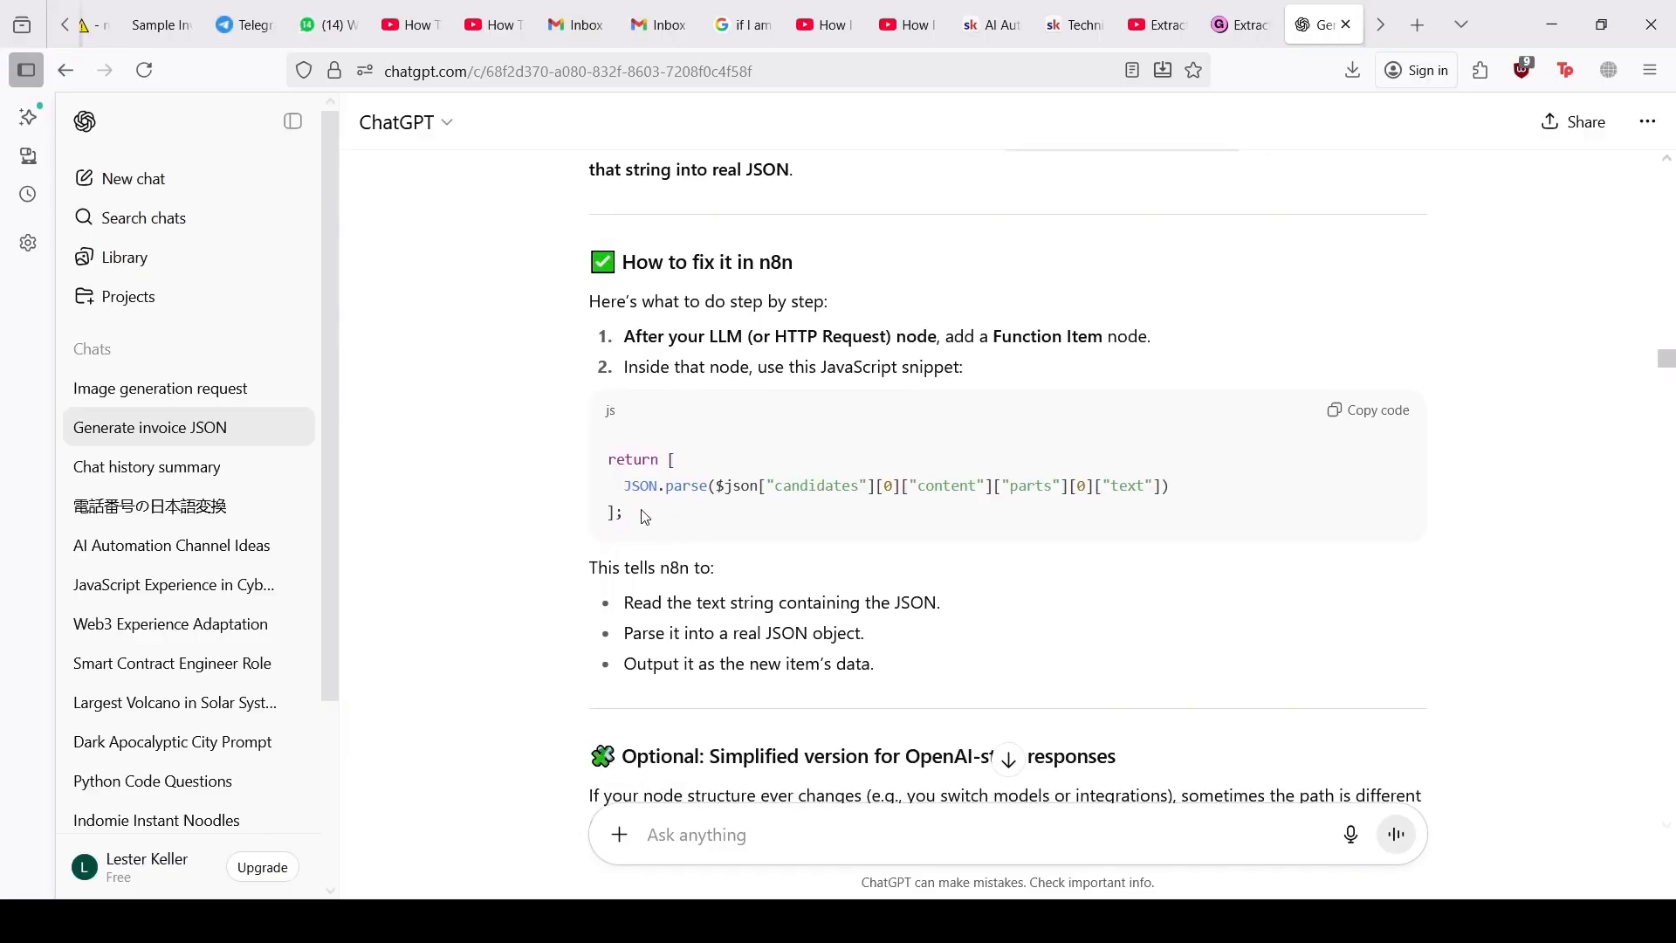
{"action": "left_click_drag", "start_coordinate": [623, 501], "coordinate": [605, 466]}
{"action": "key", "text": "ctrl+c"}
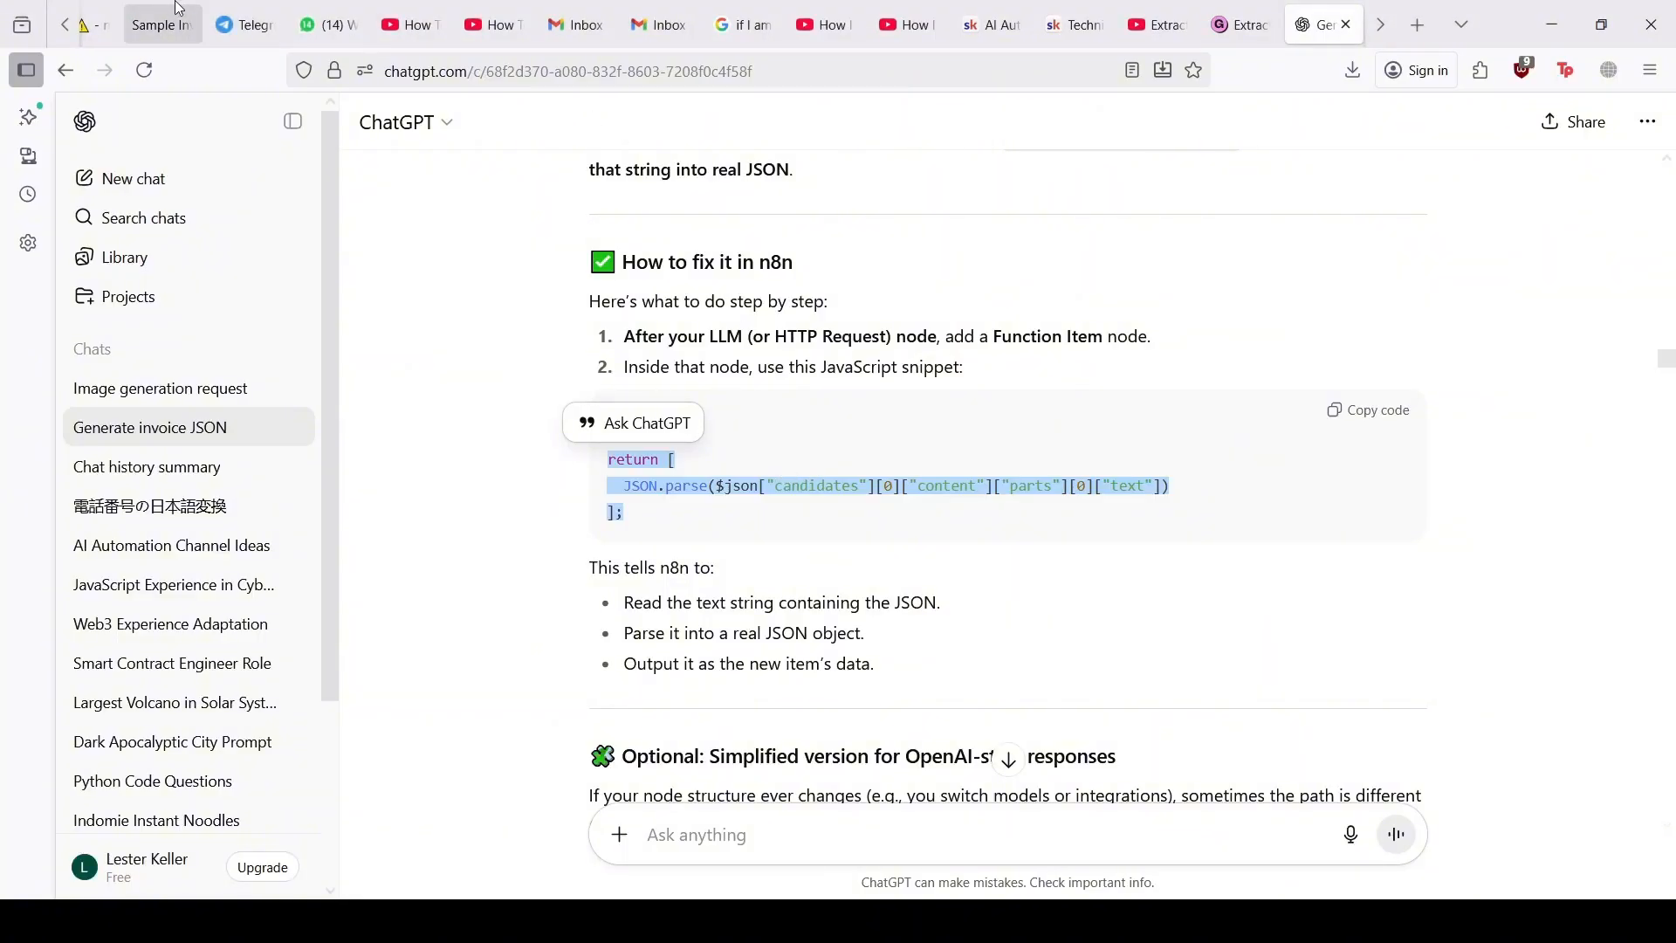
Step: In n8n, replace the Code node's script with the copied snippet parsing $json["candidates"][0]["content"]["parts"][0]["text"] and execute the node
{"action": "left_click", "coordinate": [101, 12]}
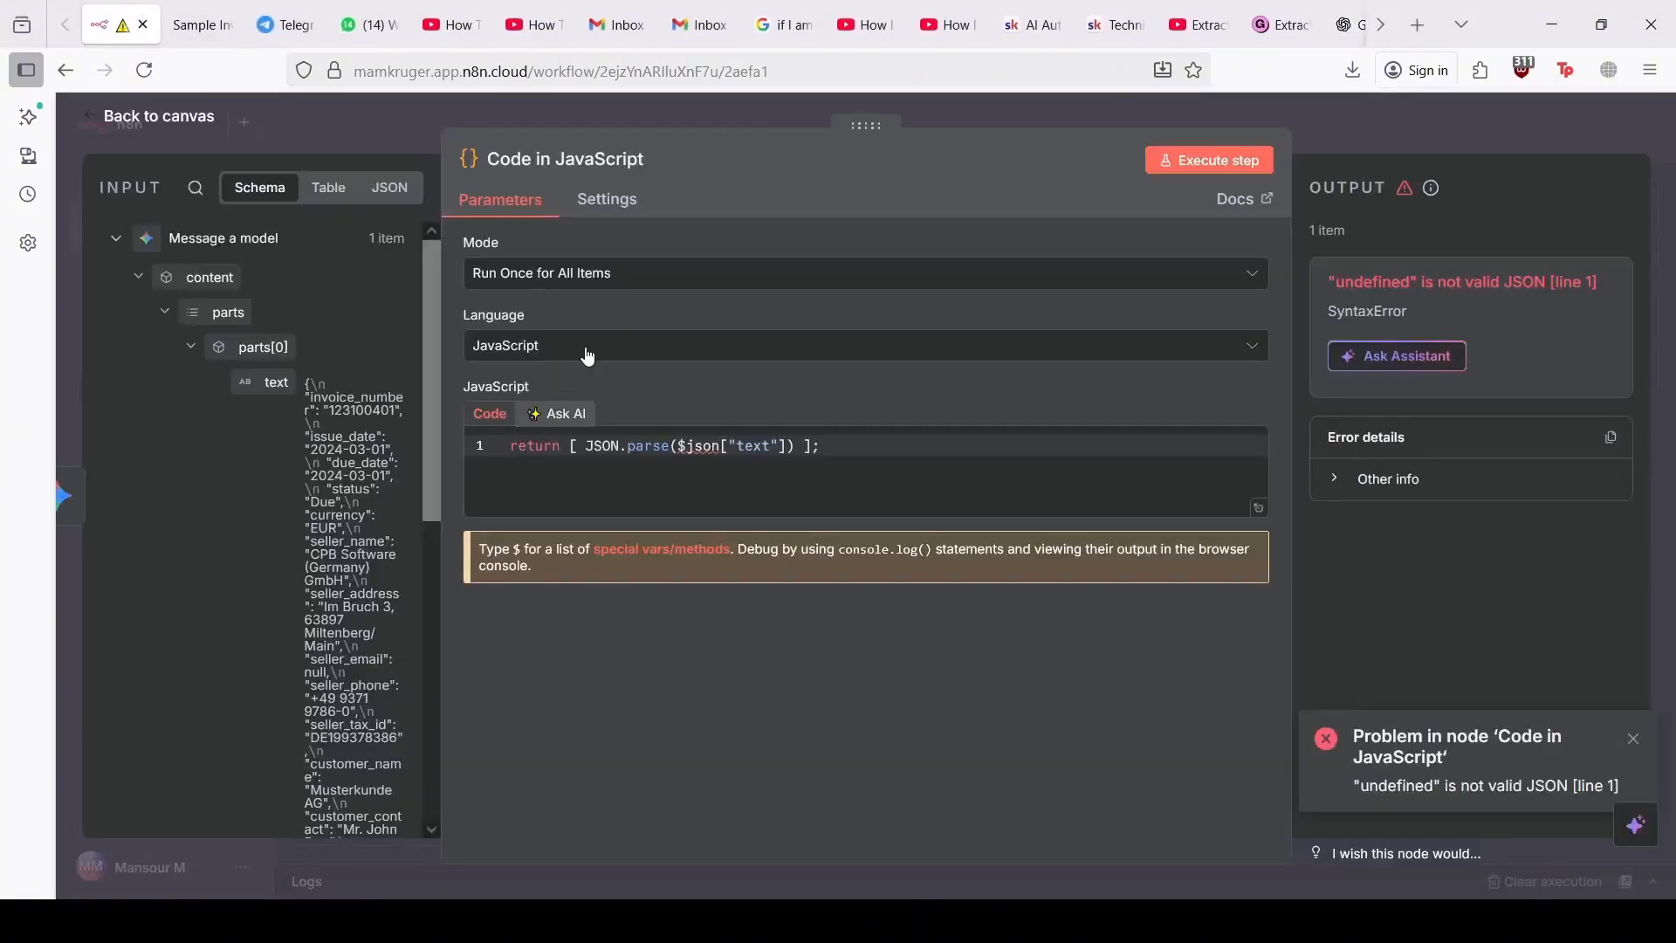
{"action": "left_click", "coordinate": [689, 447]}
{"action": "key", "text": "ctrl+a"}
{"action": "key", "text": "ctrl+v"}
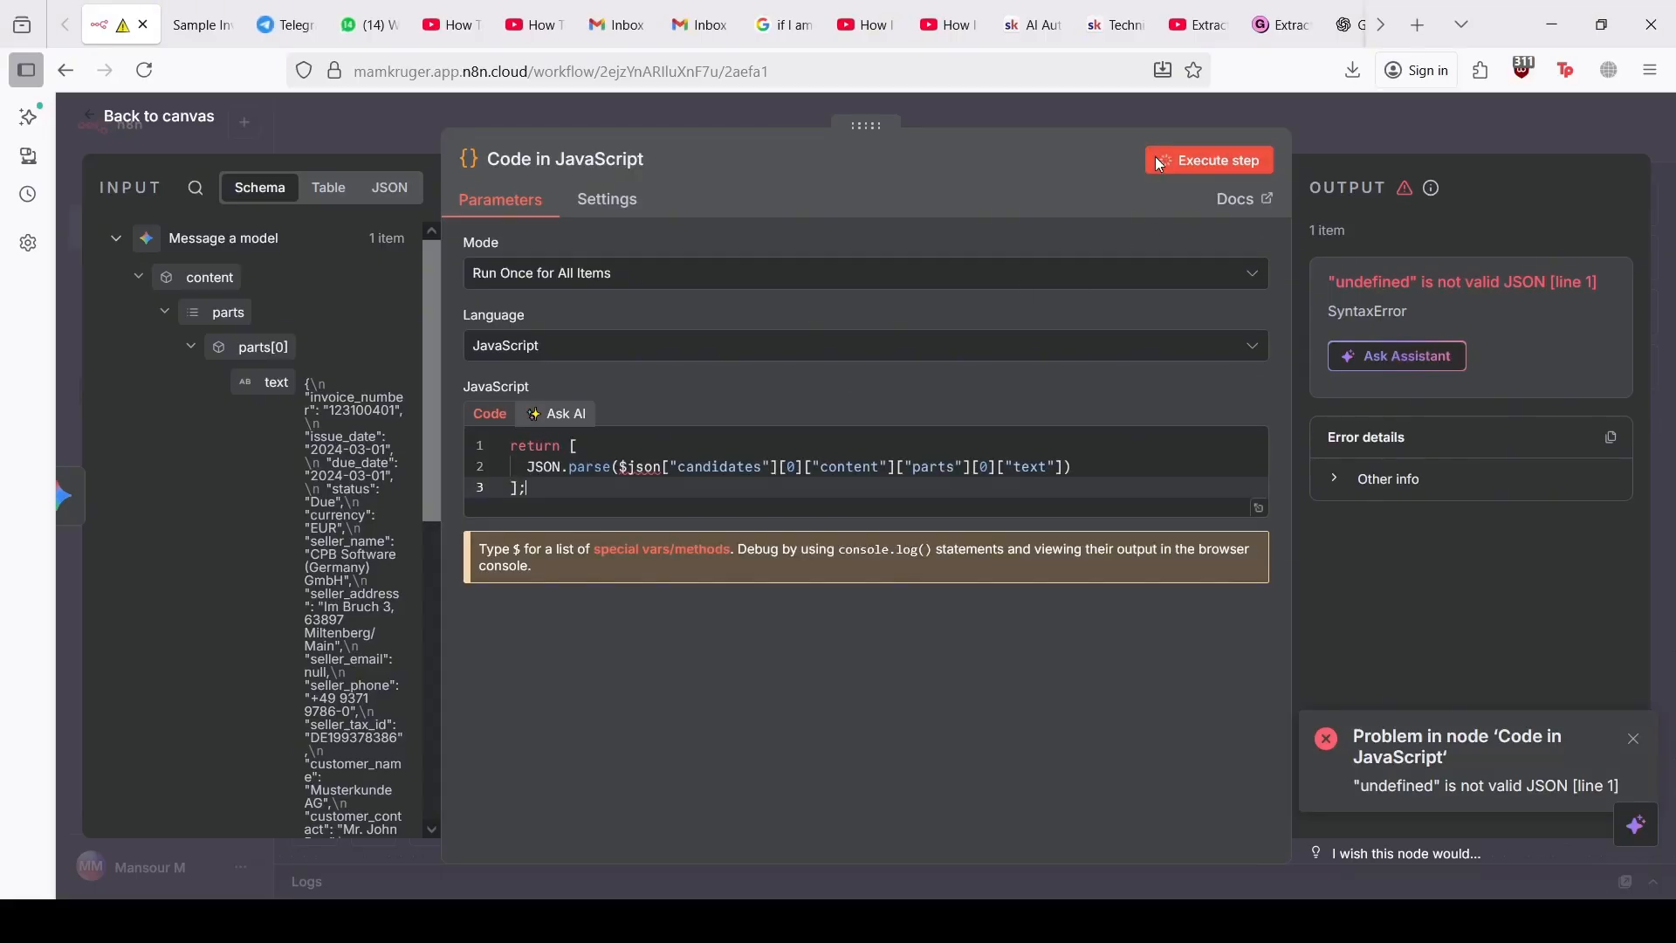
{"action": "left_click", "coordinate": [1159, 163]}
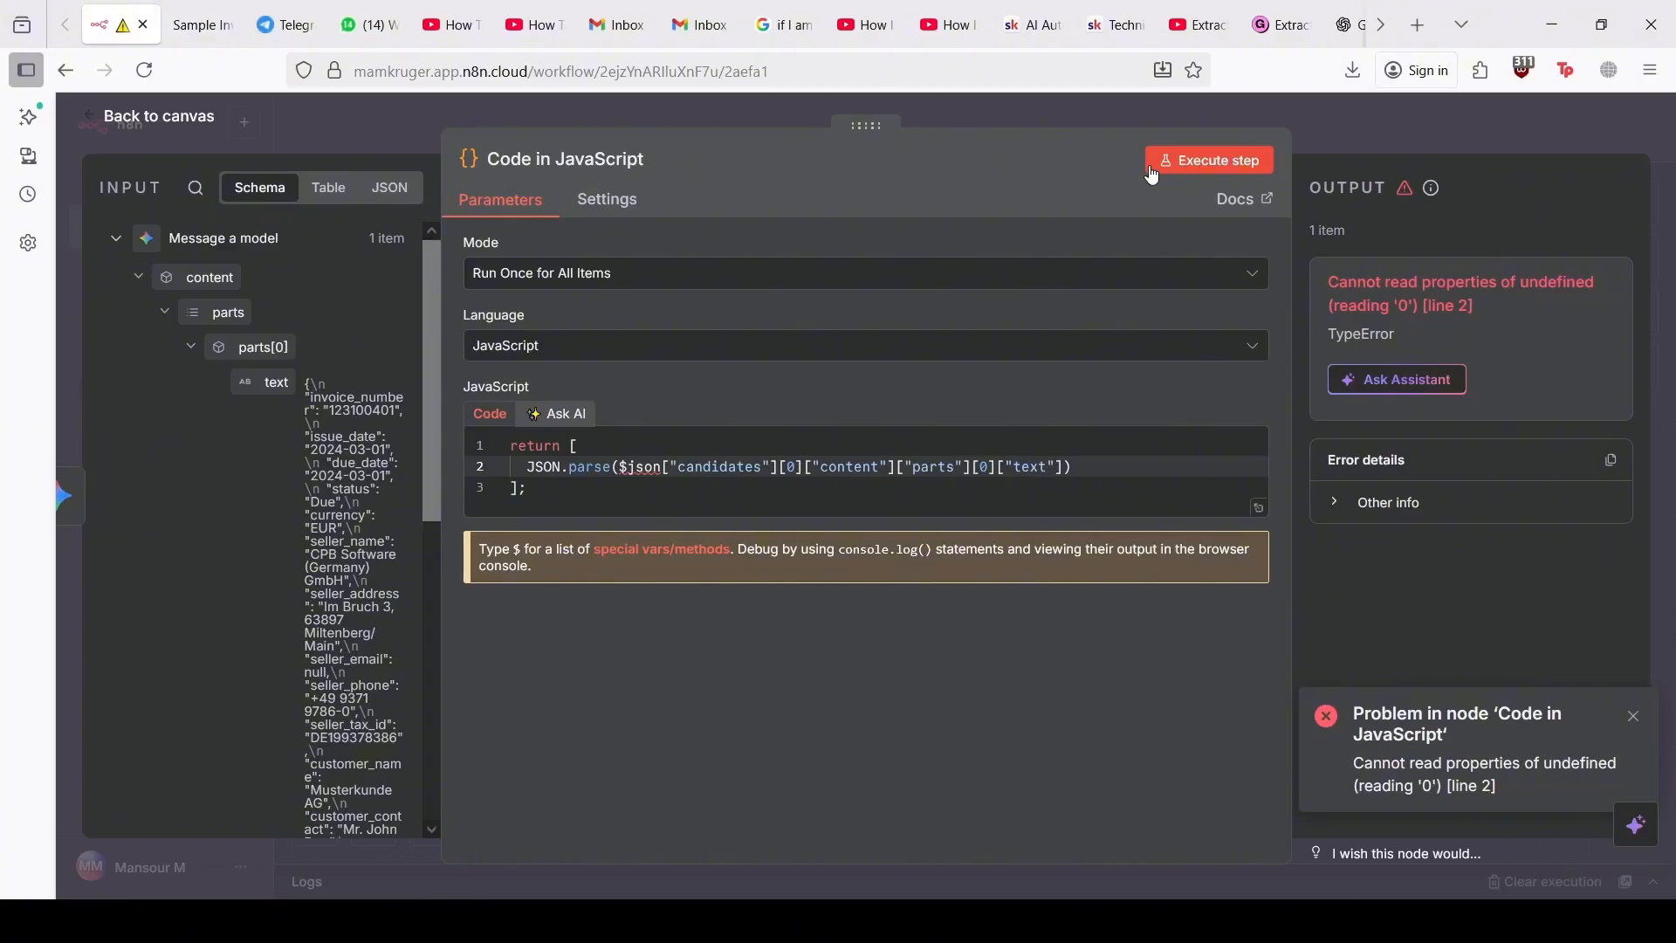
{"action": "left_click", "coordinate": [1056, 349]}
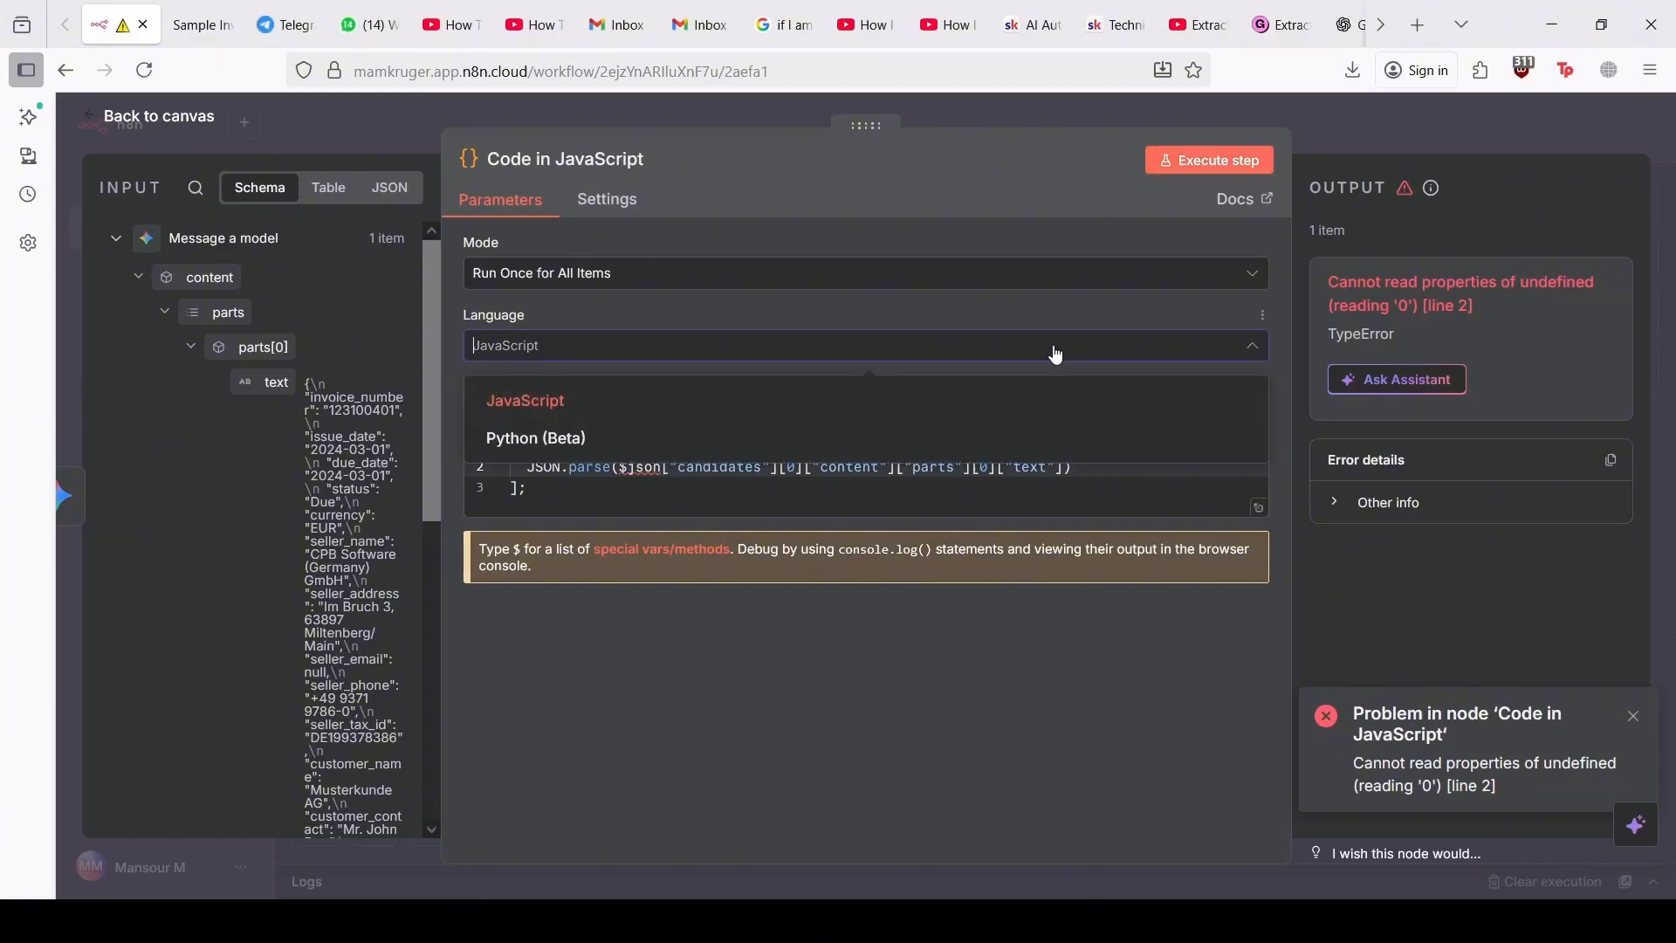
{"action": "left_click", "coordinate": [1056, 353]}
{"action": "left_click", "coordinate": [890, 510]}
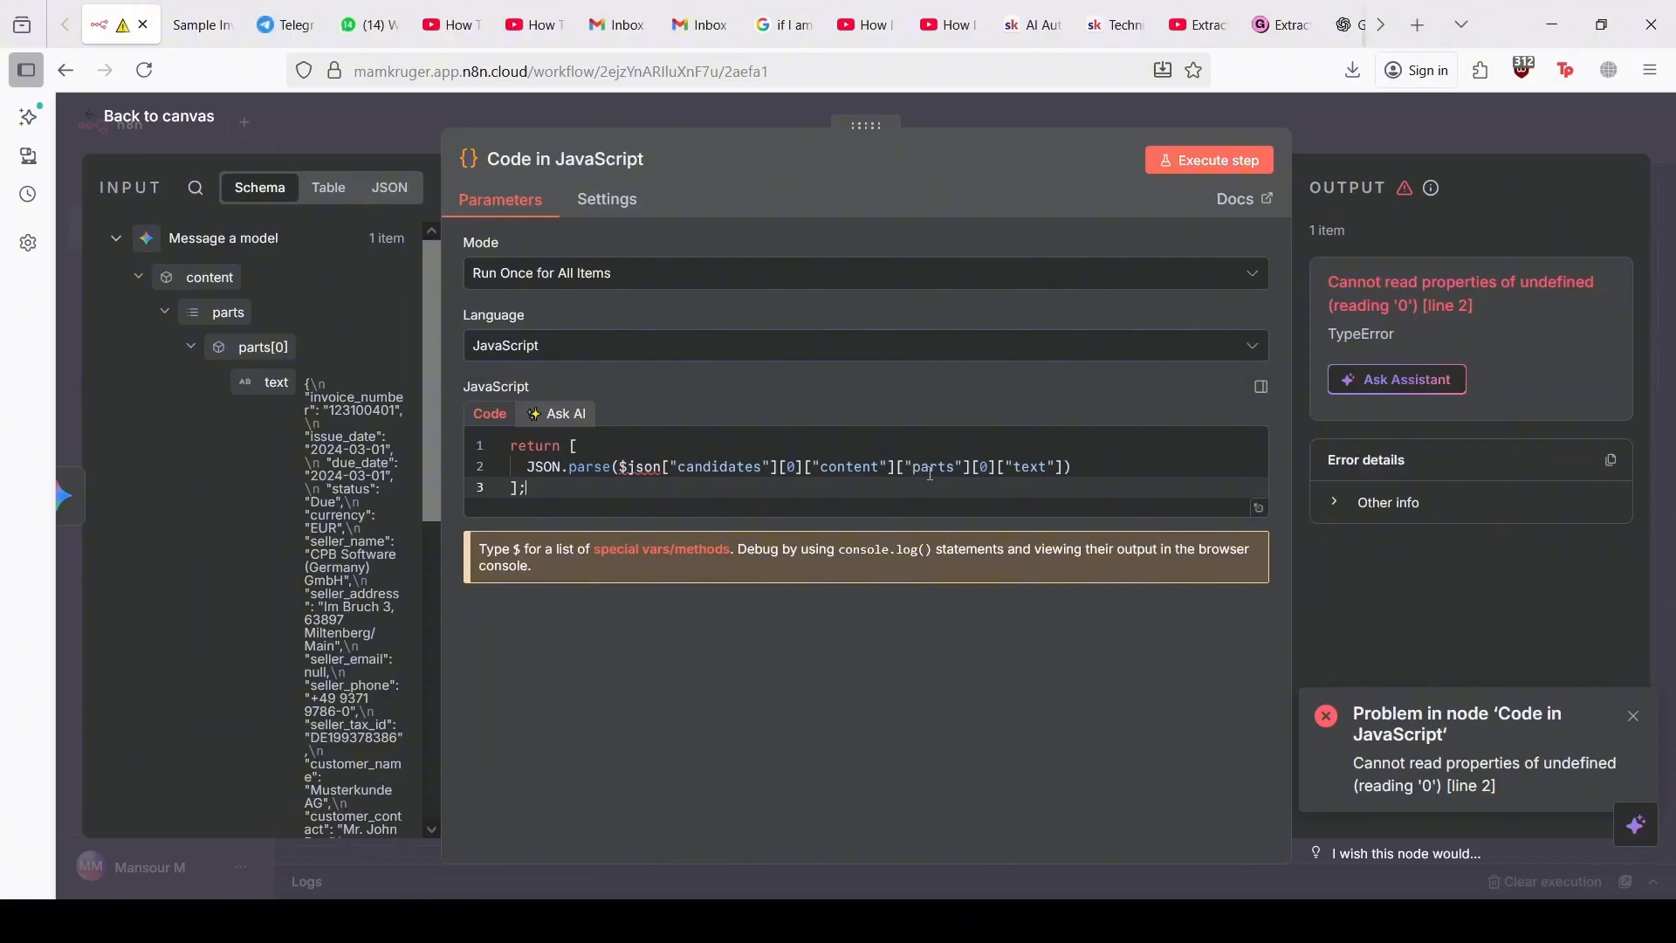
Step: Expand the other info under the Code node's error details and examine the stack trace
{"action": "left_click", "coordinate": [1358, 502]}
{"action": "scroll", "coordinate": [1441, 542], "scroll_direction": "down", "scroll_amount": 2}
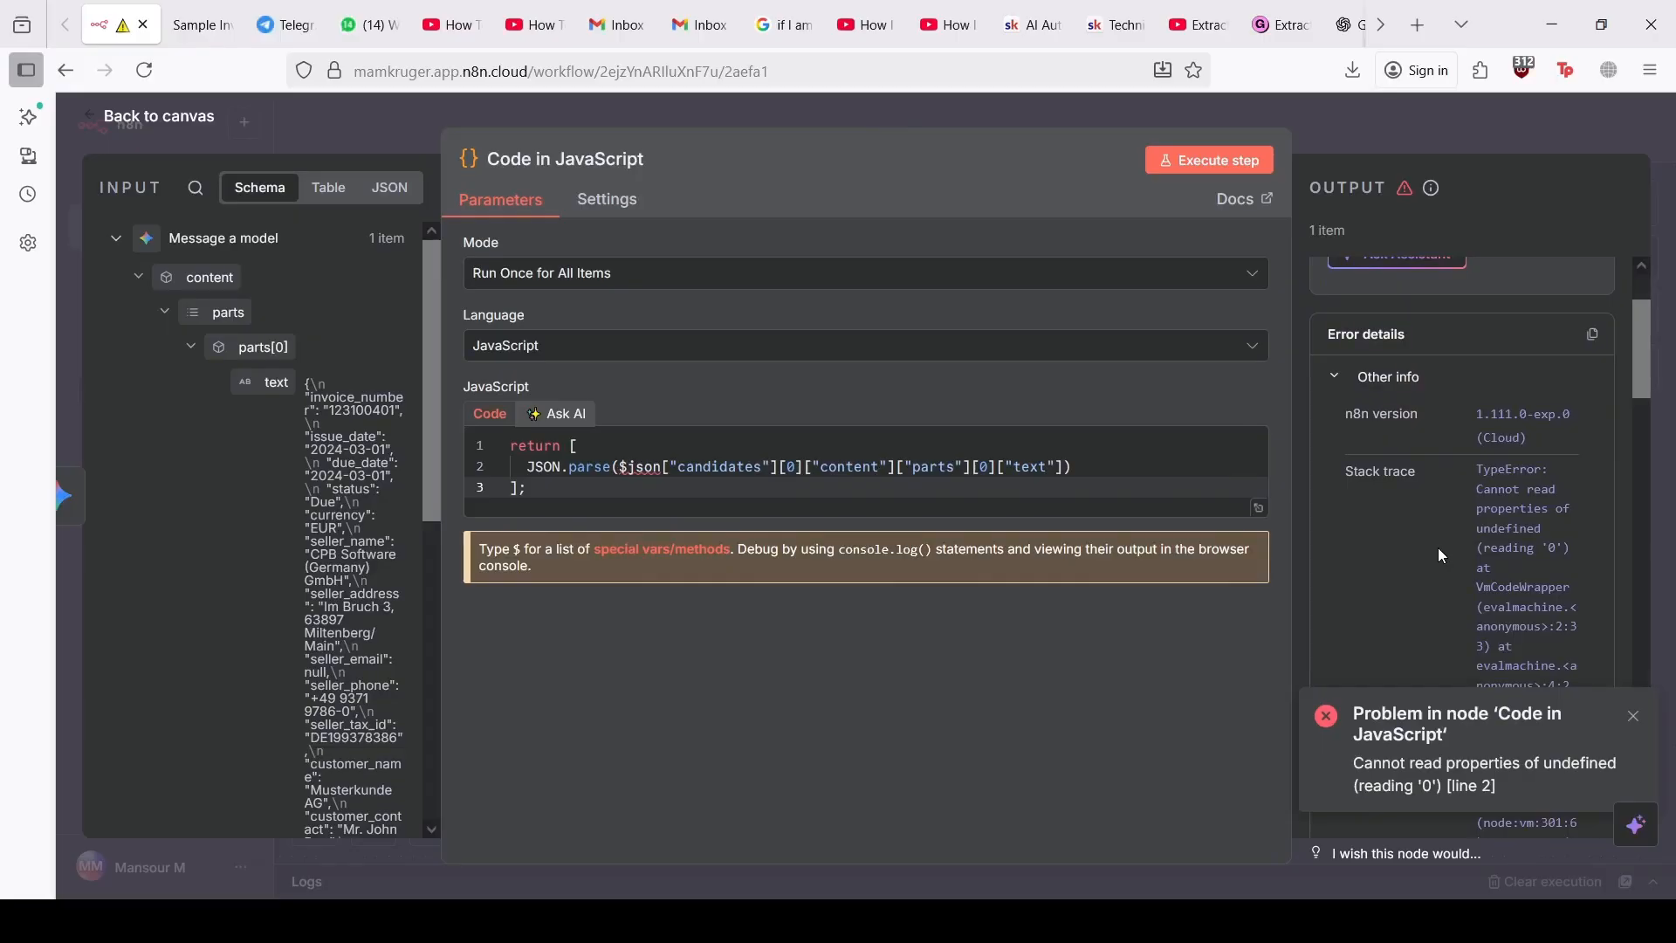
Step: Ask the AI Assistant to fix the node error, replace the code with its suggestion, run the node and close the assistant
{"action": "scroll", "coordinate": [1442, 556], "scroll_direction": "up", "scroll_amount": 3}
{"action": "left_click", "coordinate": [1393, 359]}
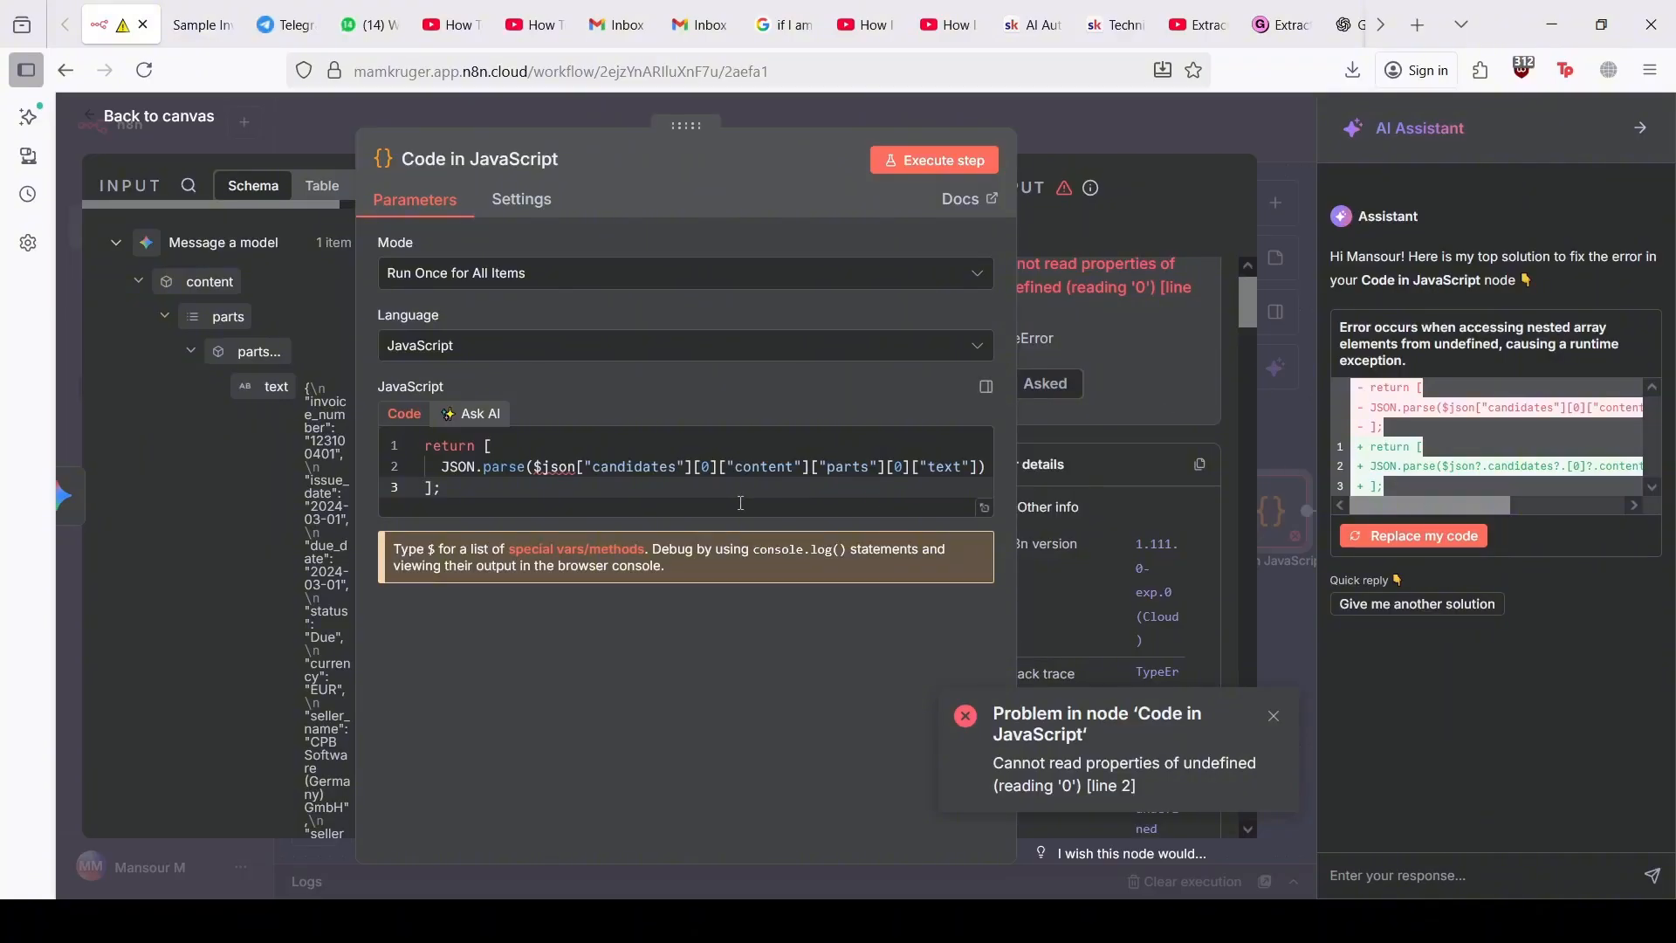
{"action": "left_click", "coordinate": [1396, 532]}
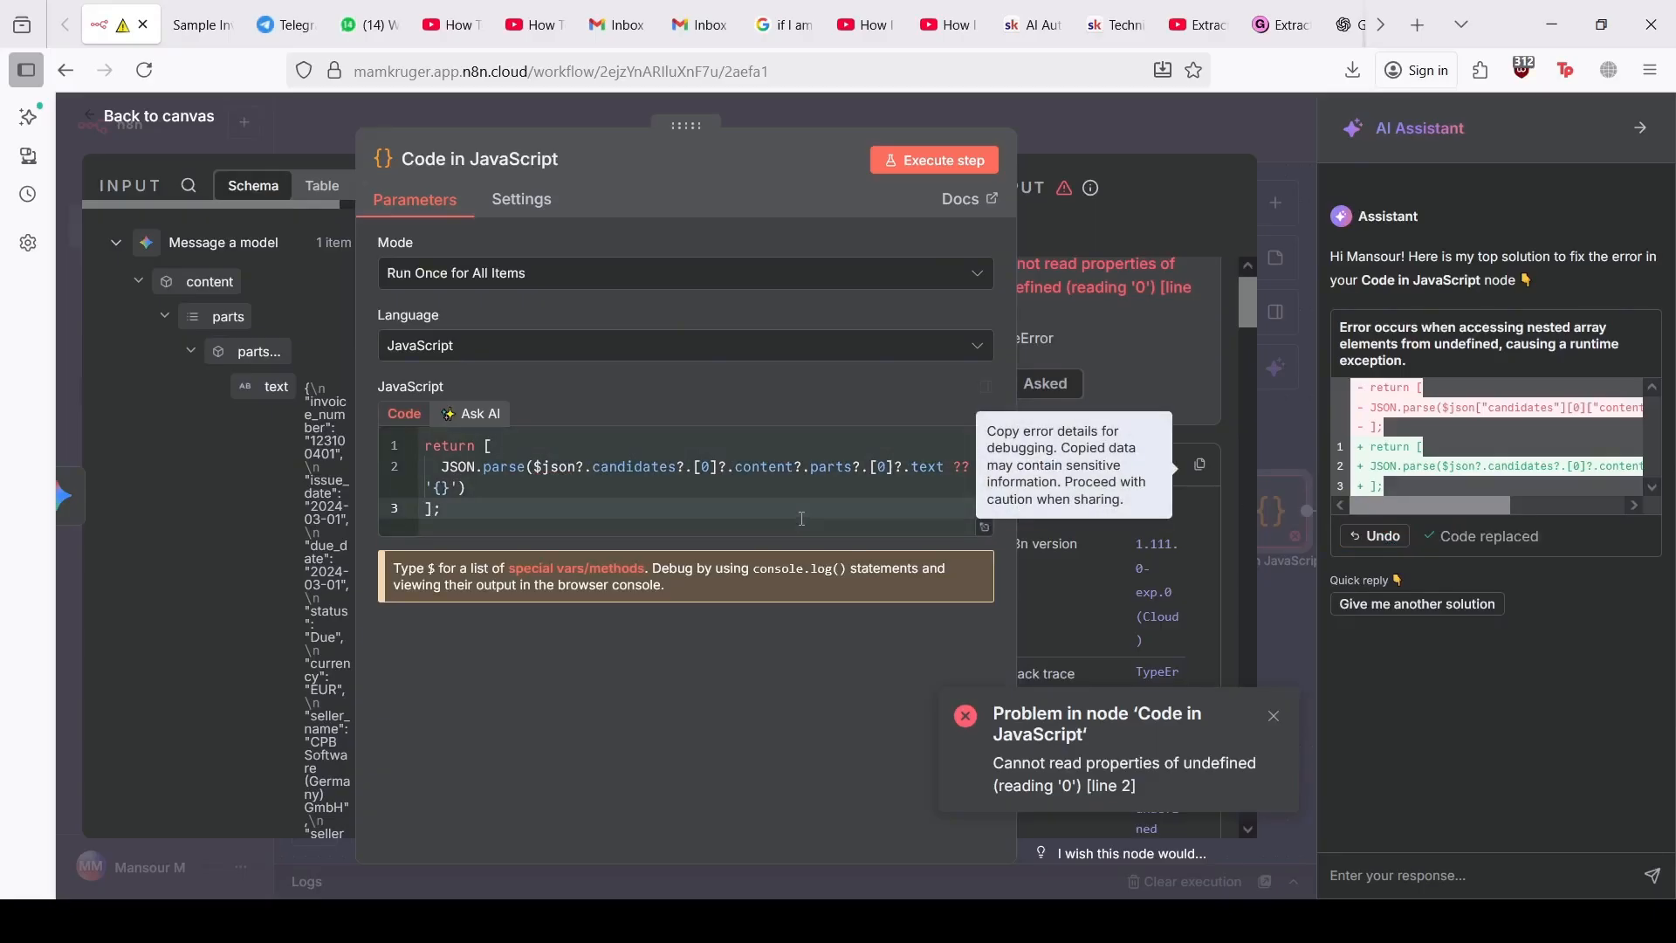
{"action": "left_click", "coordinate": [904, 163]}
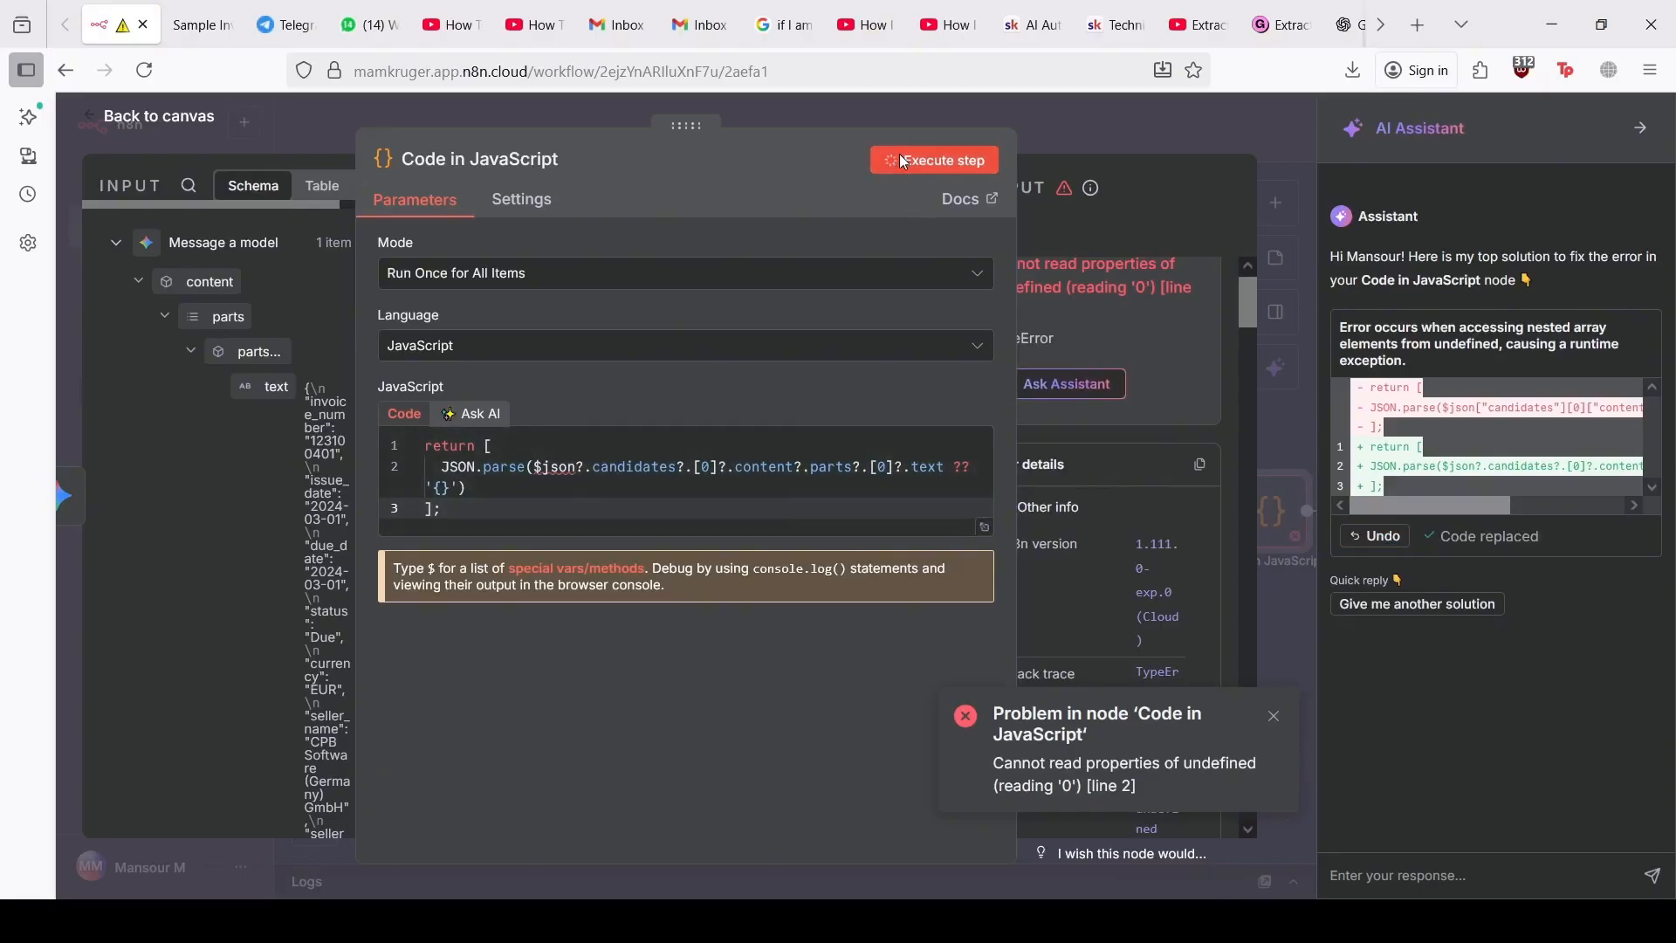
{"action": "left_click", "coordinate": [1640, 133]}
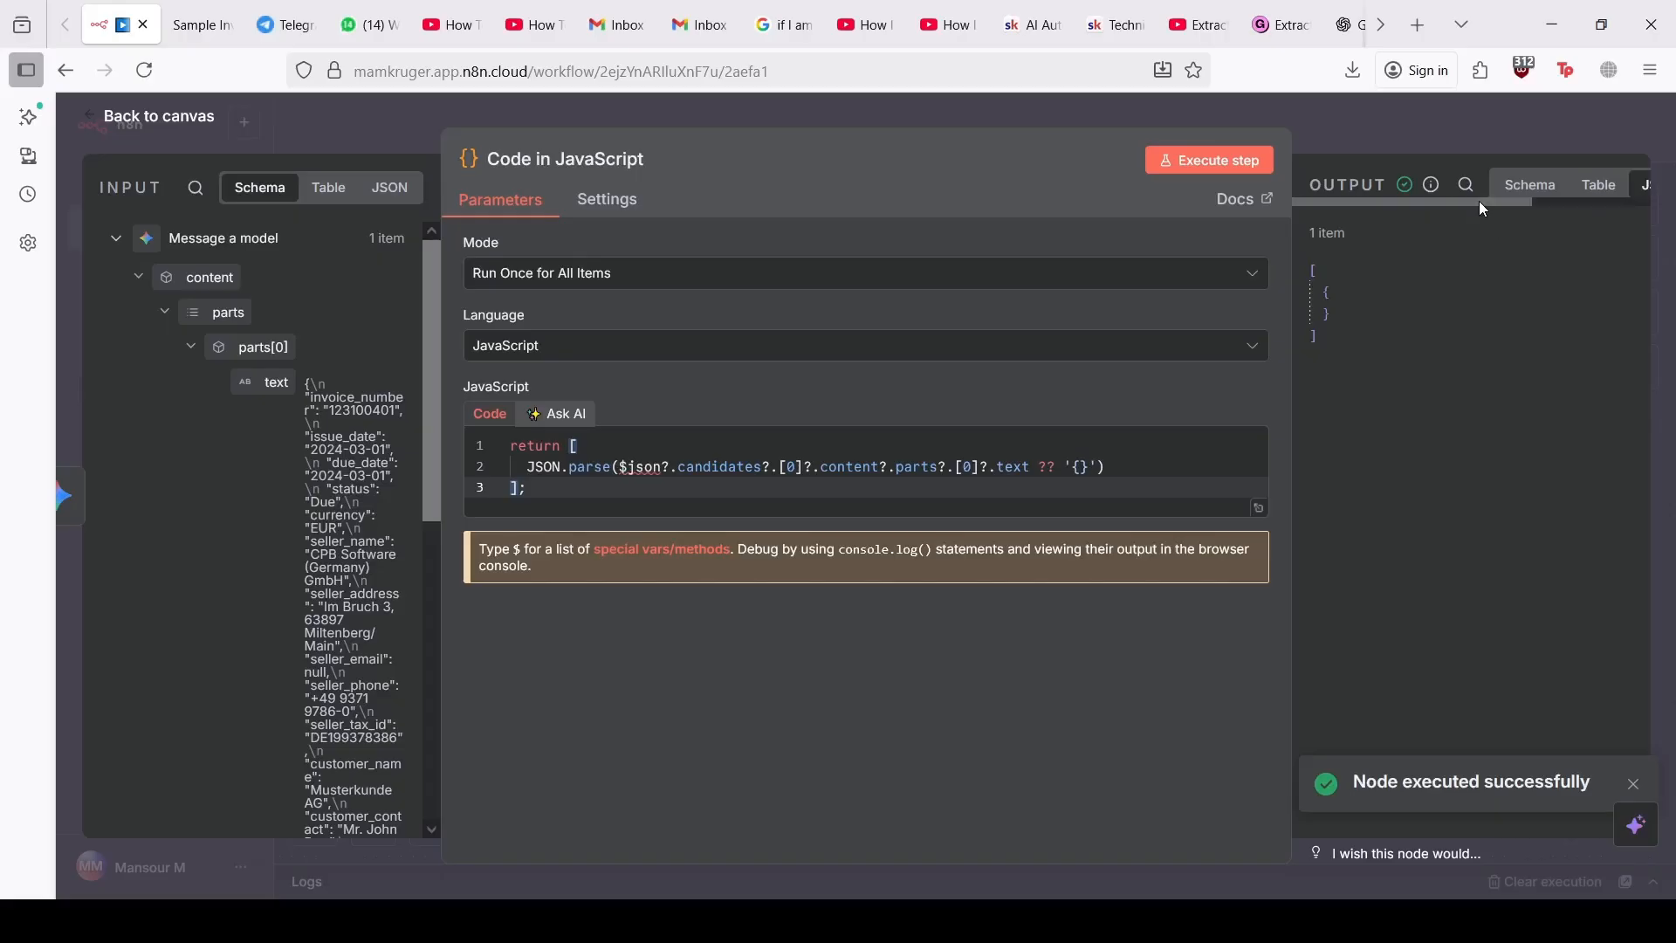
Step: Examine the Code node's output in the Table, Schema and JSON views
{"action": "scroll", "coordinate": [1466, 202], "scroll_direction": "right", "scroll_amount": 3}
{"action": "scroll", "coordinate": [1429, 209], "scroll_direction": "left", "scroll_amount": 1}
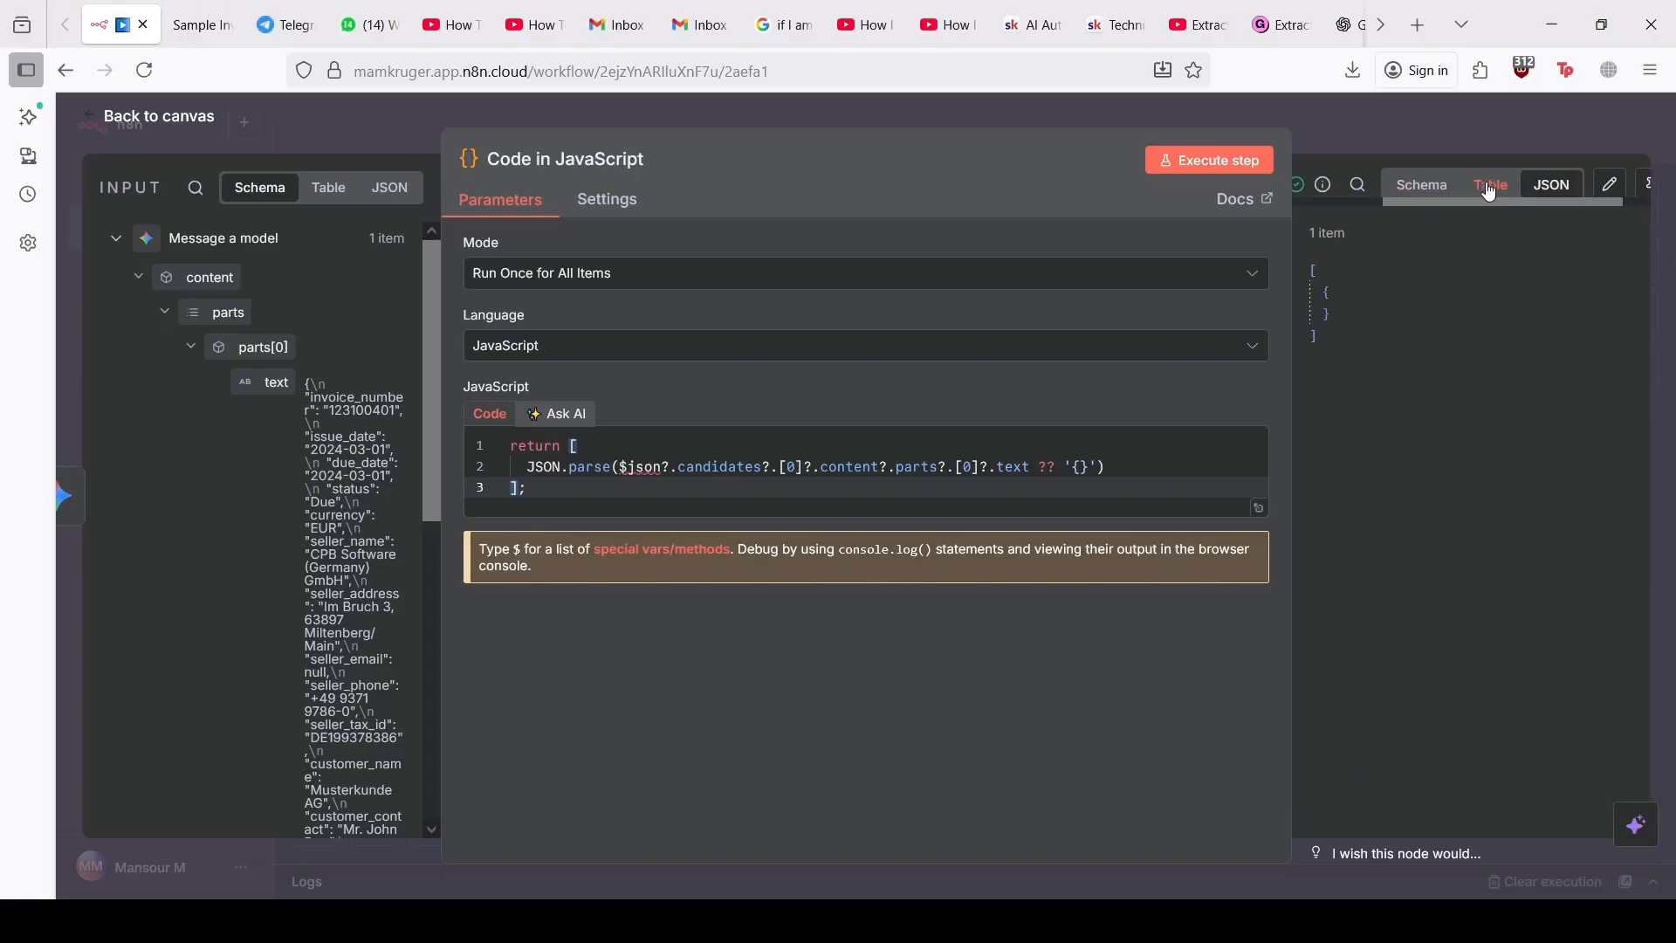
{"action": "left_click", "coordinate": [1489, 196]}
{"action": "left_click", "coordinate": [1449, 194]}
{"action": "left_click", "coordinate": [1552, 185]}
Step: Restore the earlier JSON.parse code with the "candidates" path, try removing ["candidates"] from it, and undo that deletion
{"action": "key", "text": "ctrl+a"}
{"action": "key", "text": "ctrl+v"}
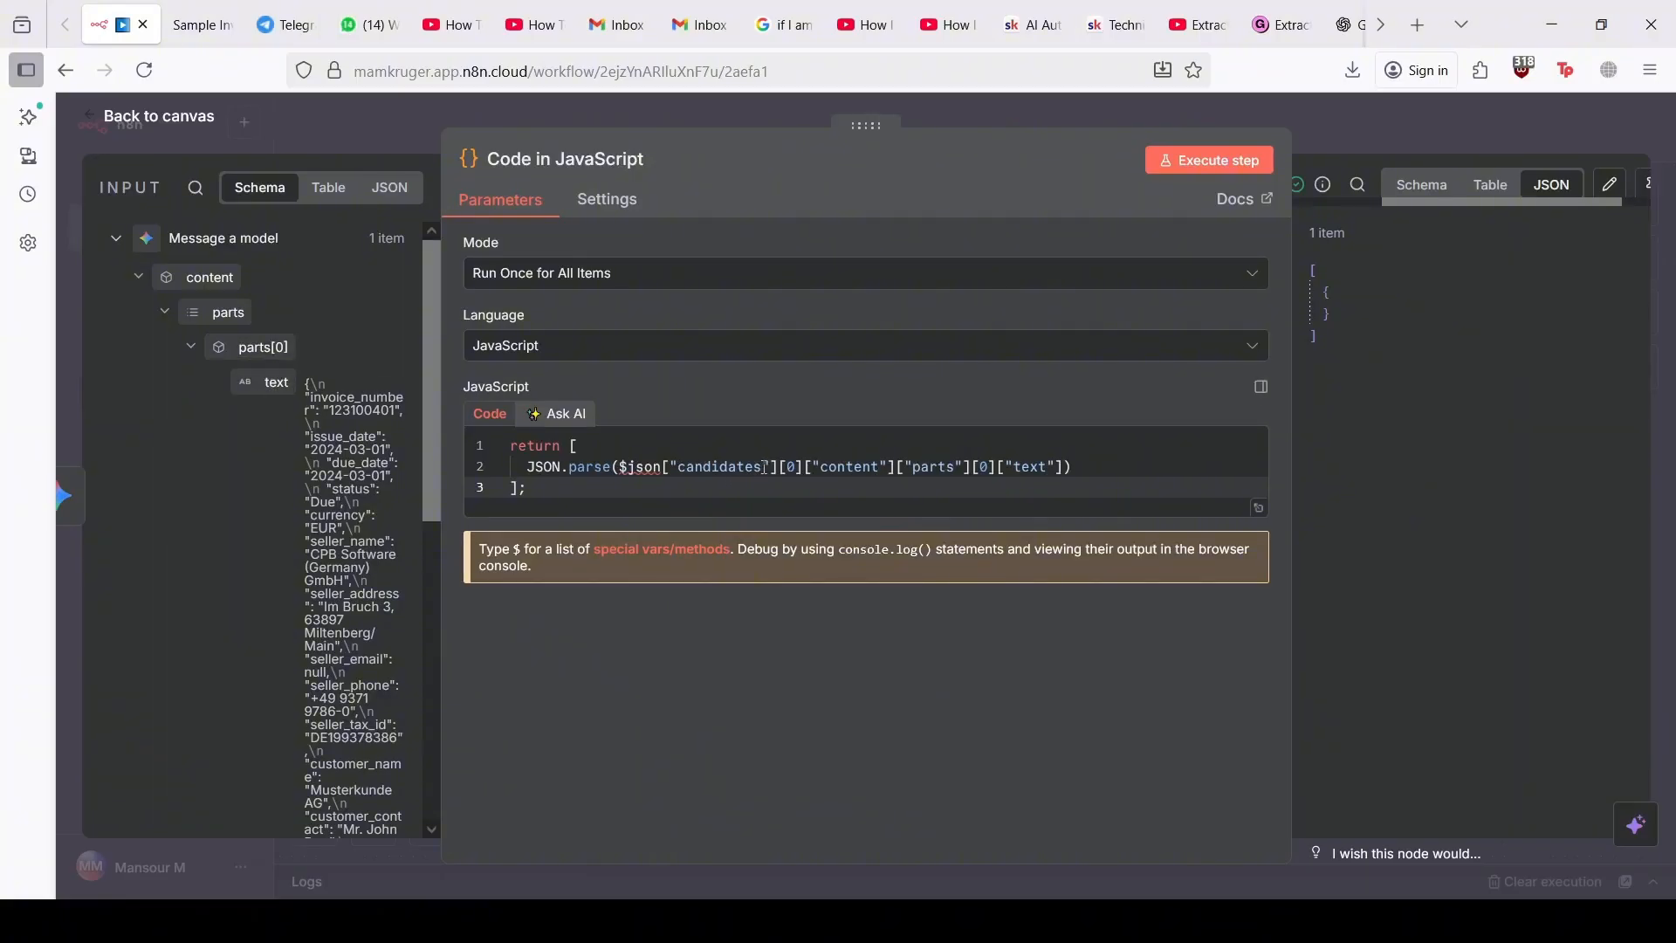
{"action": "left_click_drag", "start_coordinate": [773, 468], "coordinate": [671, 468]}
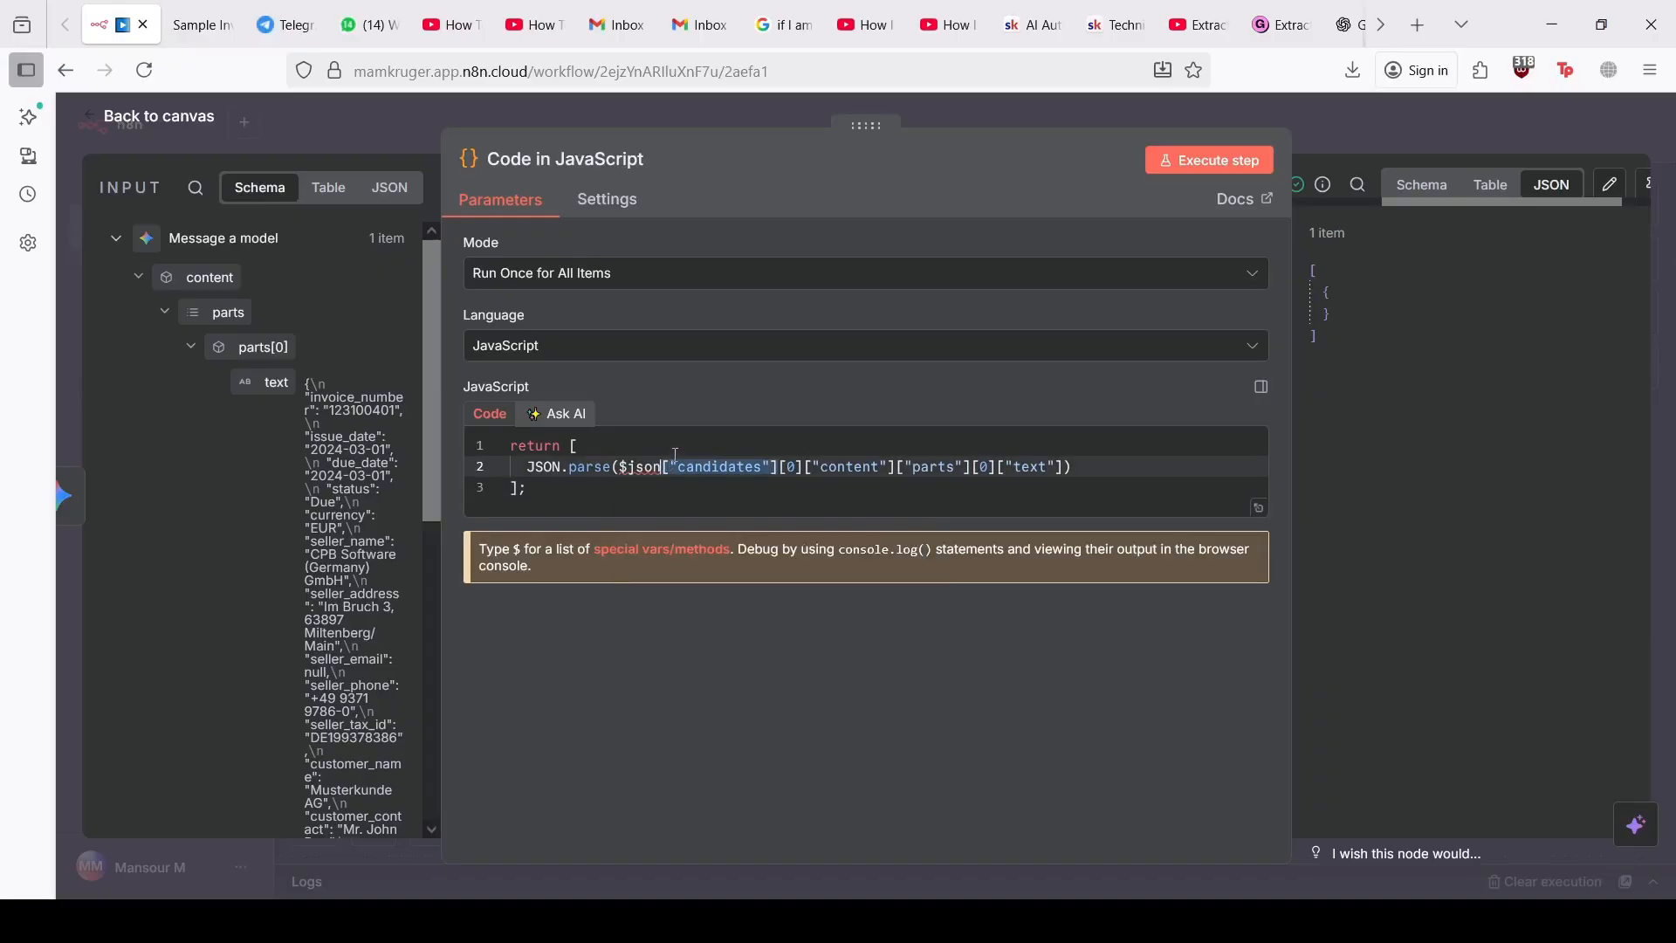
{"action": "key", "text": "Delete"}
{"action": "key", "text": "Delete"}
{"action": "key", "text": "Delete"}
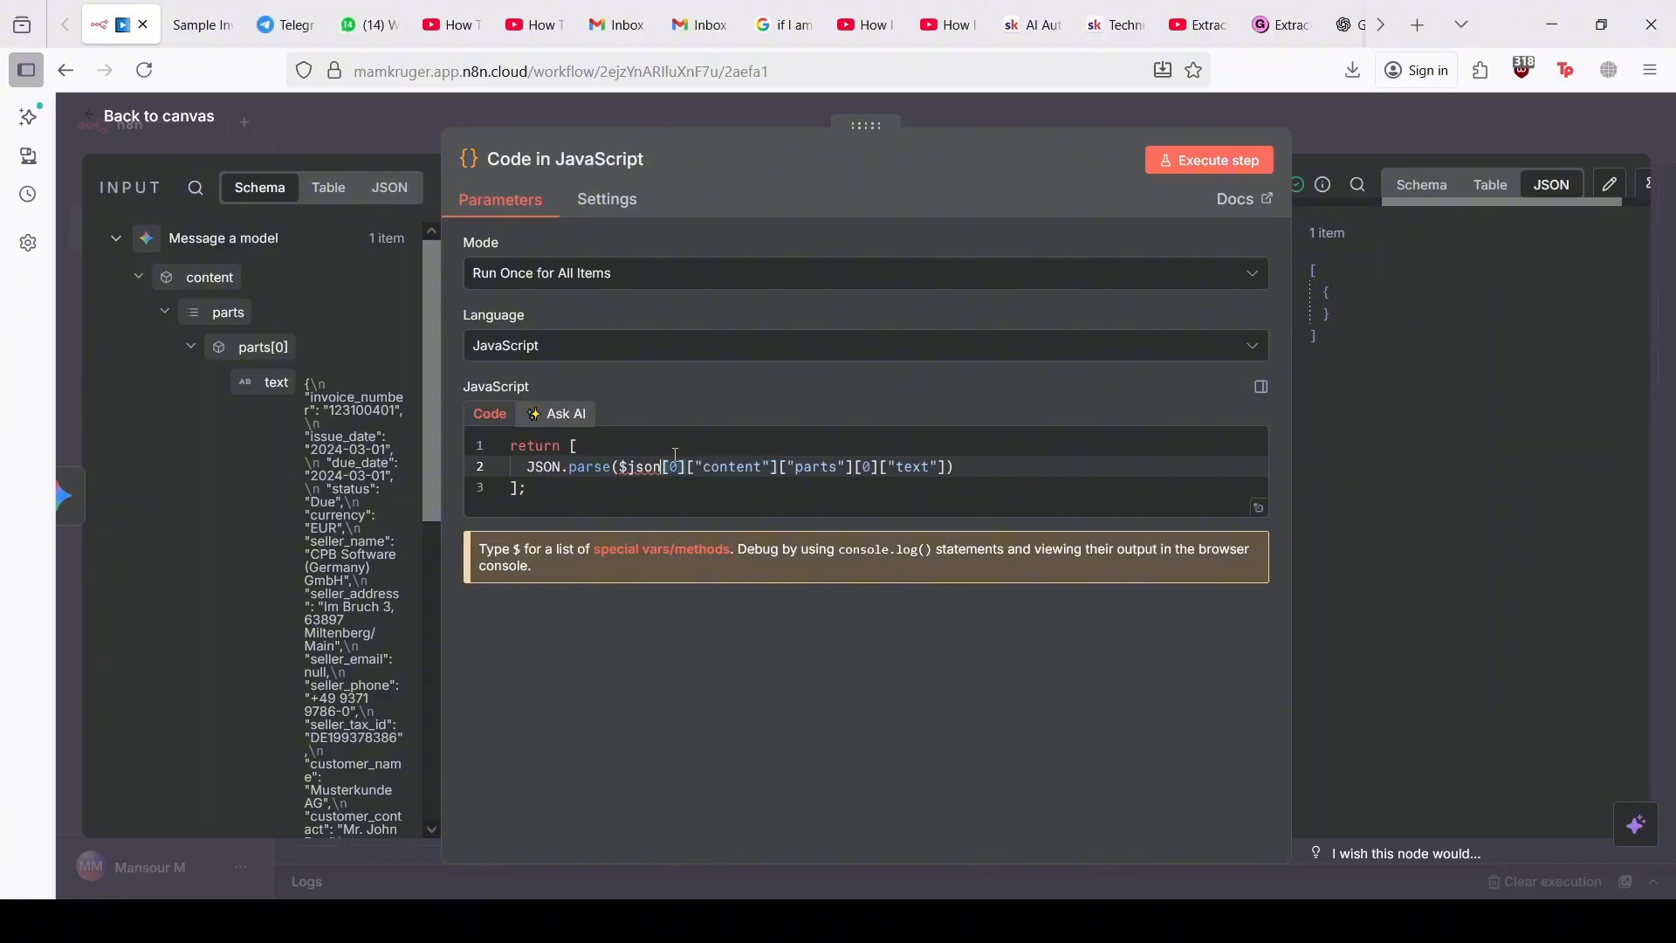
{"action": "key", "text": "ctrl+z"}
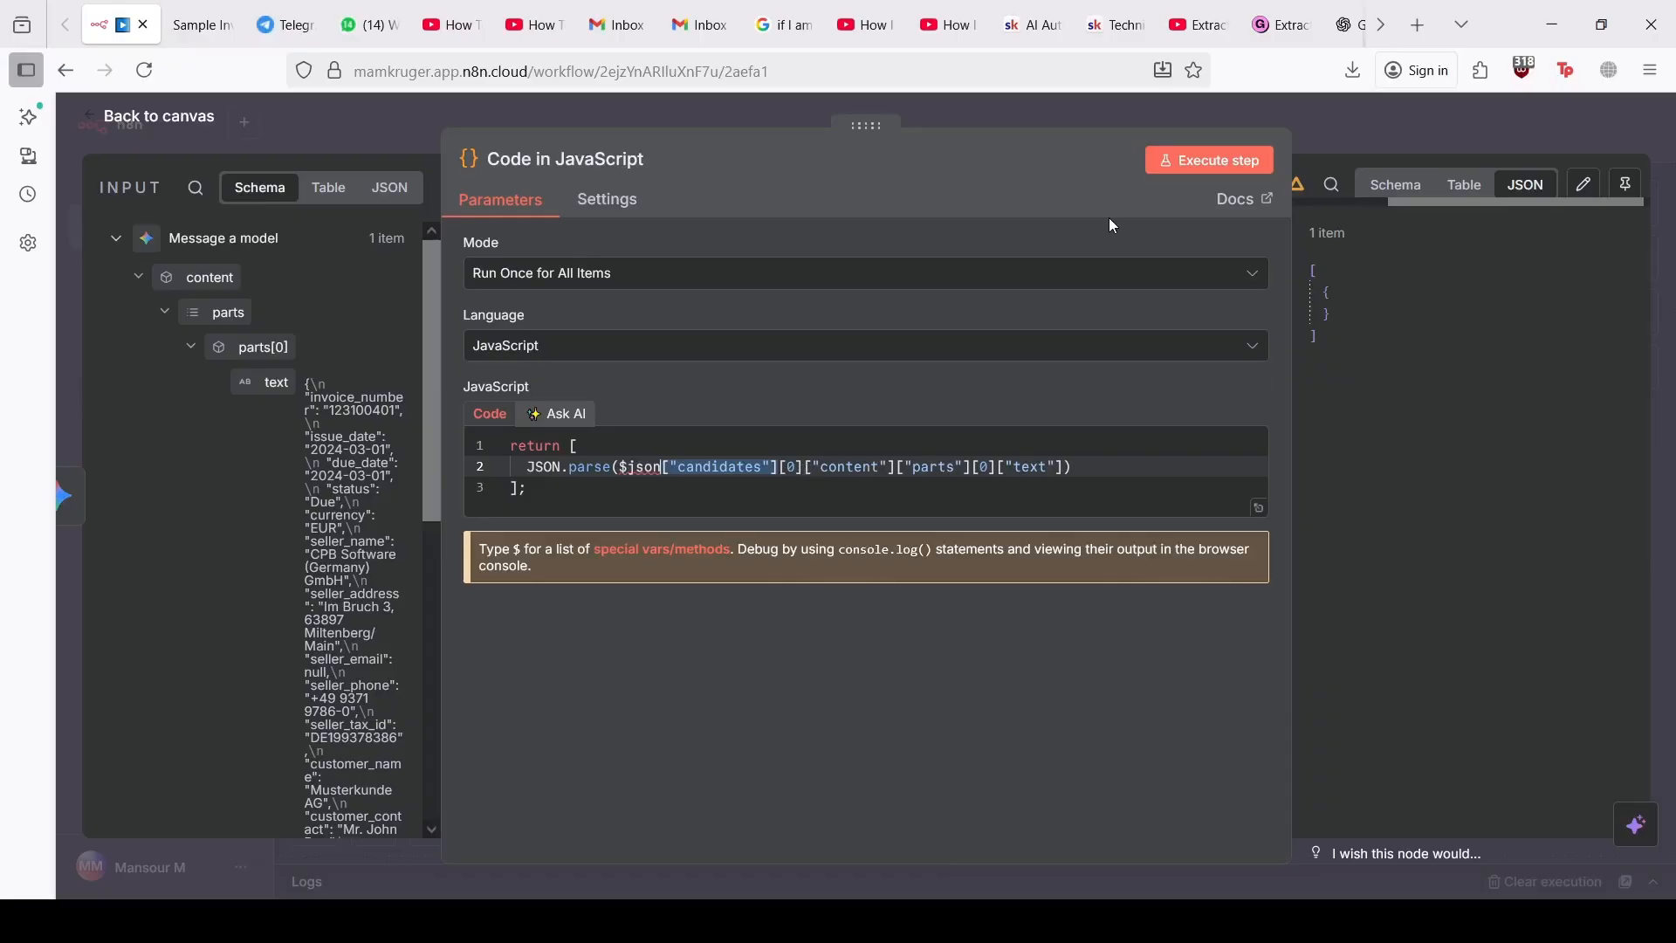
Step: In the ChatGPT invoice conversation, find and copy the Function Item snippet return [ JSON.parse($json["text"]) ];
{"action": "left_click", "coordinate": [1348, 24]}
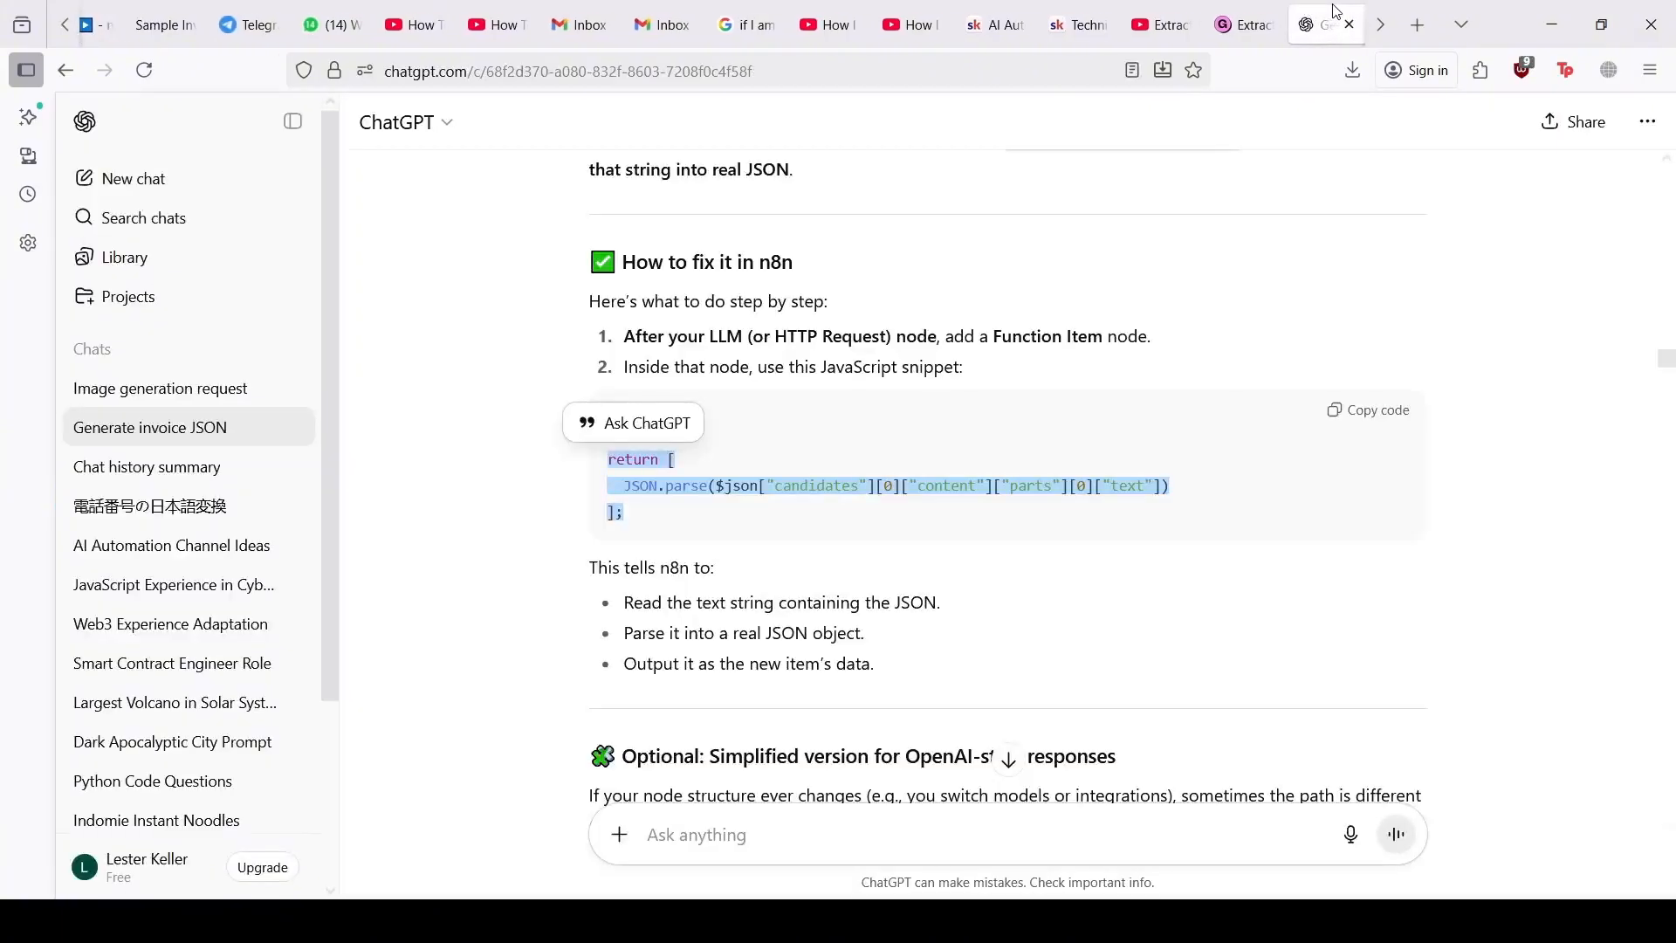
{"action": "scroll", "coordinate": [1083, 437], "scroll_direction": "up", "scroll_amount": 10}
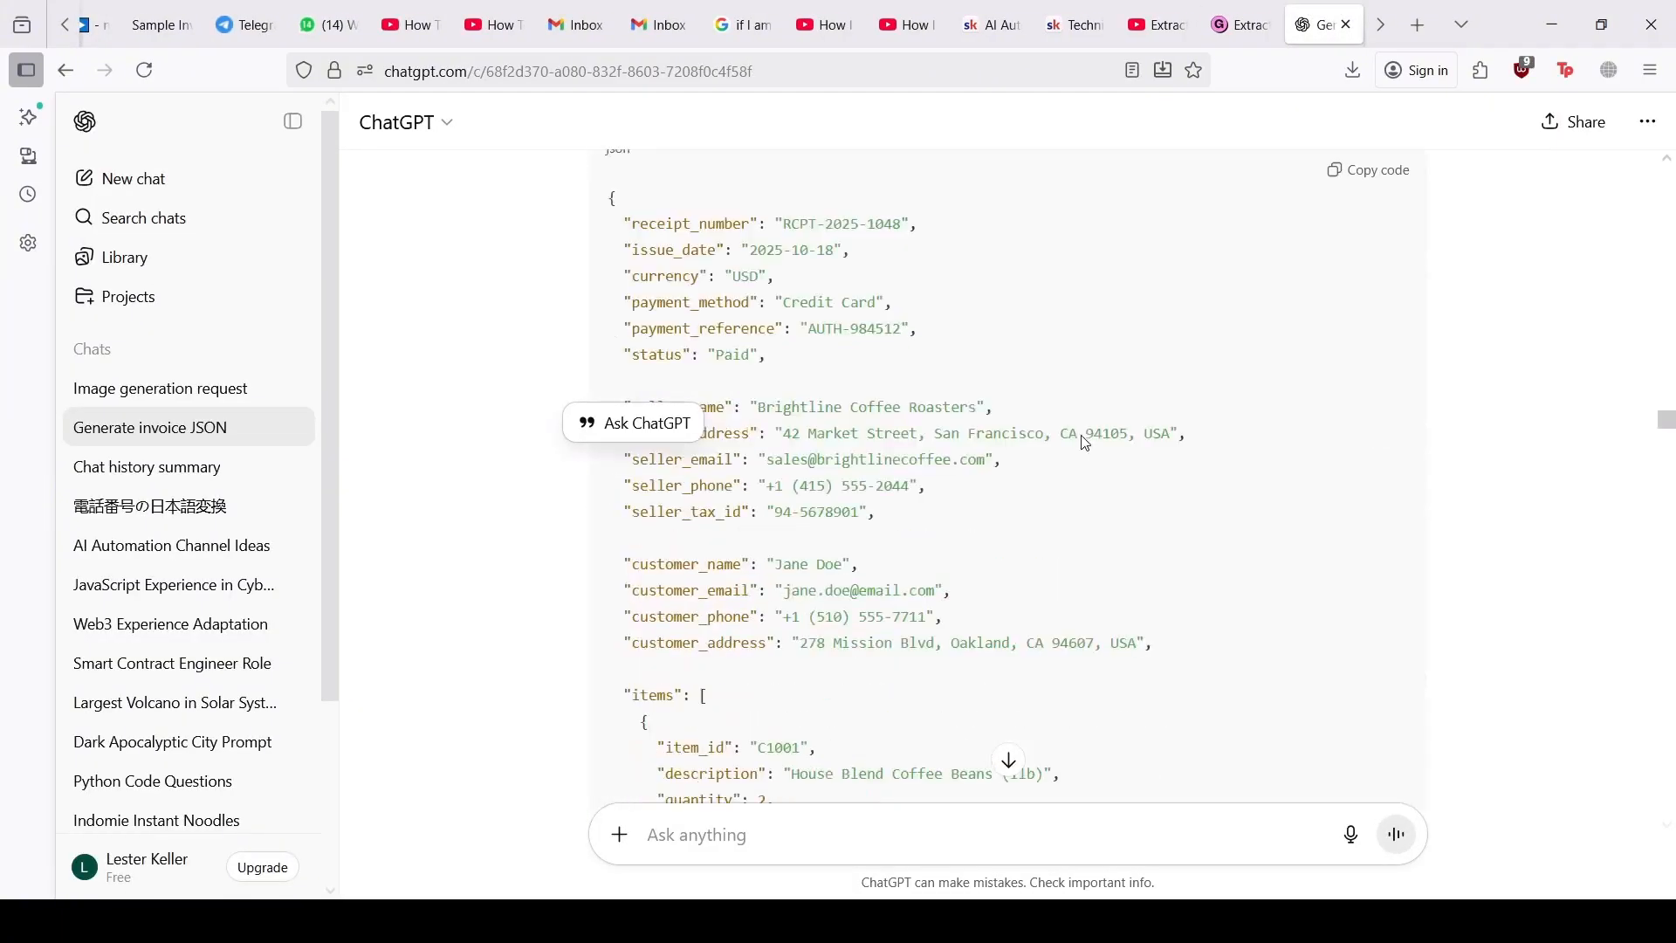
{"action": "scroll", "coordinate": [1083, 437], "scroll_direction": "down", "scroll_amount": 15}
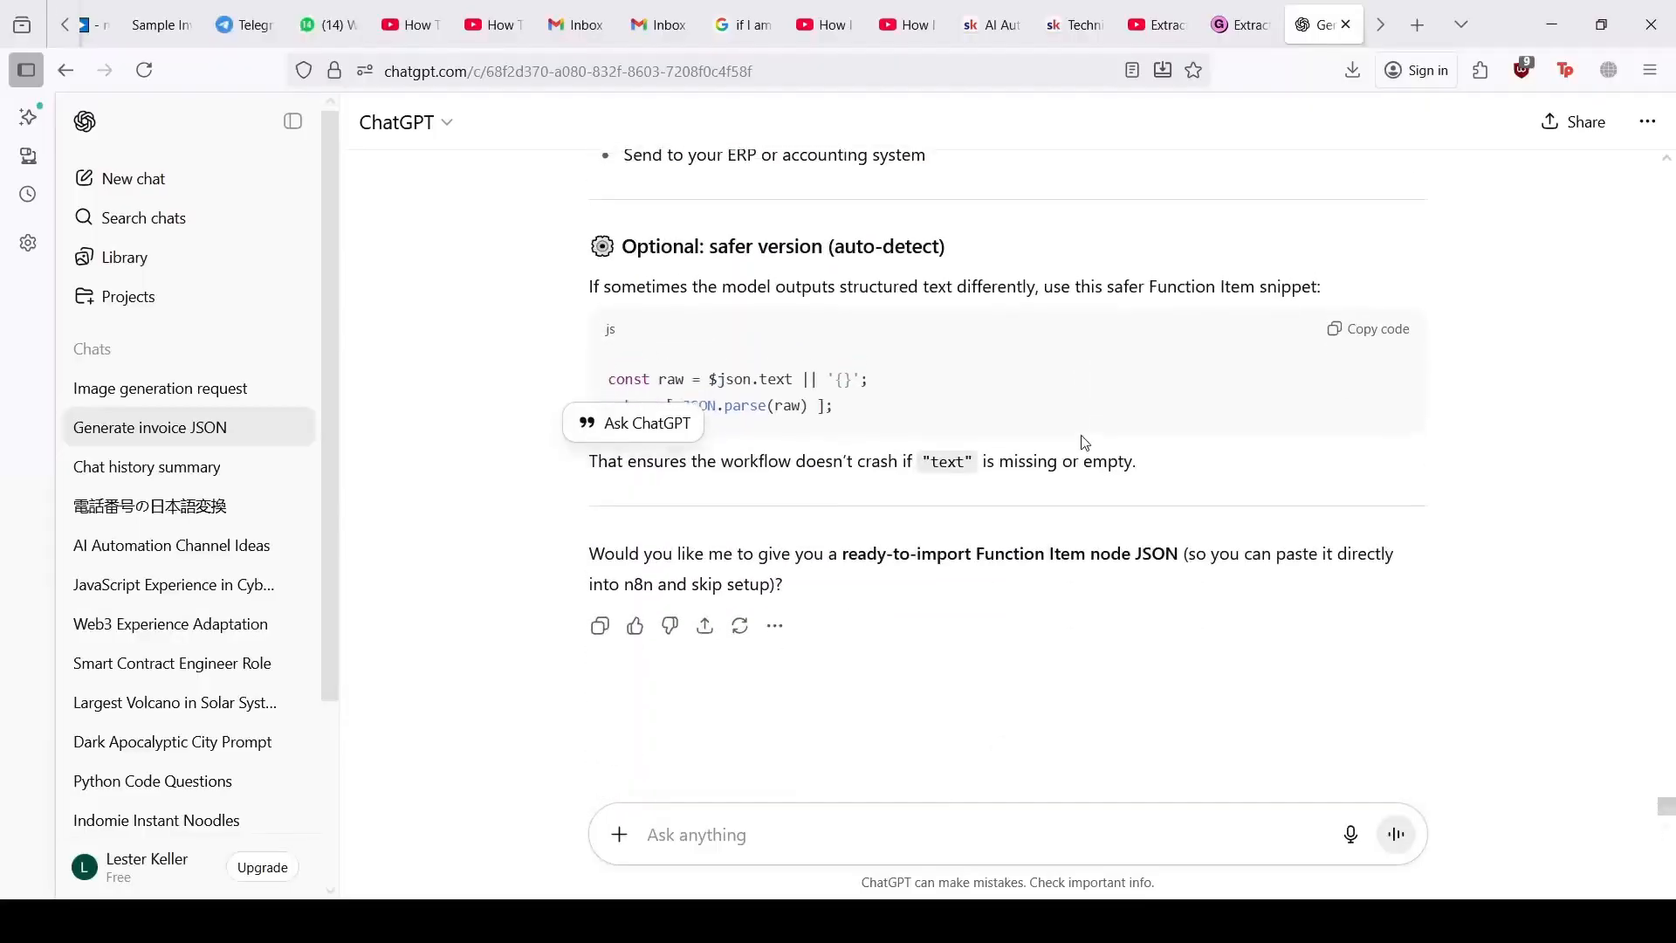
{"action": "scroll", "coordinate": [1083, 443], "scroll_direction": "up", "scroll_amount": 10}
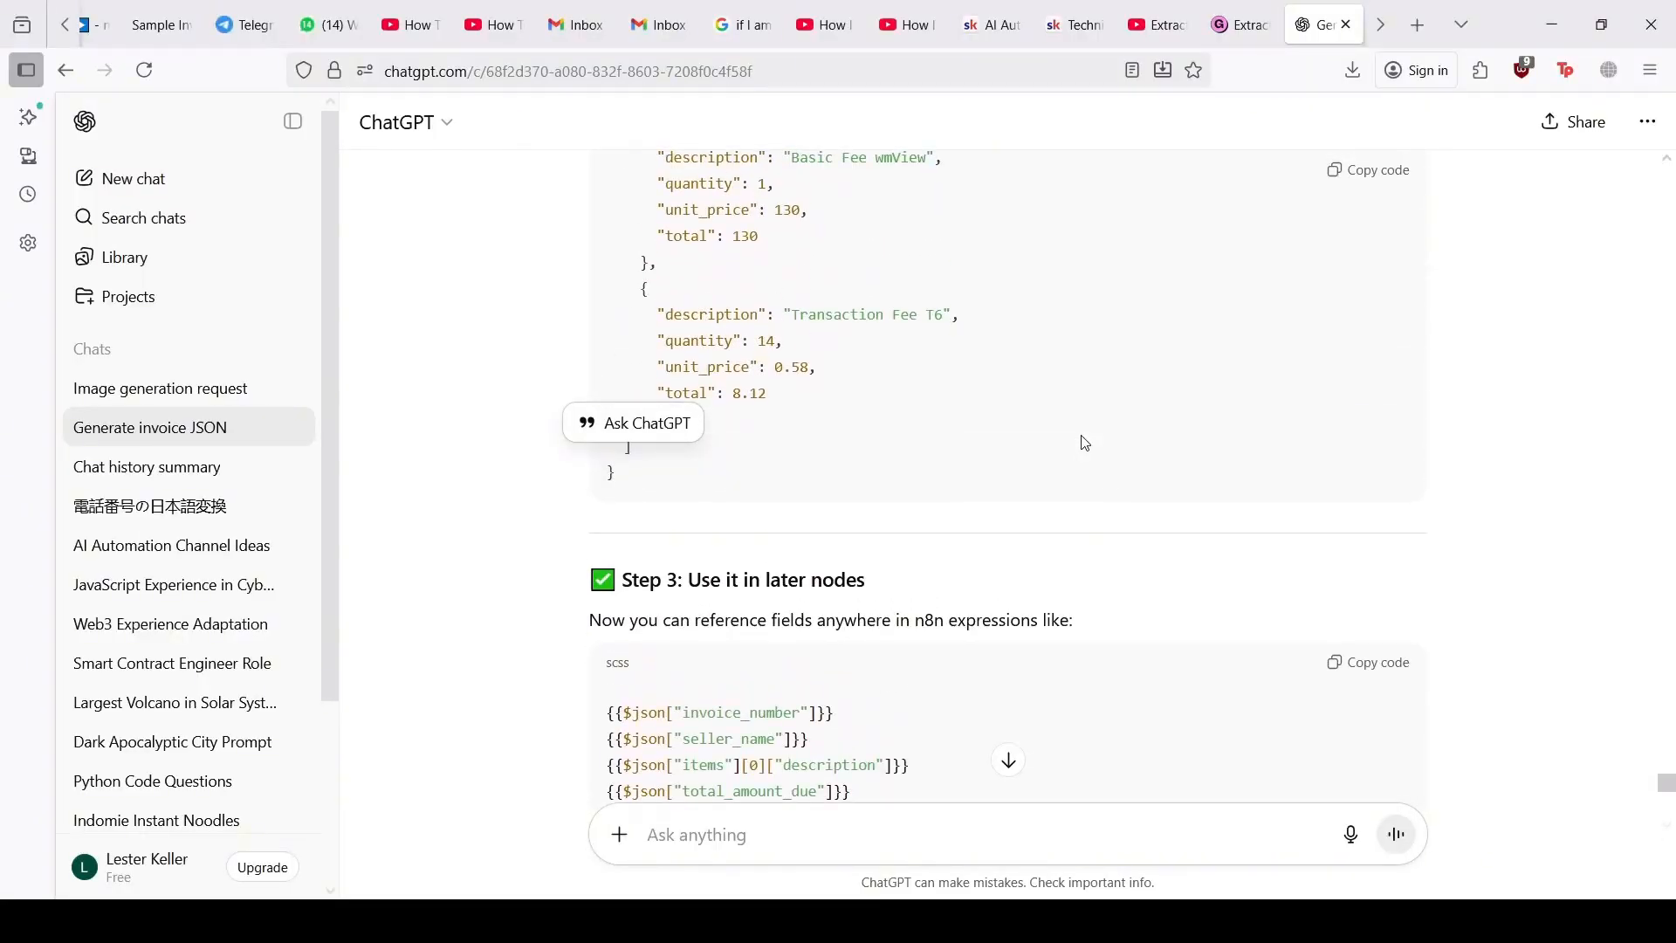
{"action": "scroll", "coordinate": [1083, 442], "scroll_direction": "up", "scroll_amount": 10}
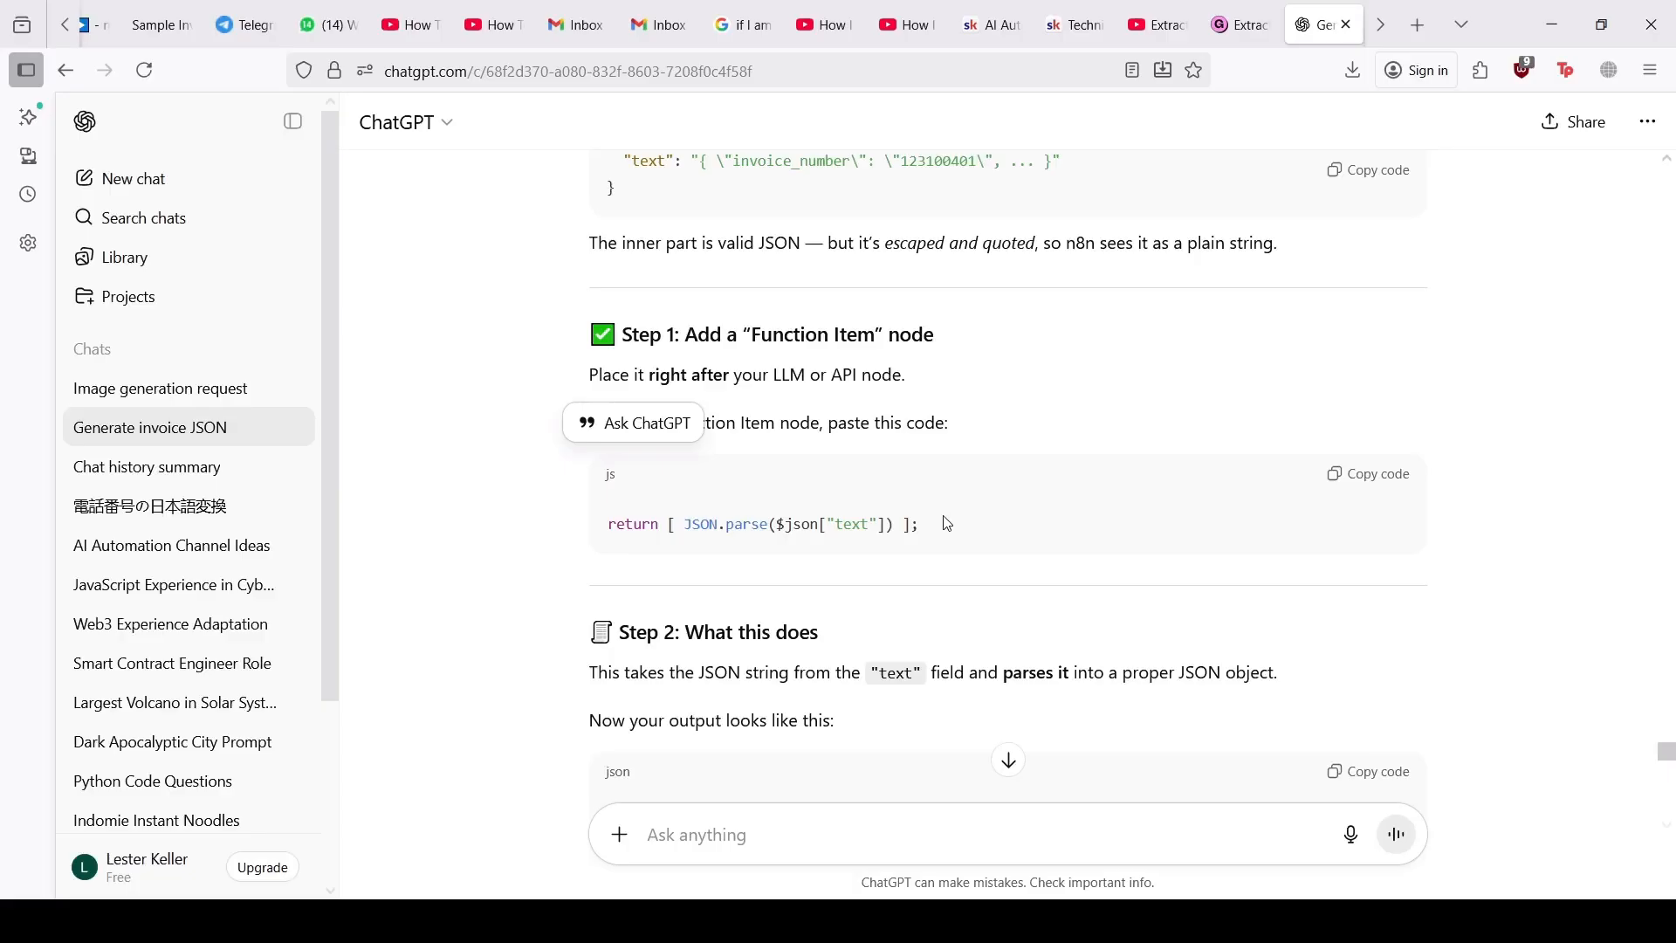
{"action": "scroll", "coordinate": [943, 537], "scroll_direction": "up", "scroll_amount": 1}
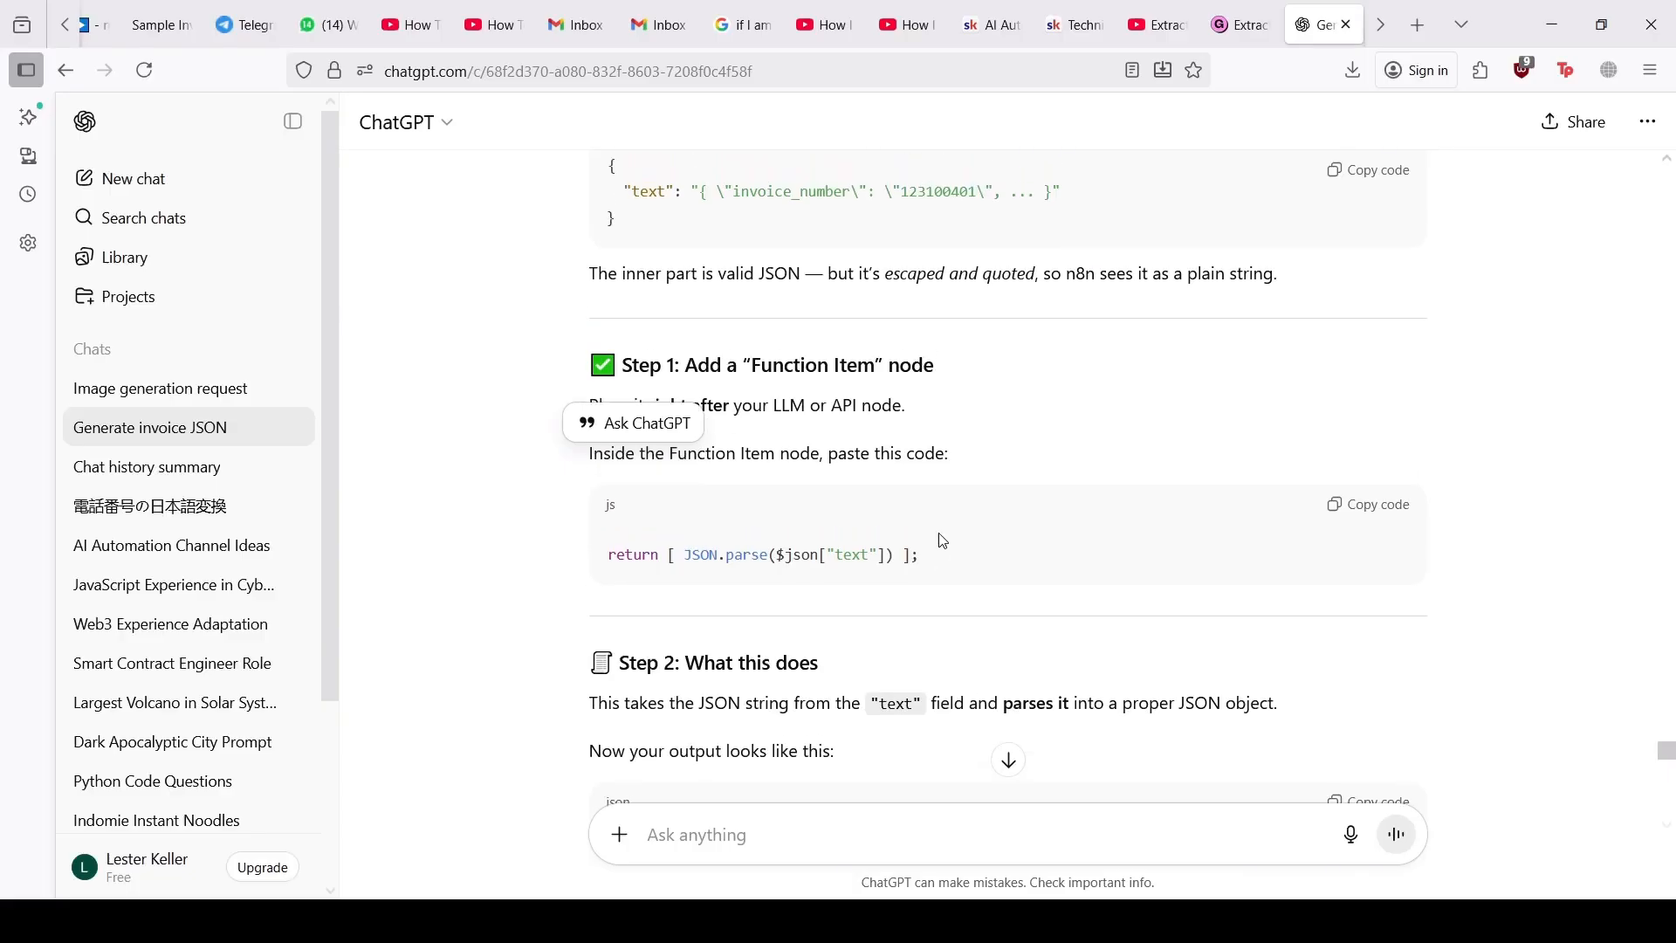
{"action": "scroll", "coordinate": [940, 538], "scroll_direction": "up", "scroll_amount": 1}
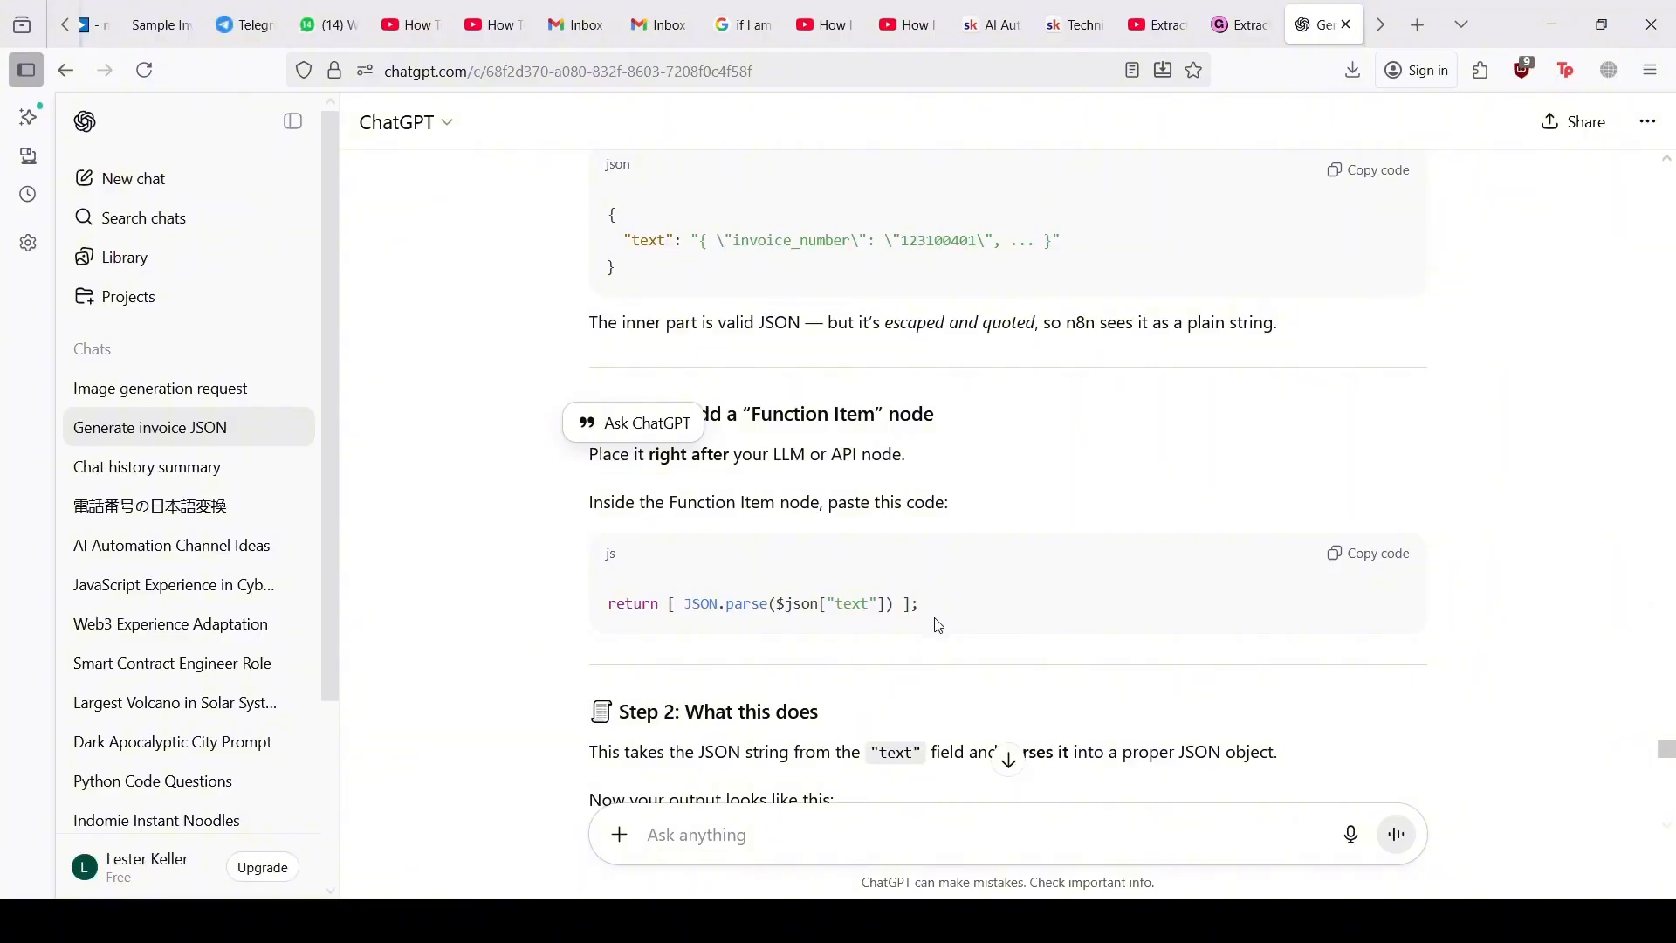
{"action": "left_click_drag", "start_coordinate": [925, 607], "coordinate": [606, 604]}
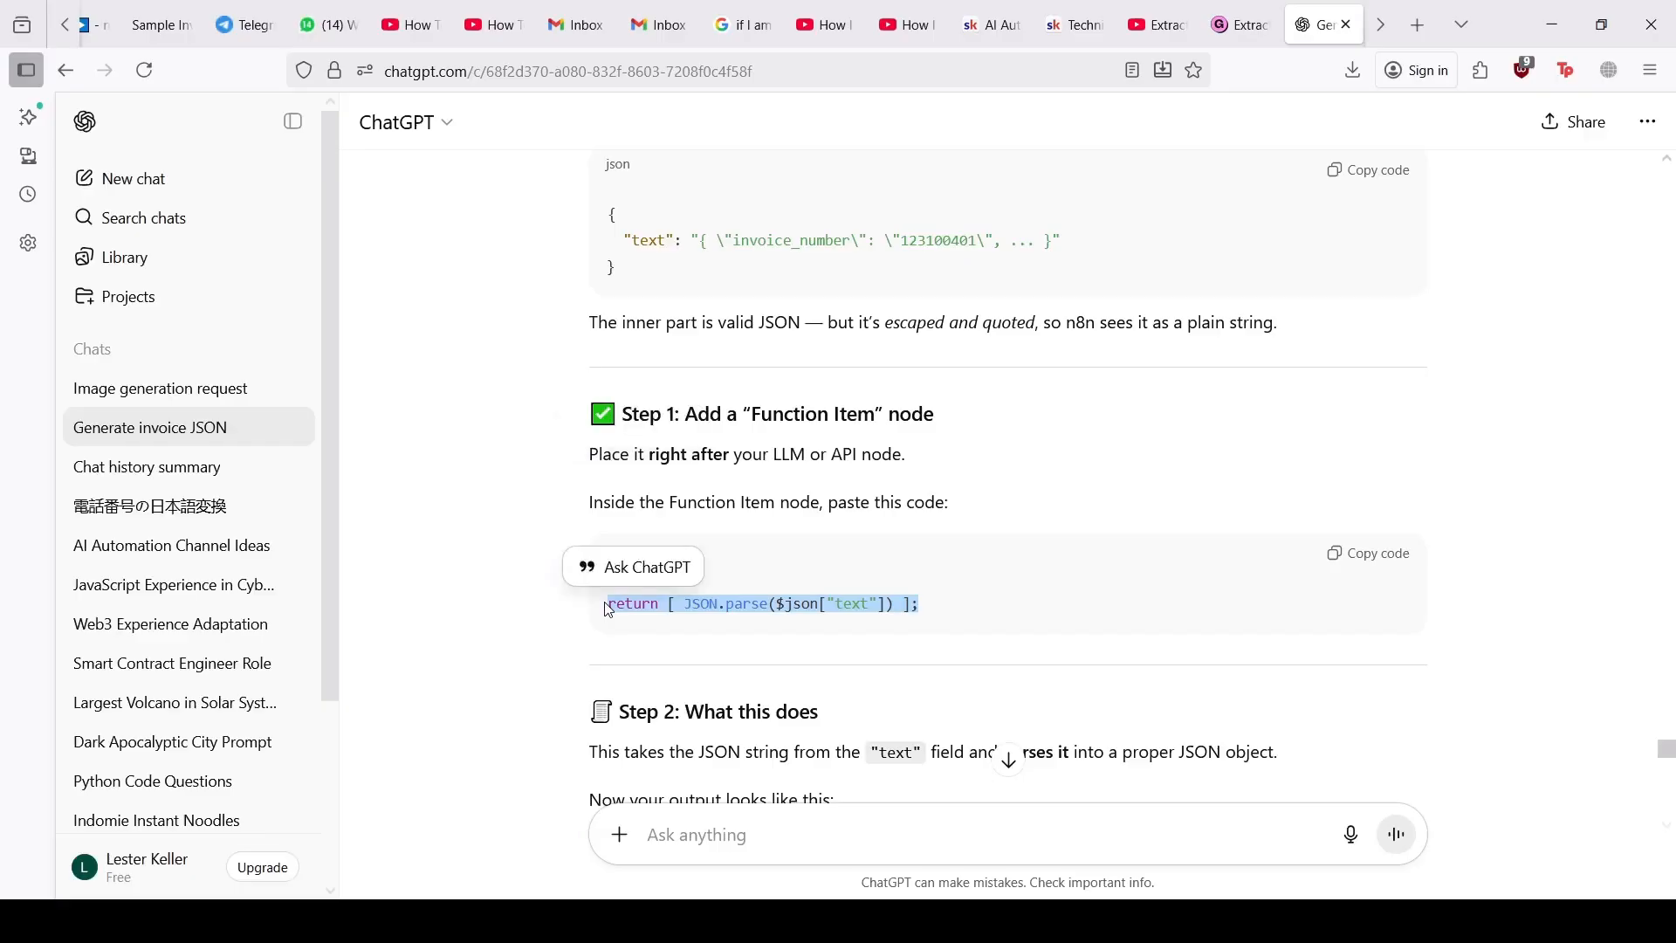
{"action": "left_click", "coordinate": [1368, 553]}
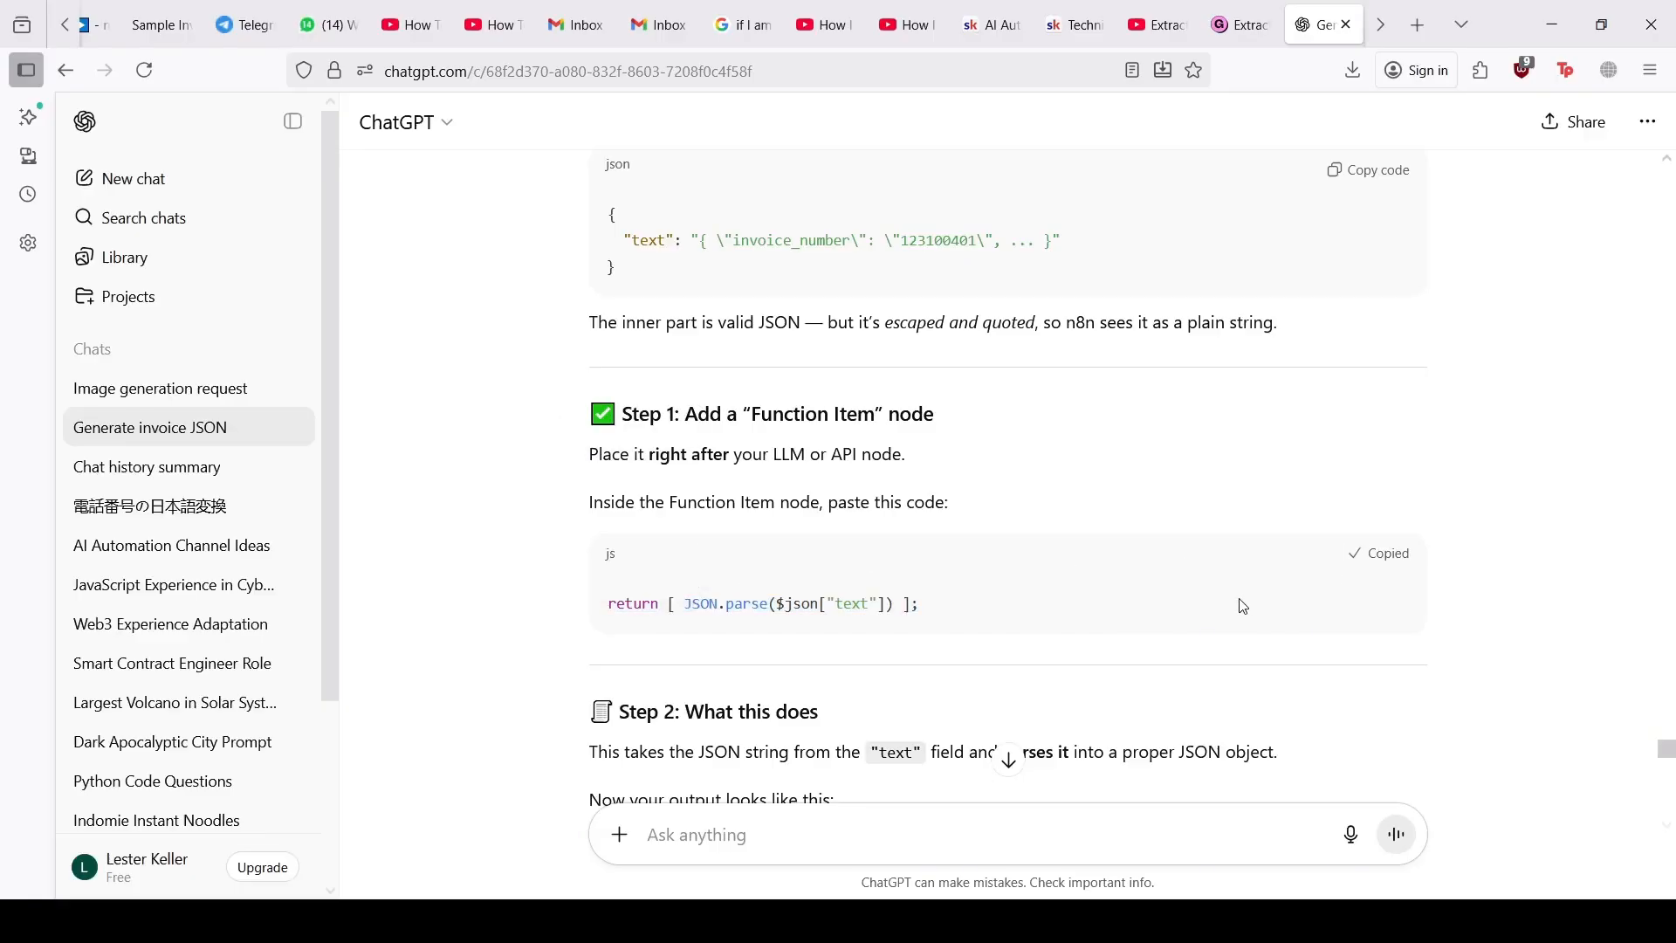
Step: Back in n8n, replace all the node's code with return [ JSON.parse($json["text"]) ]; and execute the step
{"action": "left_click", "coordinate": [93, 10]}
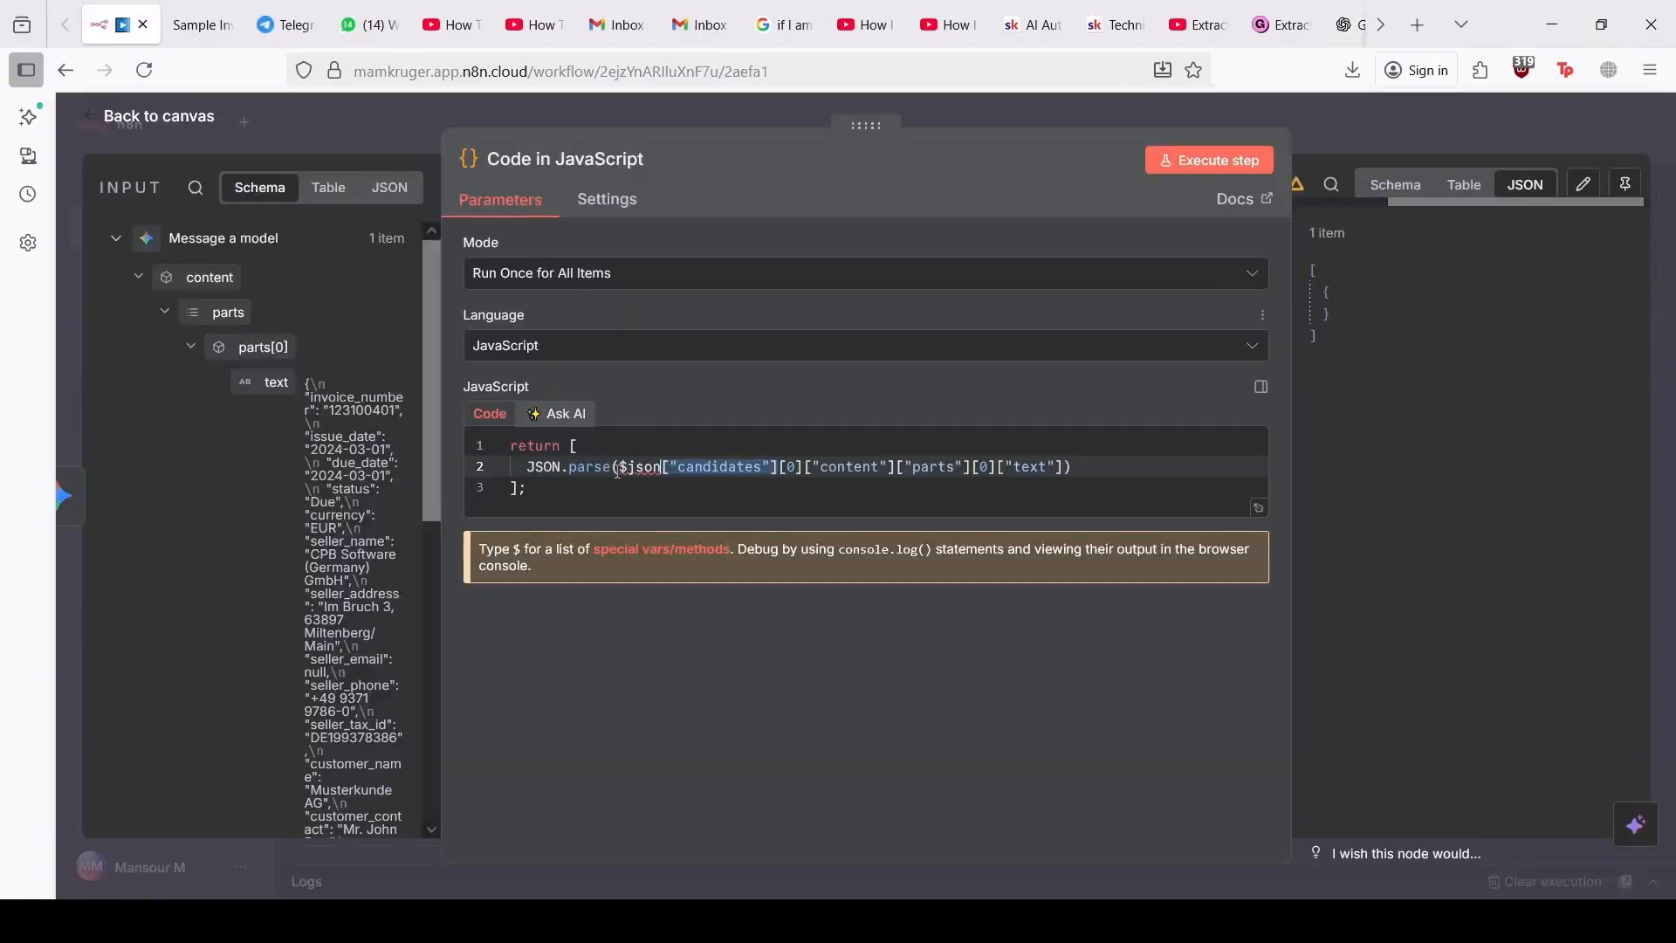
{"action": "key", "text": "ctrl+a"}
{"action": "key", "text": "ctrl+v"}
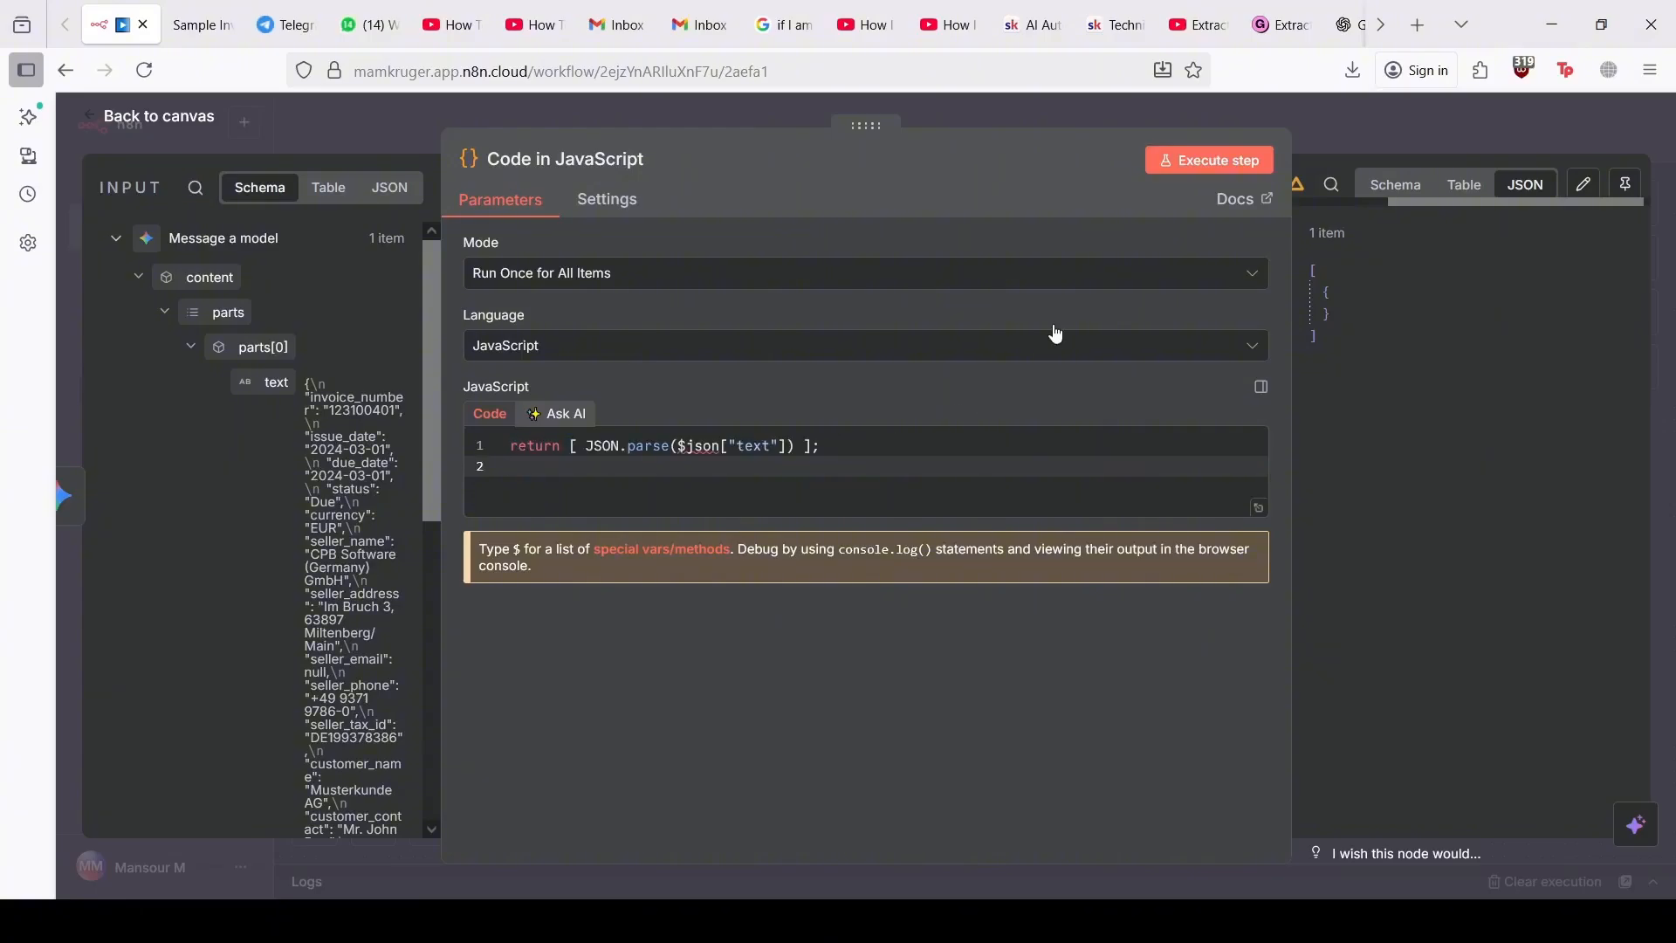
{"action": "left_click", "coordinate": [1191, 164]}
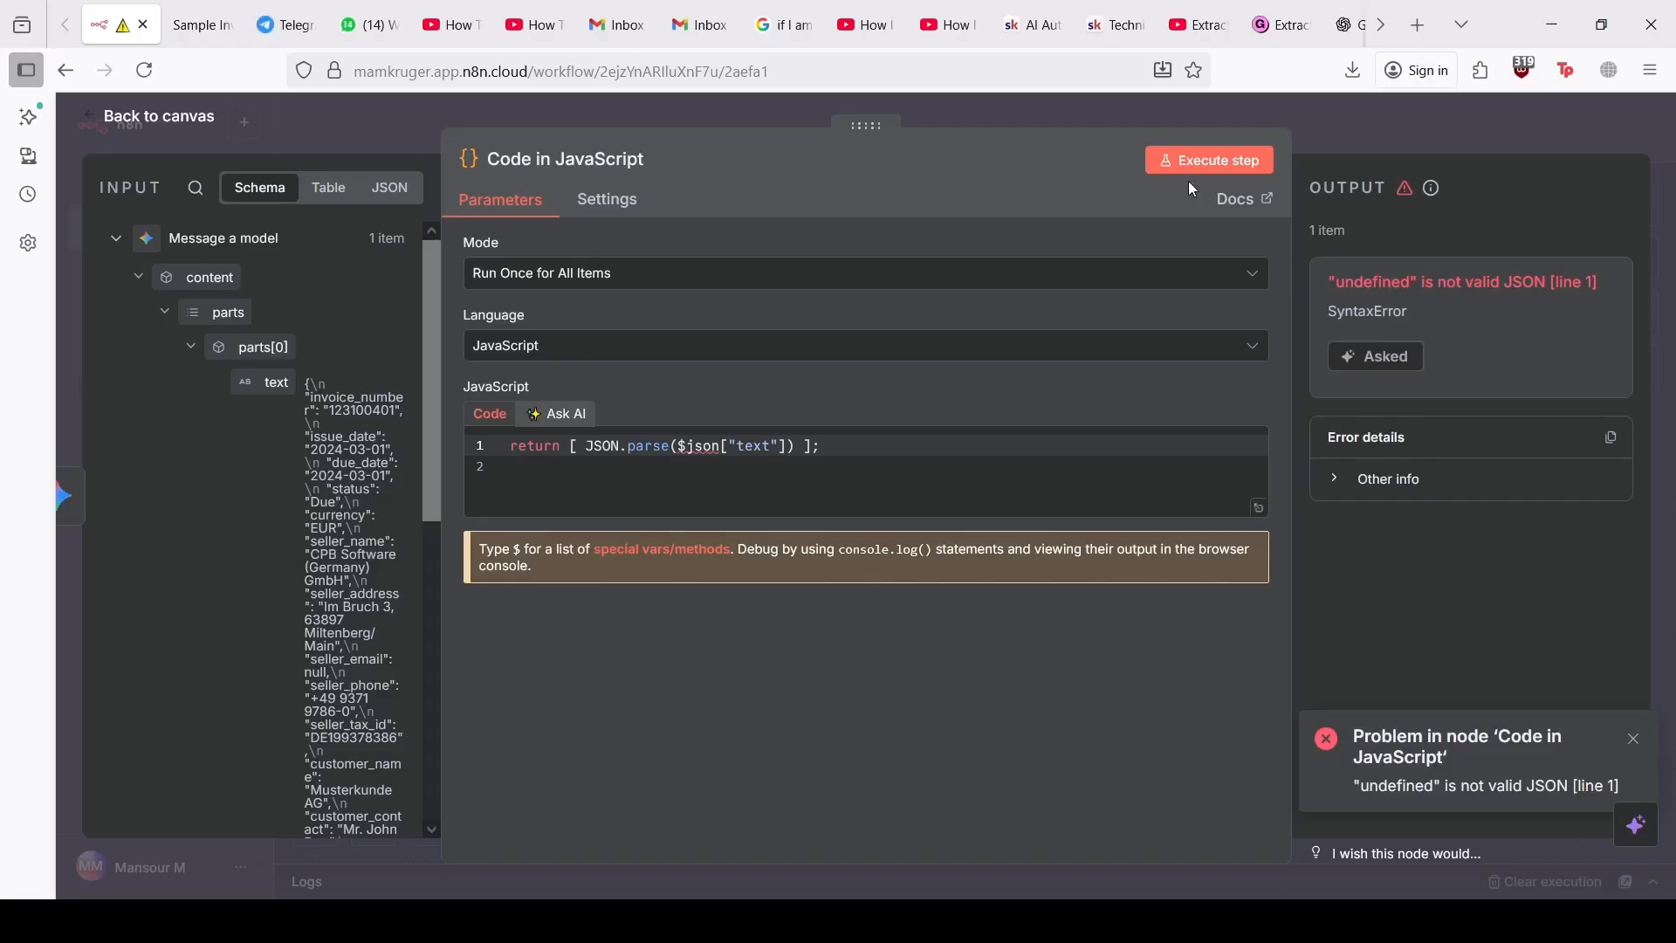
Step: Expand the other info in the error details, examine the stack trace, and copy the error message from the node output
{"action": "left_click", "coordinate": [1414, 480]}
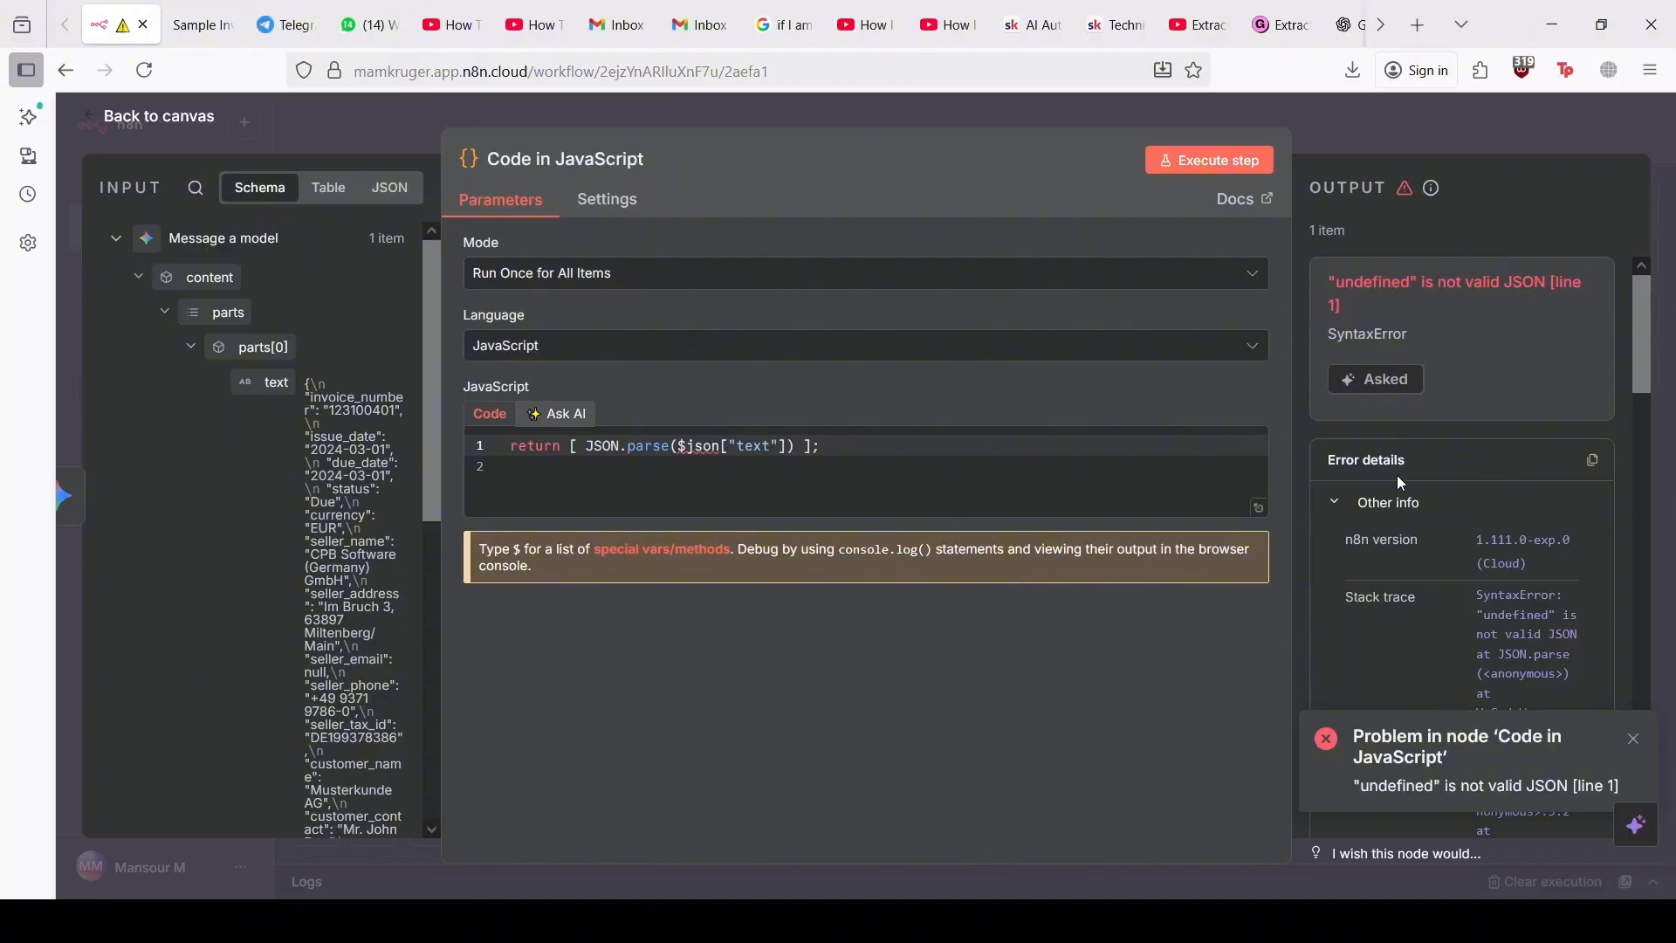
{"action": "scroll", "coordinate": [1477, 502], "scroll_direction": "down", "scroll_amount": 2}
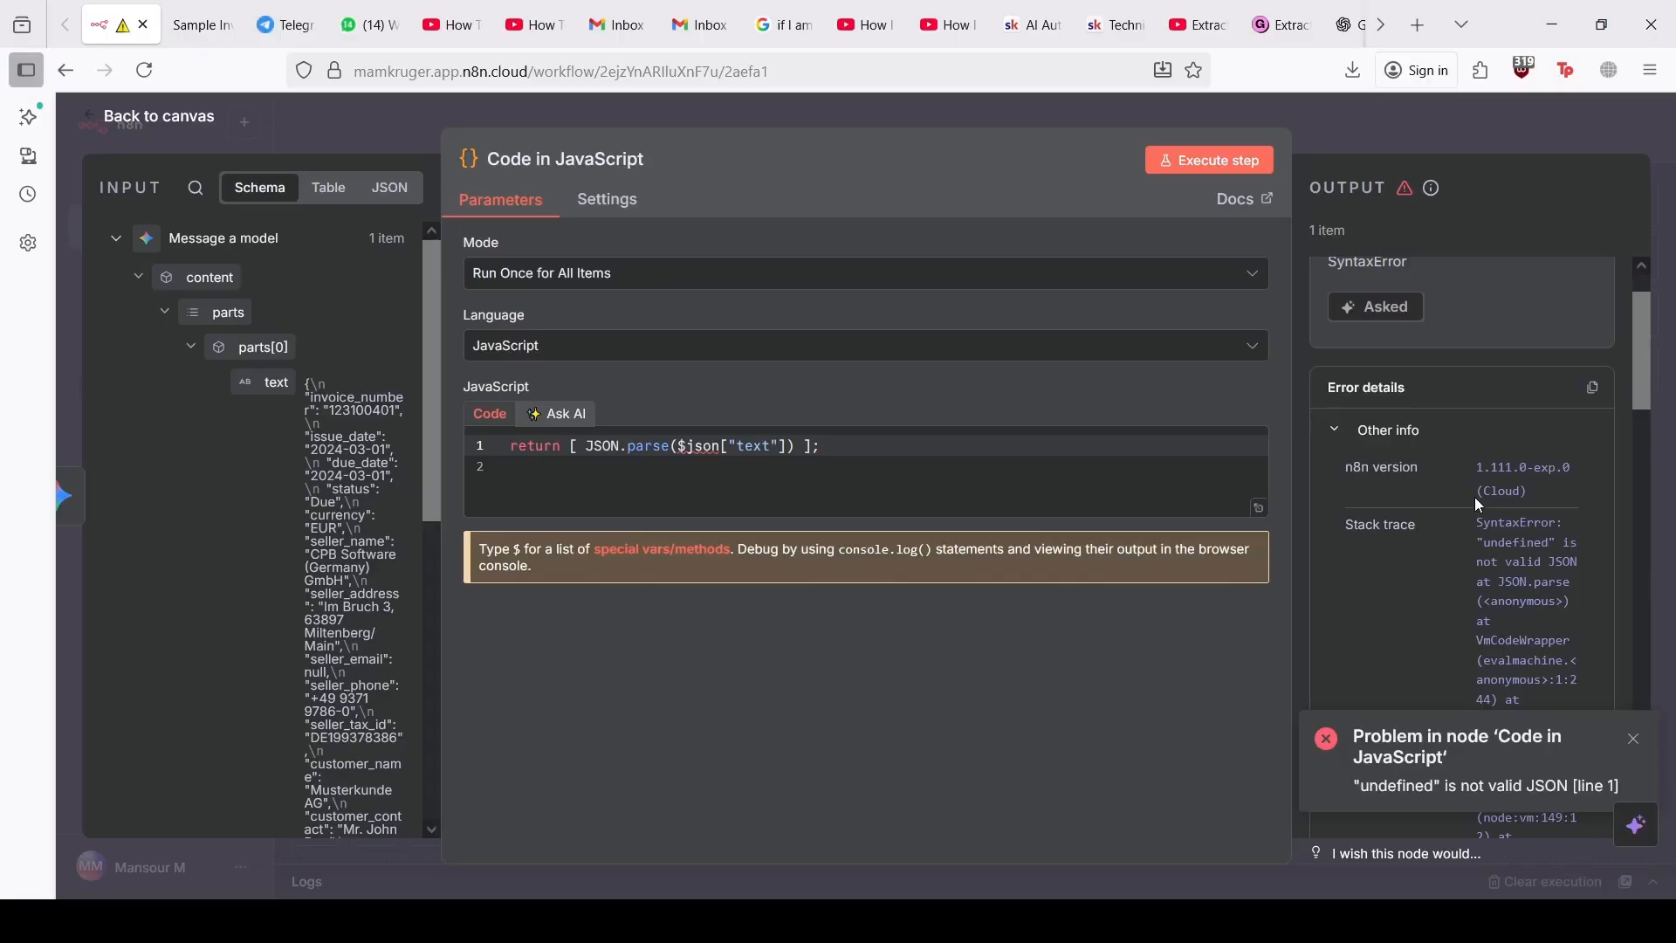
{"action": "scroll", "coordinate": [1474, 496], "scroll_direction": "down", "scroll_amount": 1}
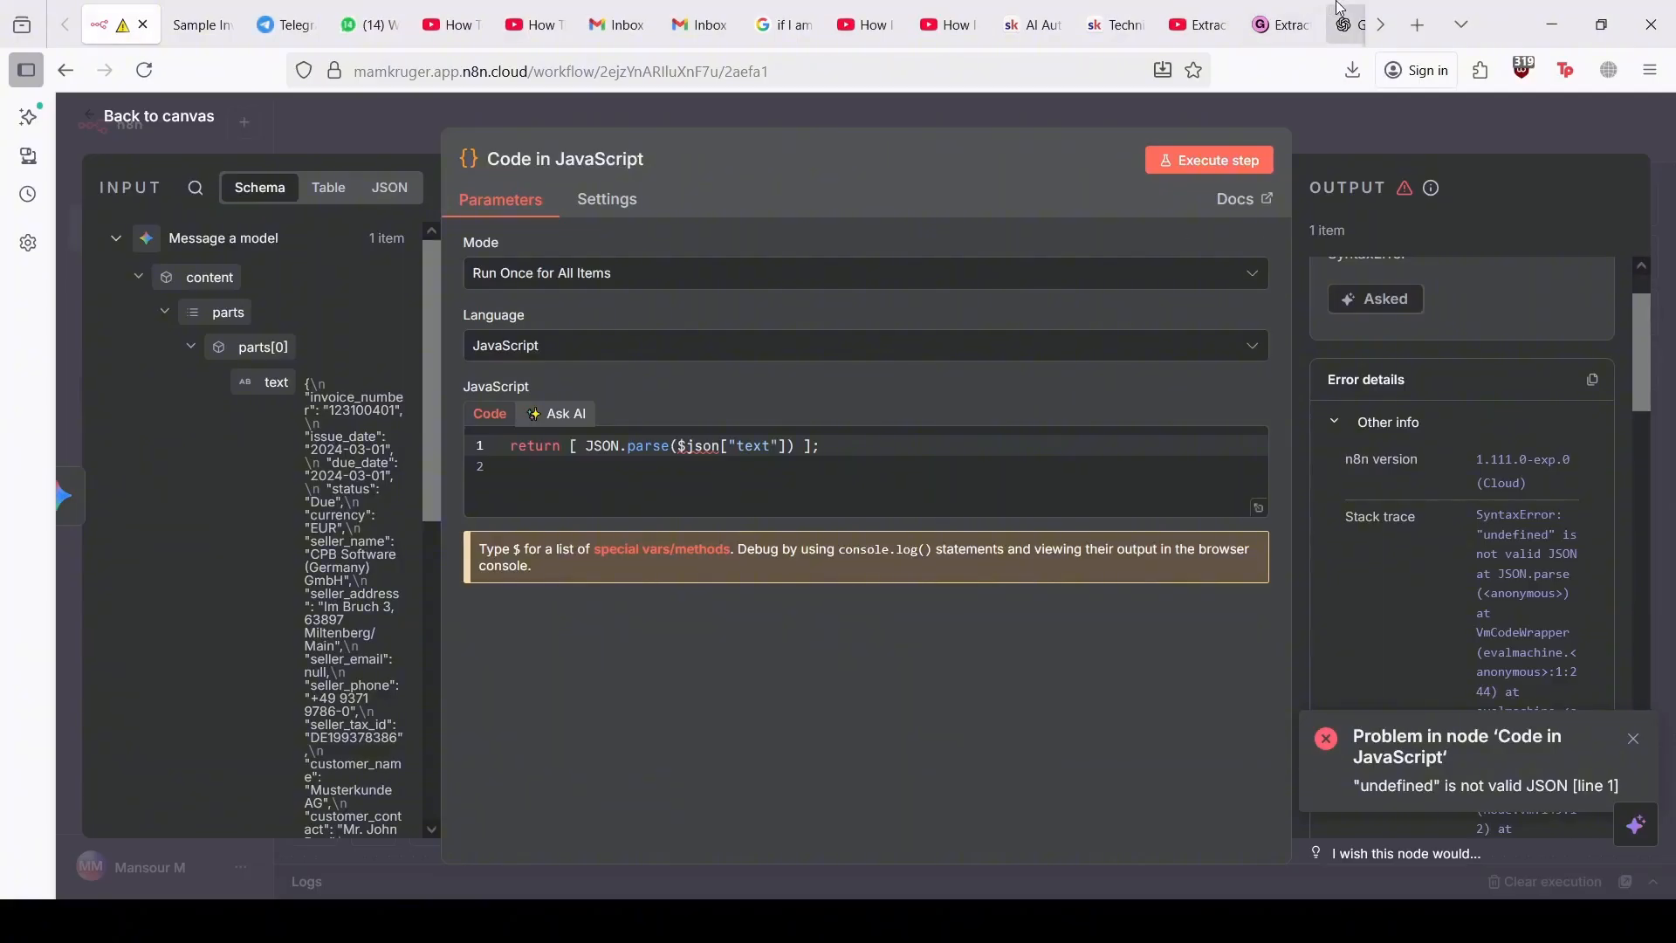
{"action": "scroll", "coordinate": [1391, 405], "scroll_direction": "up", "scroll_amount": 1}
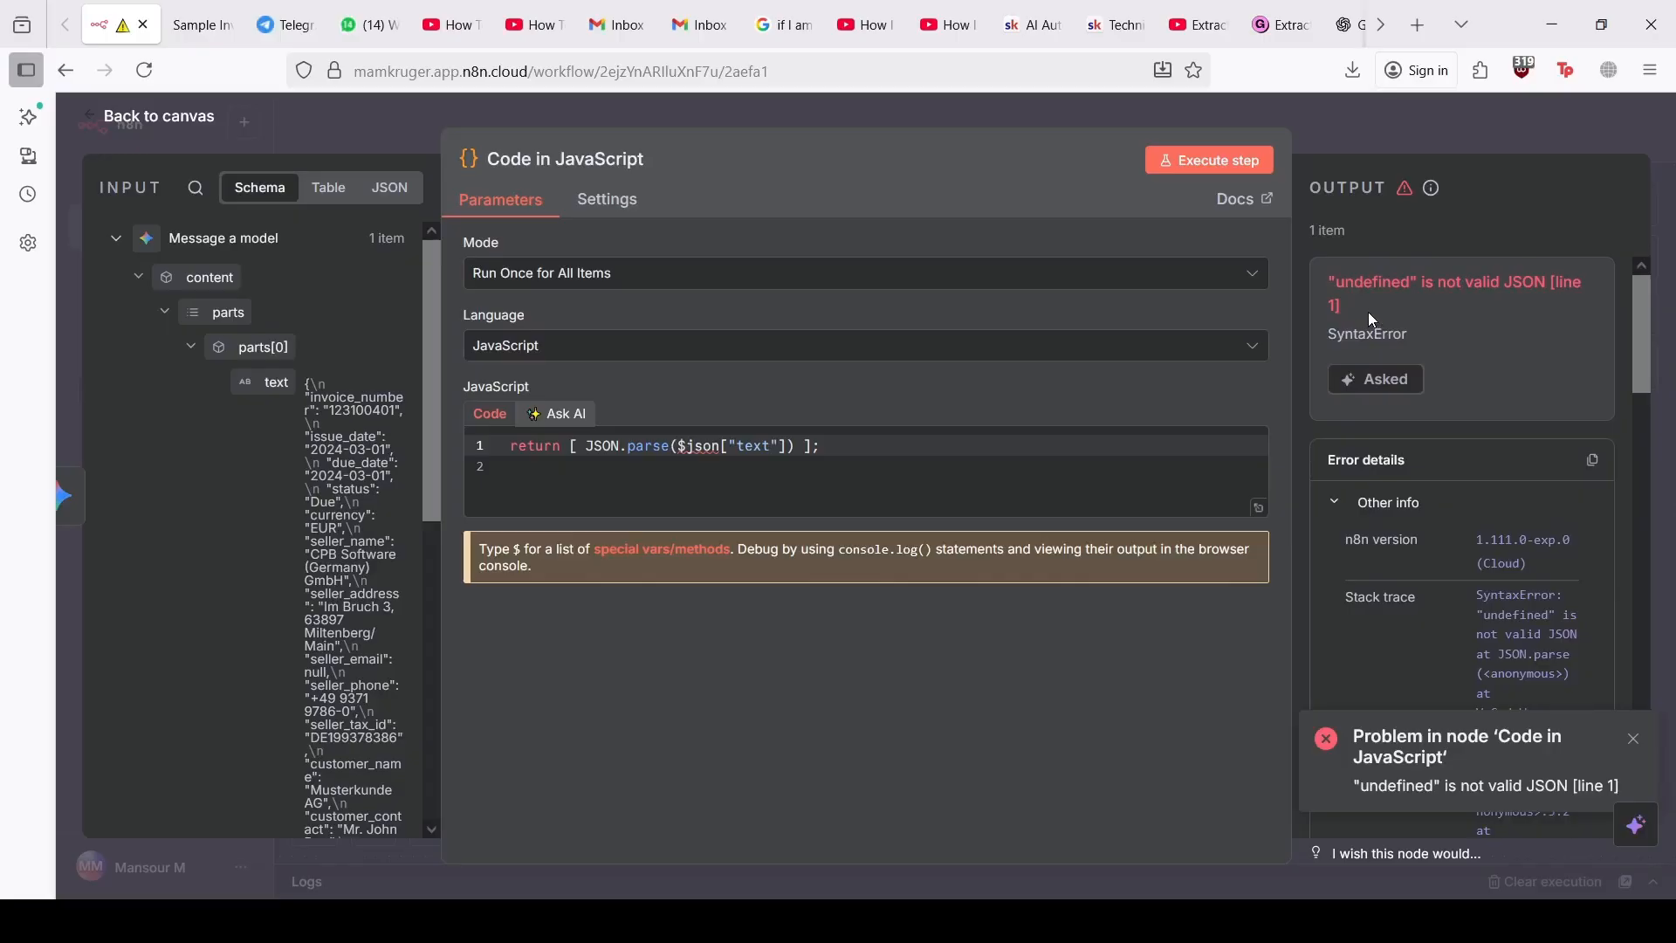
{"action": "left_click_drag", "start_coordinate": [1368, 312], "coordinate": [1327, 281]}
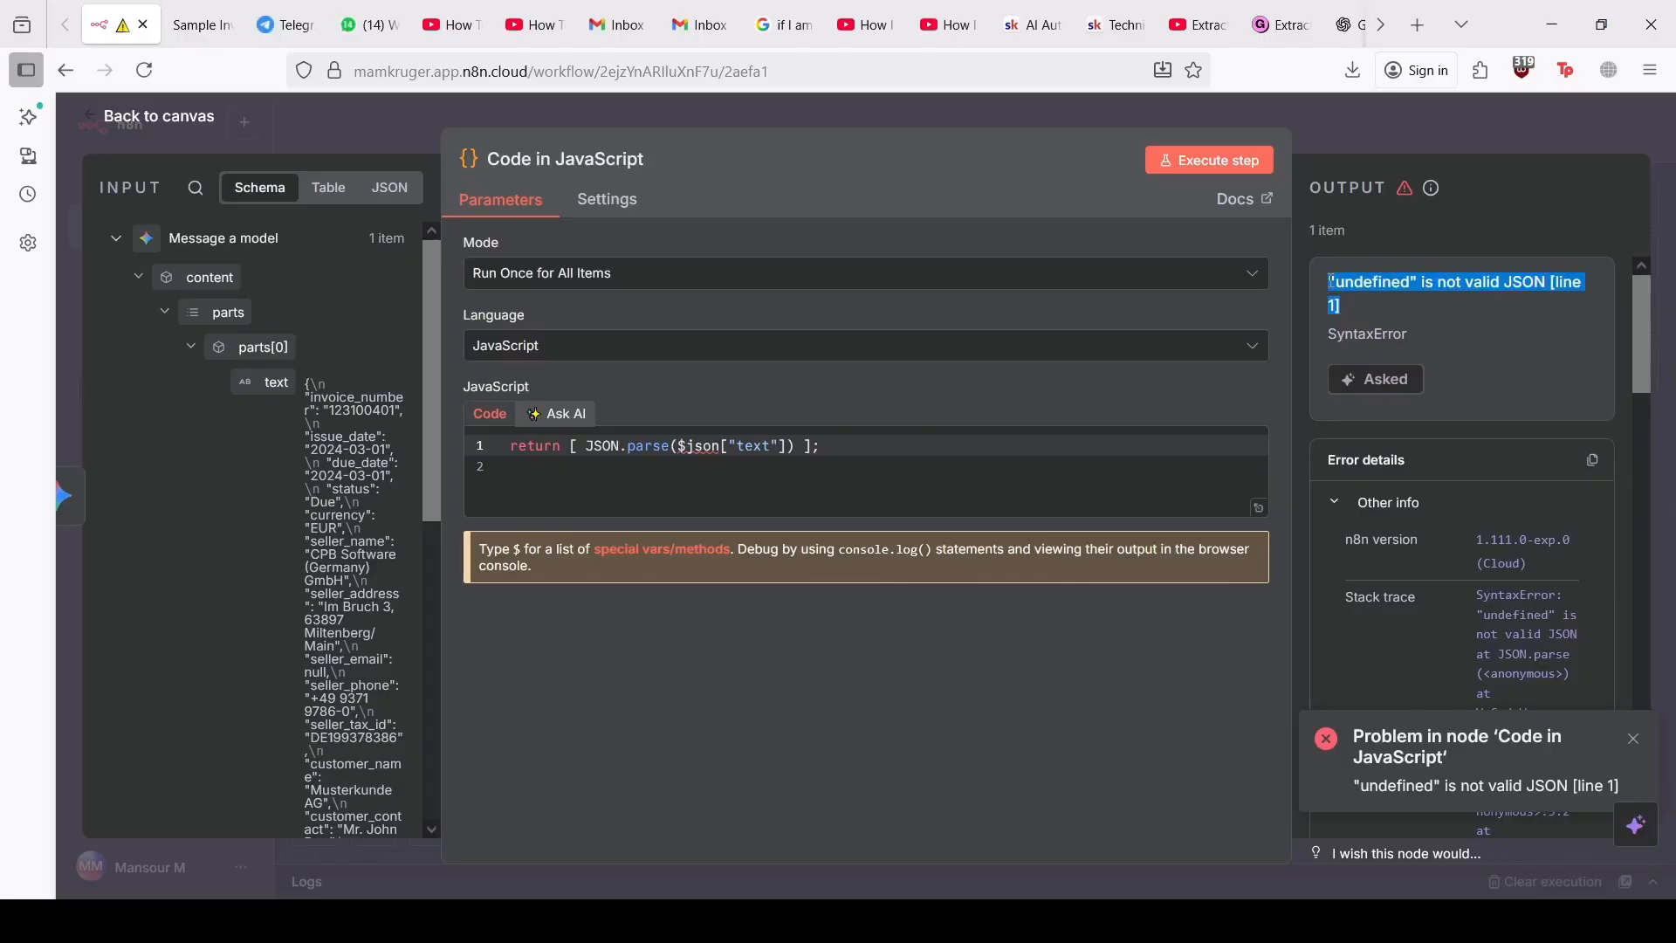
Step: In ChatGPT, report the error "undefined" is not valid JSON [line 1] for function item return [ JSON.parse($json["text"]) ]; and read through the reply
{"action": "left_click", "coordinate": [1352, 24]}
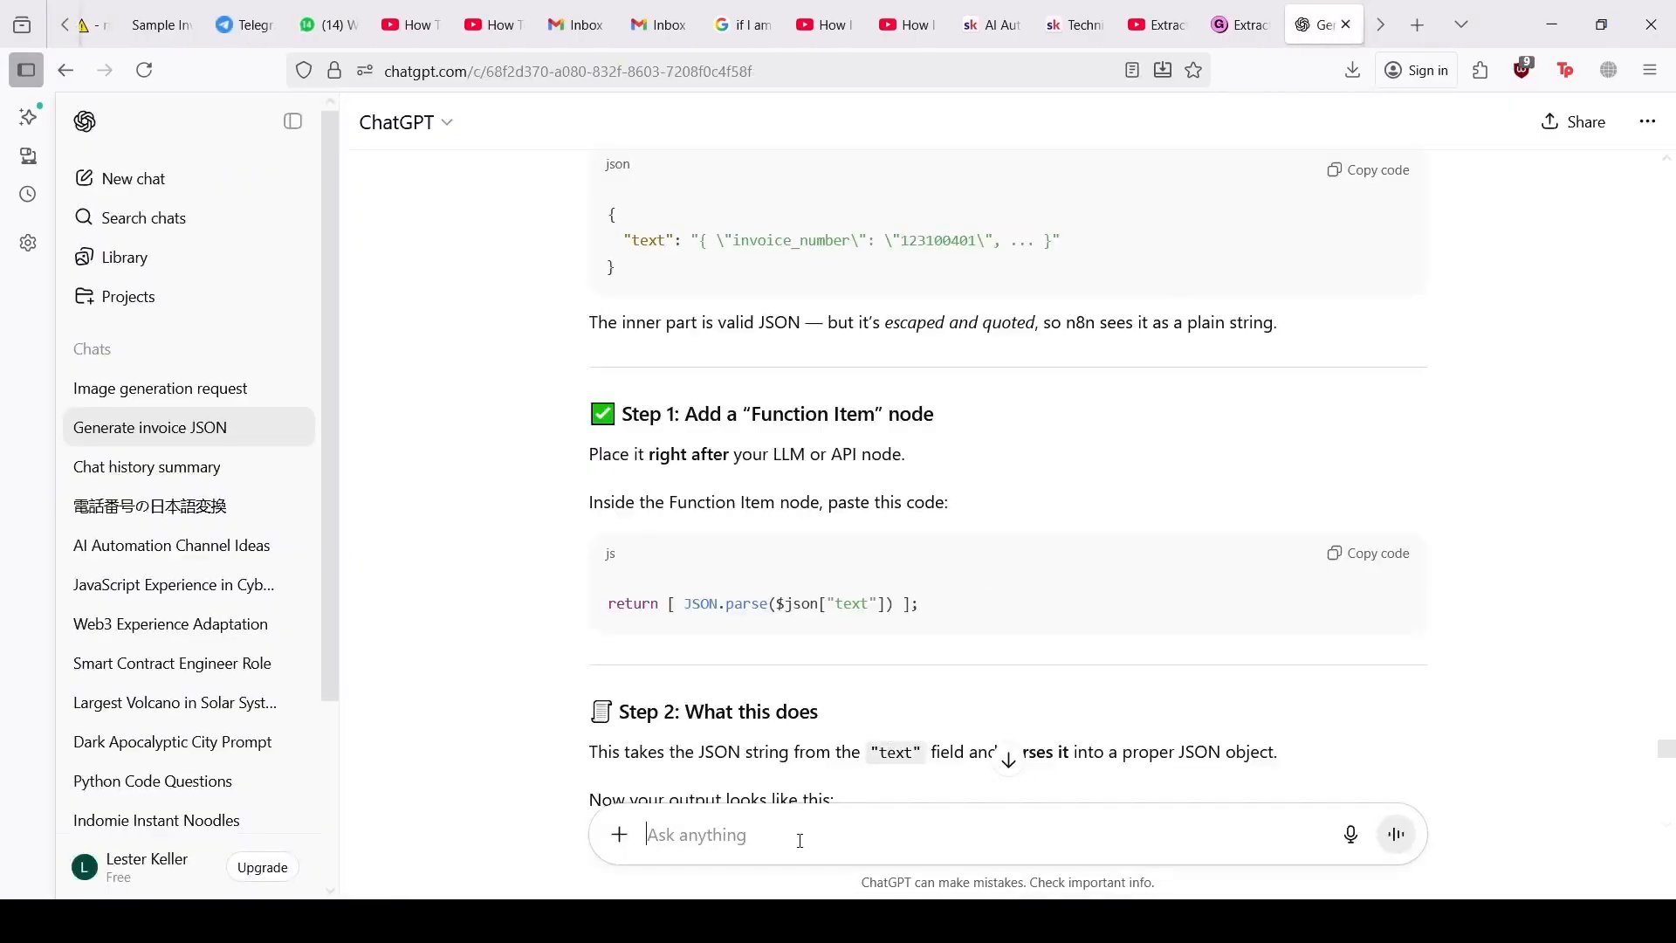
{"action": "type", "text": "I am "}
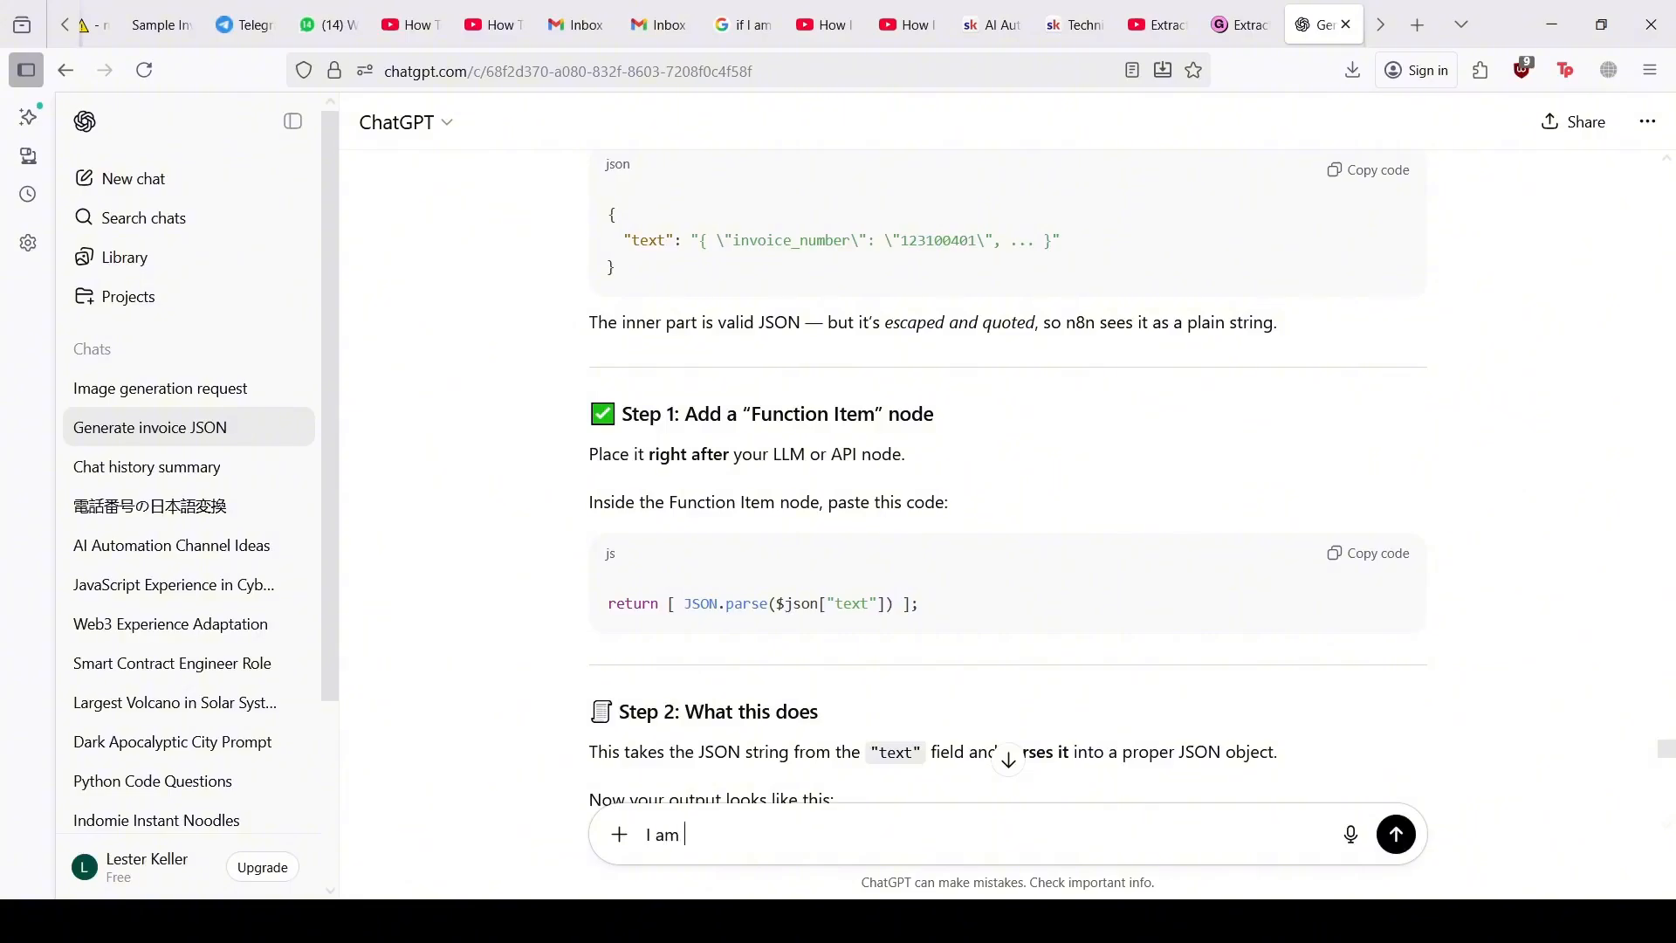
{"action": "type", "text": "getting this error:"}
{"action": "key", "text": "ctrl+v"}
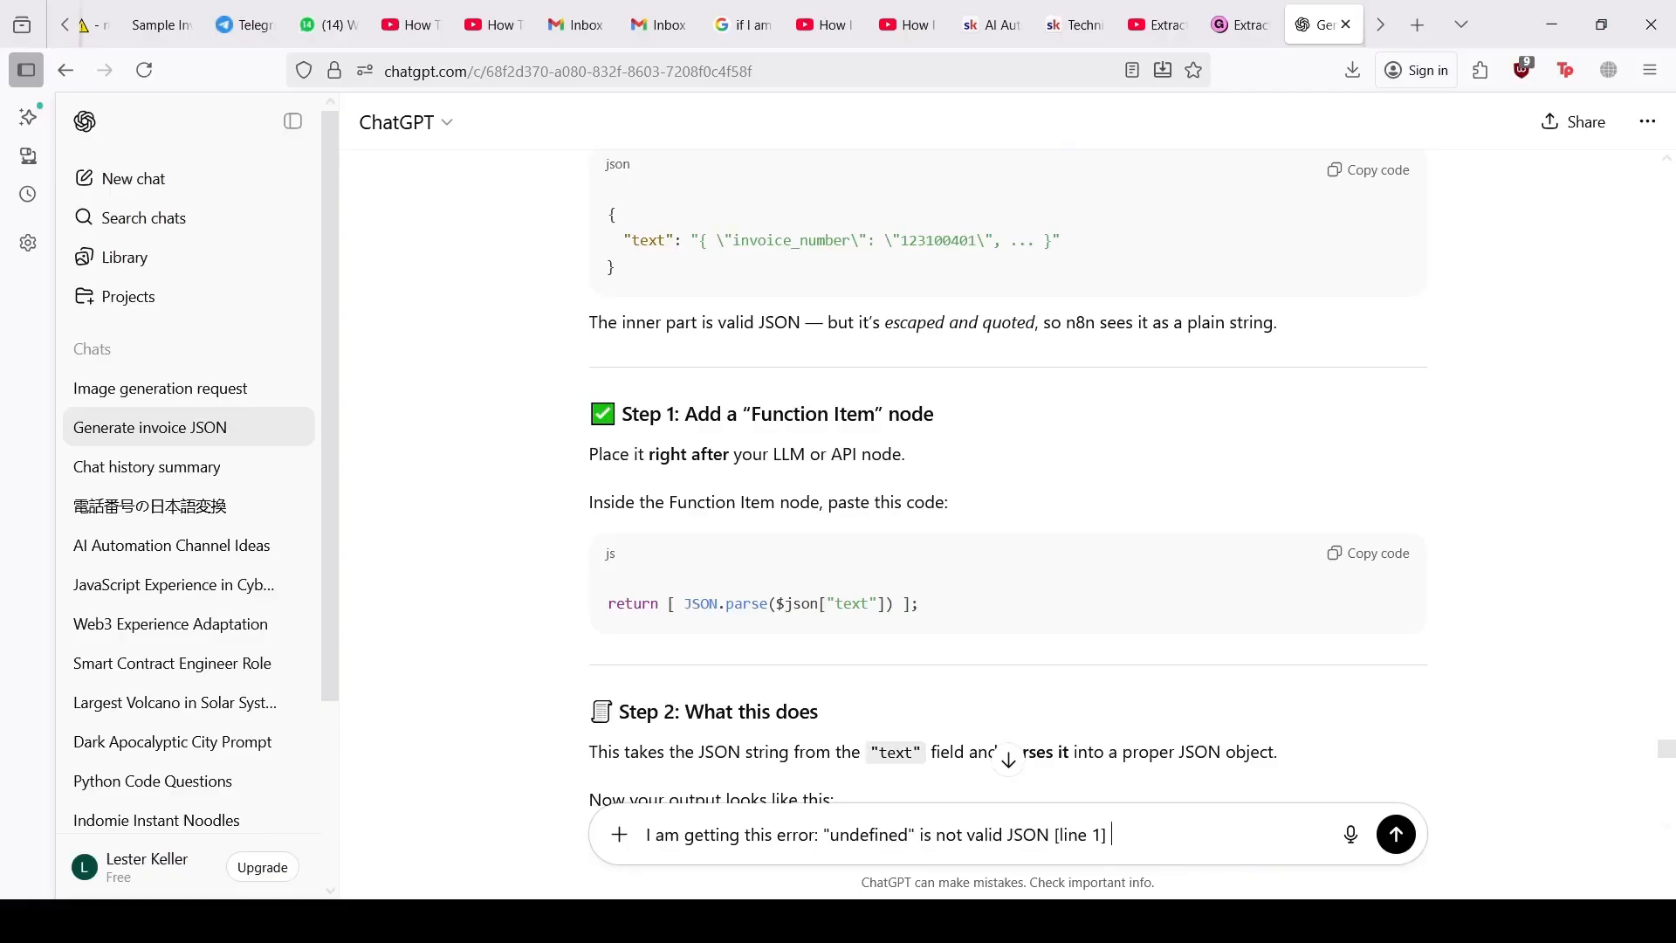
{"action": "type", "text": "when I added the functio"}
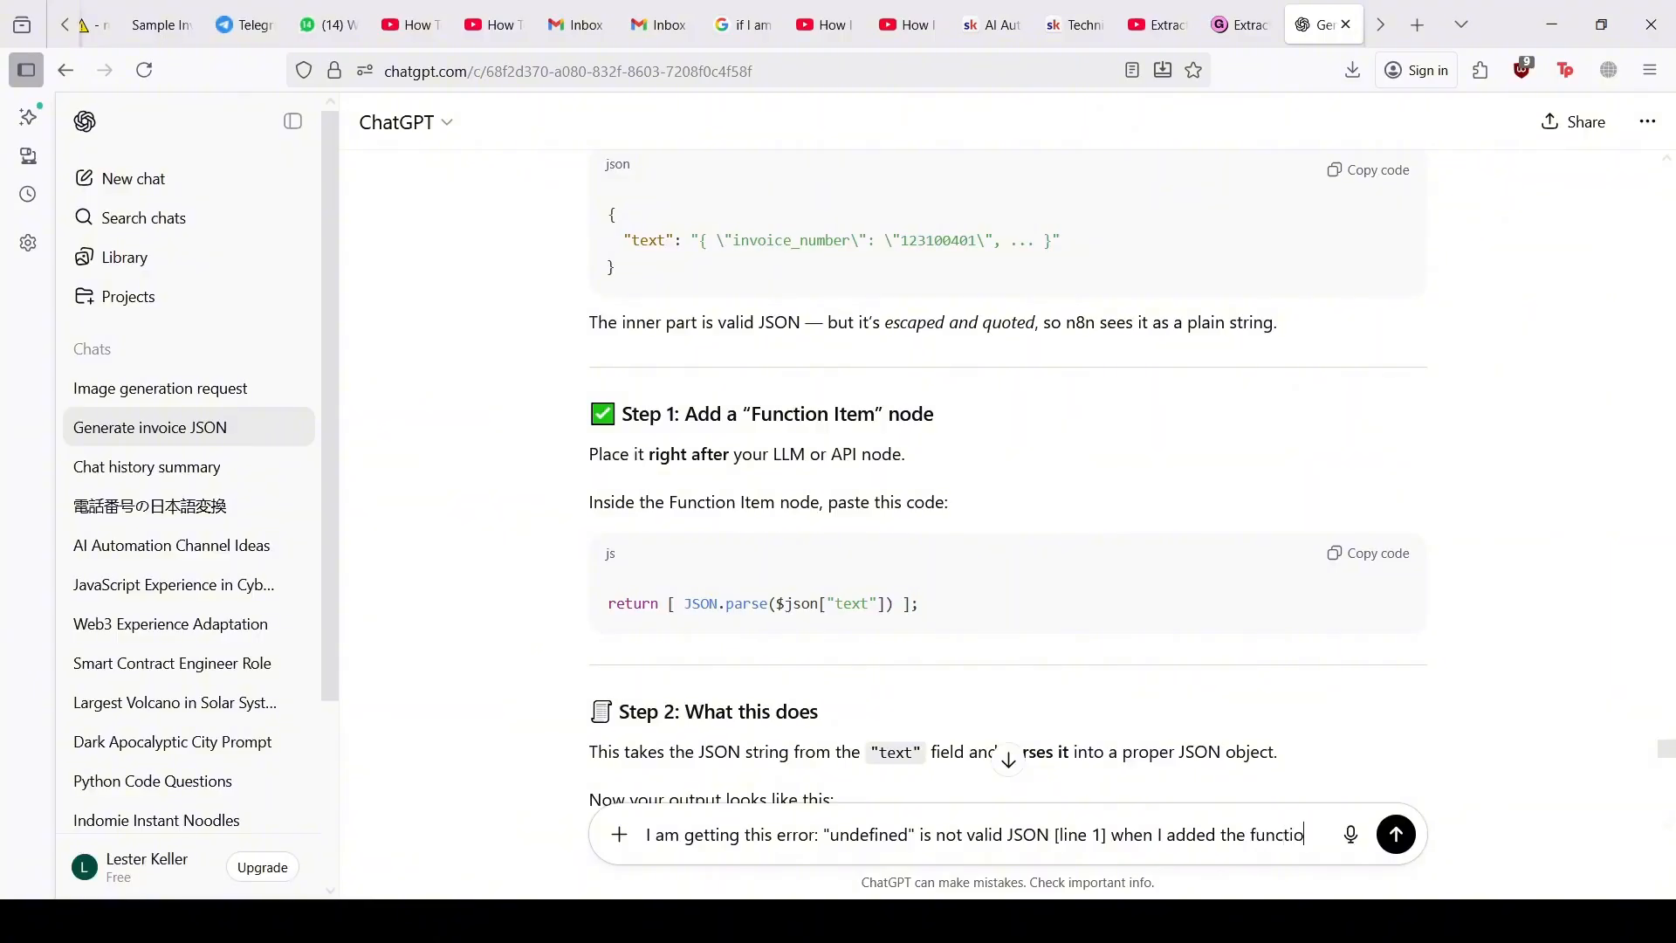
{"action": "type", "text": "n item"}
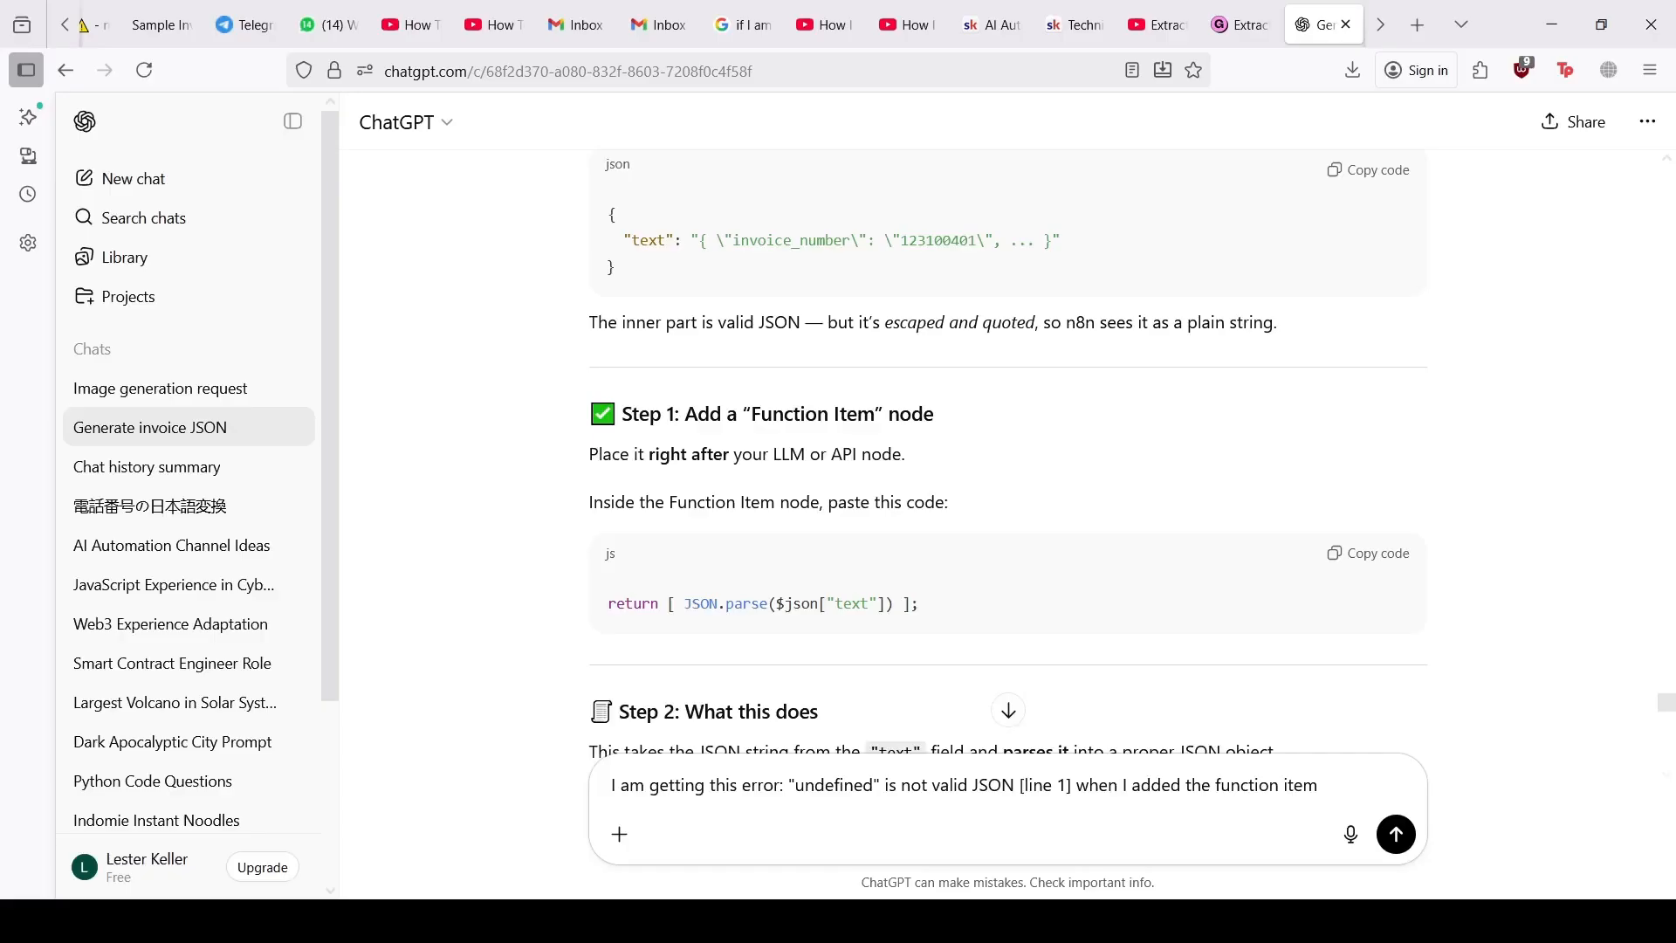
{"action": "left_click", "coordinate": [1364, 555]}
{"action": "key", "text": "ctrl+v"}
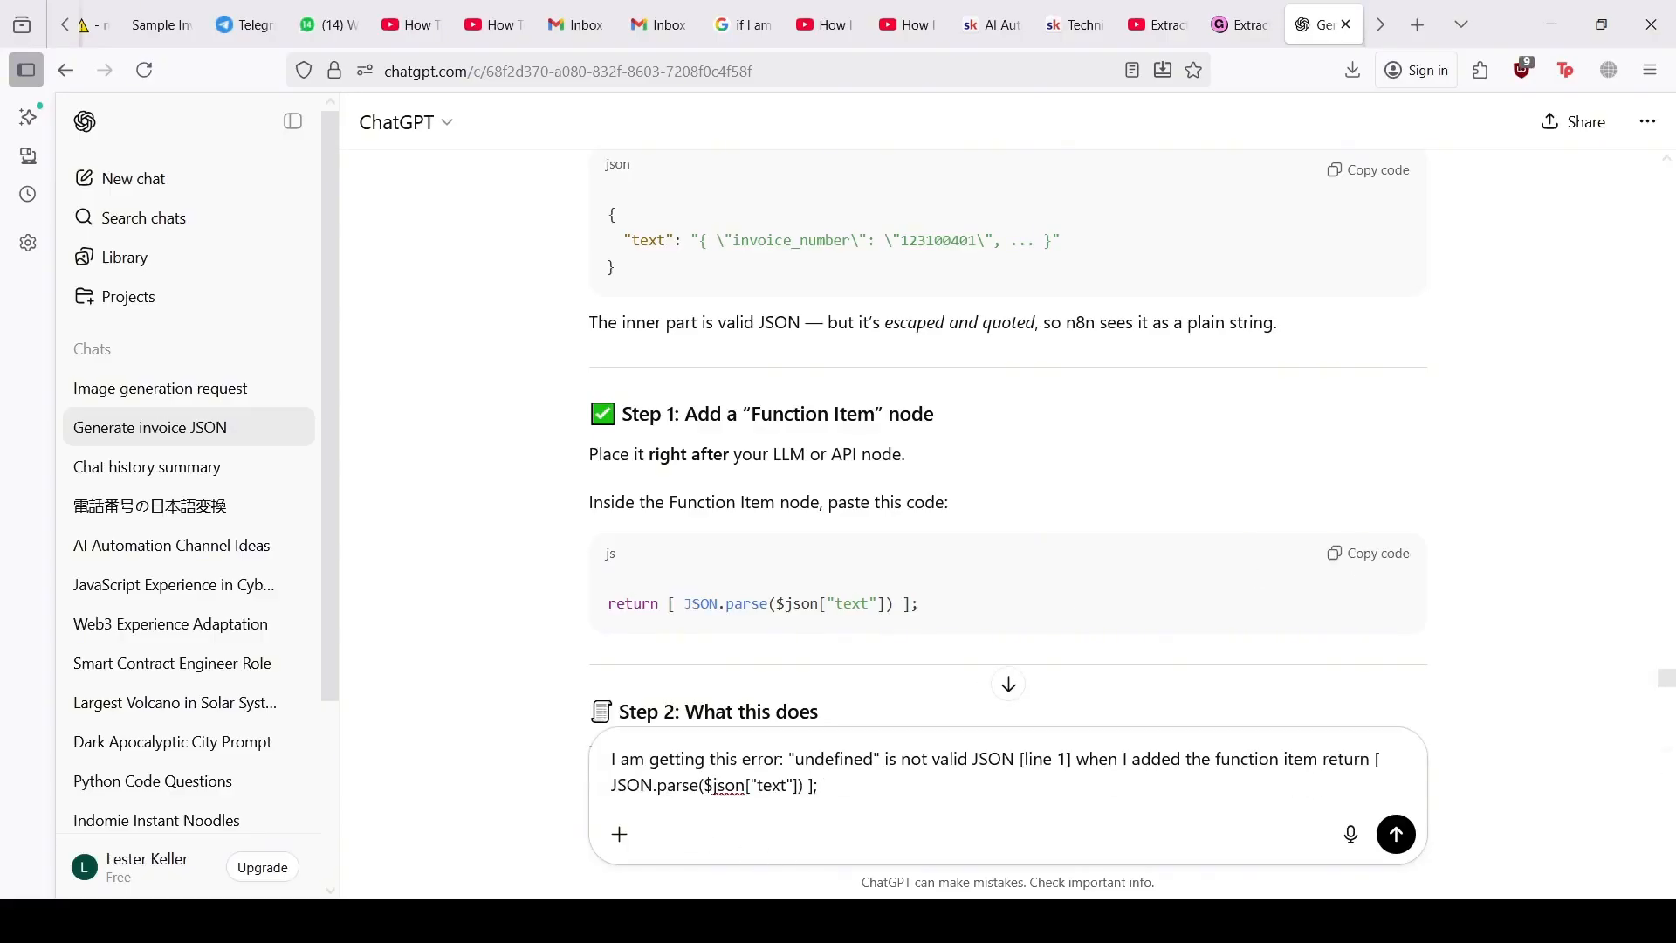
{"action": "key", "text": "Return"}
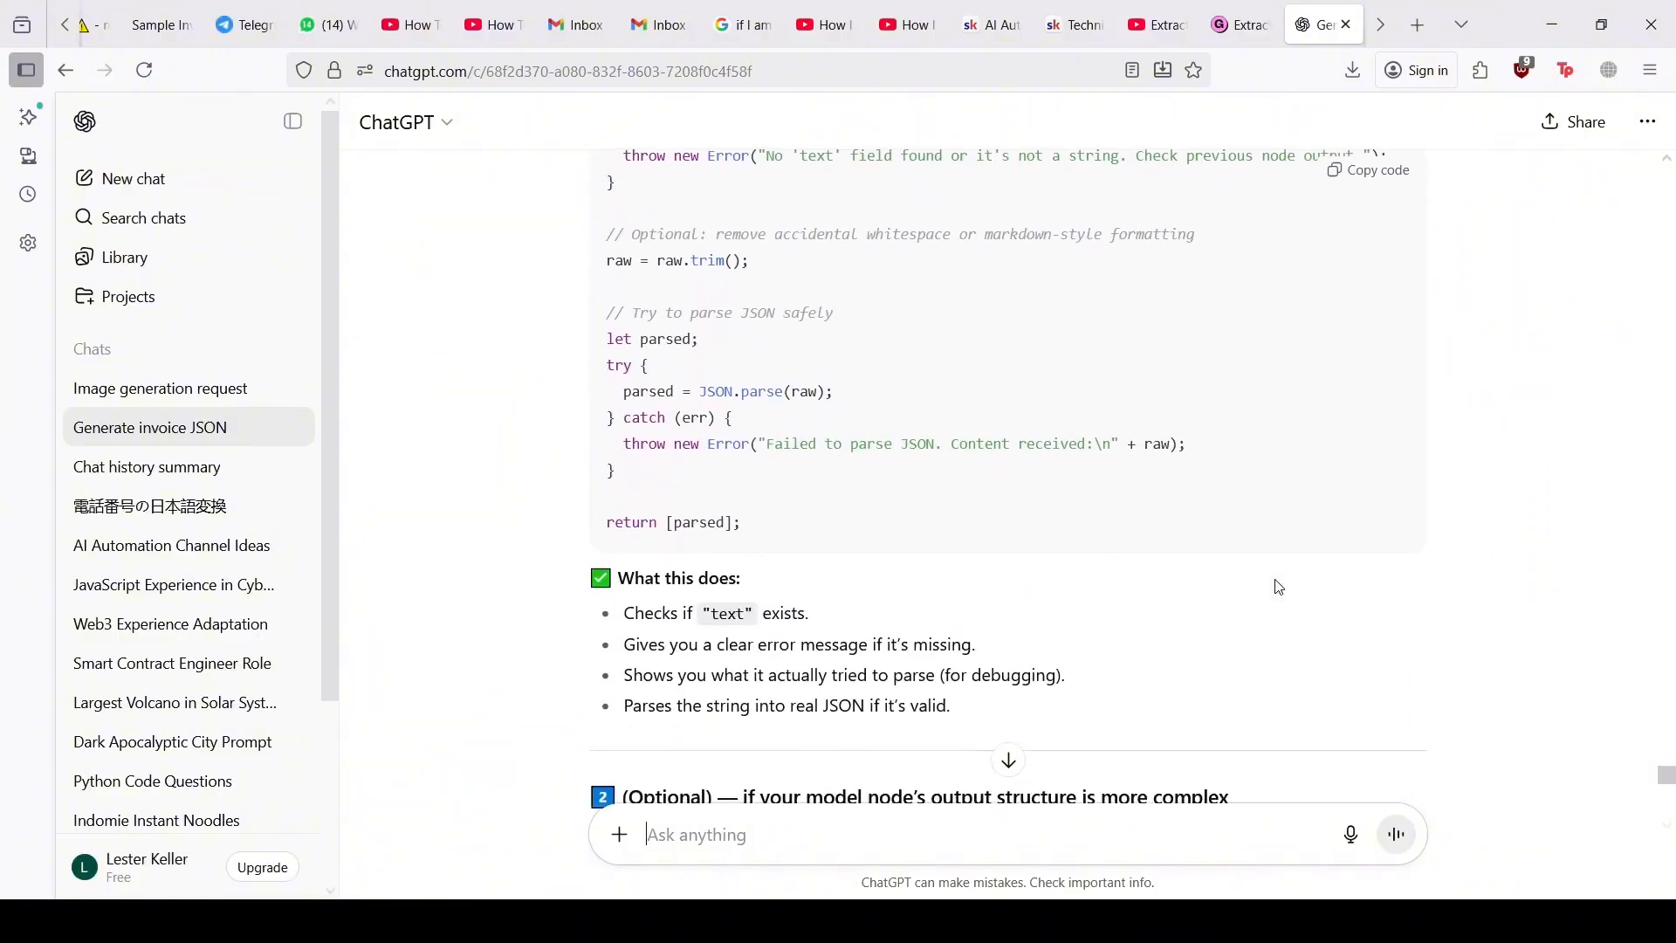
{"action": "scroll", "coordinate": [1279, 587], "scroll_direction": "down", "scroll_amount": 5}
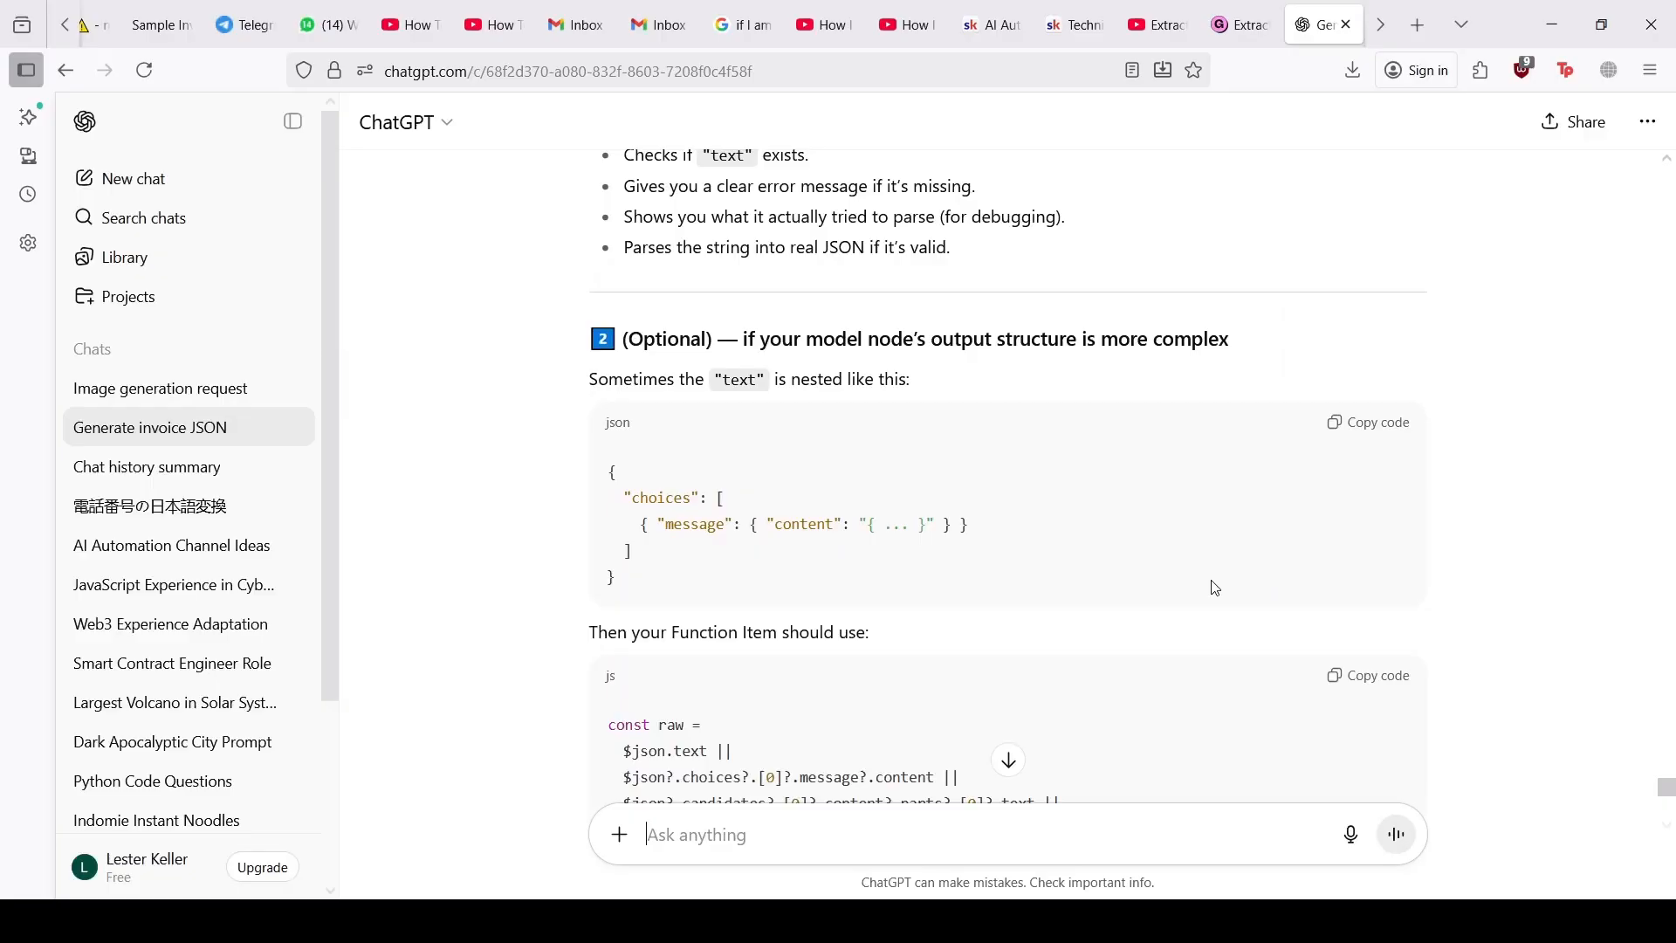
{"action": "scroll", "coordinate": [1215, 588], "scroll_direction": "down", "scroll_amount": 8}
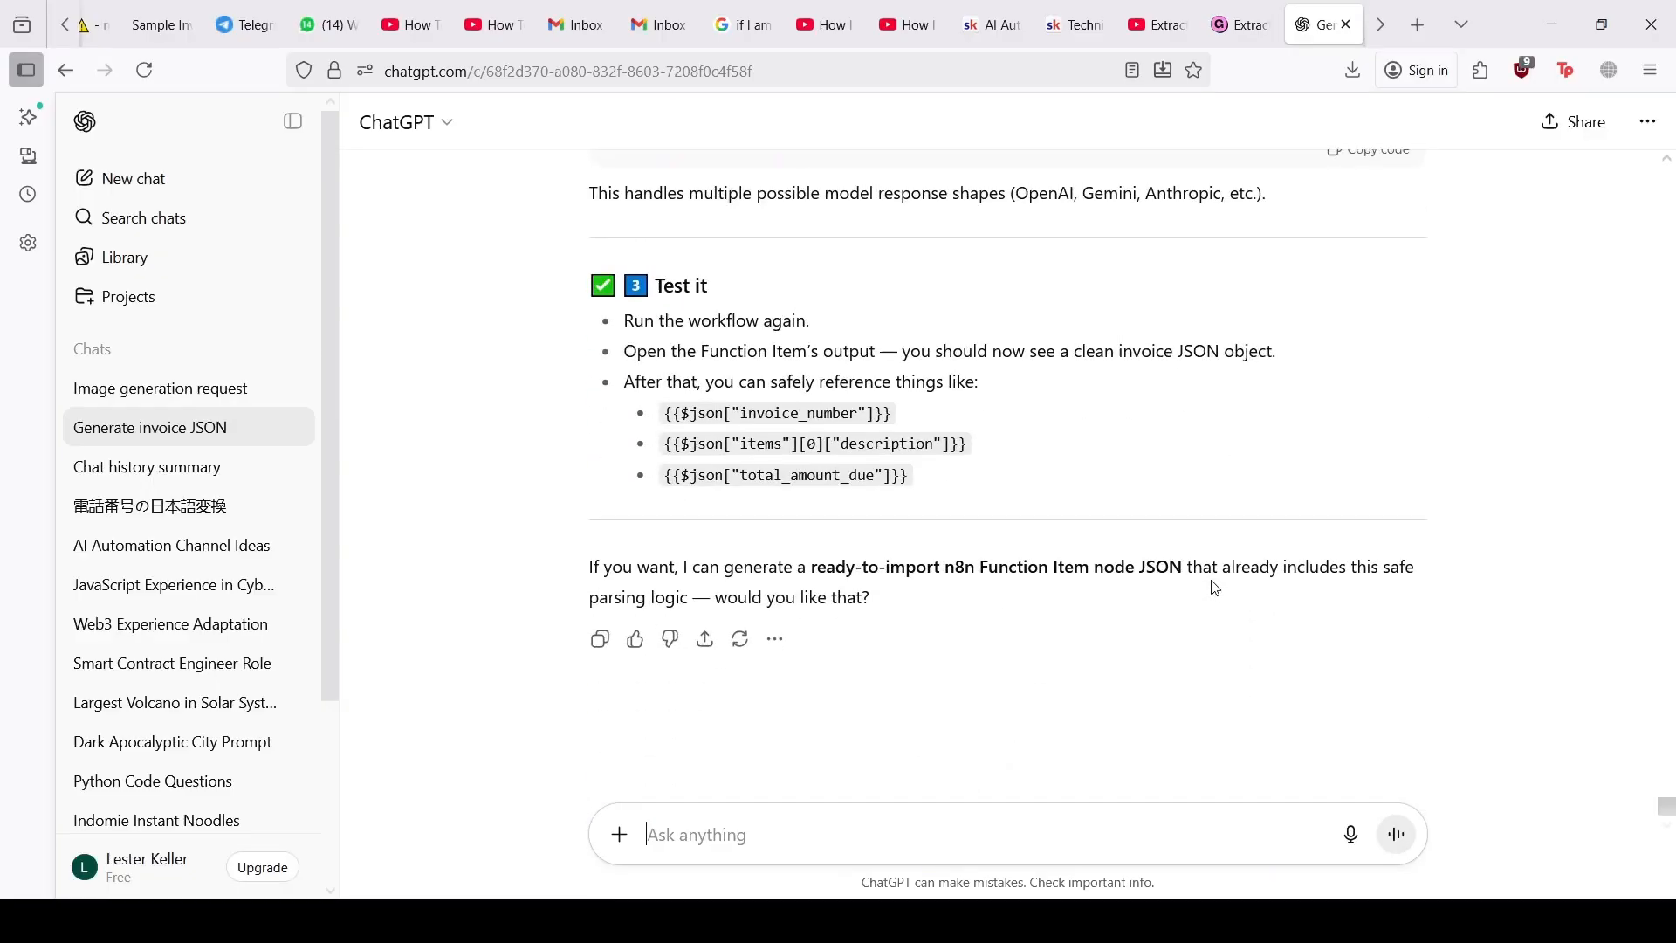
Step: Find and copy the safer Function Item code that starts with let raw = $json.text; in the ChatGPT reply
{"action": "scroll", "coordinate": [1215, 529], "scroll_direction": "up", "scroll_amount": 8}
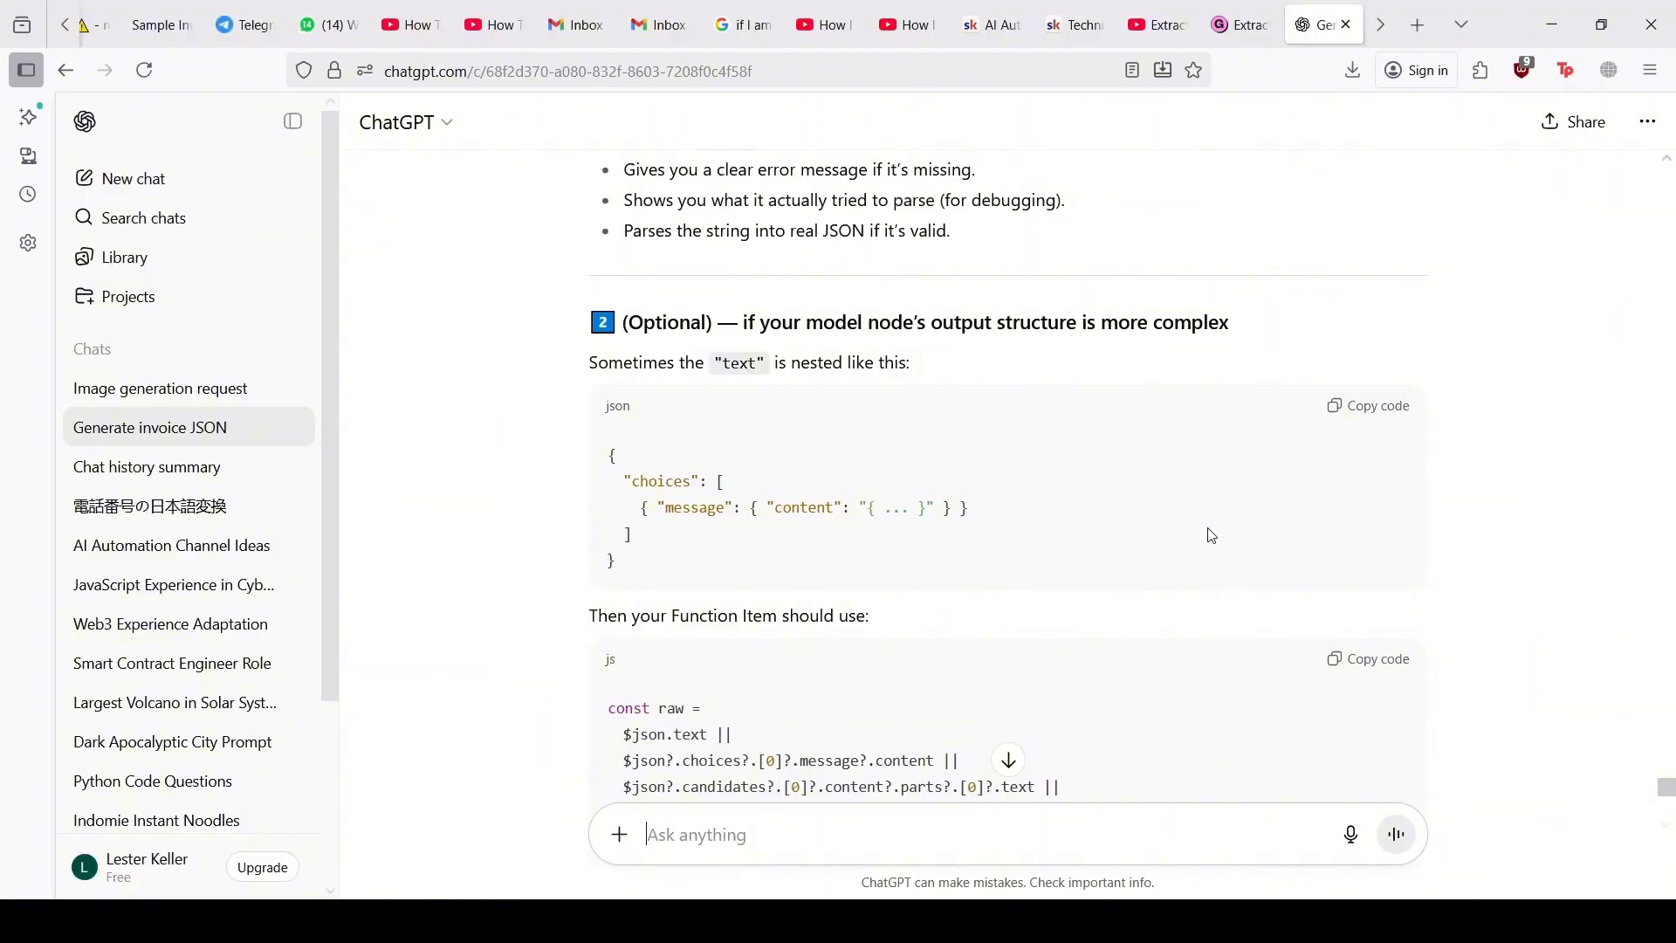
{"action": "scroll", "coordinate": [1211, 535], "scroll_direction": "up", "scroll_amount": 10}
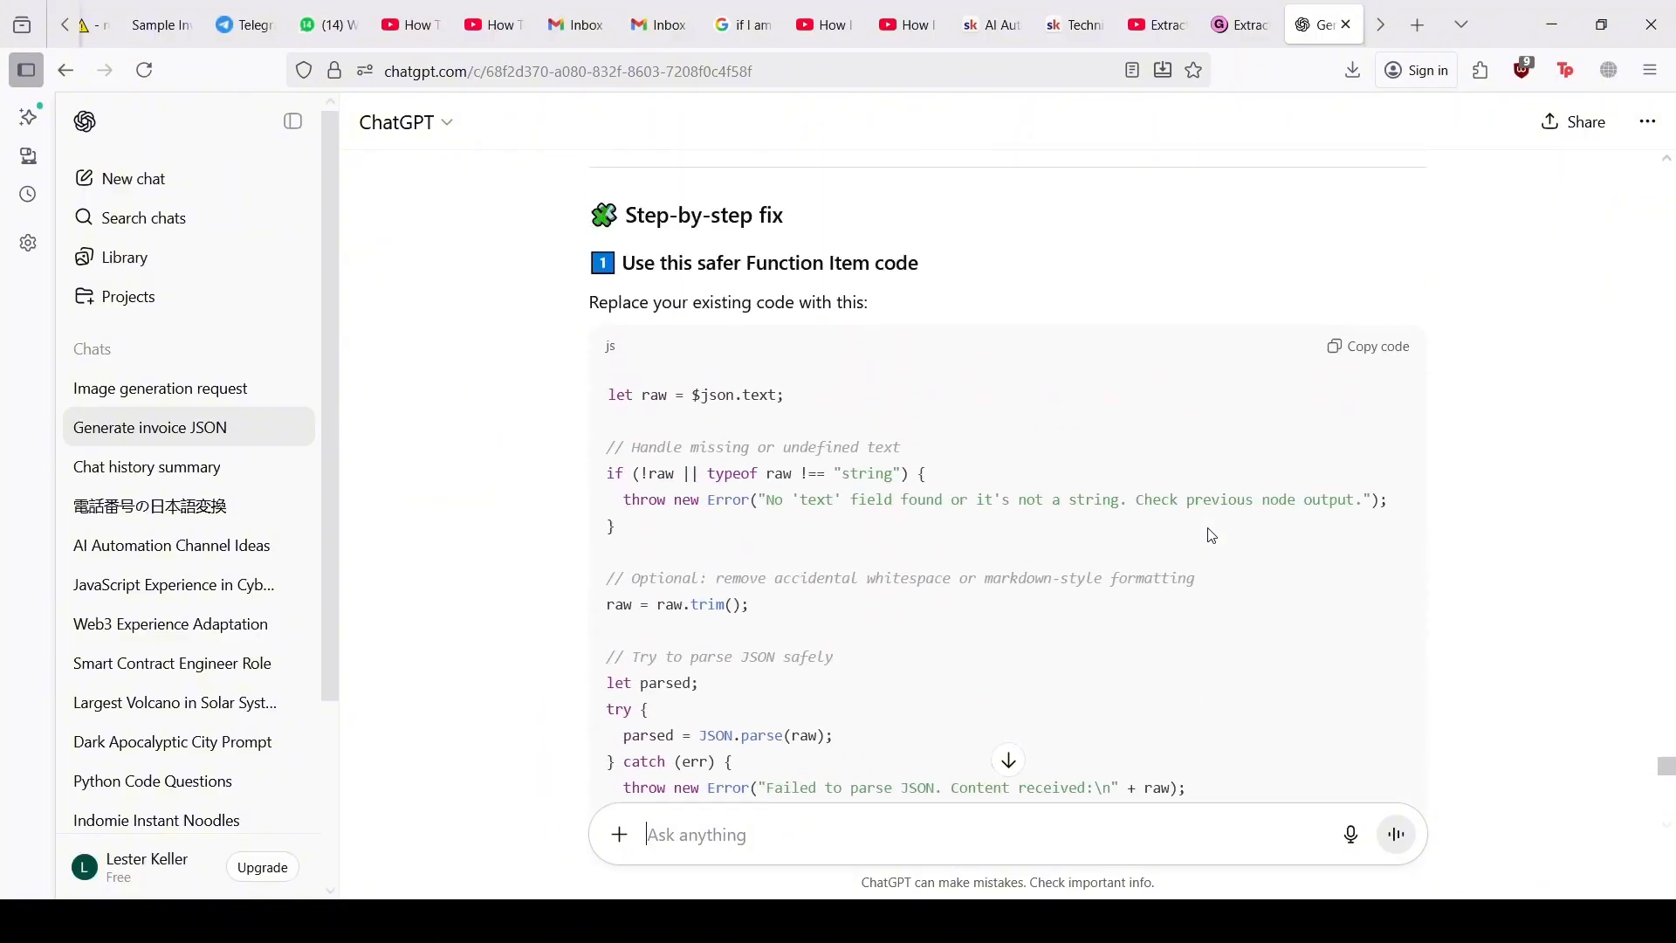
{"action": "left_click", "coordinate": [1357, 352]}
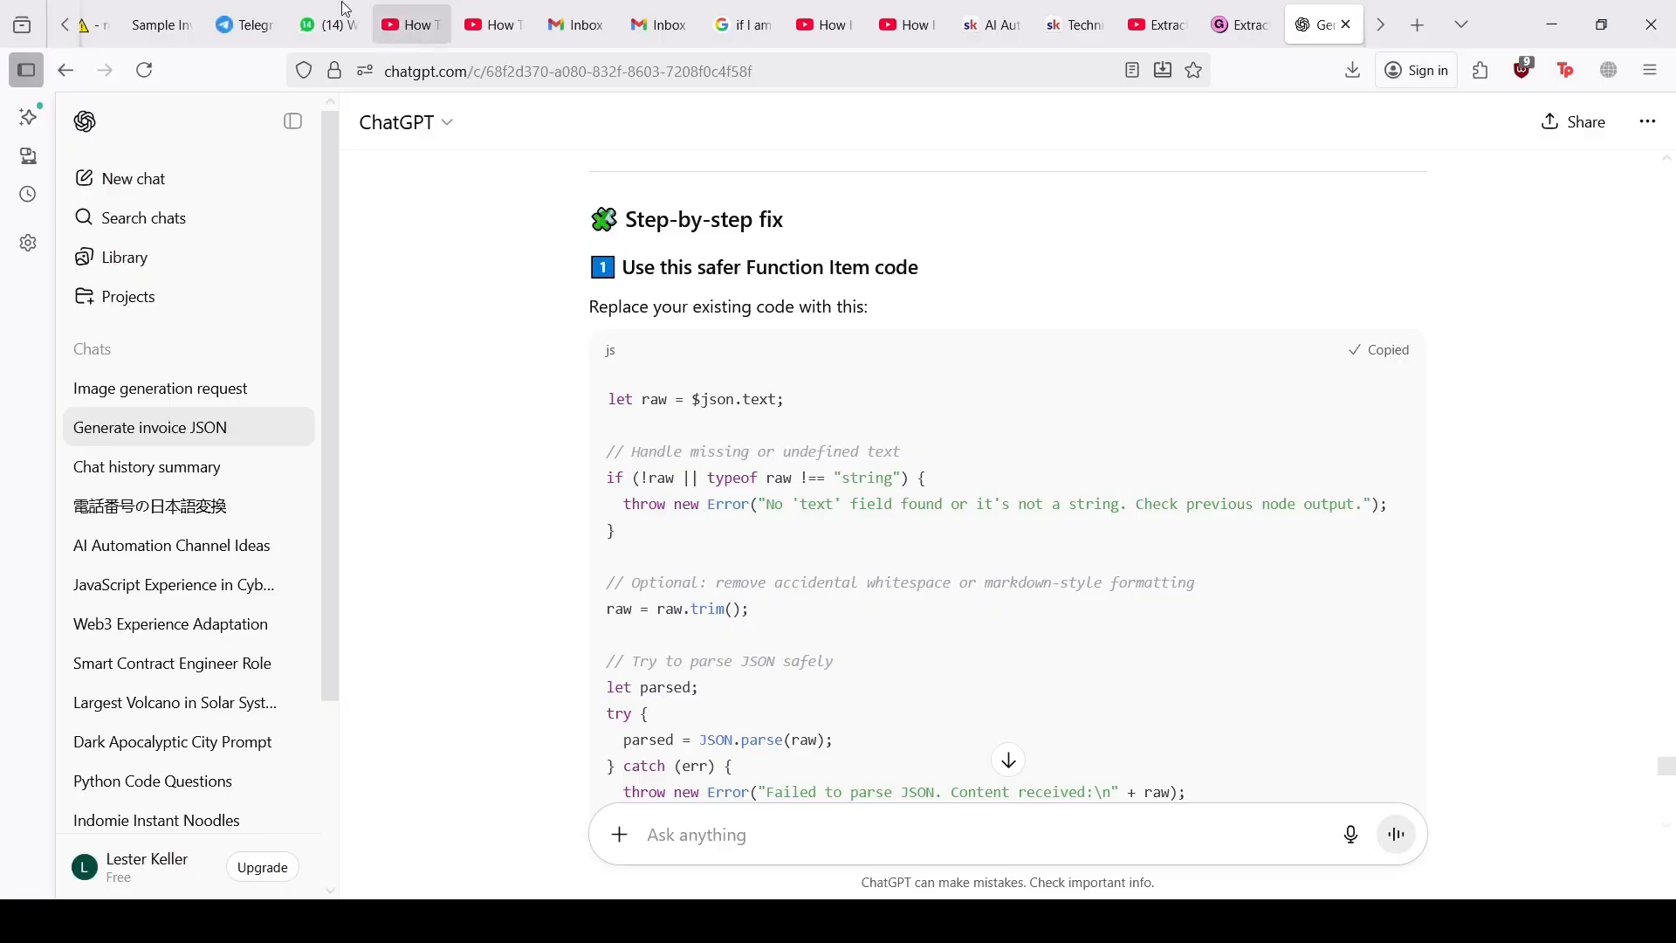
Step: Back in n8n, try replacing all the Code node's code with the copied safer parsing script and execute the step
{"action": "left_click", "coordinate": [109, 21]}
{"action": "left_click", "coordinate": [789, 440]}
{"action": "key", "text": "ctrl+a"}
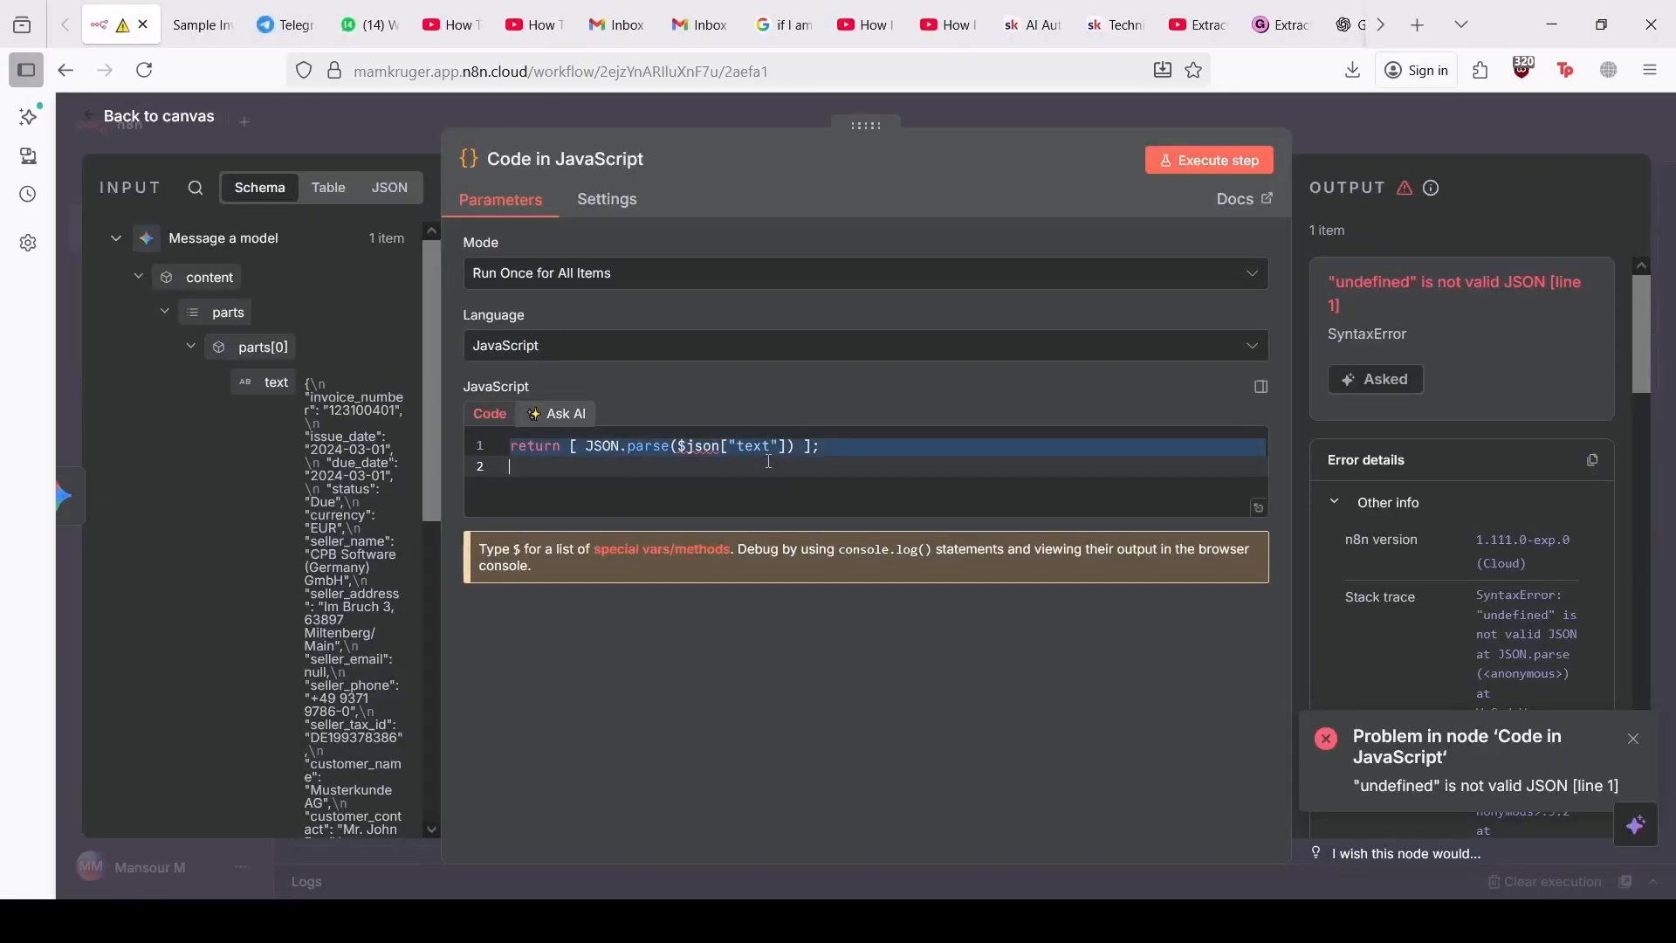
{"action": "key", "text": "ctrl+v"}
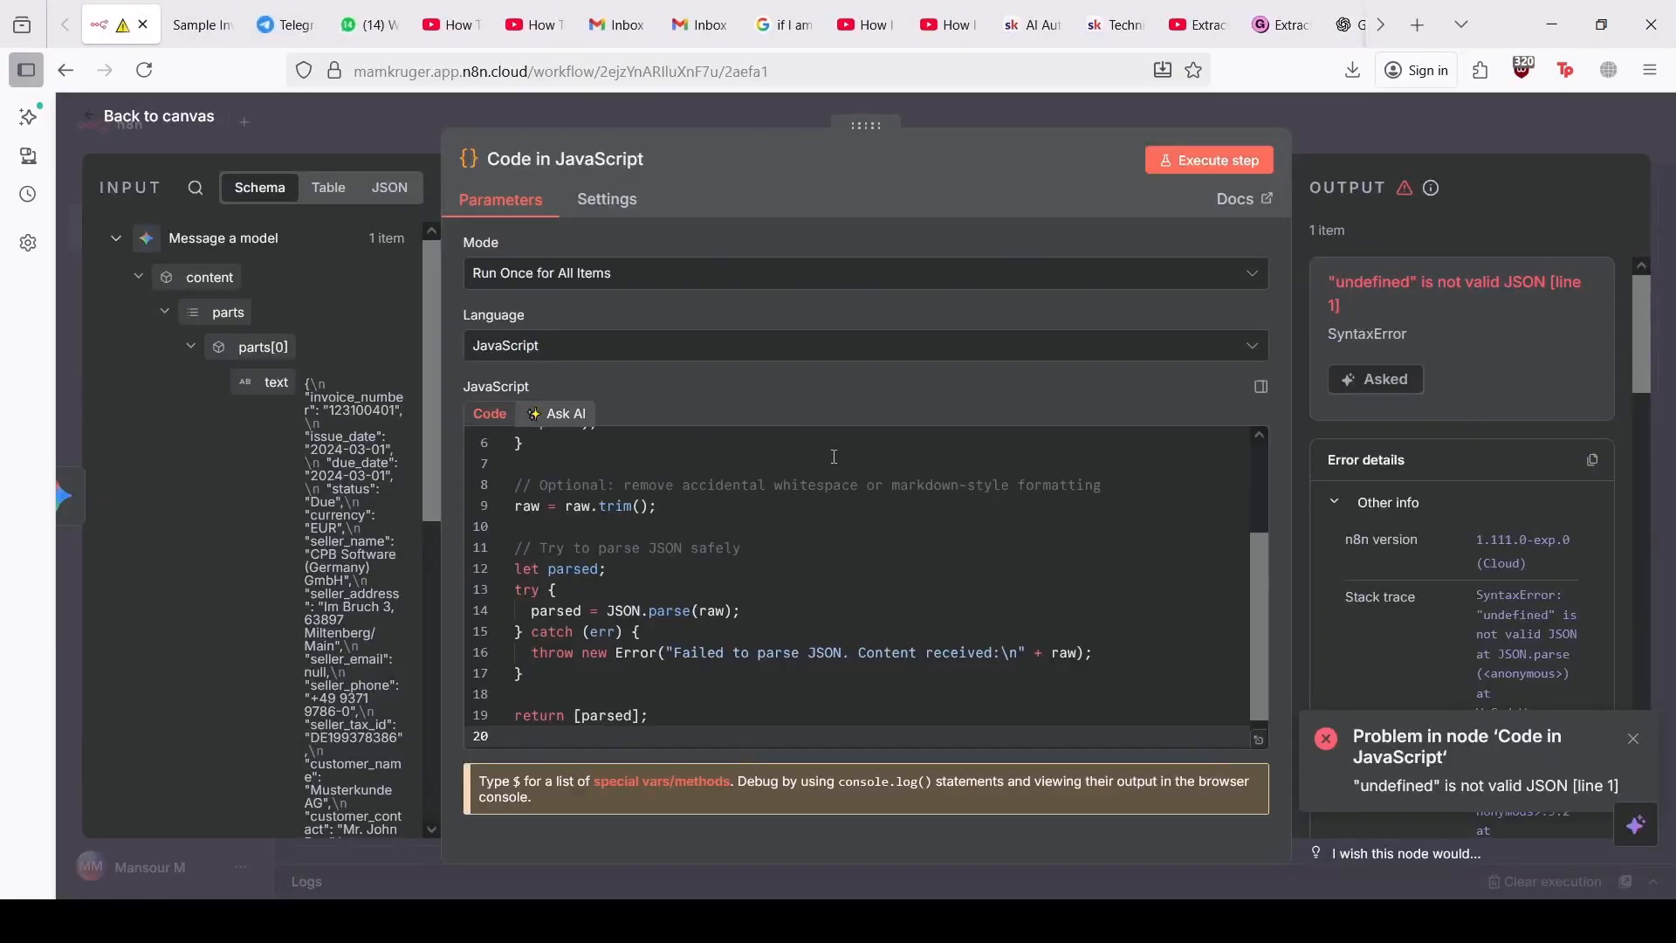
{"action": "left_click", "coordinate": [1191, 165]}
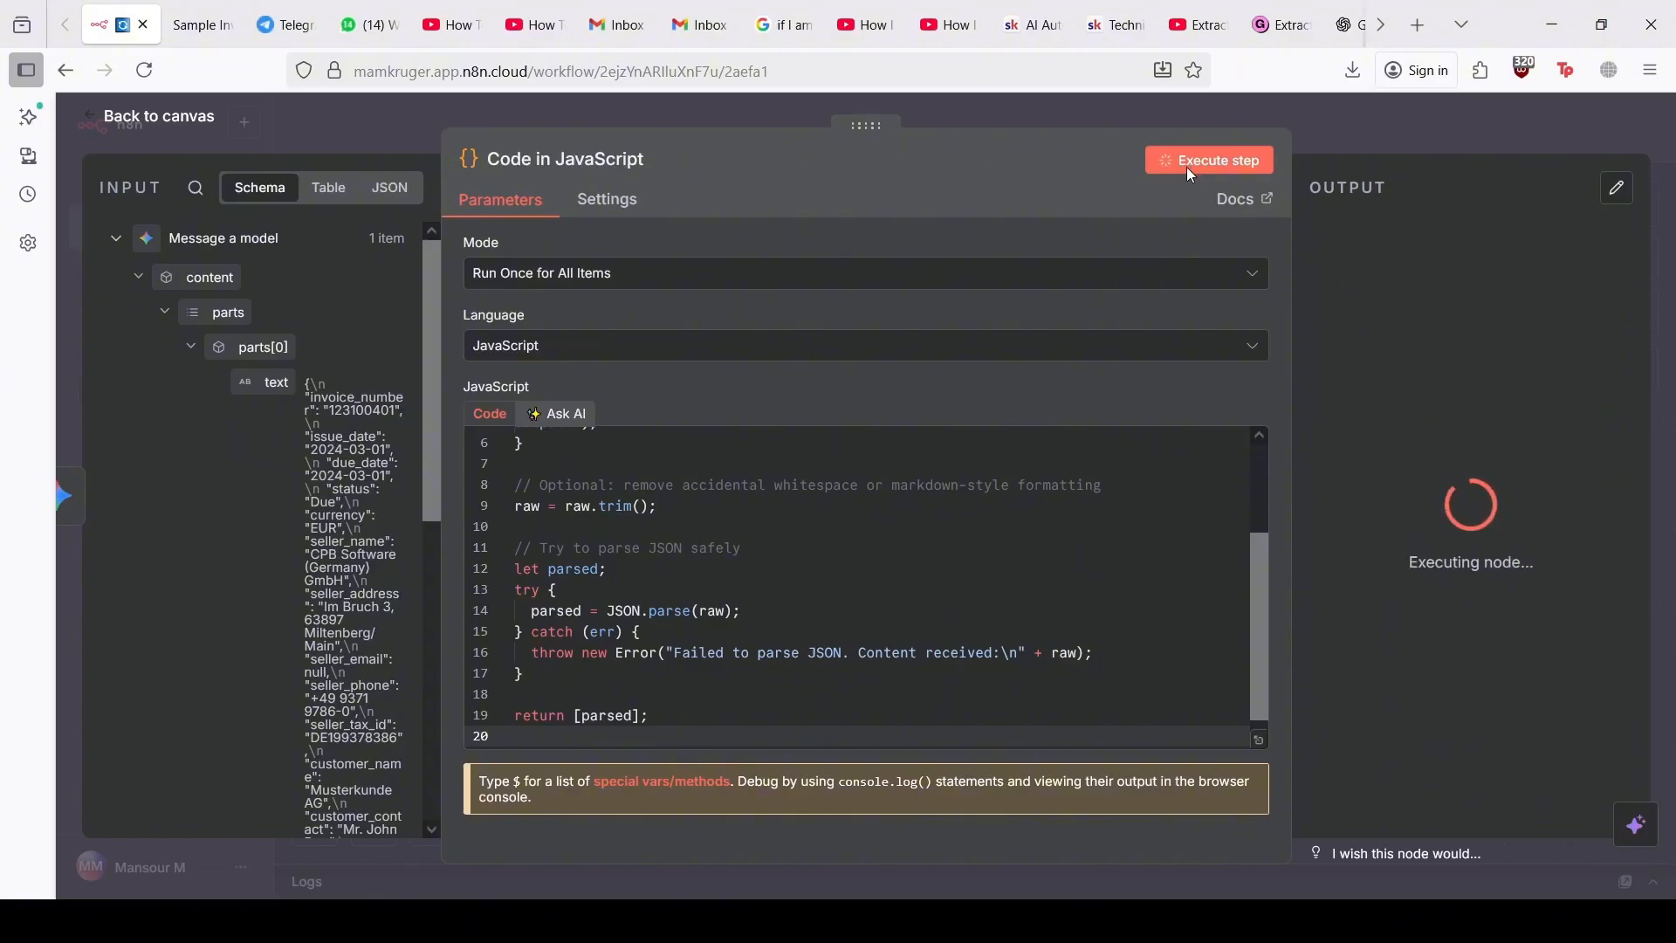
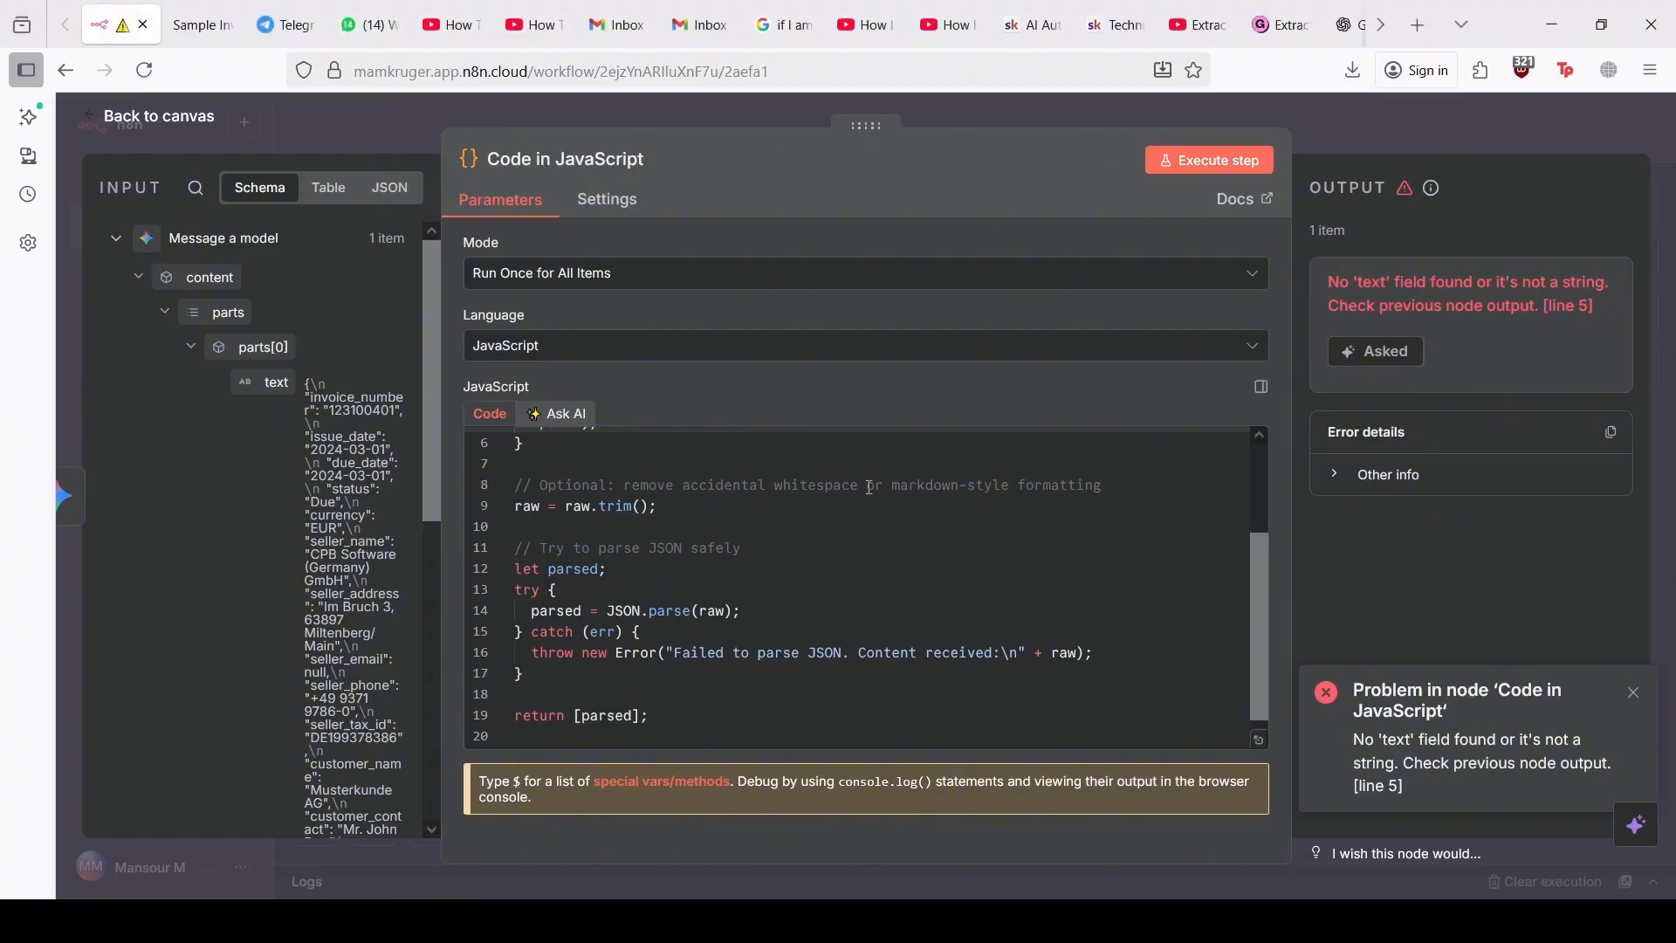
Step: Replace all the node's code with return [ JSON.parse($json["candidates"][0]["content"]["parts"][0]["text"]) ];
{"action": "left_click", "coordinate": [699, 591]}
{"action": "key", "text": "ctrl+a"}
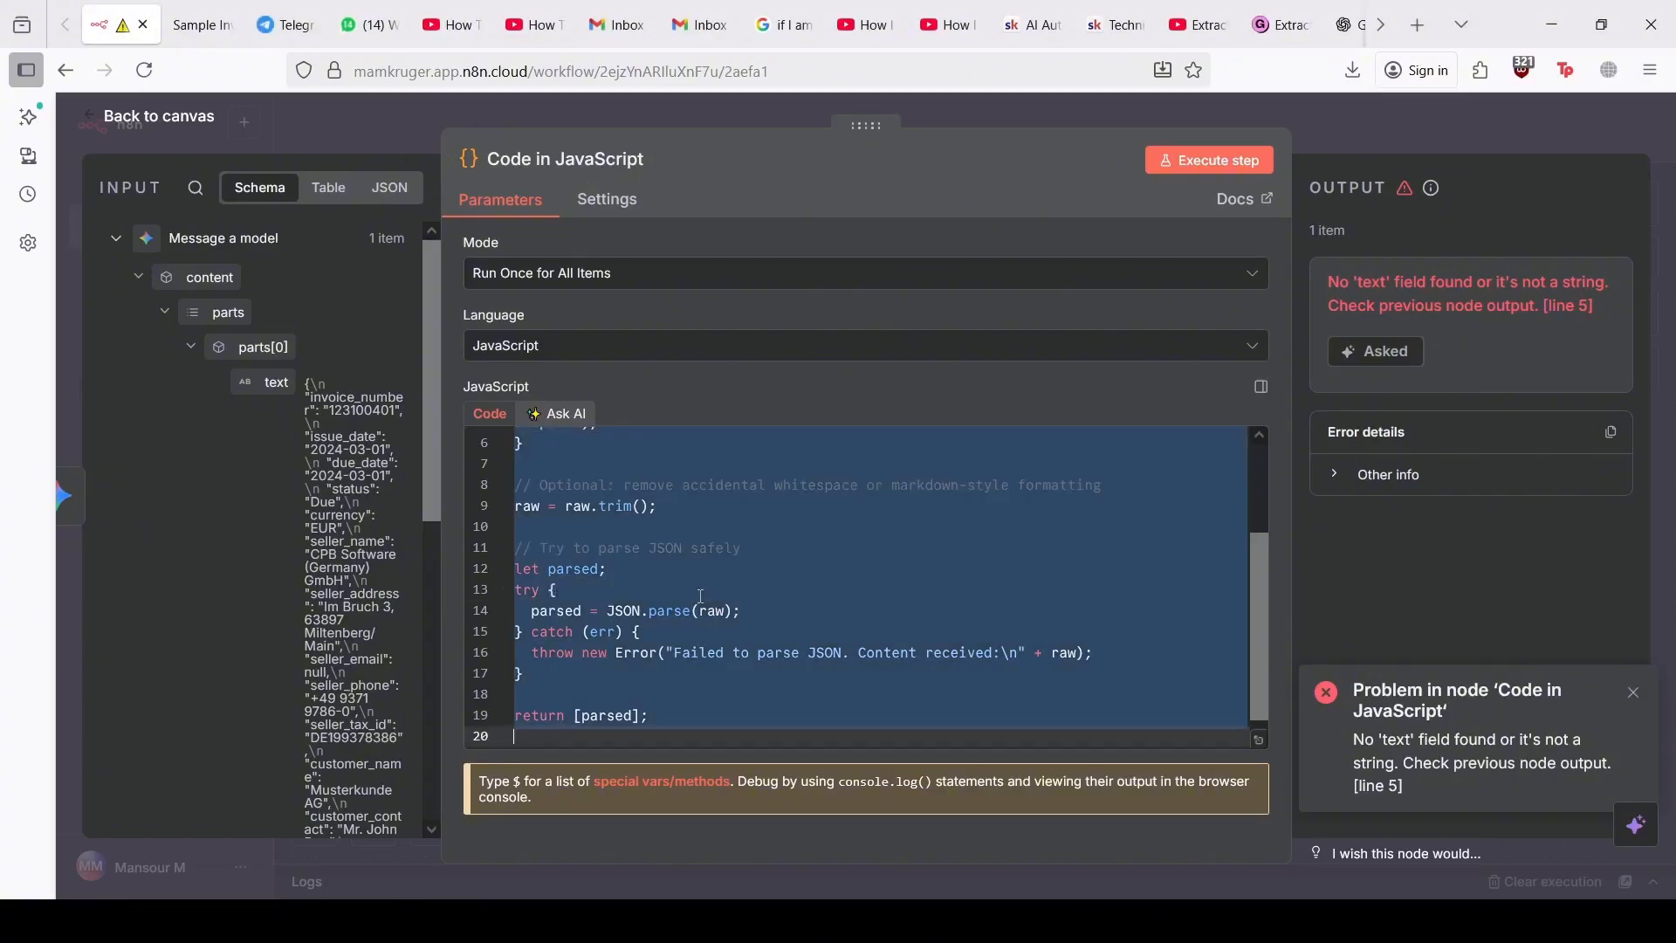
{"action": "type", "text": "return [   JSON.parse($json[\"candidates\"][0][\"content\"][\"parts\"][0][\"text\"]) ];"}
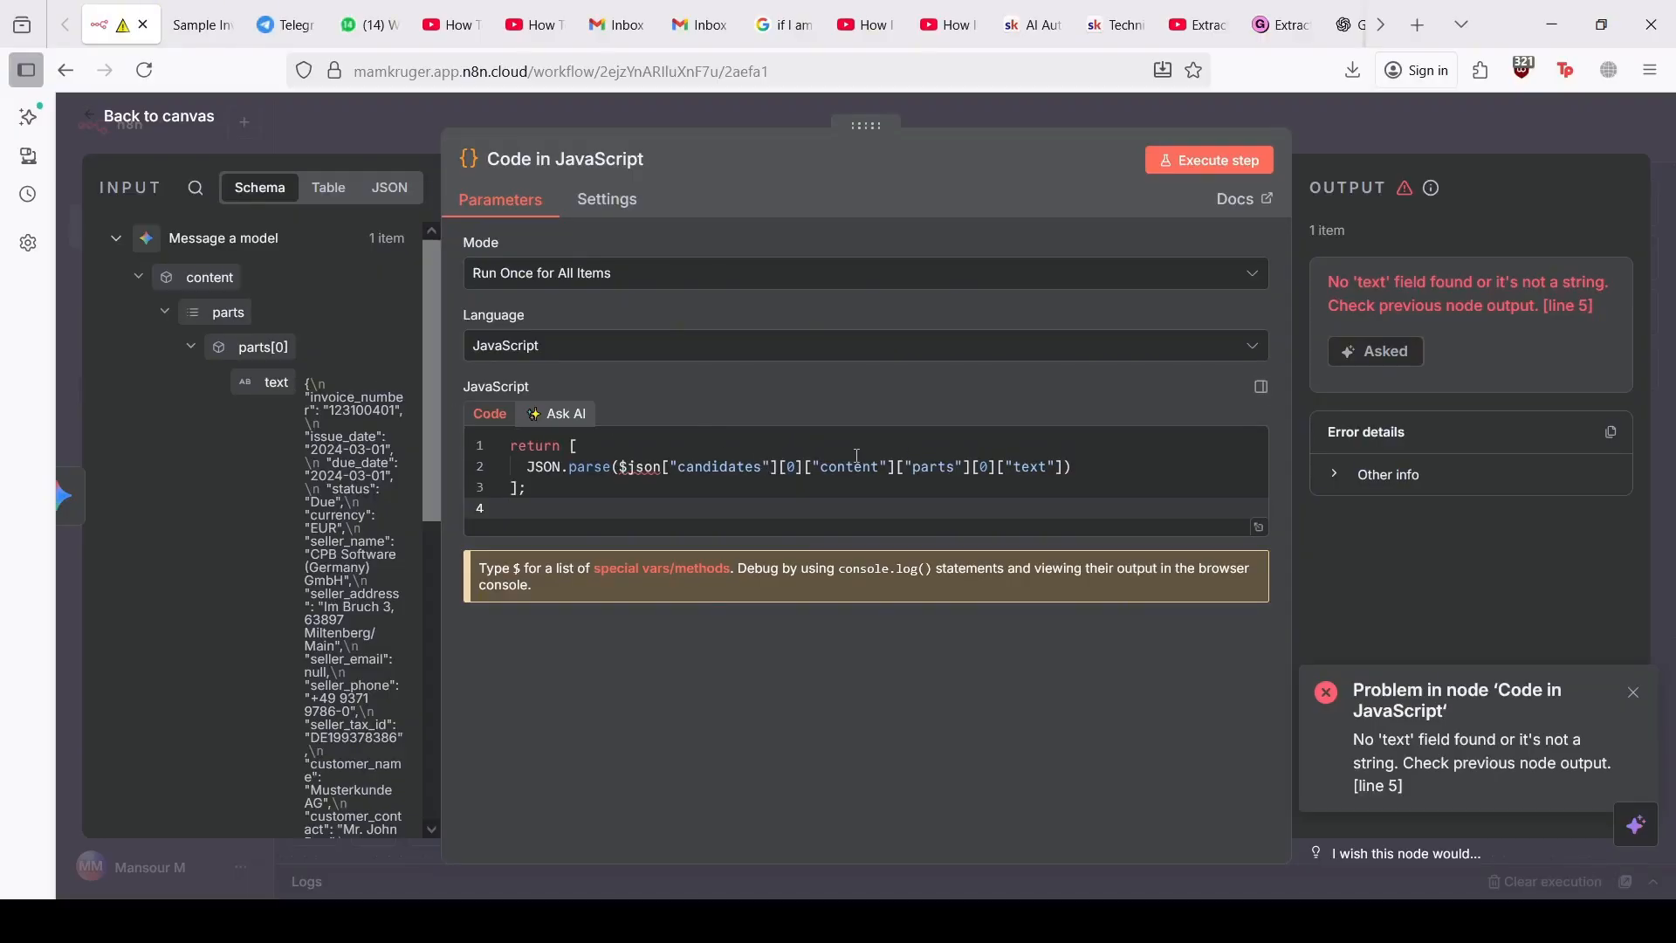
Step: Remove ["candidates"][0] from the JSON.parse path so it starts at $json["content"], and execute the step
{"action": "left_click", "coordinate": [761, 467]}
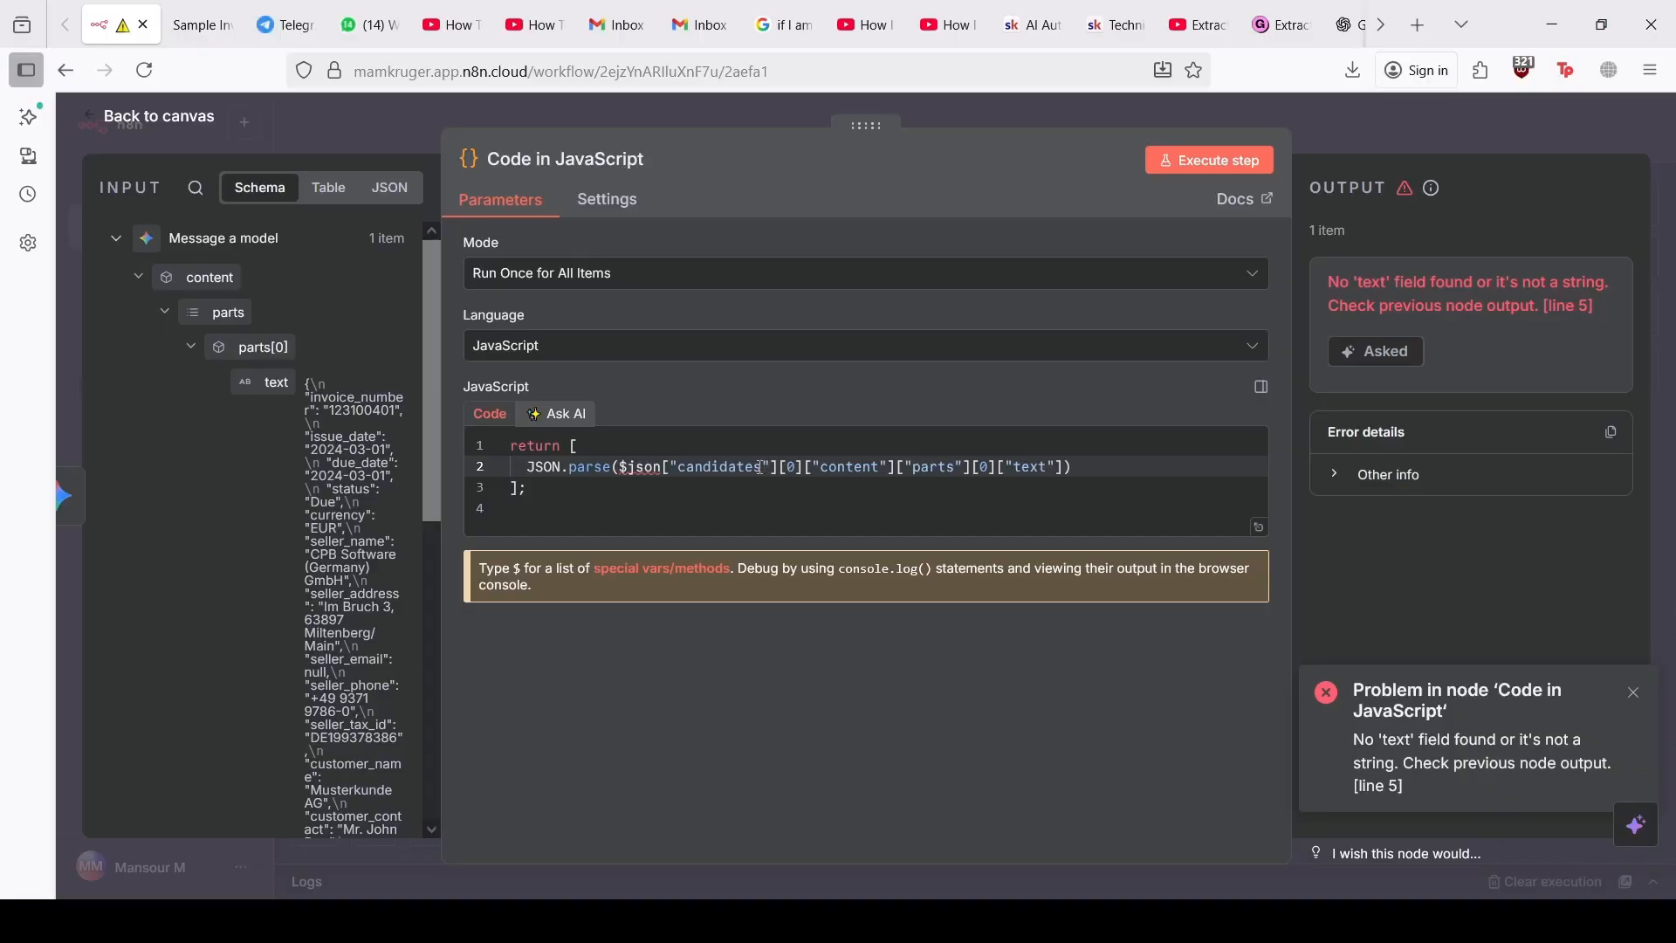
{"action": "left_click_drag", "start_coordinate": [806, 467], "coordinate": [665, 469]}
{"action": "key", "text": "BackSpace"}
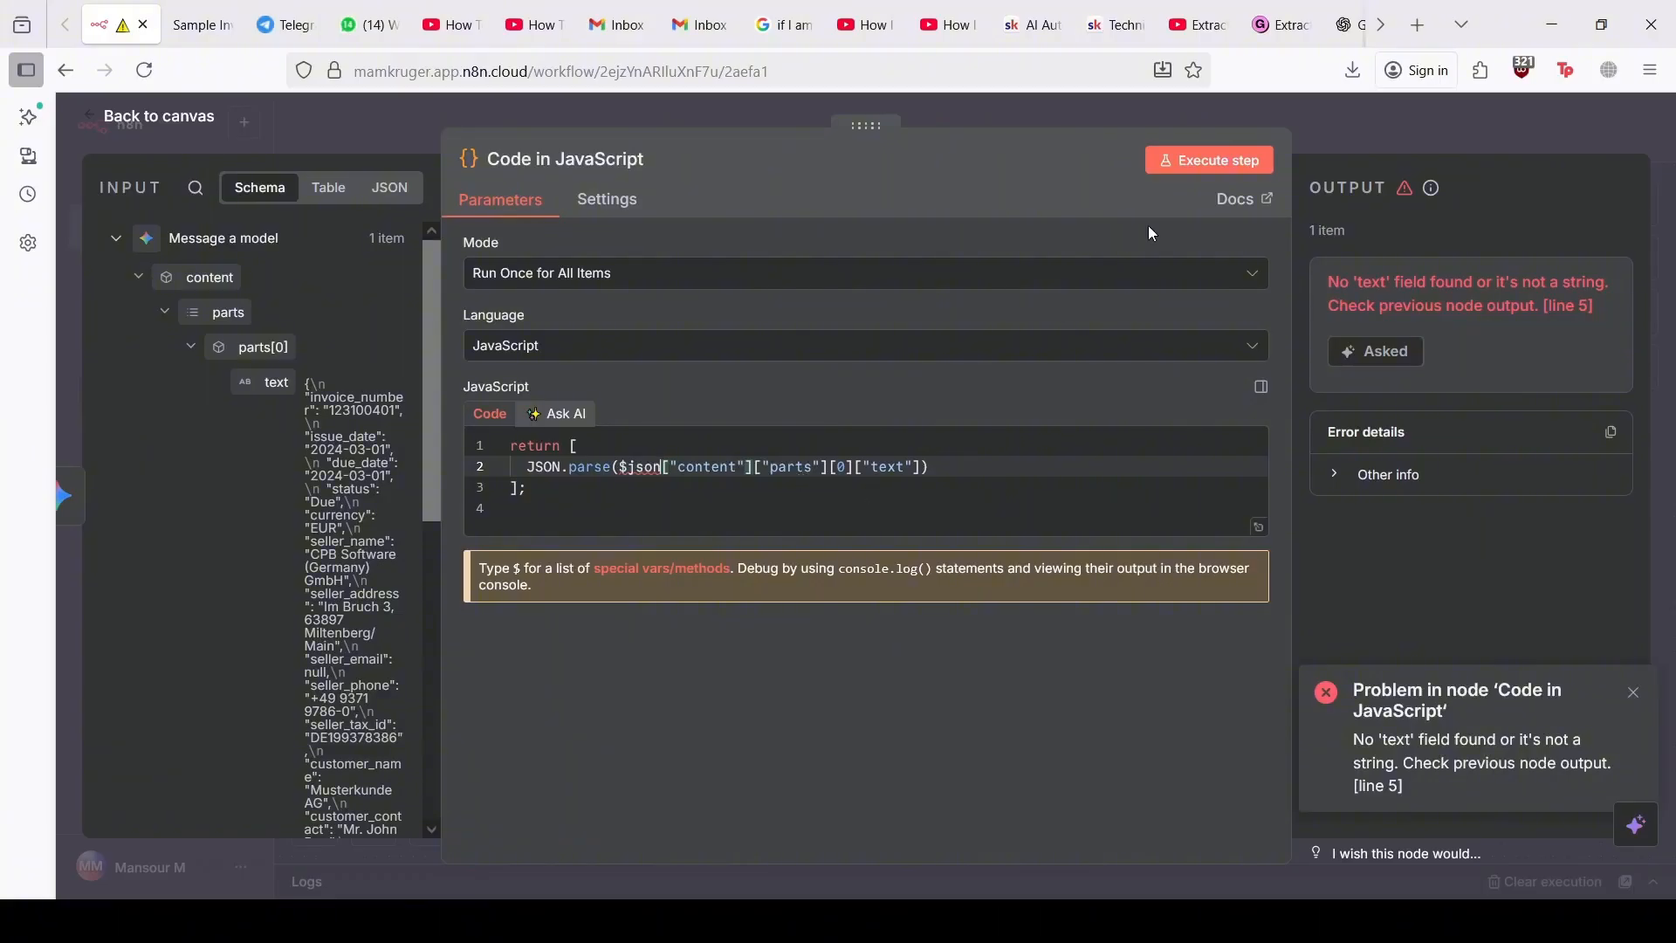
{"action": "left_click", "coordinate": [1222, 164]}
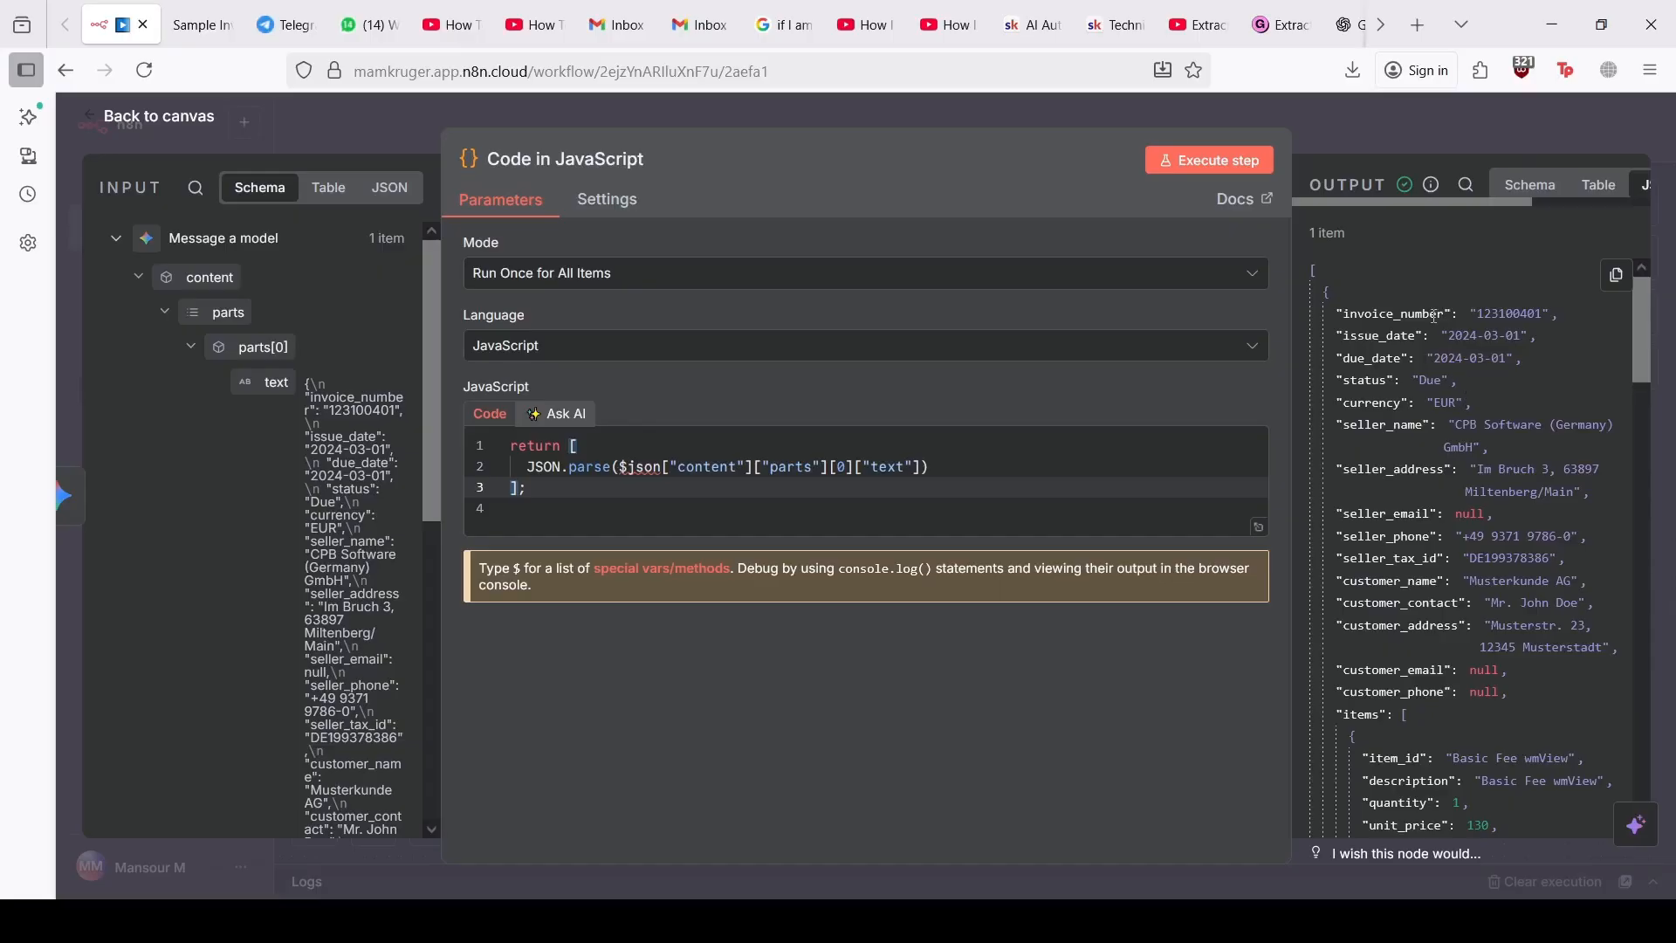
Step: Examine the parsed invoice fields and items list in the Code in JavaScript node's output, viewing the workflow canvas in between
{"action": "left_click_drag", "start_coordinate": [1342, 318], "coordinate": [1366, 382]}
{"action": "left_click", "coordinate": [1383, 343]}
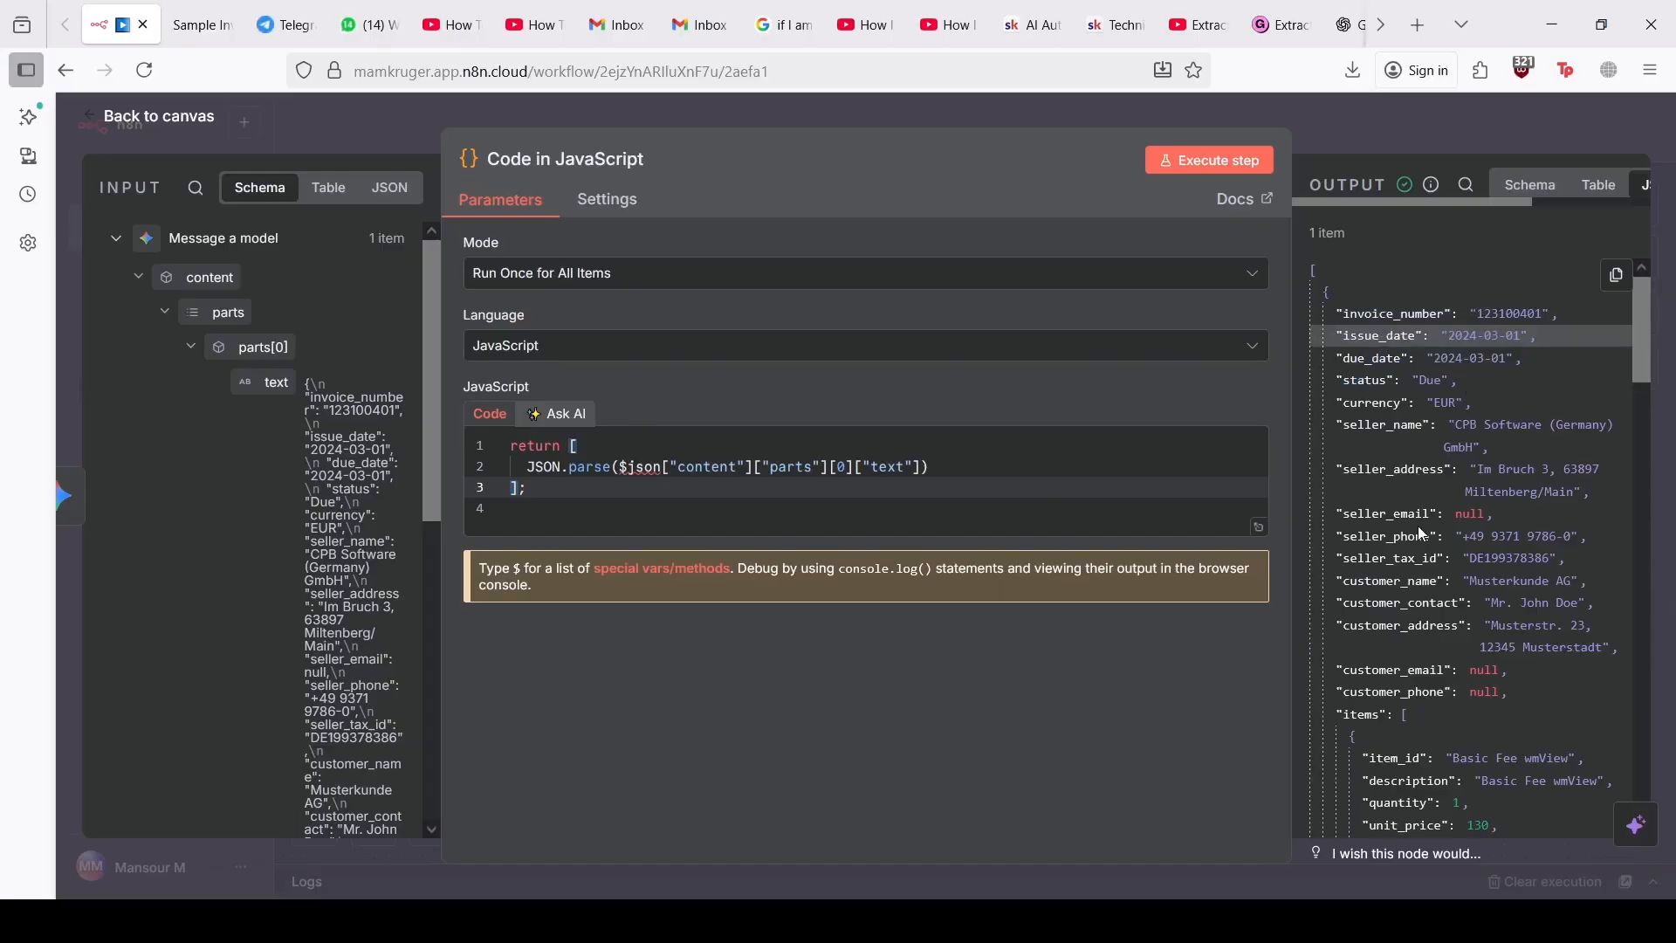
{"action": "left_click", "coordinate": [157, 122]}
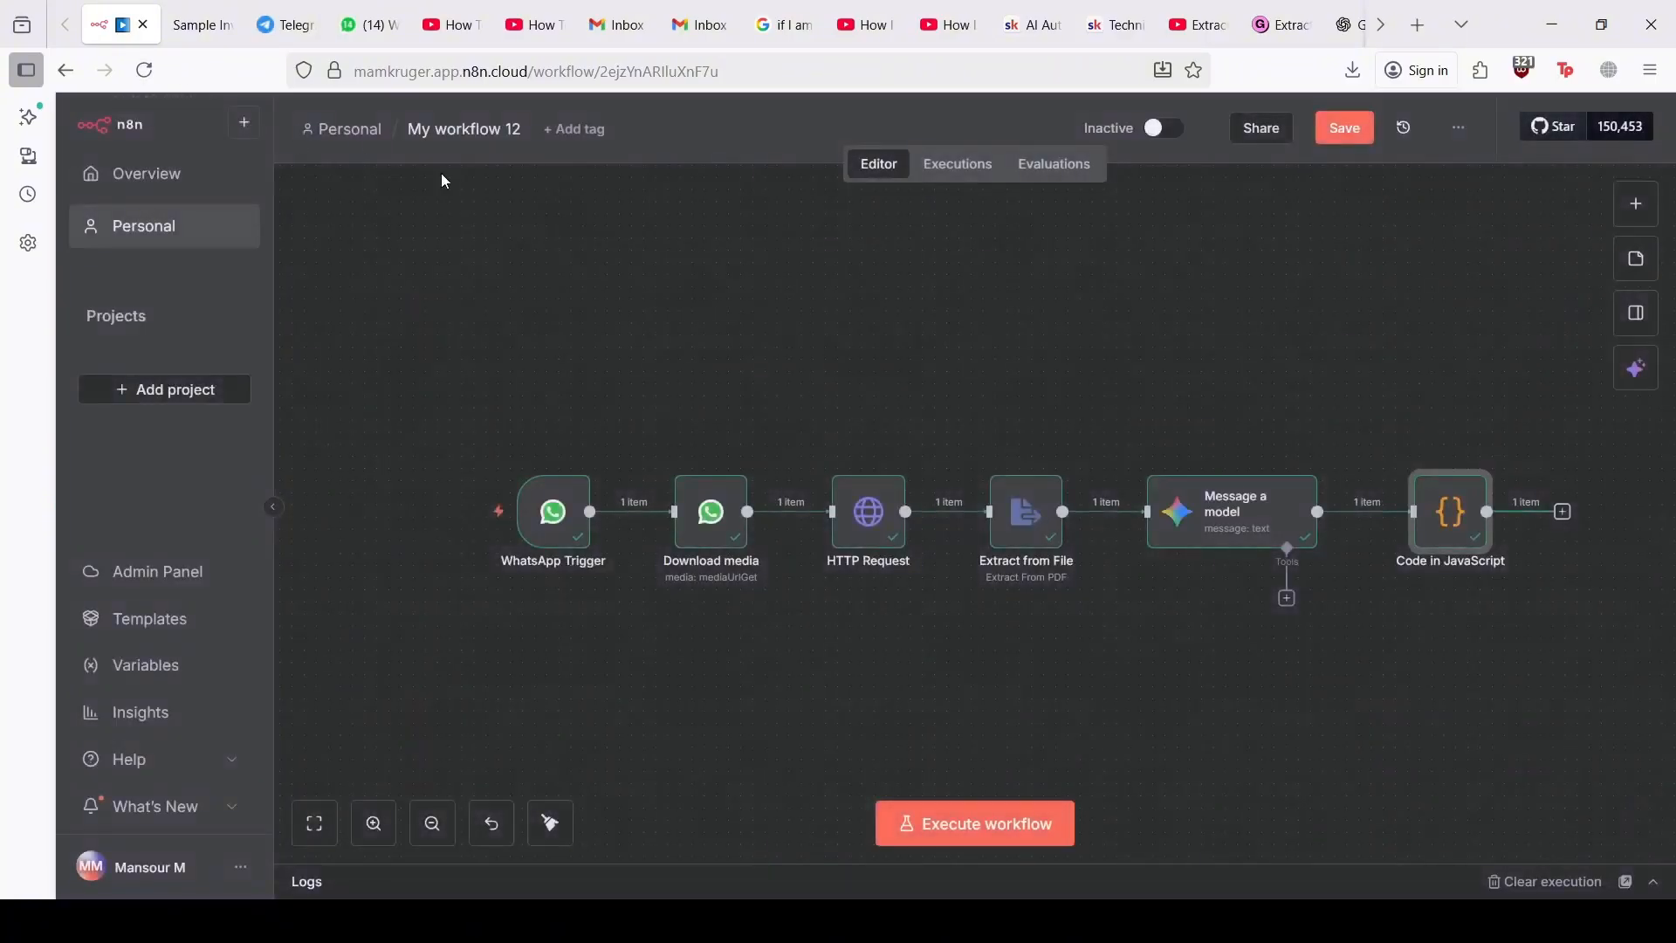
{"action": "scroll", "coordinate": [1067, 359], "scroll_direction": "right", "scroll_amount": 3}
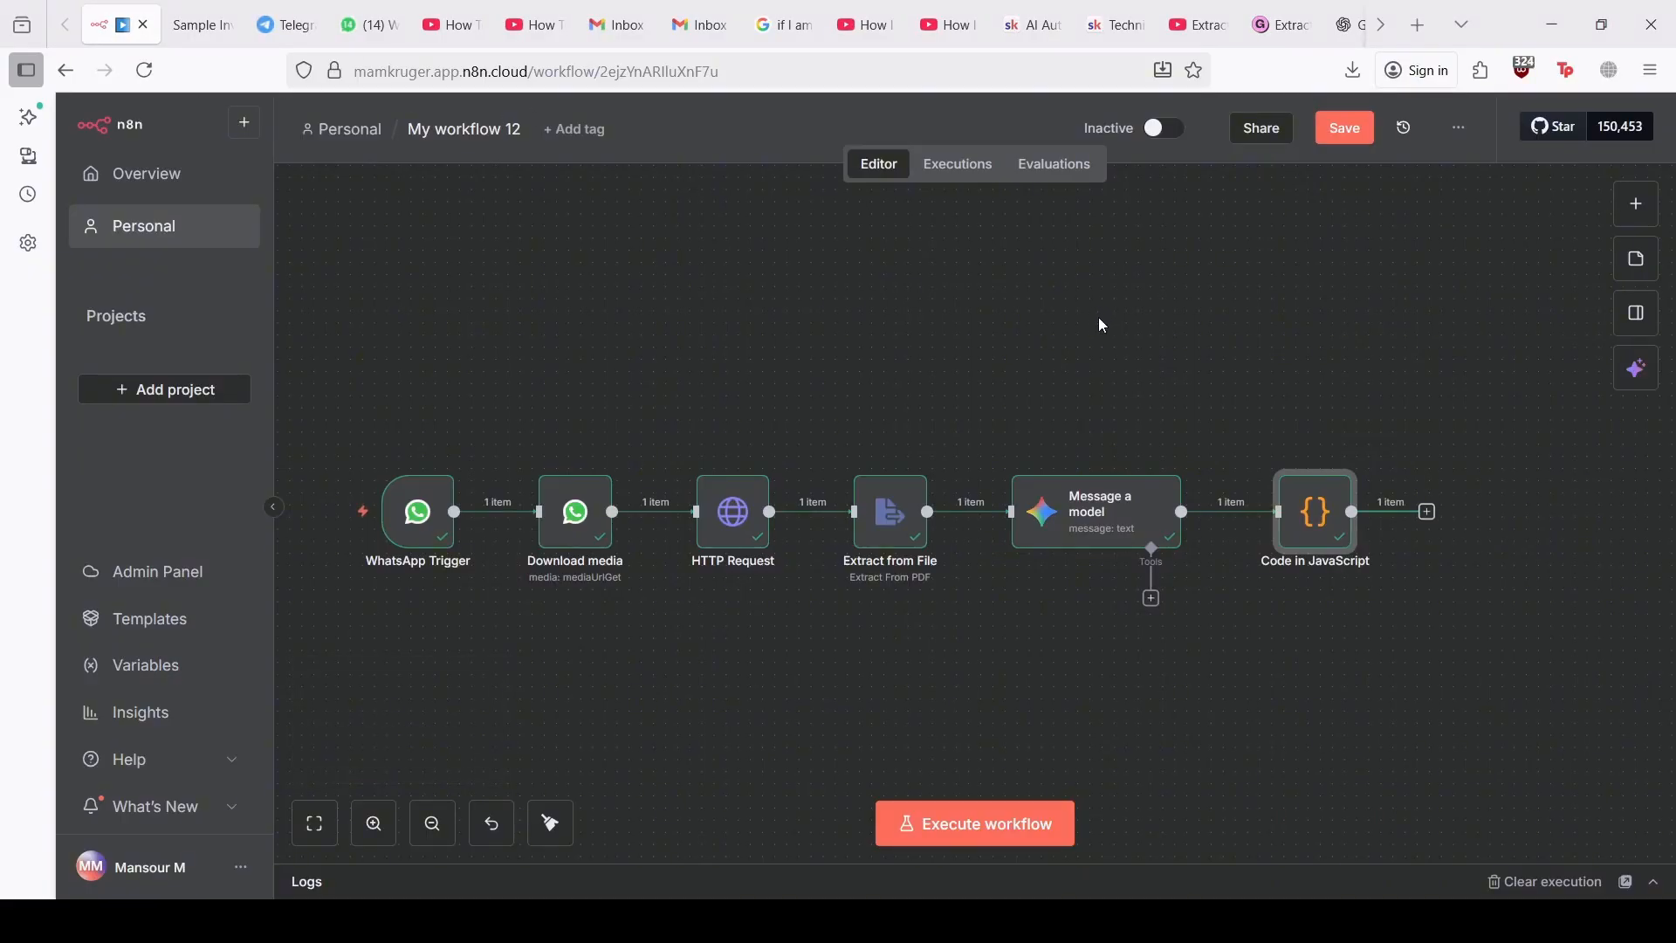
{"action": "scroll", "coordinate": [1440, 494], "scroll_direction": "right", "scroll_amount": 1}
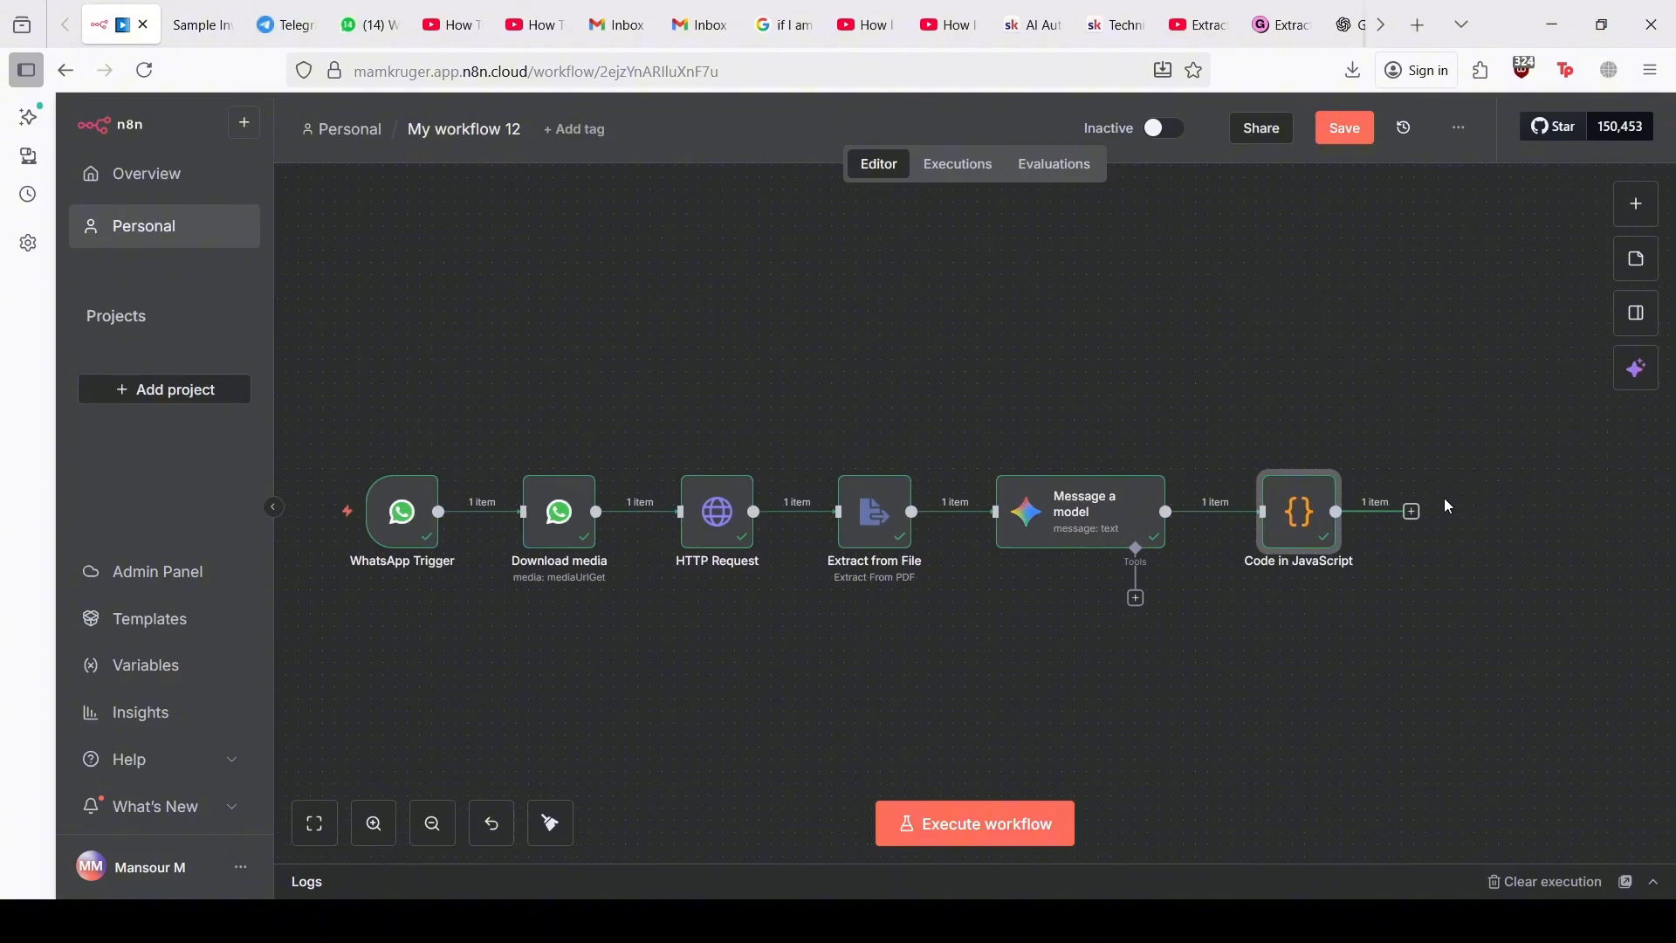
{"action": "double_click", "coordinate": [1269, 516]}
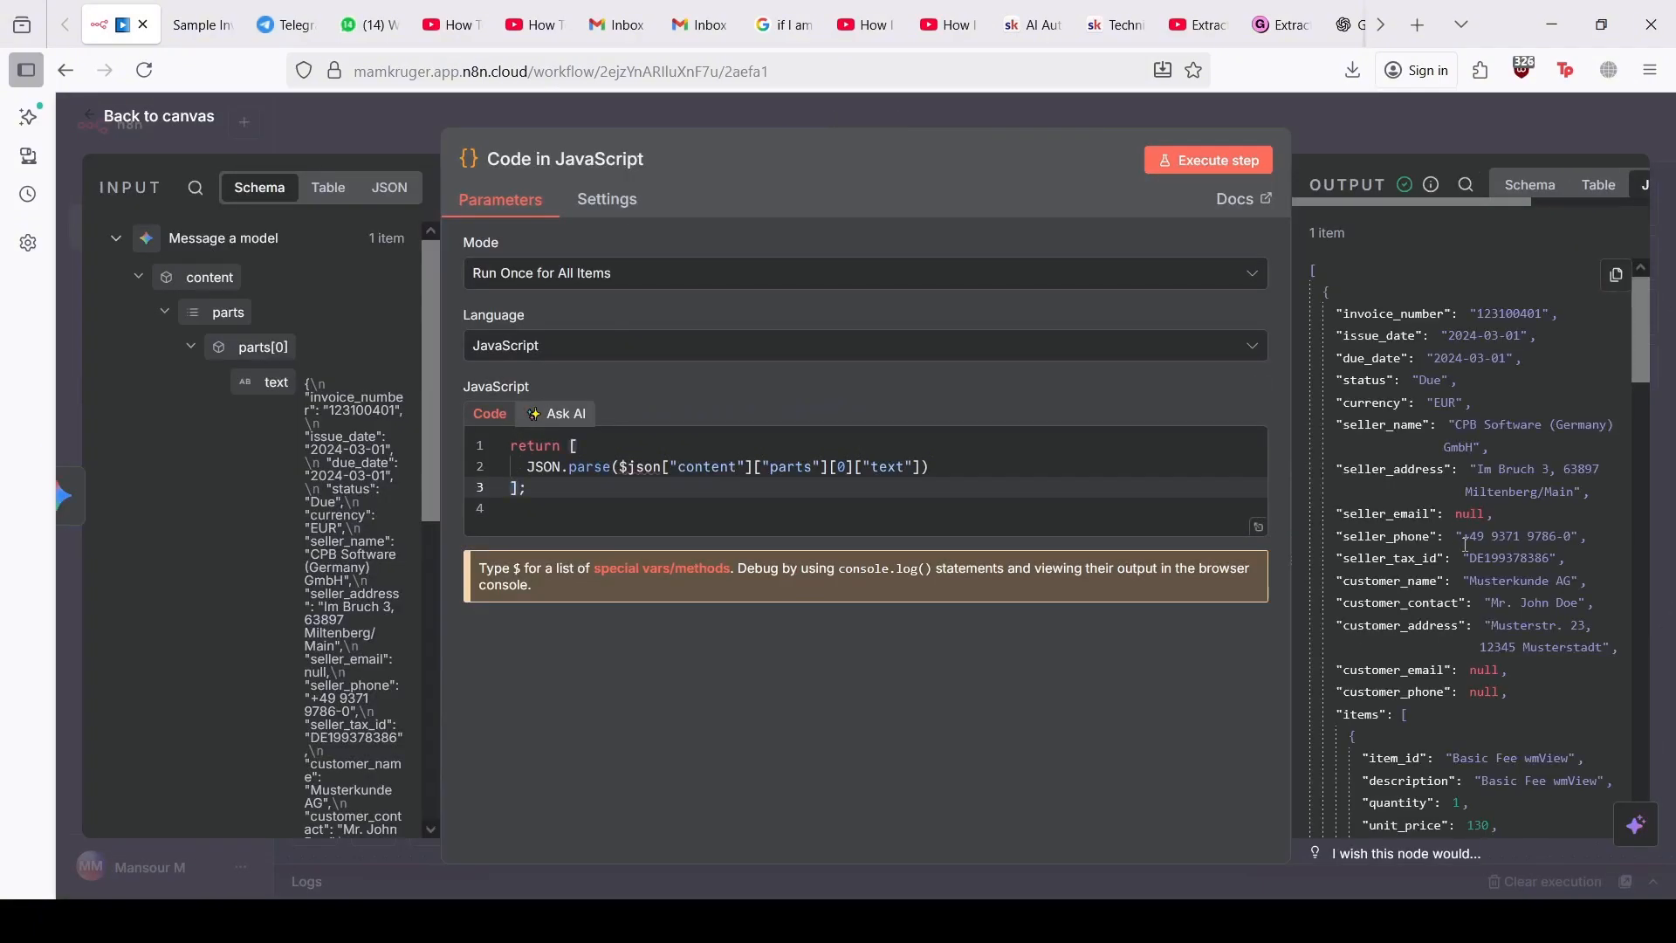
{"action": "scroll", "coordinate": [1463, 540], "scroll_direction": "down", "scroll_amount": 3}
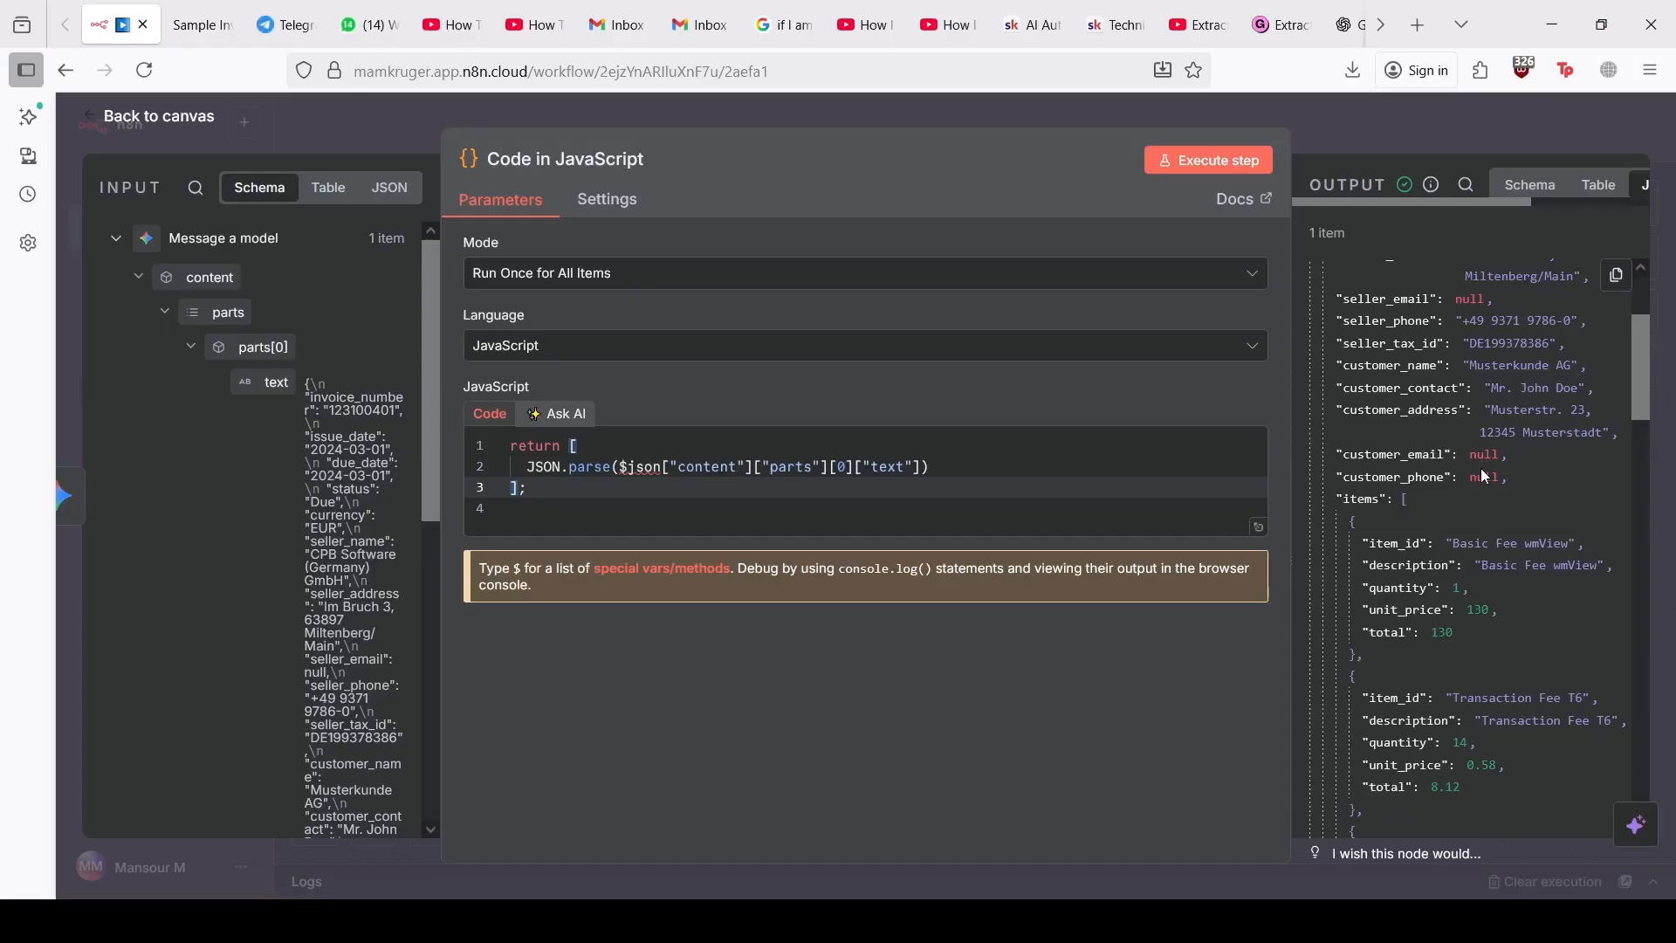
{"action": "scroll", "coordinate": [1474, 582], "scroll_direction": "down", "scroll_amount": 1}
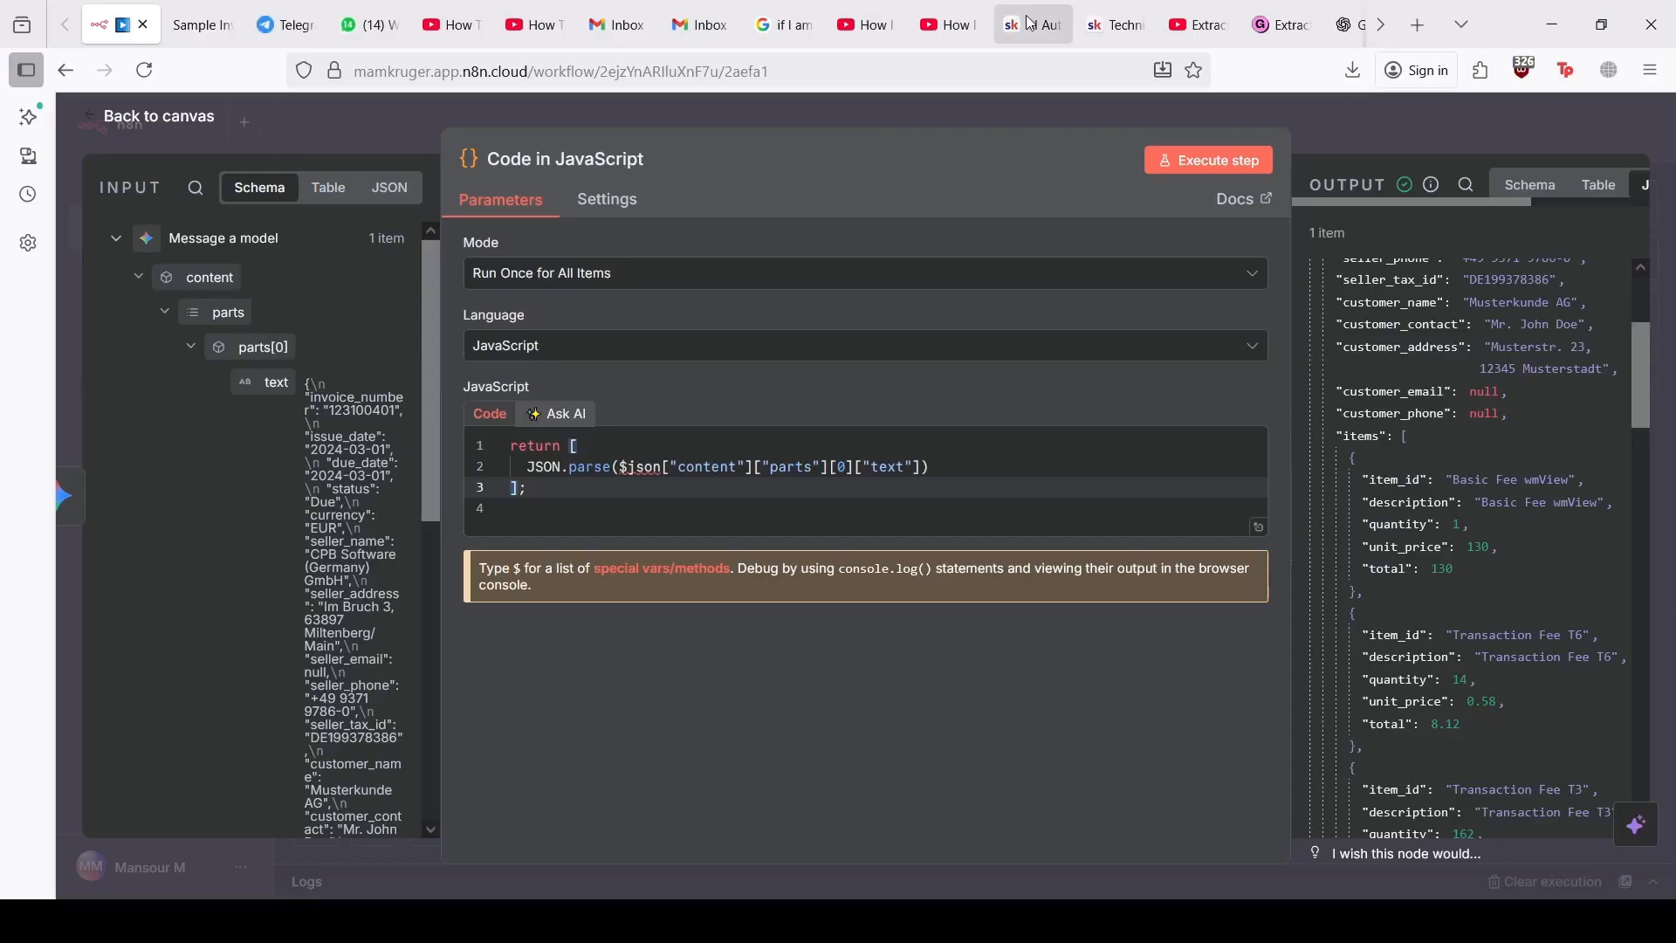
Step: Switch to the sample invoice PDF and examine the service description rows, amounts and quantities in its table
{"action": "left_click", "coordinate": [200, 25]}
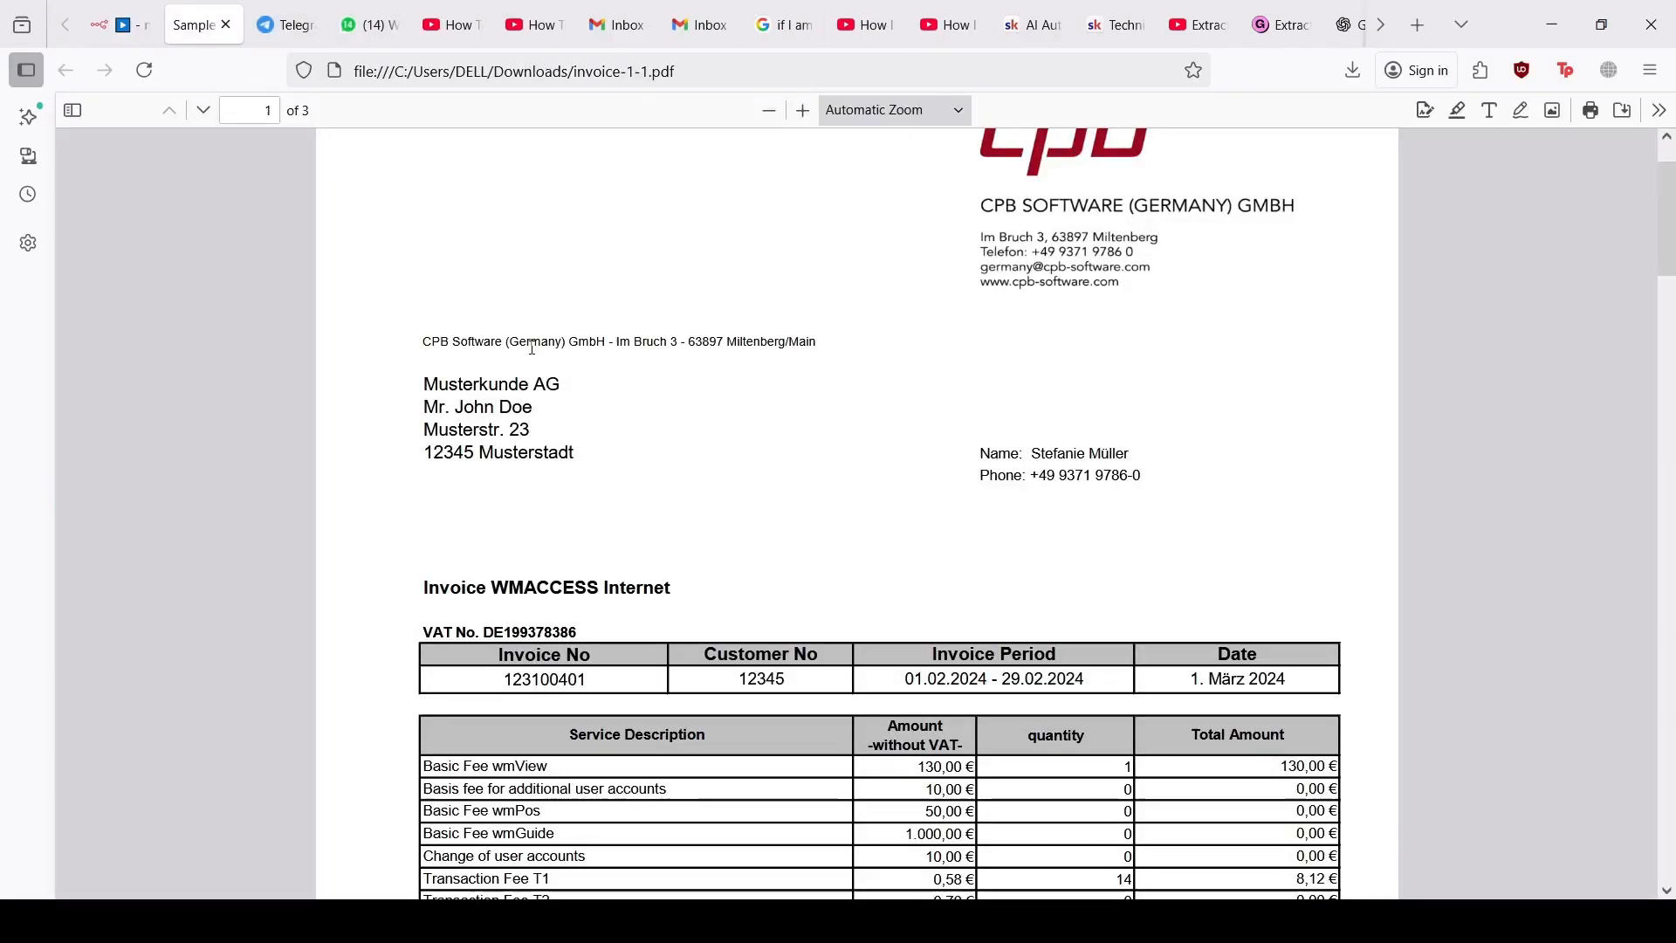
{"action": "scroll", "coordinate": [537, 418], "scroll_direction": "down", "scroll_amount": 3}
{"action": "scroll", "coordinate": [536, 417], "scroll_direction": "down", "scroll_amount": 3}
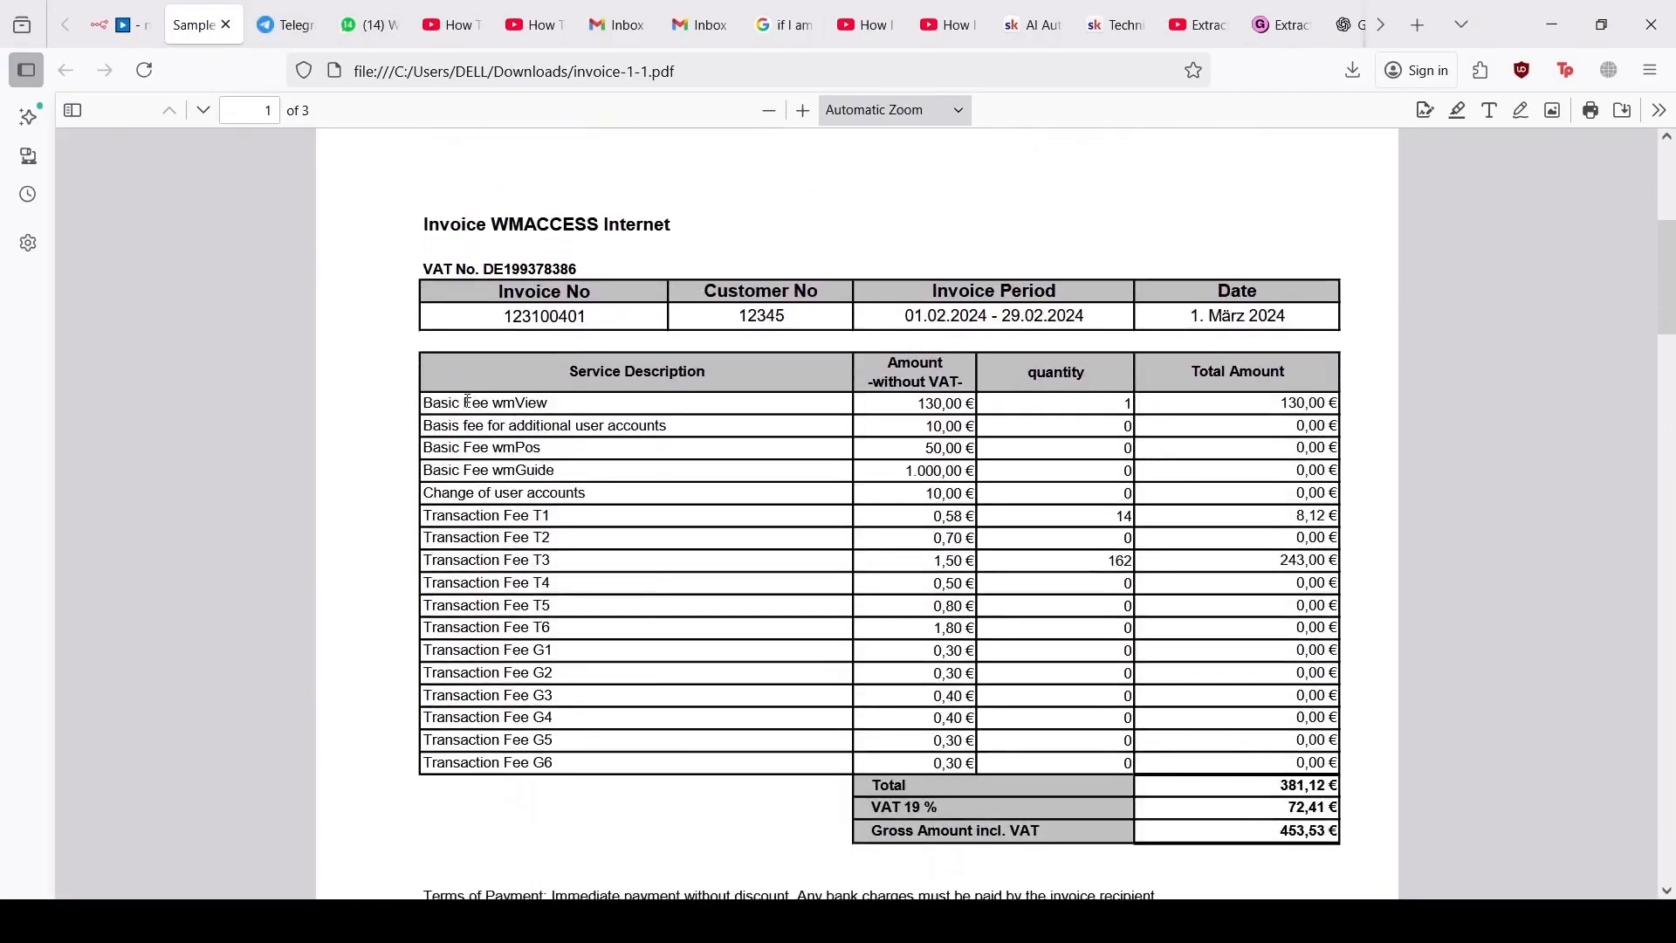
{"action": "left_click_drag", "start_coordinate": [422, 403], "coordinate": [534, 490]}
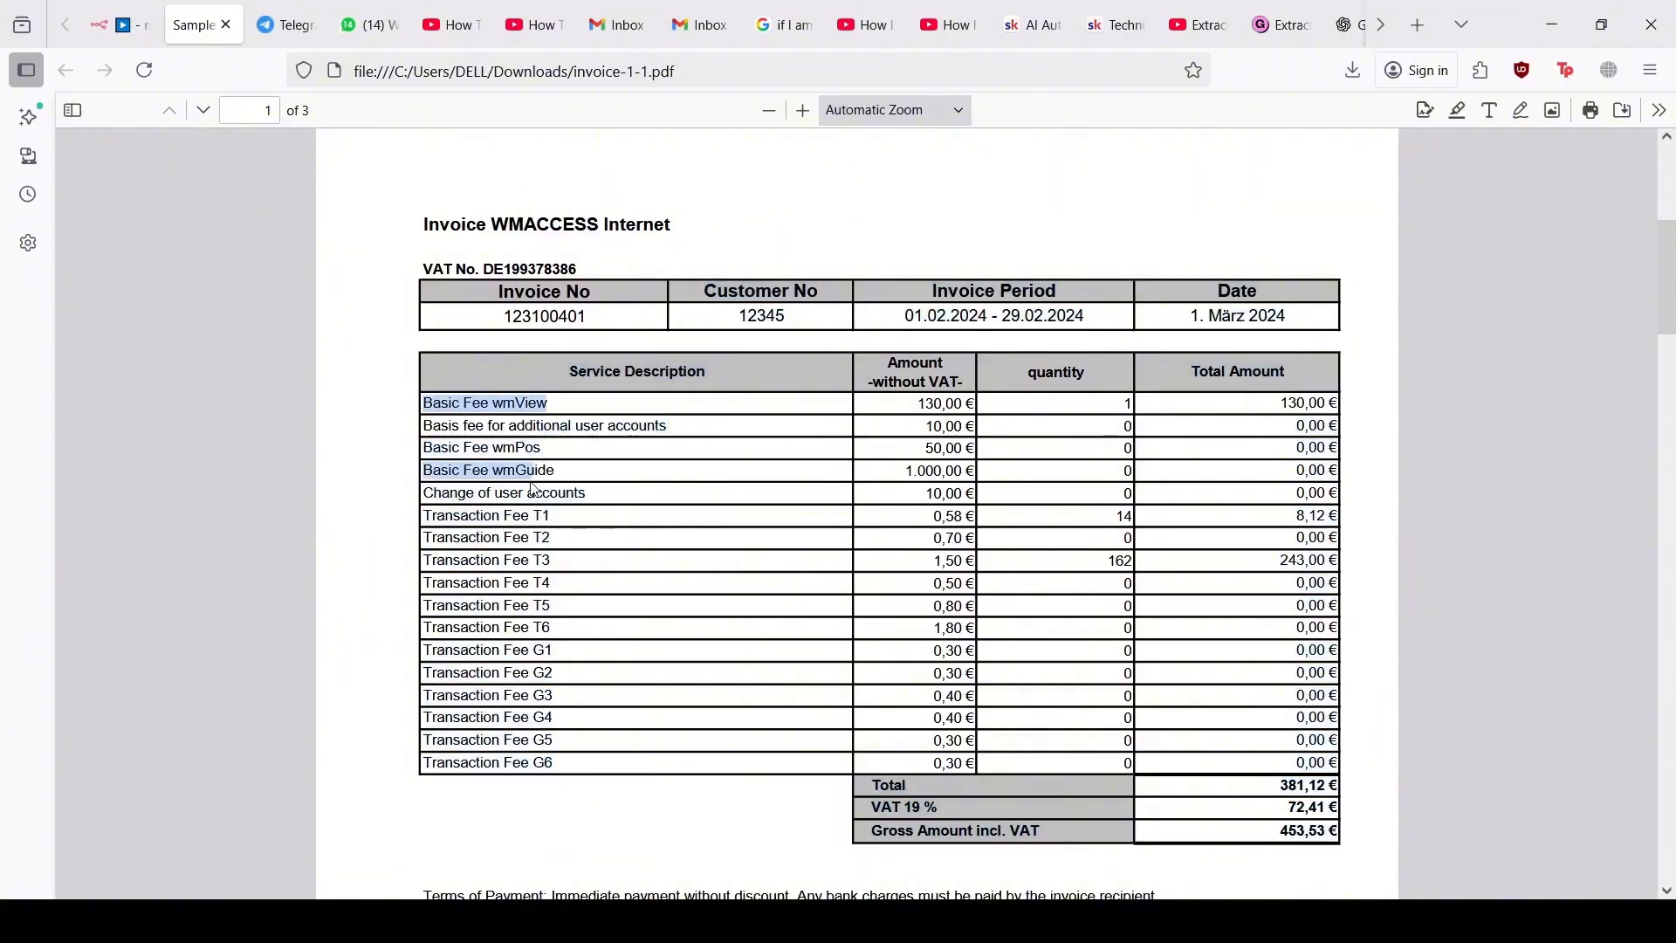
{"action": "left_click", "coordinate": [534, 491]}
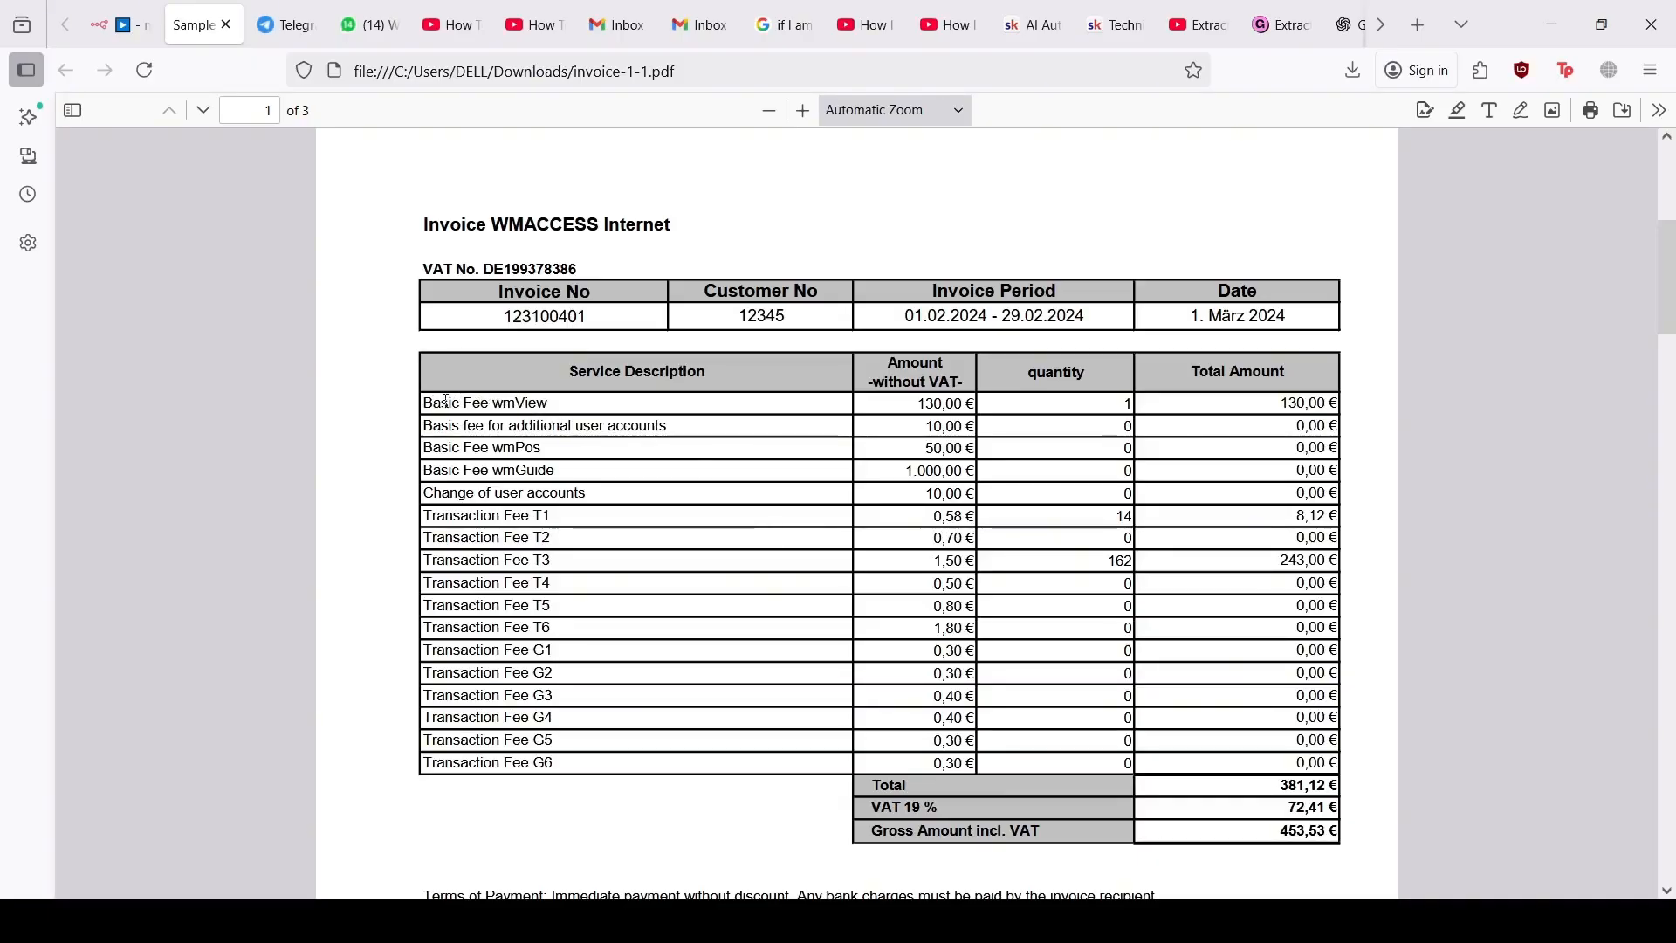
{"action": "left_click_drag", "start_coordinate": [430, 403], "coordinate": [515, 404]}
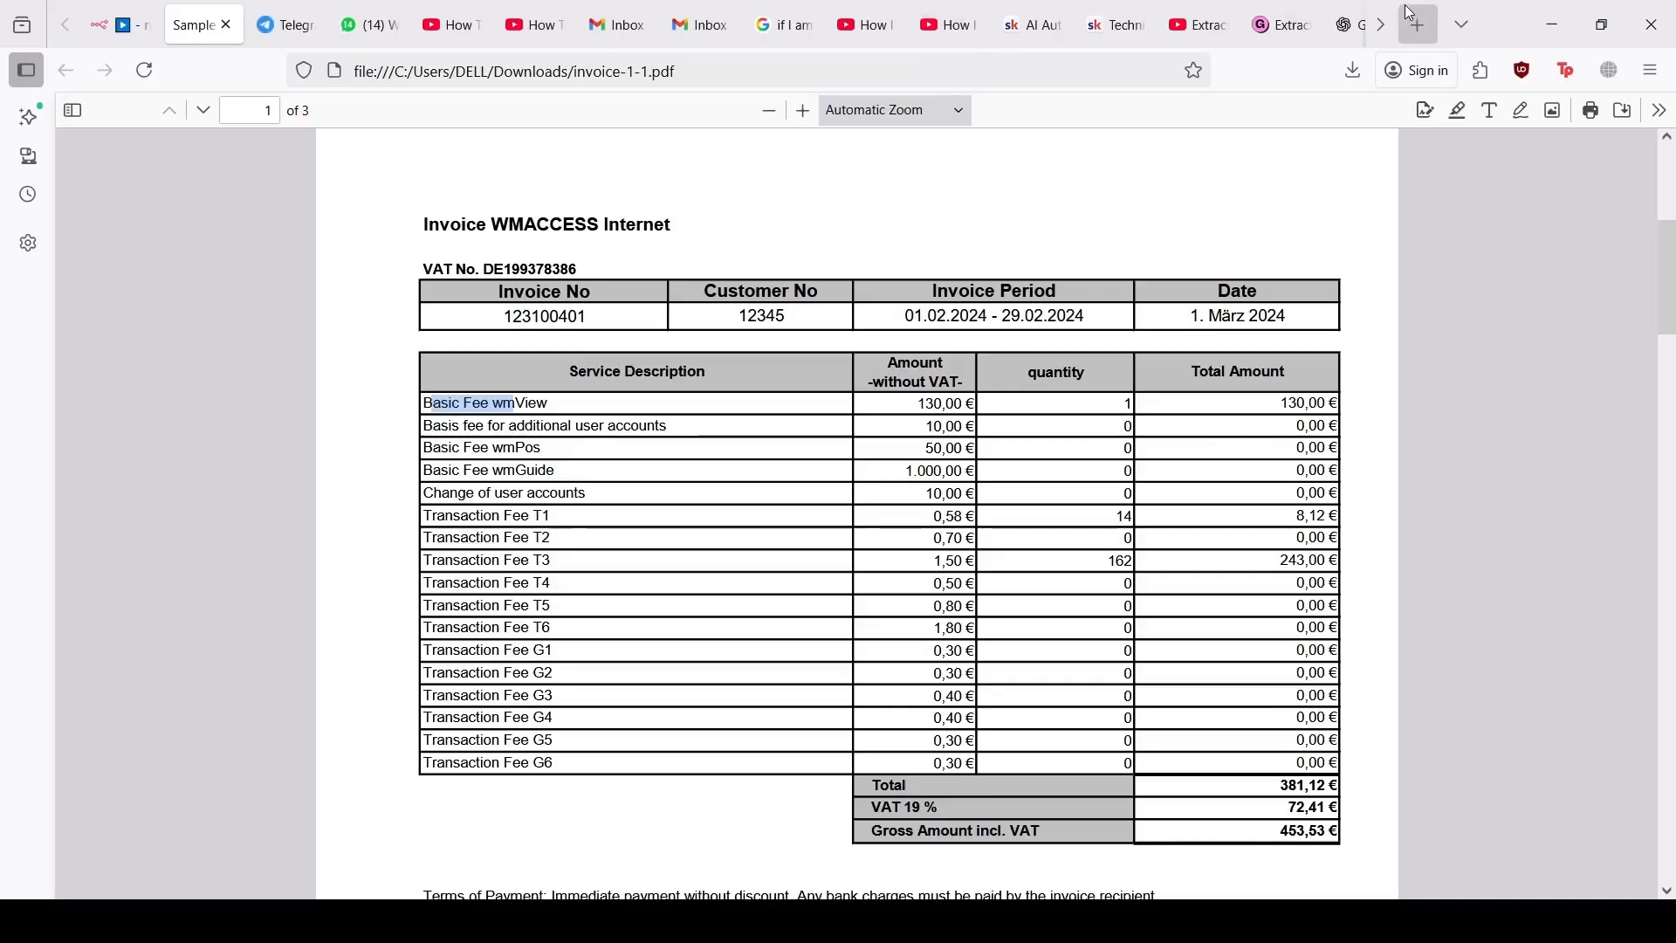
{"action": "left_click", "coordinate": [1380, 21]}
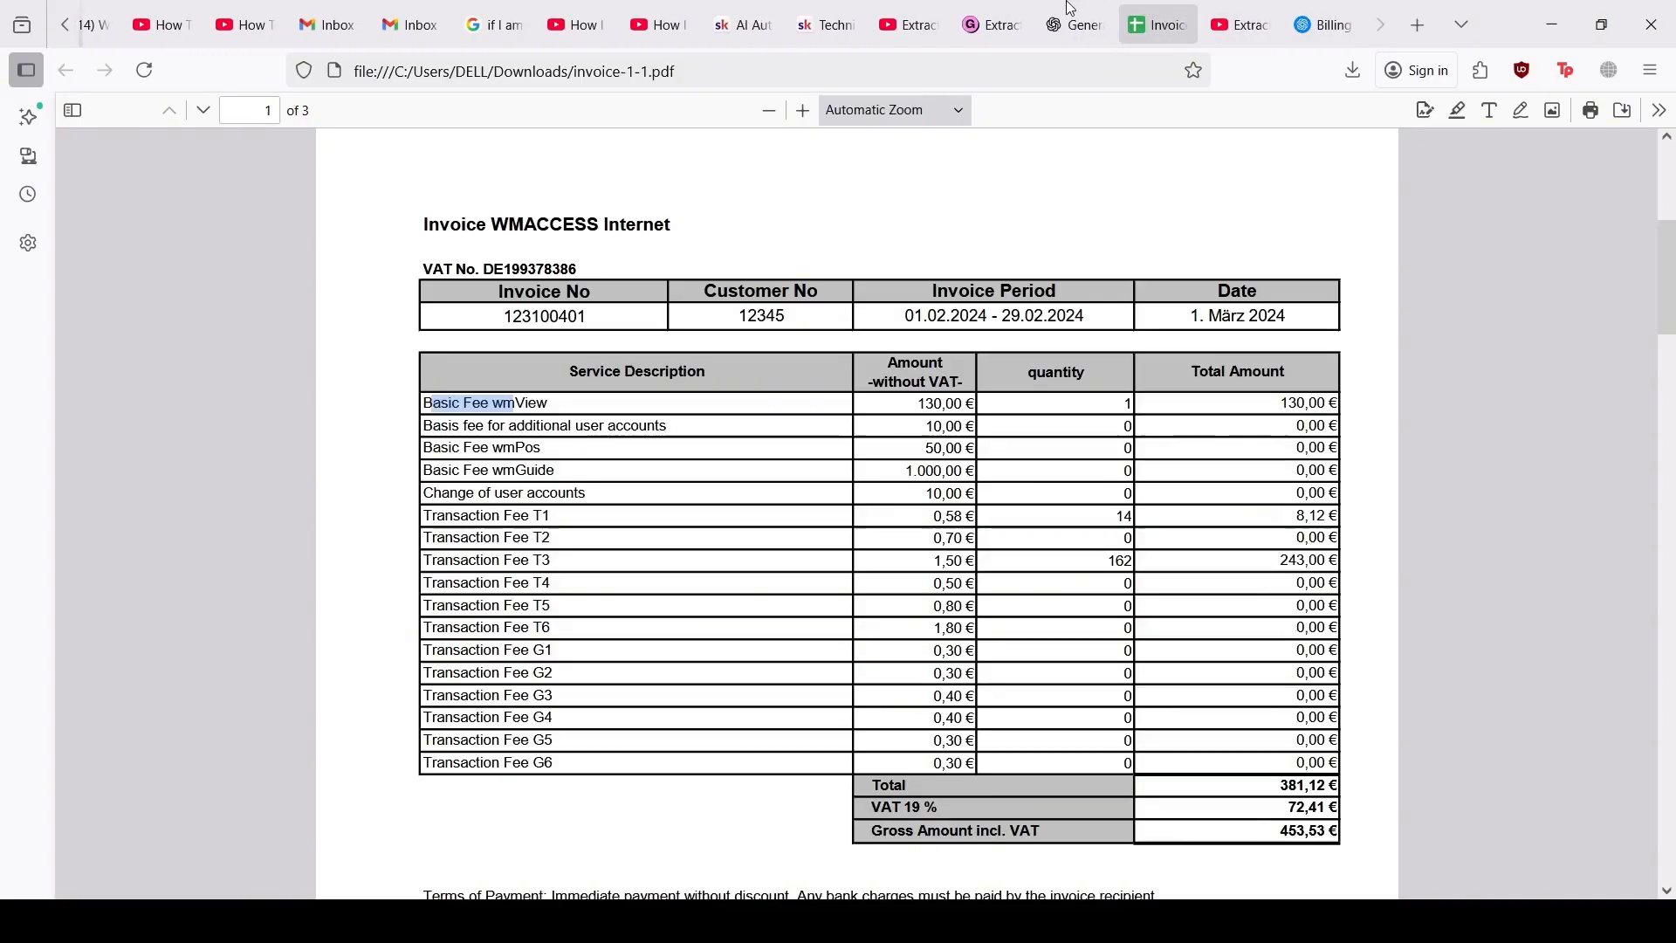
{"action": "scroll", "coordinate": [101, 41], "scroll_direction": "up", "scroll_amount": 4}
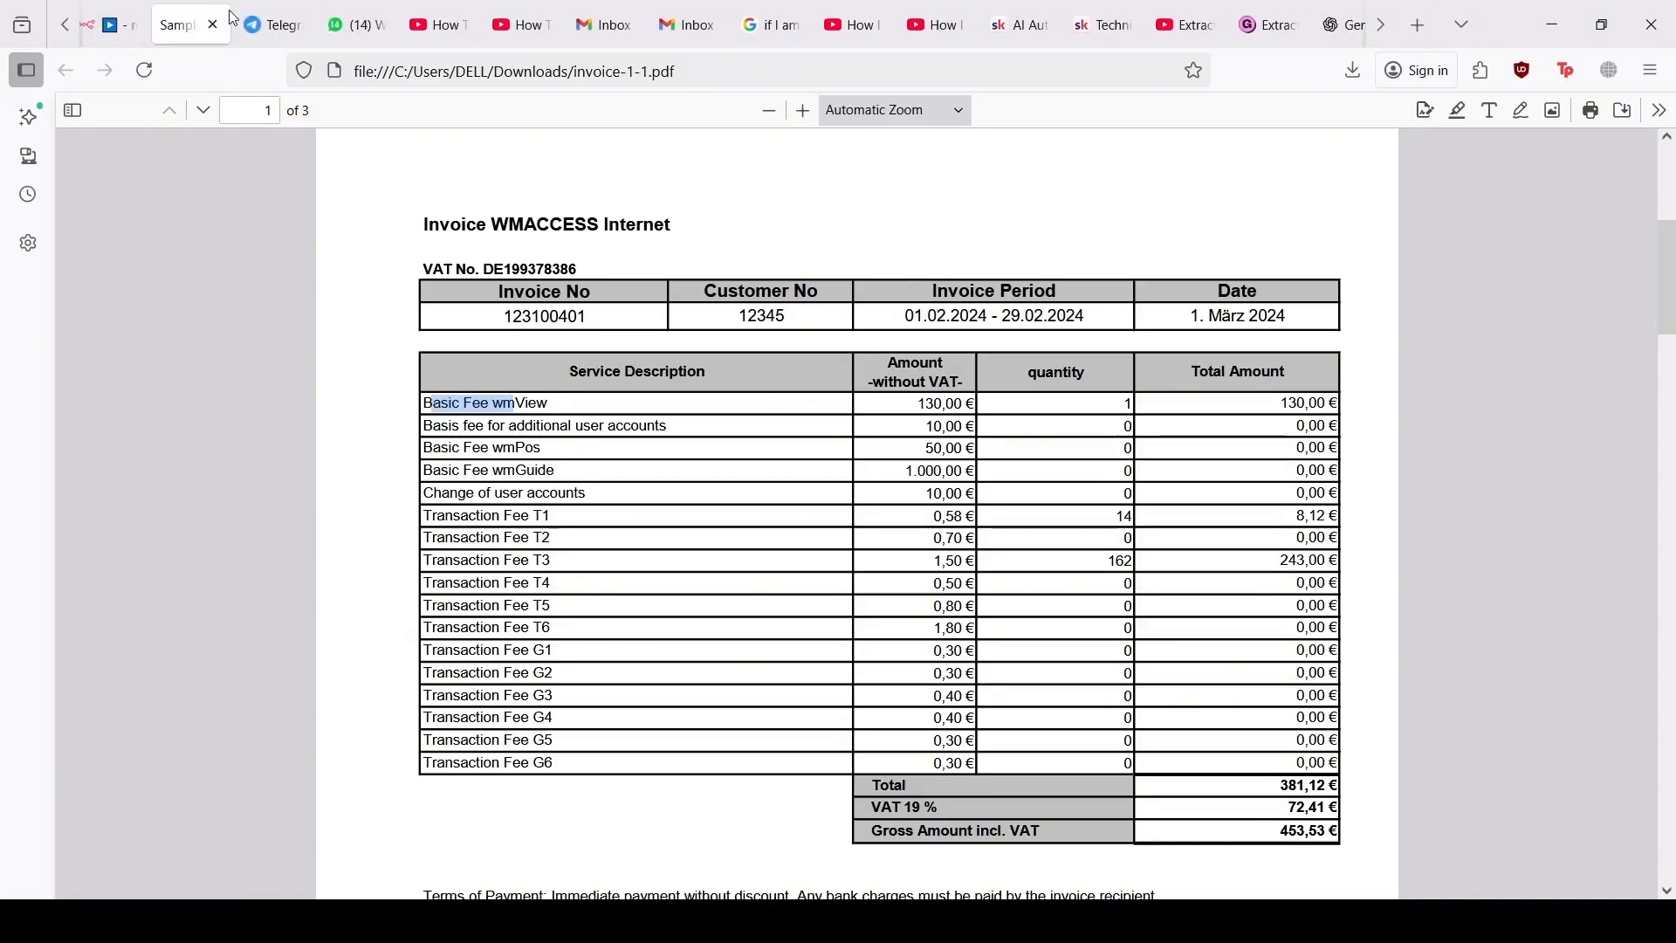
Step: Return to n8n and examine the item_id entries of the separate invoice items in the Code node's output
{"action": "left_click", "coordinate": [132, 8]}
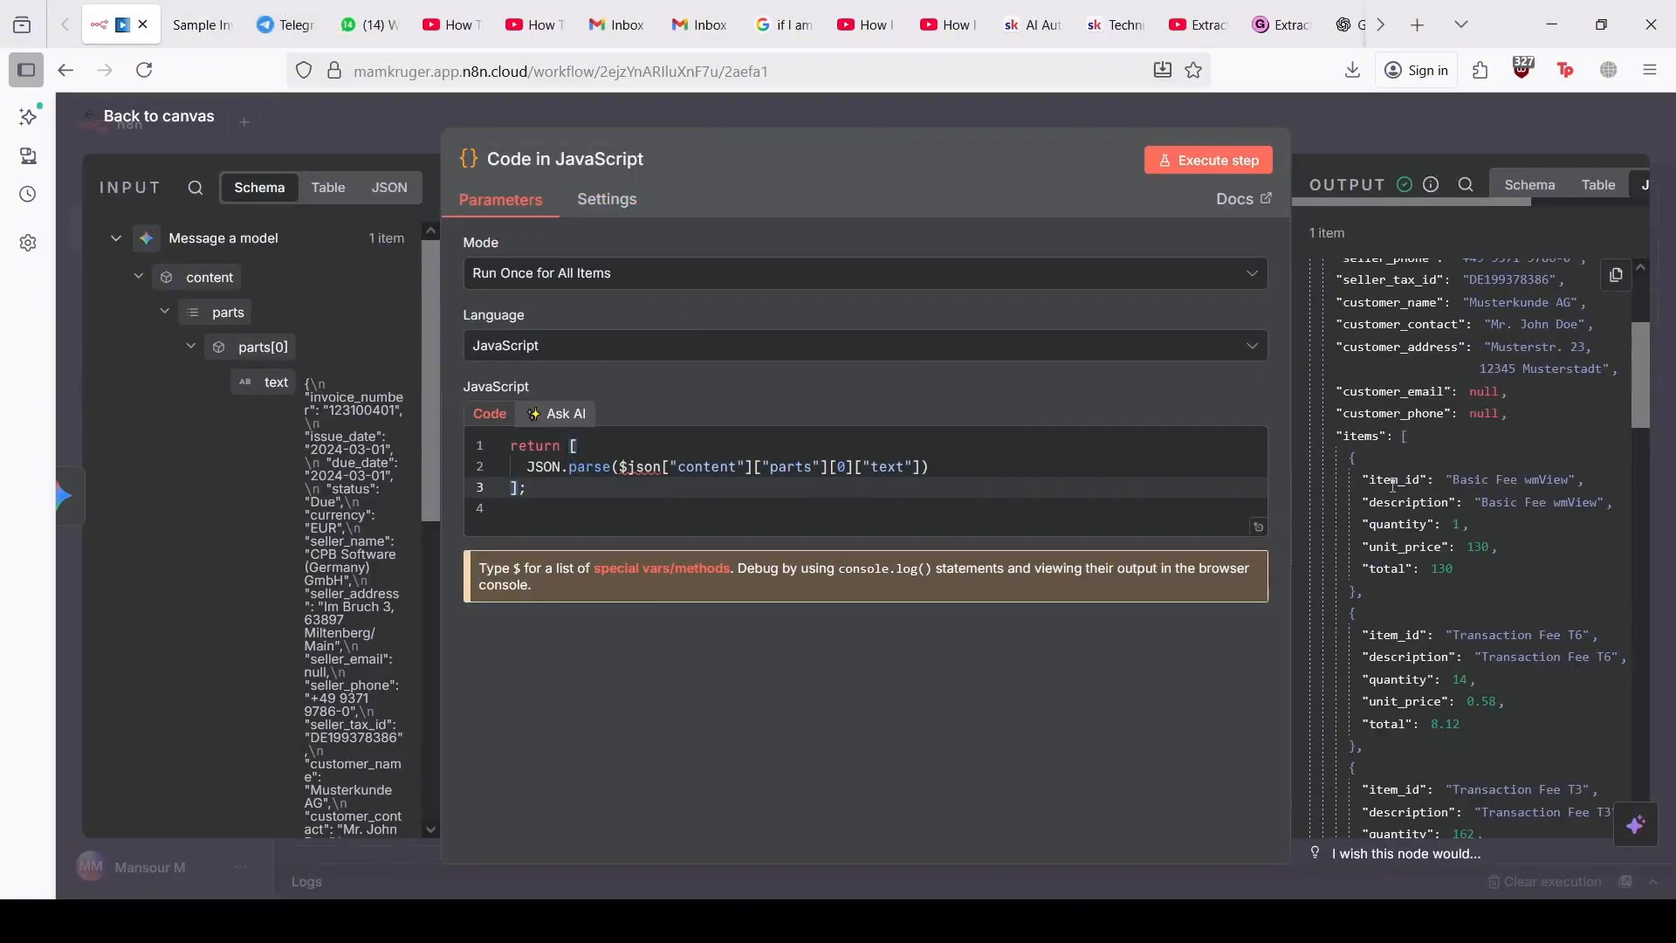
{"action": "left_click_drag", "start_coordinate": [1393, 481], "coordinate": [1412, 481]}
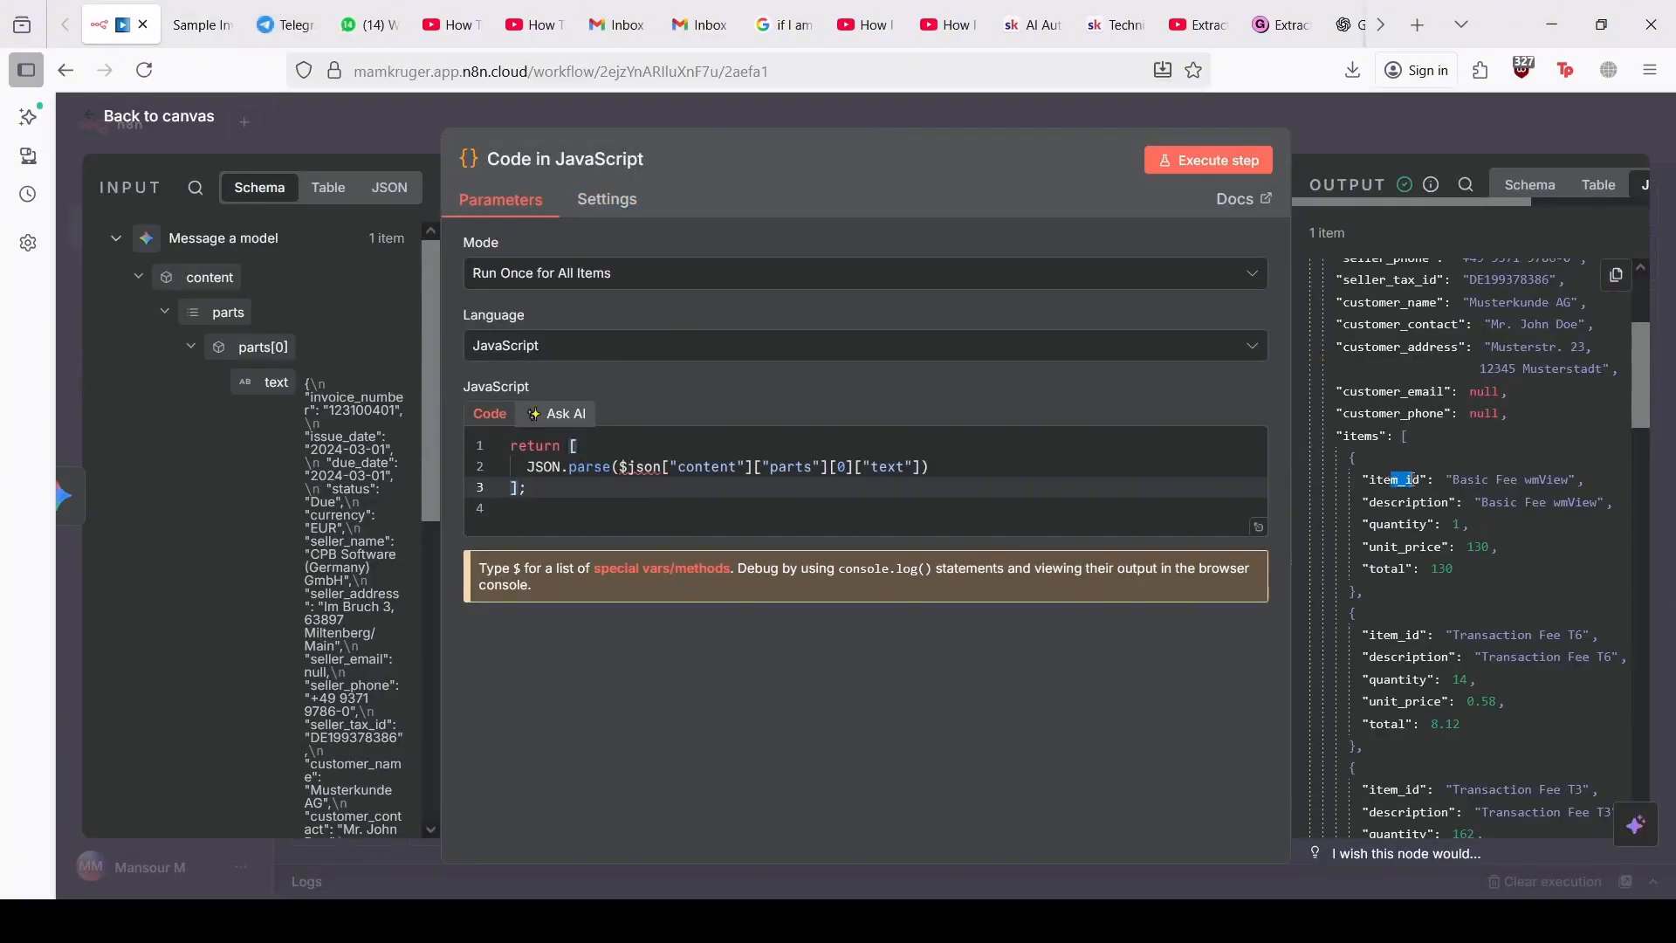
{"action": "left_click", "coordinate": [1402, 637]}
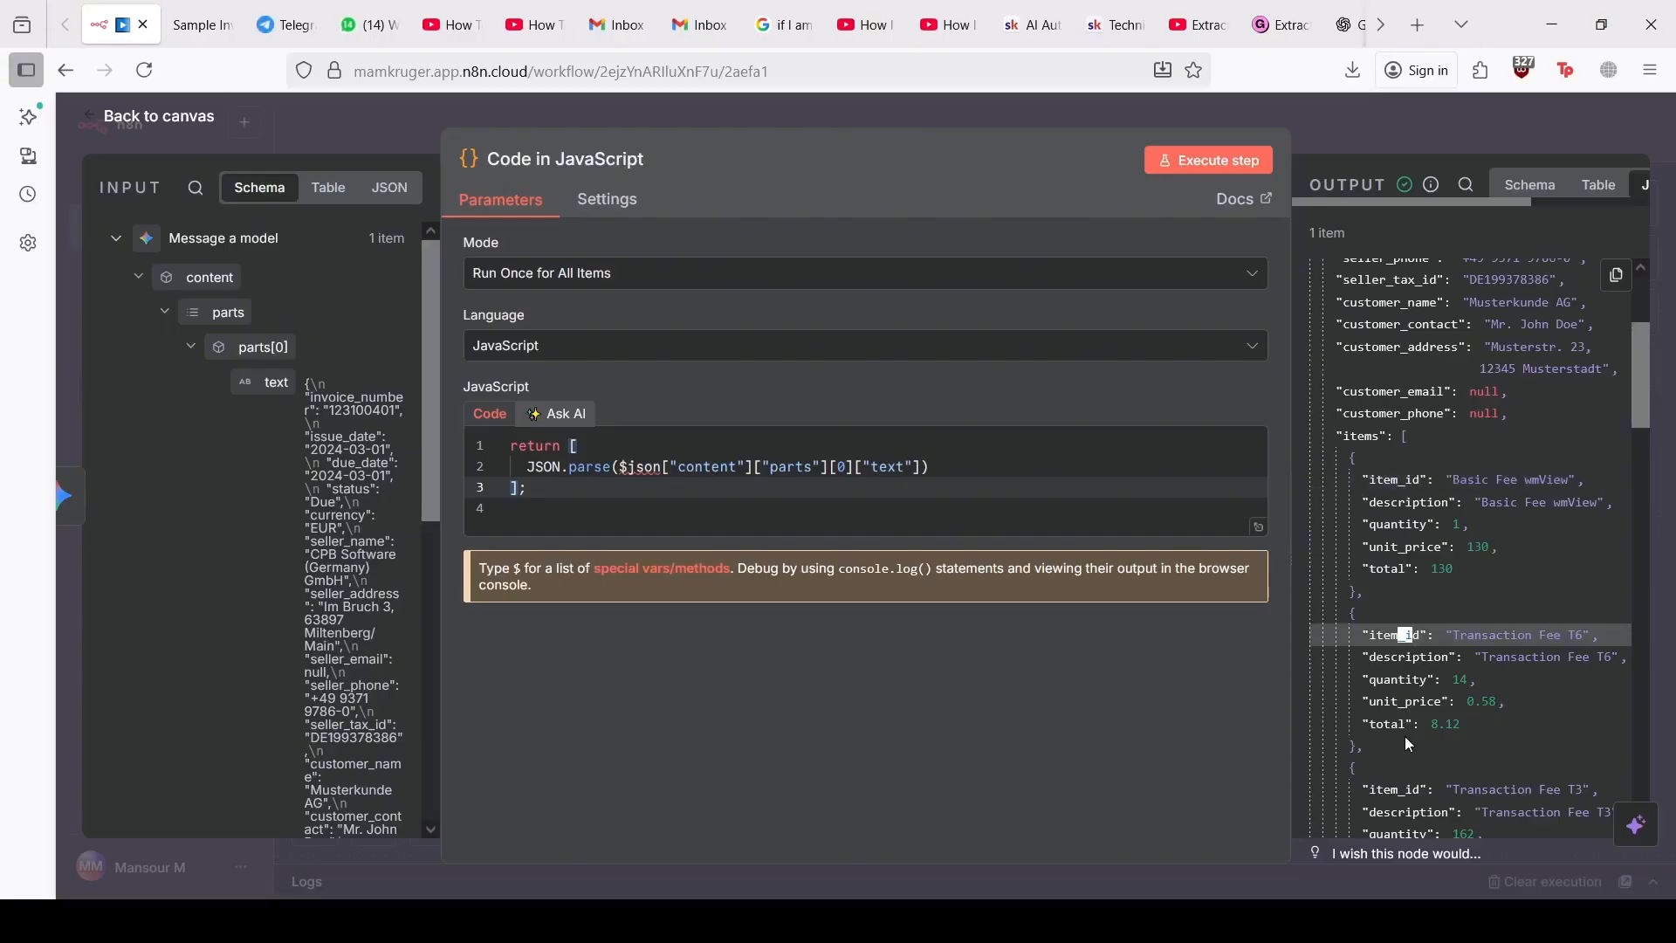
{"action": "left_click", "coordinate": [1411, 789]}
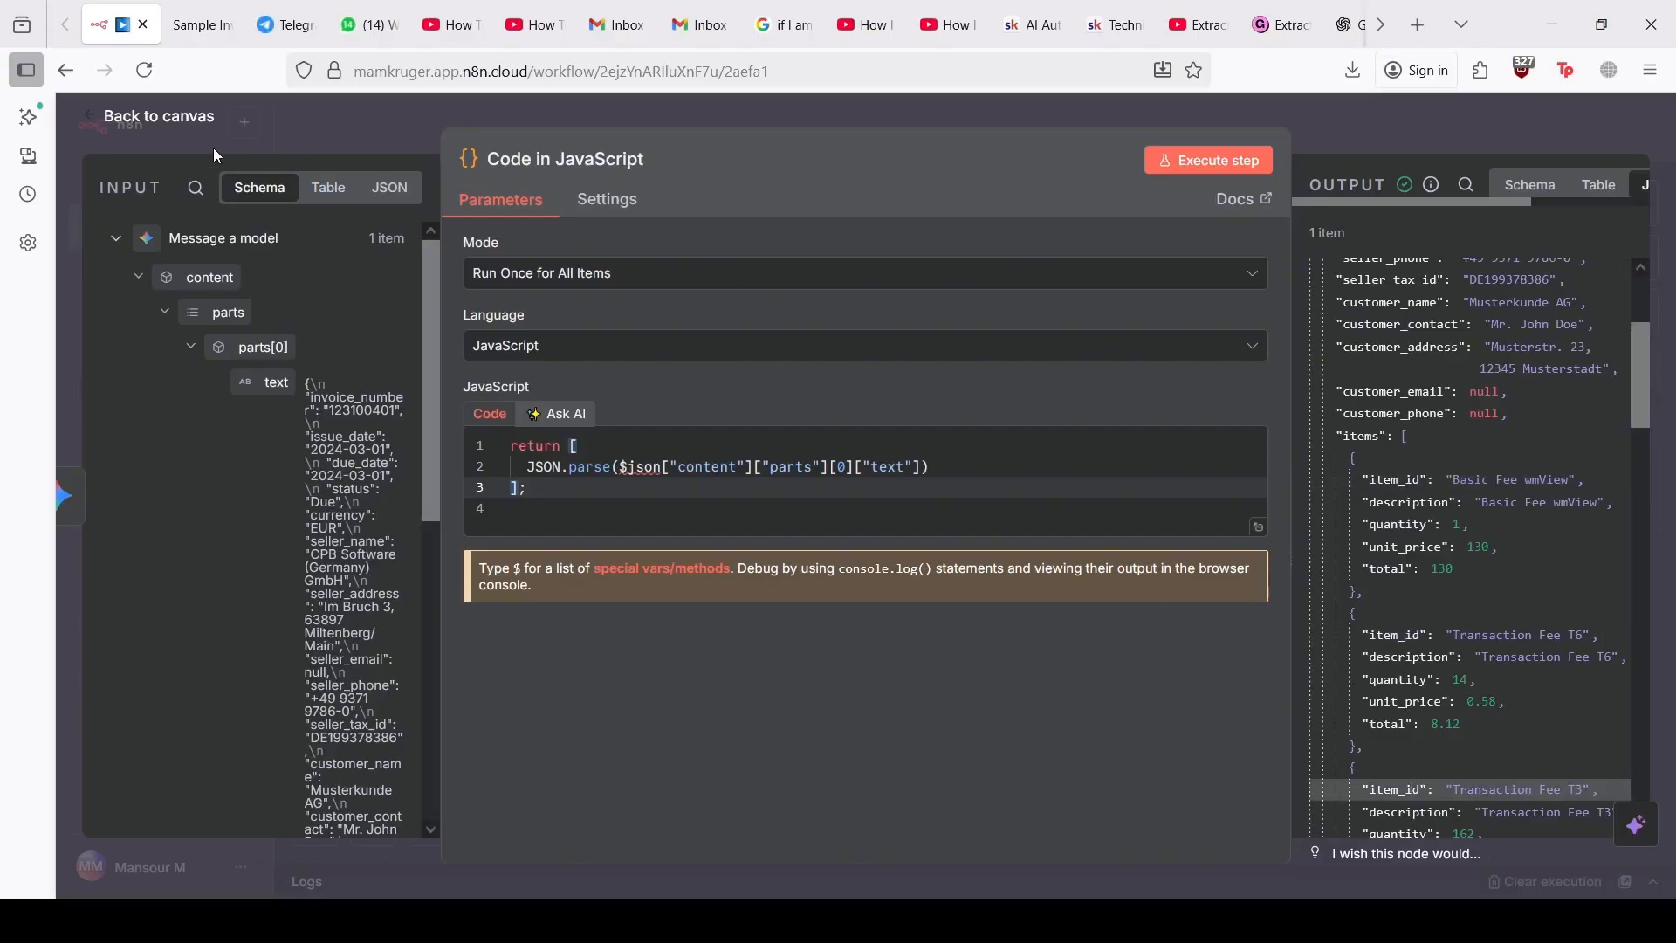
Step: Return to the canvas and add a Split Out node after the Code in JavaScript node
{"action": "left_click", "coordinate": [172, 127]}
{"action": "left_click", "coordinate": [1379, 513]}
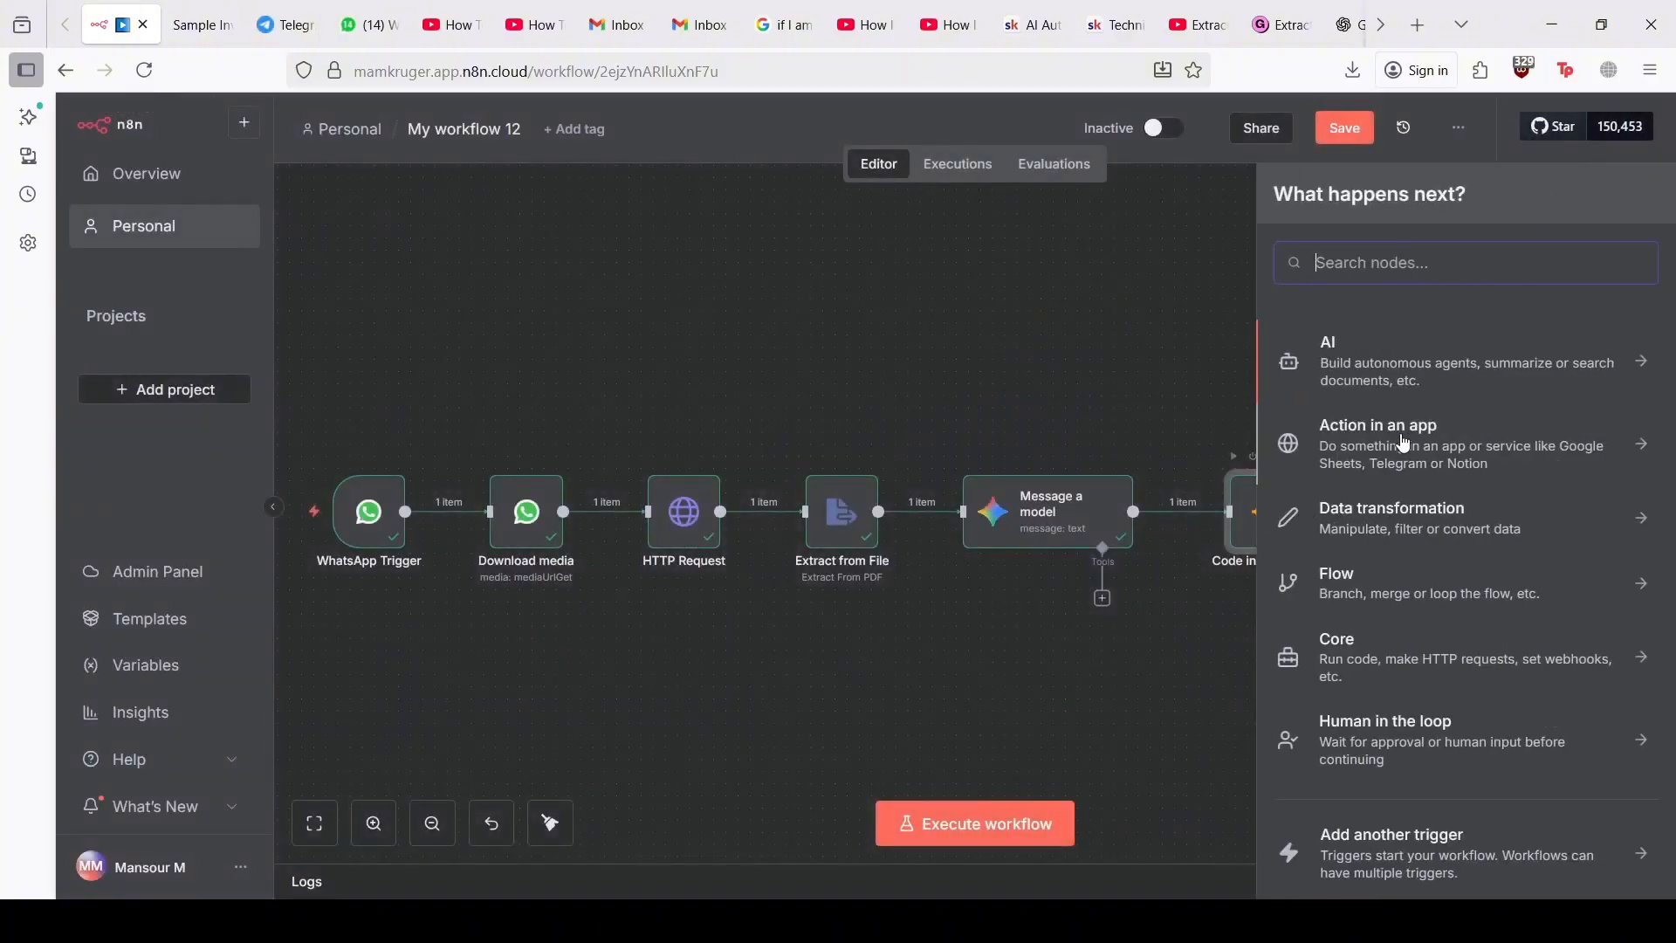
{"action": "type", "text": "spli"}
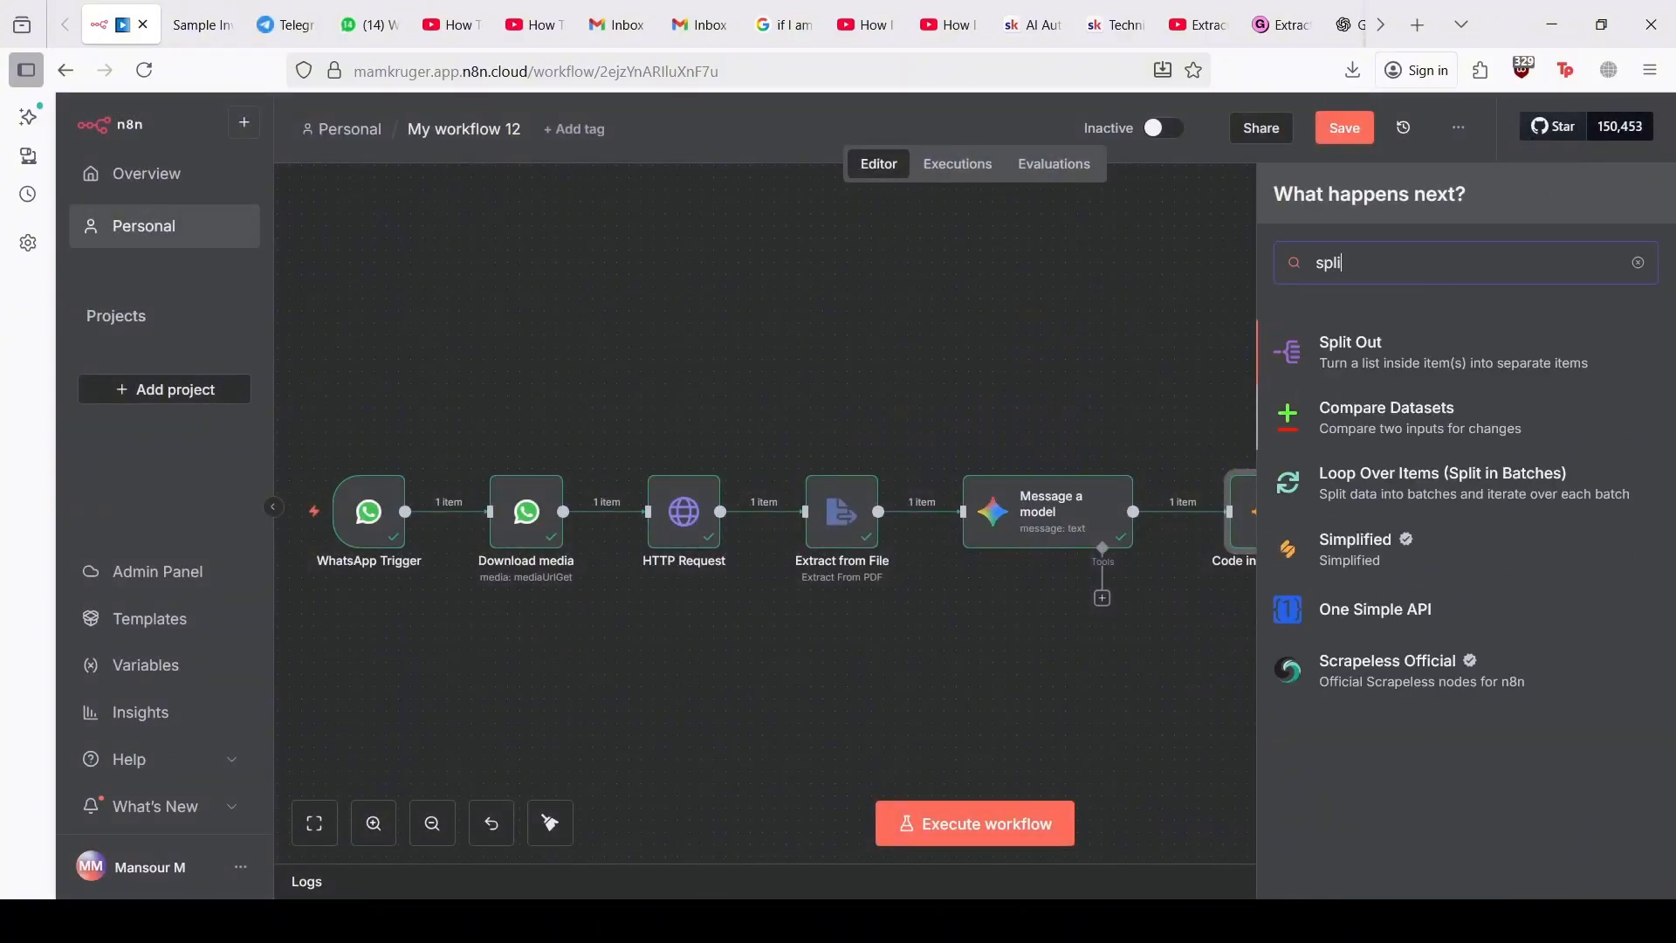
{"action": "left_click", "coordinate": [1313, 343]}
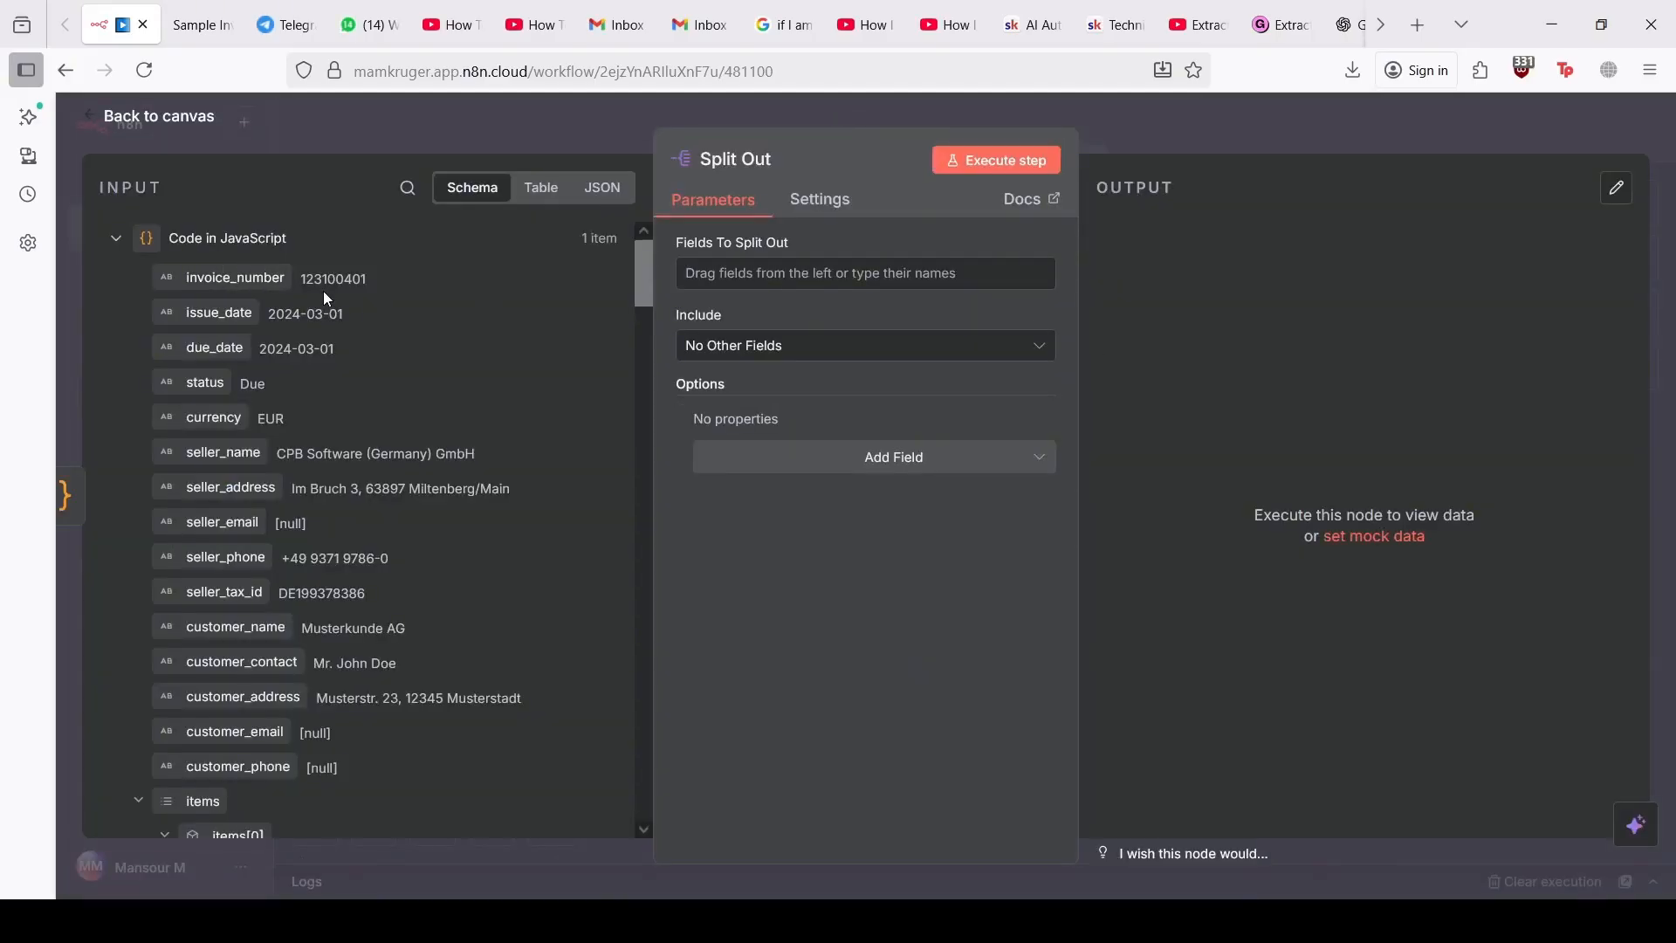
Step: Set the Split Out node's Fields To Split Out to the items list from the input data
{"action": "scroll", "coordinate": [295, 373], "scroll_direction": "down", "scroll_amount": 2}
{"action": "scroll", "coordinate": [229, 627], "scroll_direction": "down", "scroll_amount": 1}
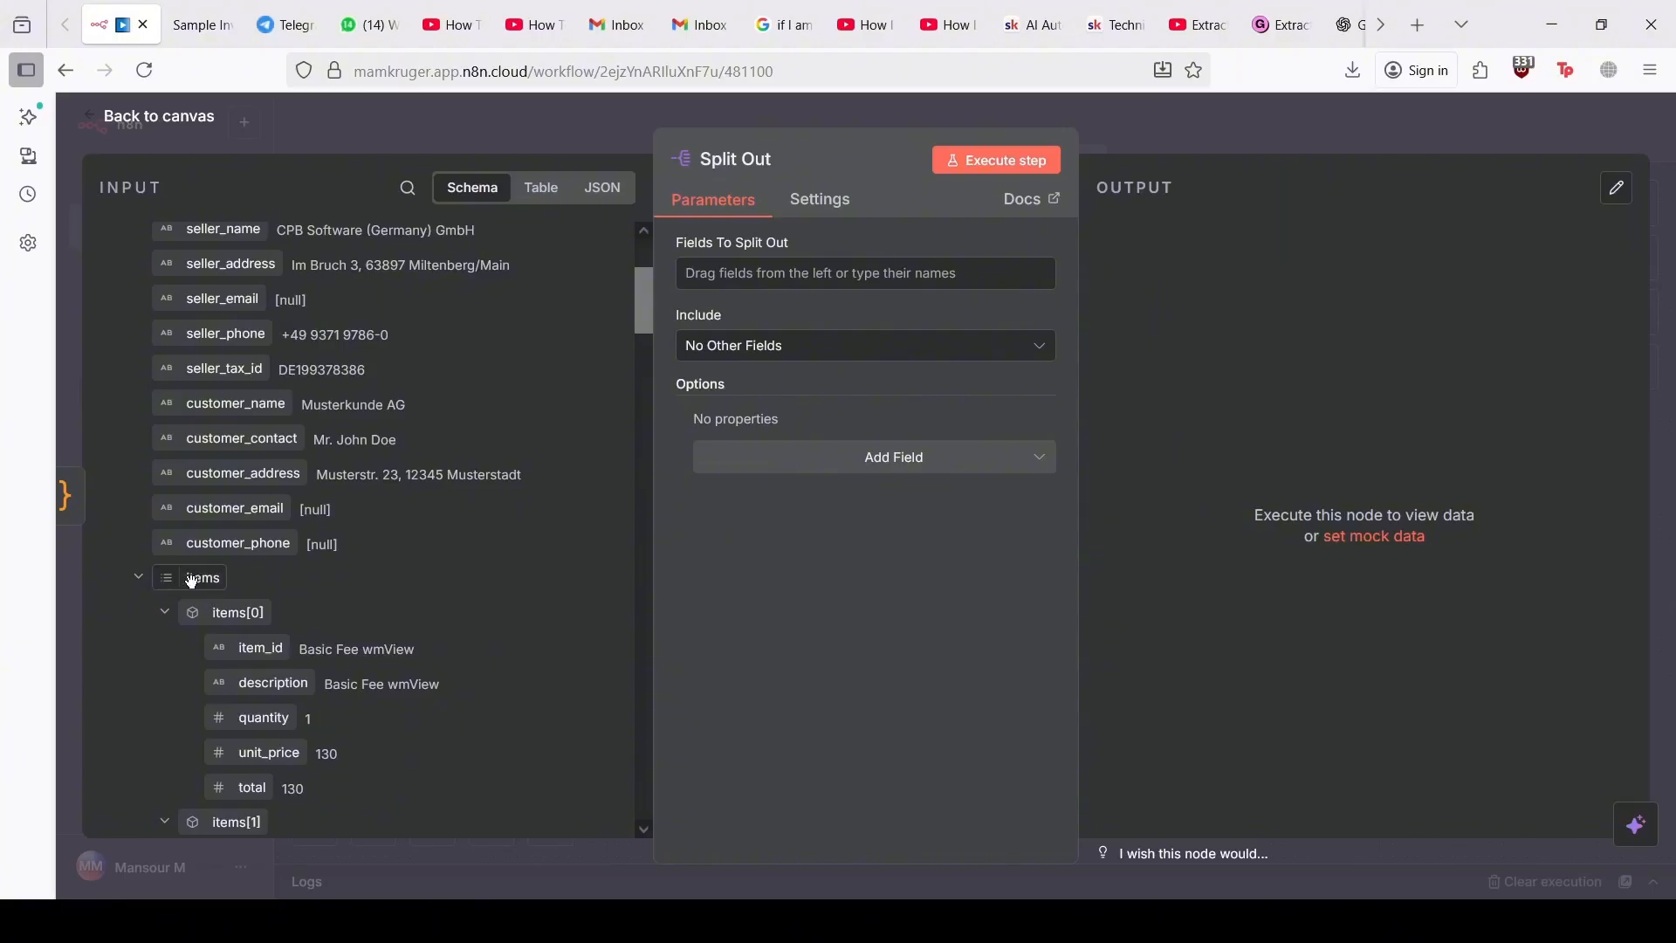
{"action": "left_click_drag", "start_coordinate": [195, 578], "coordinate": [784, 304]}
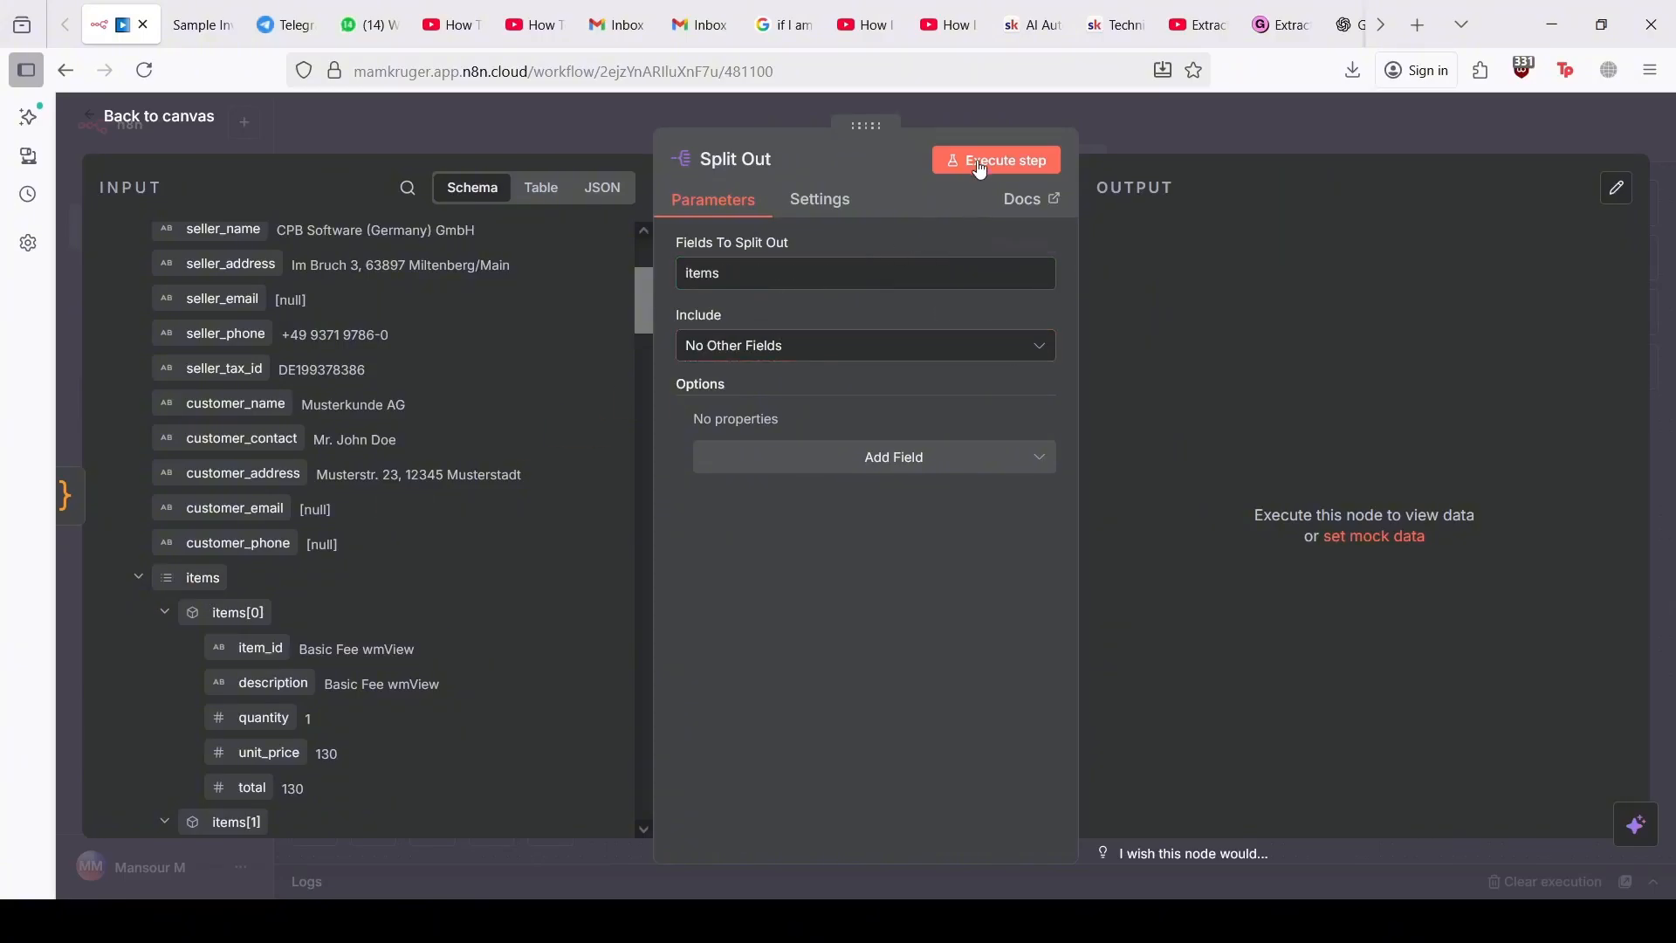
Step: Execute the Split Out node and display its output as a table
{"action": "left_click", "coordinate": [977, 159]}
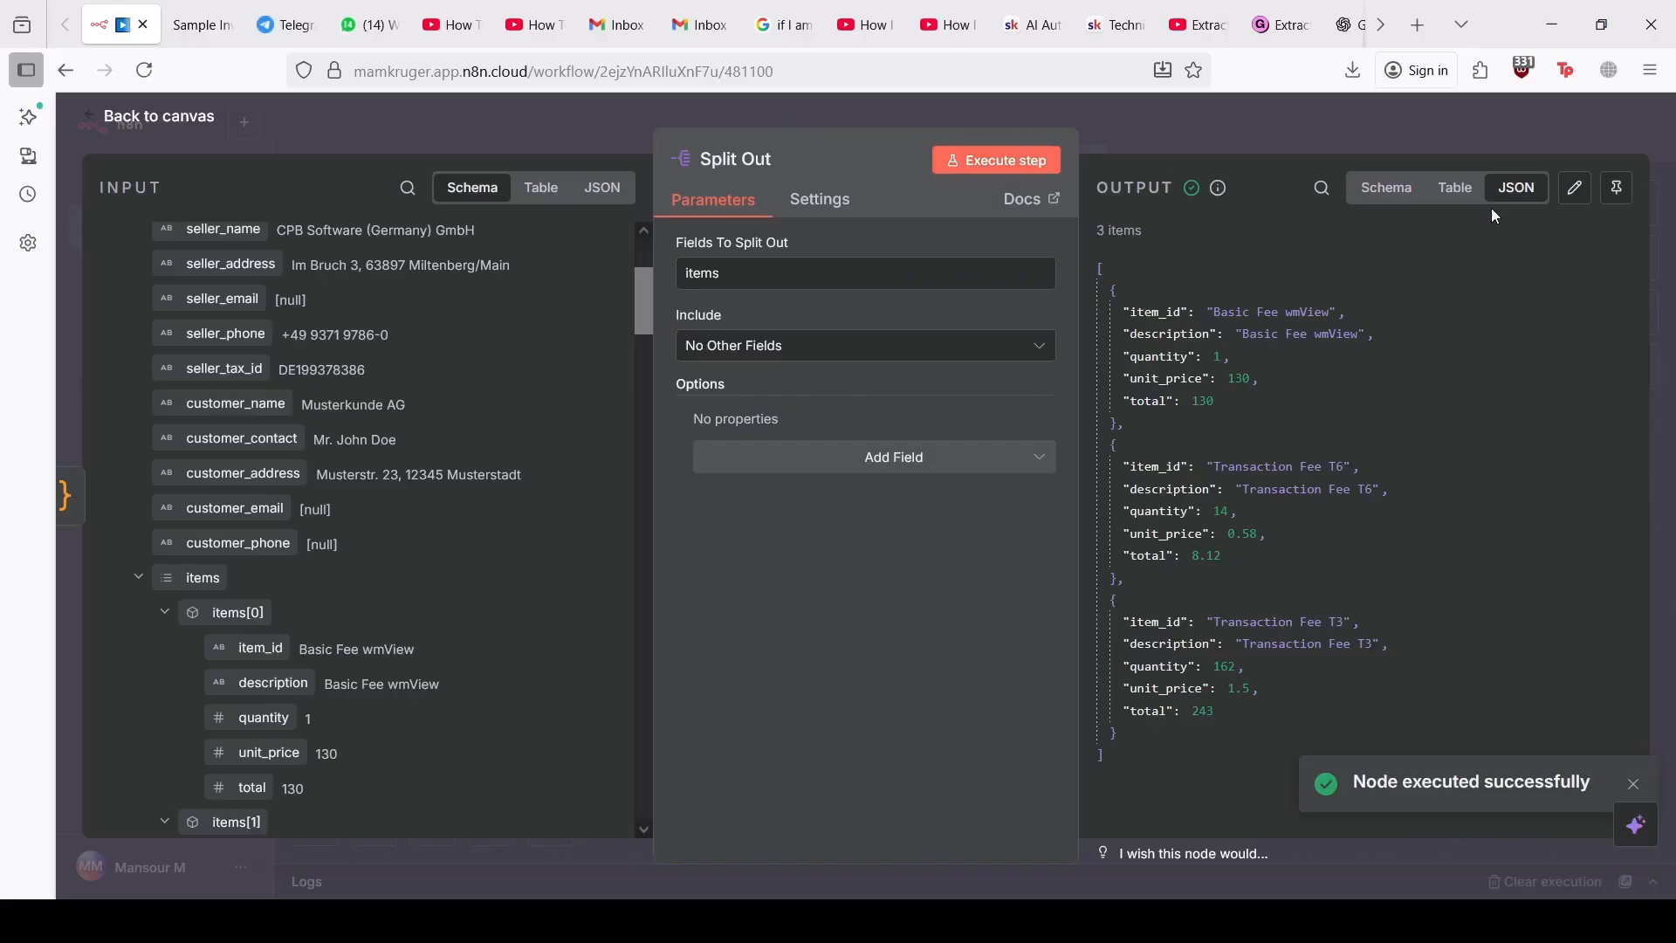
{"action": "left_click", "coordinate": [1450, 190]}
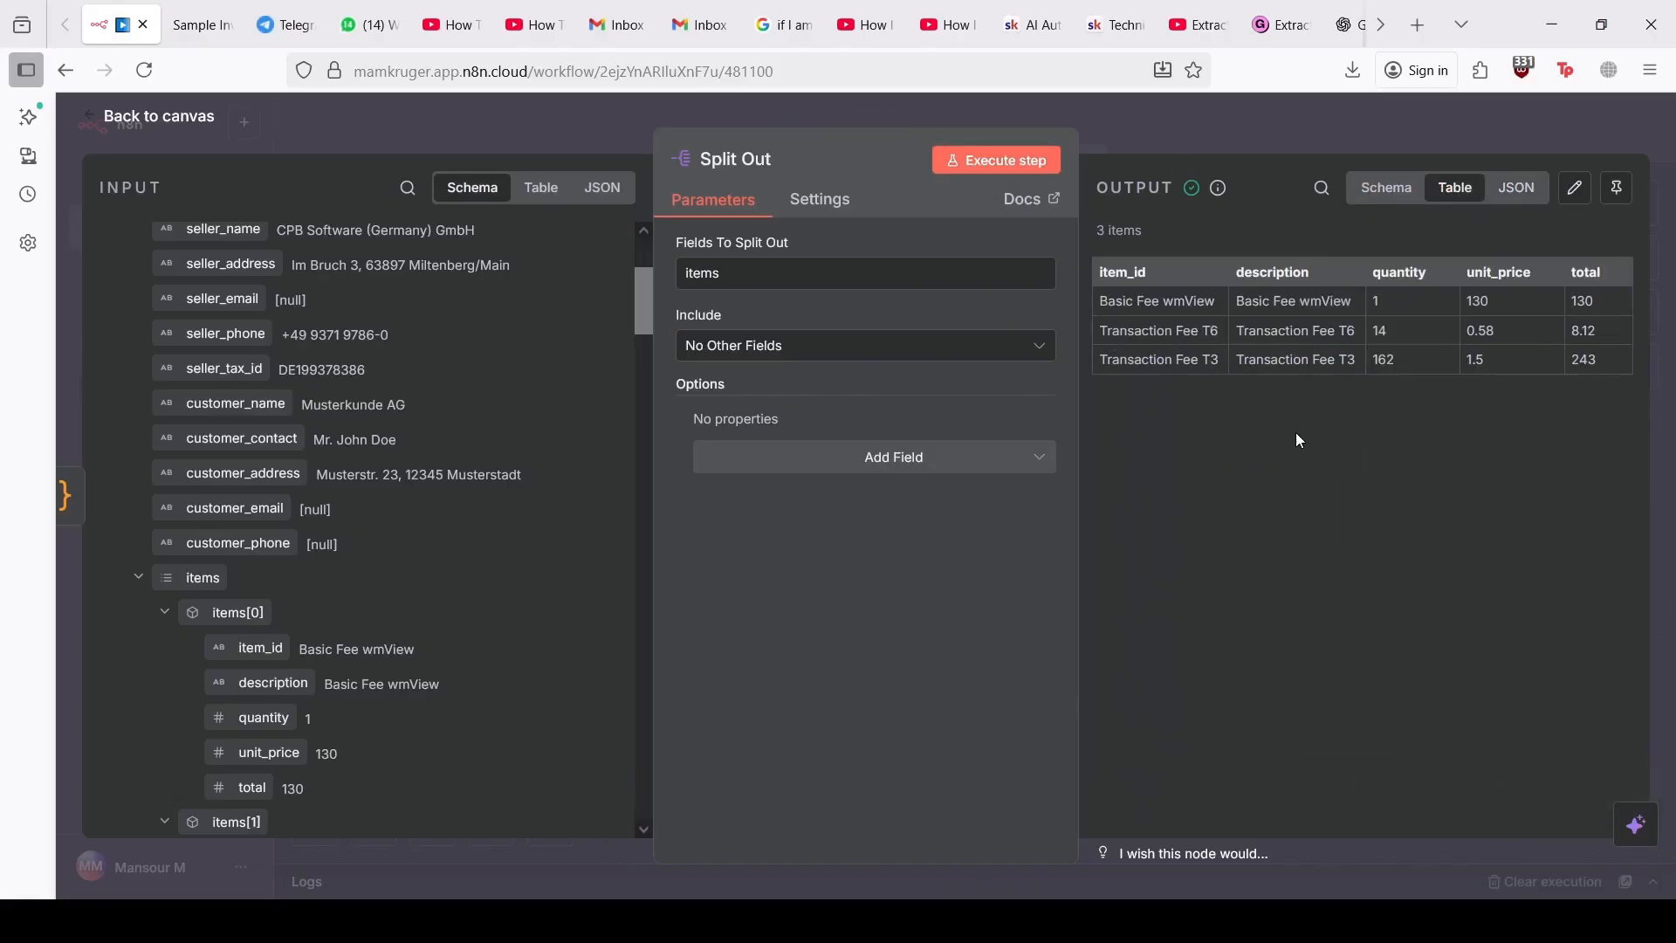
Step: Switch to the sample invoice PDF and examine the quantities and service descriptions of the charged rows
{"action": "left_click", "coordinate": [201, 24]}
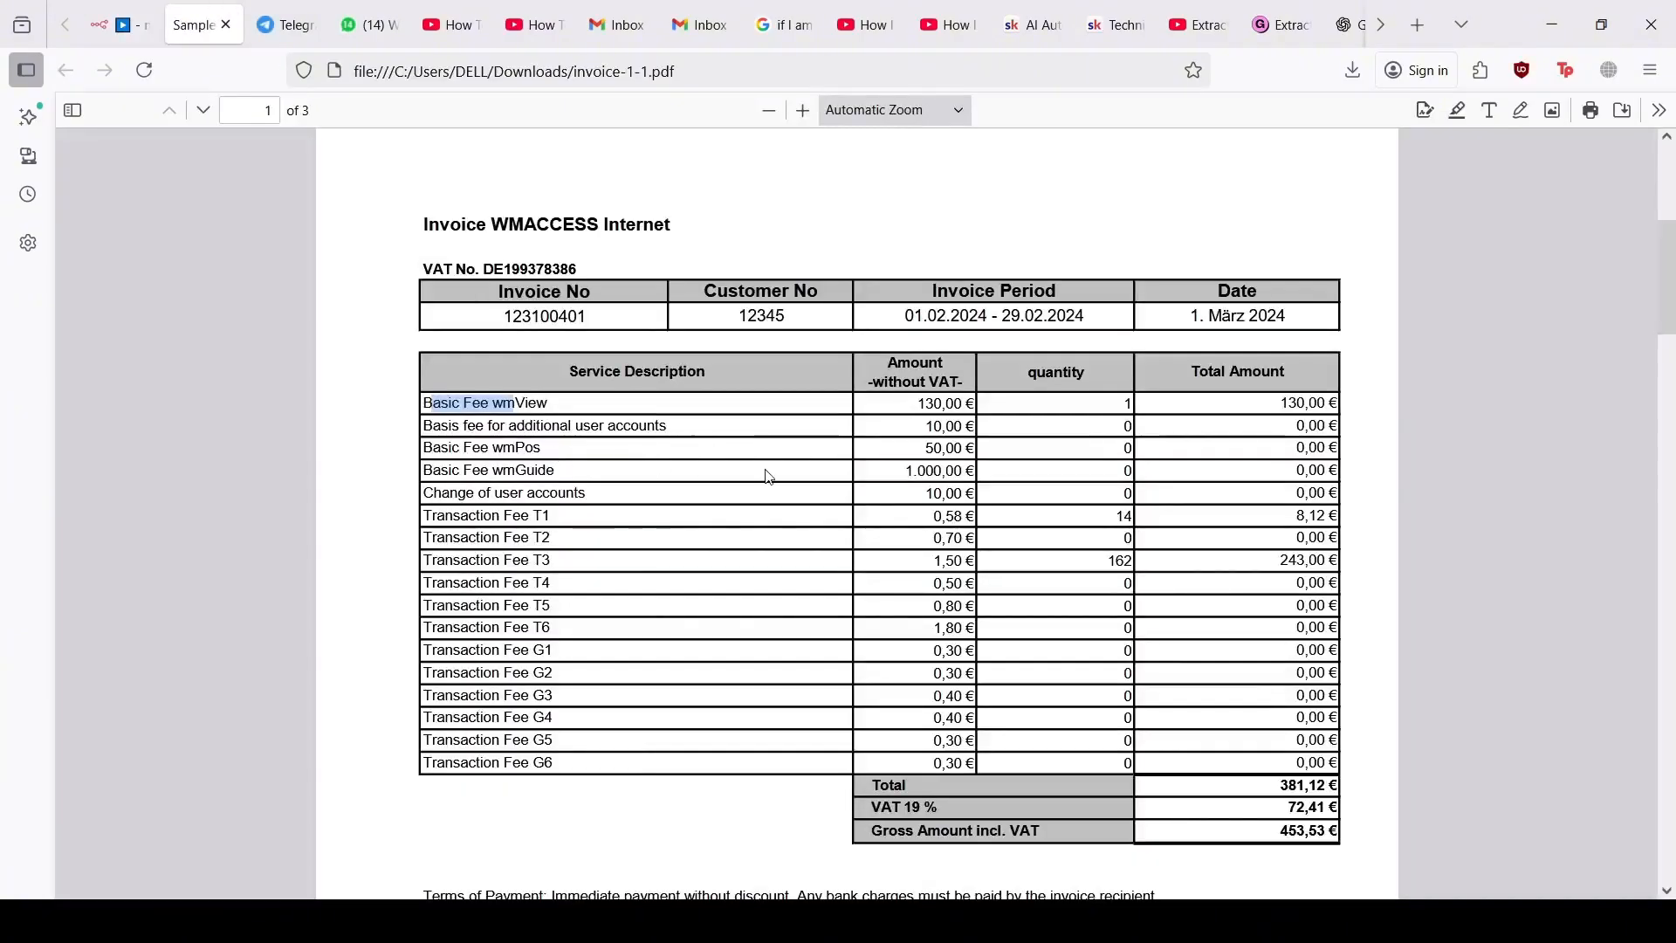
{"action": "left_click_drag", "start_coordinate": [1119, 437], "coordinate": [1128, 439]}
{"action": "left_click", "coordinate": [1128, 439]}
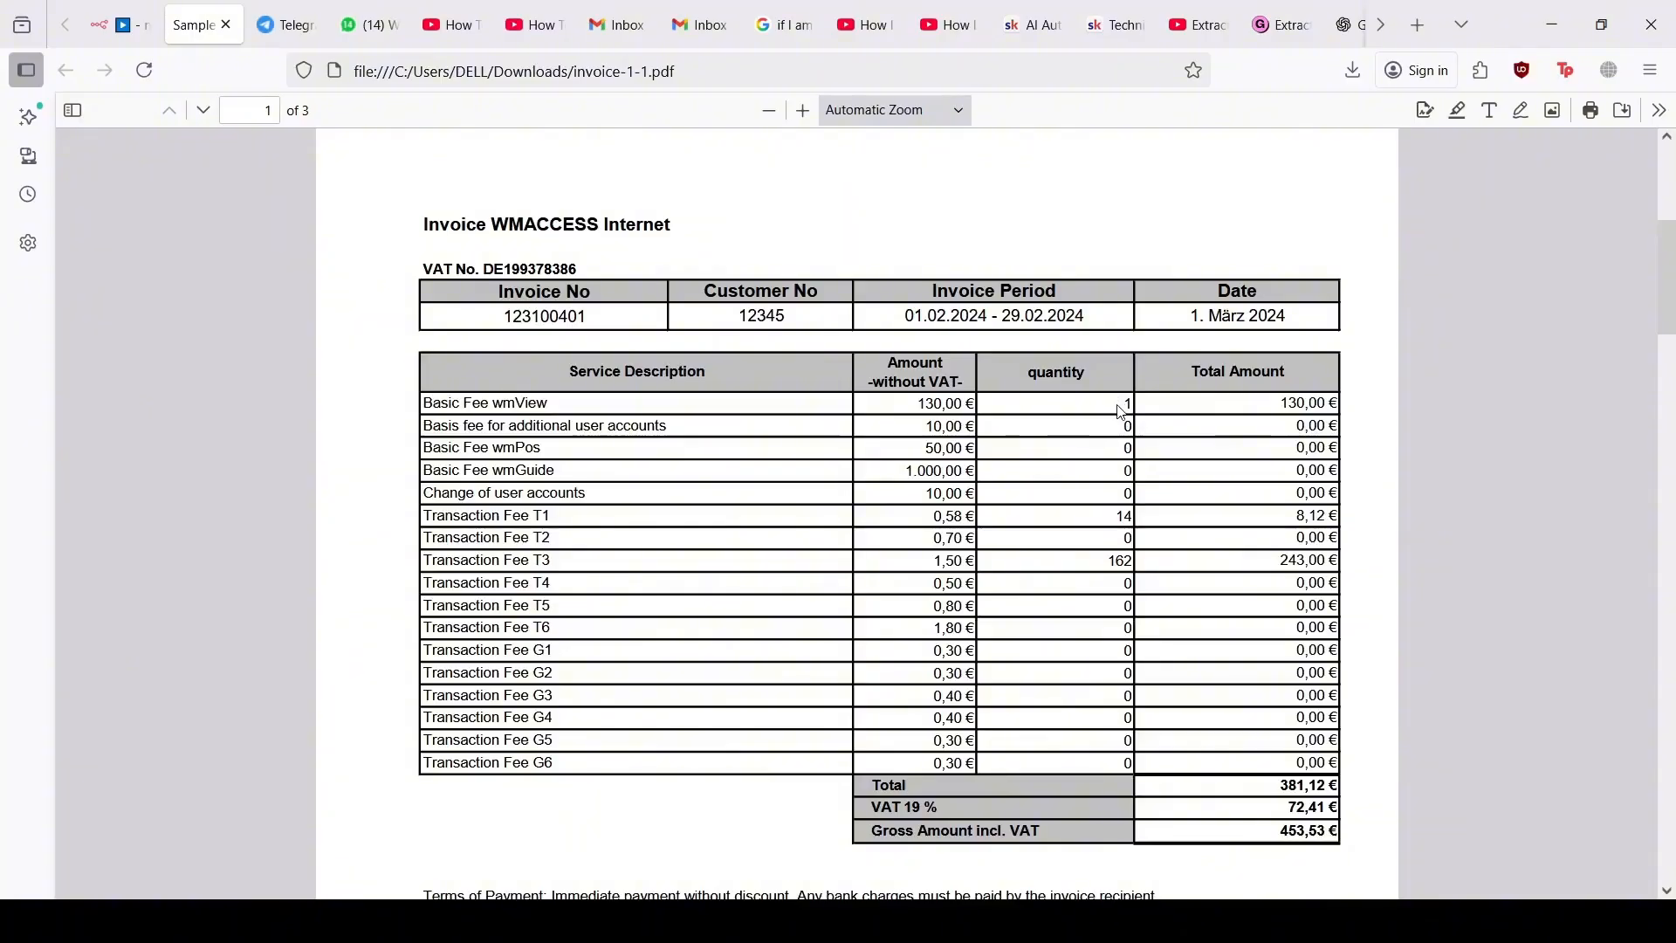
{"action": "left_click_drag", "start_coordinate": [1121, 412], "coordinate": [1120, 412]}
{"action": "left_click", "coordinate": [1119, 412]}
{"action": "left_click_drag", "start_coordinate": [1111, 516], "coordinate": [1132, 515]}
{"action": "left_click", "coordinate": [1106, 563]}
{"action": "left_click", "coordinate": [528, 515], "text": "shift"}
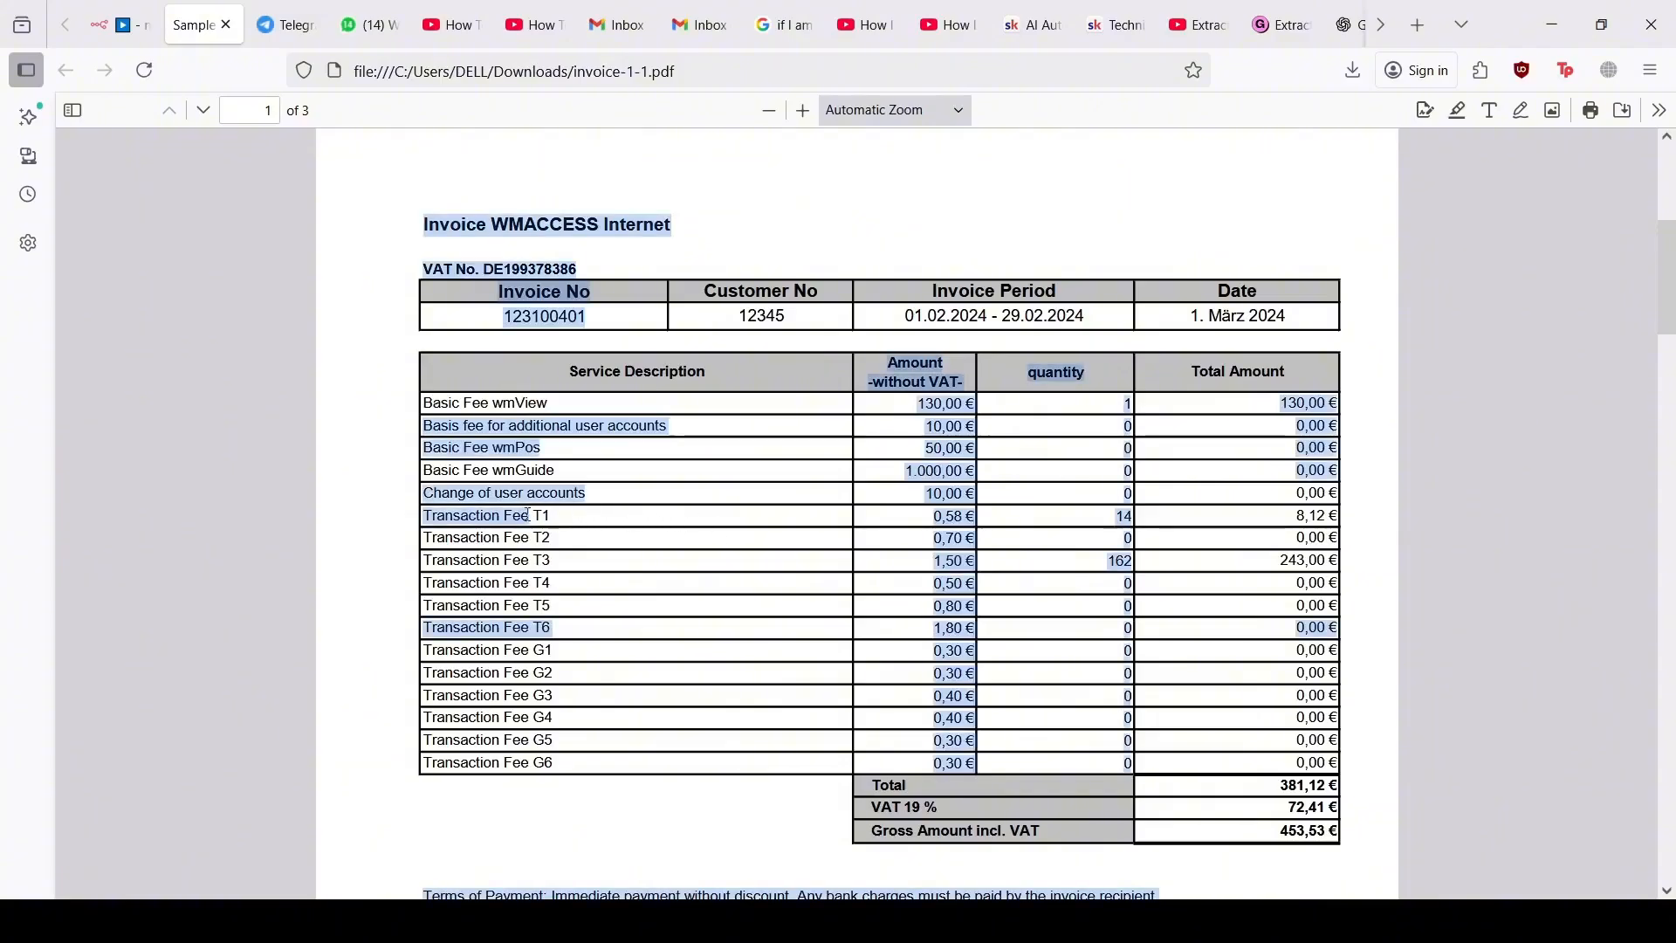
{"action": "left_click", "coordinate": [702, 532]}
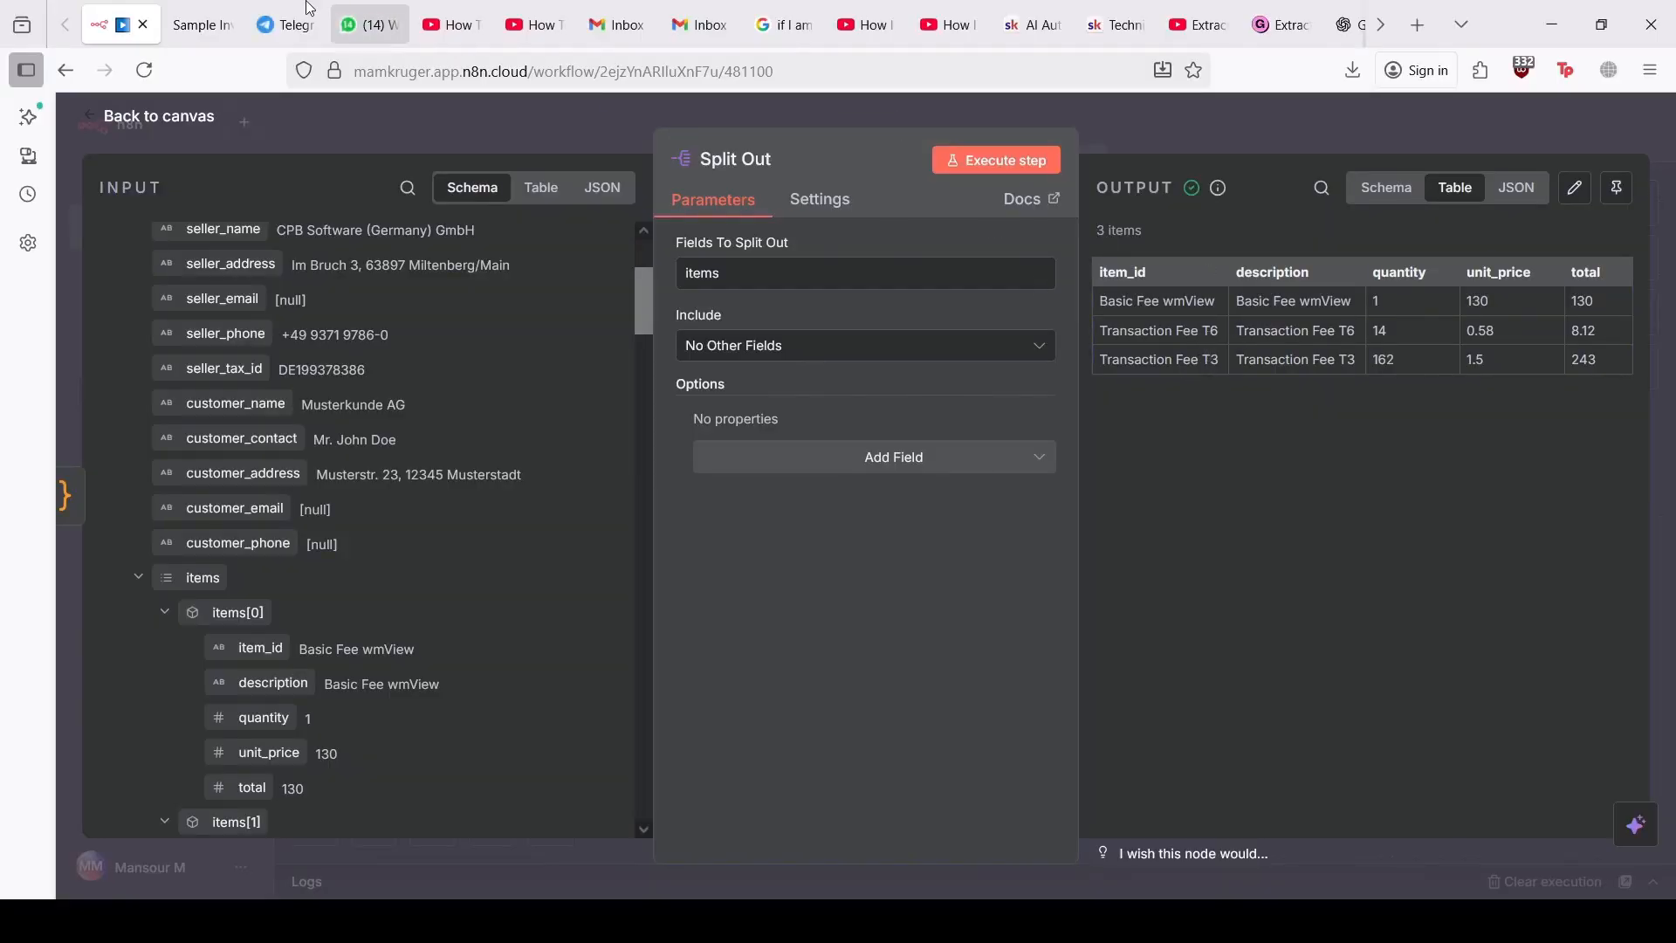
Step: Compare the transaction fee names in the sample invoice PDF with the Split Out node's input and output items in n8n
{"action": "left_click", "coordinate": [199, 24]}
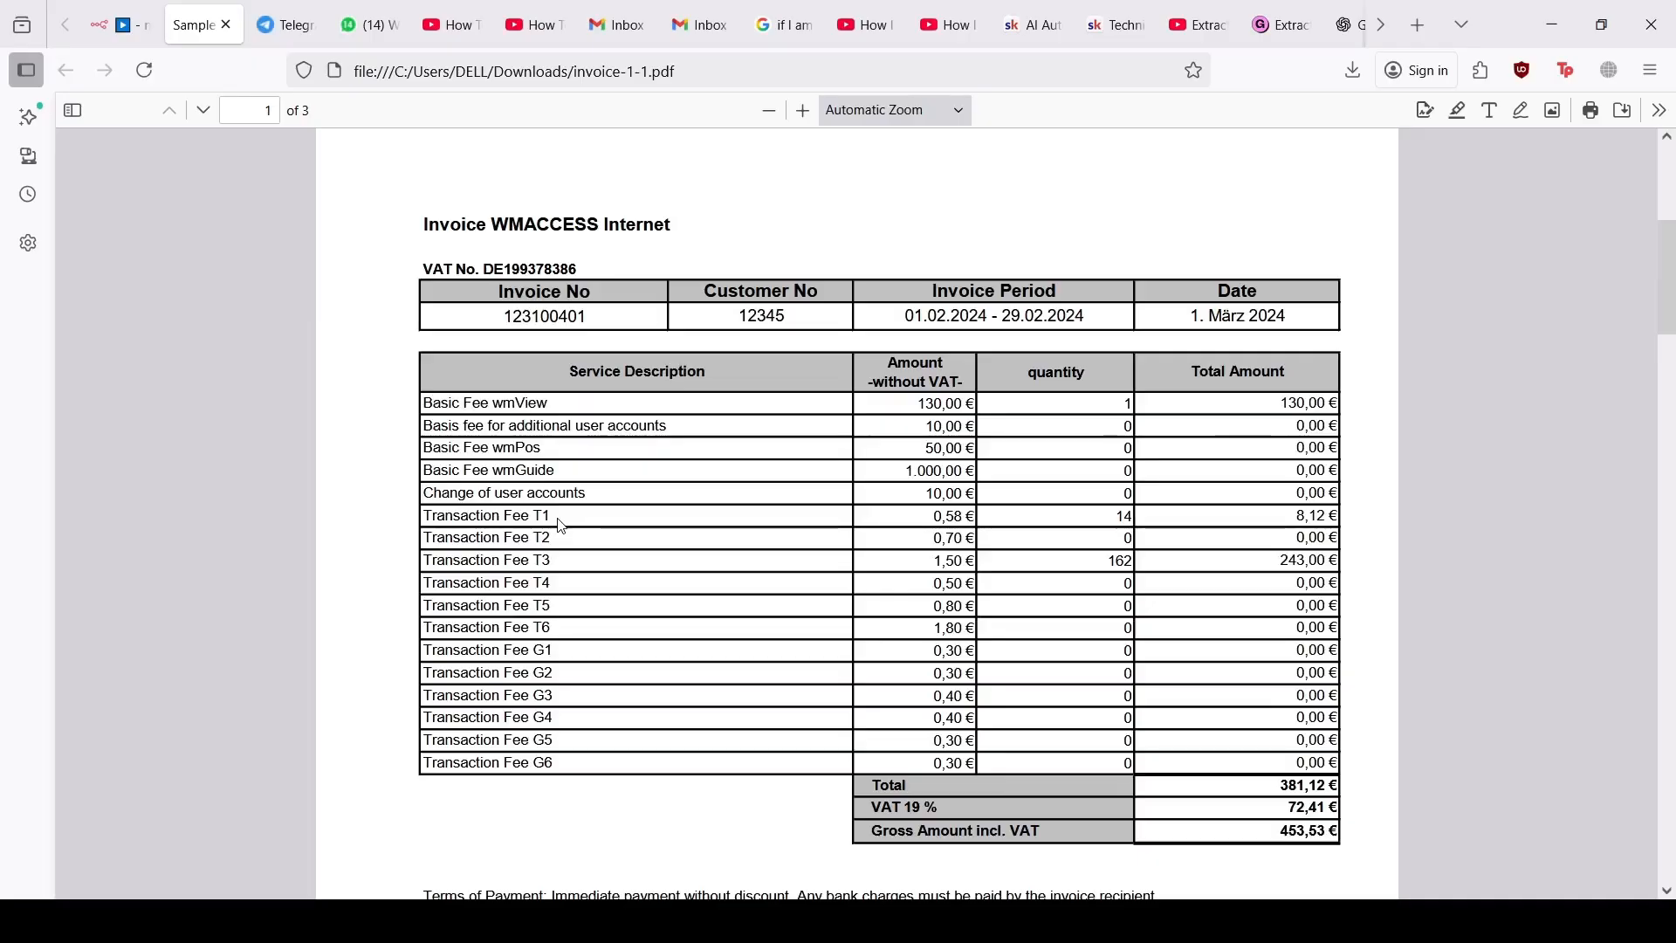
{"action": "left_click", "coordinate": [122, 24]}
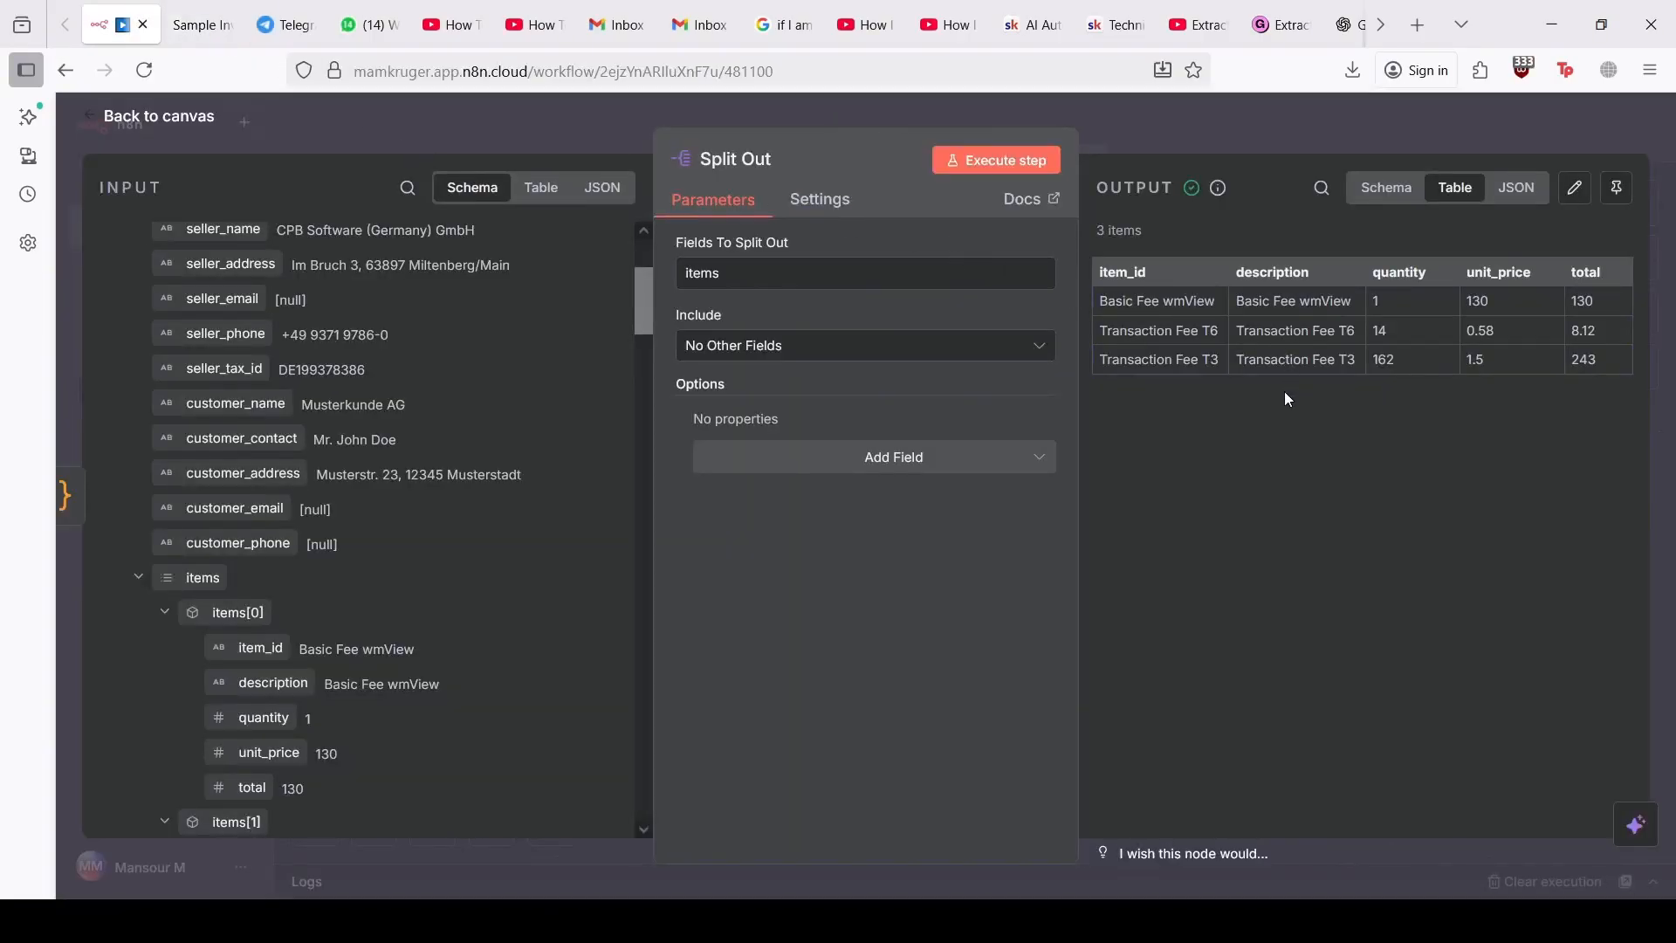
{"action": "left_click", "coordinate": [201, 24]}
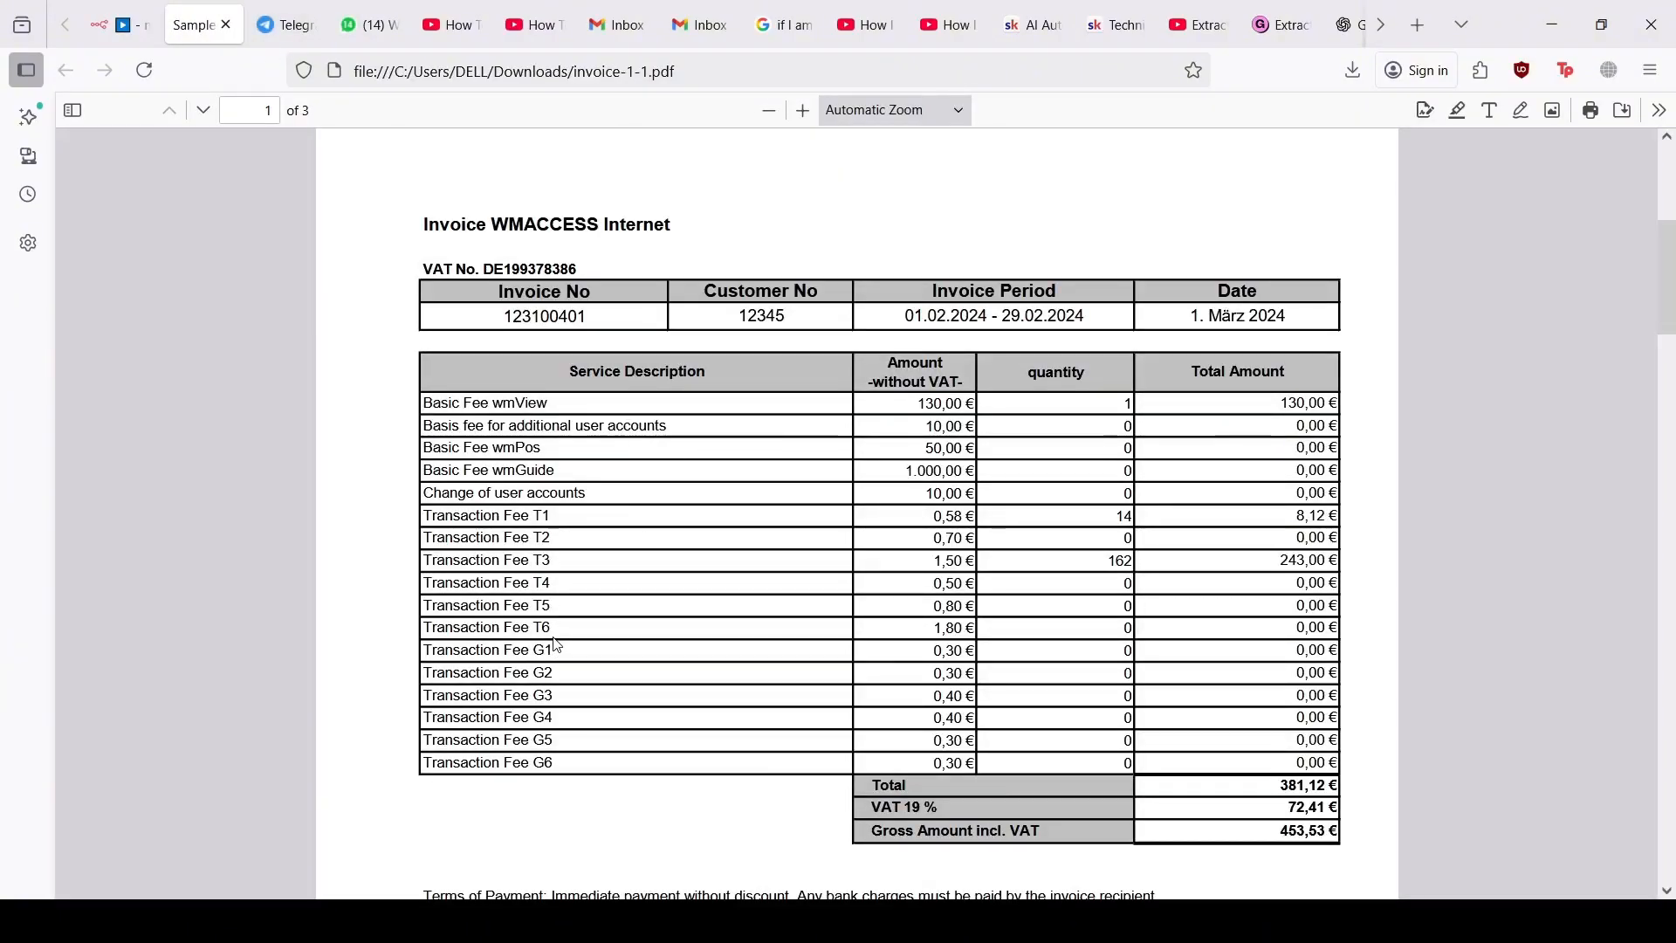
{"action": "left_click", "coordinate": [122, 25]}
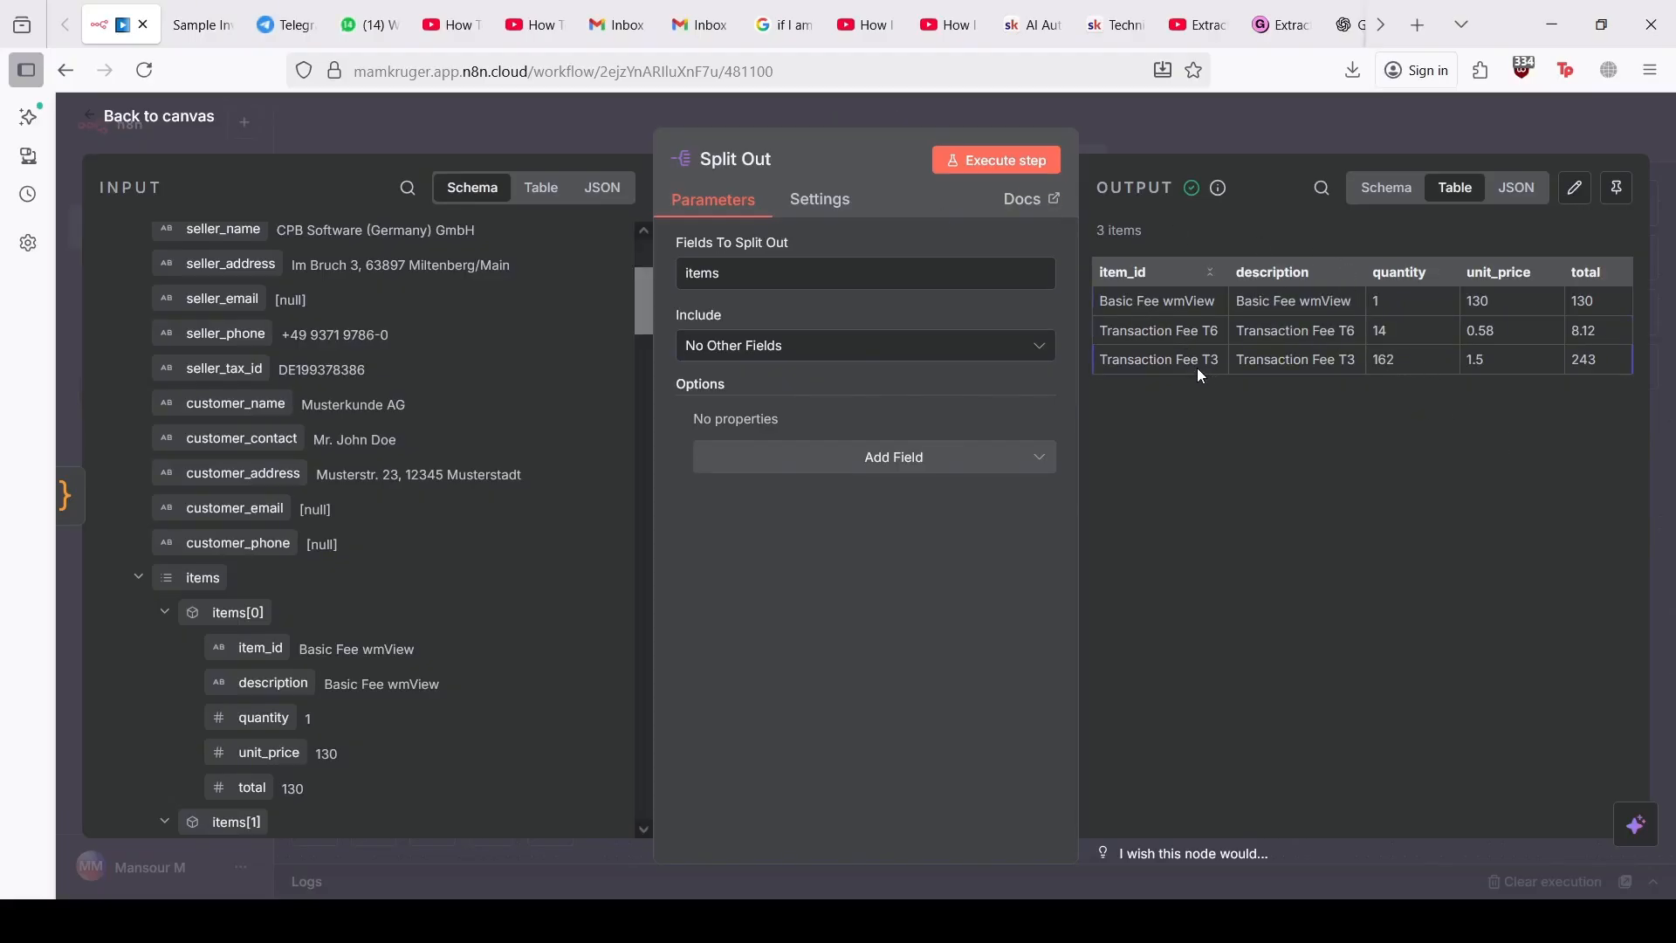
{"action": "scroll", "coordinate": [399, 572], "scroll_direction": "down", "scroll_amount": 5}
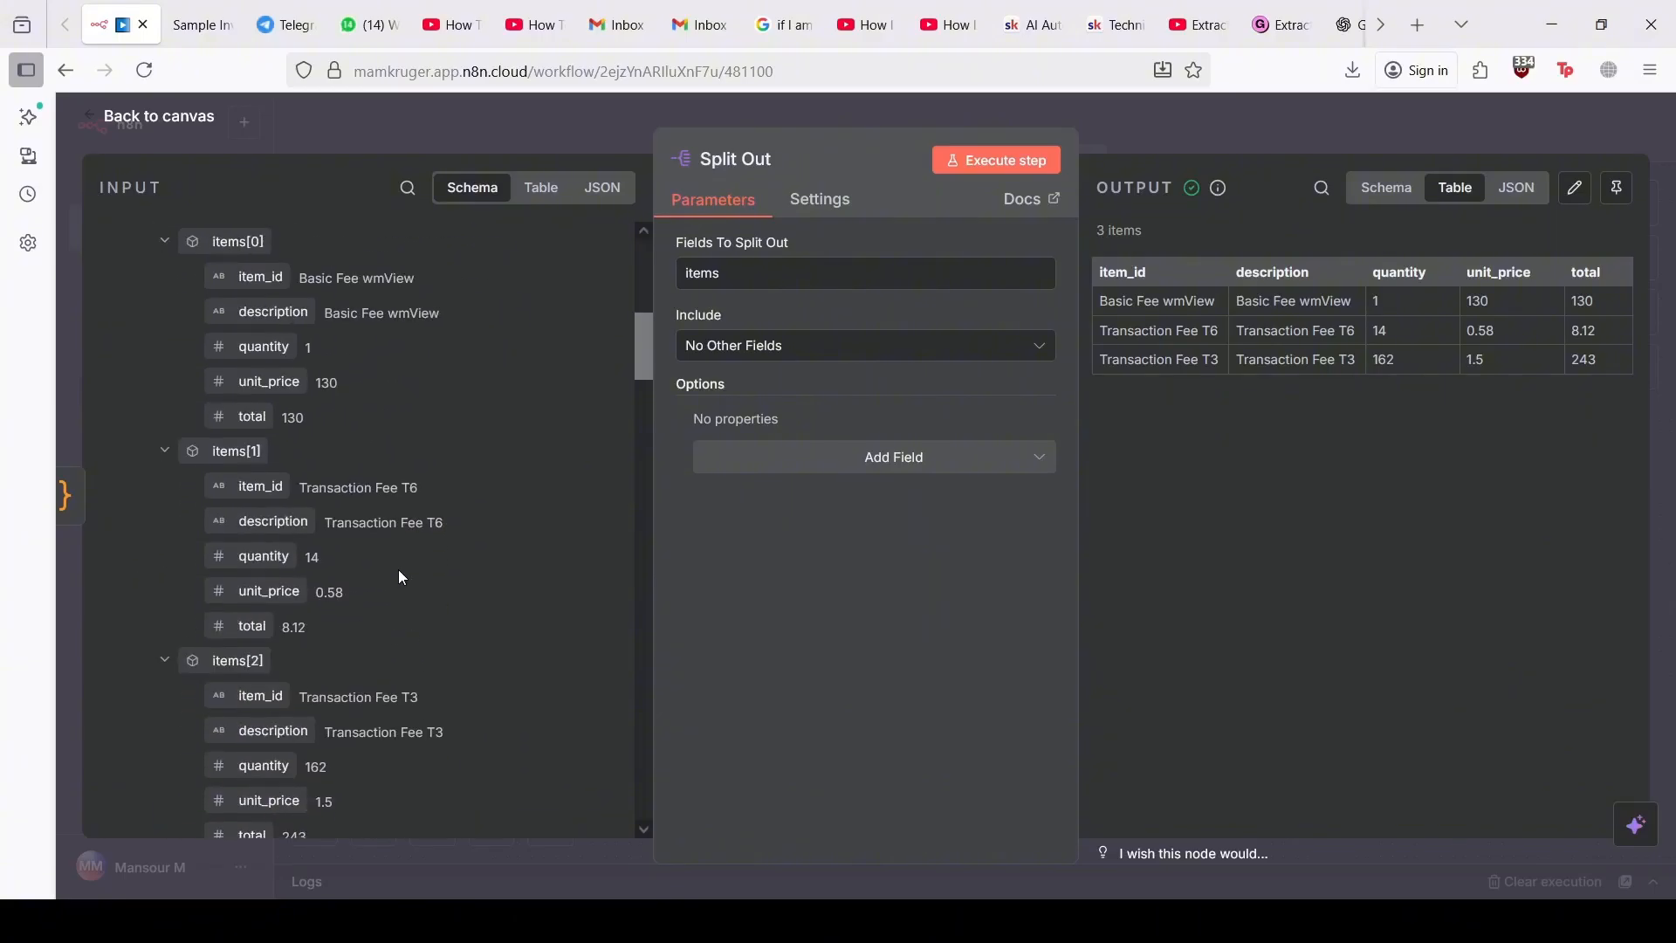
{"action": "scroll", "coordinate": [398, 569], "scroll_direction": "up", "scroll_amount": 5}
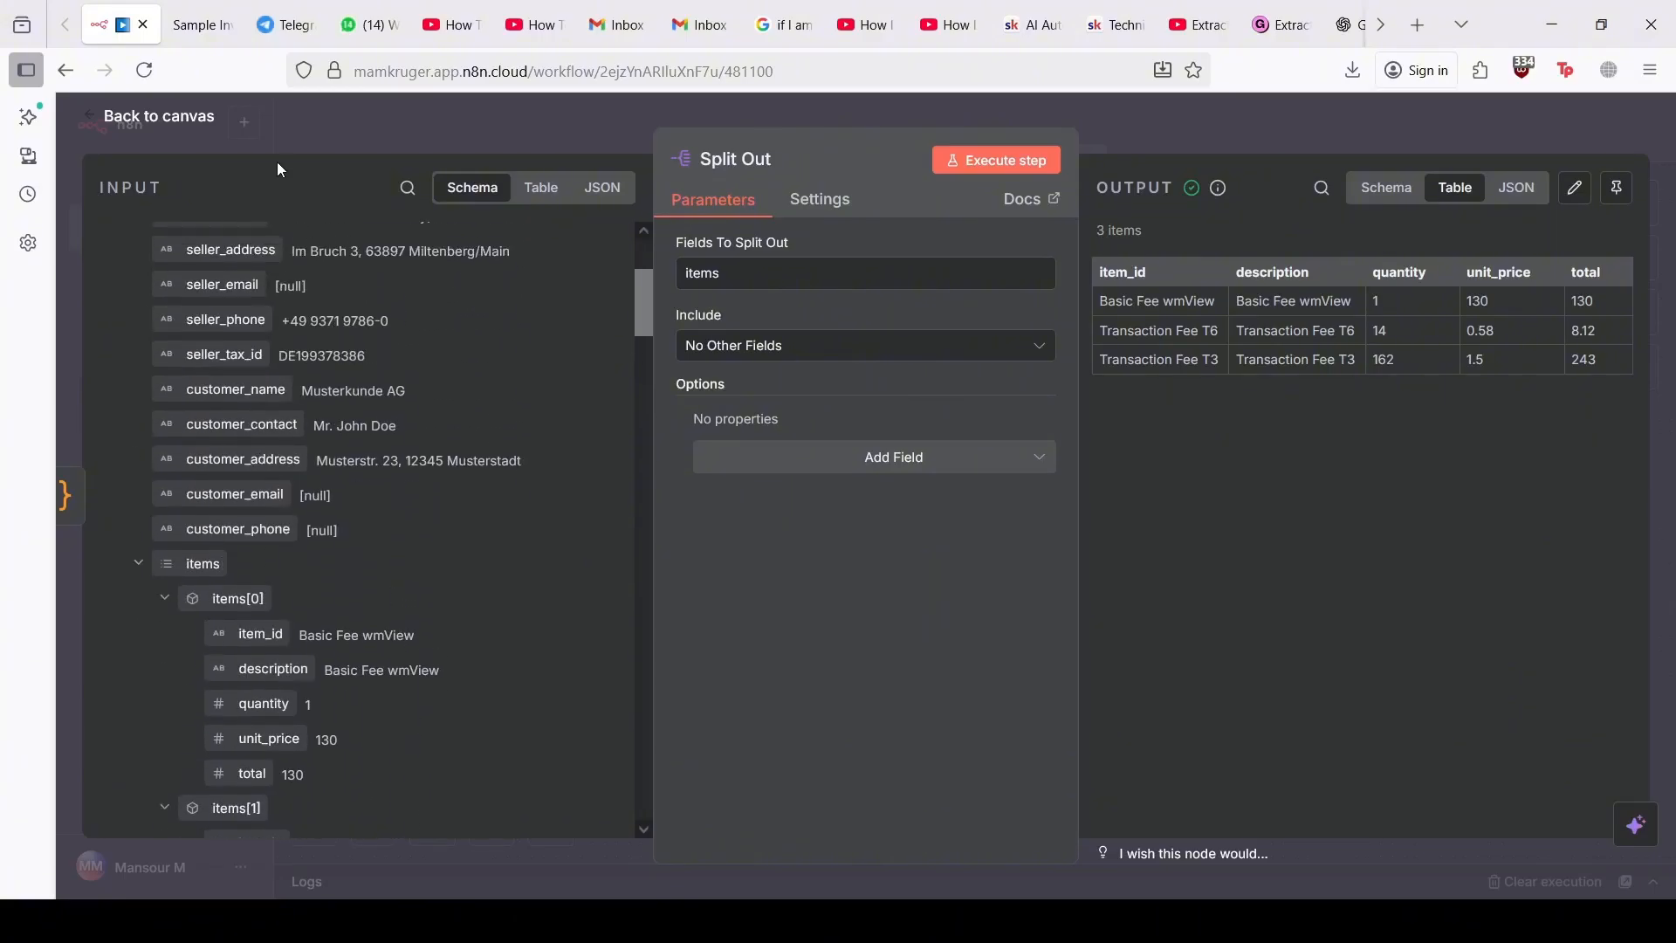
Step: Open the Code in JavaScript node, examine the items list in its JSON output, and return to the canvas
{"action": "left_click", "coordinate": [129, 116]}
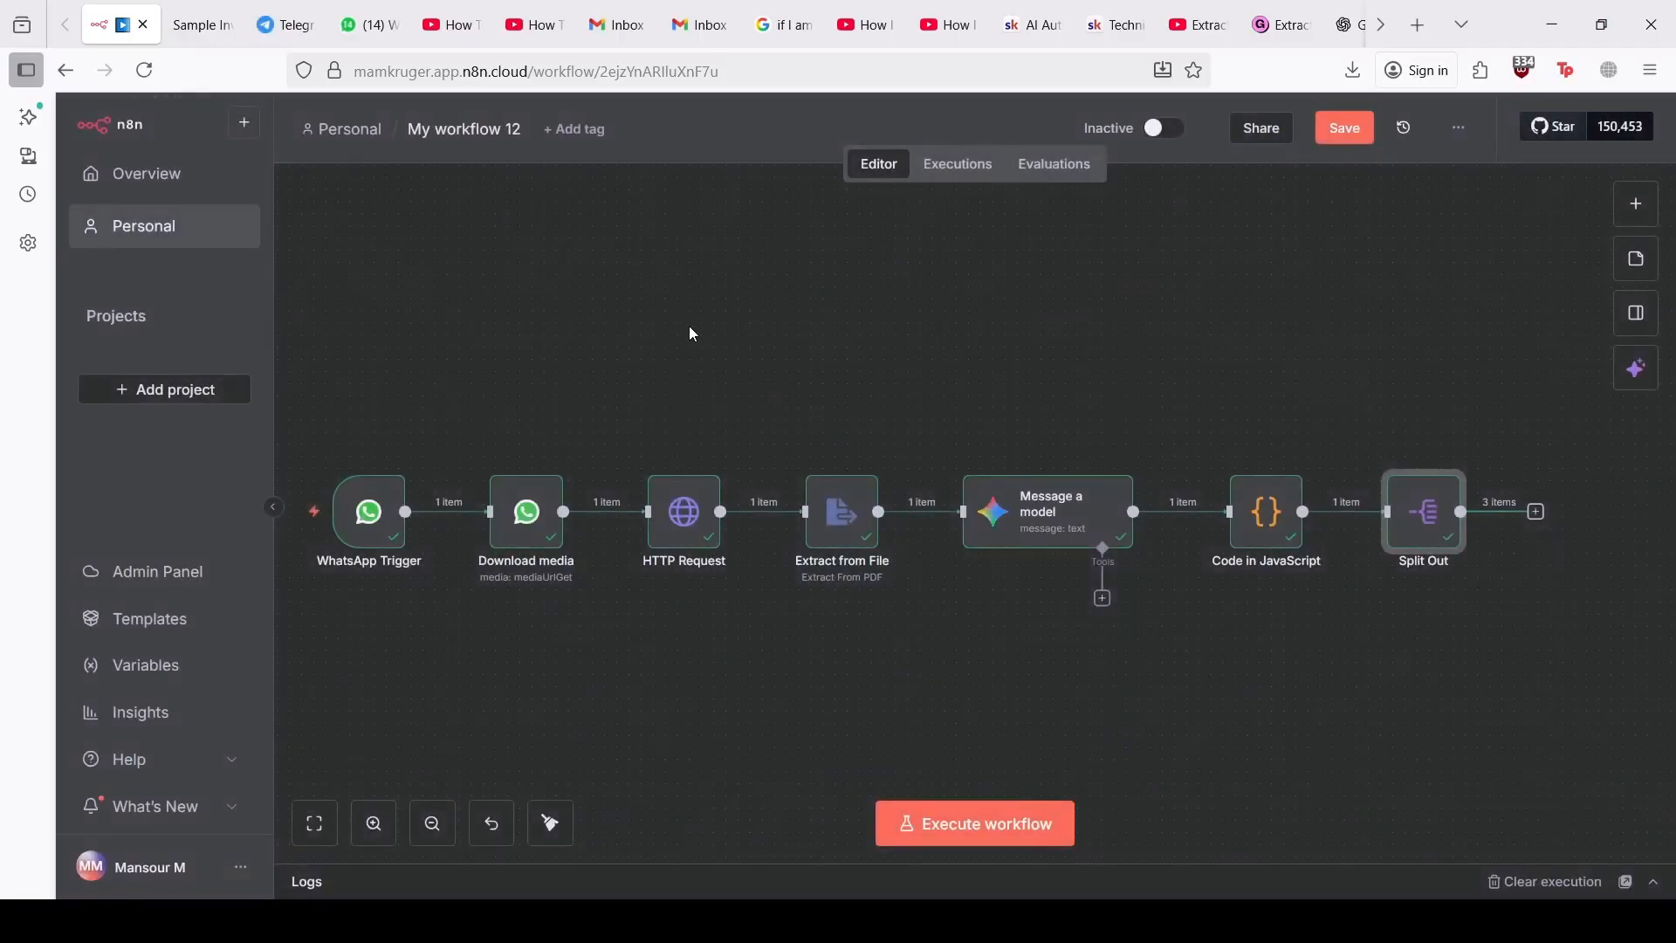
{"action": "double_click", "coordinate": [1274, 529]}
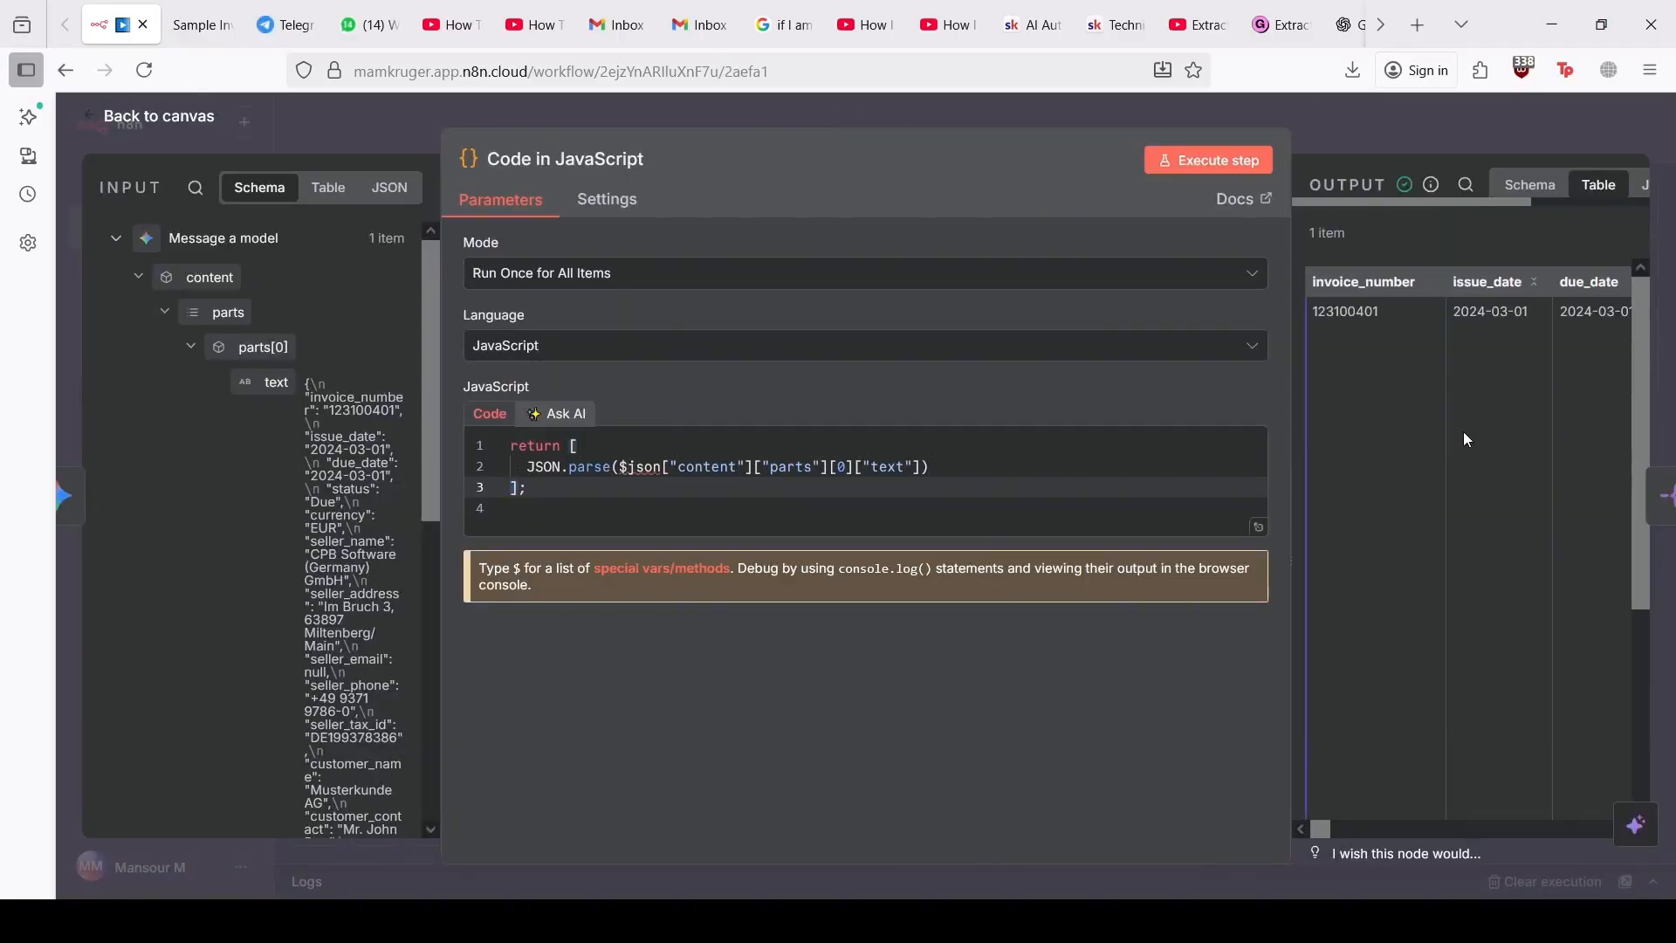
{"action": "scroll", "coordinate": [1532, 192], "scroll_direction": "right", "scroll_amount": 3}
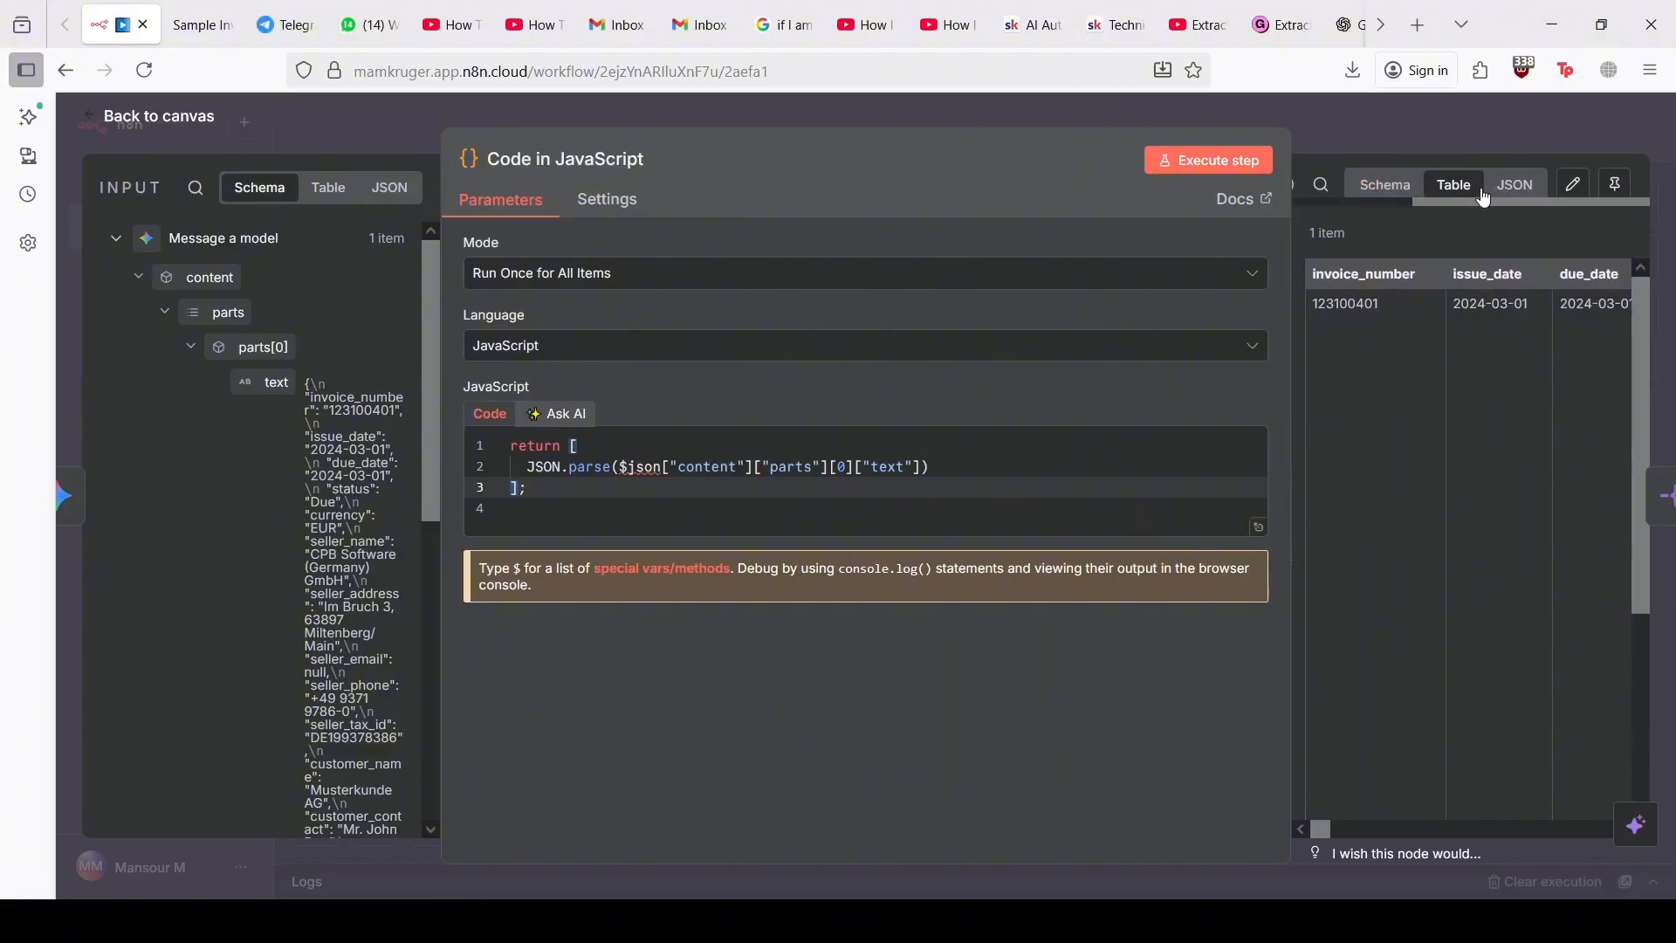
{"action": "left_click", "coordinate": [1515, 184]}
{"action": "scroll", "coordinate": [1539, 504], "scroll_direction": "down", "scroll_amount": 4}
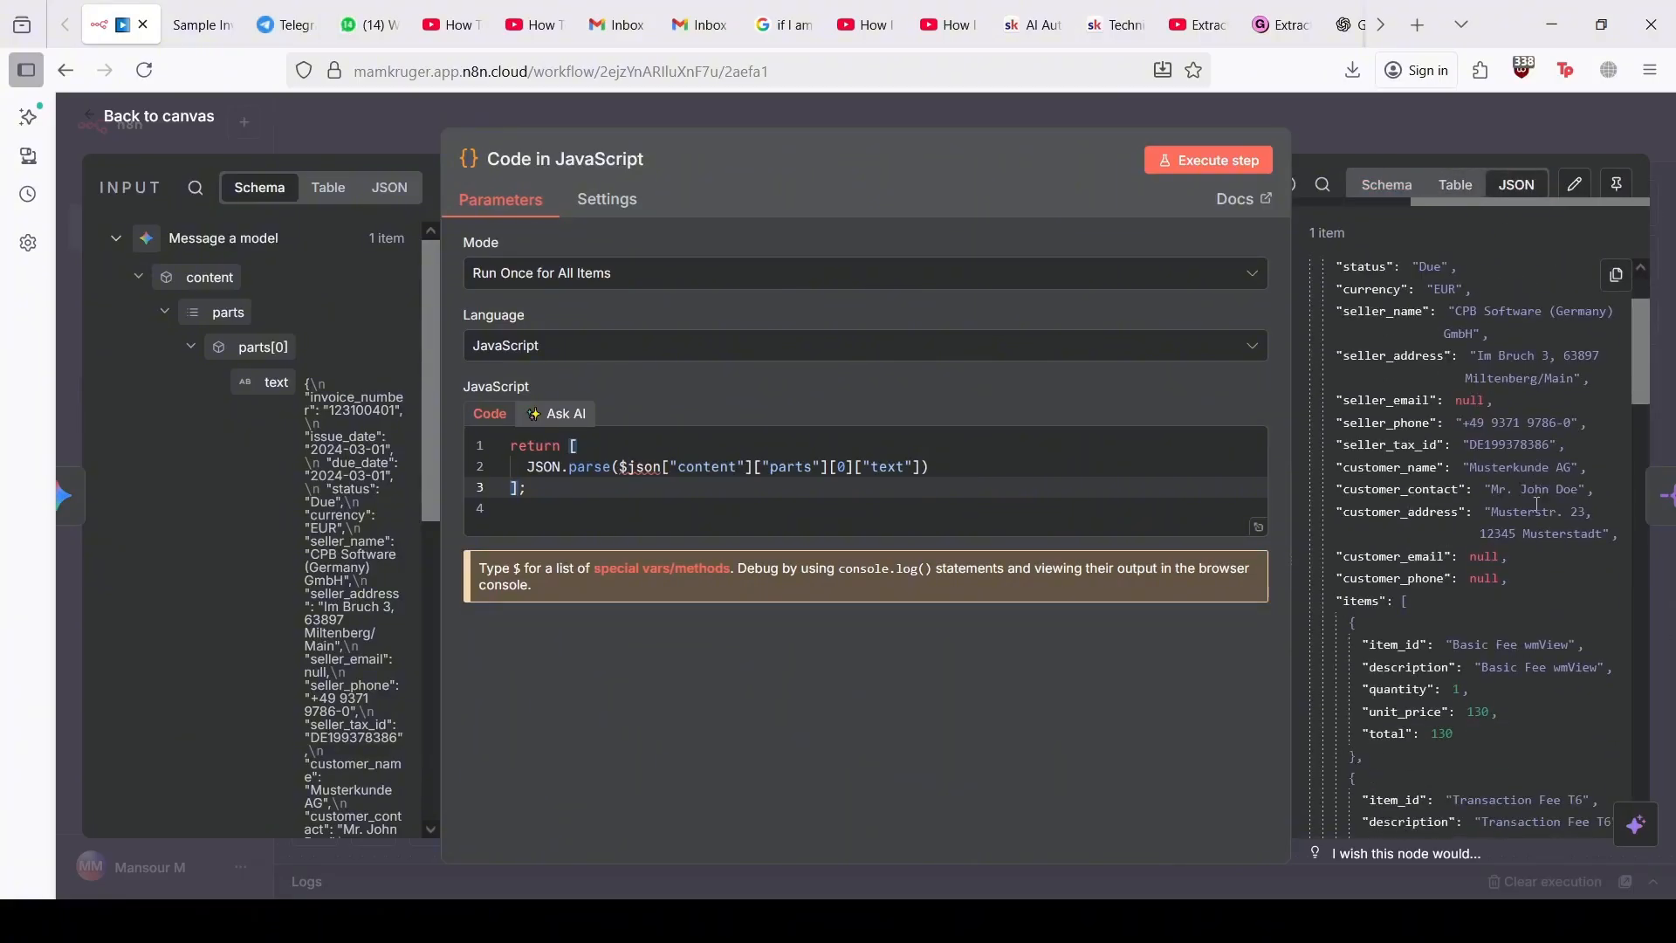
{"action": "scroll", "coordinate": [1533, 513], "scroll_direction": "down", "scroll_amount": 1}
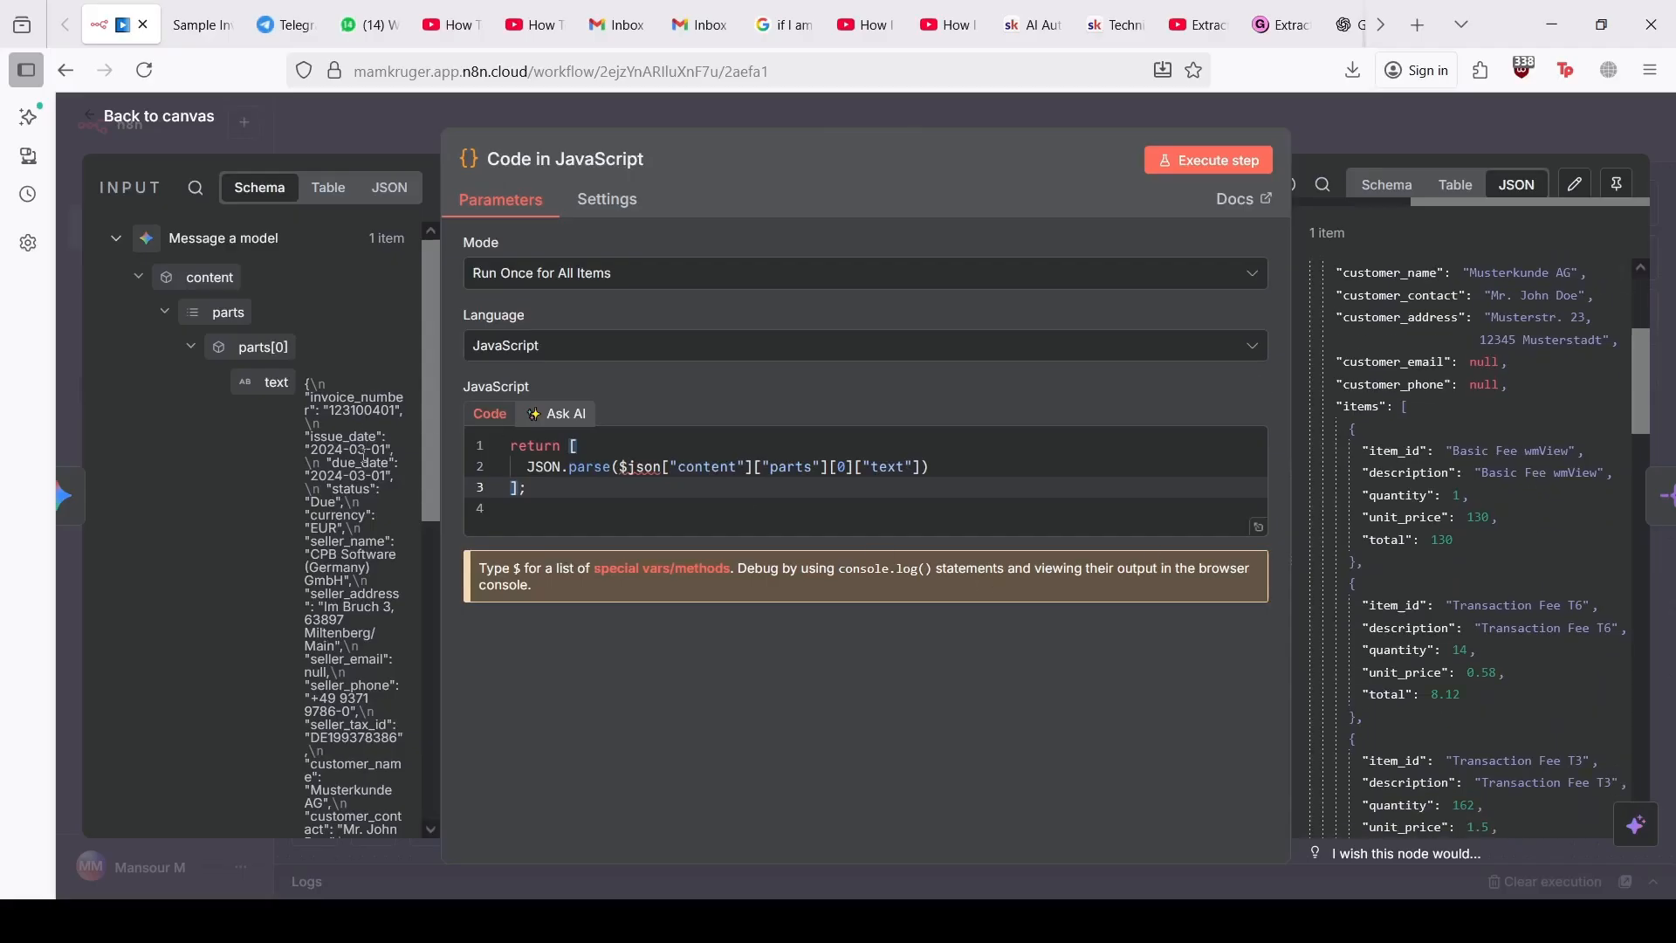
{"action": "scroll", "coordinate": [364, 455], "scroll_direction": "down", "scroll_amount": 8}
{"action": "scroll", "coordinate": [364, 457], "scroll_direction": "up", "scroll_amount": 7}
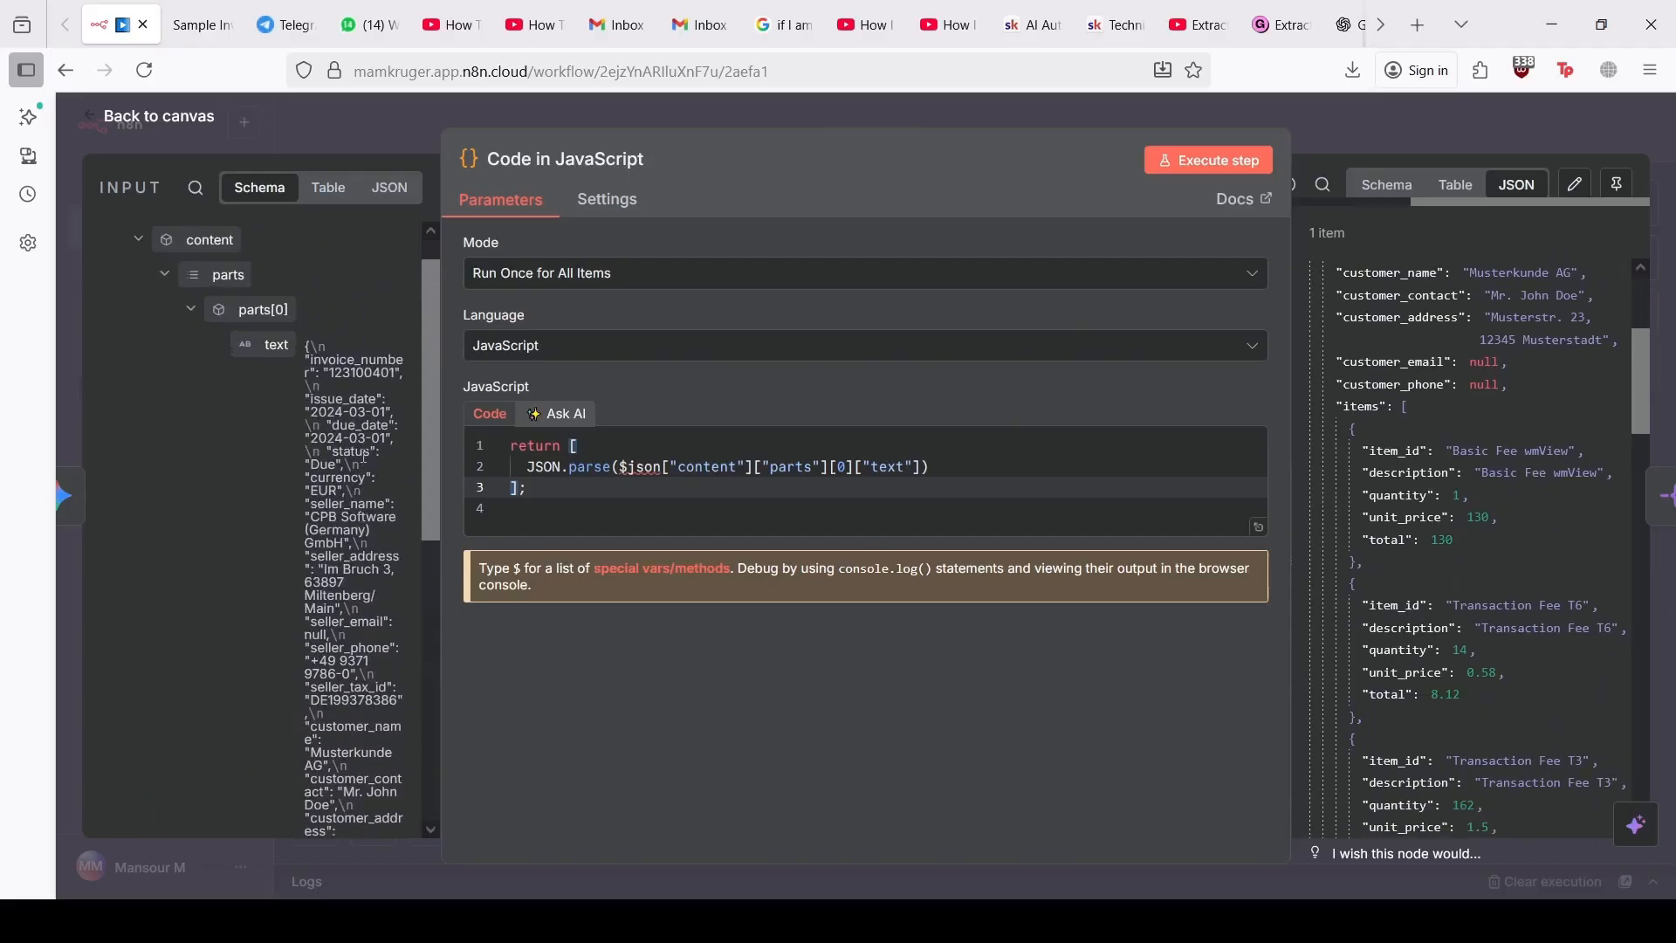
{"action": "scroll", "coordinate": [364, 455], "scroll_direction": "up", "scroll_amount": 3}
{"action": "left_click", "coordinate": [142, 116]}
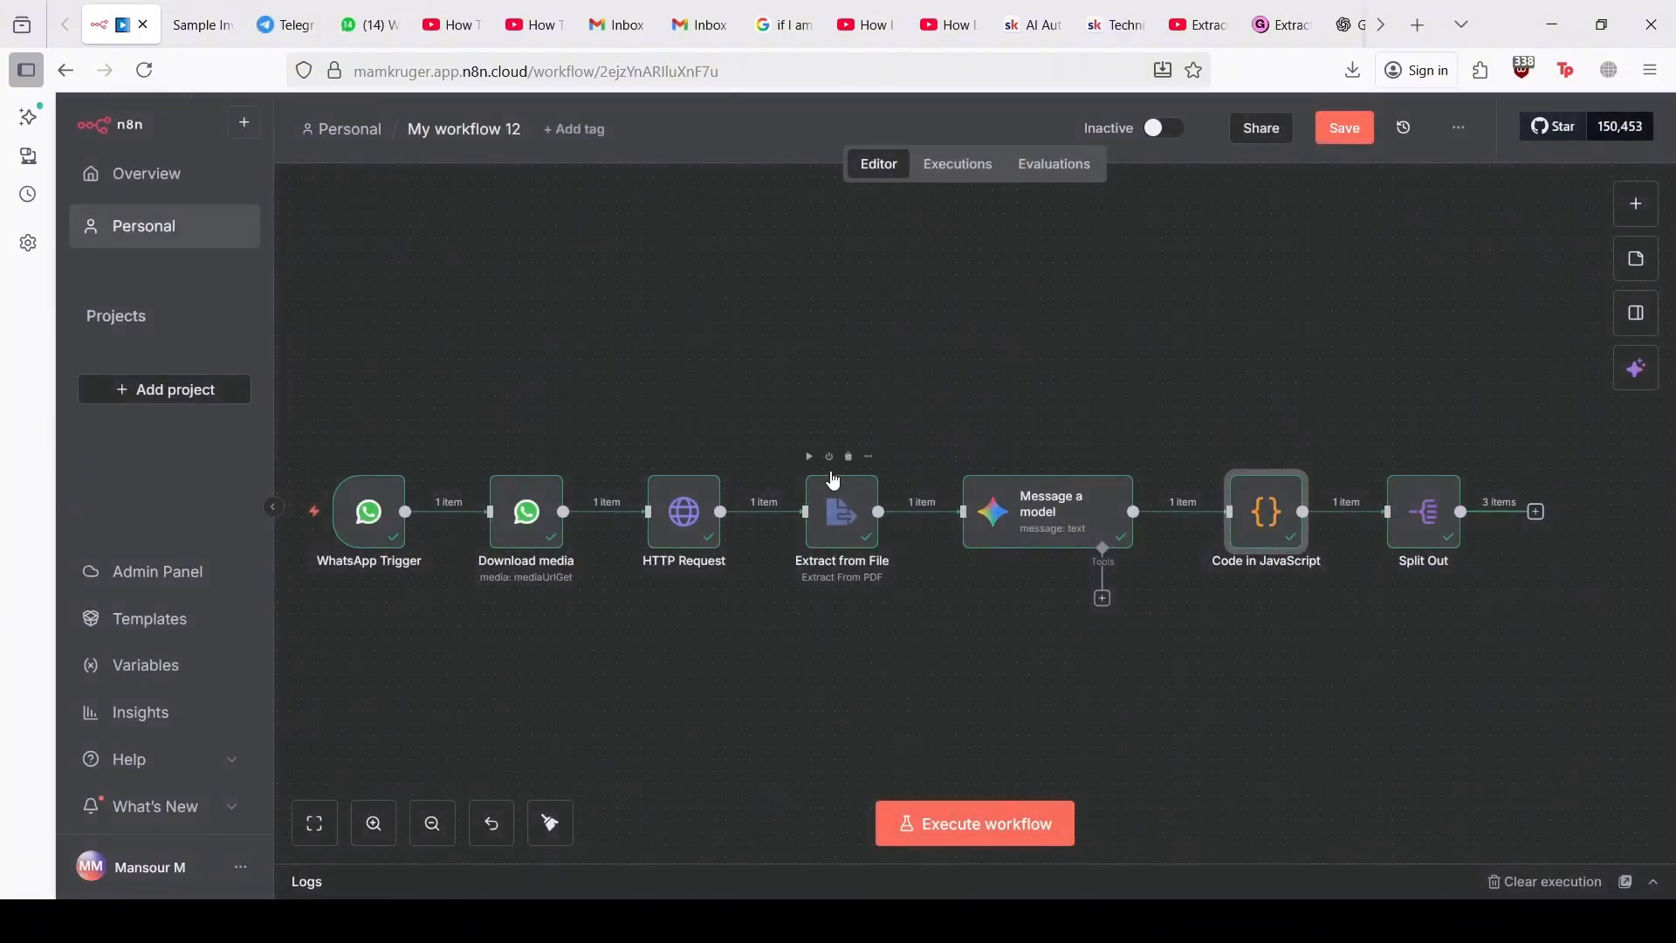
Step: Open the Message a model node and examine the invoice items and transaction fee prices in its JSON output
{"action": "double_click", "coordinate": [1030, 525]}
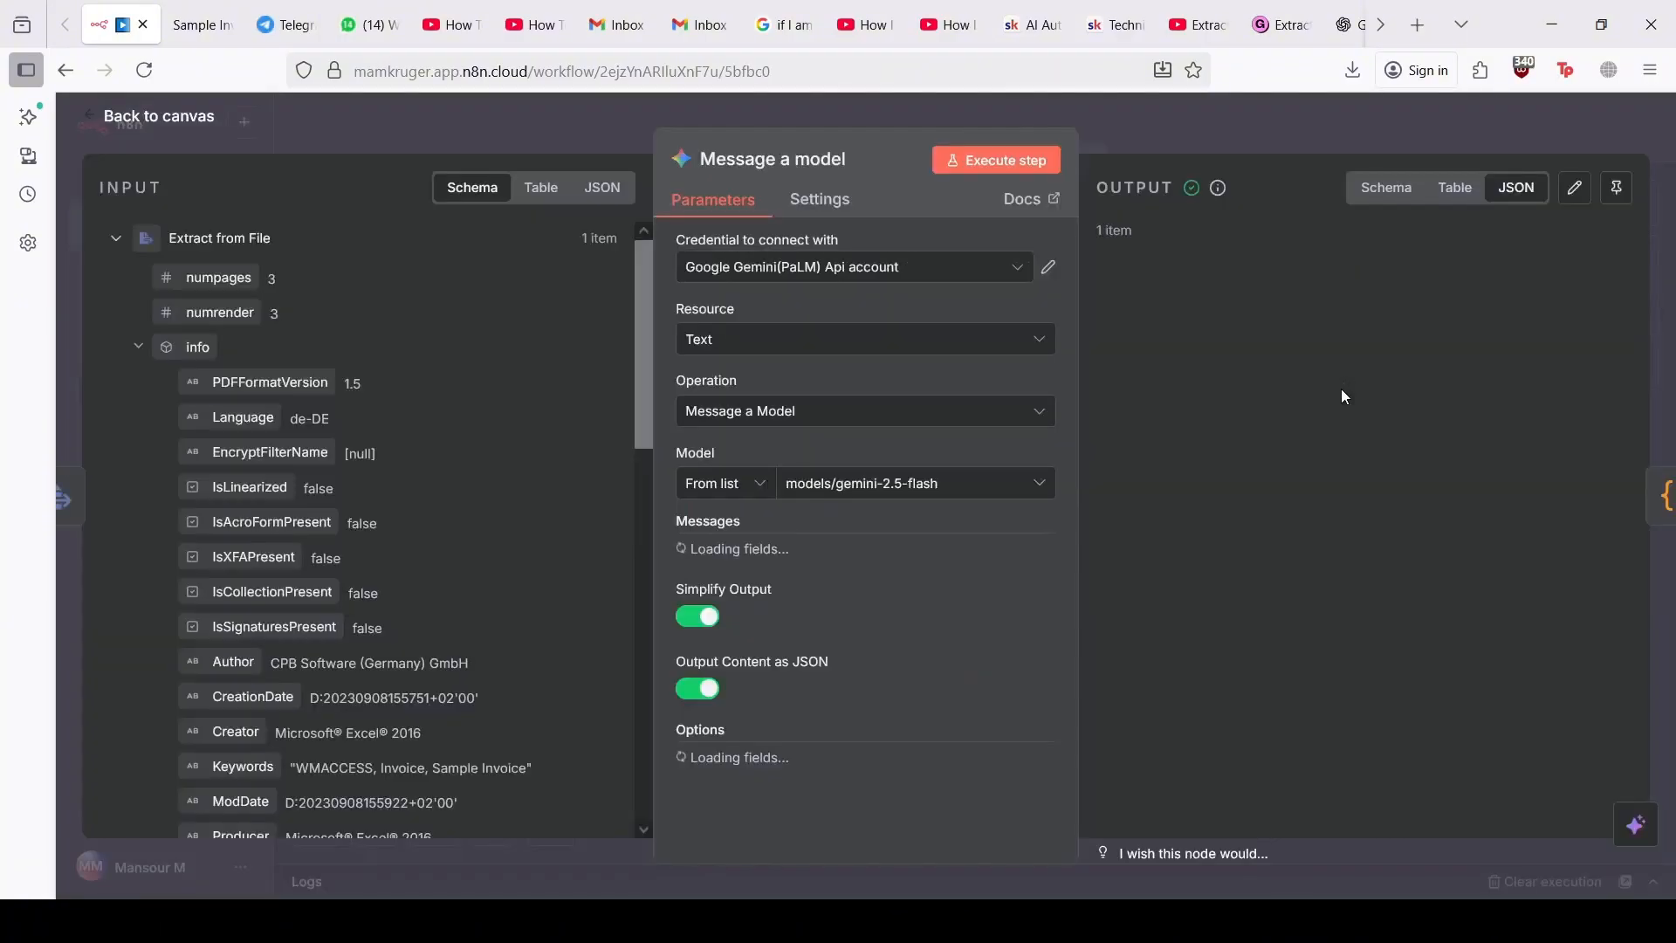
{"action": "scroll", "coordinate": [1436, 381], "scroll_direction": "down", "scroll_amount": 3}
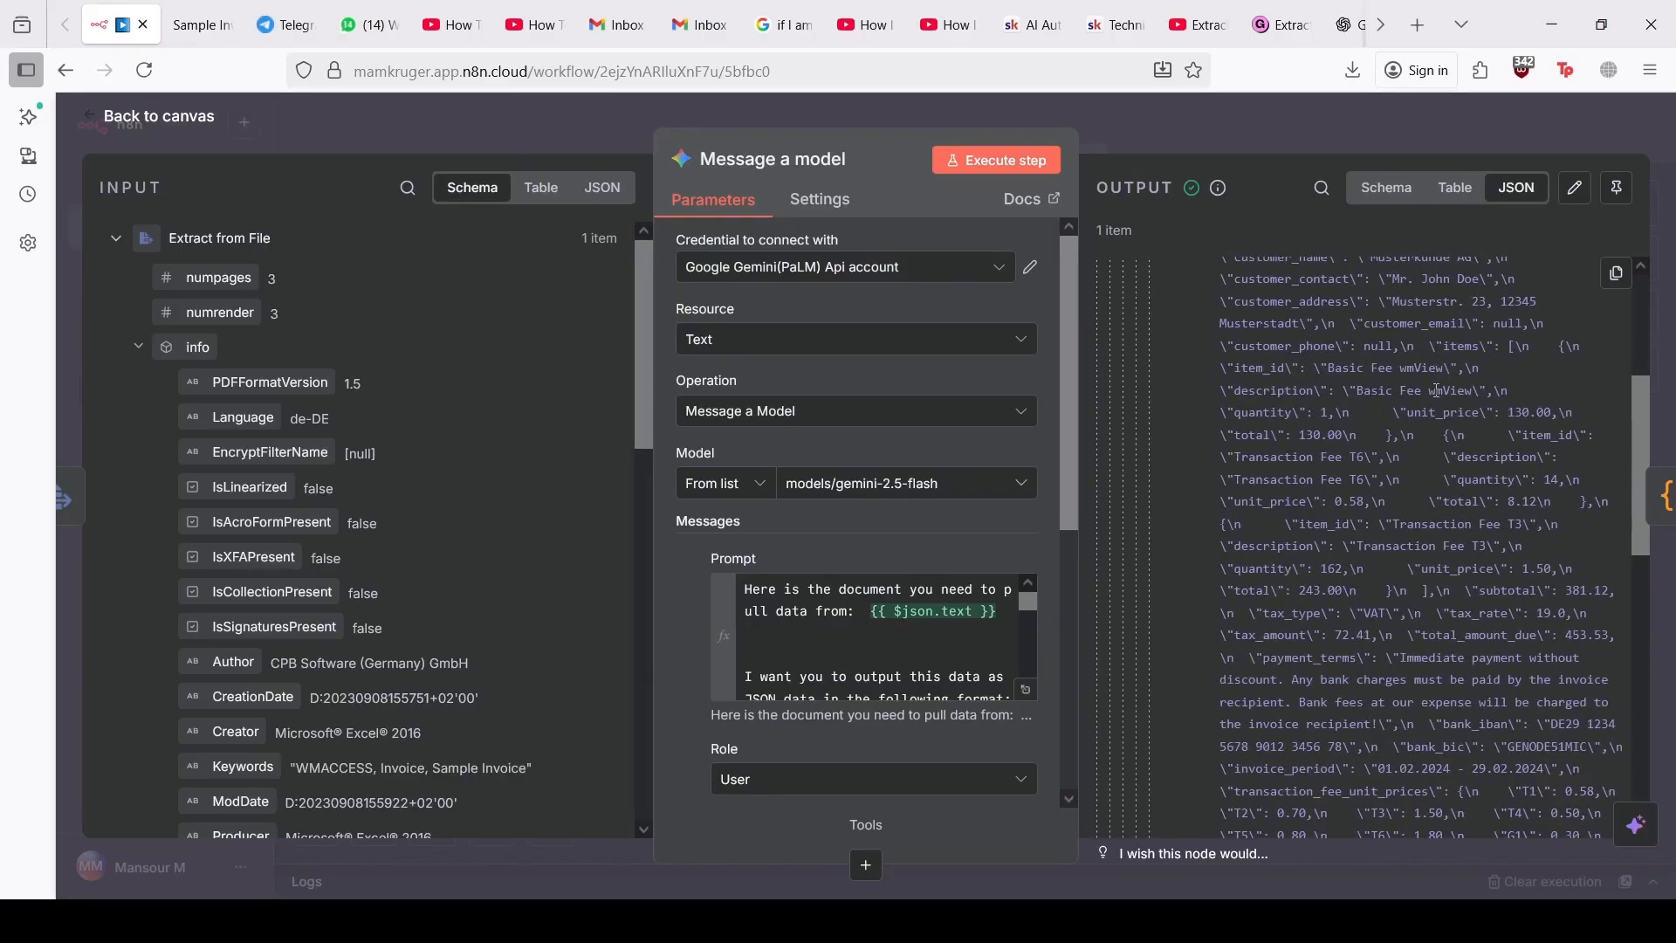
{"action": "scroll", "coordinate": [1439, 419], "scroll_direction": "up", "scroll_amount": 2}
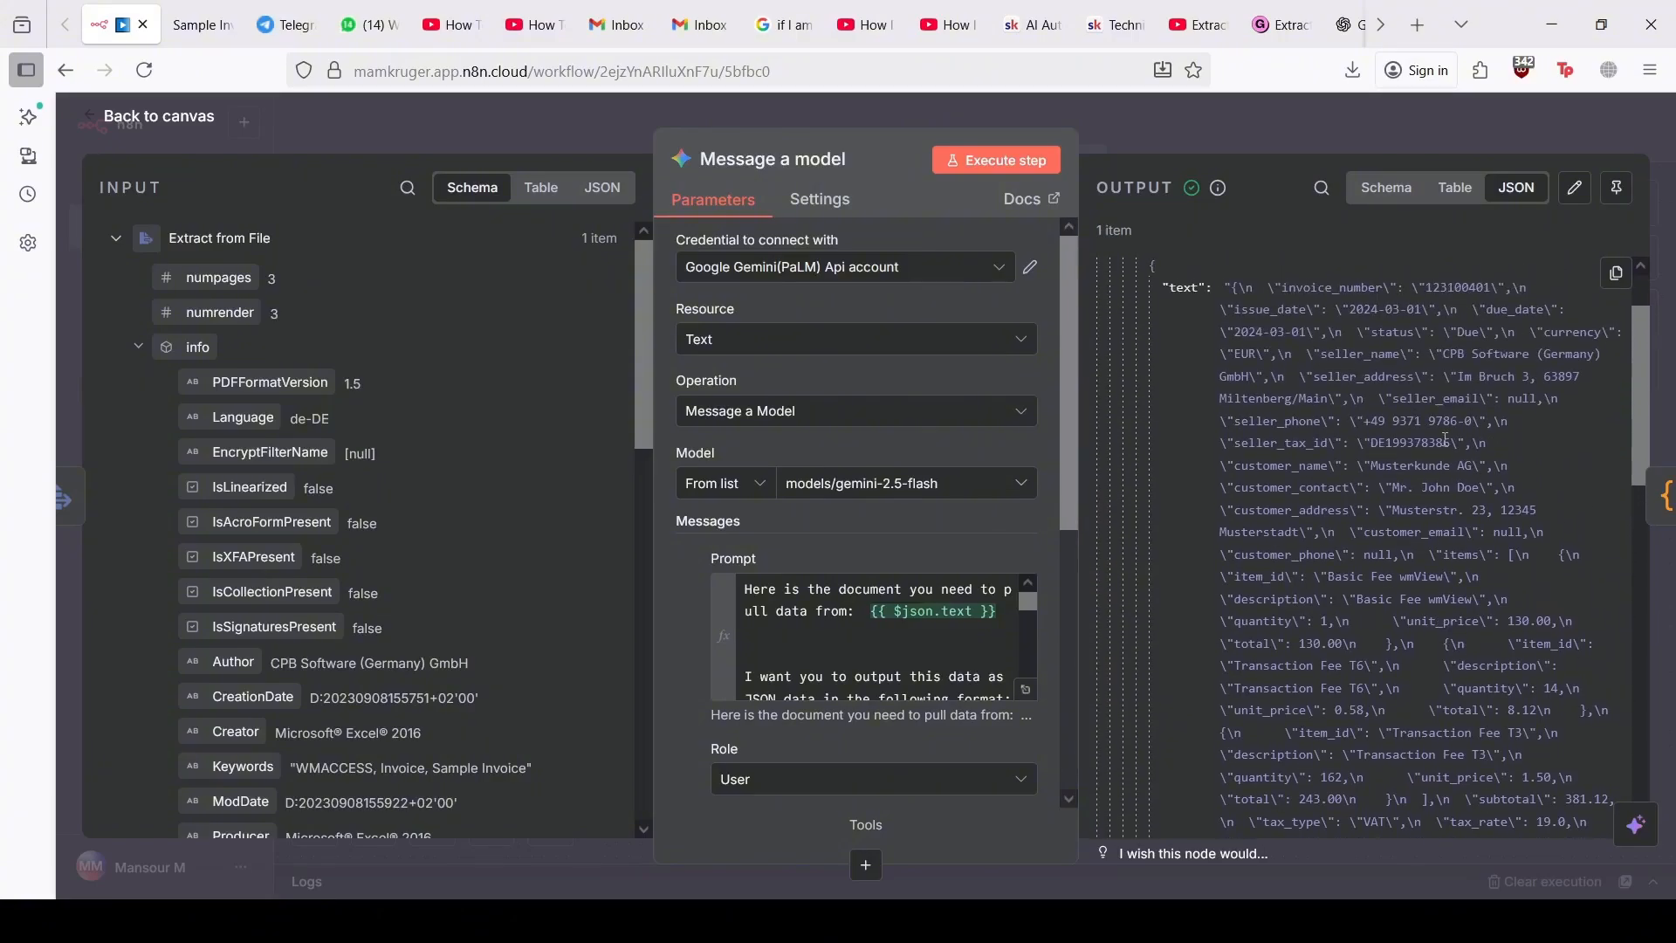
{"action": "scroll", "coordinate": [1446, 441], "scroll_direction": "down", "scroll_amount": 3}
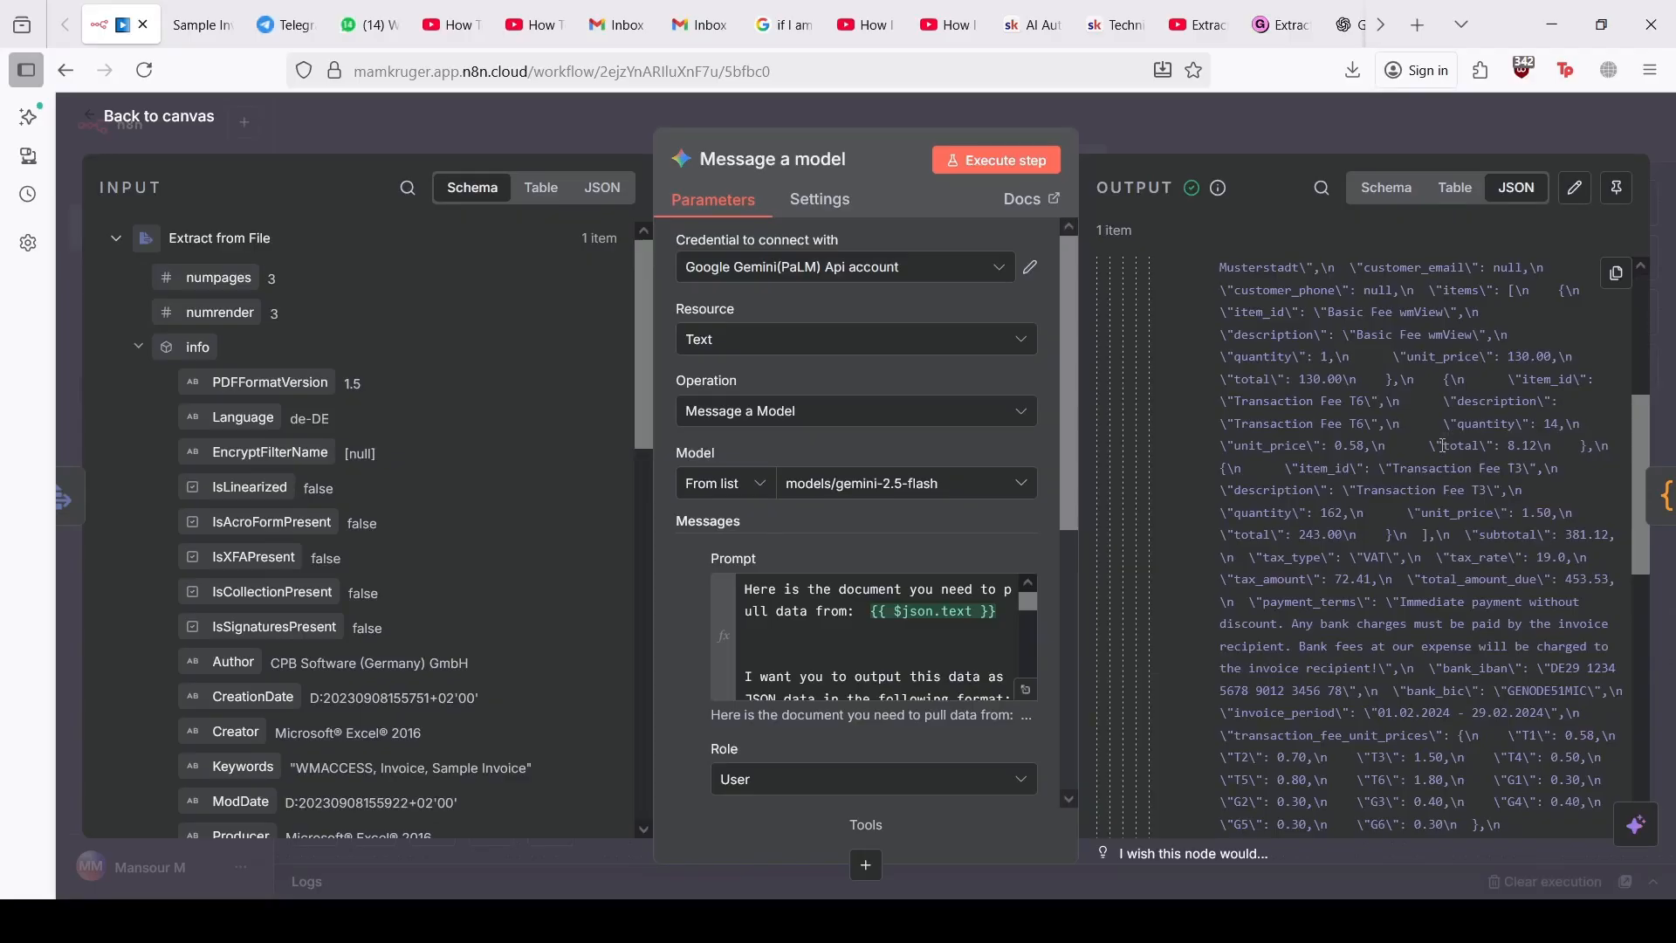
{"action": "scroll", "coordinate": [1443, 445], "scroll_direction": "down", "scroll_amount": 3}
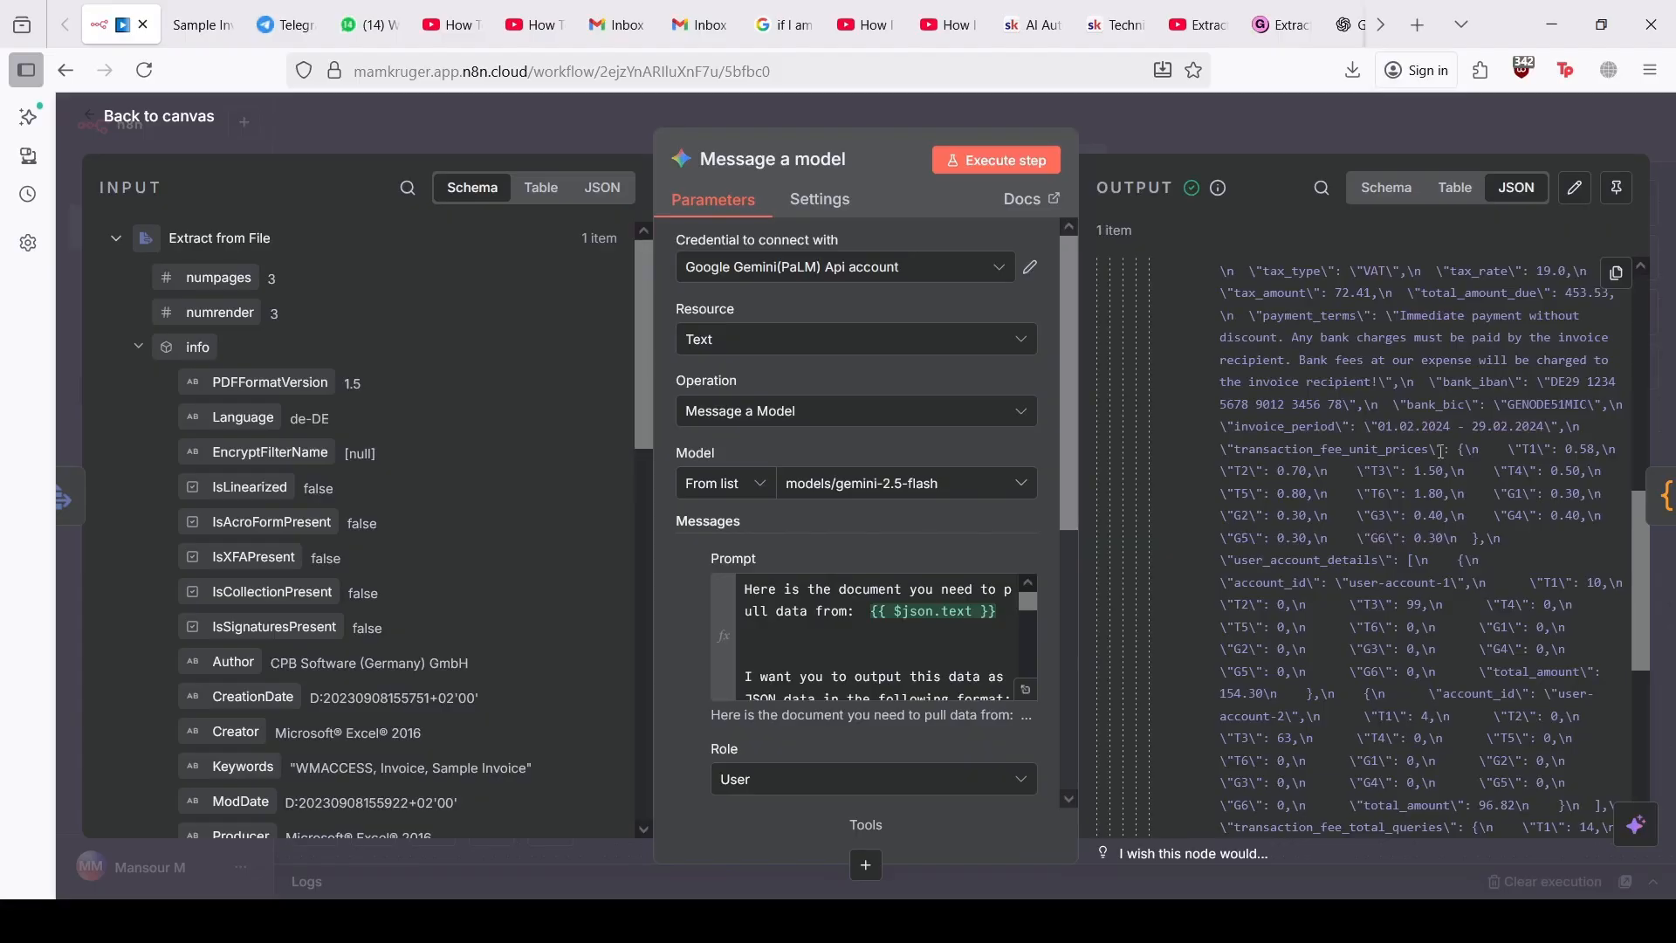
{"action": "scroll", "coordinate": [1443, 454], "scroll_direction": "up", "scroll_amount": 1}
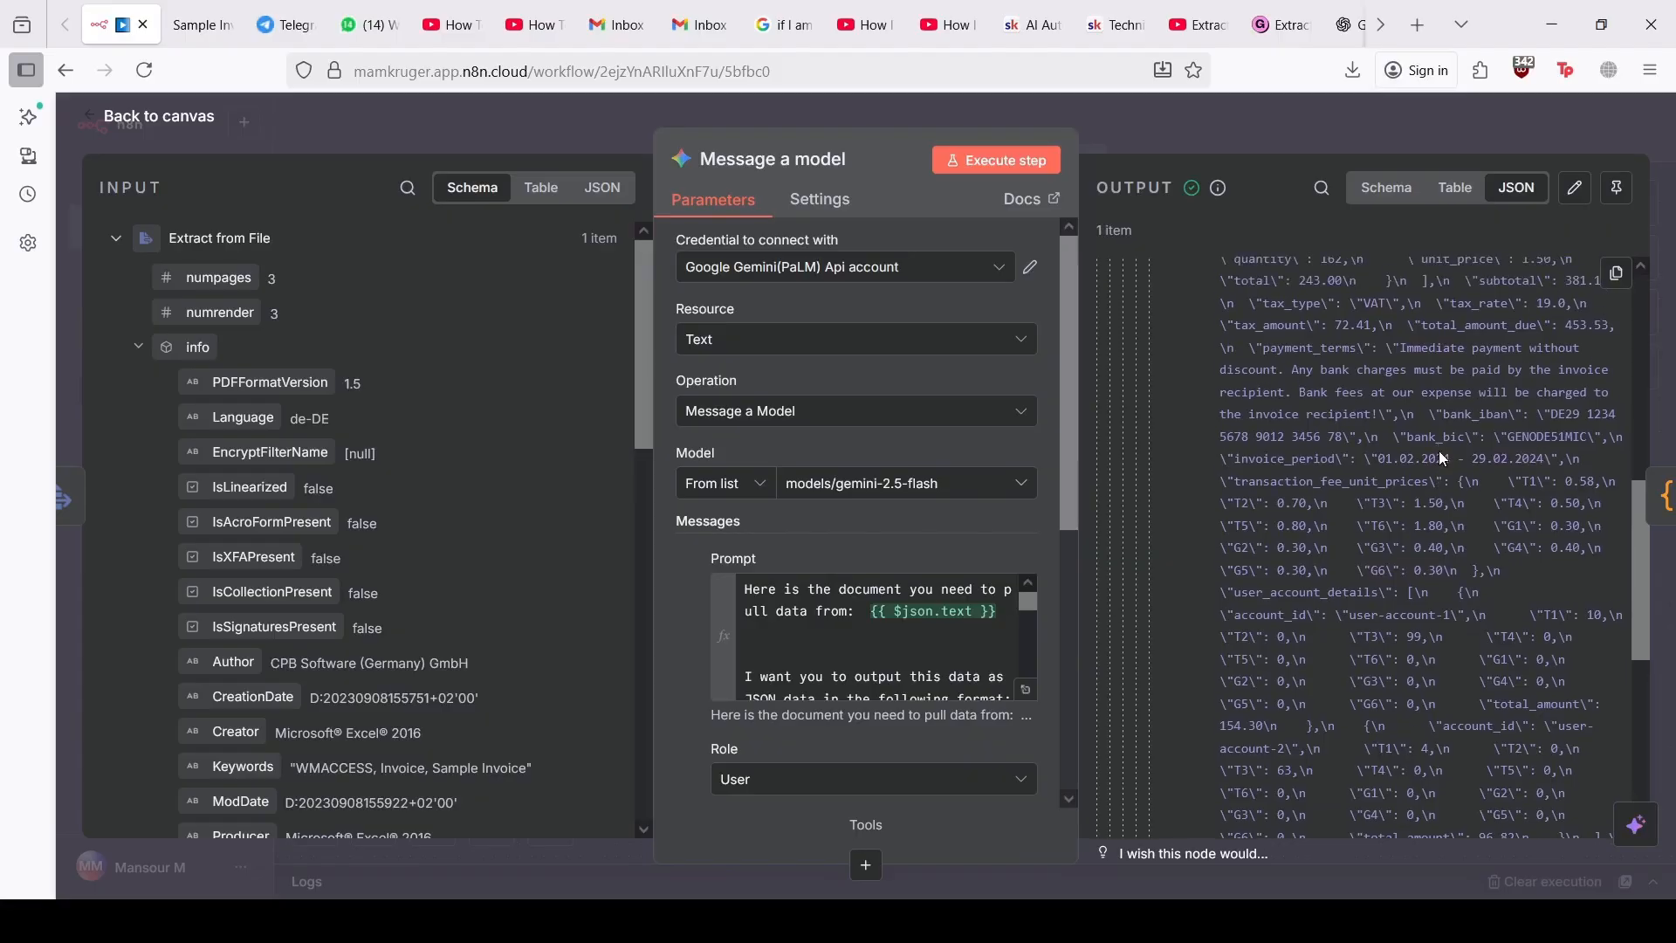
Step: Display the Message a model output as a table and read through the invoice text in its content column
{"action": "left_click", "coordinate": [1453, 188]}
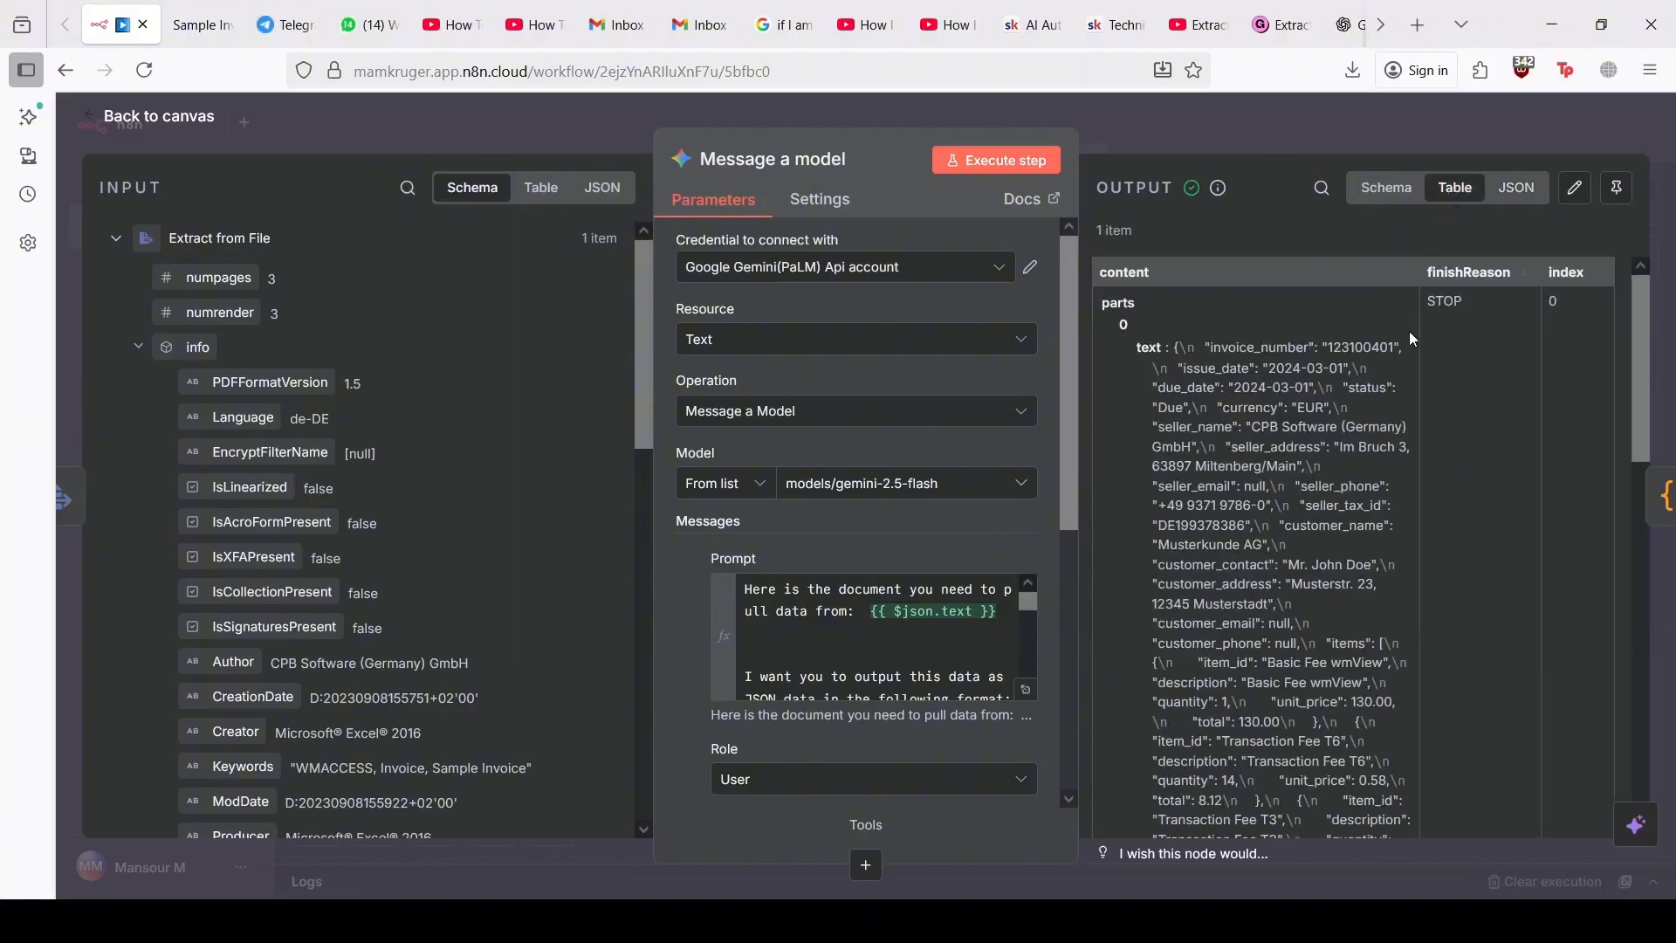
{"action": "scroll", "coordinate": [1374, 453], "scroll_direction": "down", "scroll_amount": 2}
{"action": "scroll", "coordinate": [1374, 453], "scroll_direction": "down", "scroll_amount": 1}
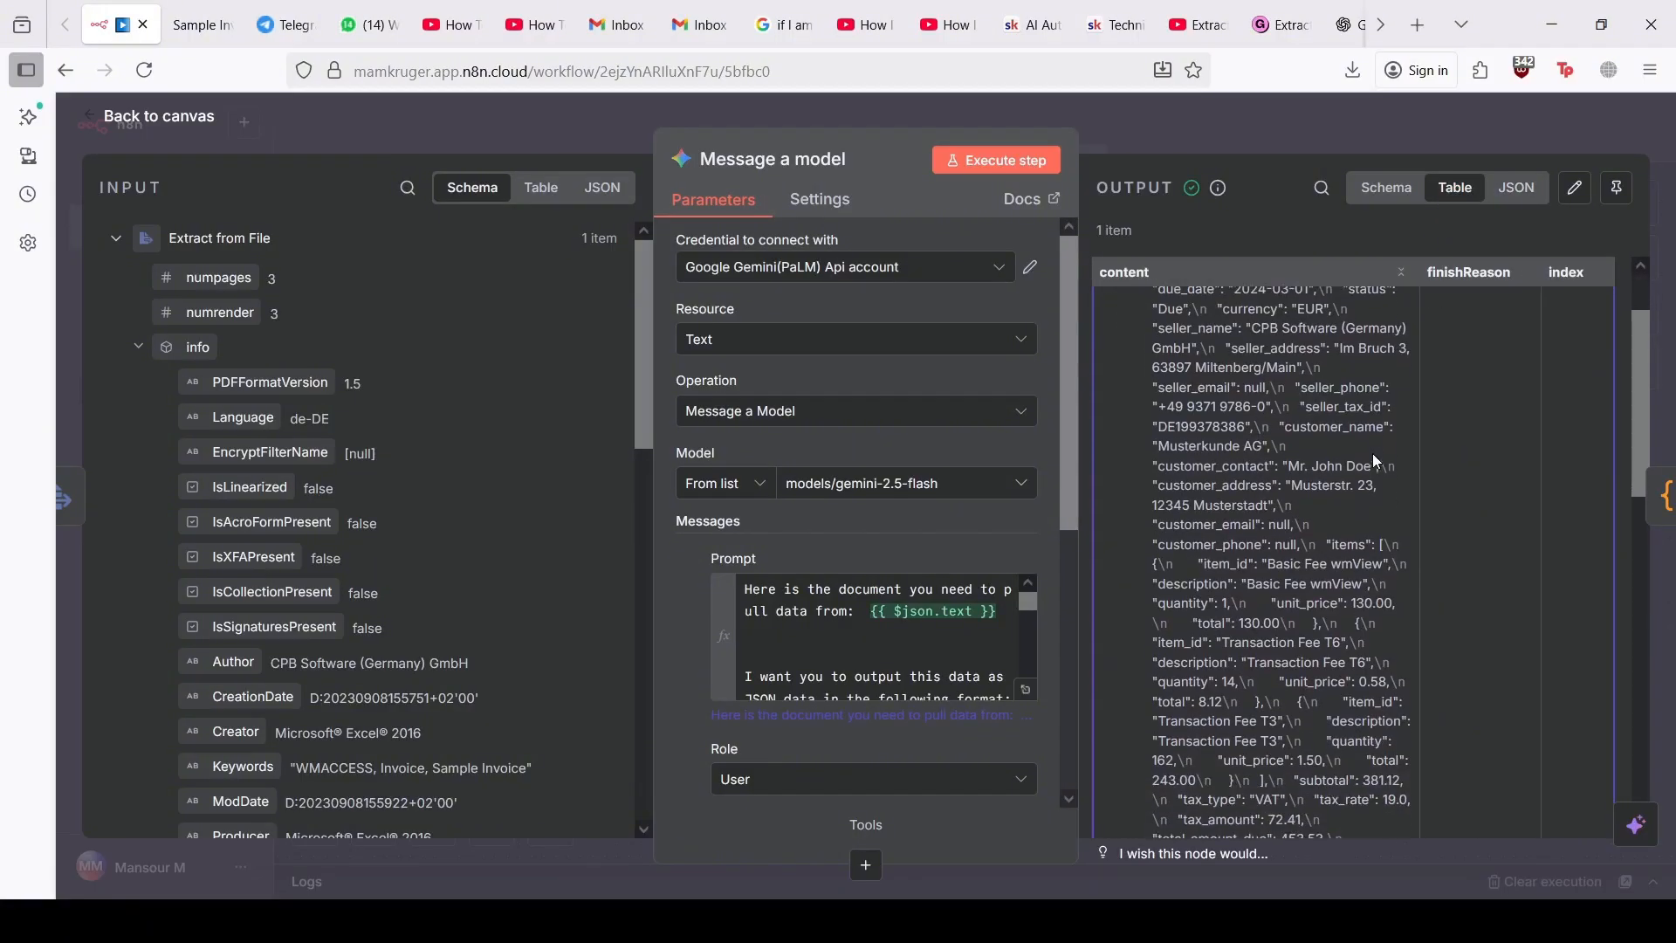
{"action": "scroll", "coordinate": [1374, 453], "scroll_direction": "down", "scroll_amount": 4}
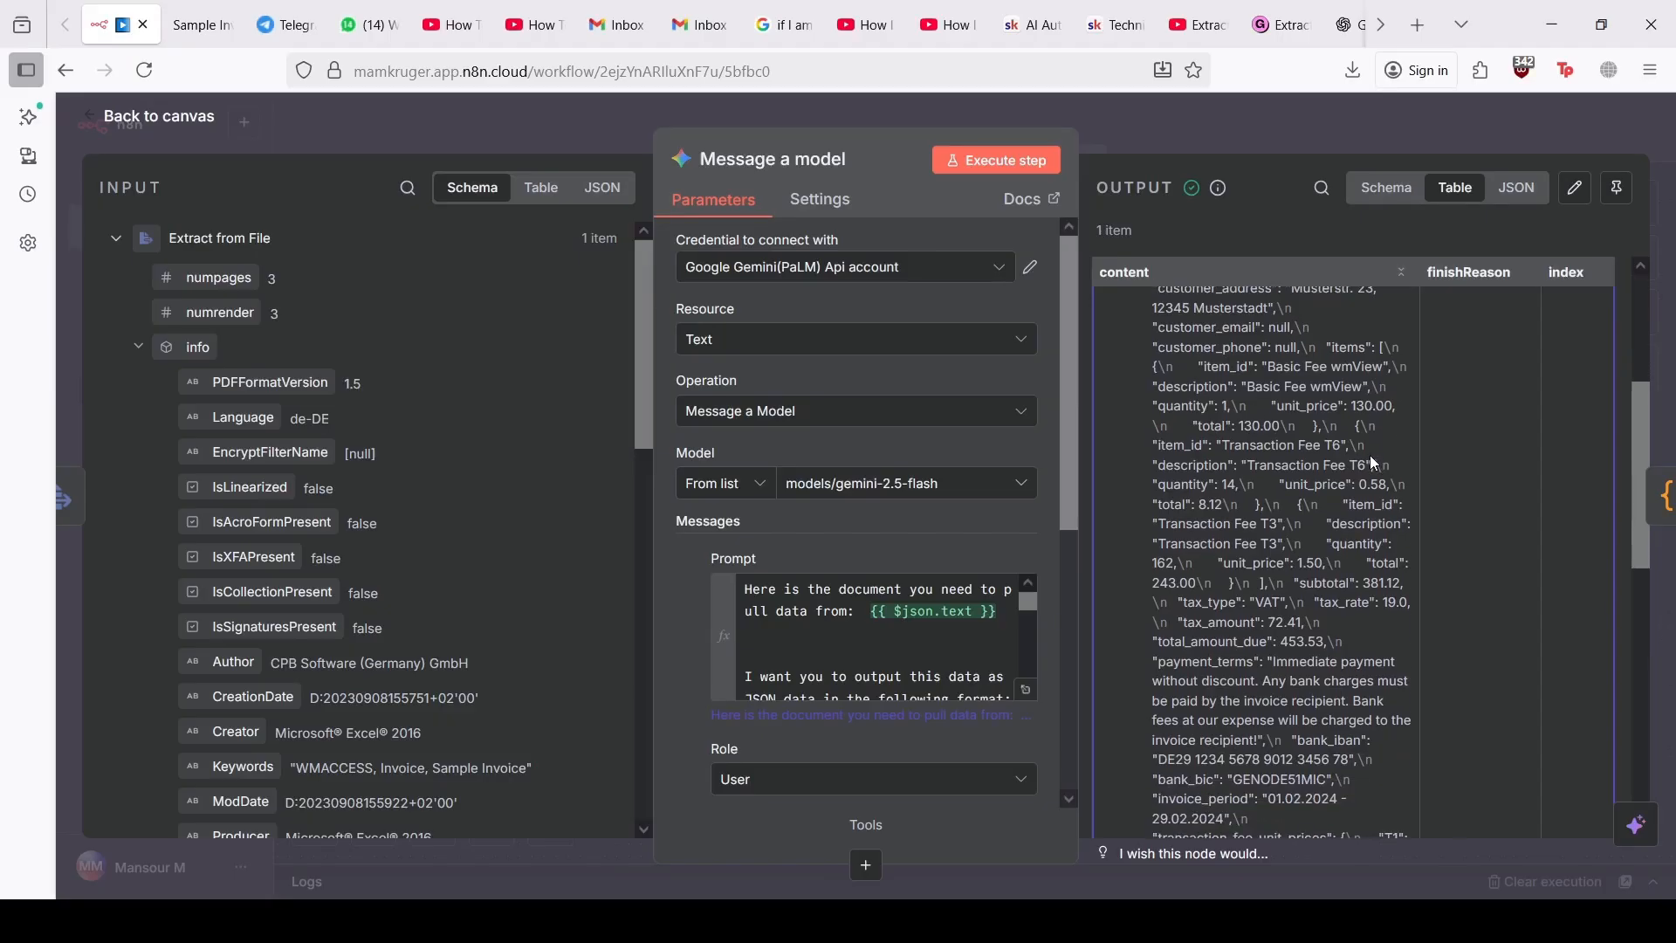
{"action": "scroll", "coordinate": [1369, 454], "scroll_direction": "down", "scroll_amount": 2}
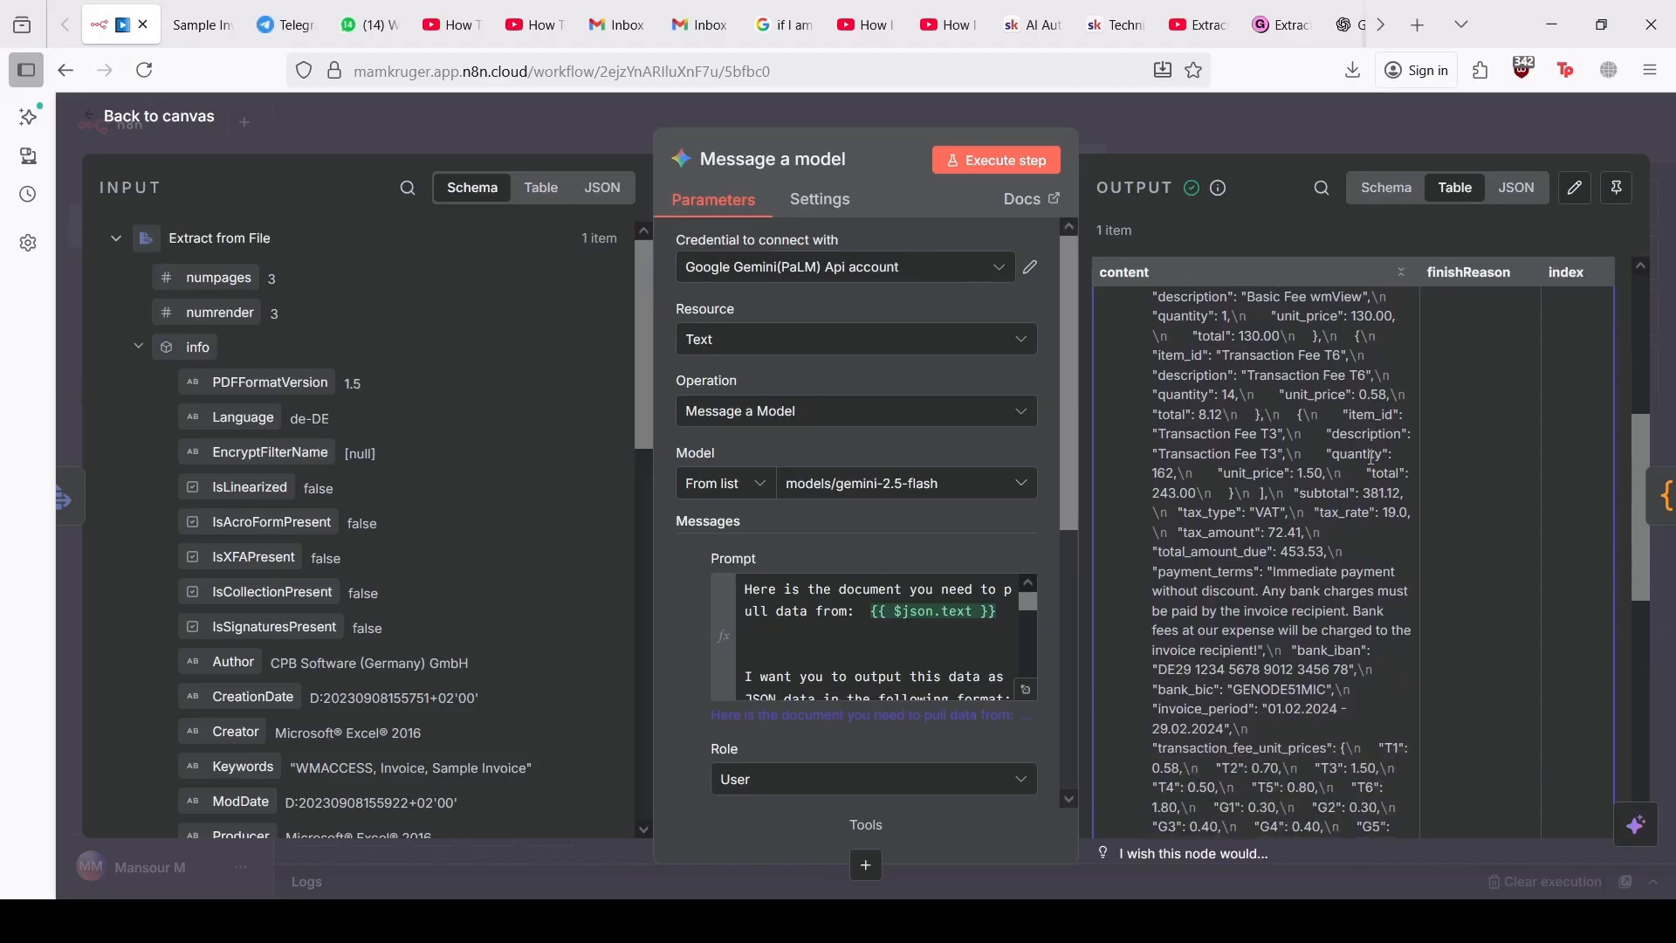
{"action": "scroll", "coordinate": [1372, 455], "scroll_direction": "down", "scroll_amount": 2}
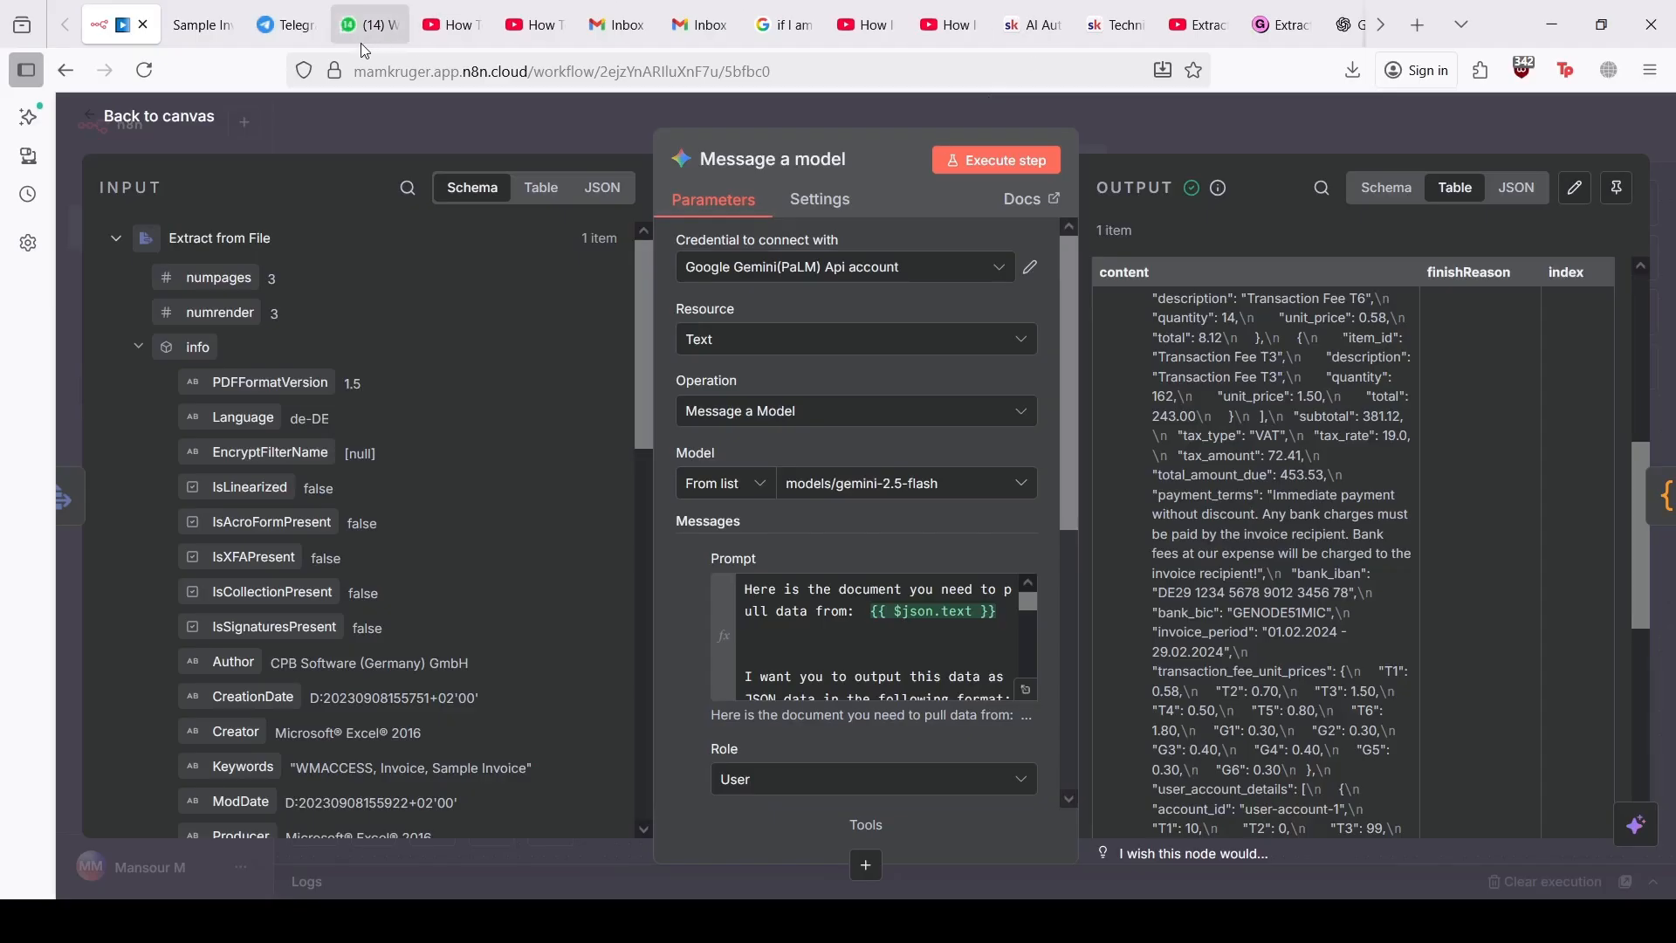
Step: Recheck the fee rows in the sample invoice PDF against the model's output in n8n, and return to the canvas
{"action": "left_click", "coordinate": [216, 11]}
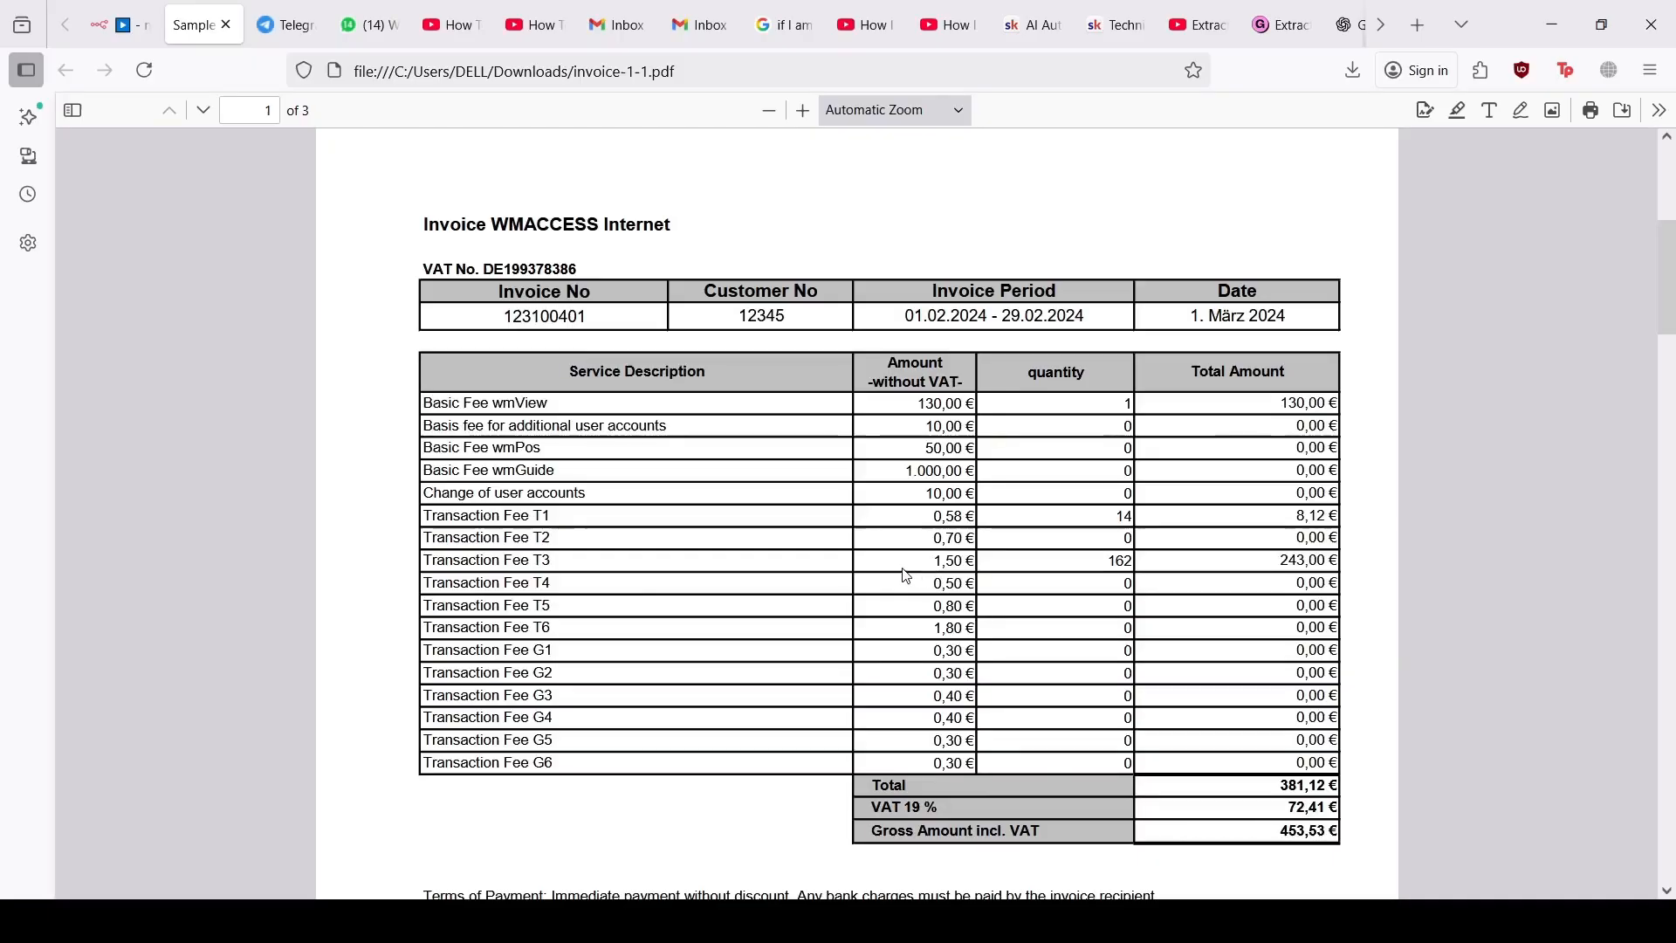
{"action": "left_click", "coordinate": [113, 13]}
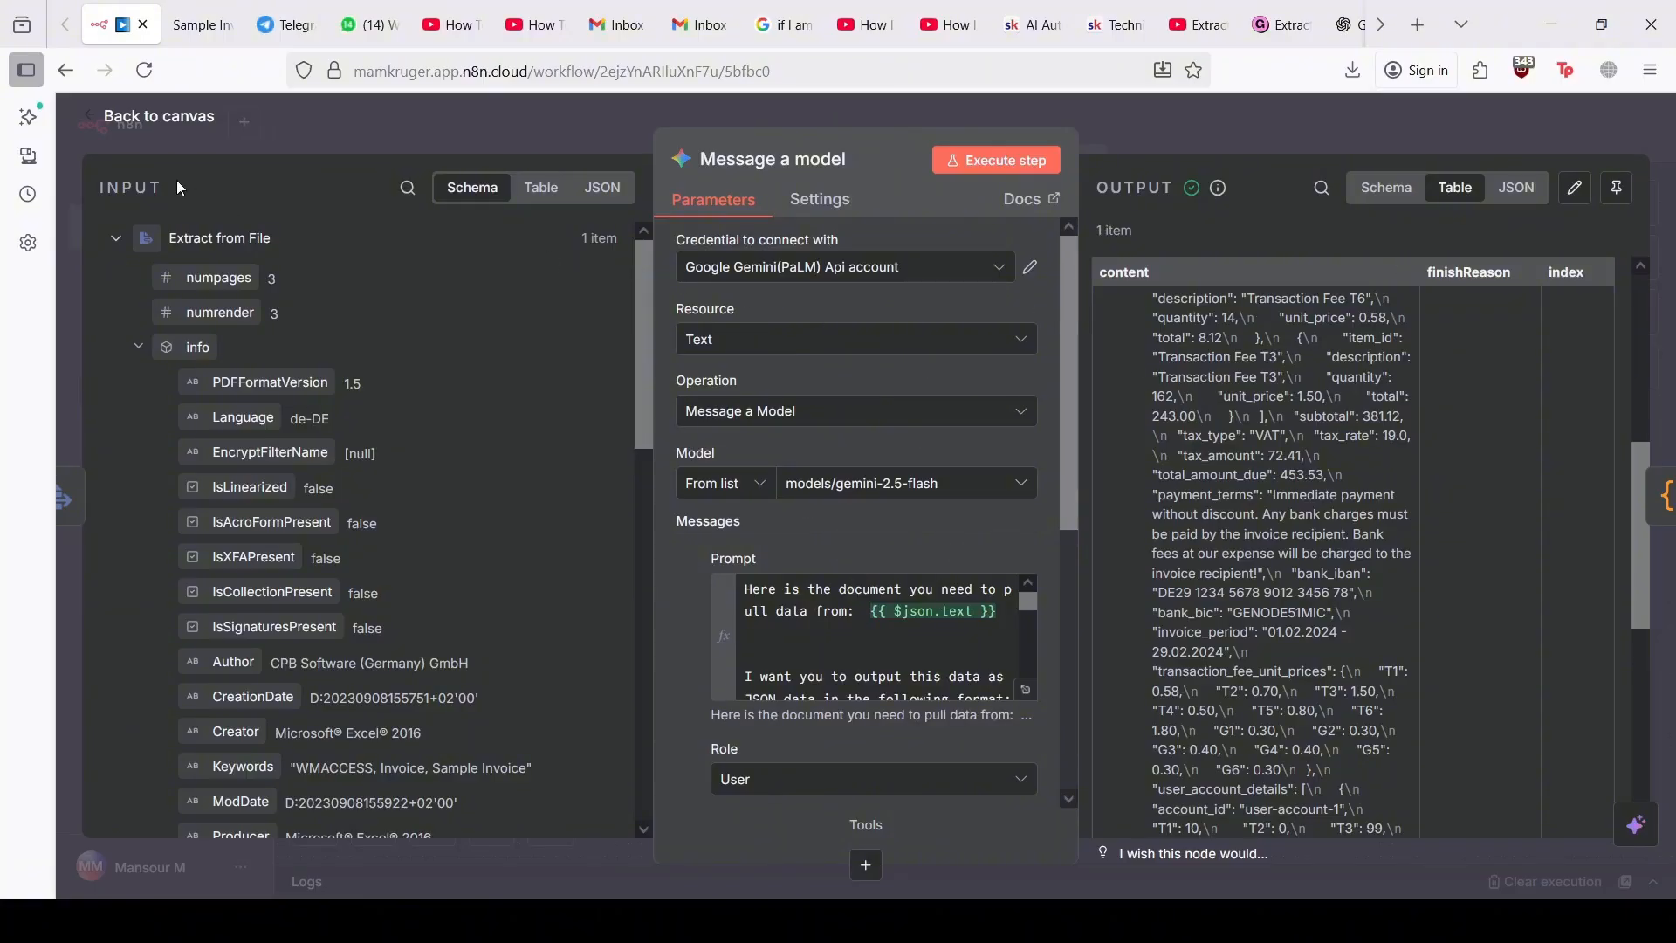
{"action": "left_click", "coordinate": [122, 111]}
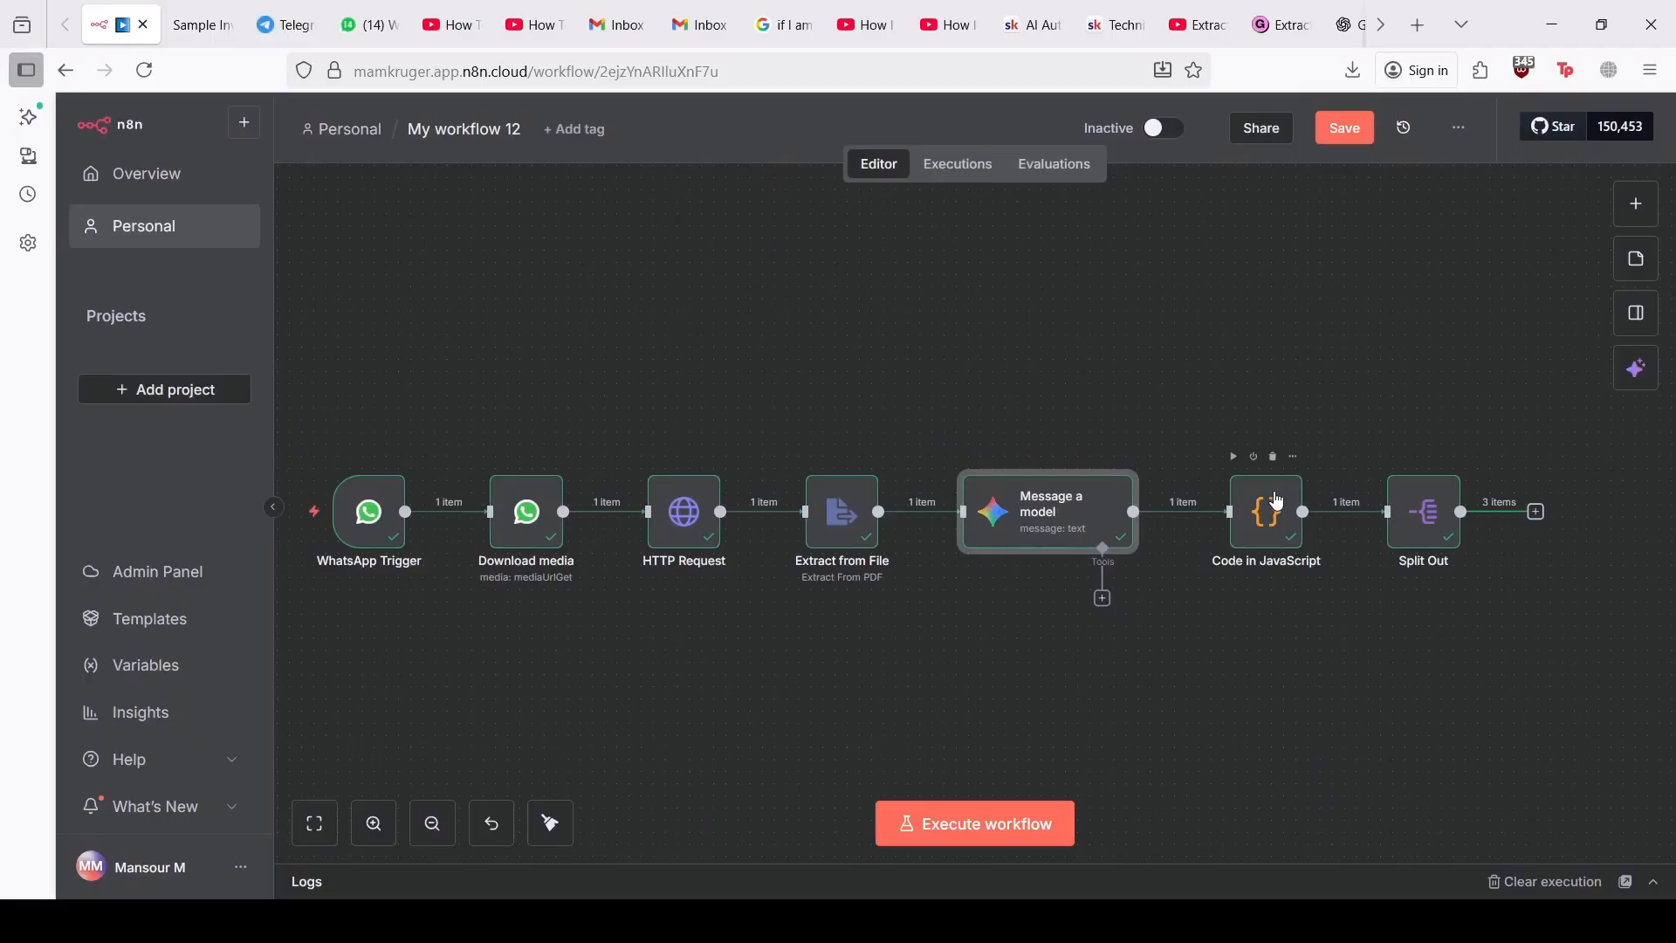
Step: Open the Code in JavaScript node to review its JSON.parse code, and return to the canvas
{"action": "double_click", "coordinate": [1272, 504]}
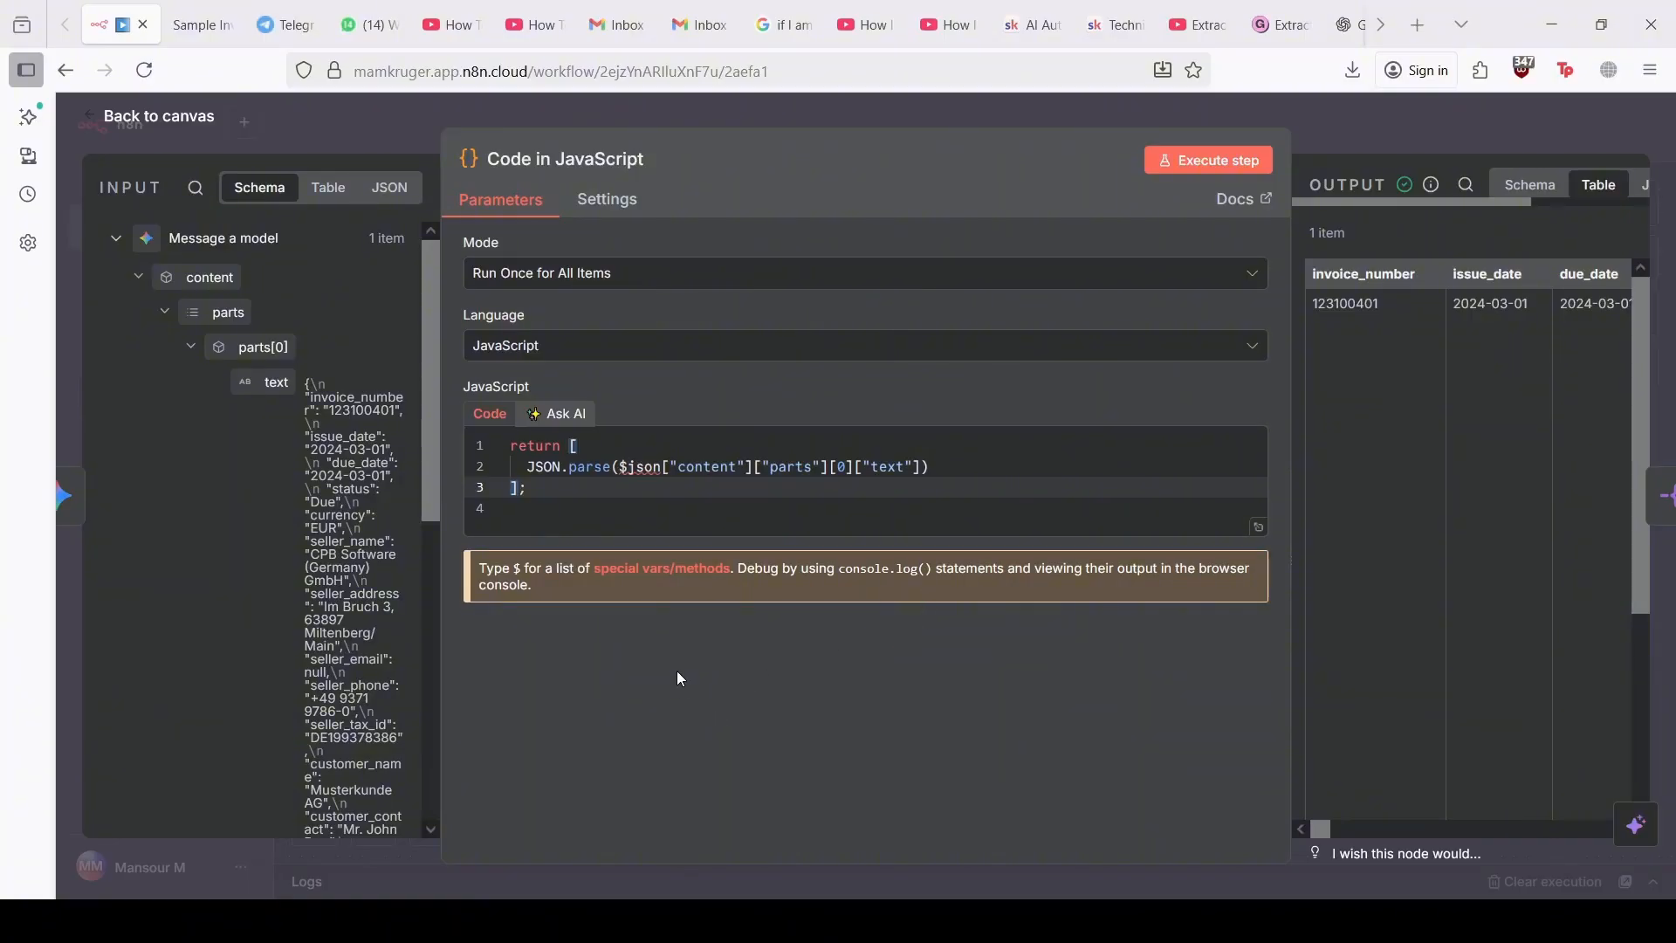
{"action": "left_click", "coordinate": [174, 115]}
{"action": "mouse_move", "coordinate": [1032, 517]}
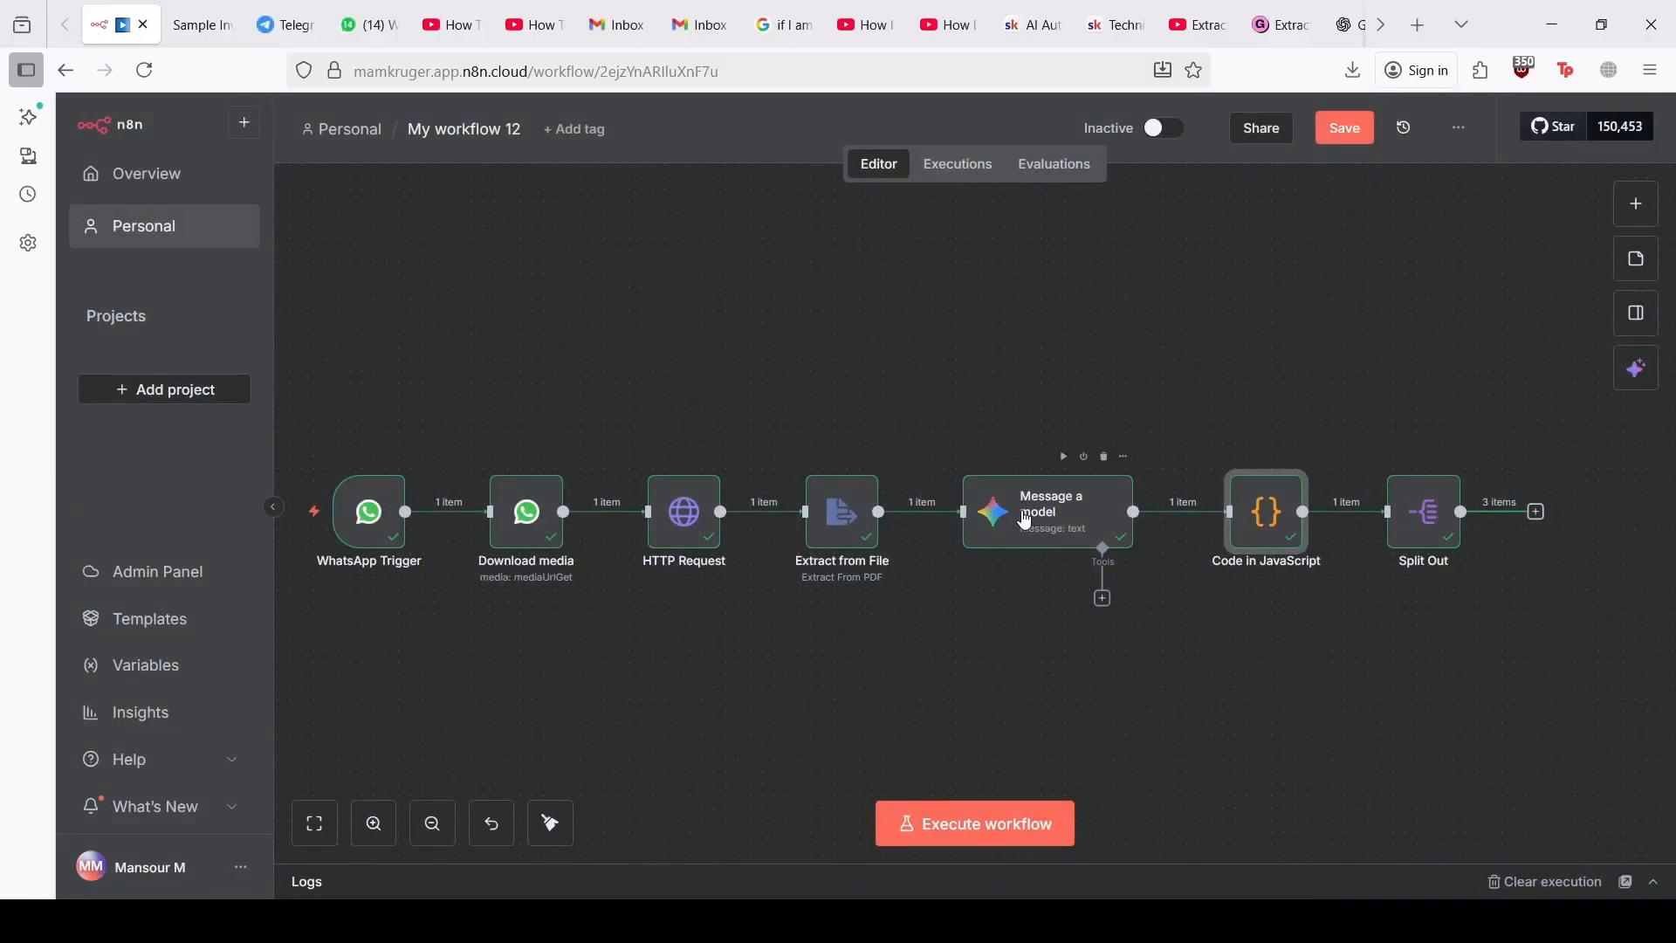
Step: Add a second message to the Message a model node and set its role to Model
{"action": "double_click", "coordinate": [1021, 520]}
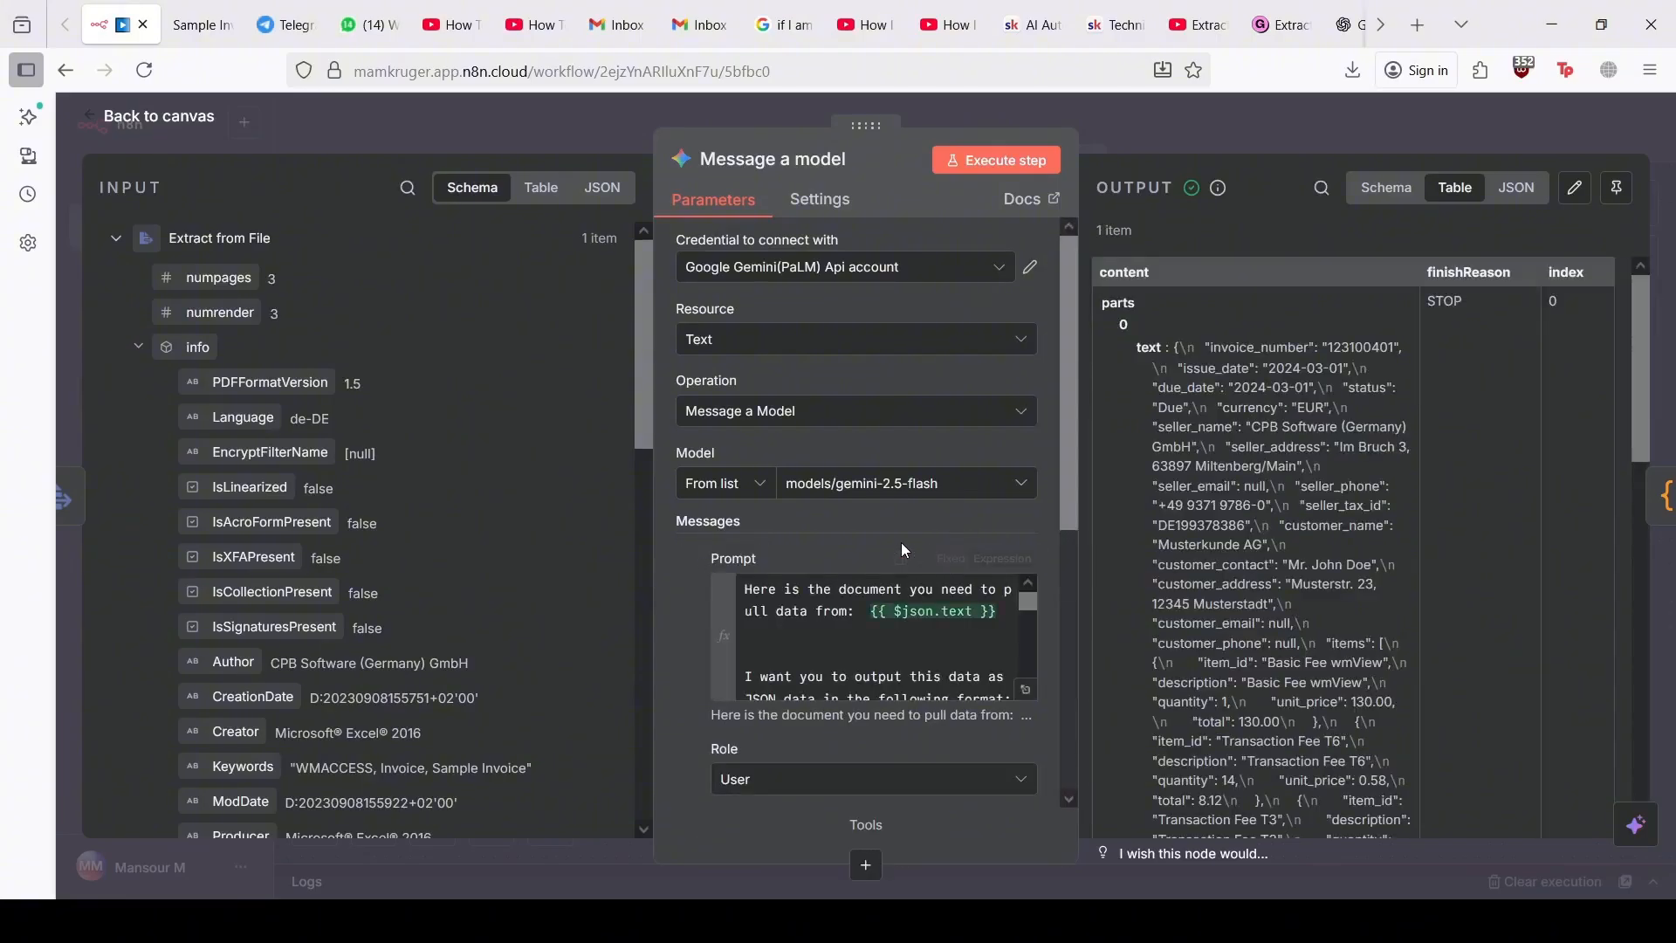
{"action": "scroll", "coordinate": [839, 740], "scroll_direction": "down", "scroll_amount": 3}
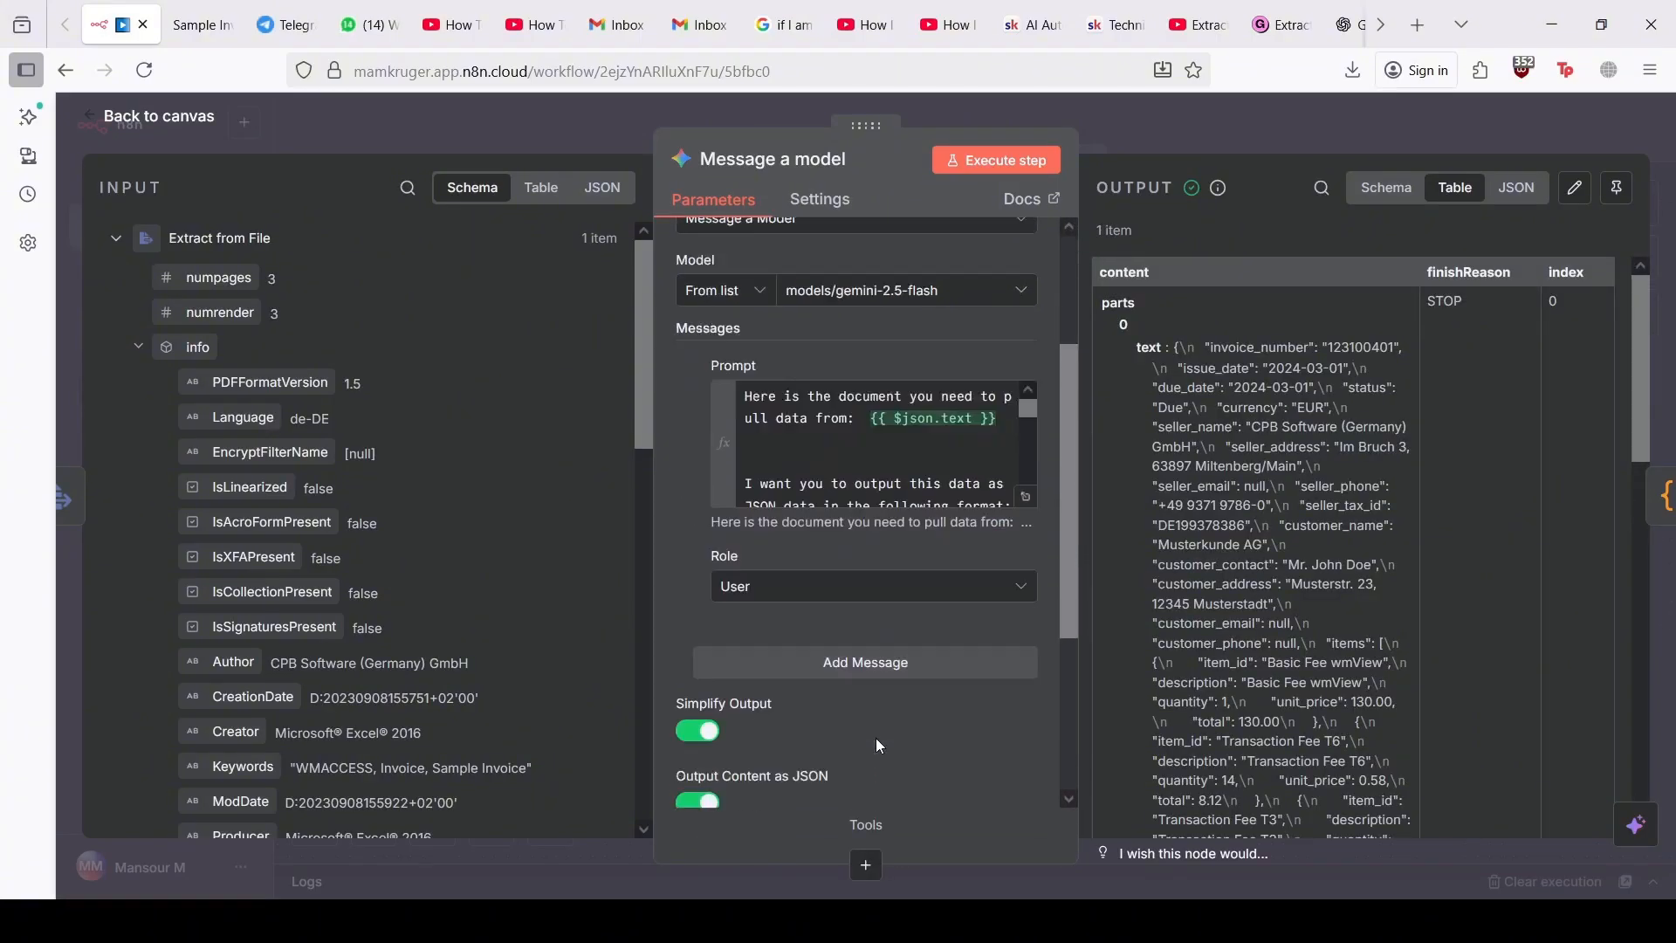
{"action": "left_click", "coordinate": [840, 626]}
{"action": "scroll", "coordinate": [846, 674], "scroll_direction": "down", "scroll_amount": 1}
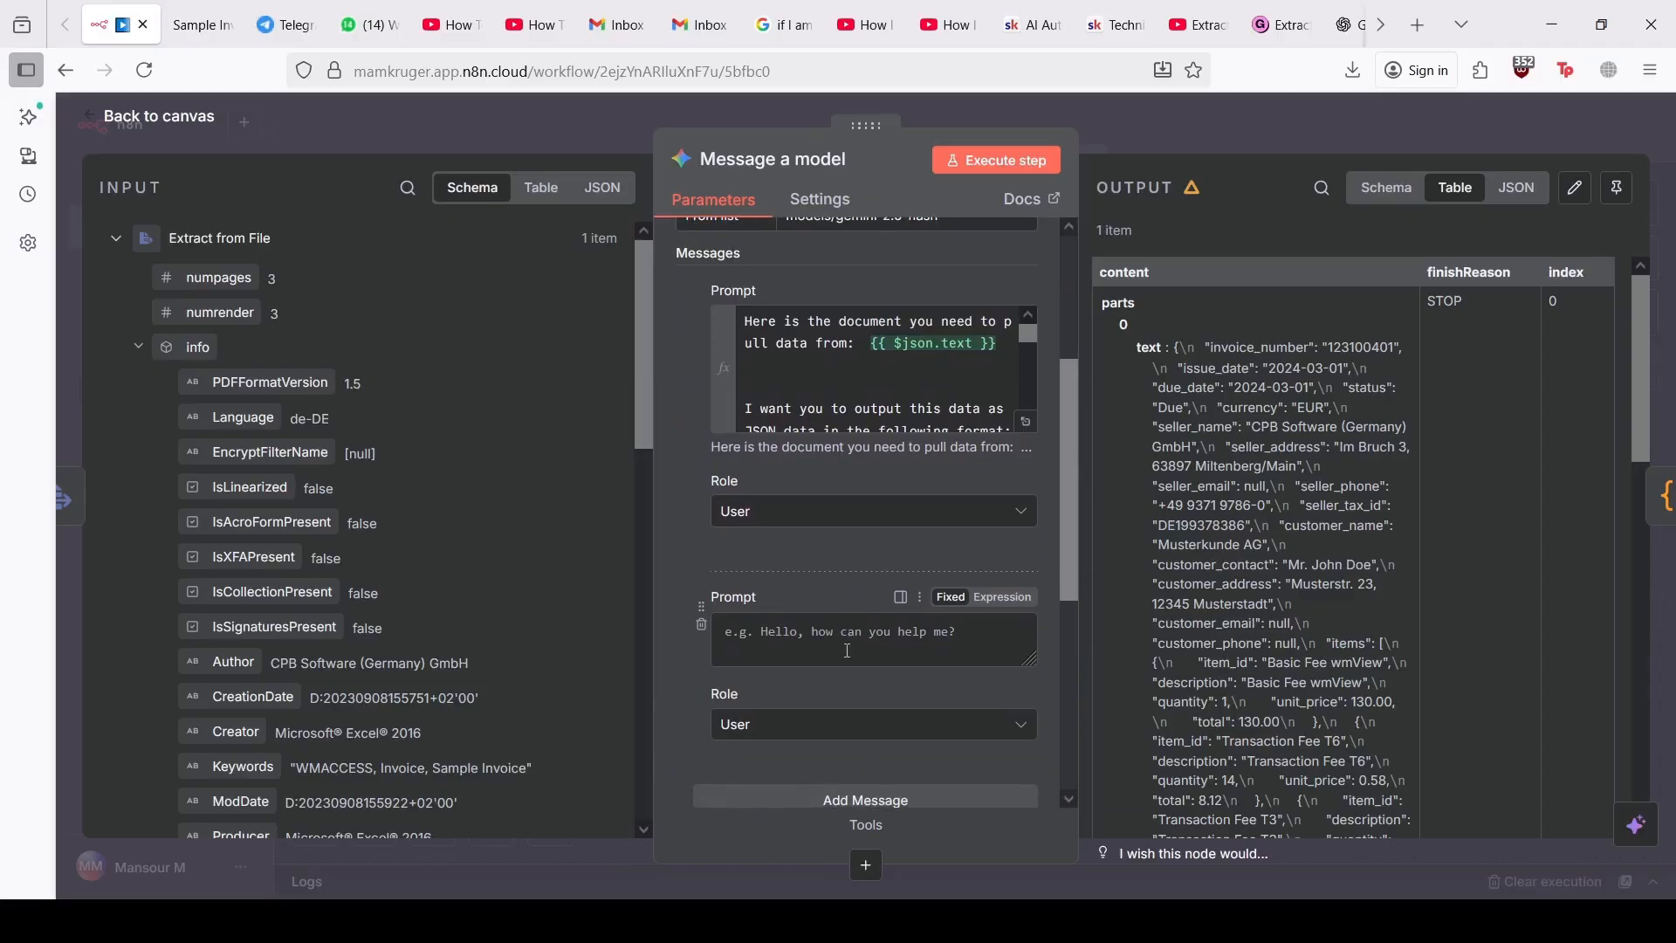
{"action": "left_click", "coordinate": [838, 725]}
{"action": "left_click", "coordinate": [789, 809]}
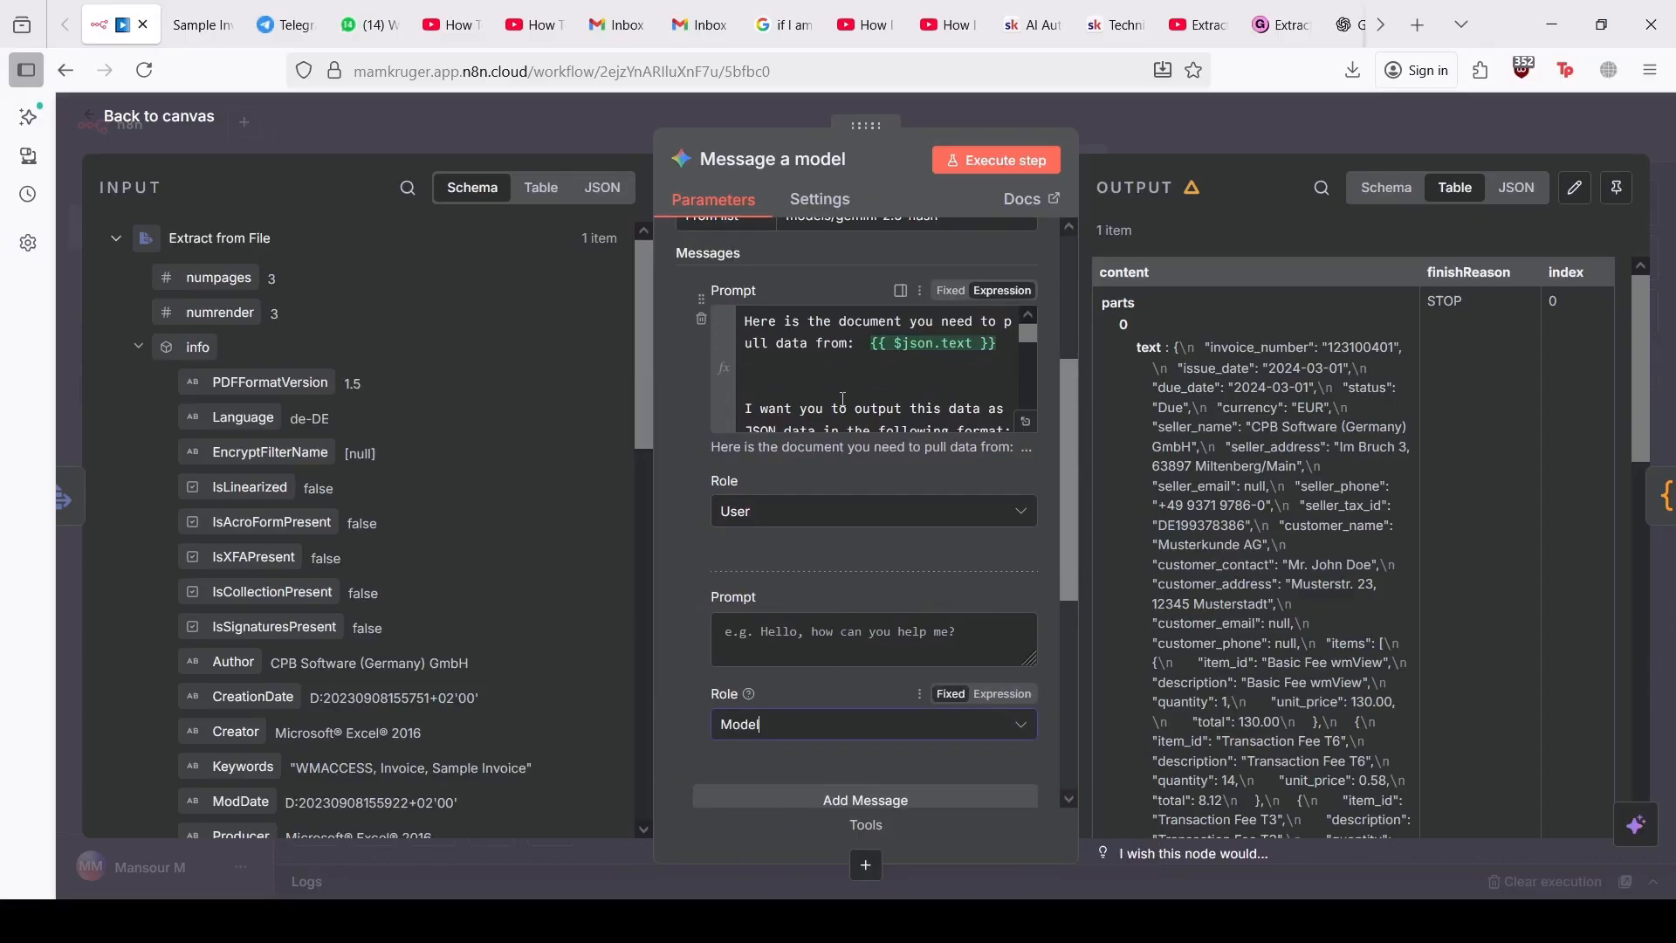
Step: Move the JSON output format instructions from the User prompt into the new Model prompt, leaving only the document text reference in the first
{"action": "left_click", "coordinate": [1026, 422]}
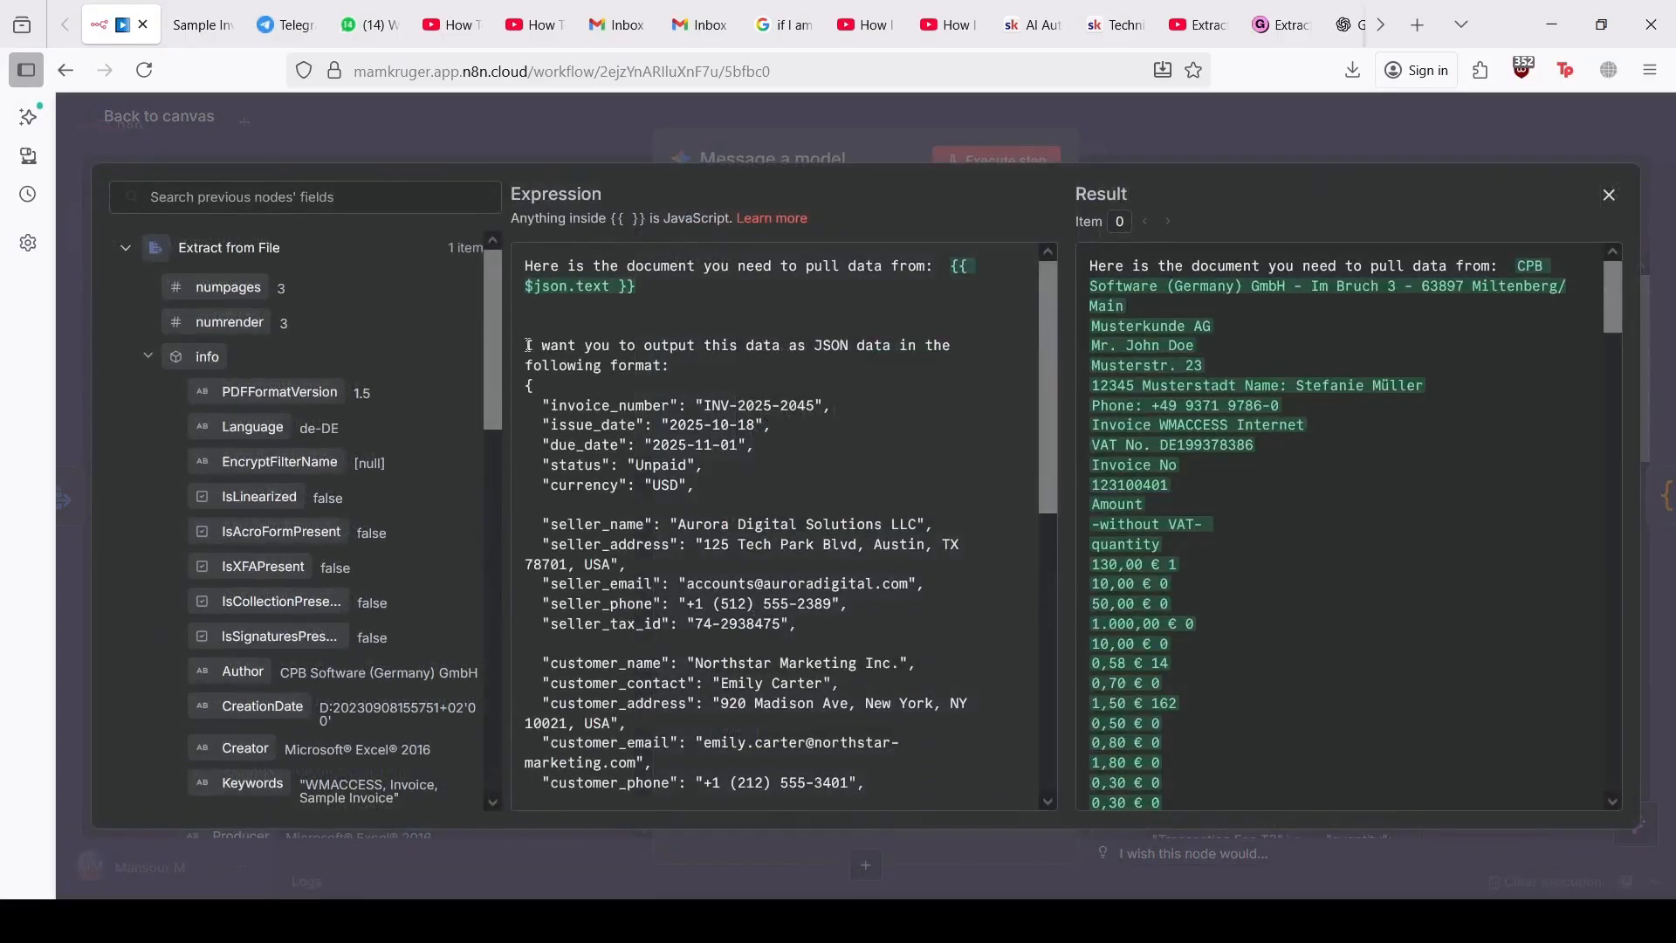
{"action": "left_click_drag", "start_coordinate": [553, 367], "coordinate": [793, 784]}
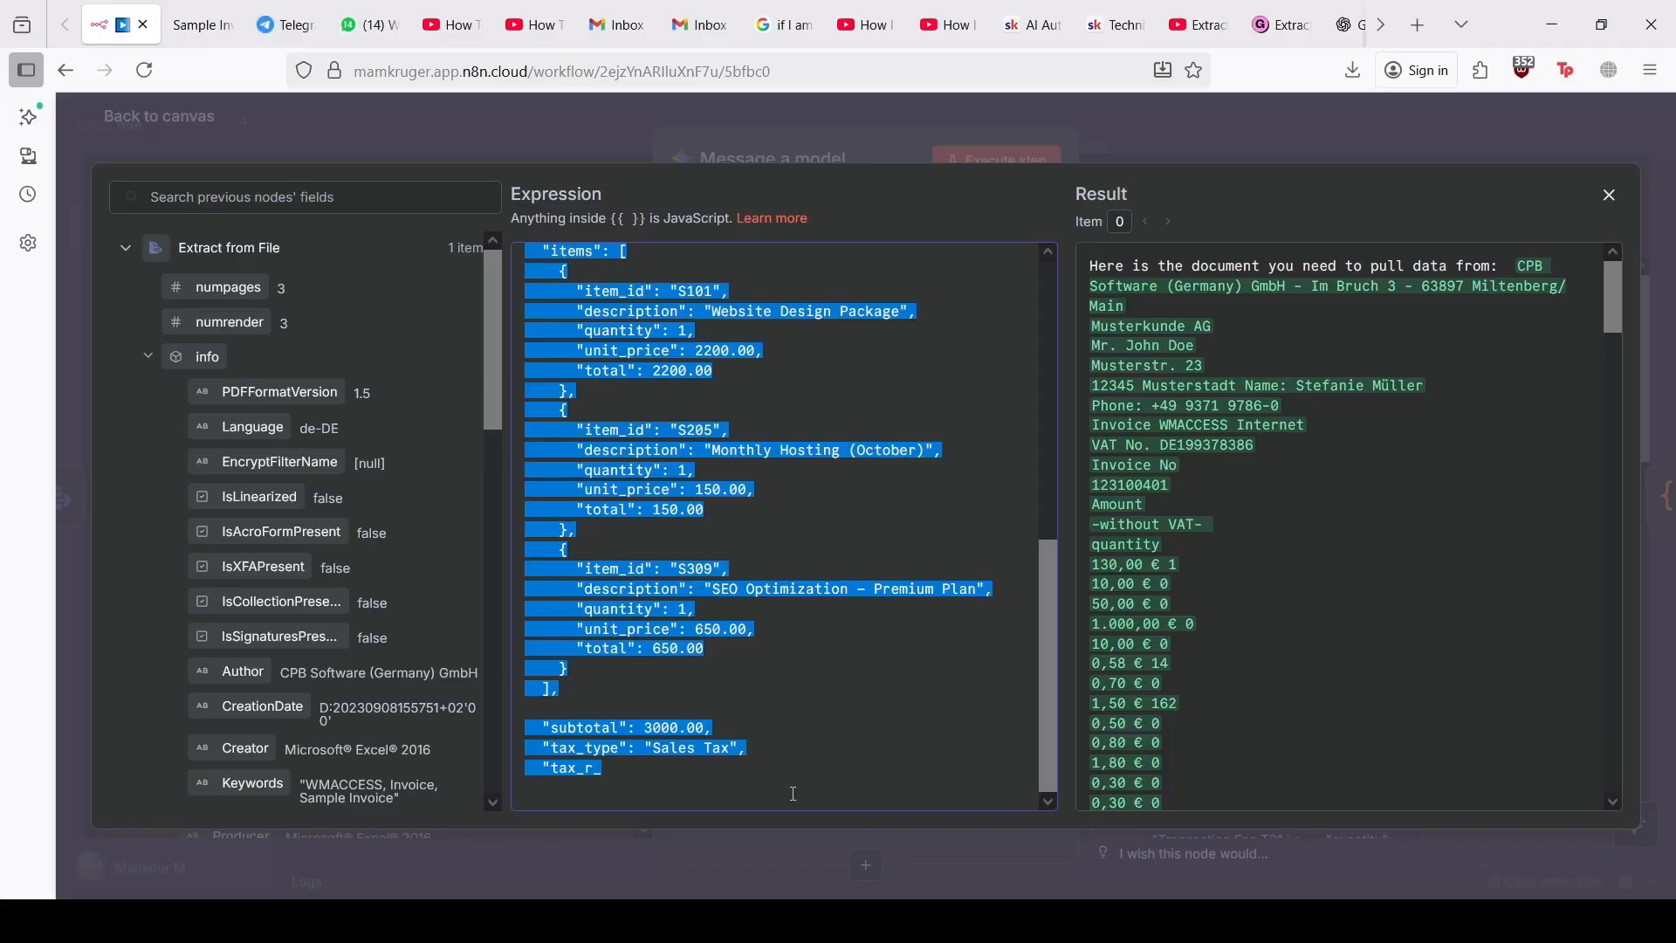
{"action": "key", "text": "BackSpace"}
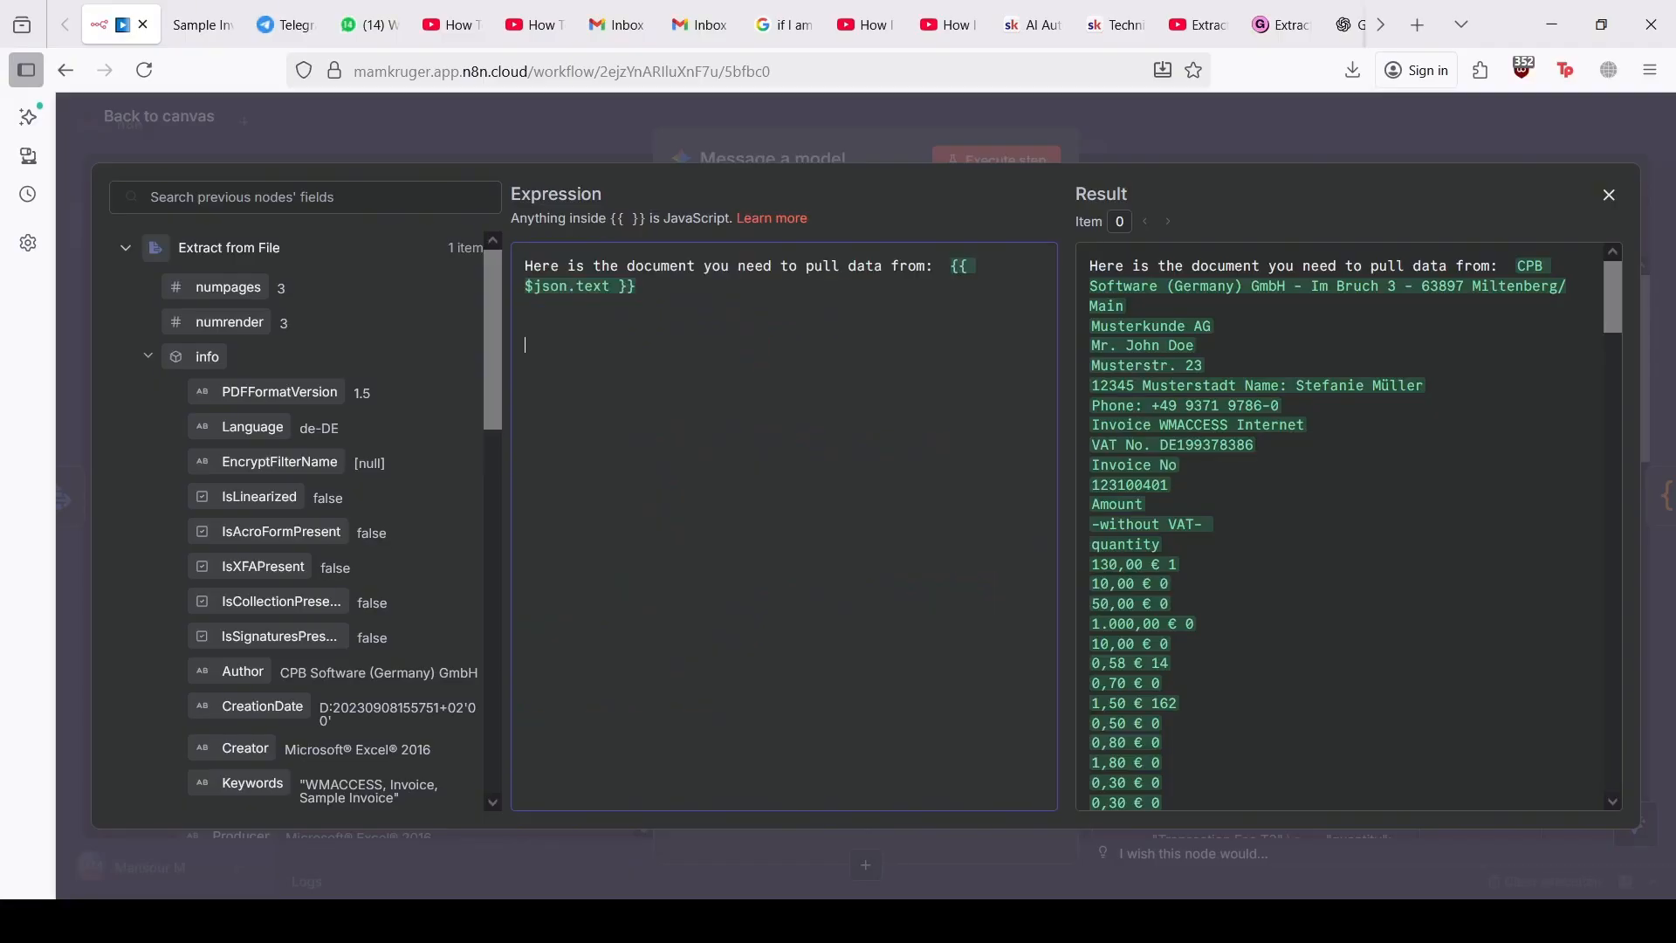
{"action": "left_click", "coordinate": [107, 114]}
{"action": "key", "text": "ctrl+v"}
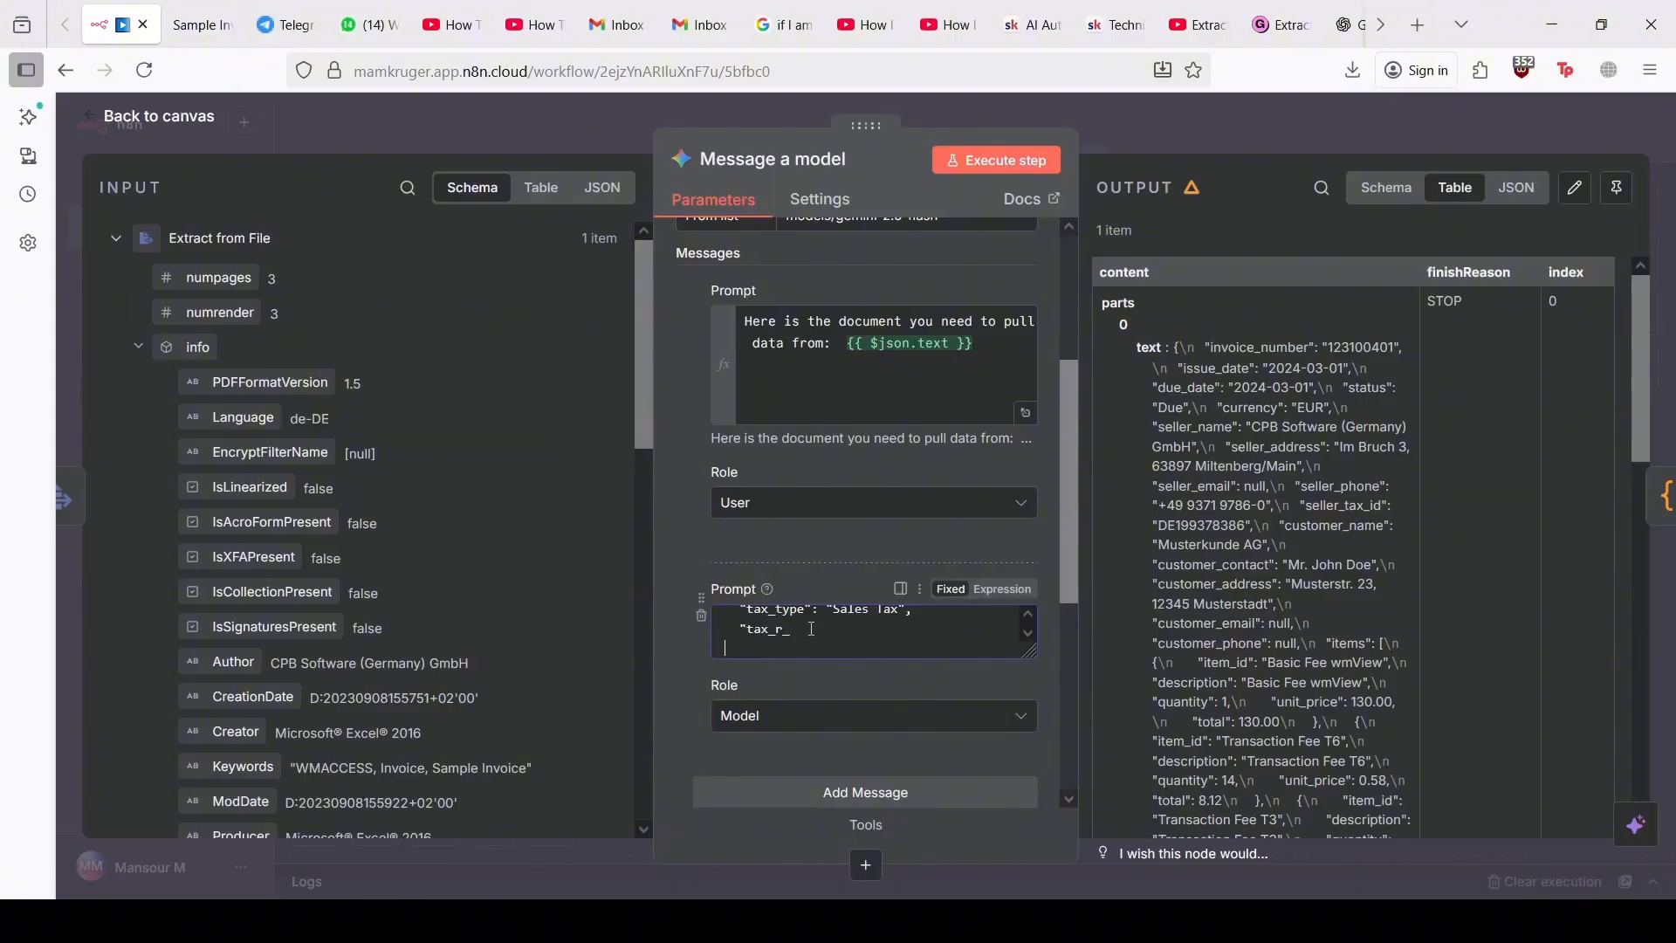
Step: Execute the Message a model node with the split prompts, and execute the Code in JavaScript node on its new output
{"action": "left_click", "coordinate": [977, 165]}
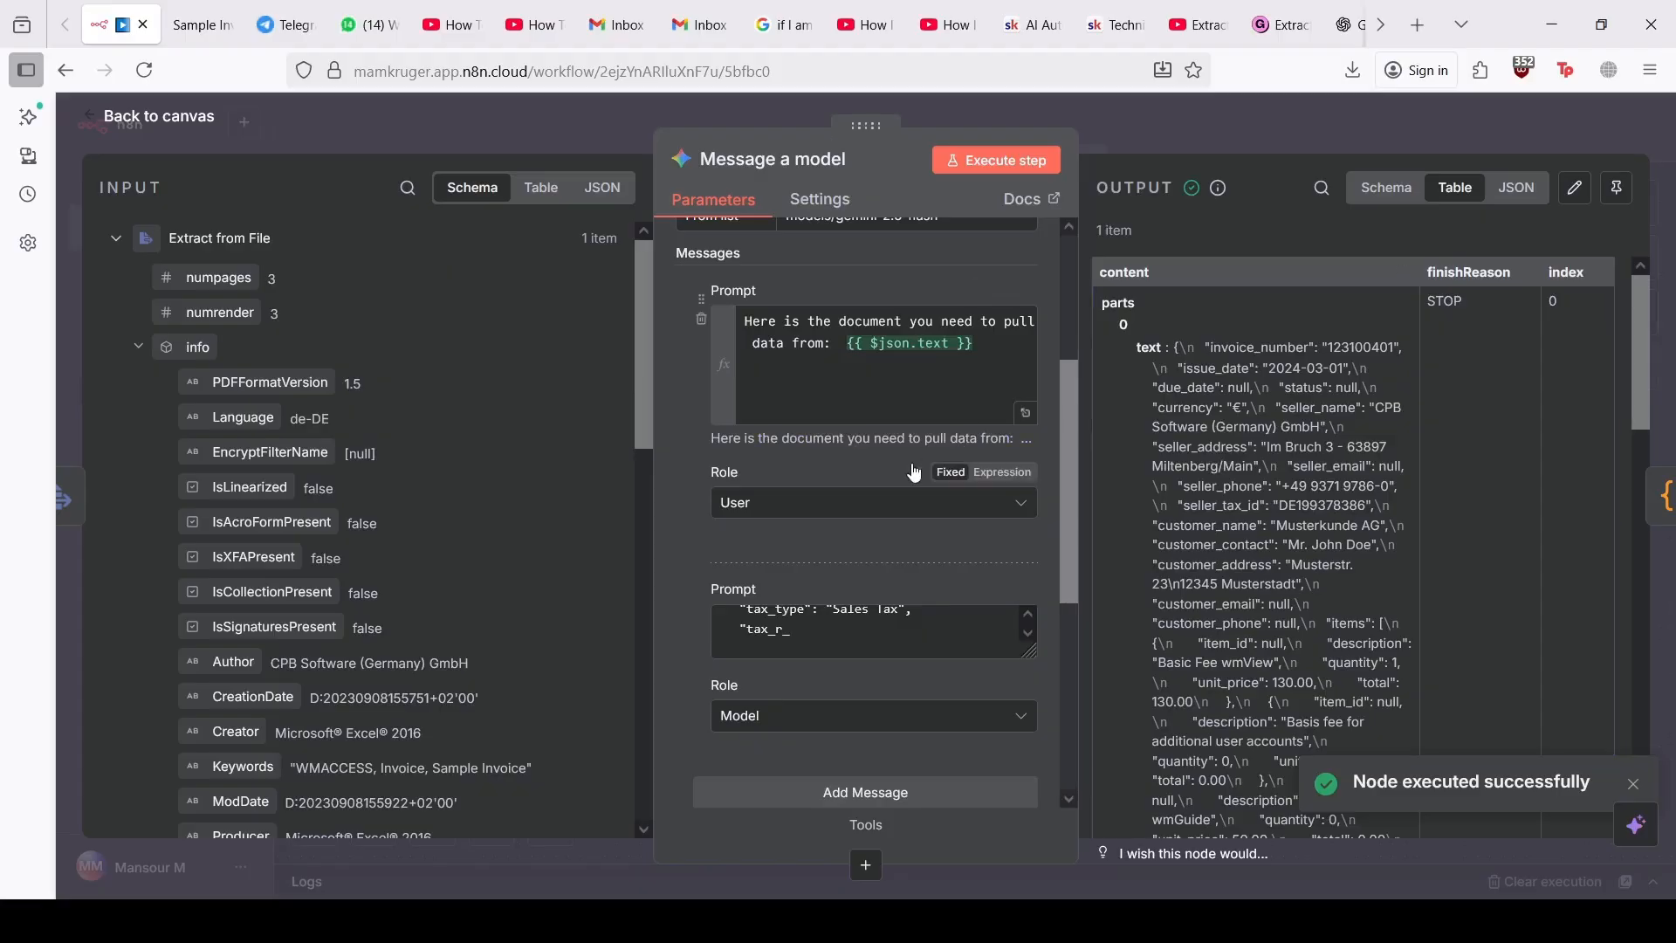
{"action": "left_click", "coordinate": [157, 116]}
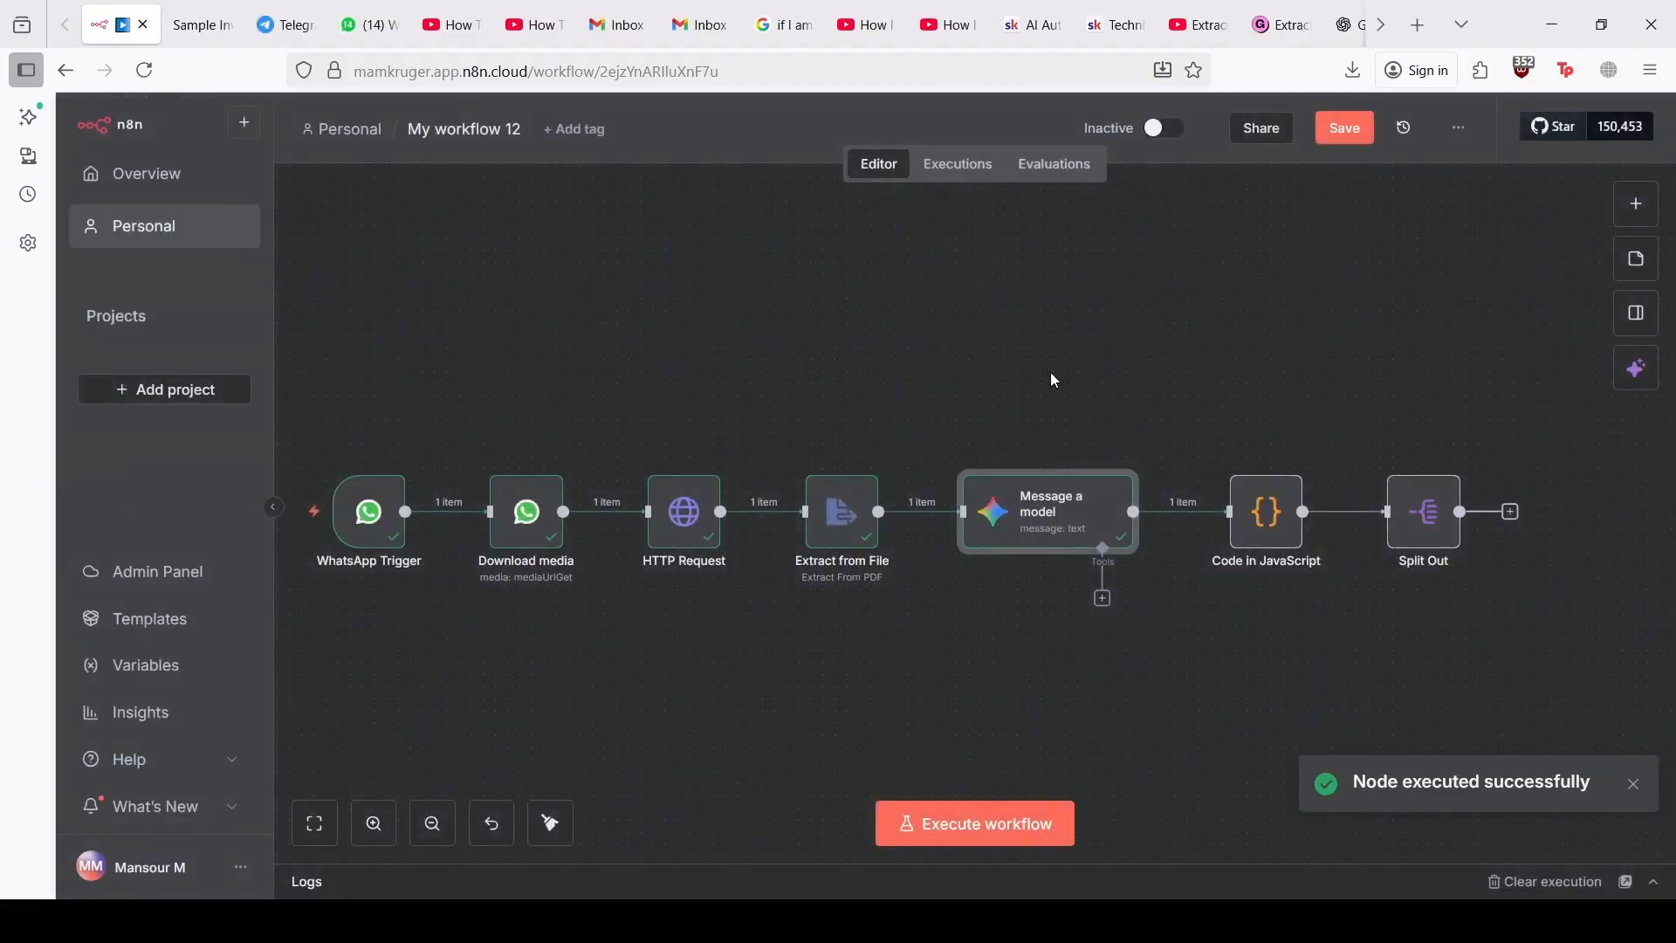
{"action": "double_click", "coordinate": [1261, 506]}
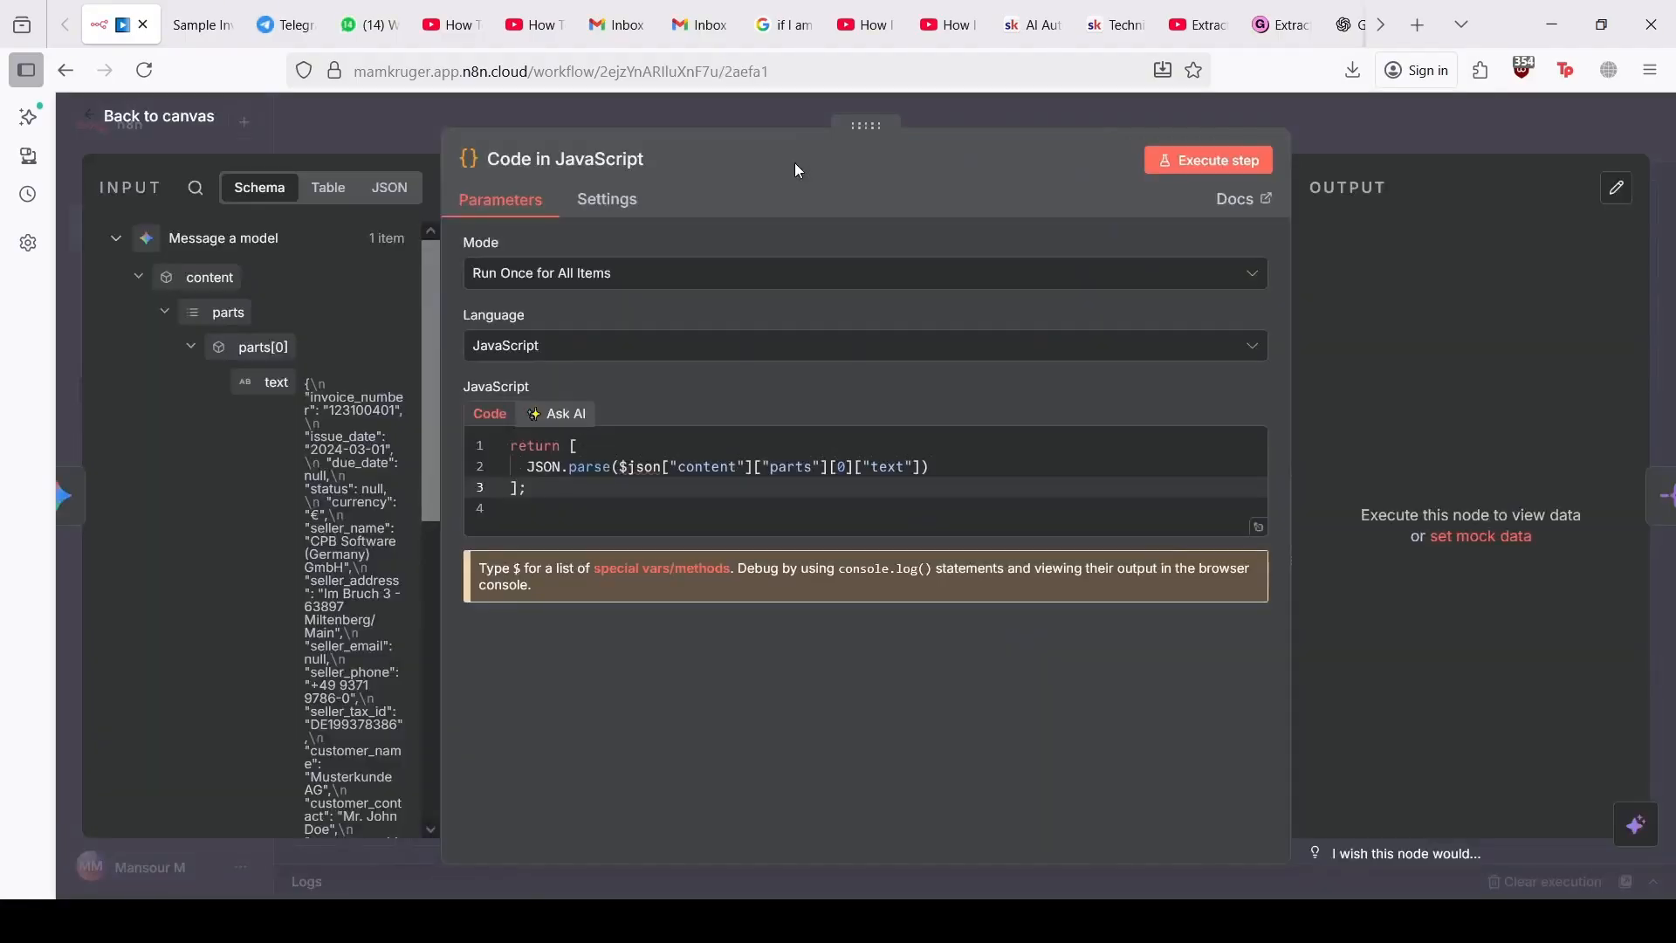
{"action": "left_click", "coordinate": [1243, 160]}
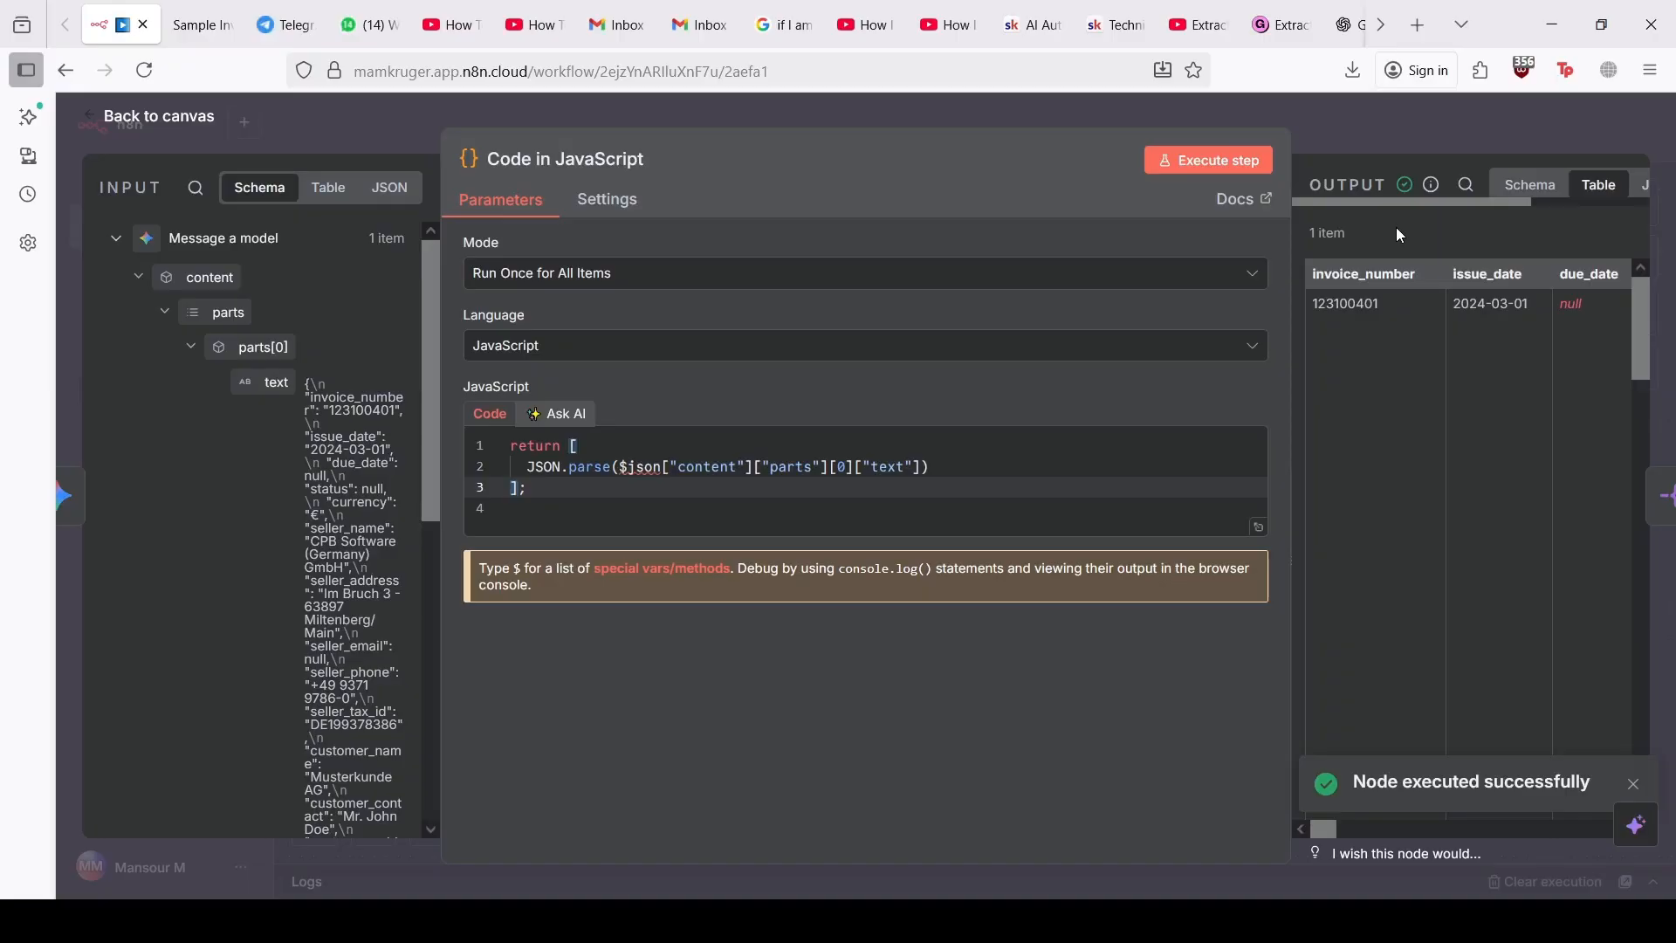
Step: Display the Code in JavaScript output as JSON, read through the parsed invoice items, and return to the canvas
{"action": "mouse_move", "coordinate": [1568, 194]}
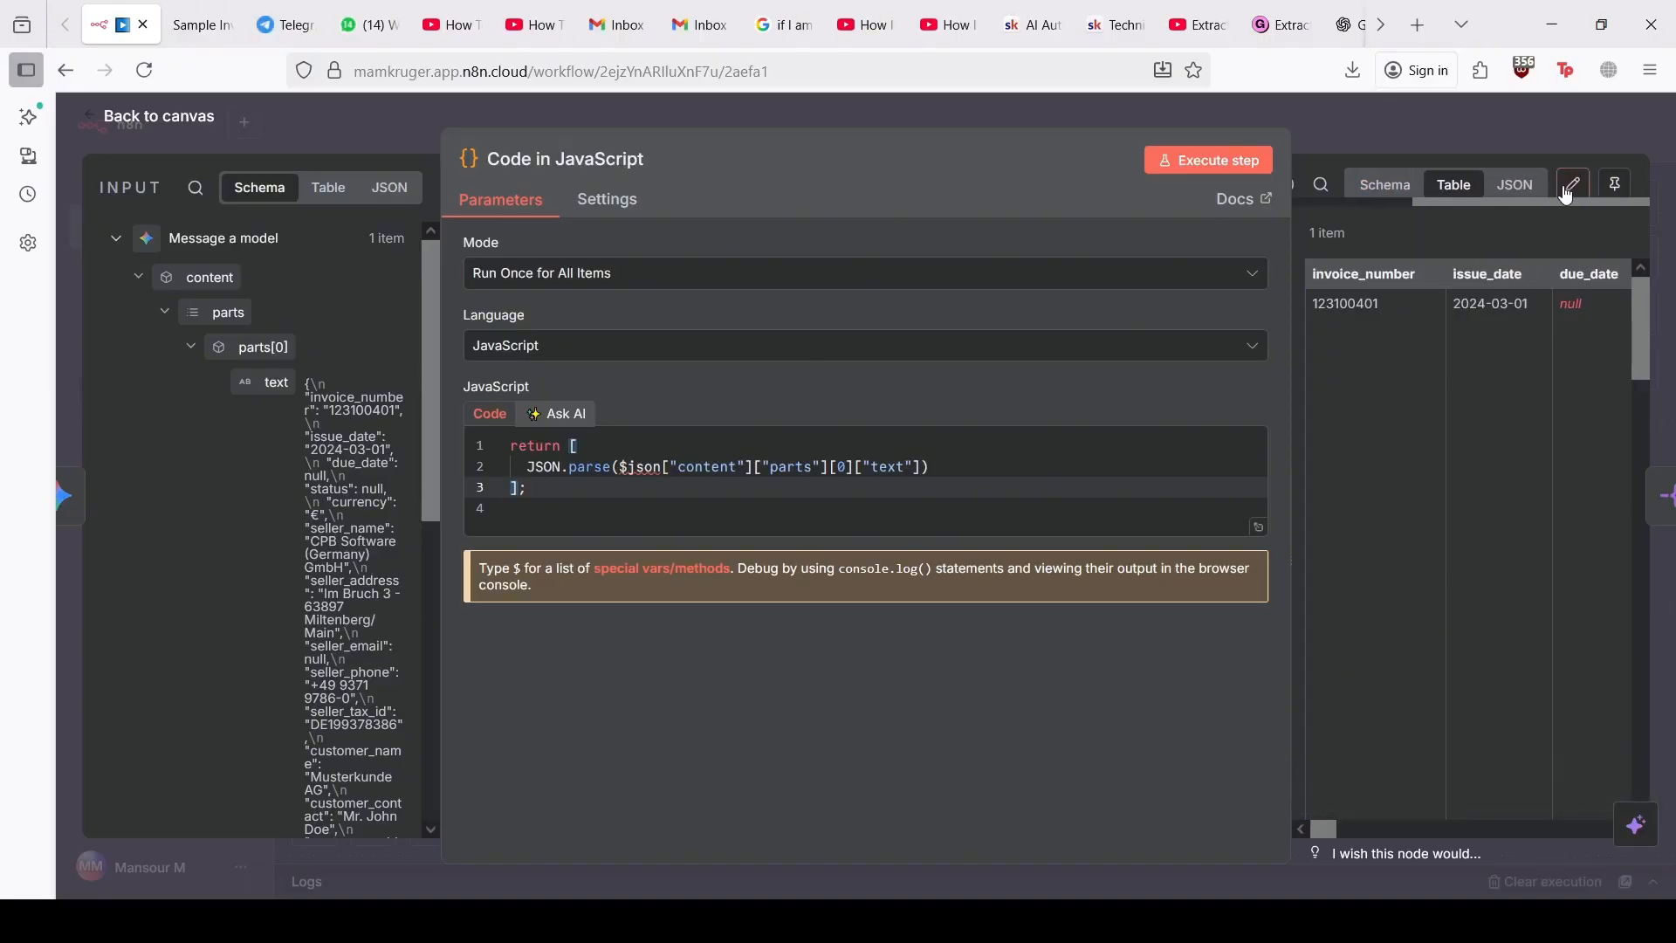
{"action": "left_click", "coordinate": [1516, 186]}
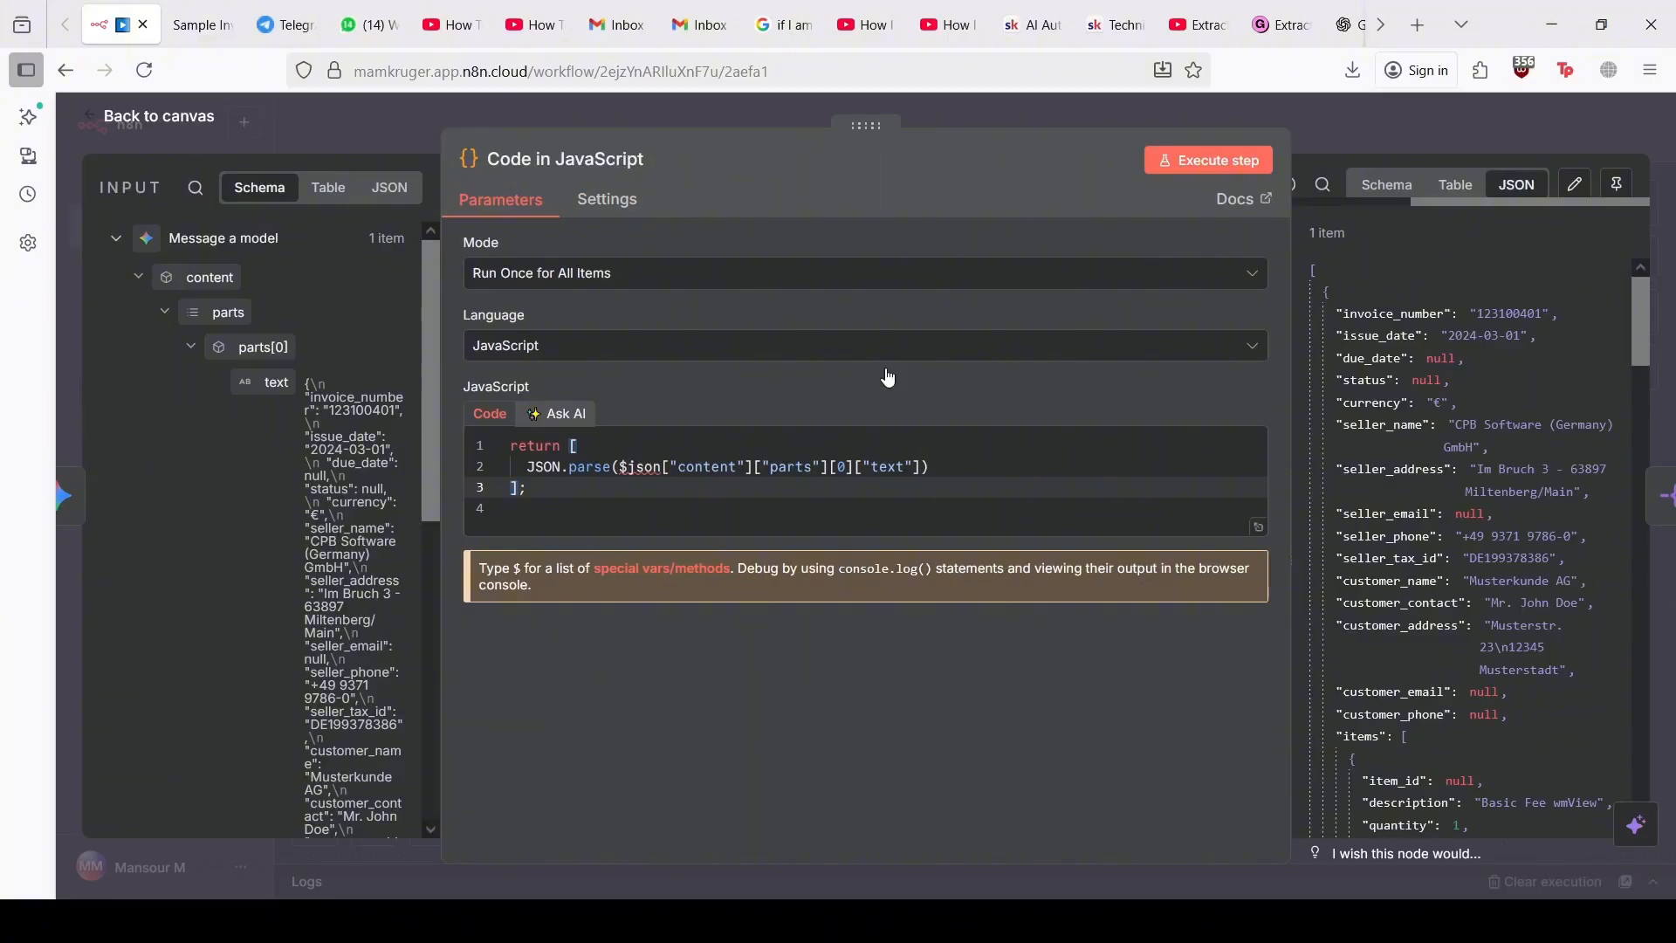
{"action": "scroll", "coordinate": [1564, 594], "scroll_direction": "down", "scroll_amount": 3}
{"action": "scroll", "coordinate": [1564, 597], "scroll_direction": "down", "scroll_amount": 2}
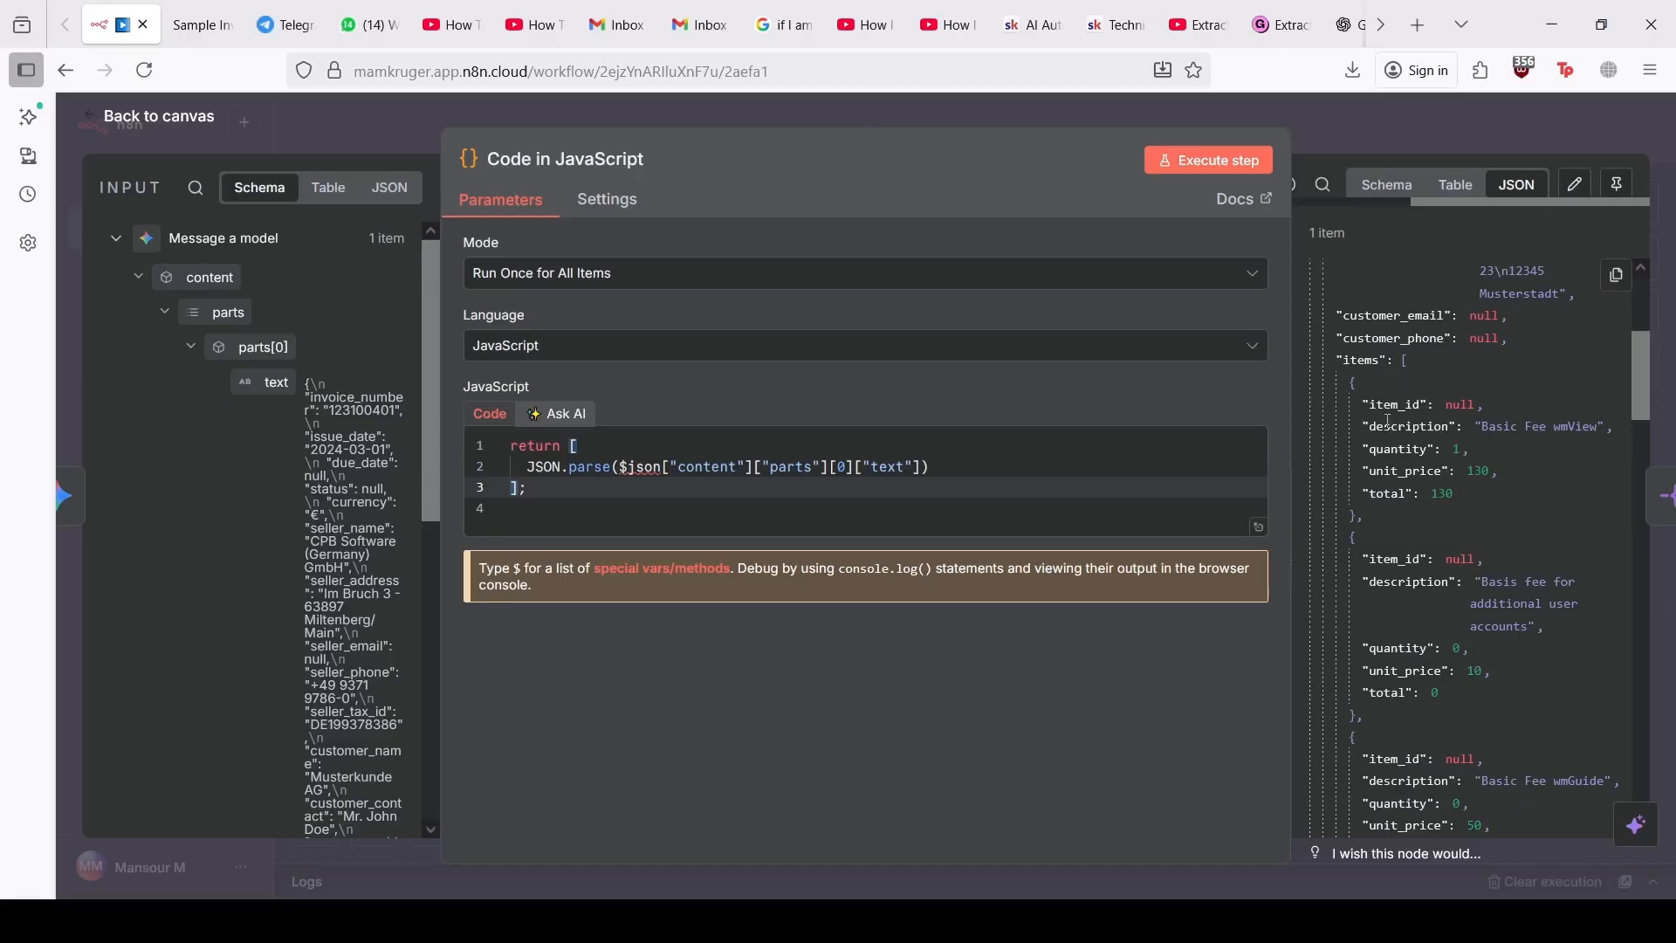
{"action": "scroll", "coordinate": [1388, 421], "scroll_direction": "down", "scroll_amount": 8}
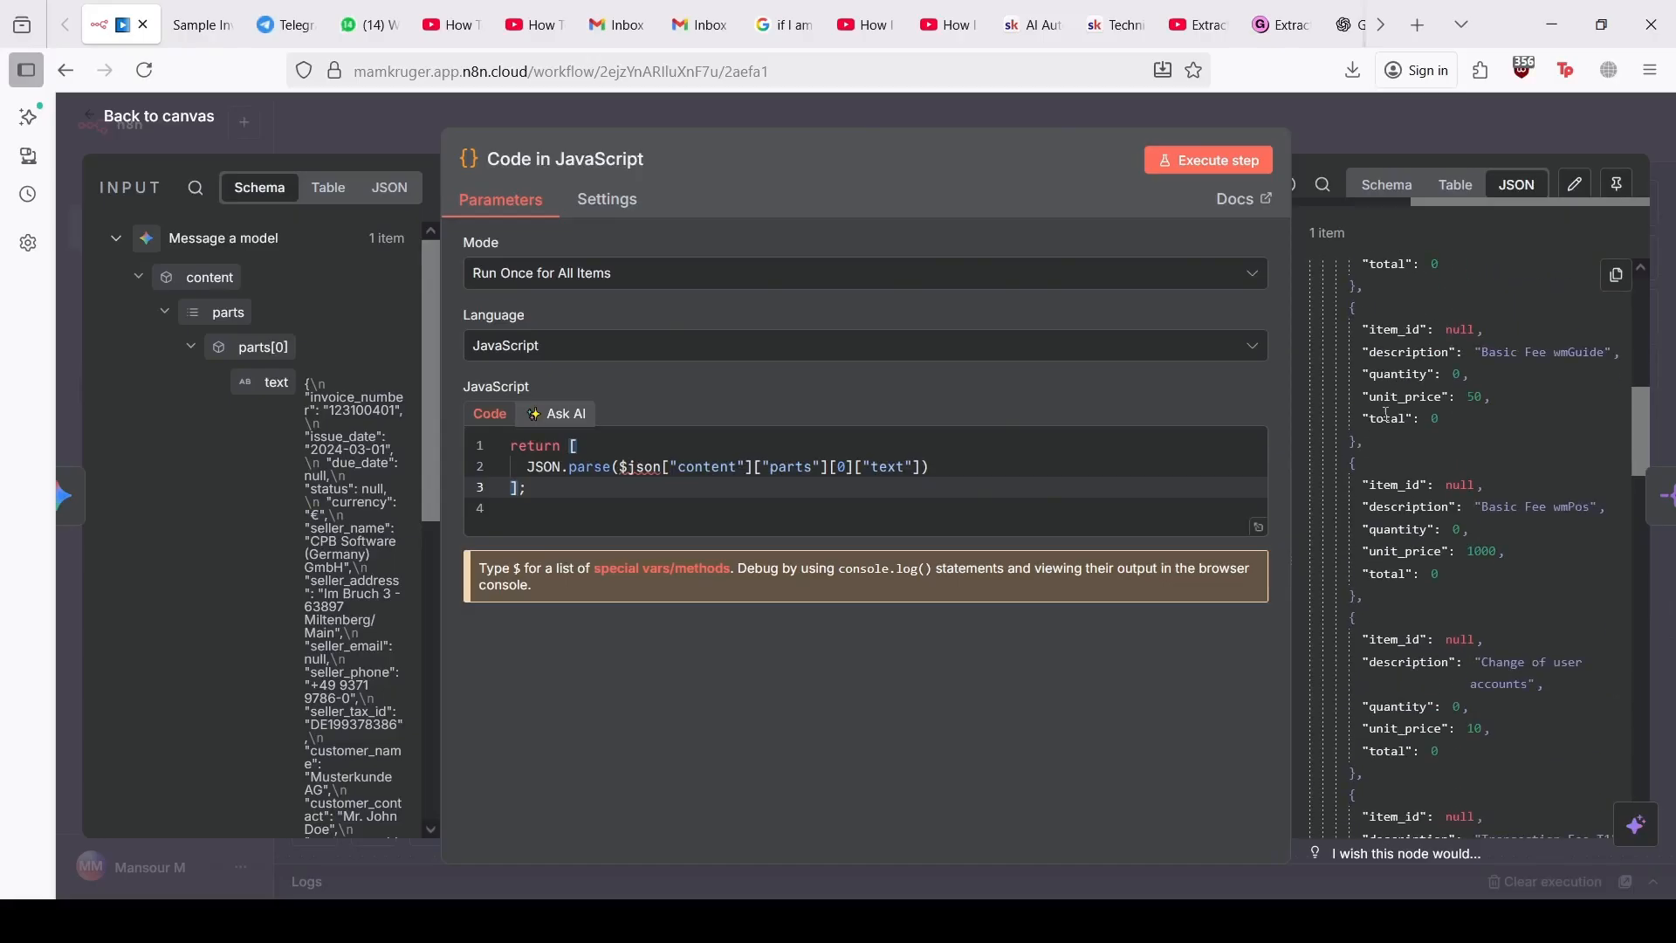
{"action": "scroll", "coordinate": [1388, 421], "scroll_direction": "up", "scroll_amount": 10}
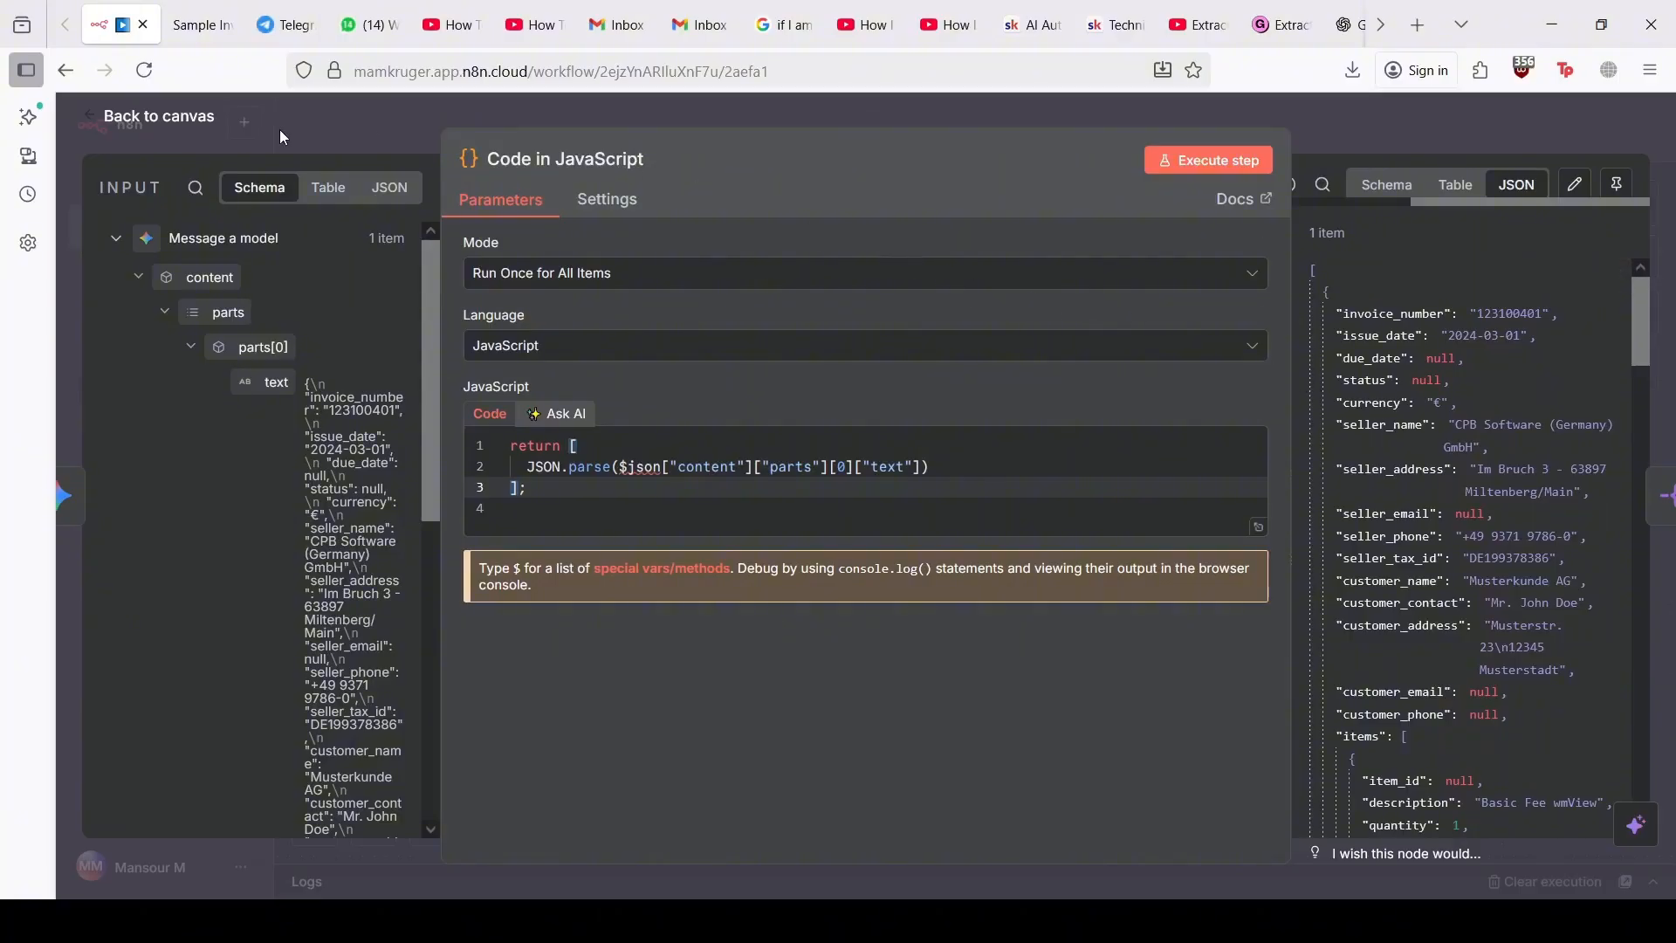
{"action": "left_click", "coordinate": [187, 120]}
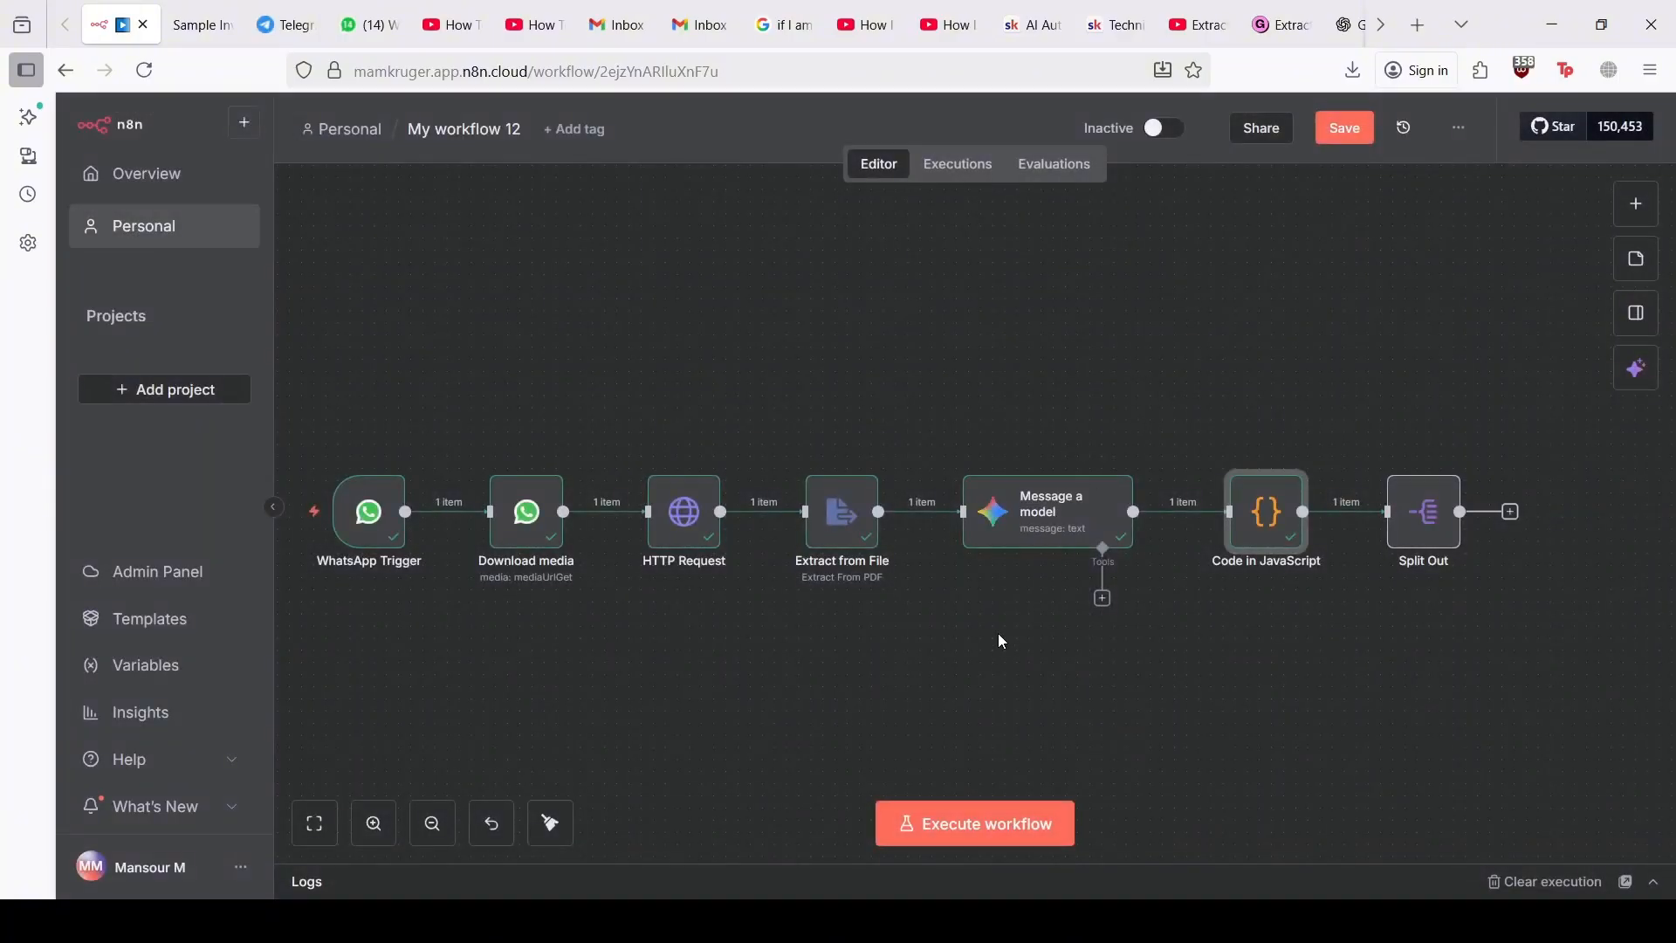
Step: Execute the whole workflow and trigger it by sending invoice-1-1.pdf with the caption "process" to N8n Agent in WhatsApp, returning to n8n
{"action": "left_click", "coordinate": [956, 822]}
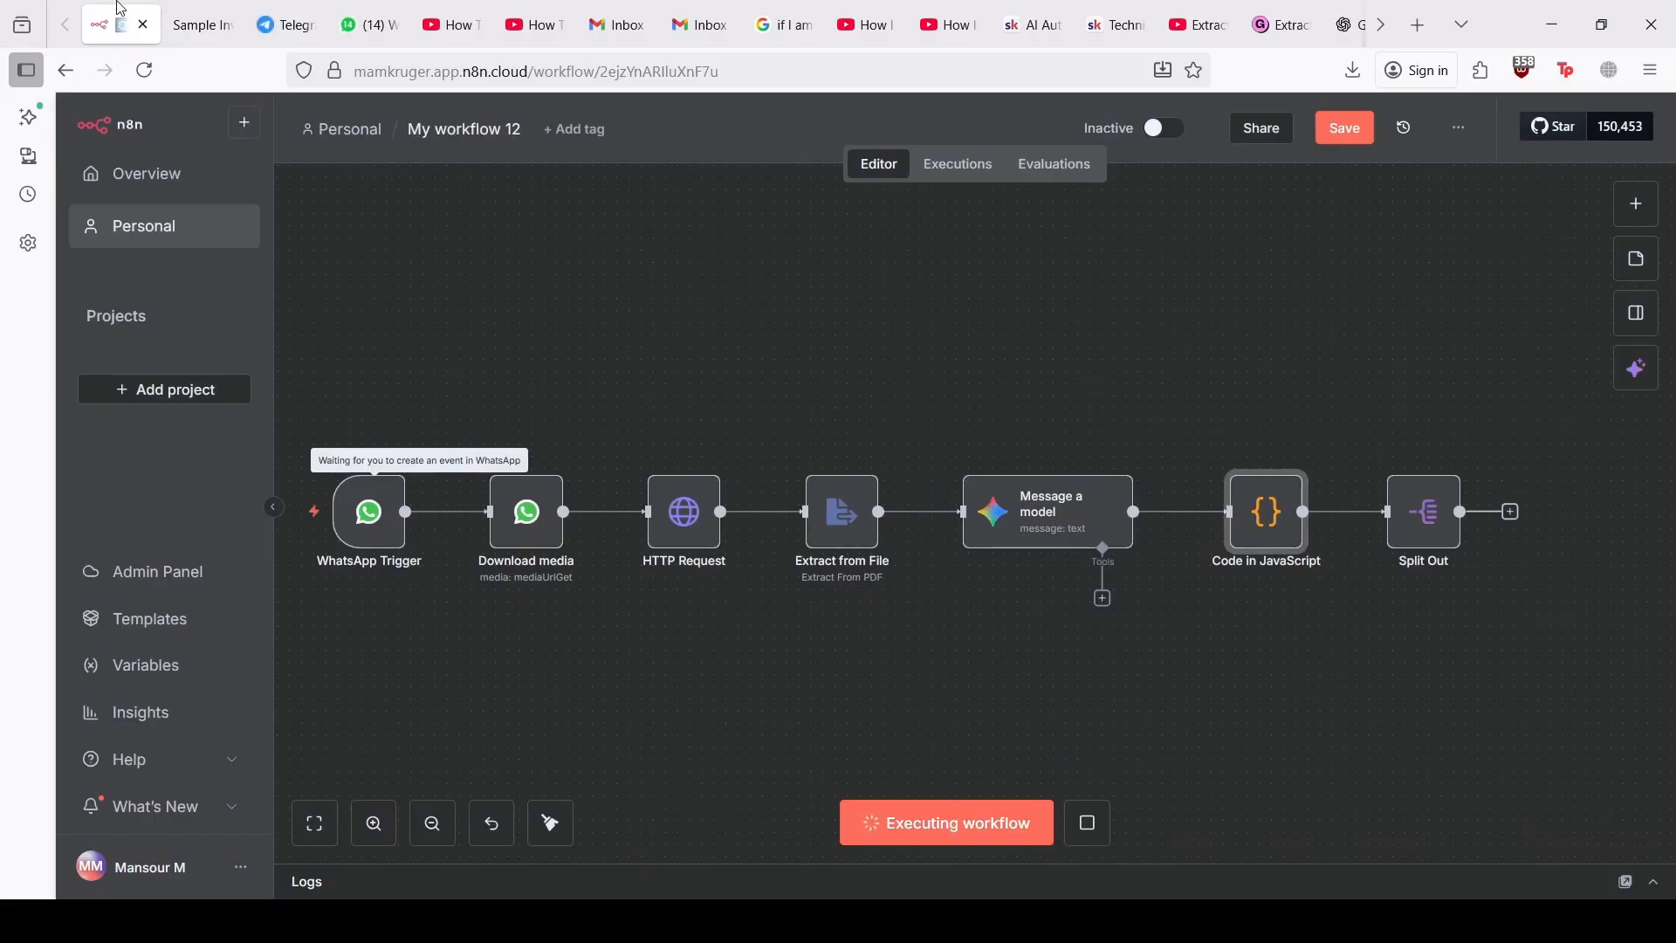
{"action": "left_click", "coordinate": [370, 12]}
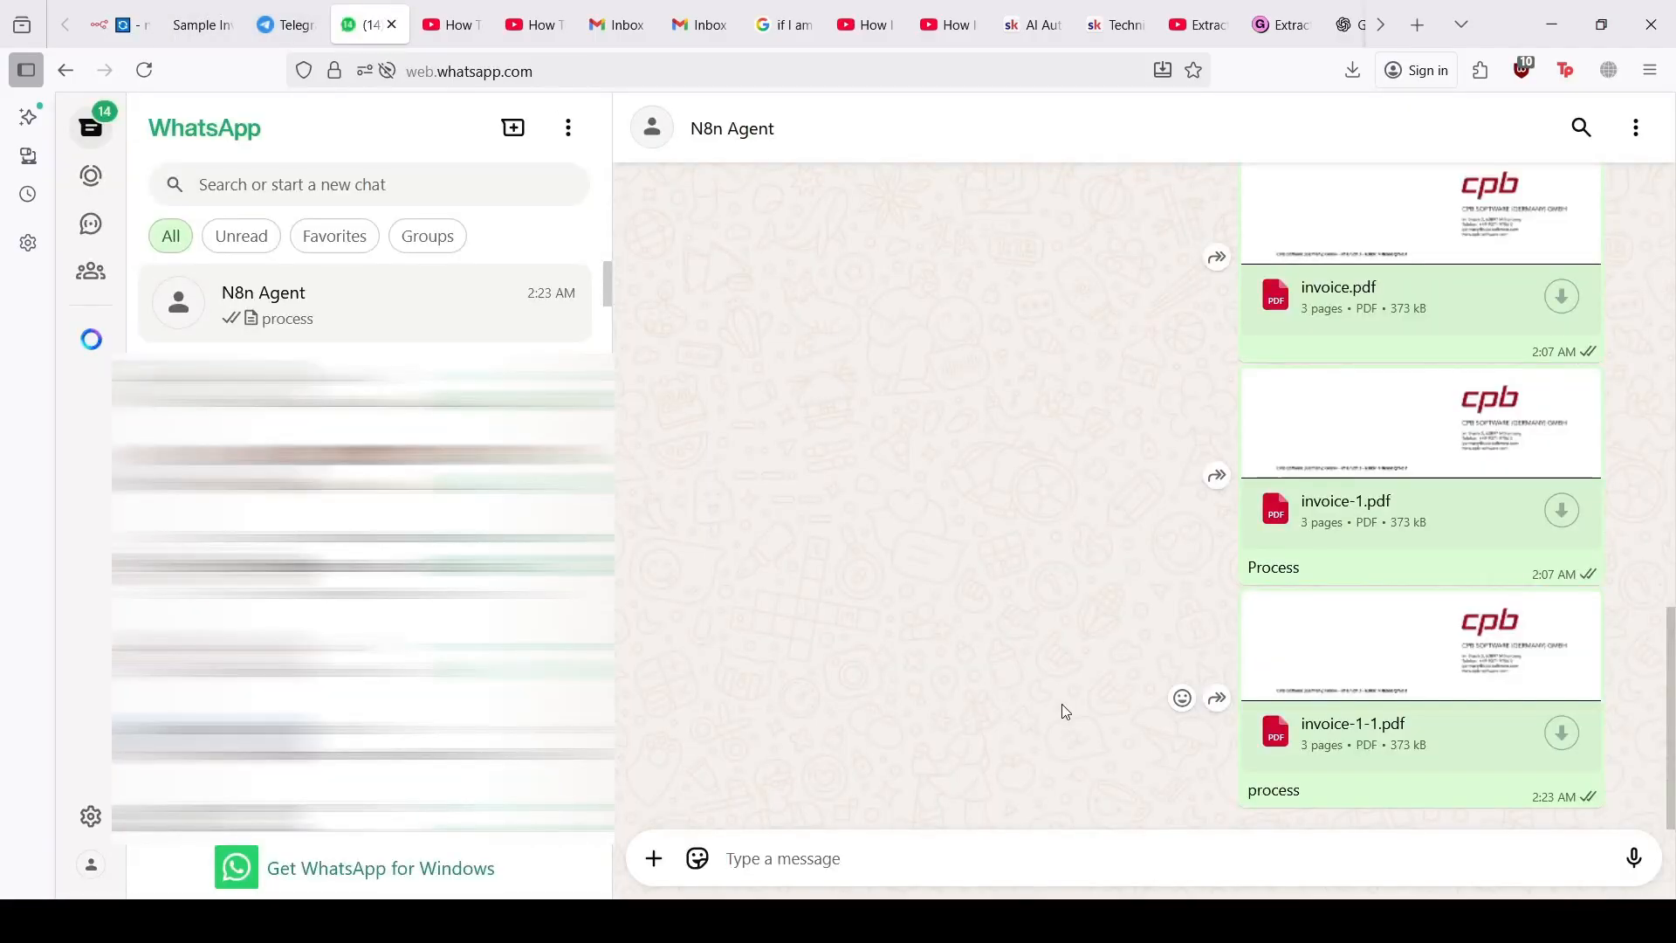
{"action": "left_click", "coordinate": [653, 858]}
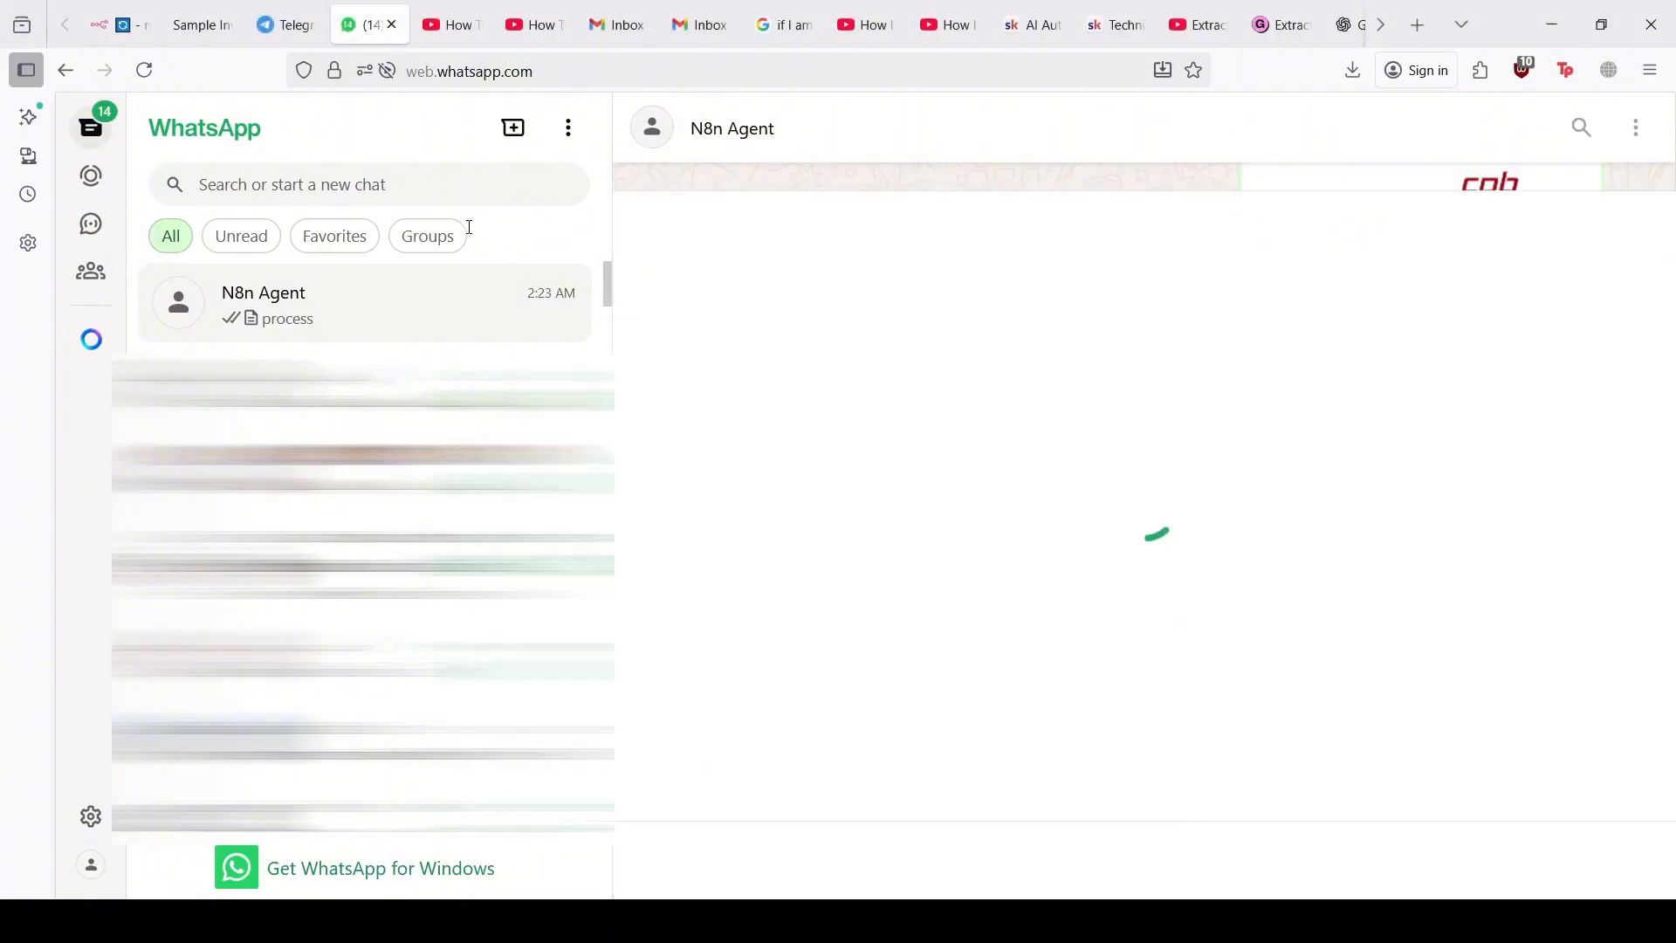
{"action": "type", "text": "process"}
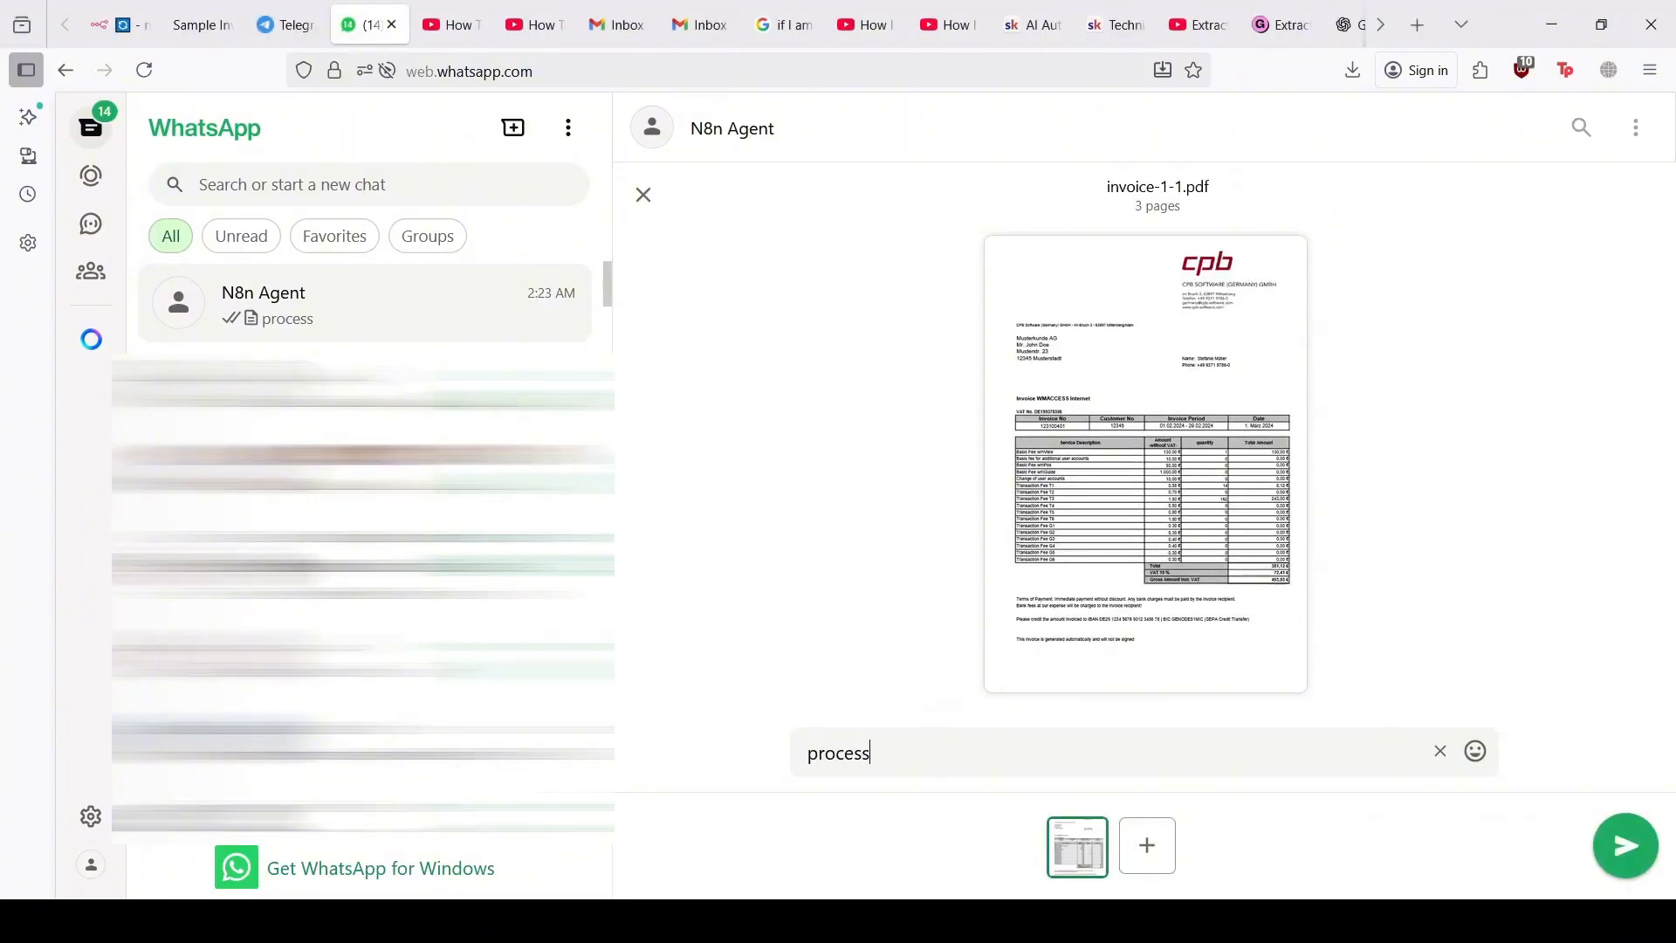
{"action": "key", "text": "Return"}
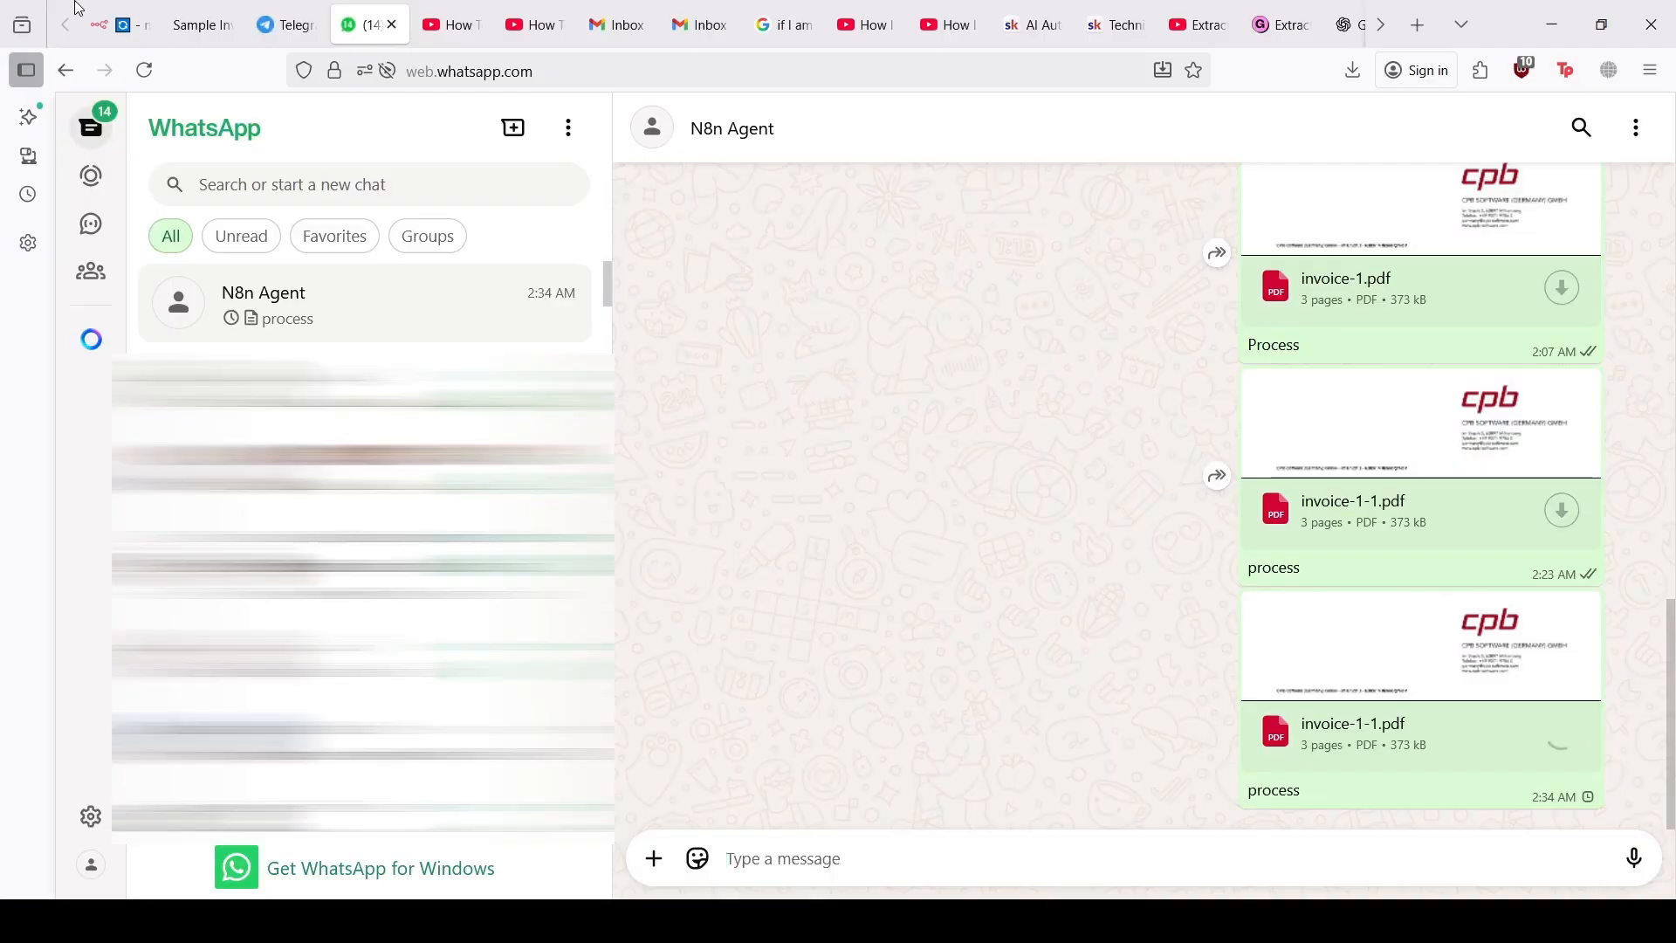
{"action": "left_click", "coordinate": [98, 13]}
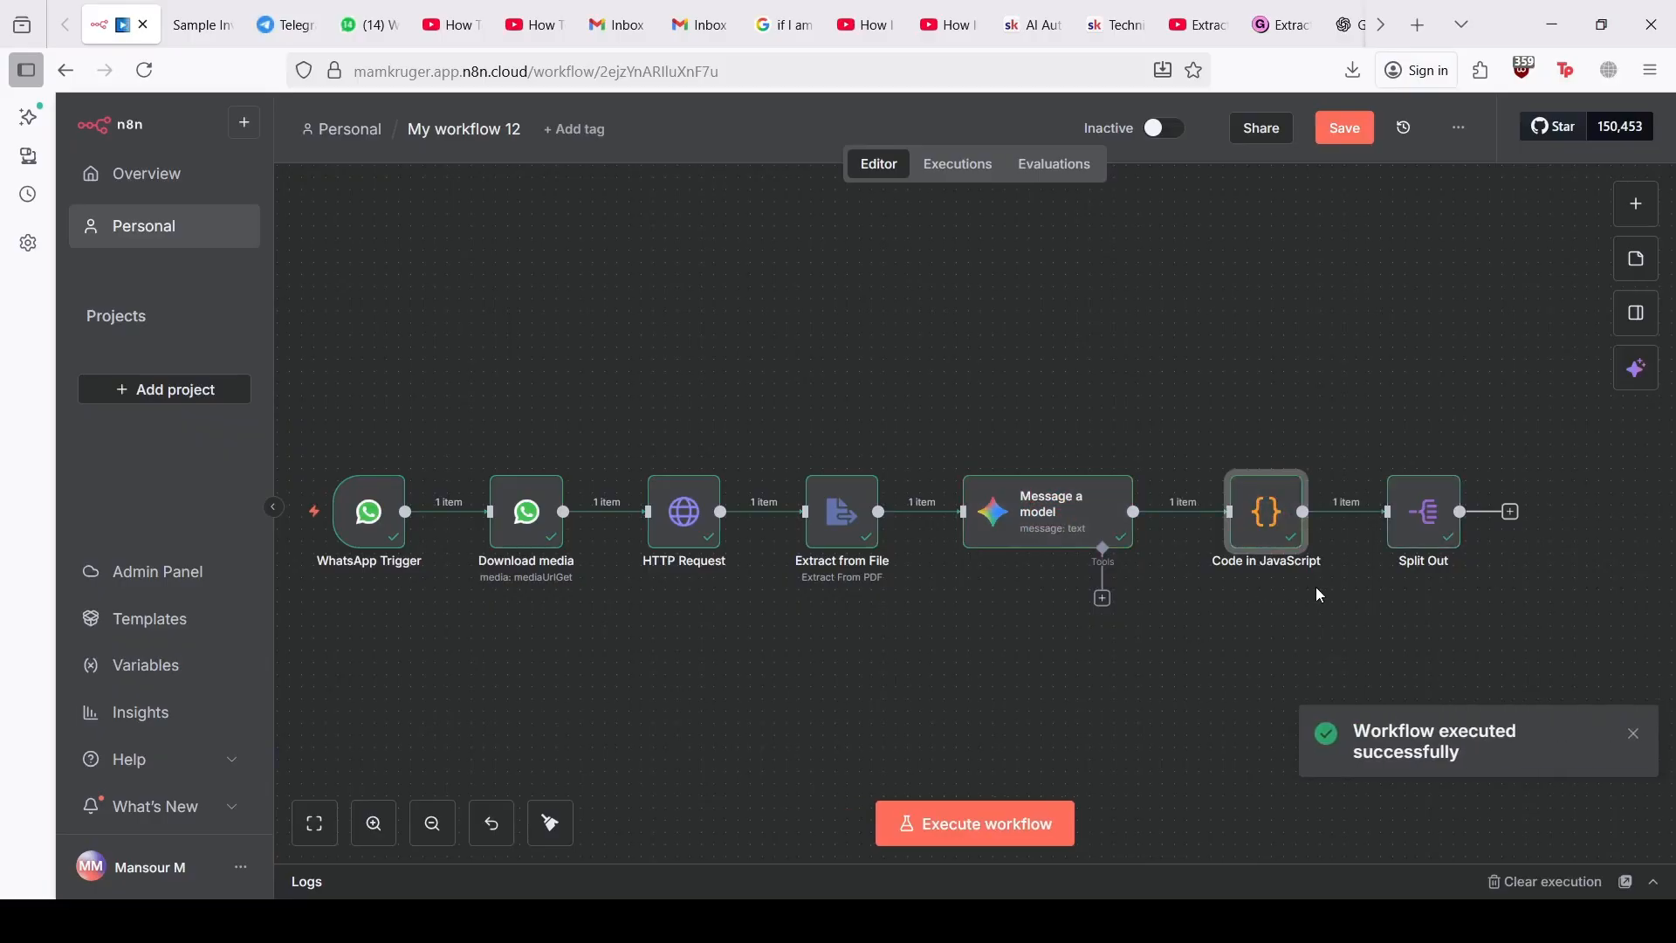
Step: Check the Code in JavaScript output, and review the Split Out items displayed as a table before returning to the canvas
{"action": "double_click", "coordinate": [1271, 522]}
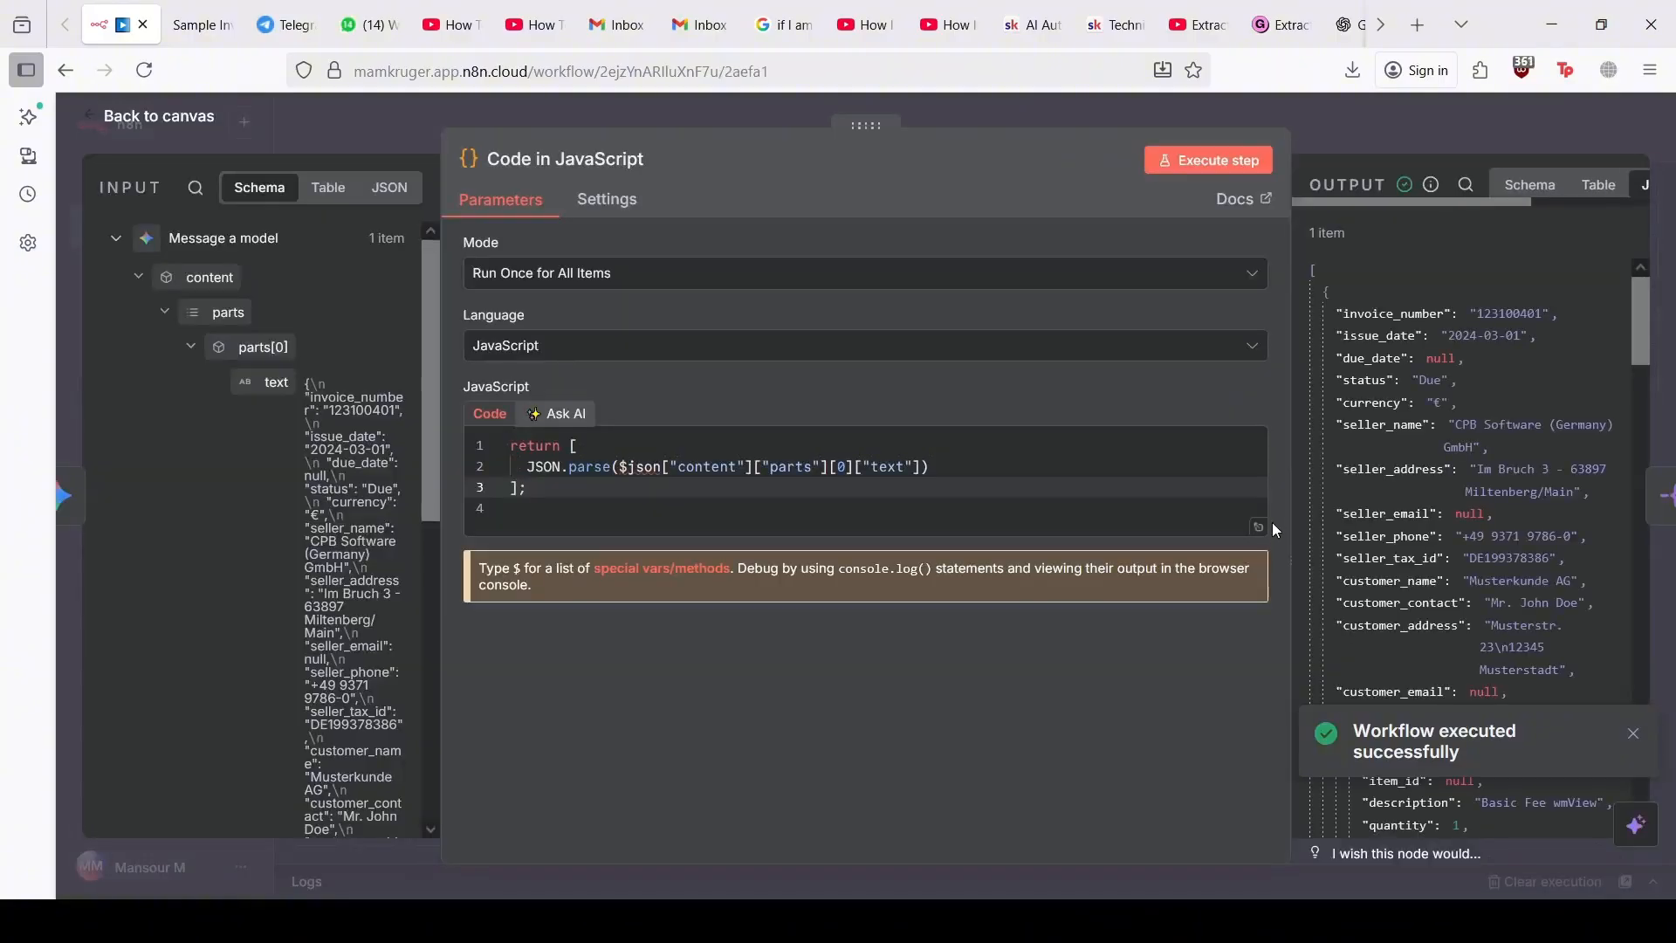
{"action": "left_click", "coordinate": [98, 116]}
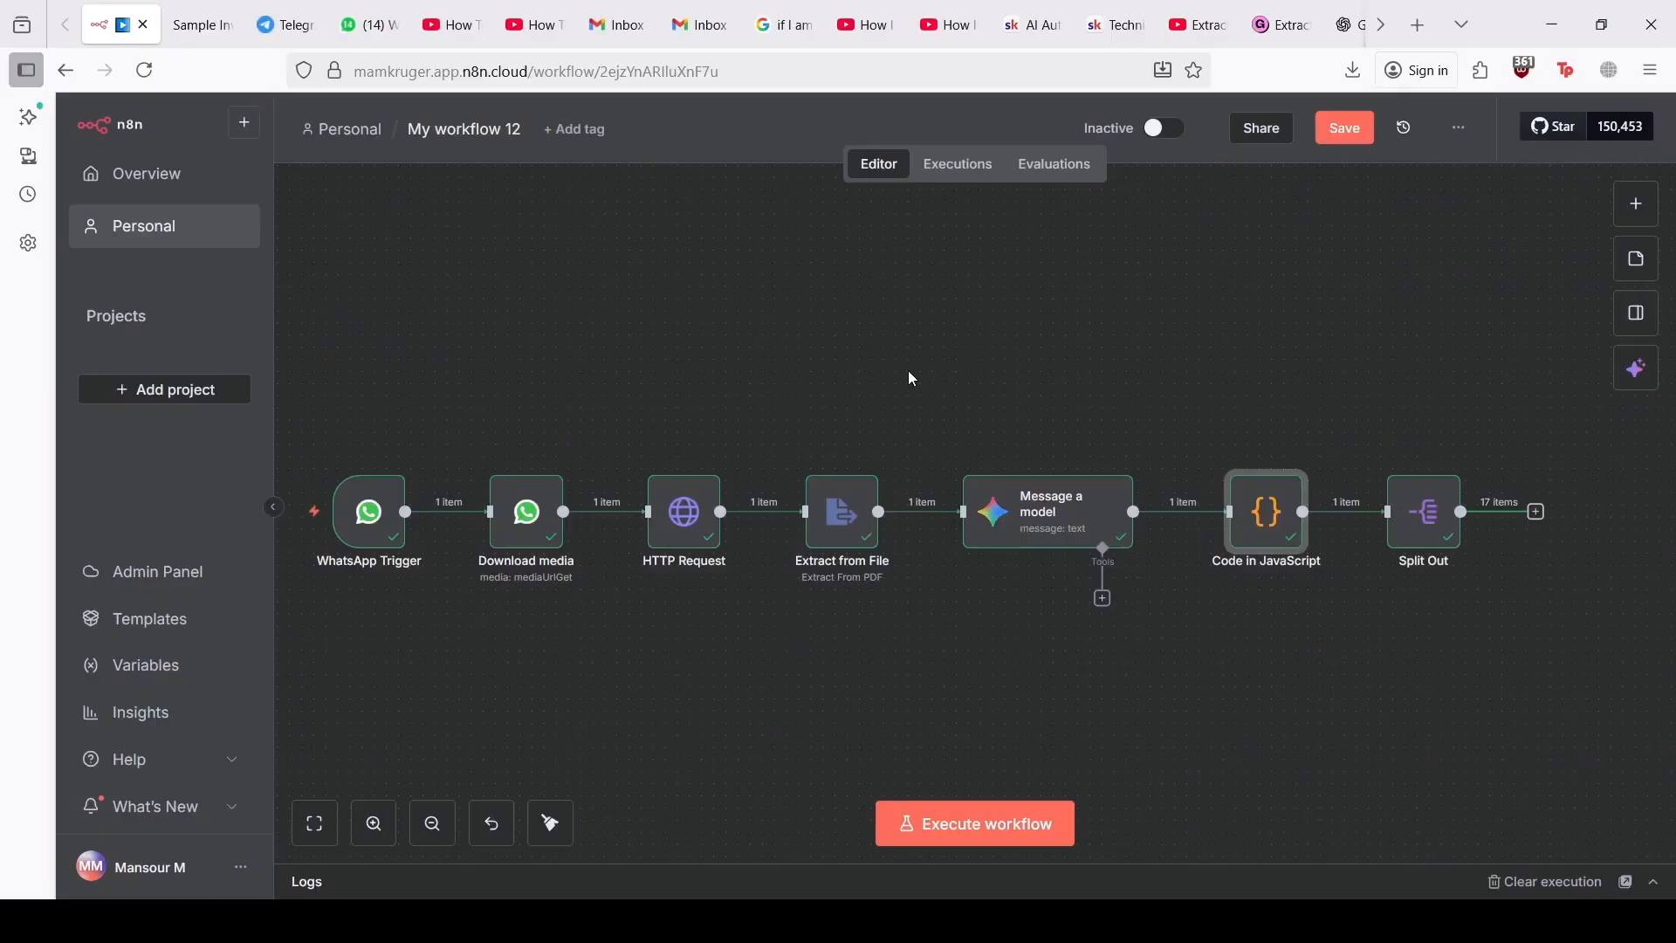
{"action": "double_click", "coordinate": [1418, 517]}
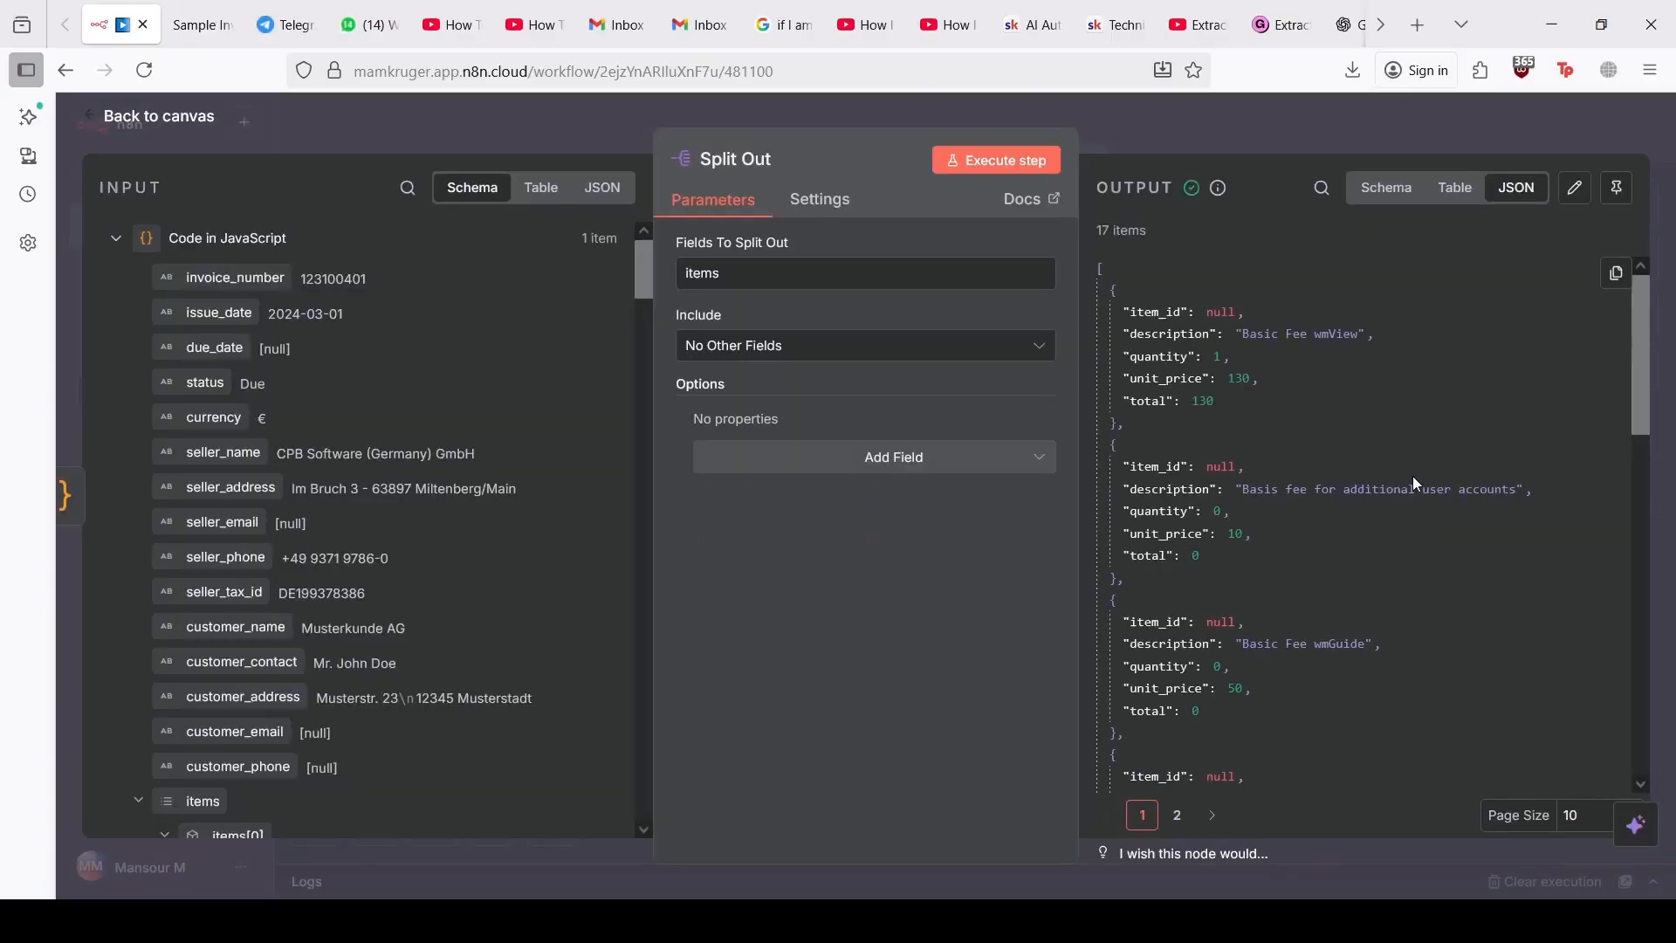
{"action": "left_click", "coordinate": [1454, 187]}
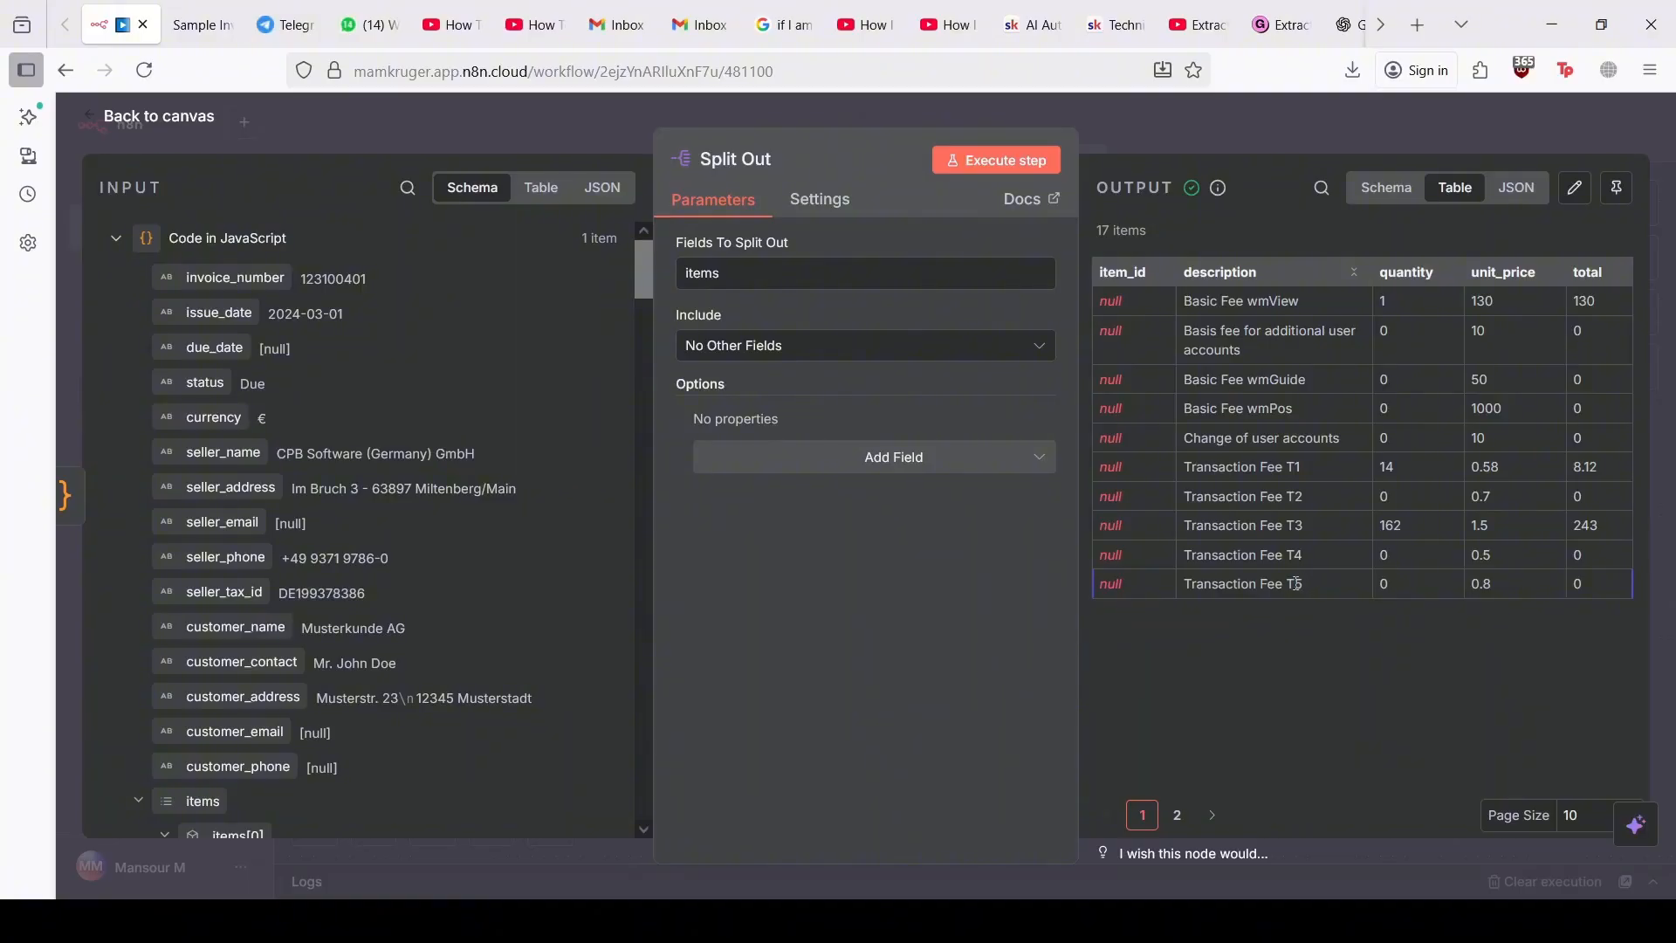
{"action": "left_click", "coordinate": [157, 118]}
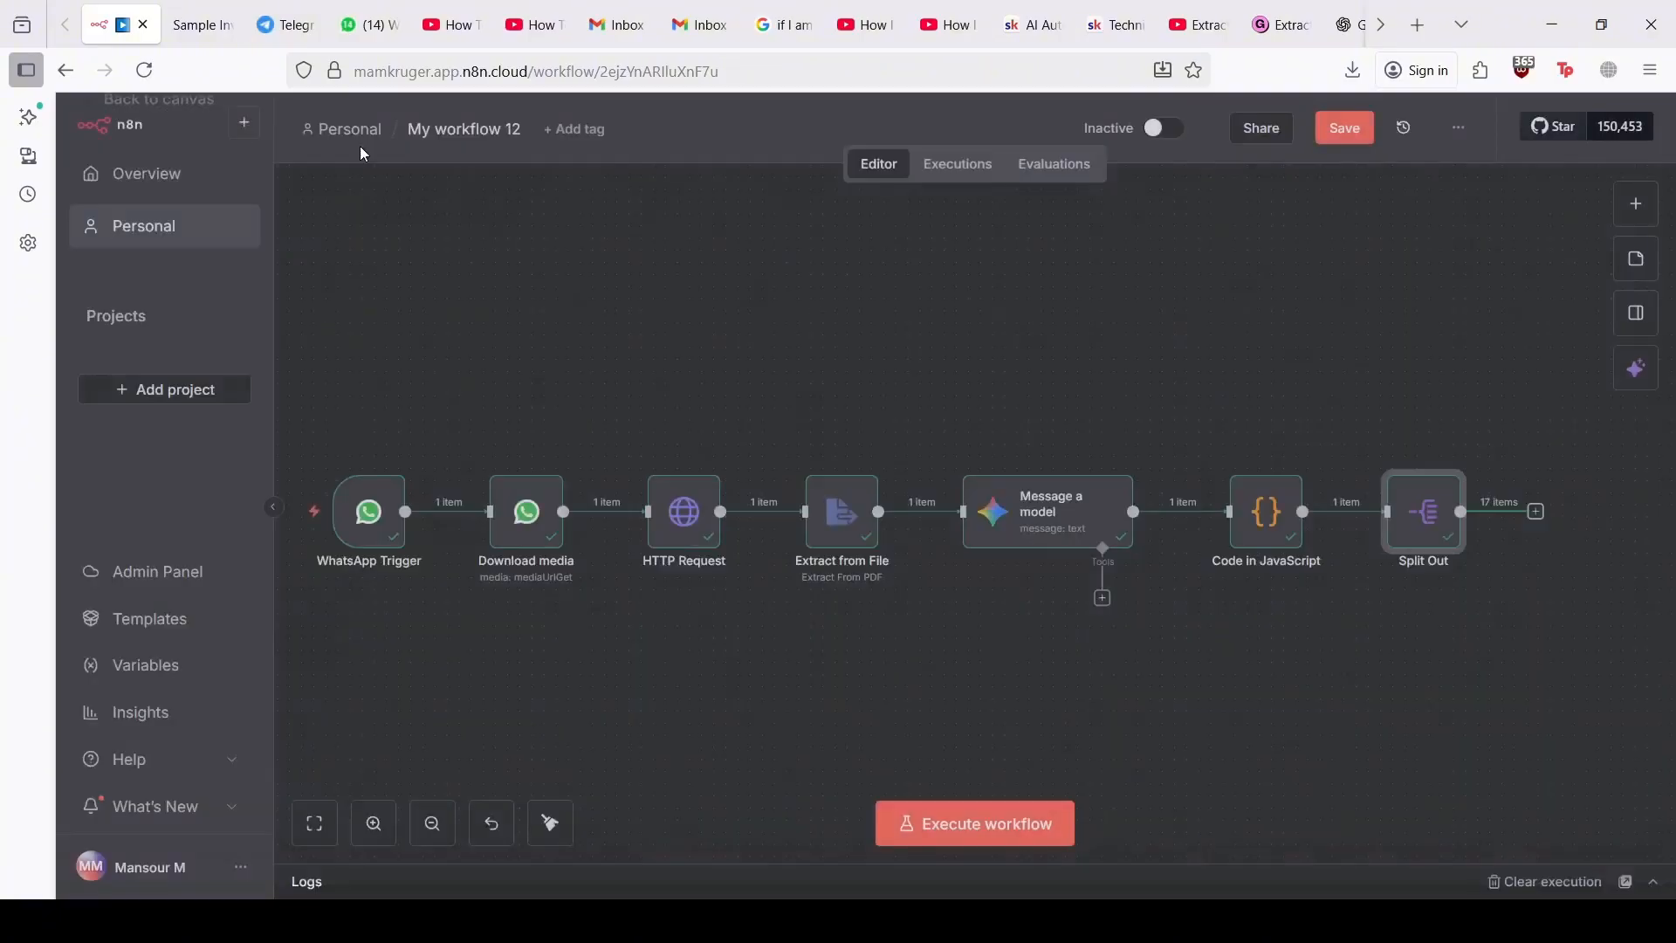
Step: Reopen the Message a model node to review its User and Model prompts, and return to the canvas
{"action": "left_click", "coordinate": [1010, 524]}
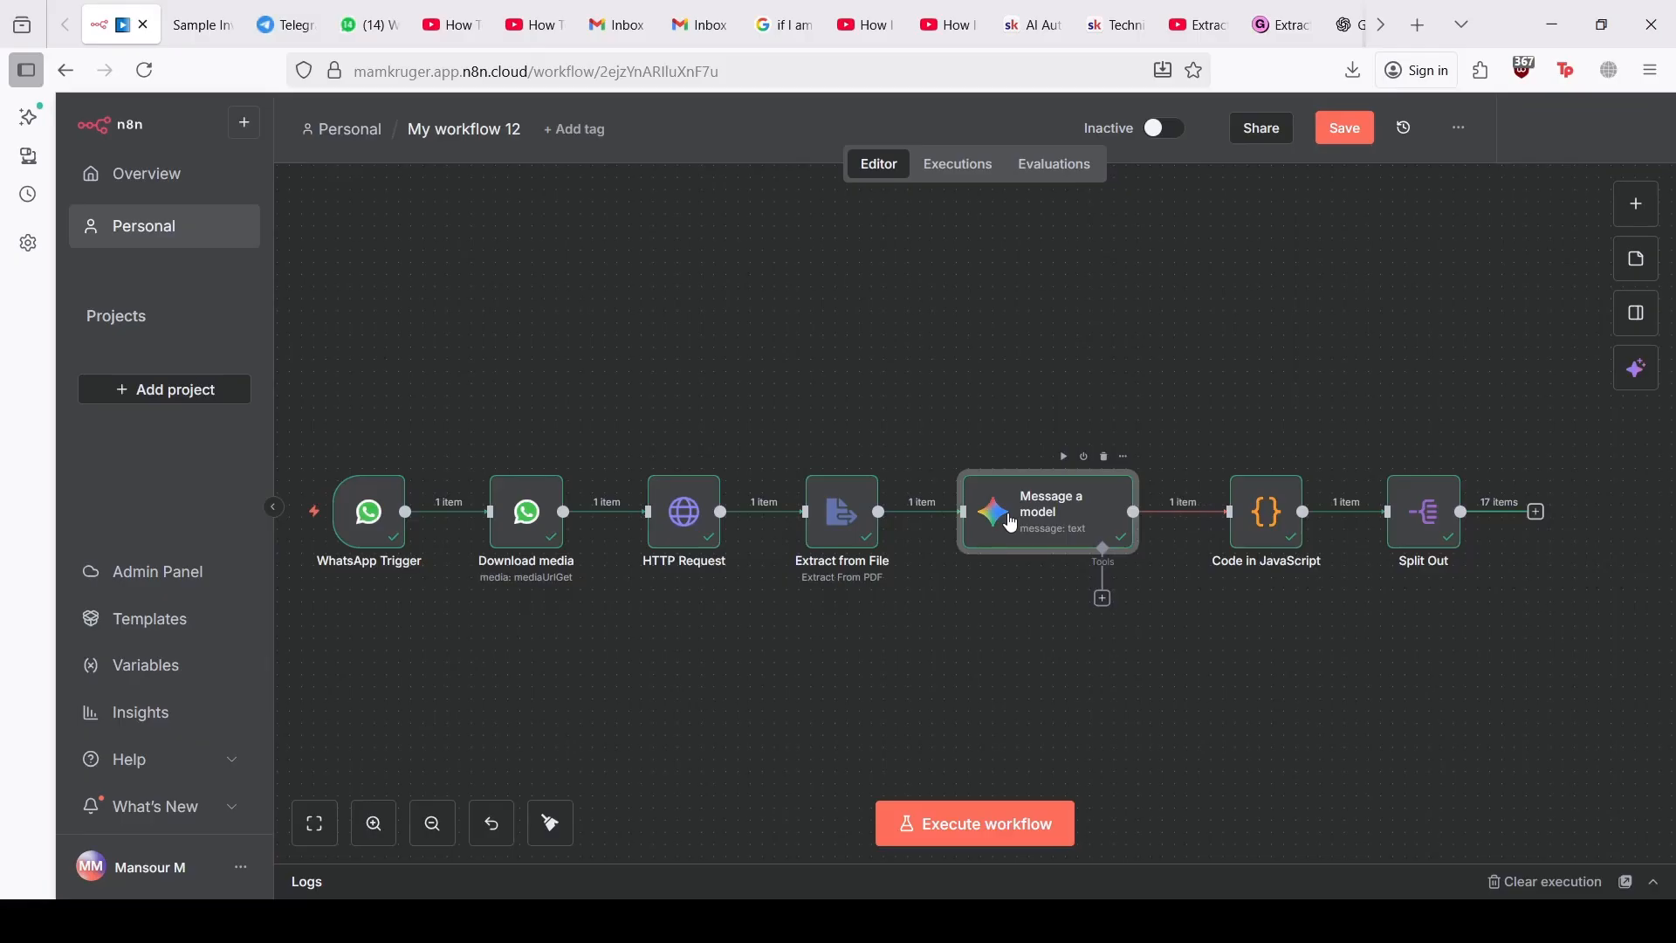
{"action": "double_click", "coordinate": [1010, 524]}
{"action": "scroll", "coordinate": [953, 548], "scroll_direction": "down", "scroll_amount": 5}
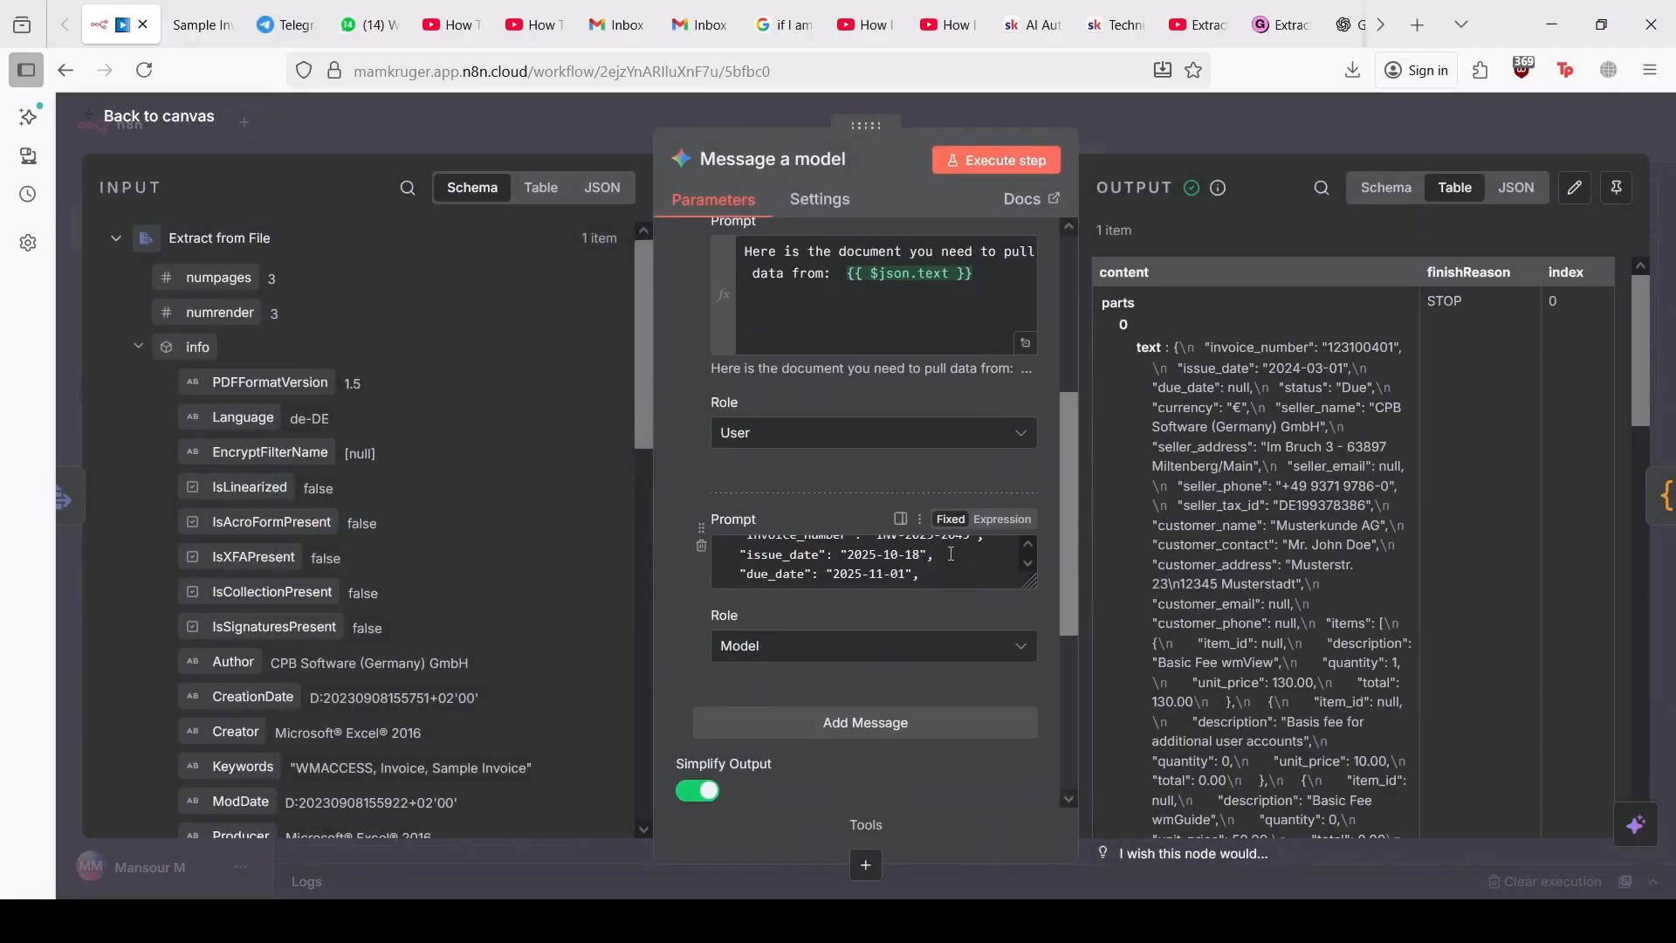
{"action": "scroll", "coordinate": [950, 553], "scroll_direction": "down", "scroll_amount": 1}
{"action": "scroll", "coordinate": [952, 548], "scroll_direction": "up", "scroll_amount": 5}
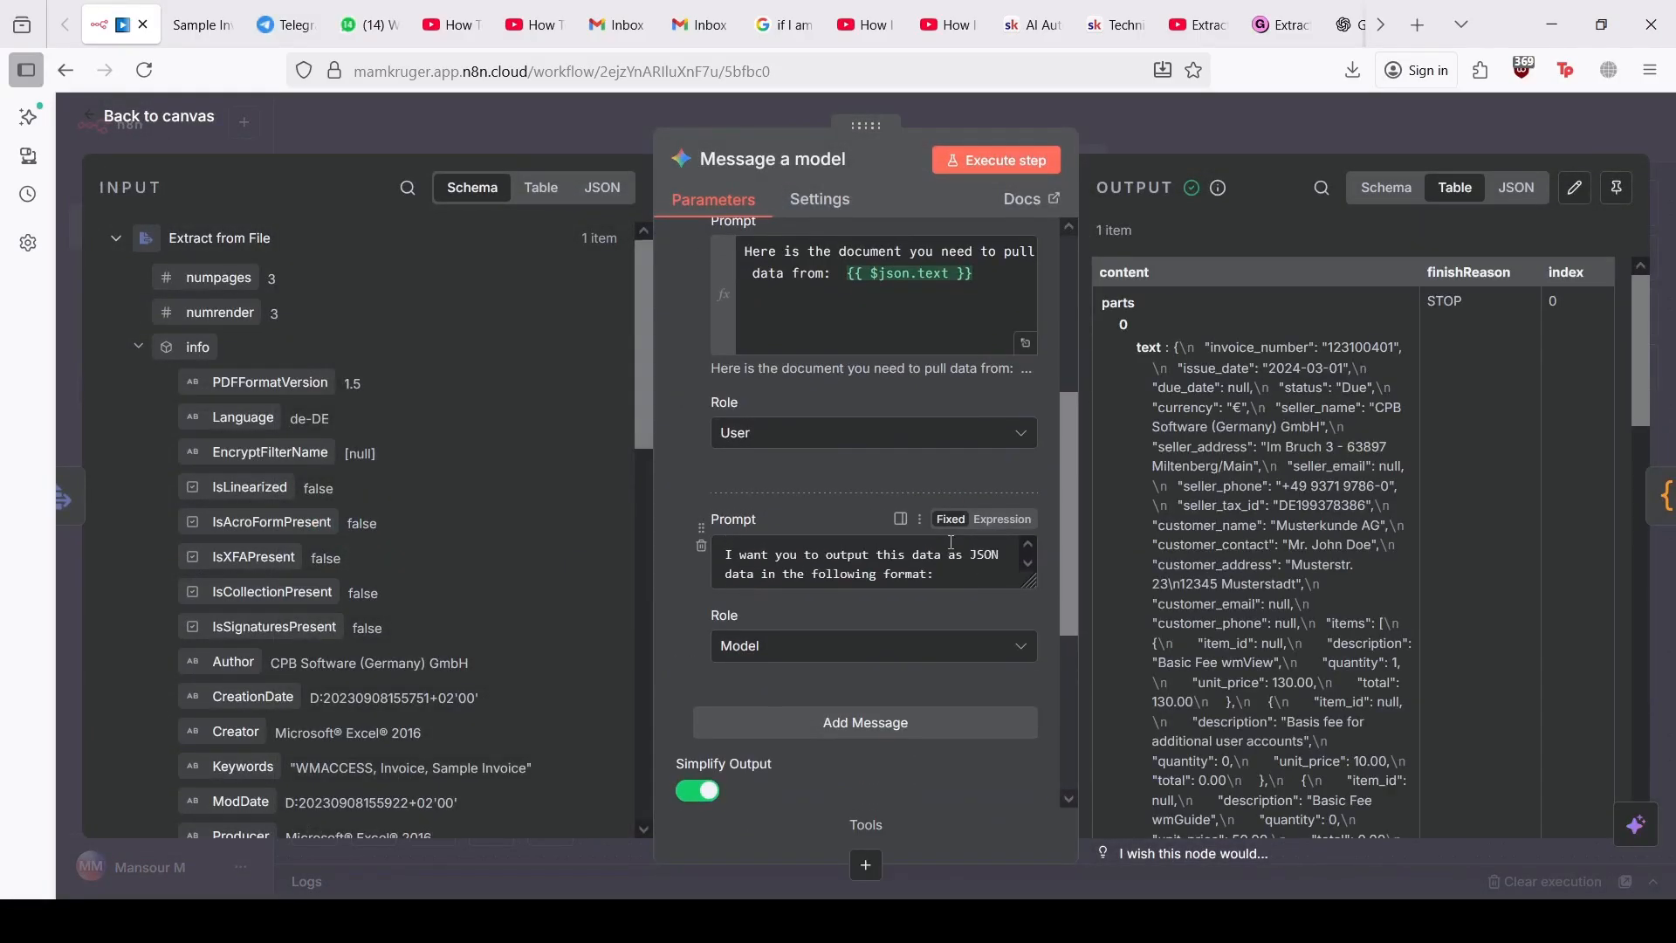
{"action": "left_click", "coordinate": [148, 117]}
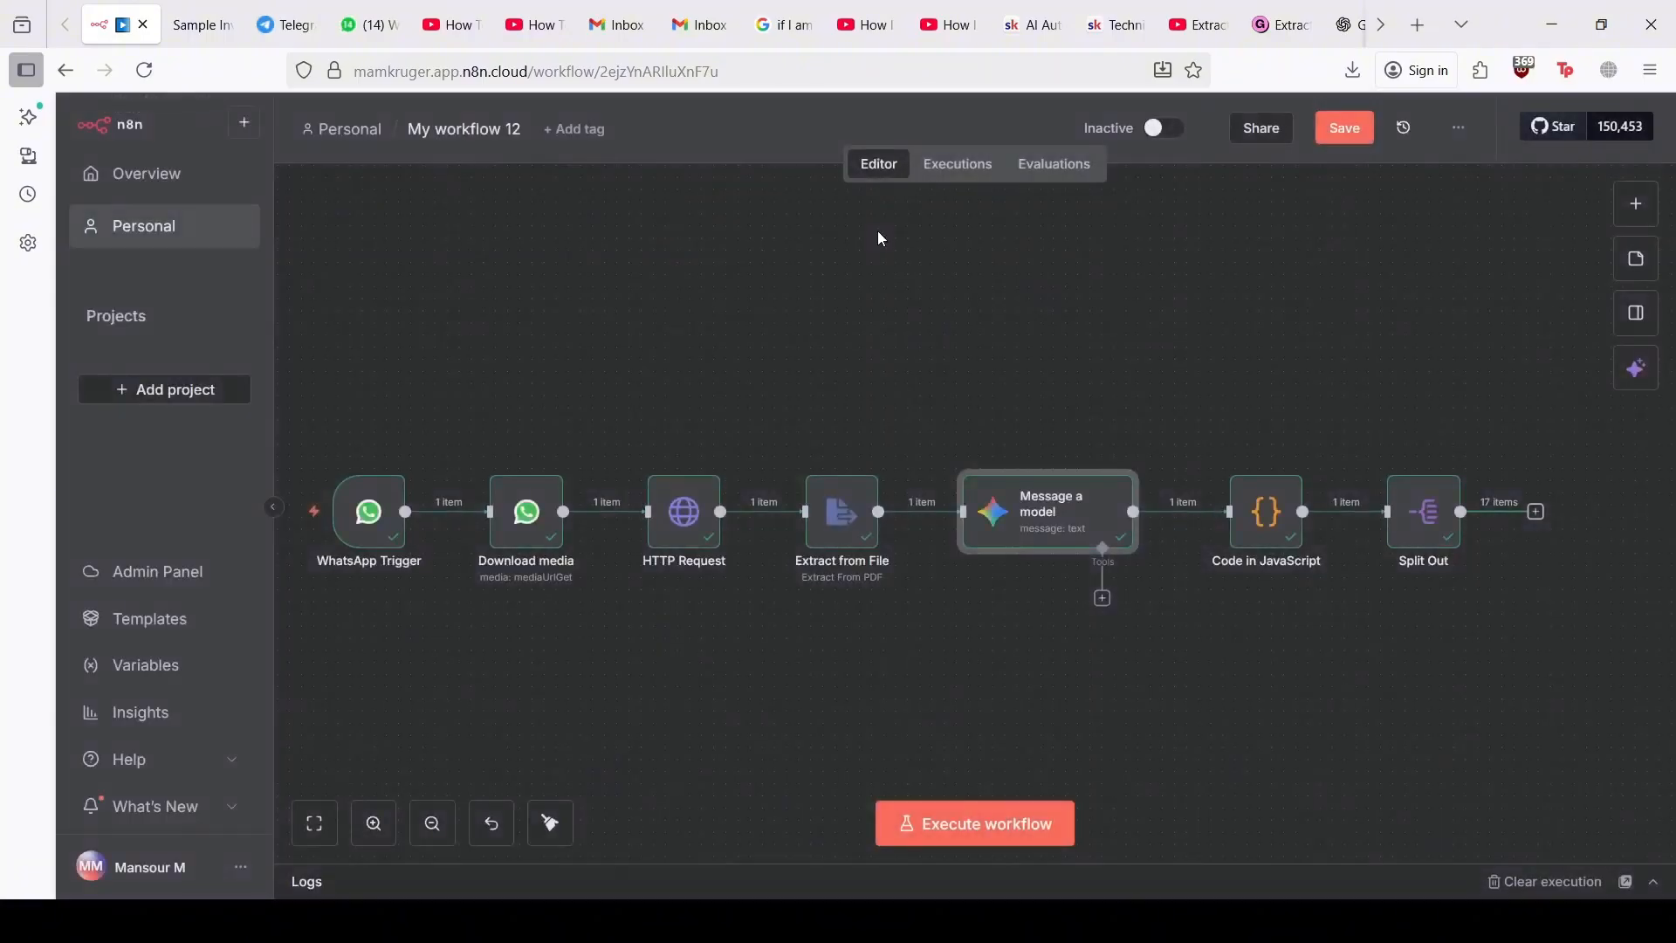
Step: Open the Split Out node again to examine the item quantities and prices in its output table
{"action": "left_click", "coordinate": [1423, 534]}
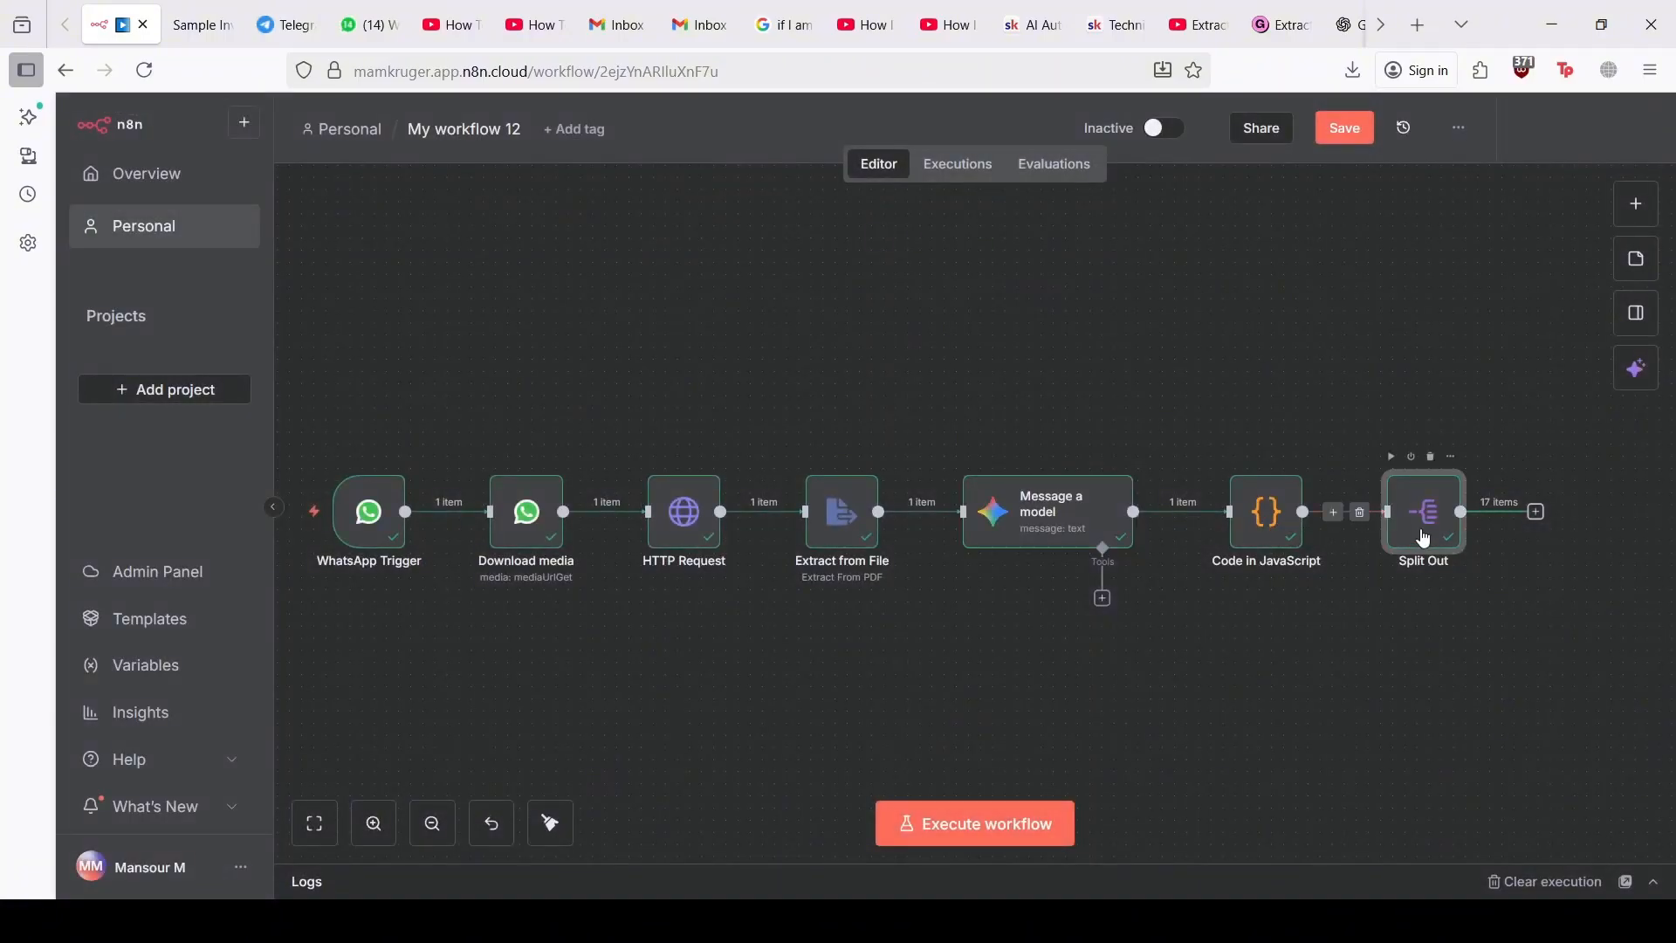
{"action": "double_click", "coordinate": [1422, 536]}
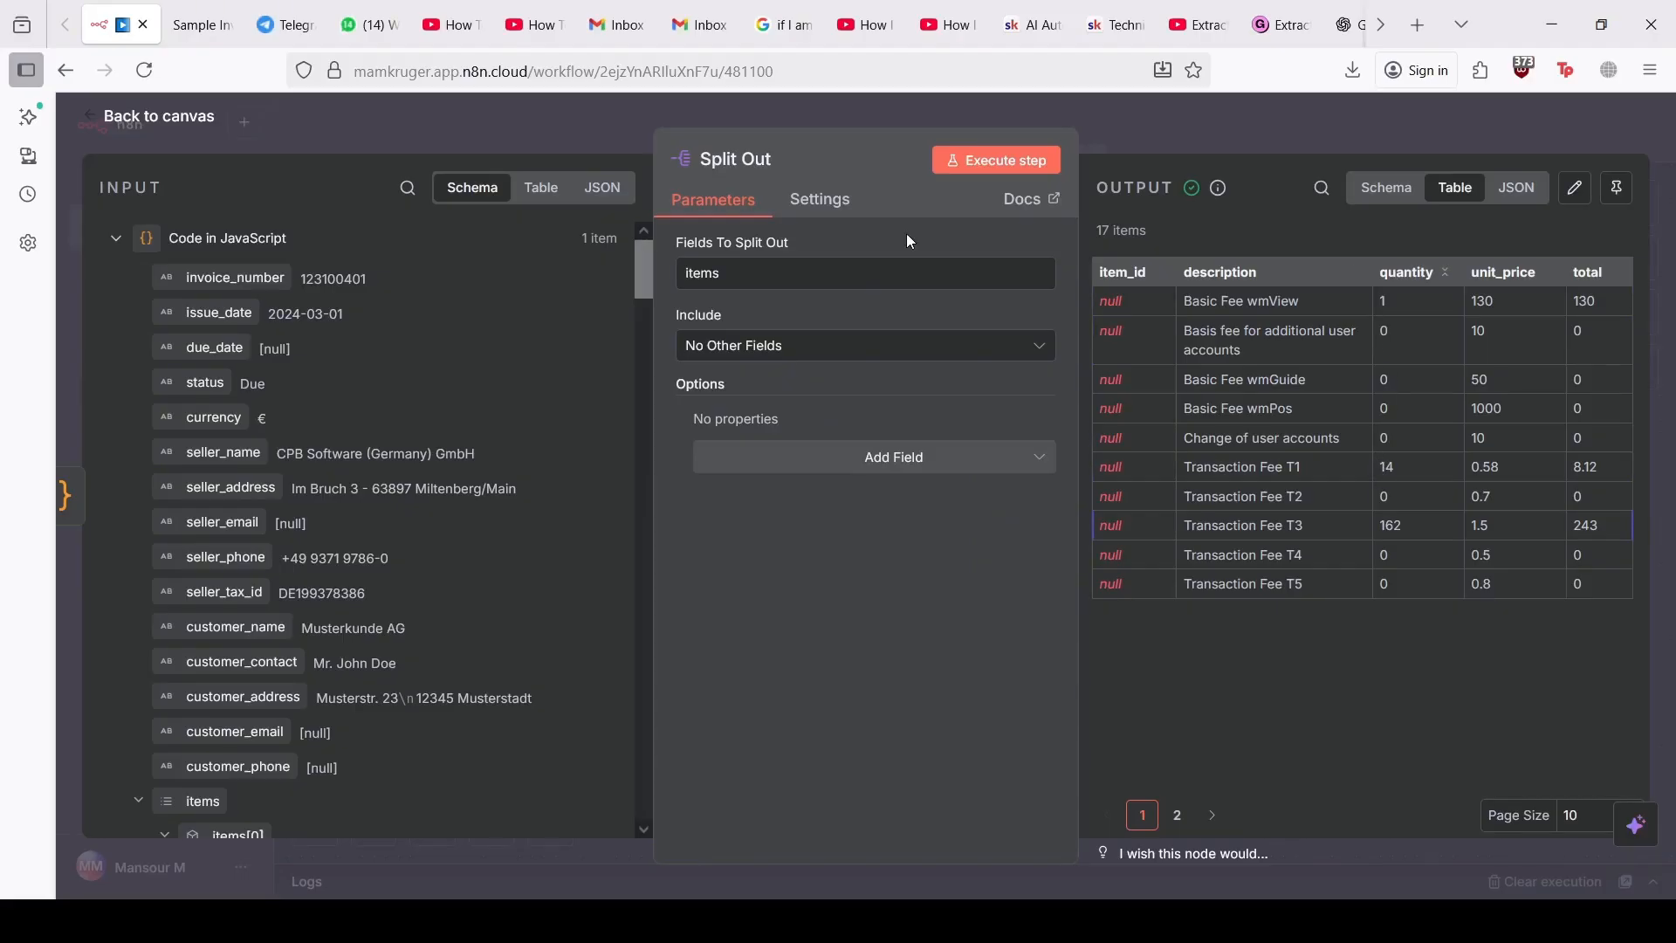
Step: Compare the Split Out output with the line items in invoice-1-1.pdf, recheck the Split Out node, and return to the canvas
{"action": "left_click", "coordinate": [201, 25]}
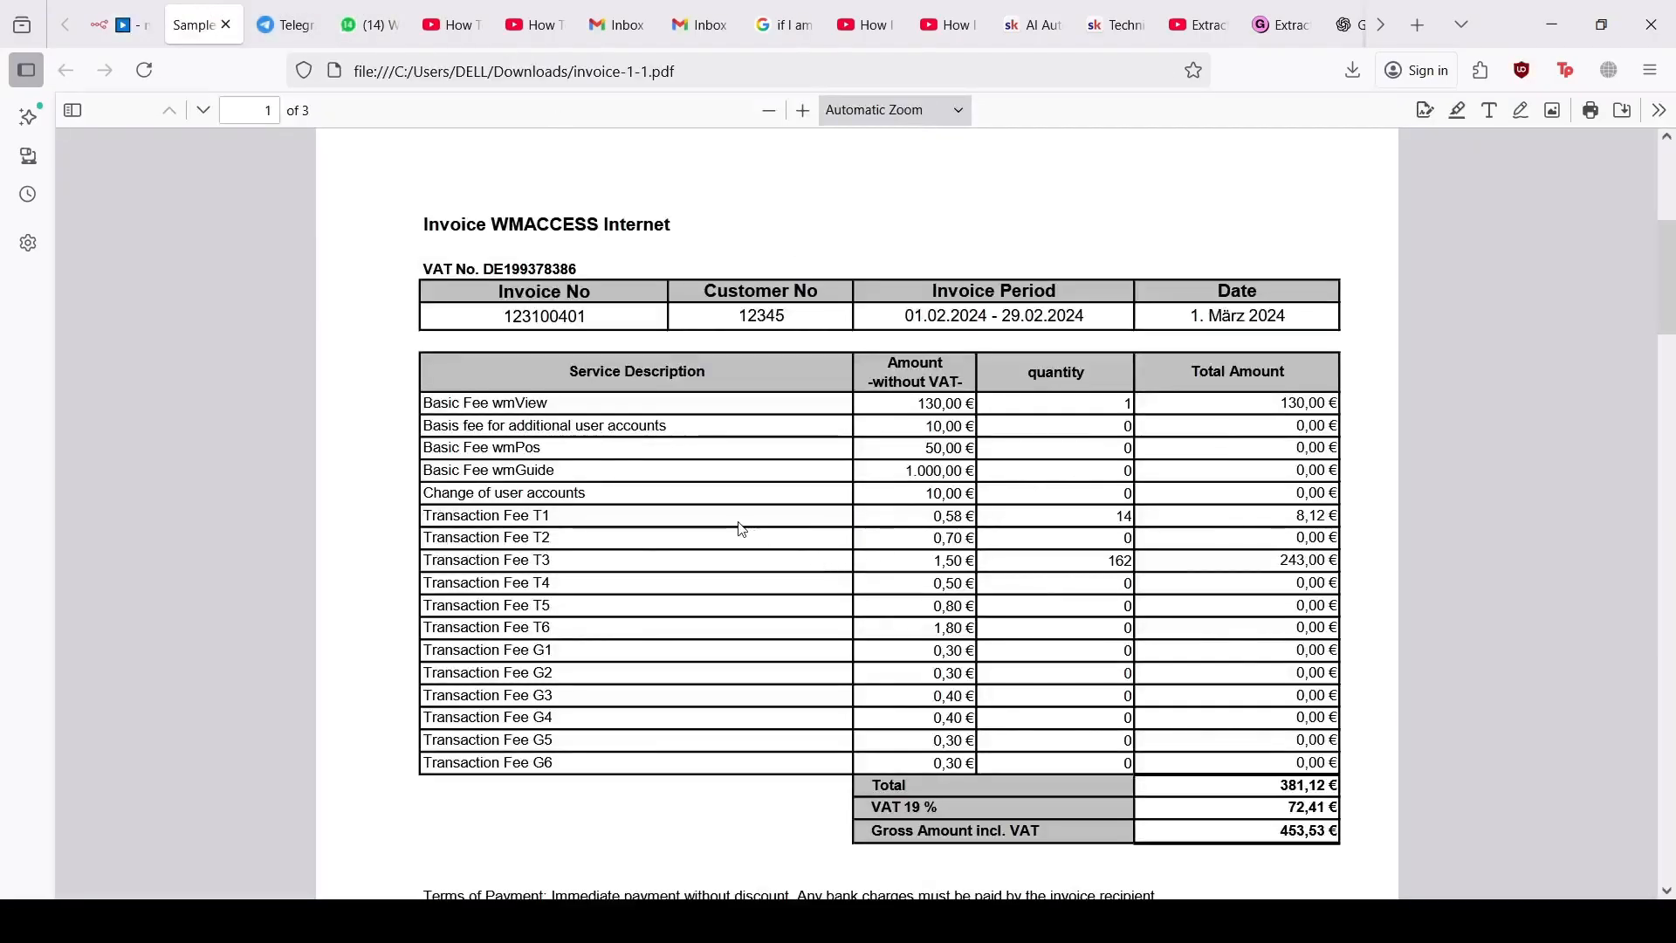
{"action": "left_click", "coordinate": [122, 24]}
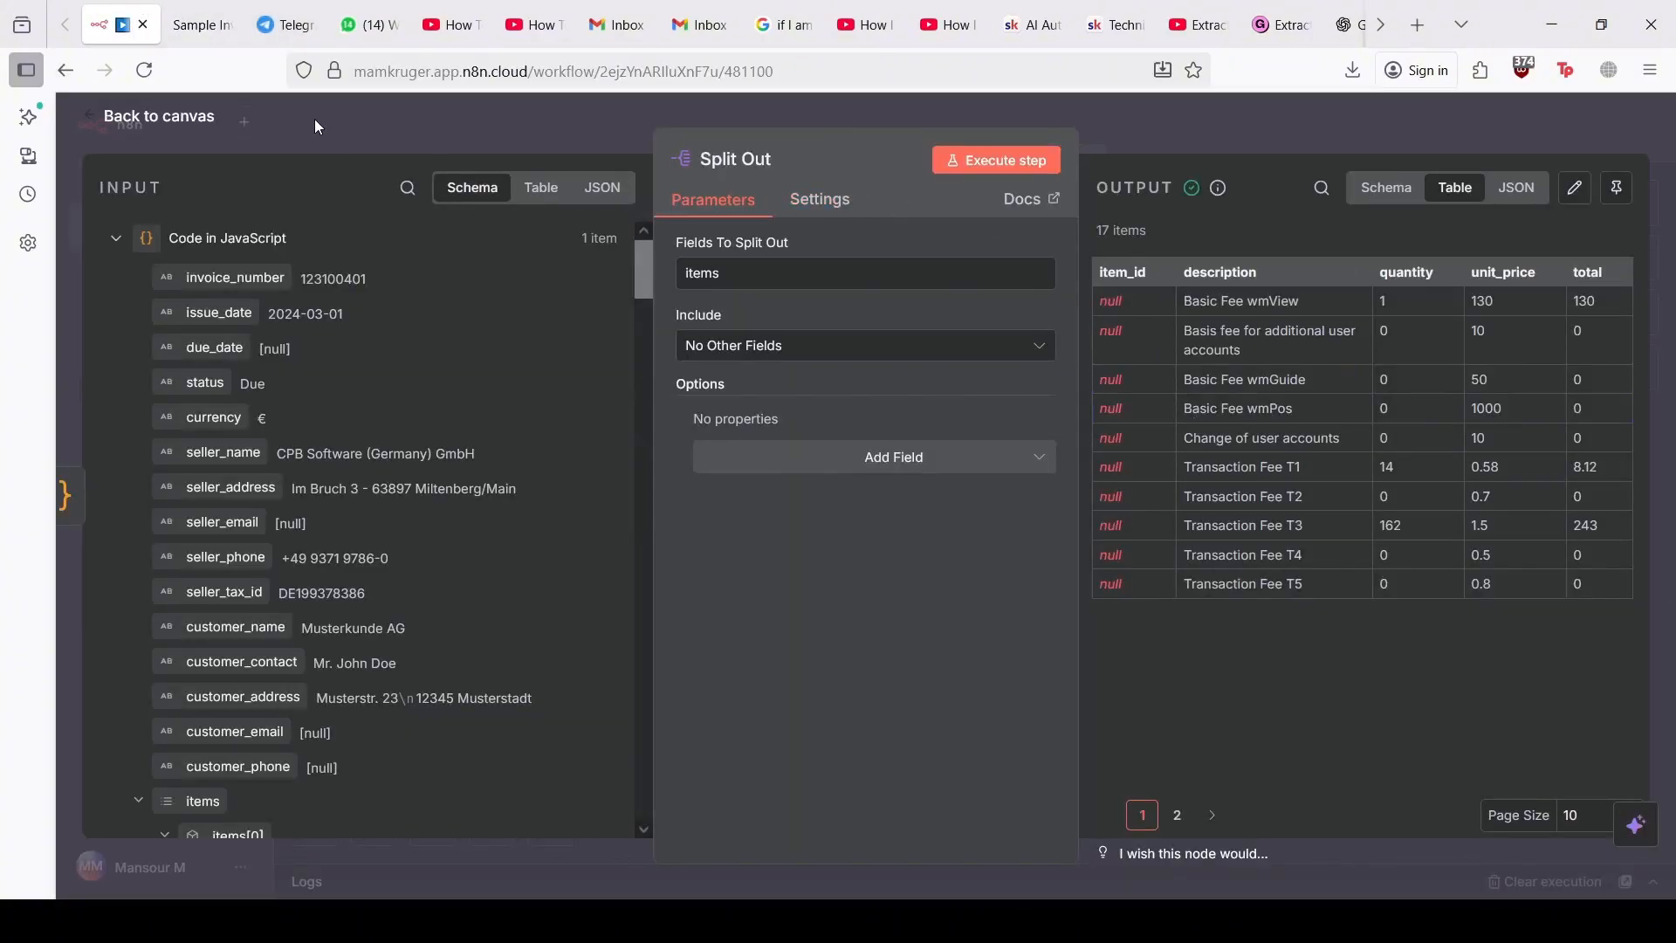
{"action": "left_click", "coordinate": [180, 119]}
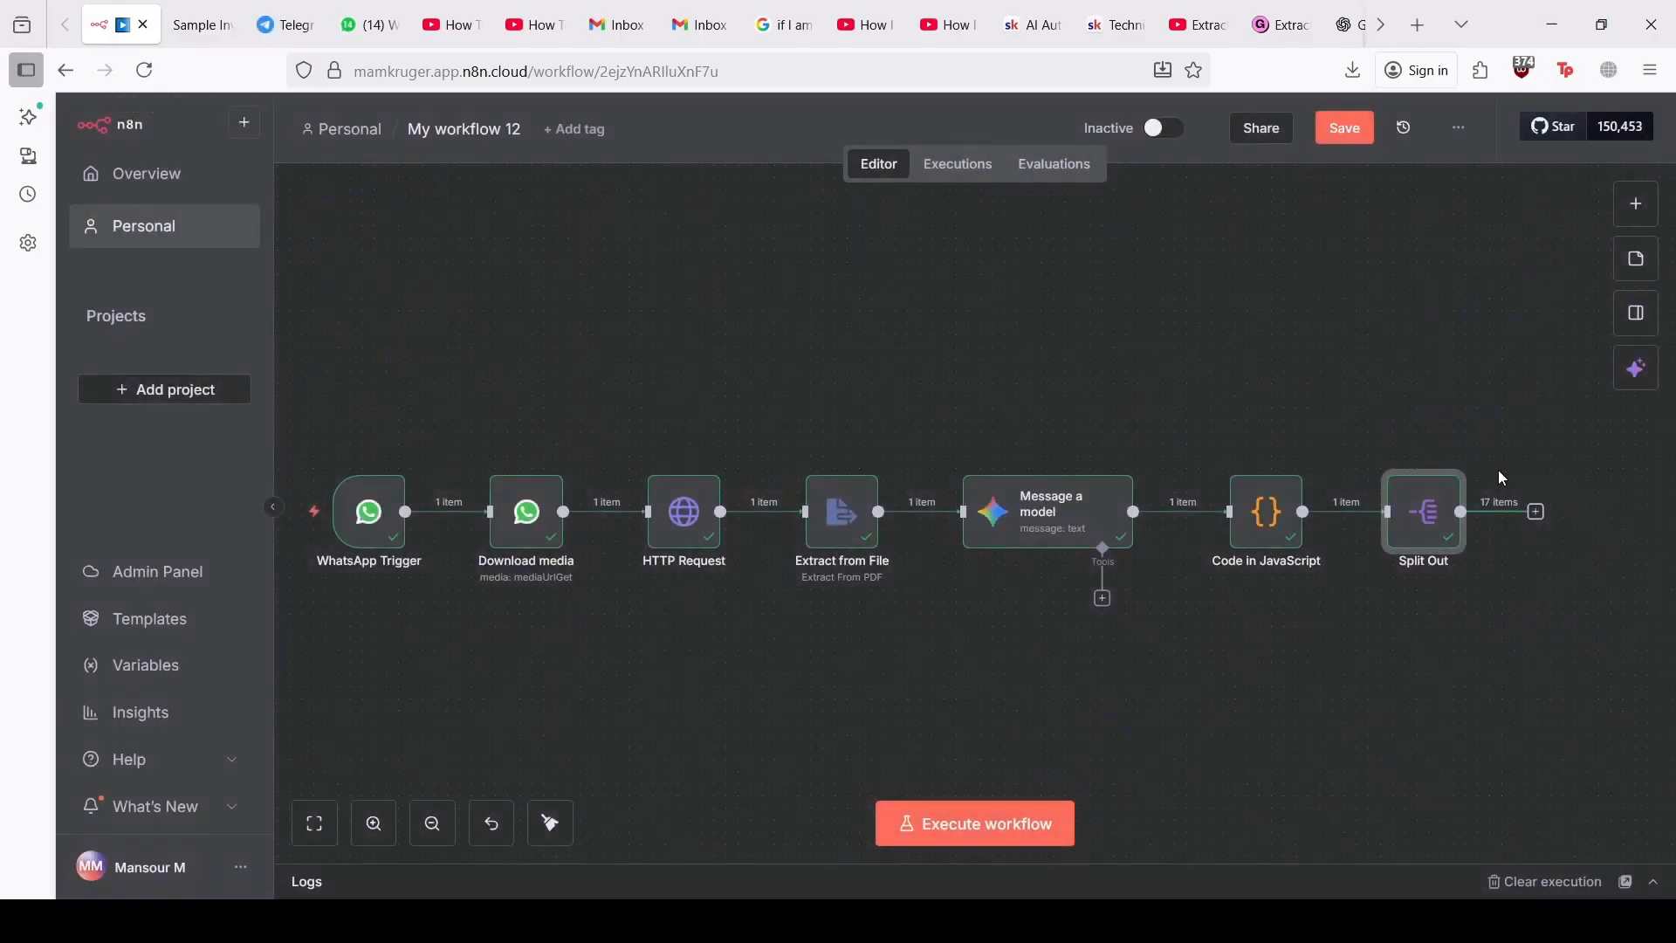
{"action": "scroll", "coordinate": [1519, 461], "scroll_direction": "right", "scroll_amount": 2}
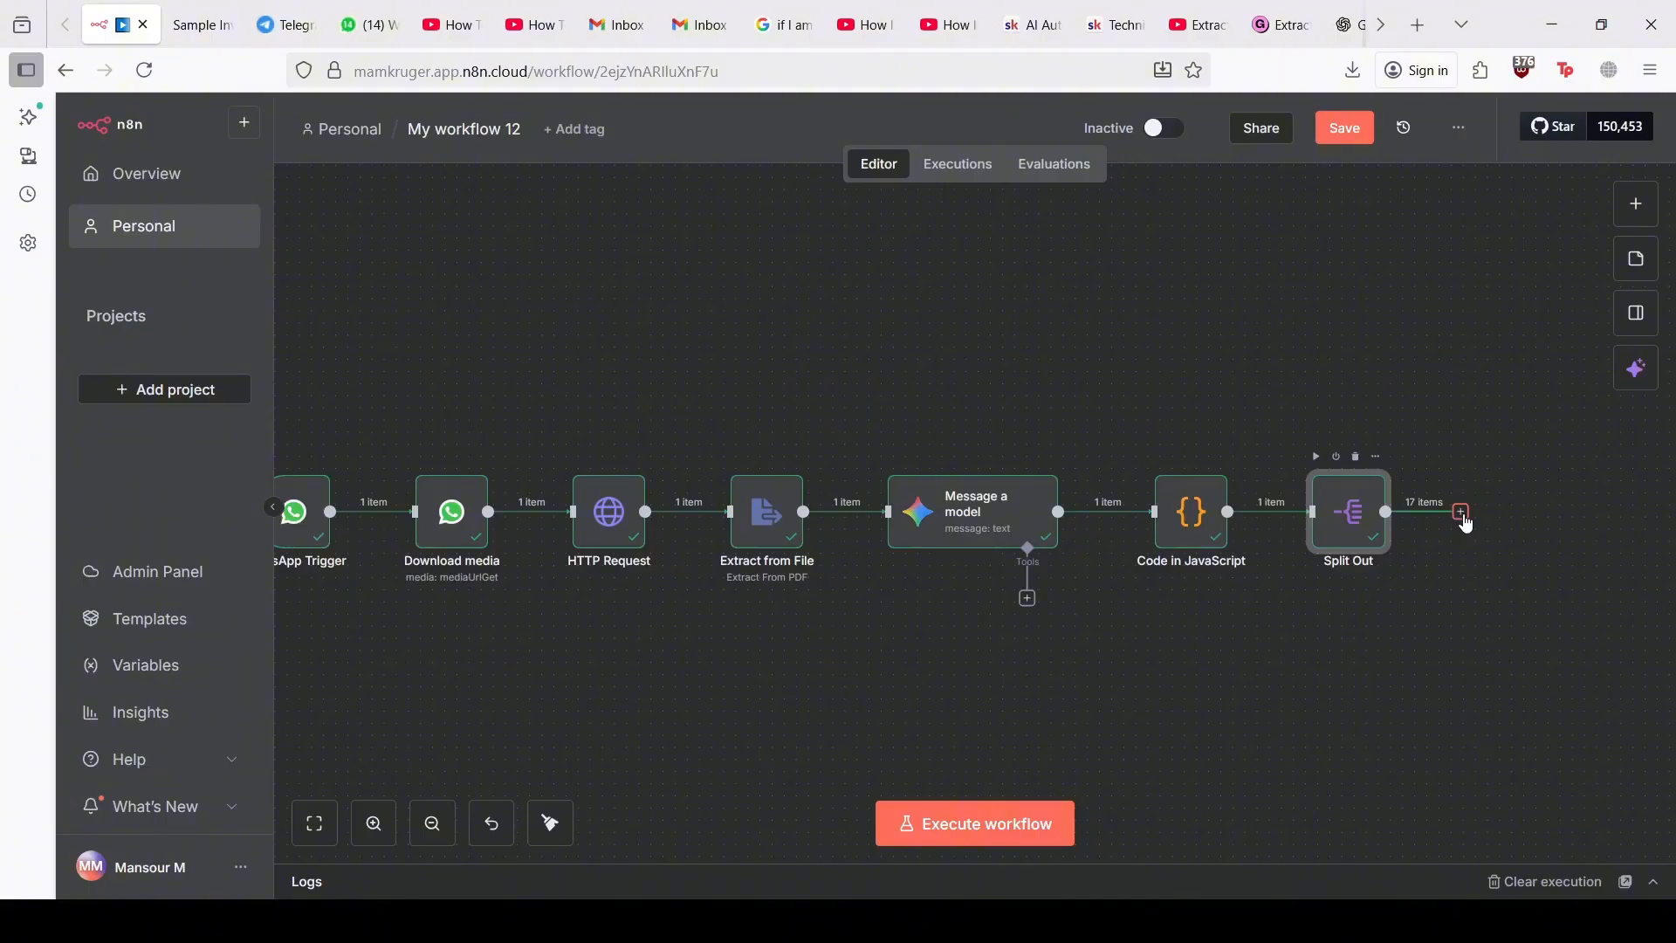
{"action": "double_click", "coordinate": [1356, 520]}
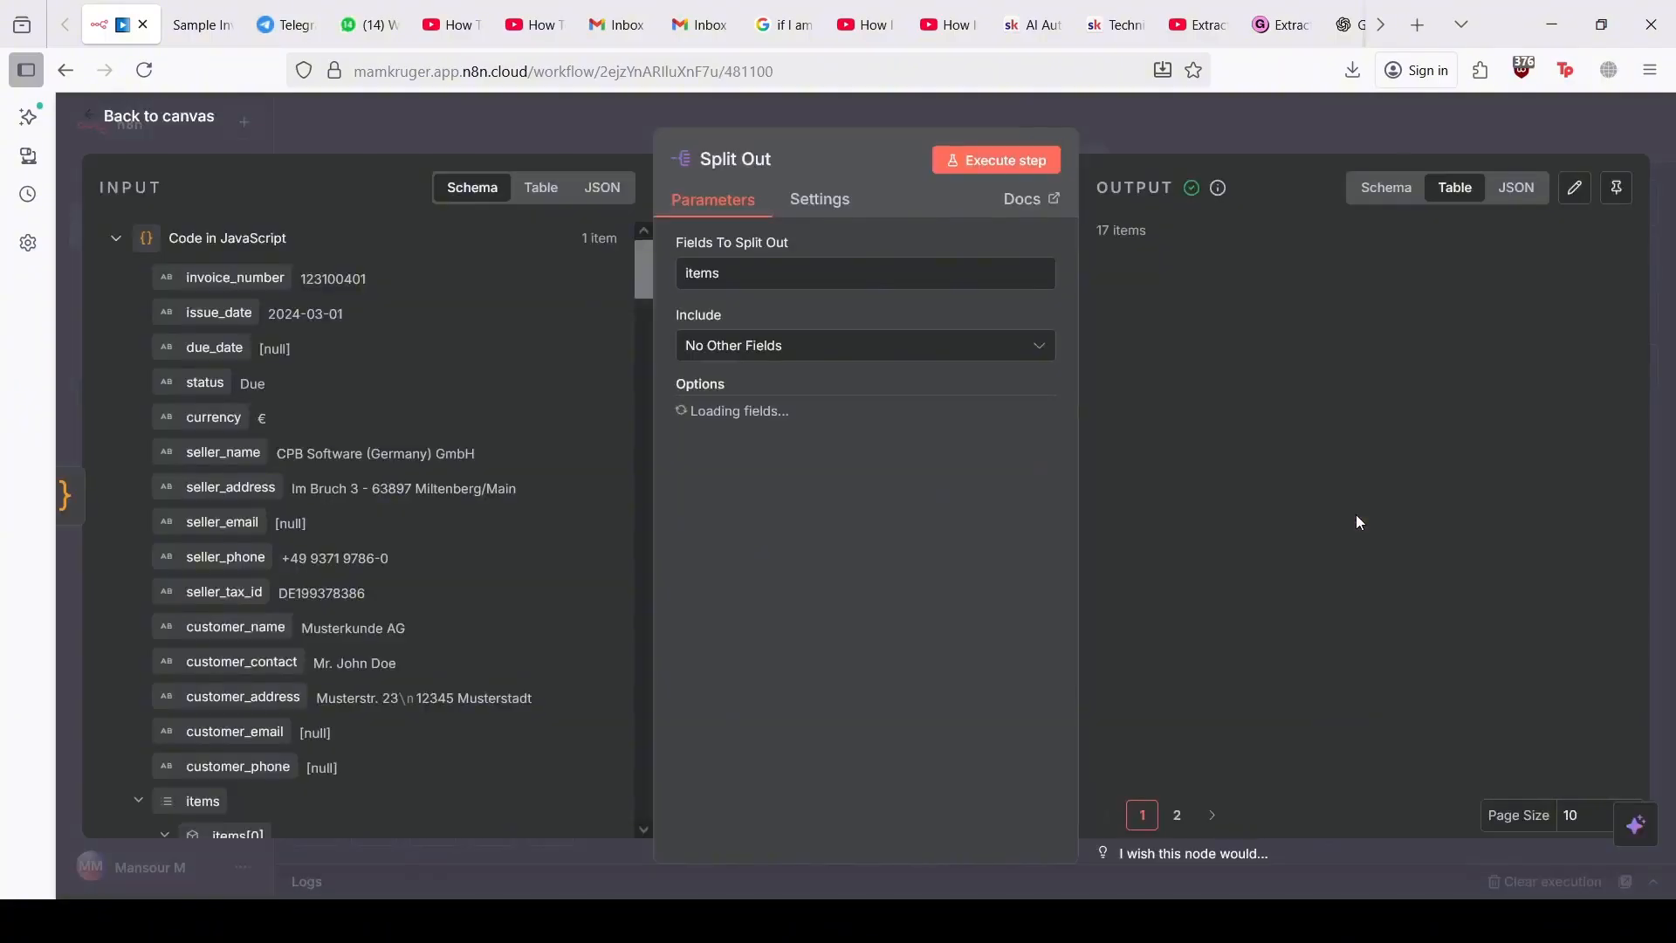
{"action": "left_click", "coordinate": [131, 118]}
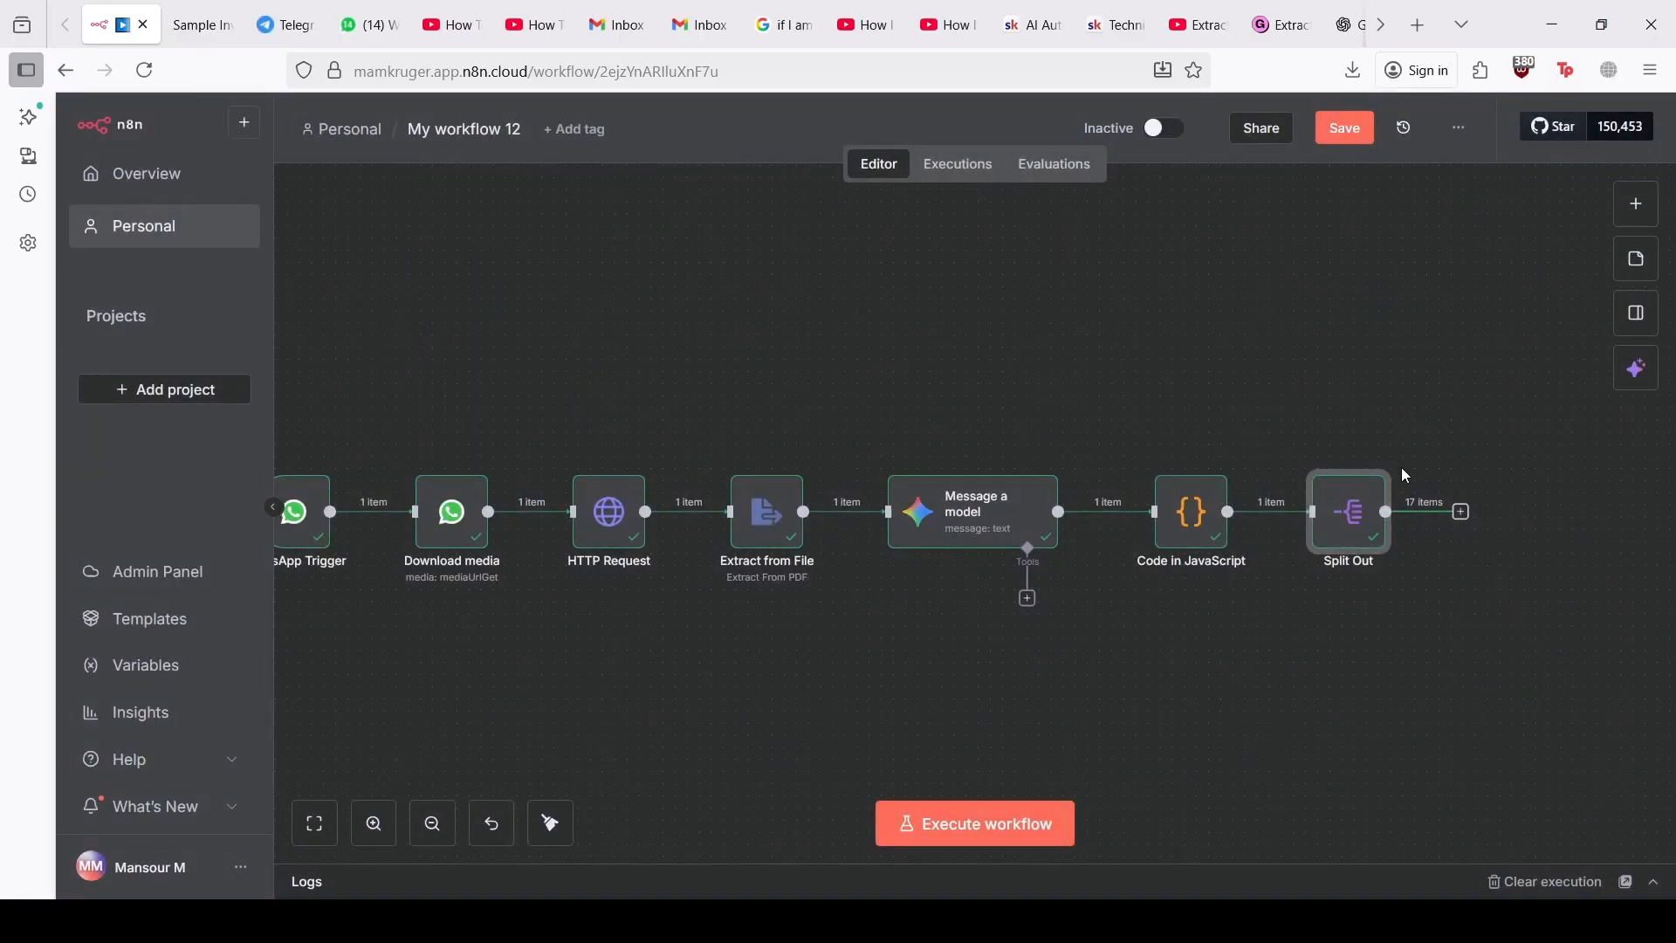
Step: Add a Google Sheets node with the Append row in sheet action after the Split Out node
{"action": "left_click", "coordinate": [1462, 513]}
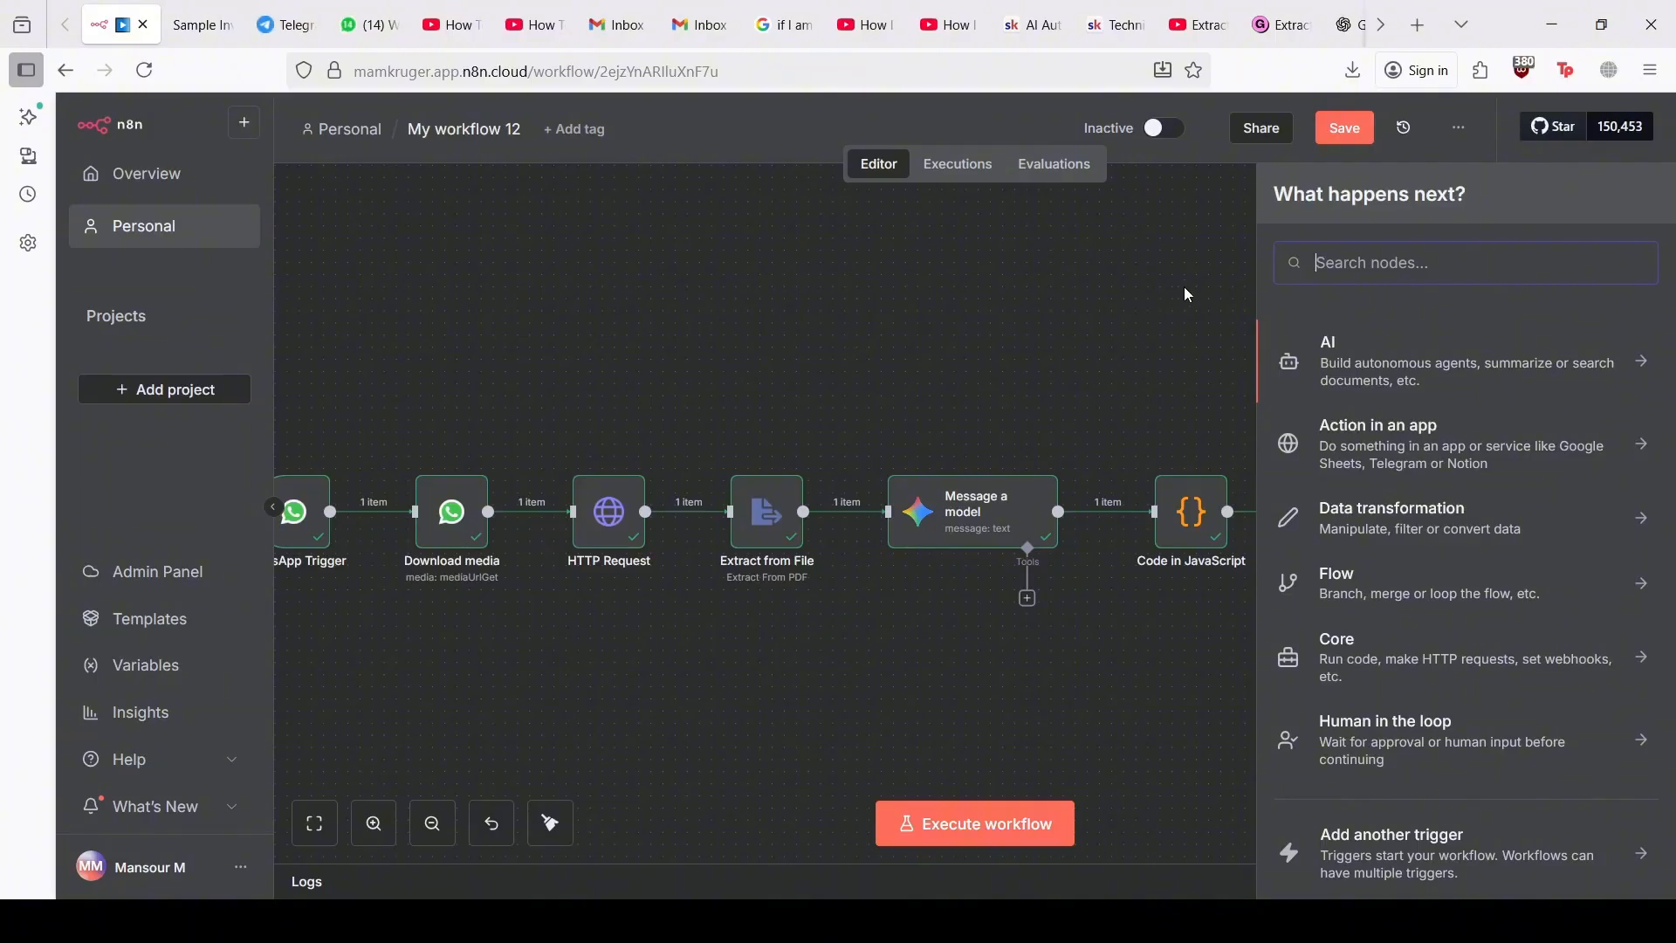
{"action": "type", "text": "goo"}
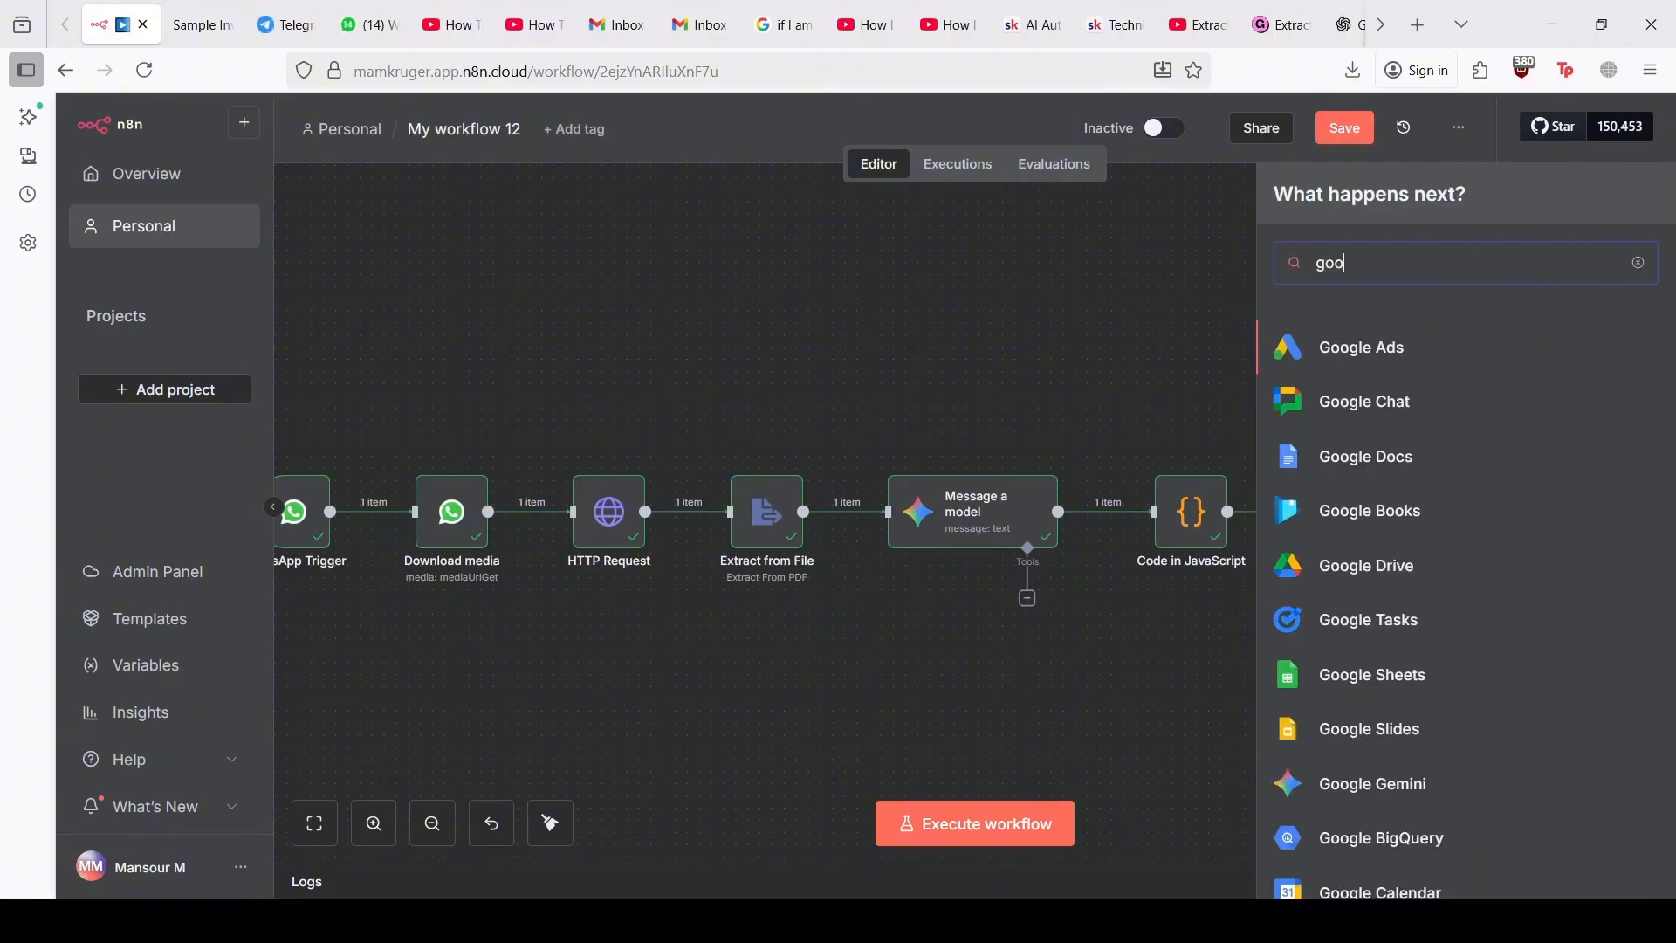
{"action": "type", "text": "gle sh"}
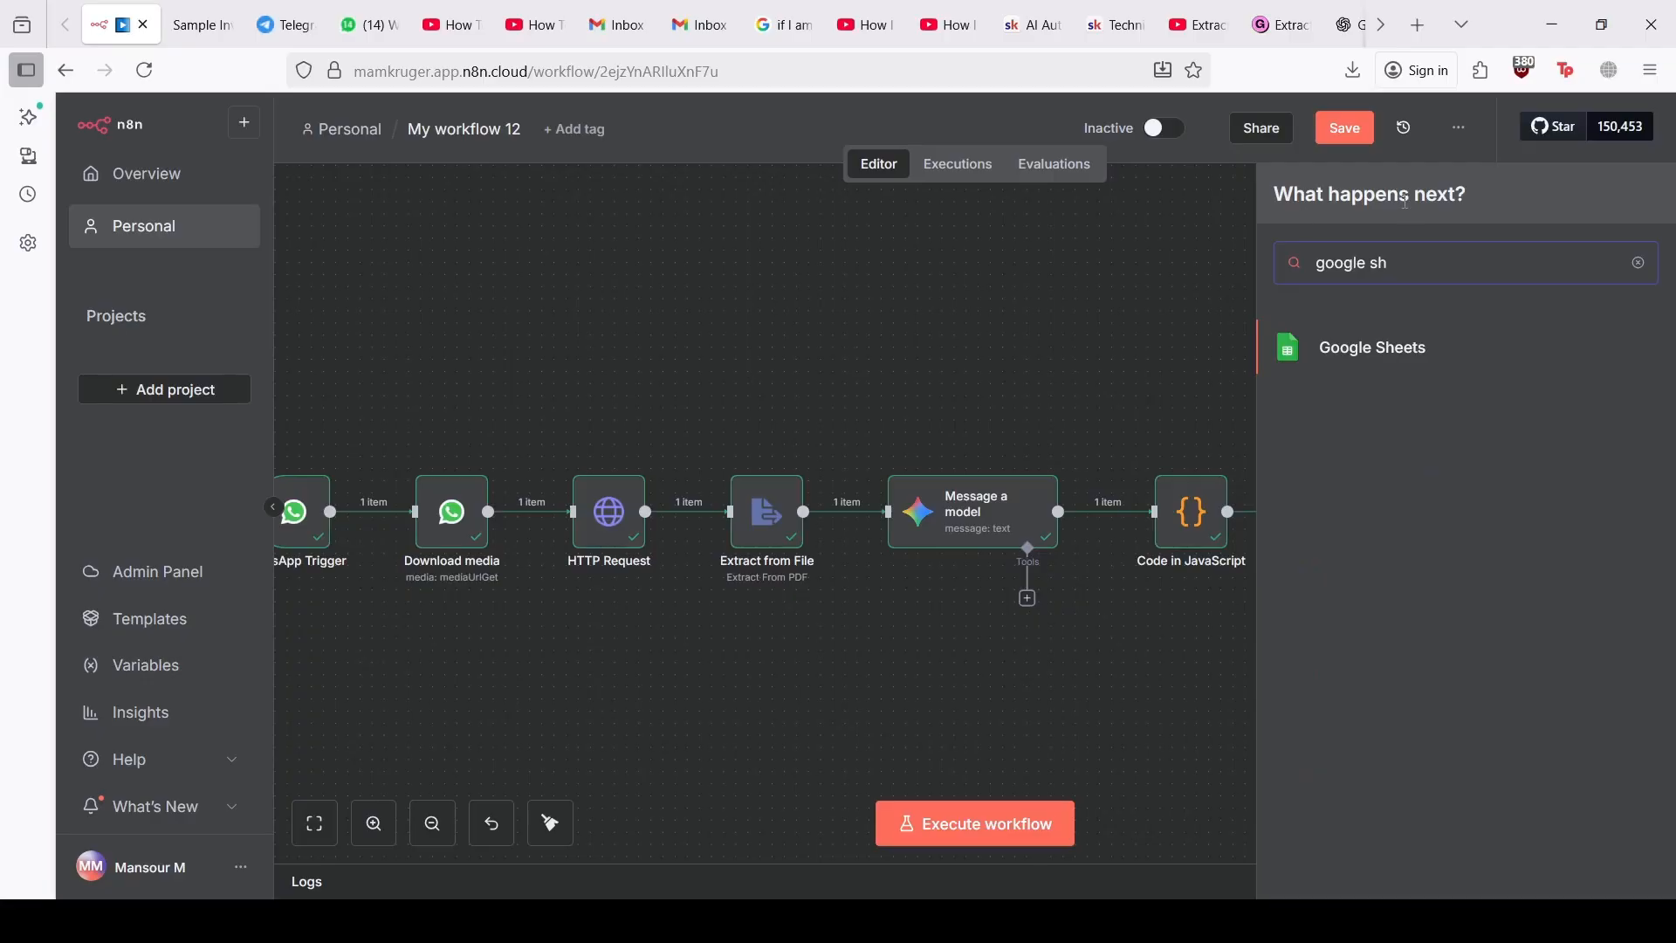
{"action": "left_click", "coordinate": [1373, 350]}
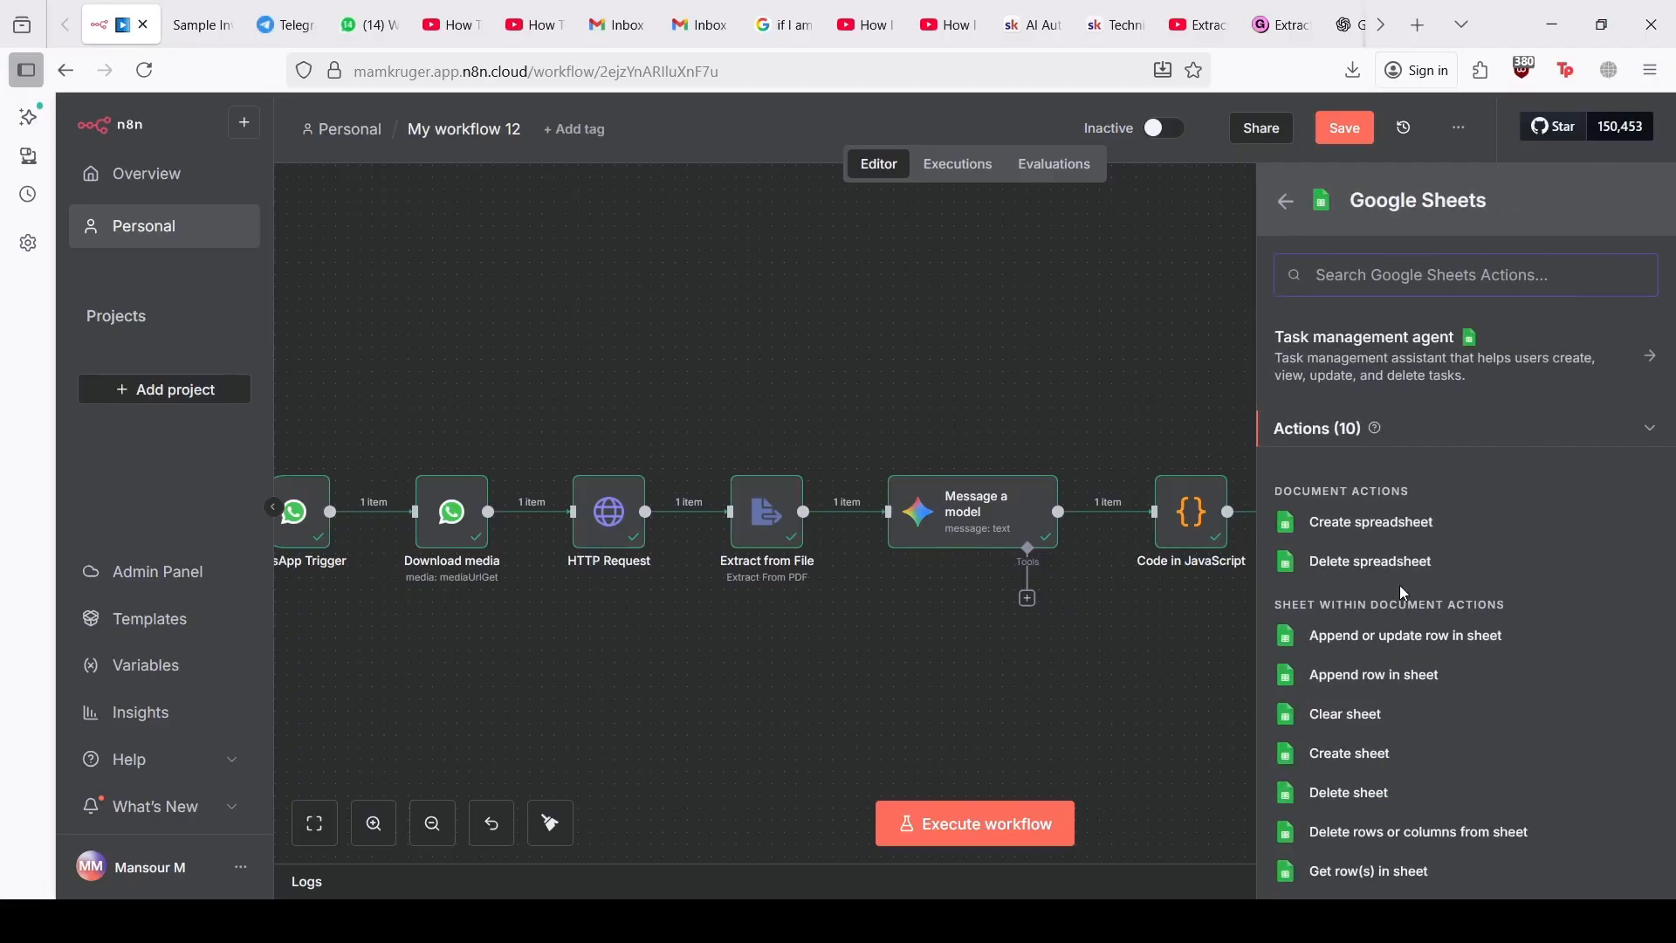
{"action": "scroll", "coordinate": [1403, 590], "scroll_direction": "down", "scroll_amount": 2}
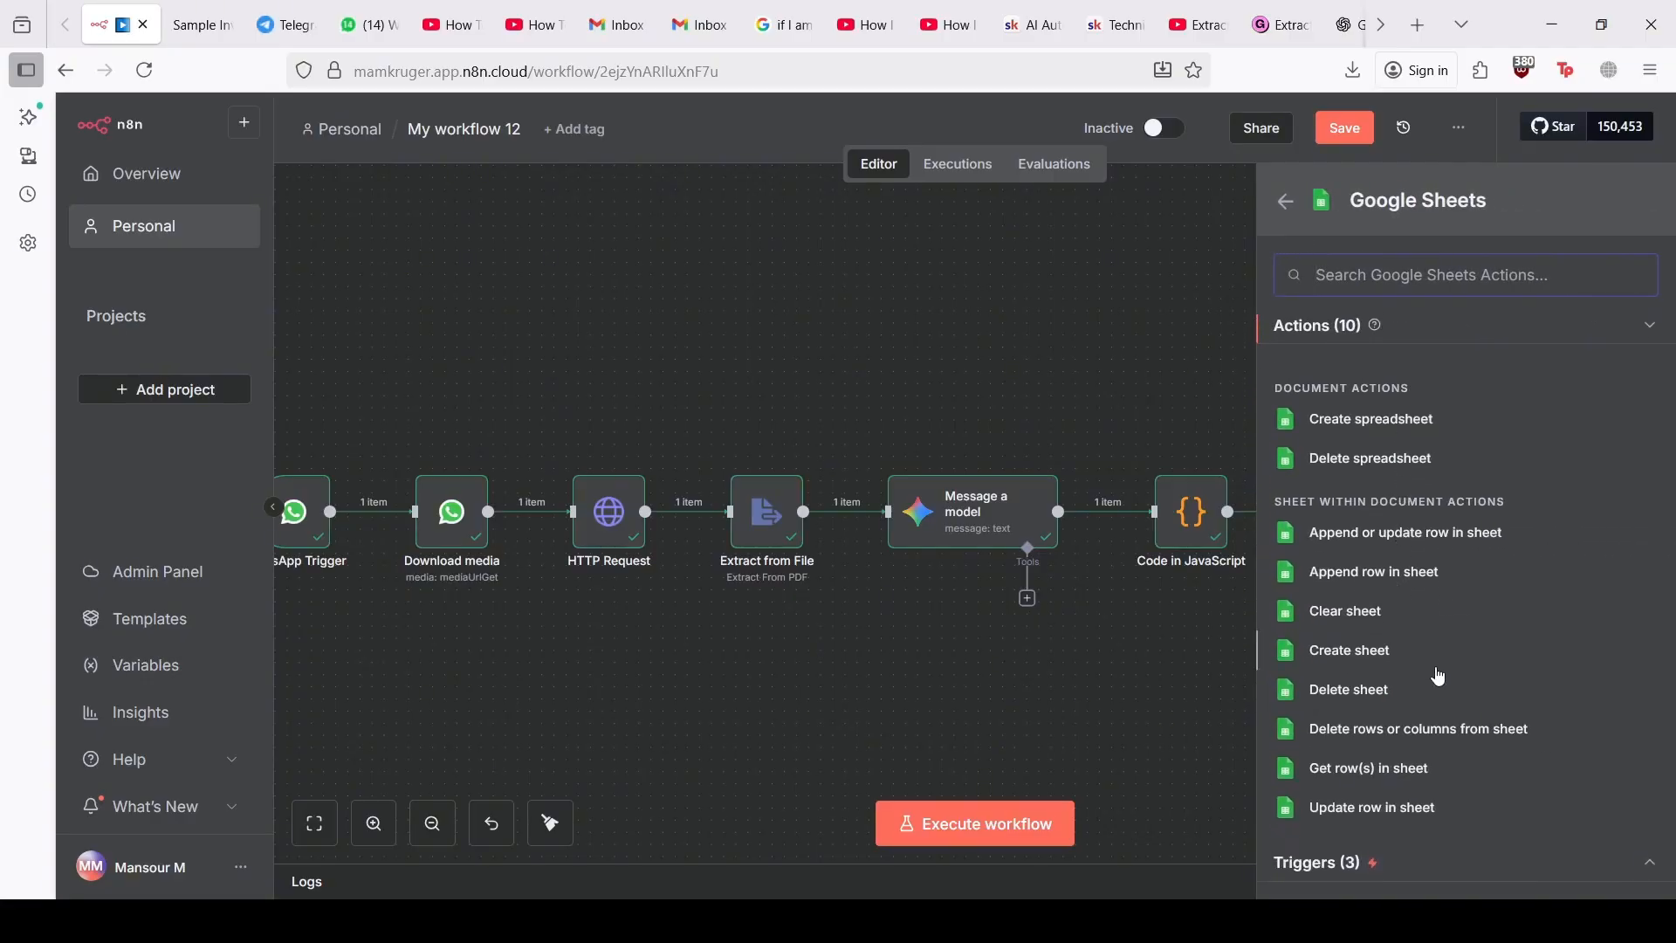
{"action": "left_click", "coordinate": [1389, 578]}
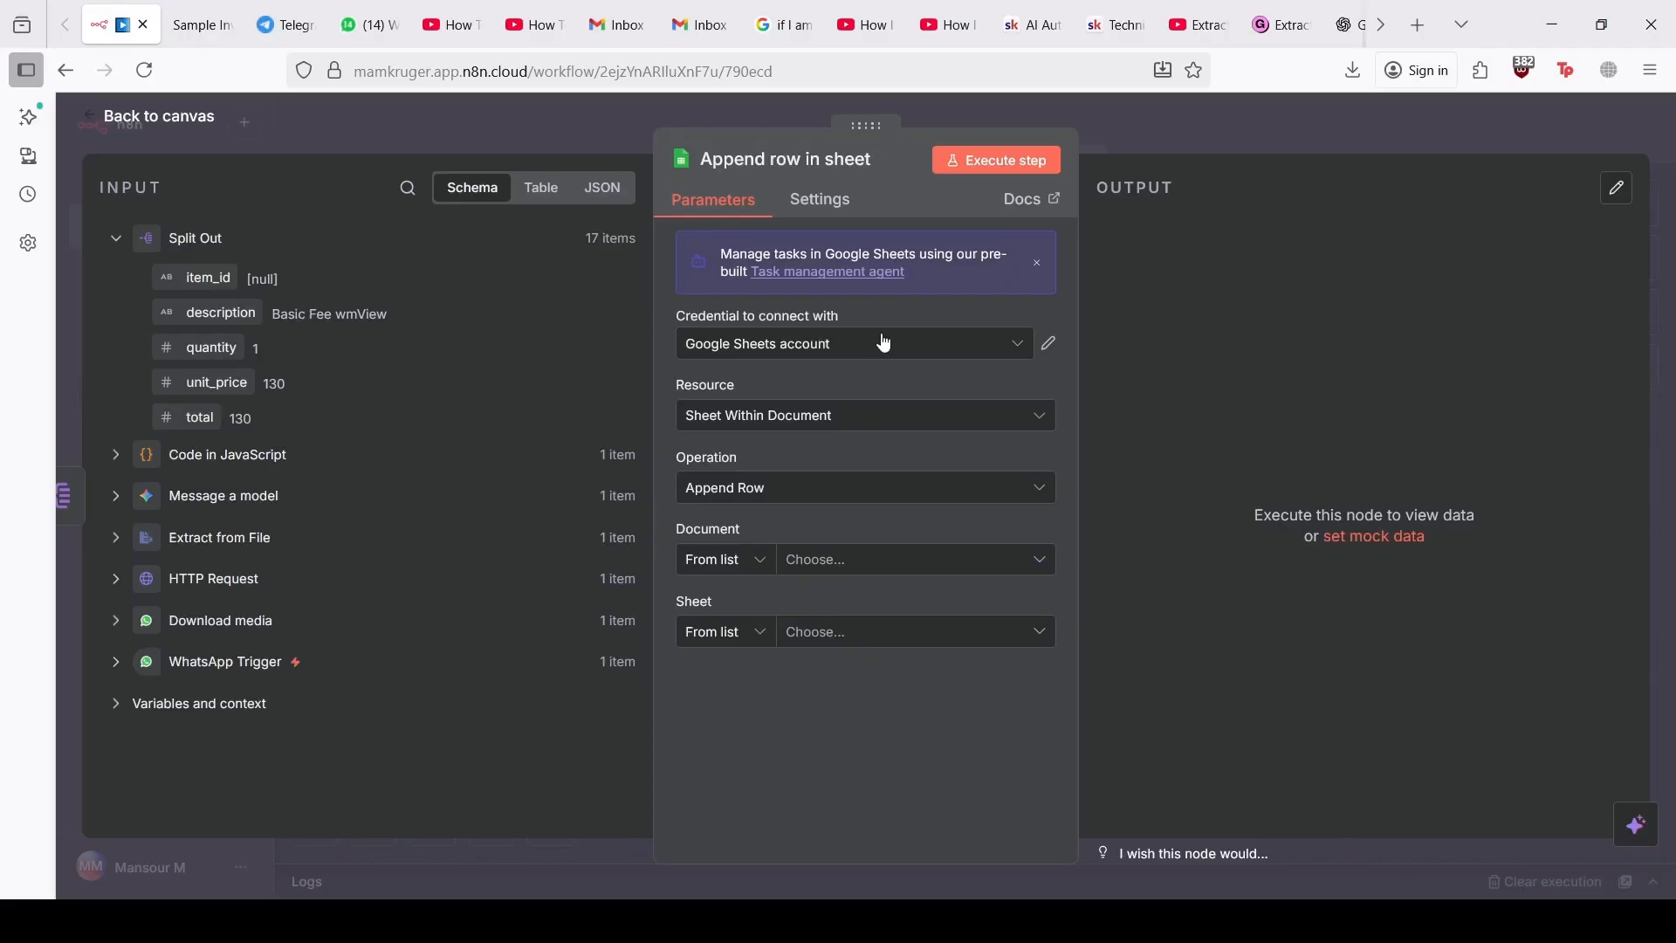
Step: Check the Google Sheets account connection, keep the resource as Sheet Within Document, and choose Invoices as the document
{"action": "left_click", "coordinate": [1047, 349]}
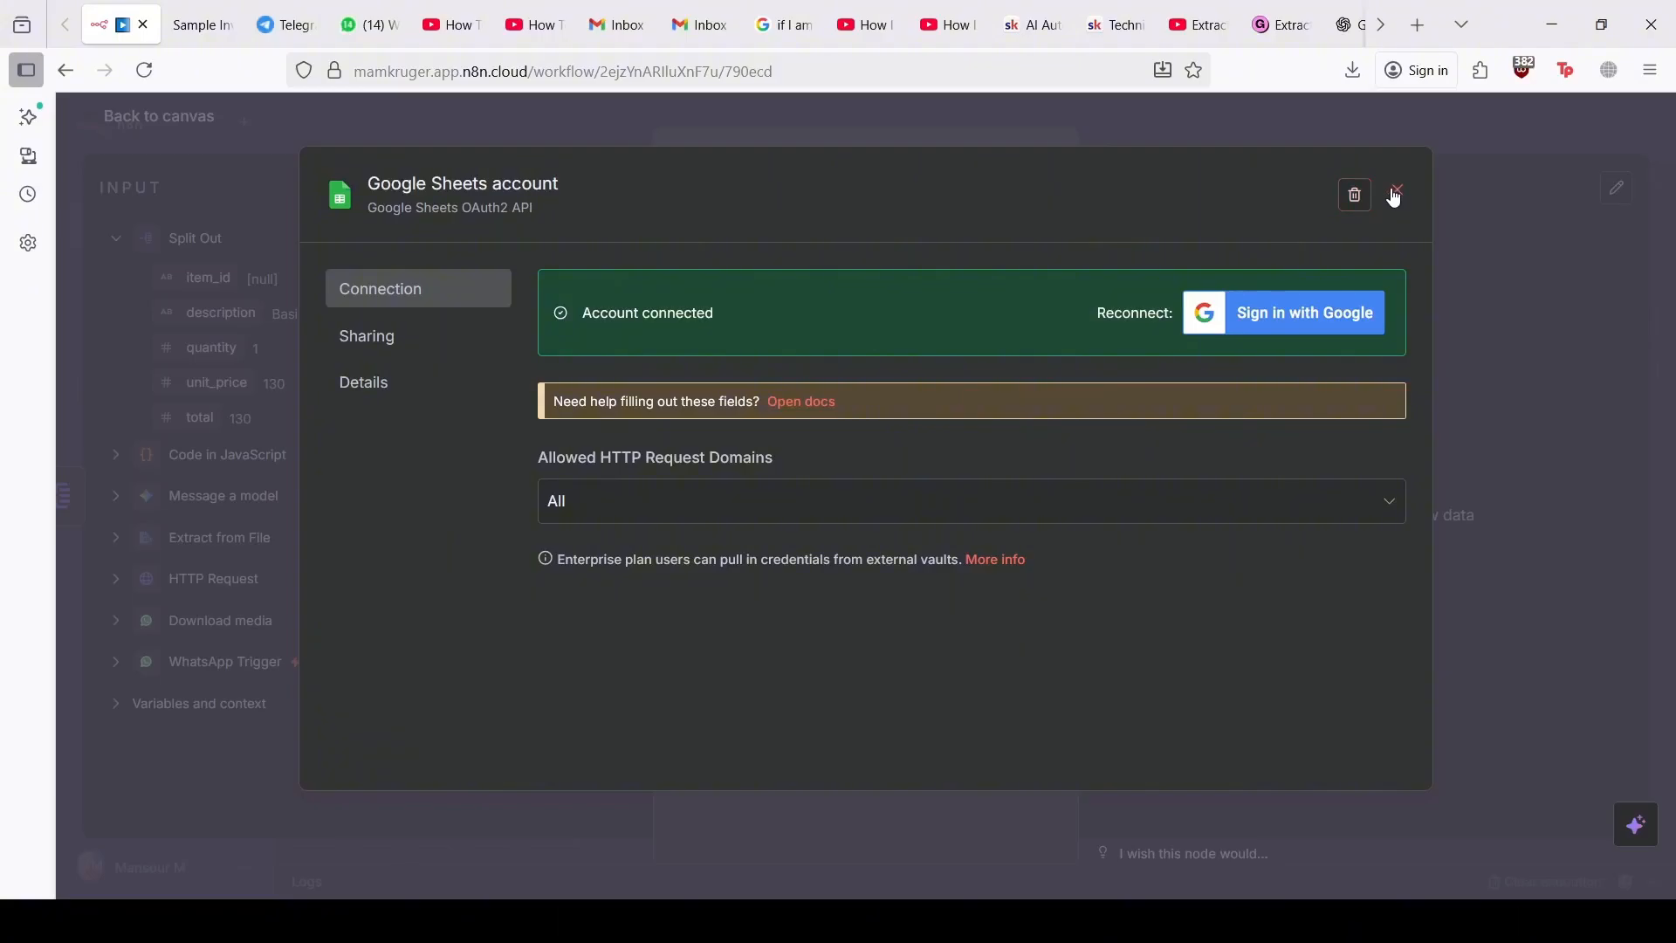
{"action": "left_click", "coordinate": [1398, 192]}
{"action": "left_click", "coordinate": [804, 428]}
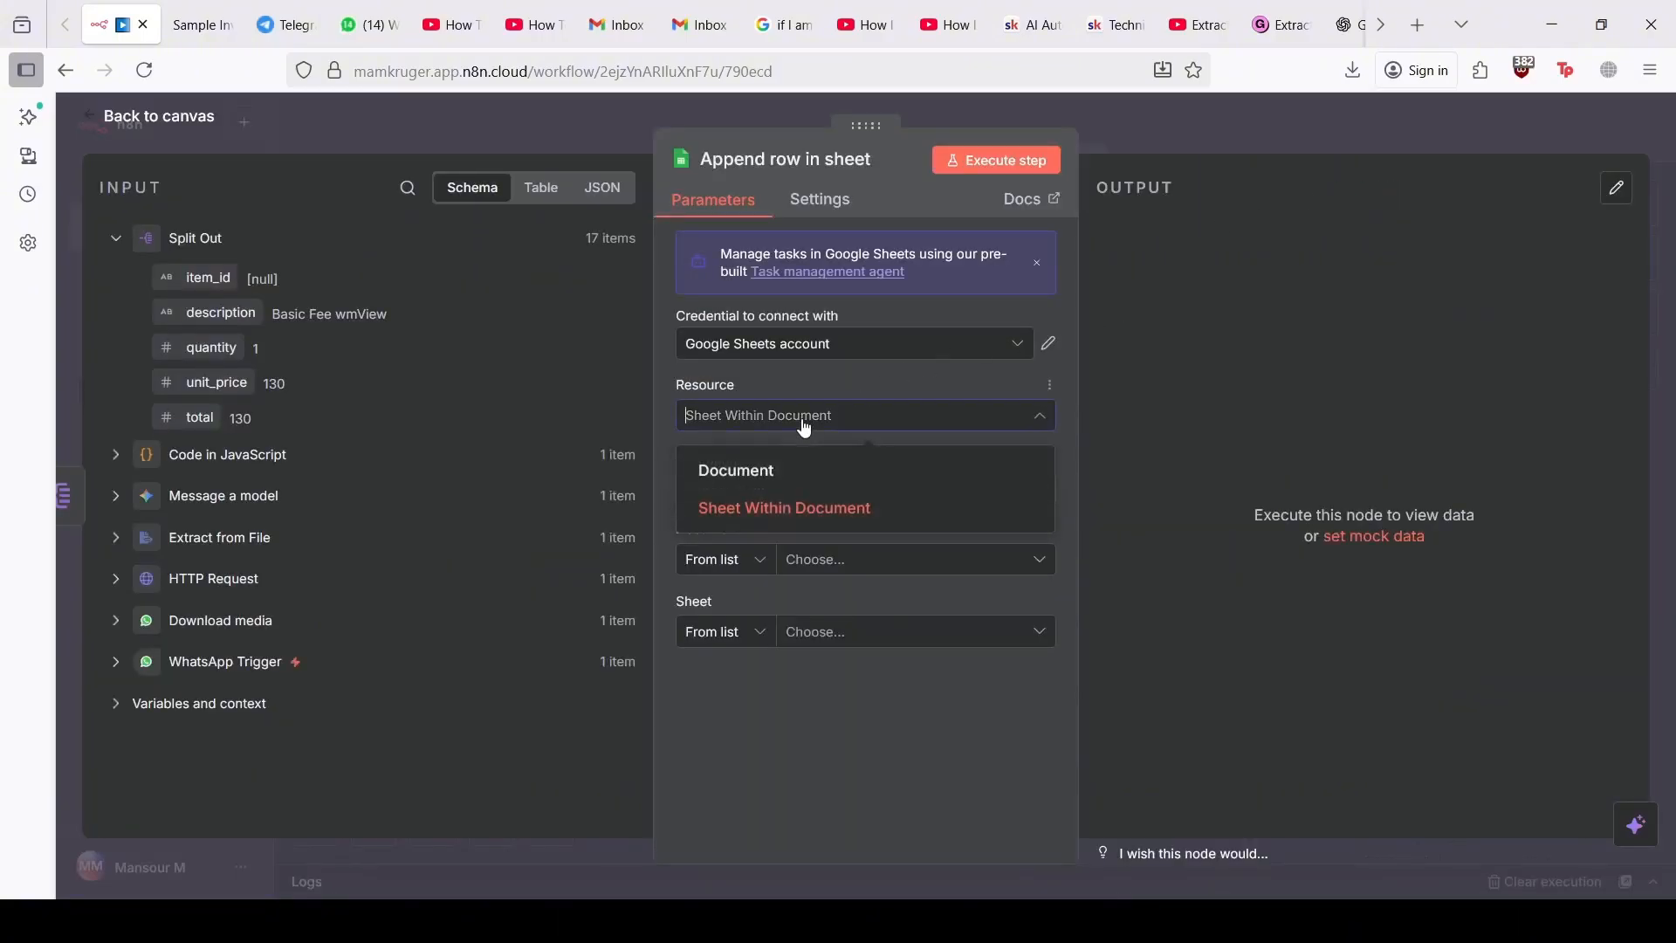
{"action": "left_click", "coordinate": [800, 428]}
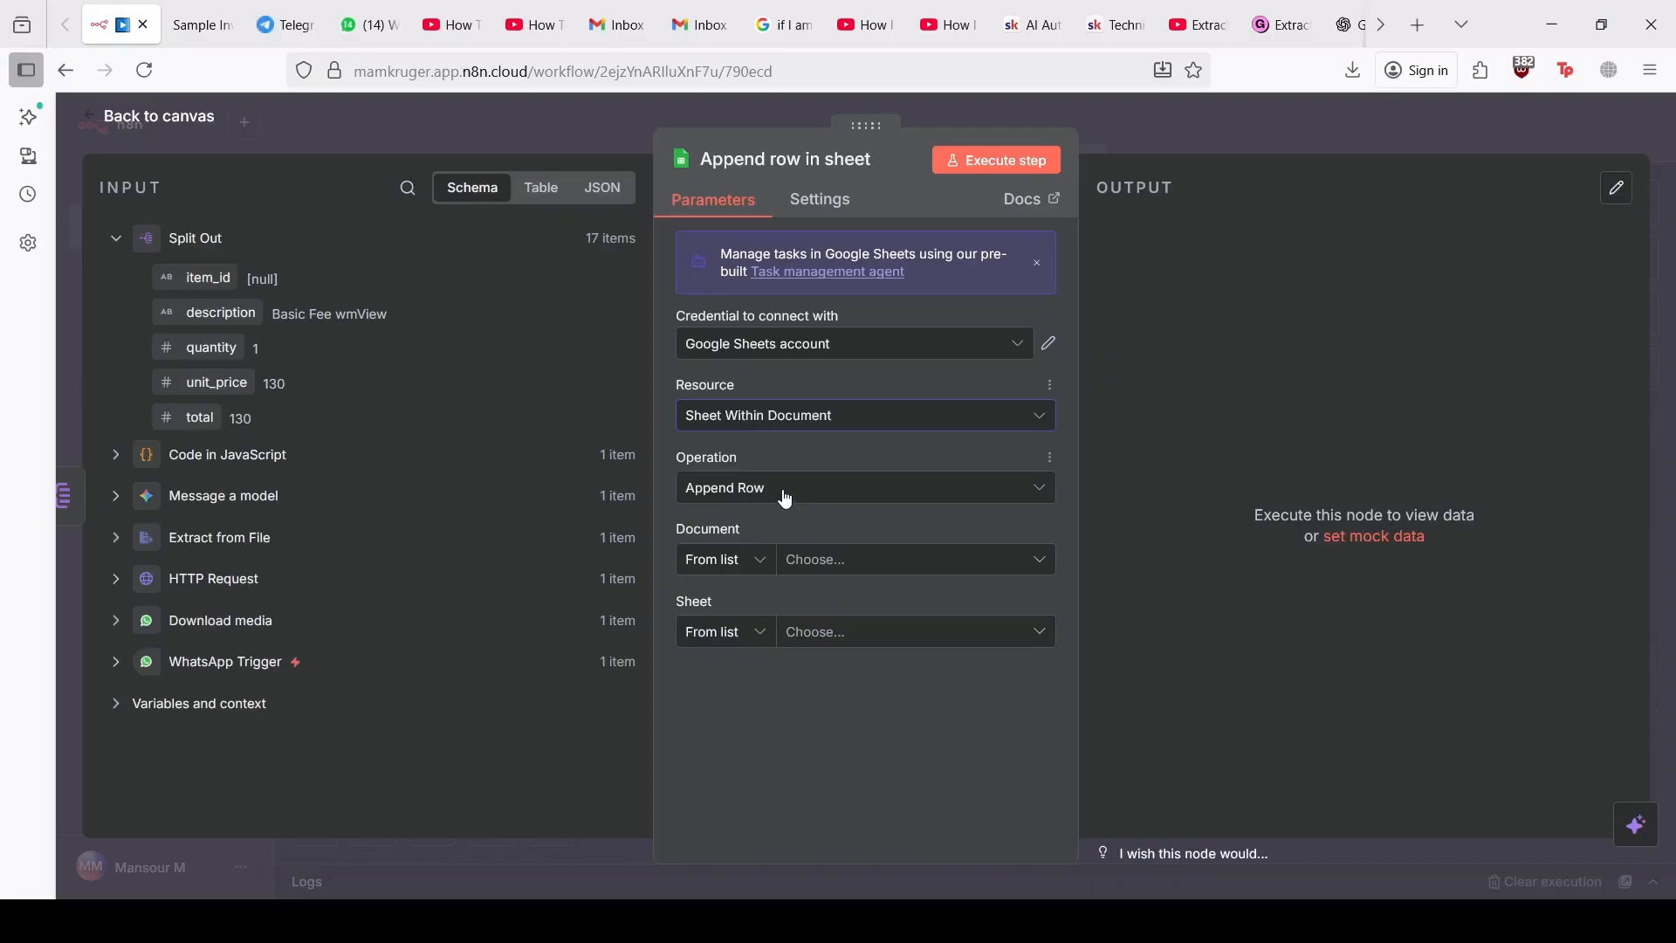
{"action": "left_click", "coordinate": [811, 565]}
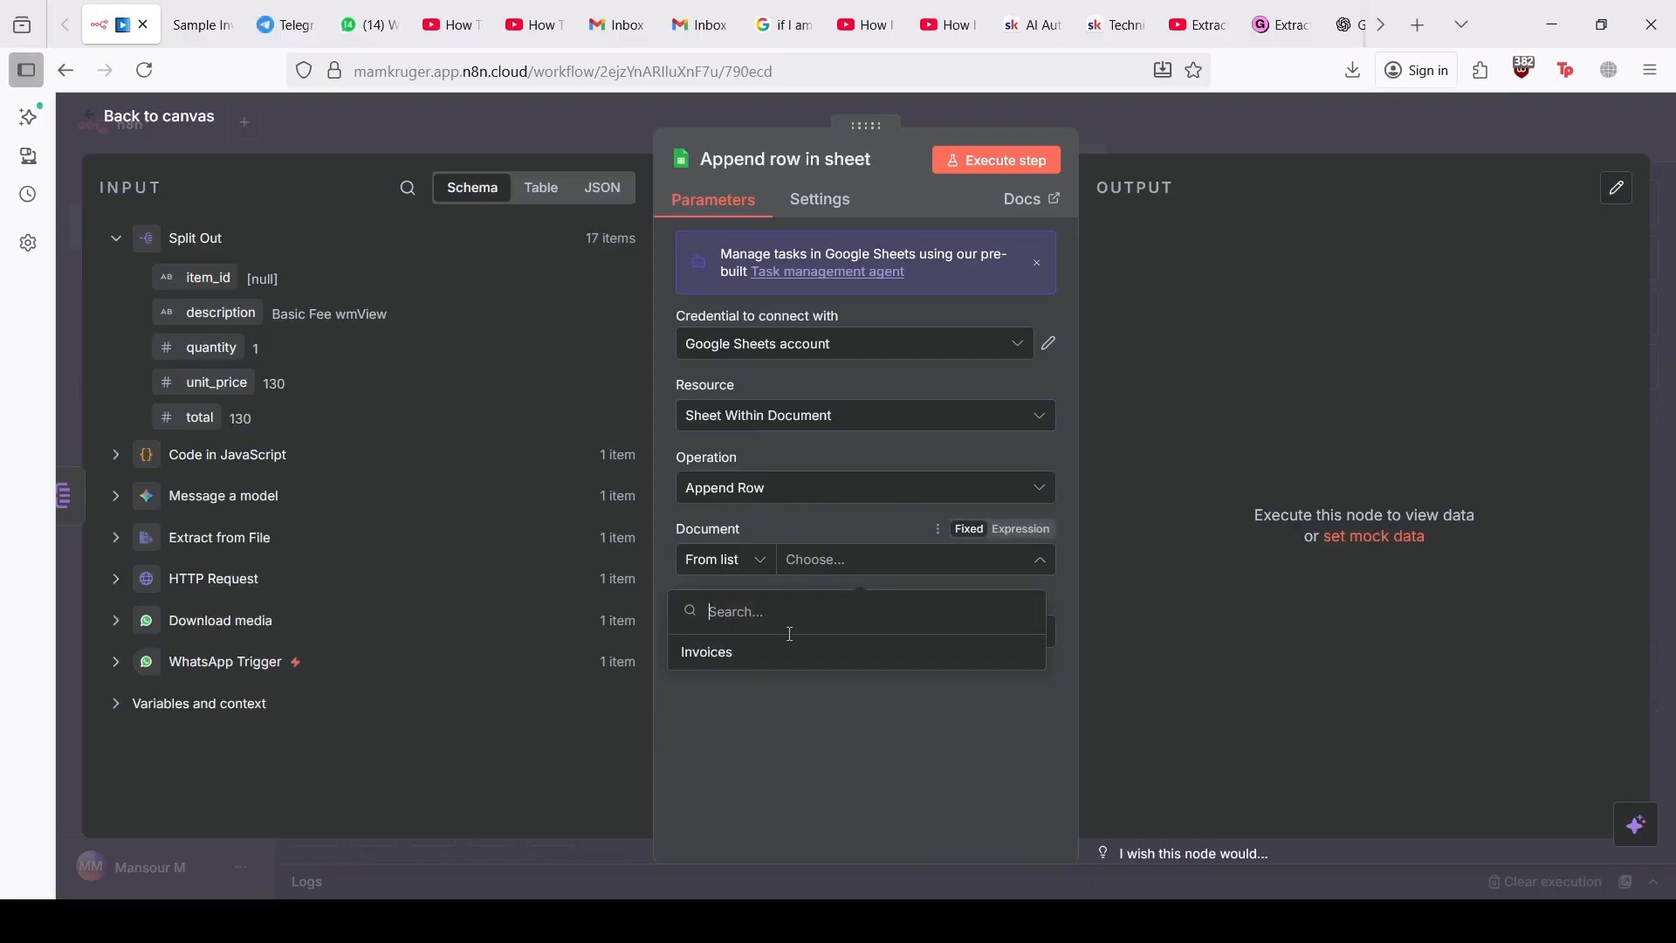
{"action": "left_click", "coordinate": [787, 653]}
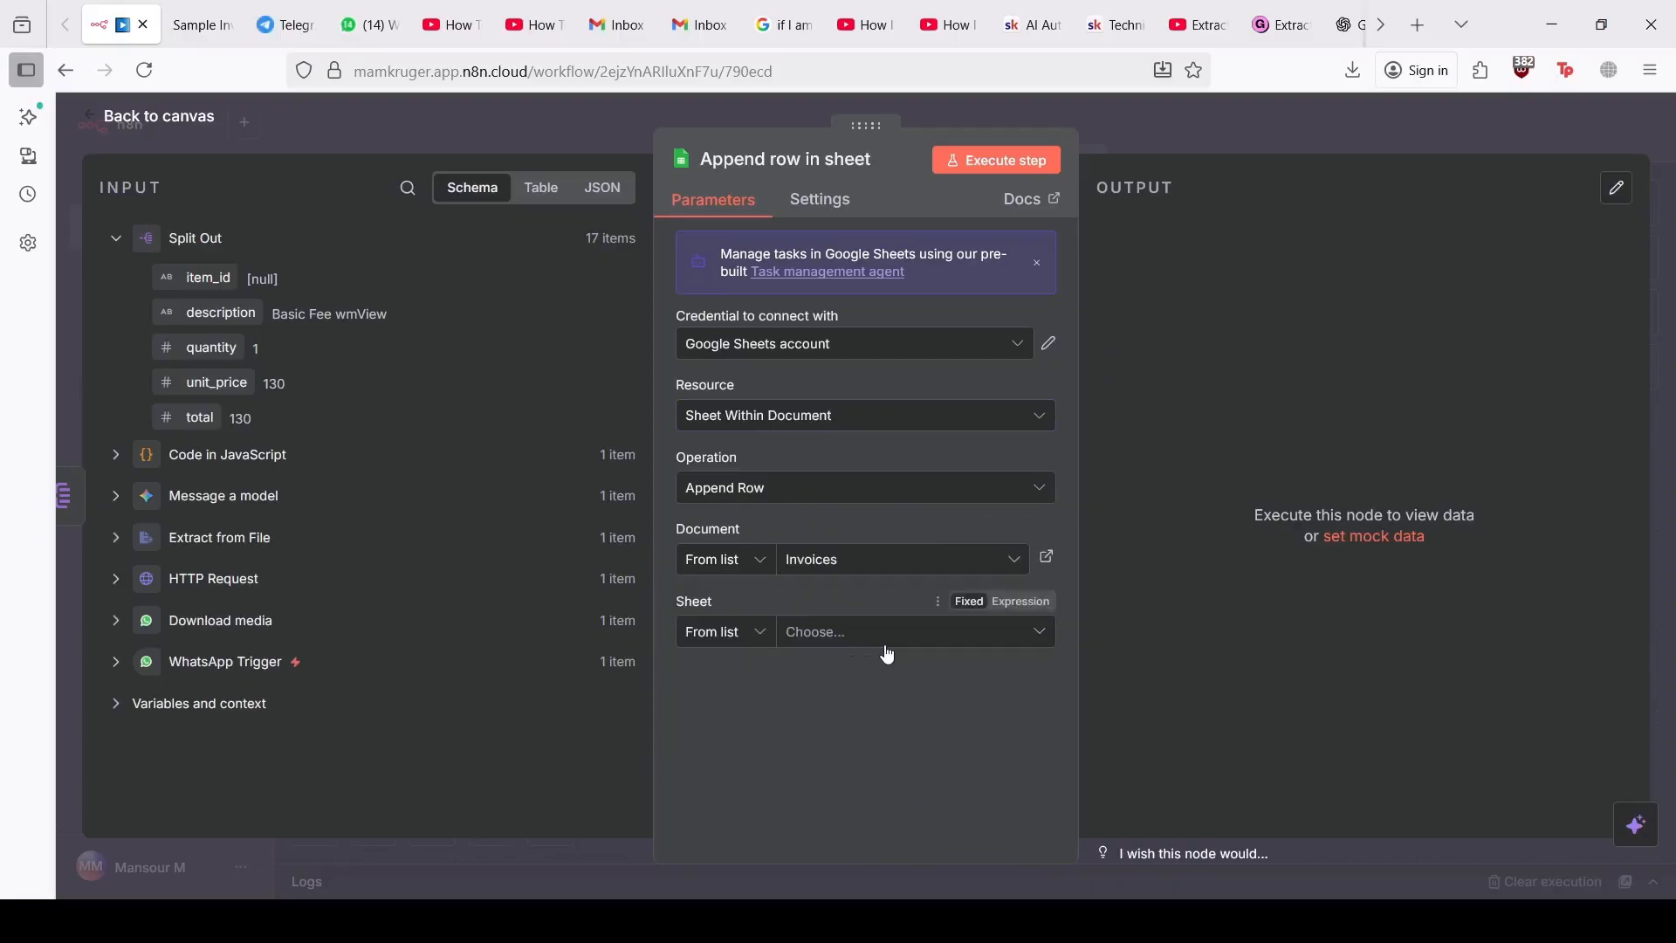
Step: Check the available sheets, switch to the Invoices spreadsheet in Google Sheets, add a blank second sheet there, and return to n8n
{"action": "left_click", "coordinate": [886, 645]}
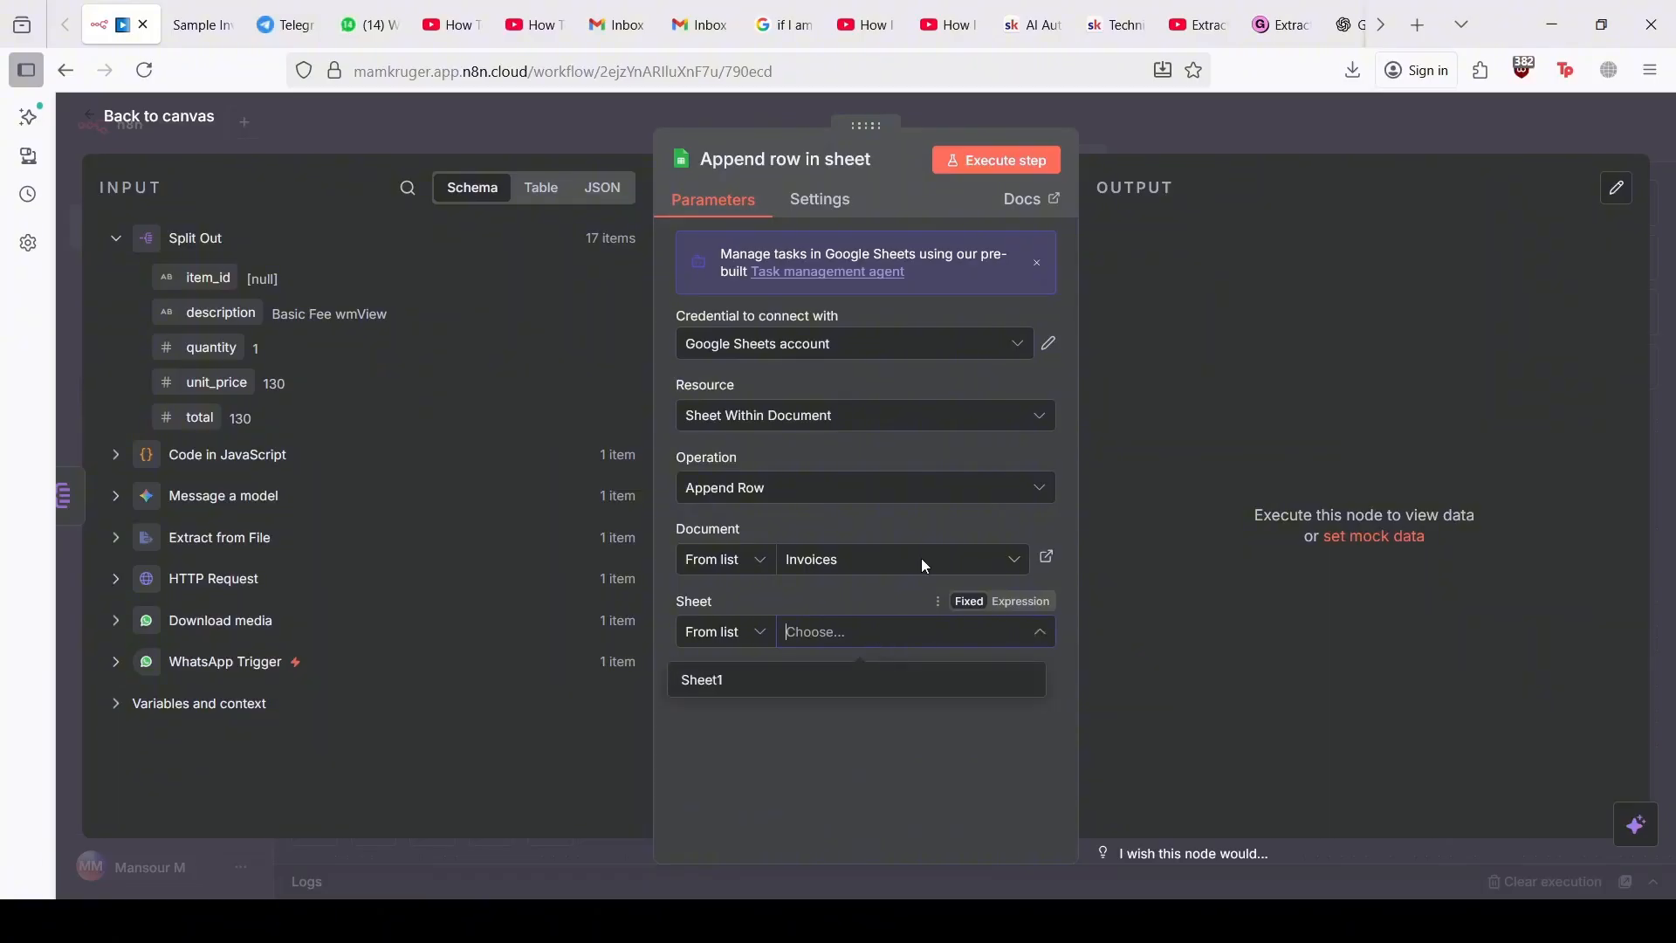
{"action": "scroll", "coordinate": [1132, 7], "scroll_direction": "down", "scroll_amount": 3}
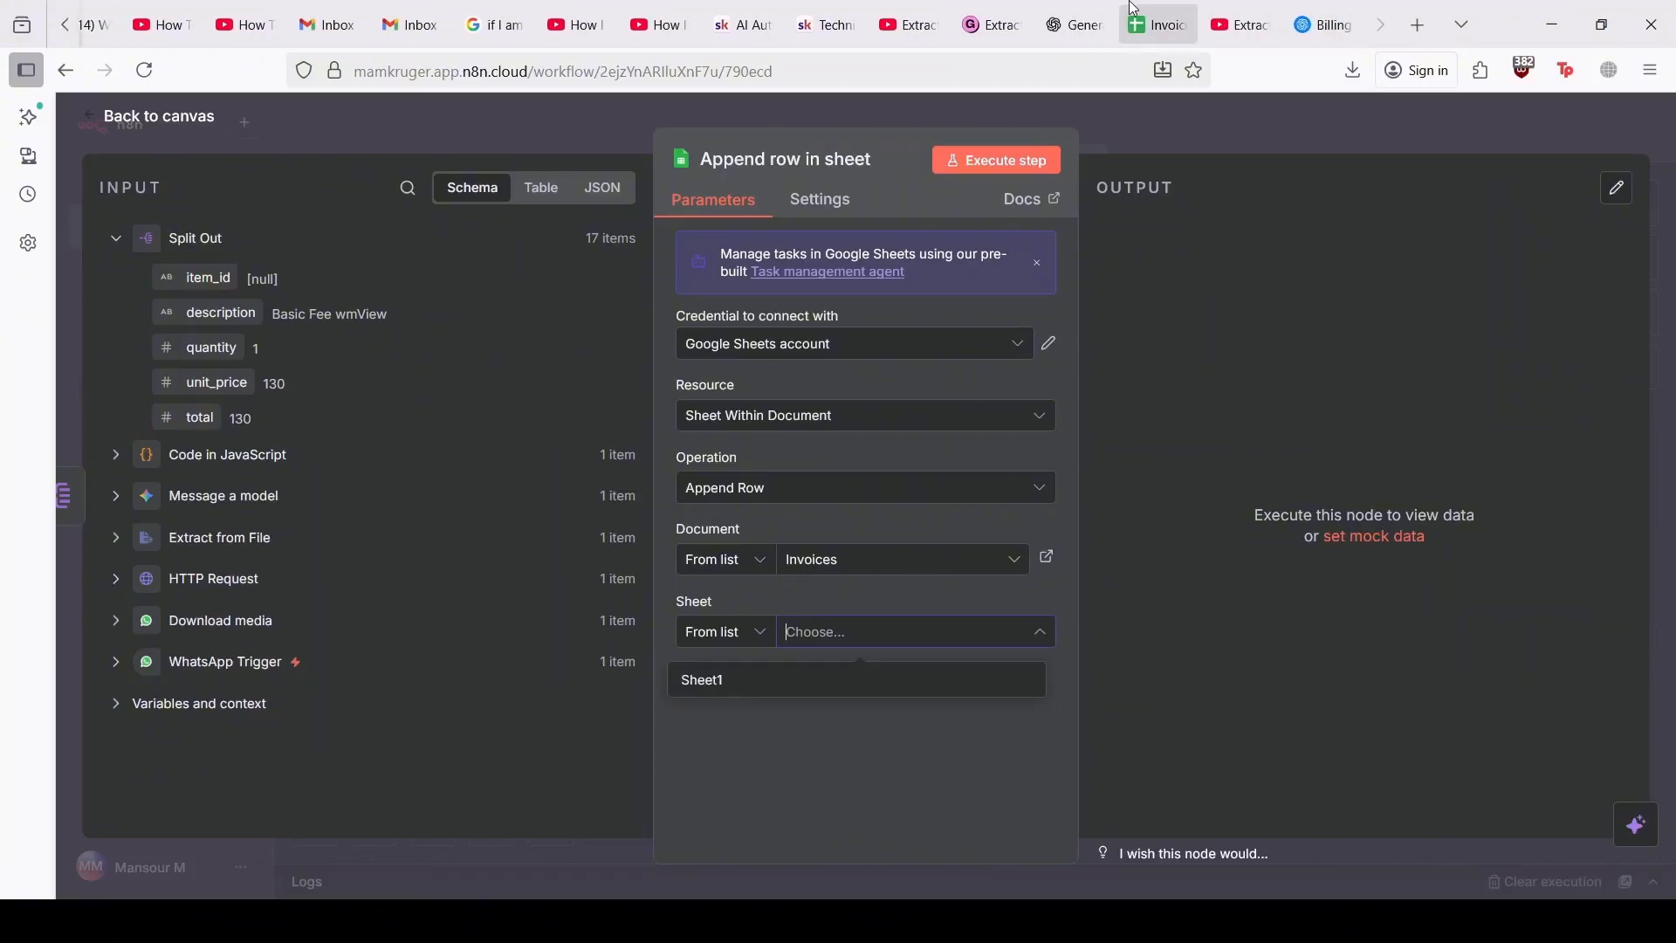
{"action": "left_click", "coordinate": [1152, 24]}
{"action": "left_click_drag", "start_coordinate": [1133, 7], "coordinate": [124, 7]}
{"action": "left_click", "coordinate": [64, 19]}
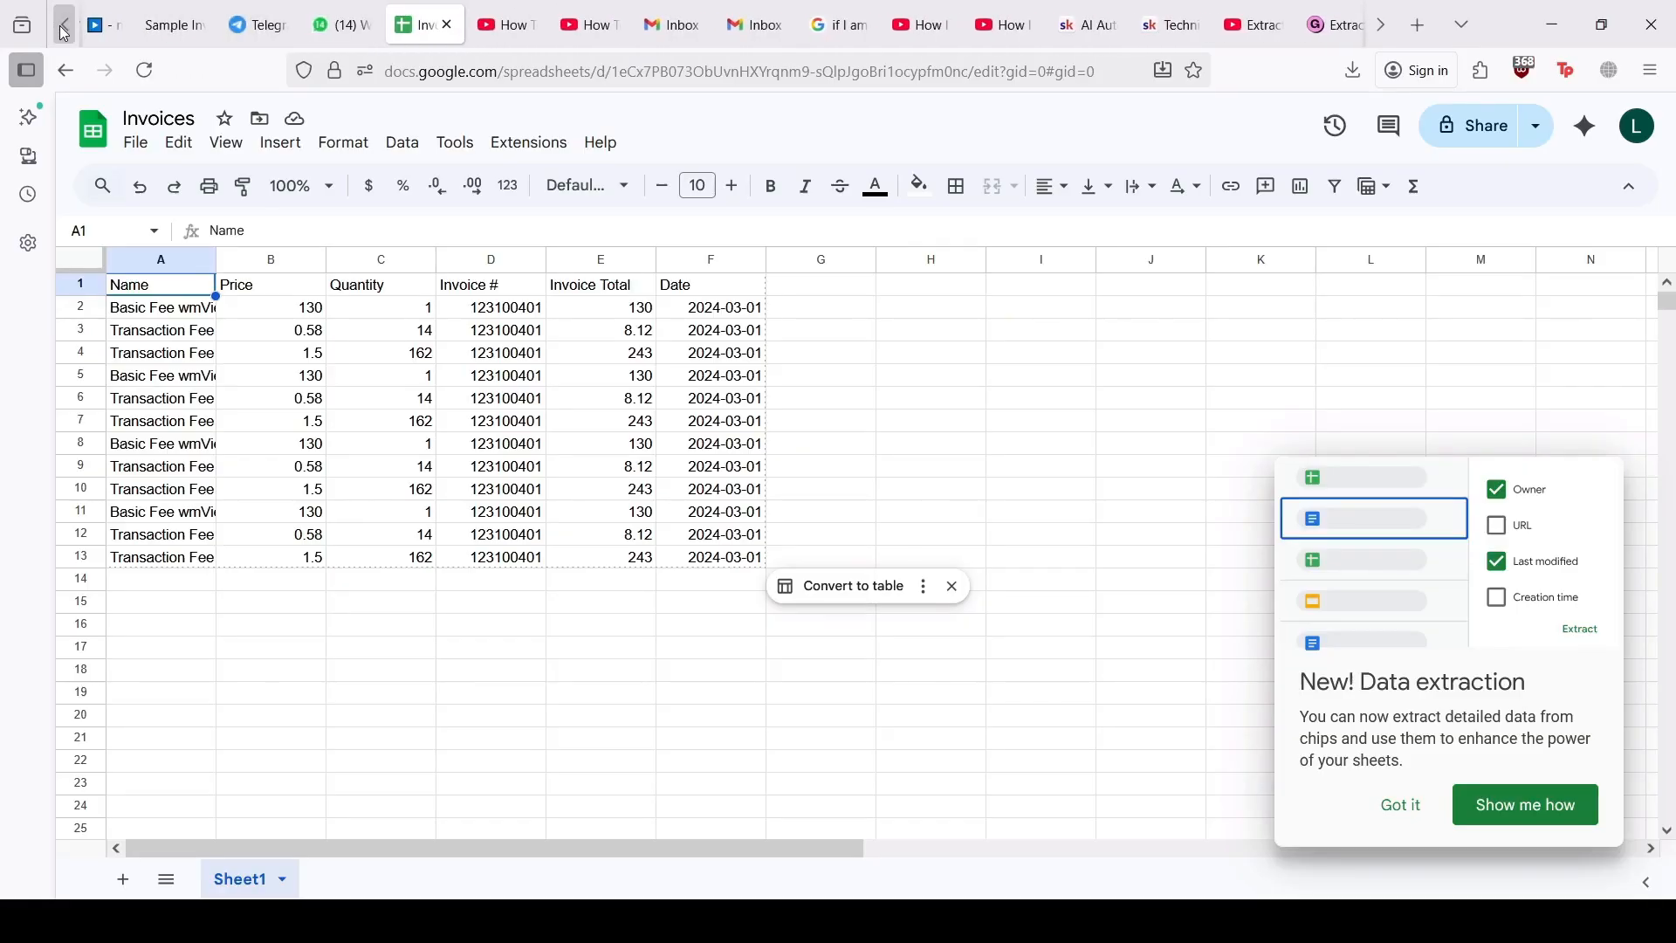
{"action": "left_click", "coordinate": [122, 880]}
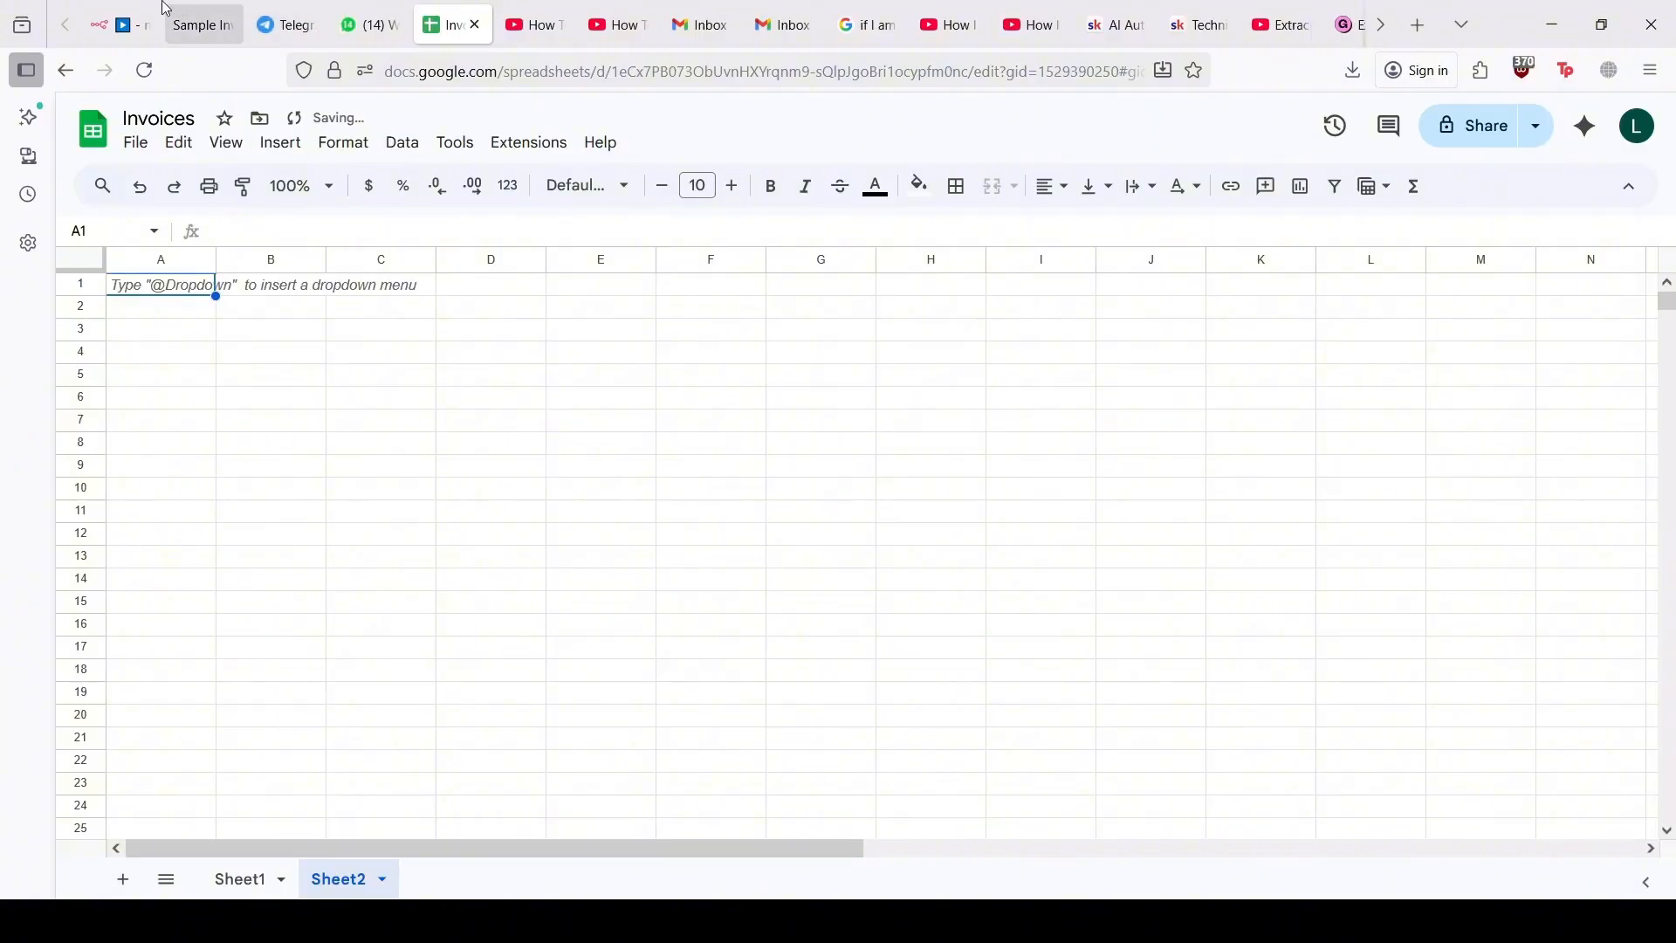
{"action": "left_click", "coordinate": [122, 24]}
Step: Reopen the Append row in sheet node to refresh its sheet list, and choose Sheet2 as the target sheet
{"action": "left_click", "coordinate": [864, 628]}
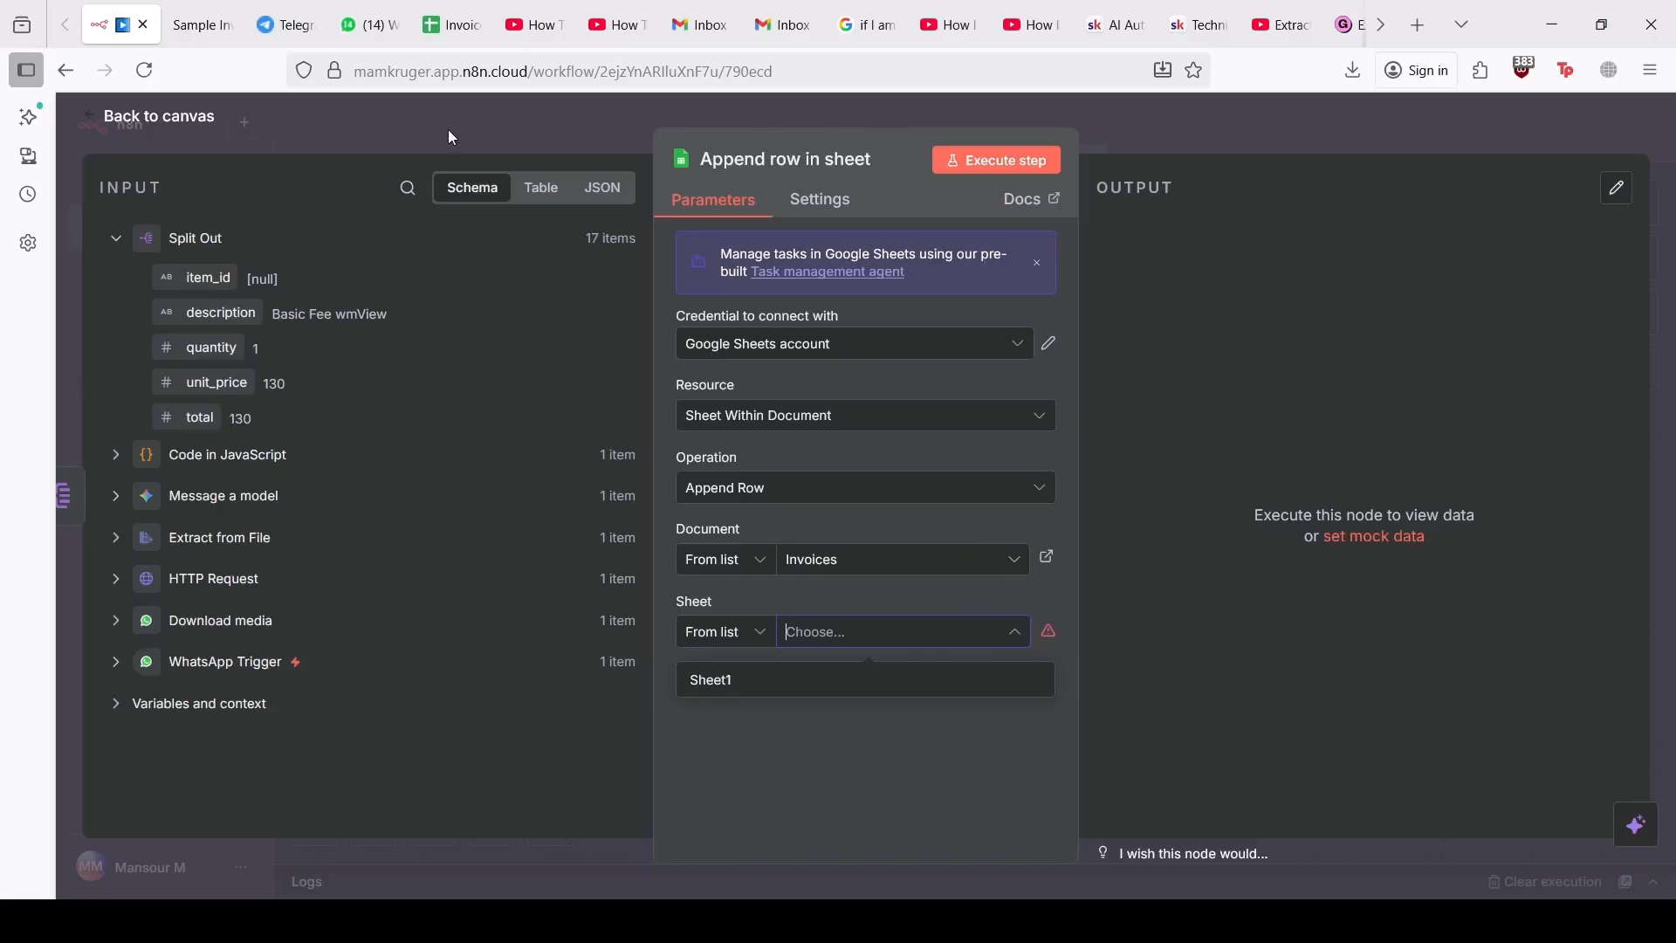
{"action": "left_click", "coordinate": [170, 116]}
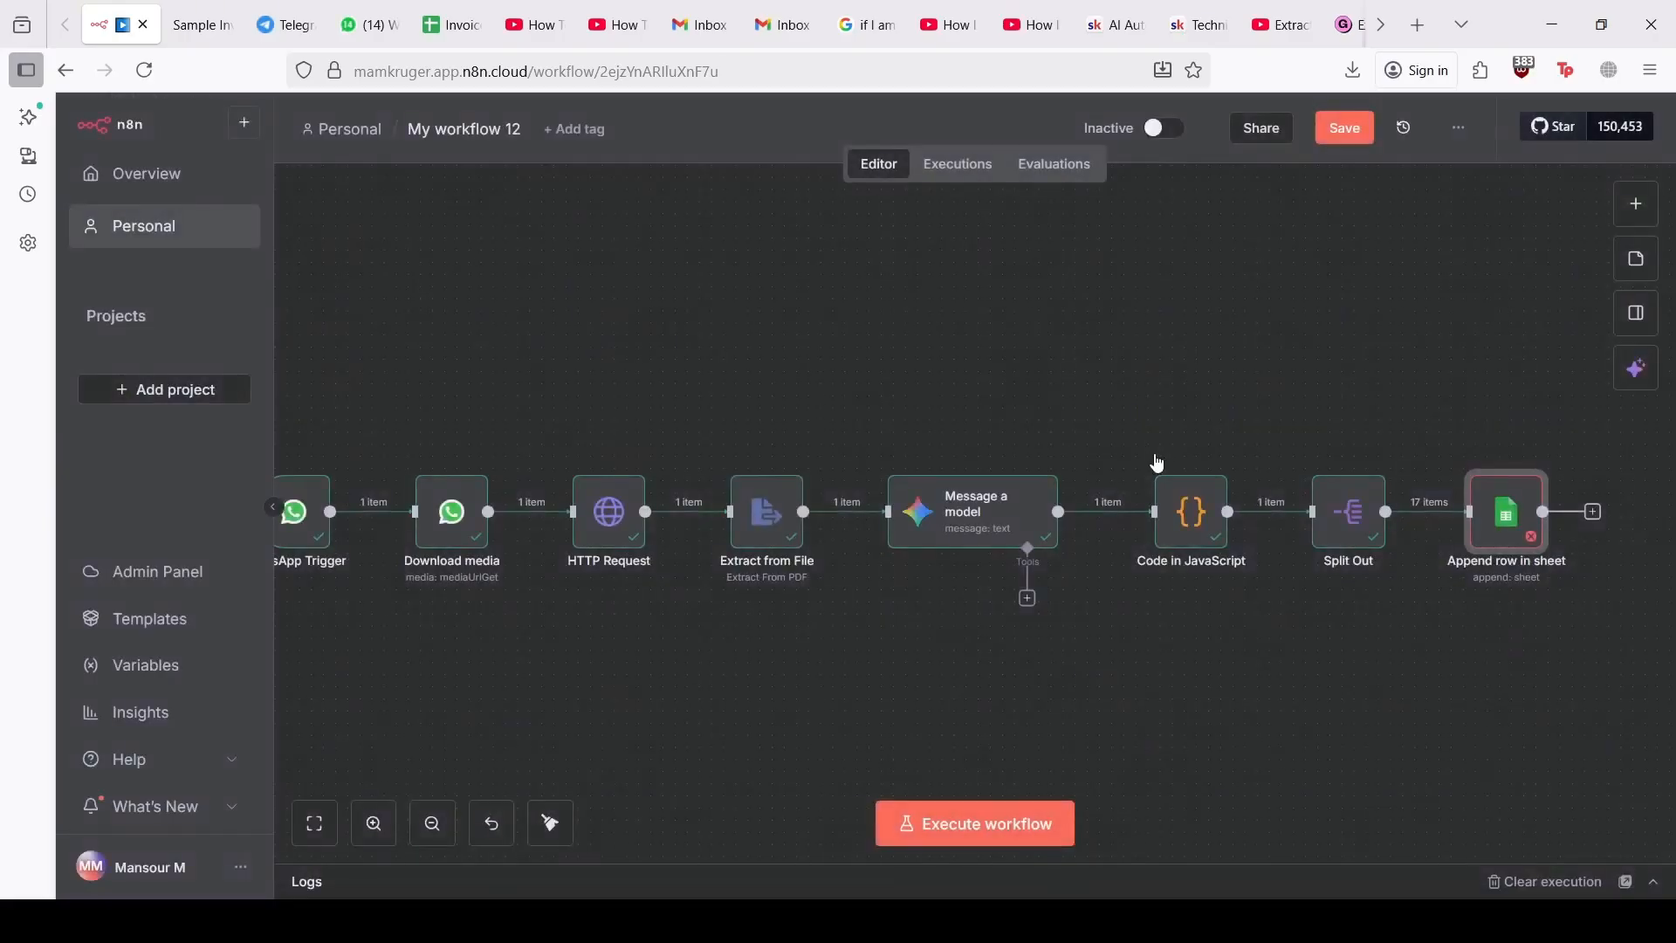
{"action": "double_click", "coordinate": [1502, 513]}
{"action": "left_click", "coordinate": [869, 635]}
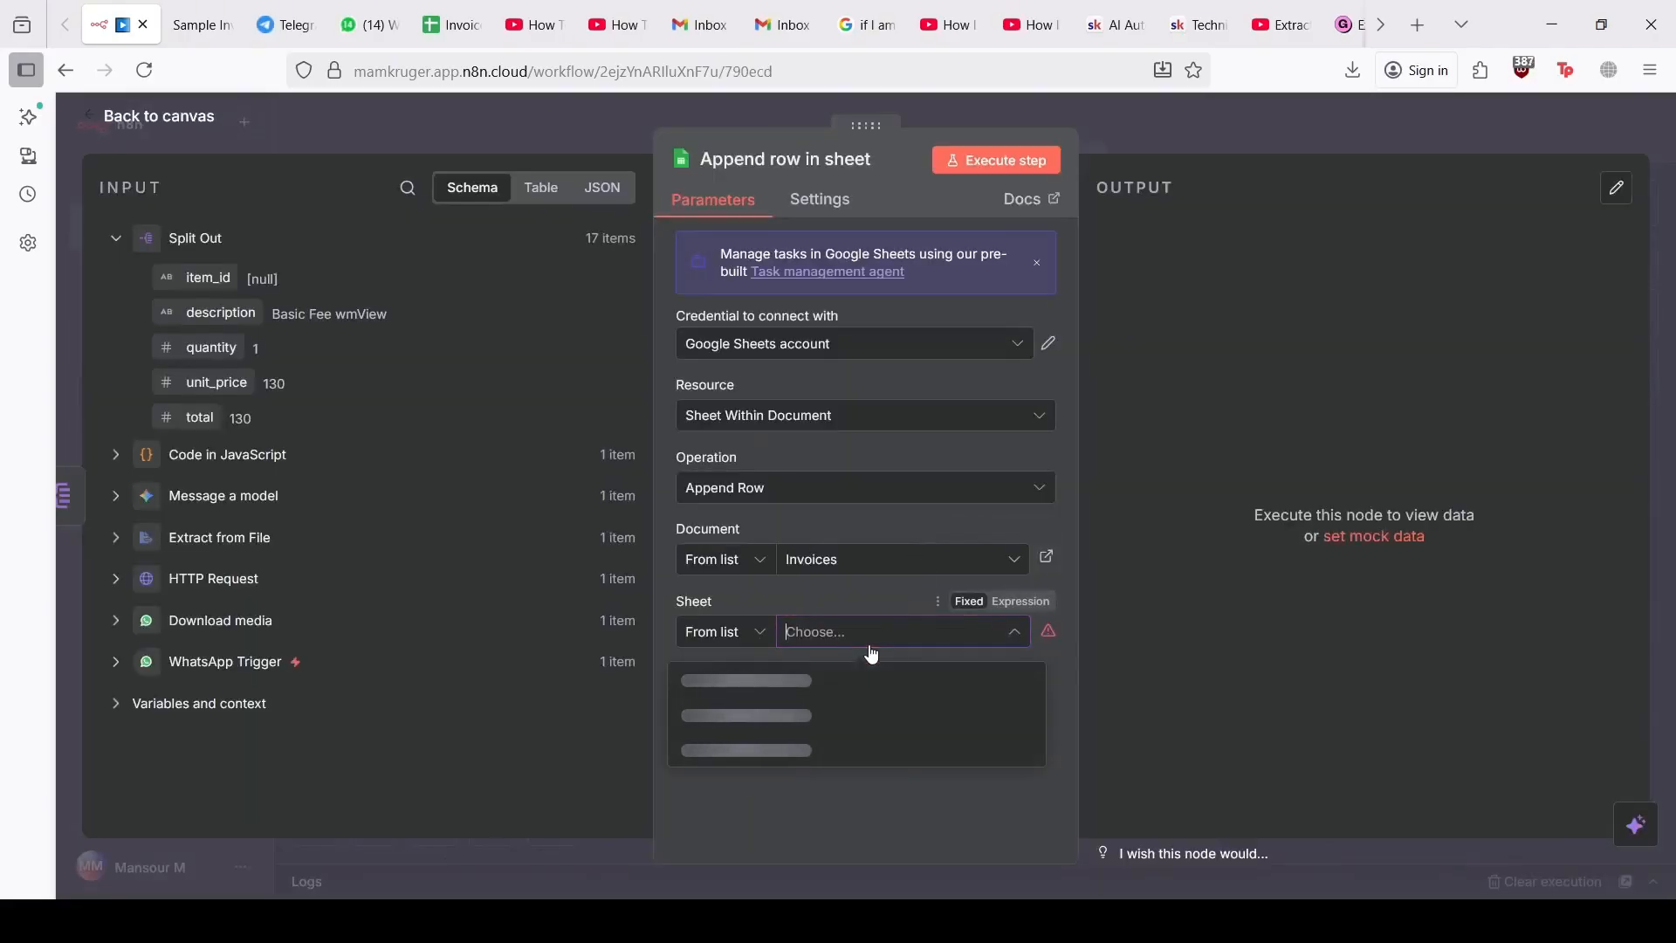
{"action": "left_click", "coordinate": [795, 712]}
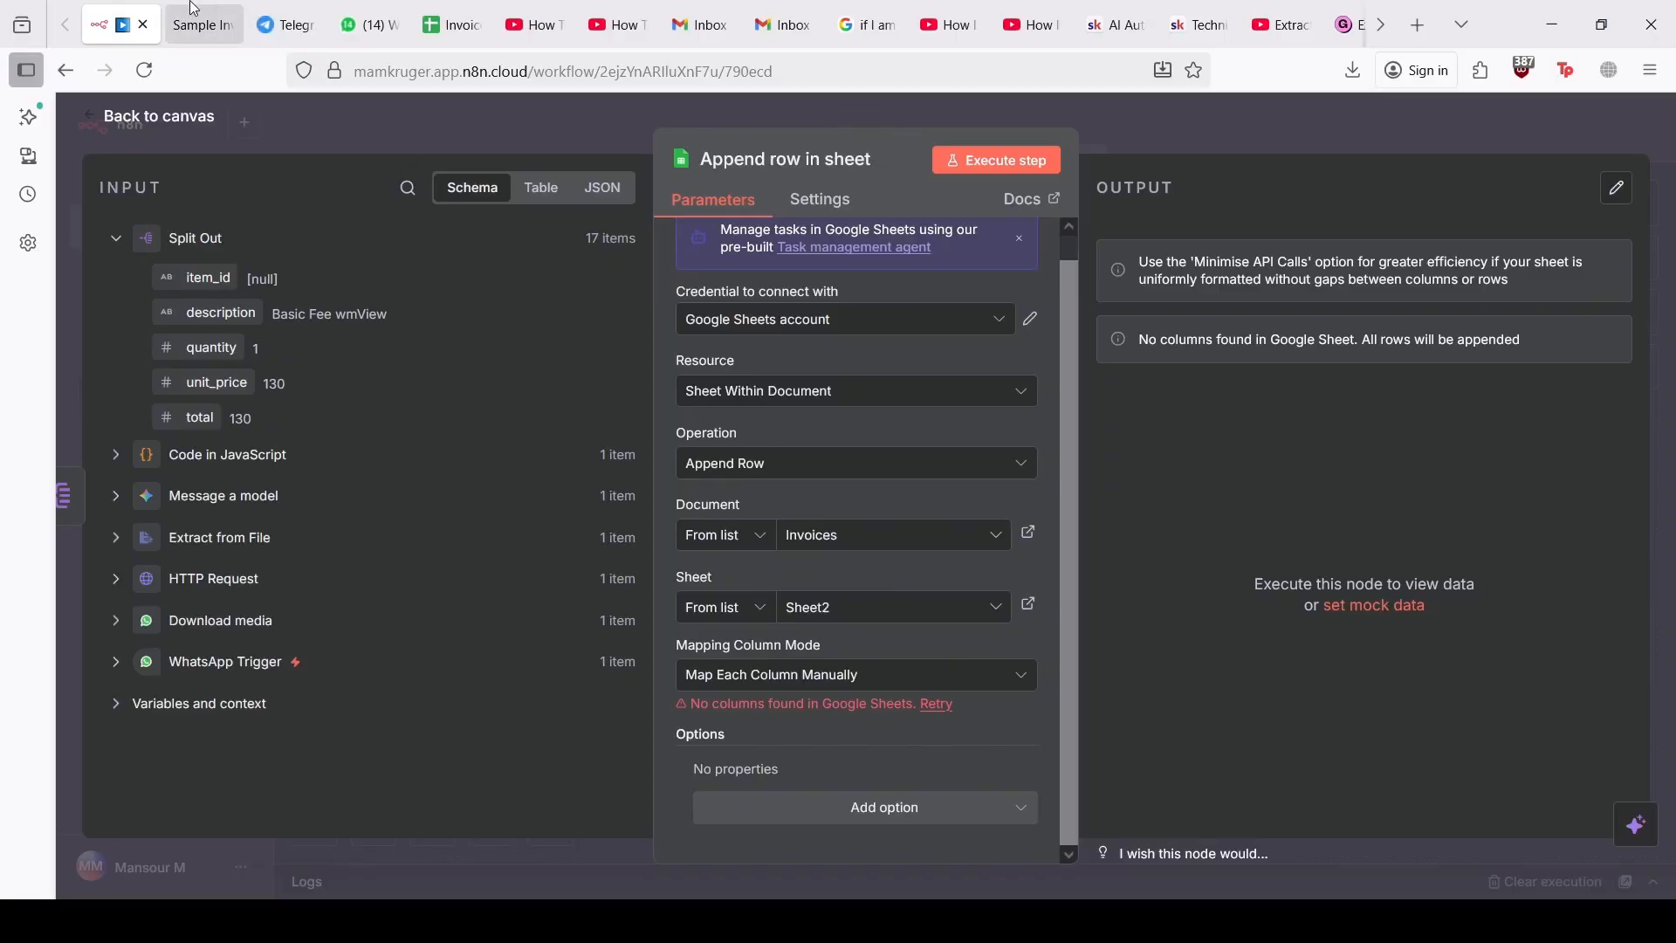
Step: Copy header cells A1:F1 from Sheet1 to Sheet2 in the Invoices spreadsheet, and reload the columns in n8n's Append row in sheet node
{"action": "left_click", "coordinate": [452, 24]}
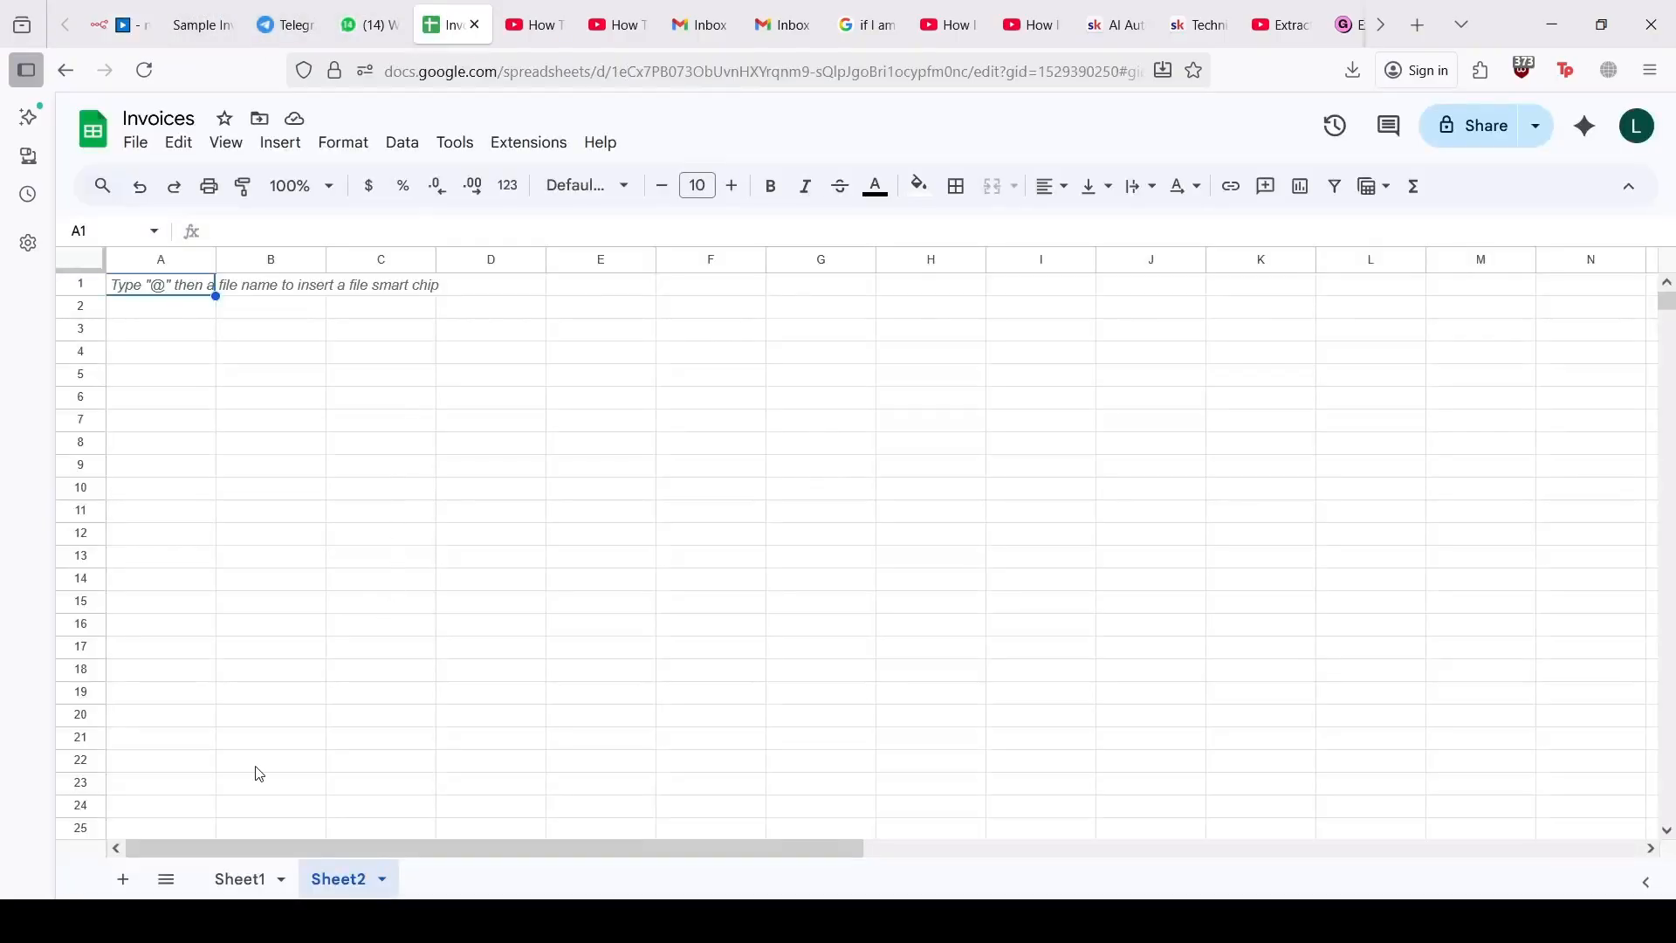
{"action": "left_click", "coordinate": [263, 883]}
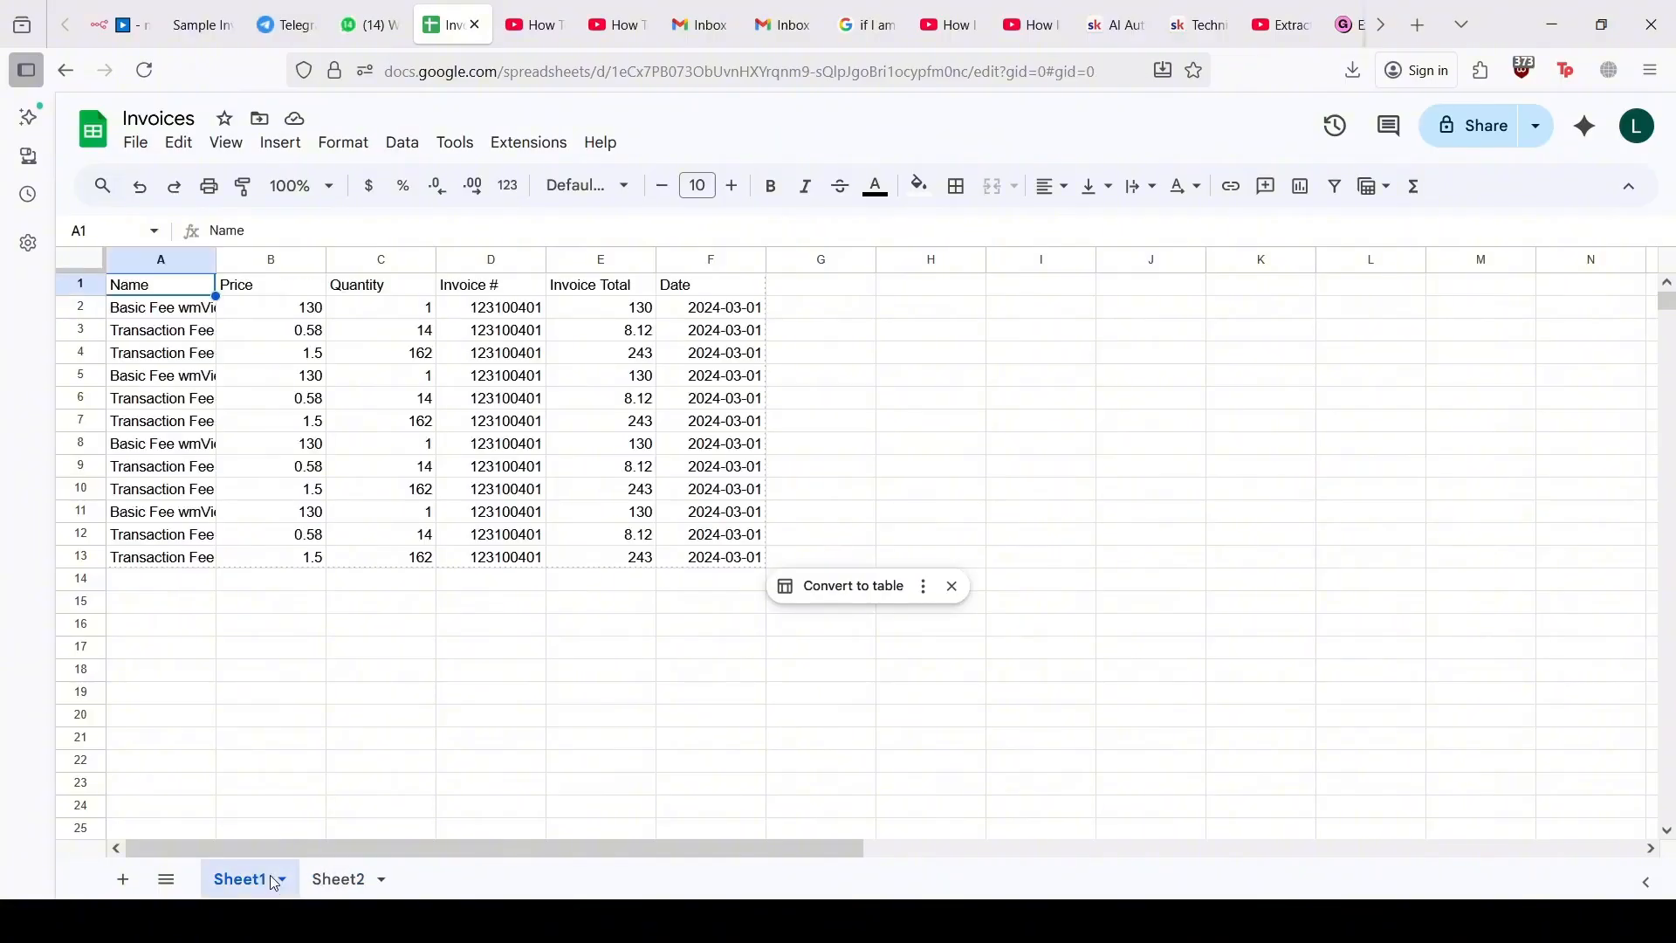
{"action": "left_click_drag", "start_coordinate": [180, 285], "coordinate": [711, 290]}
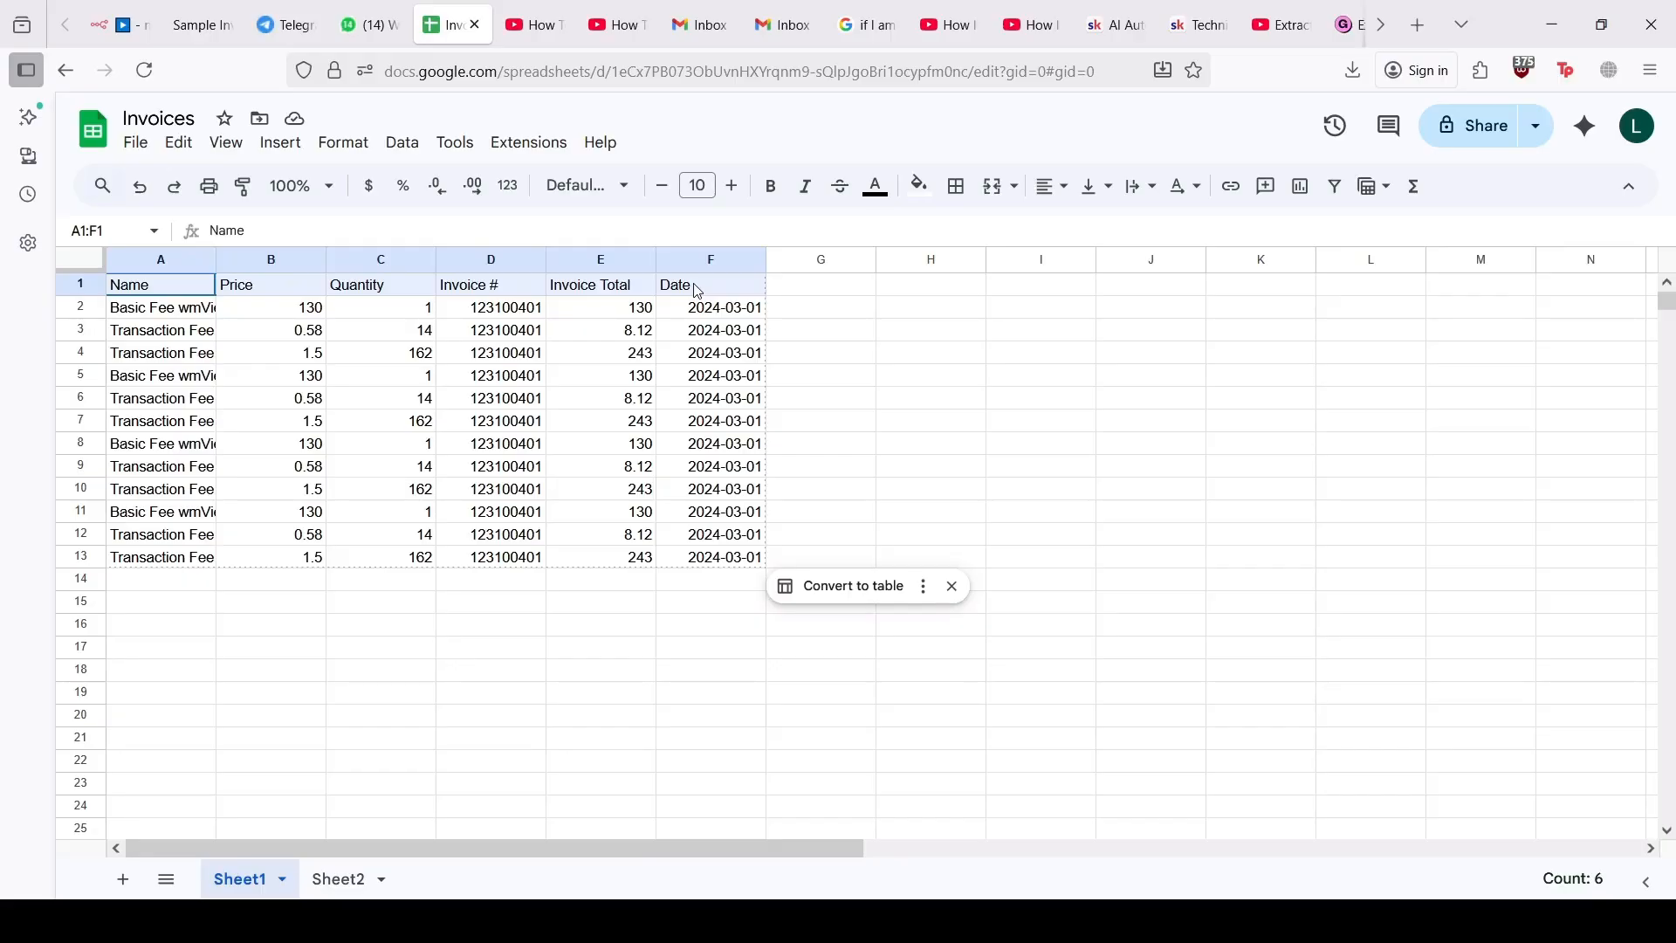
{"action": "left_click_drag", "start_coordinate": [696, 290], "coordinate": [695, 290]}
{"action": "key", "text": "ctrl+c"}
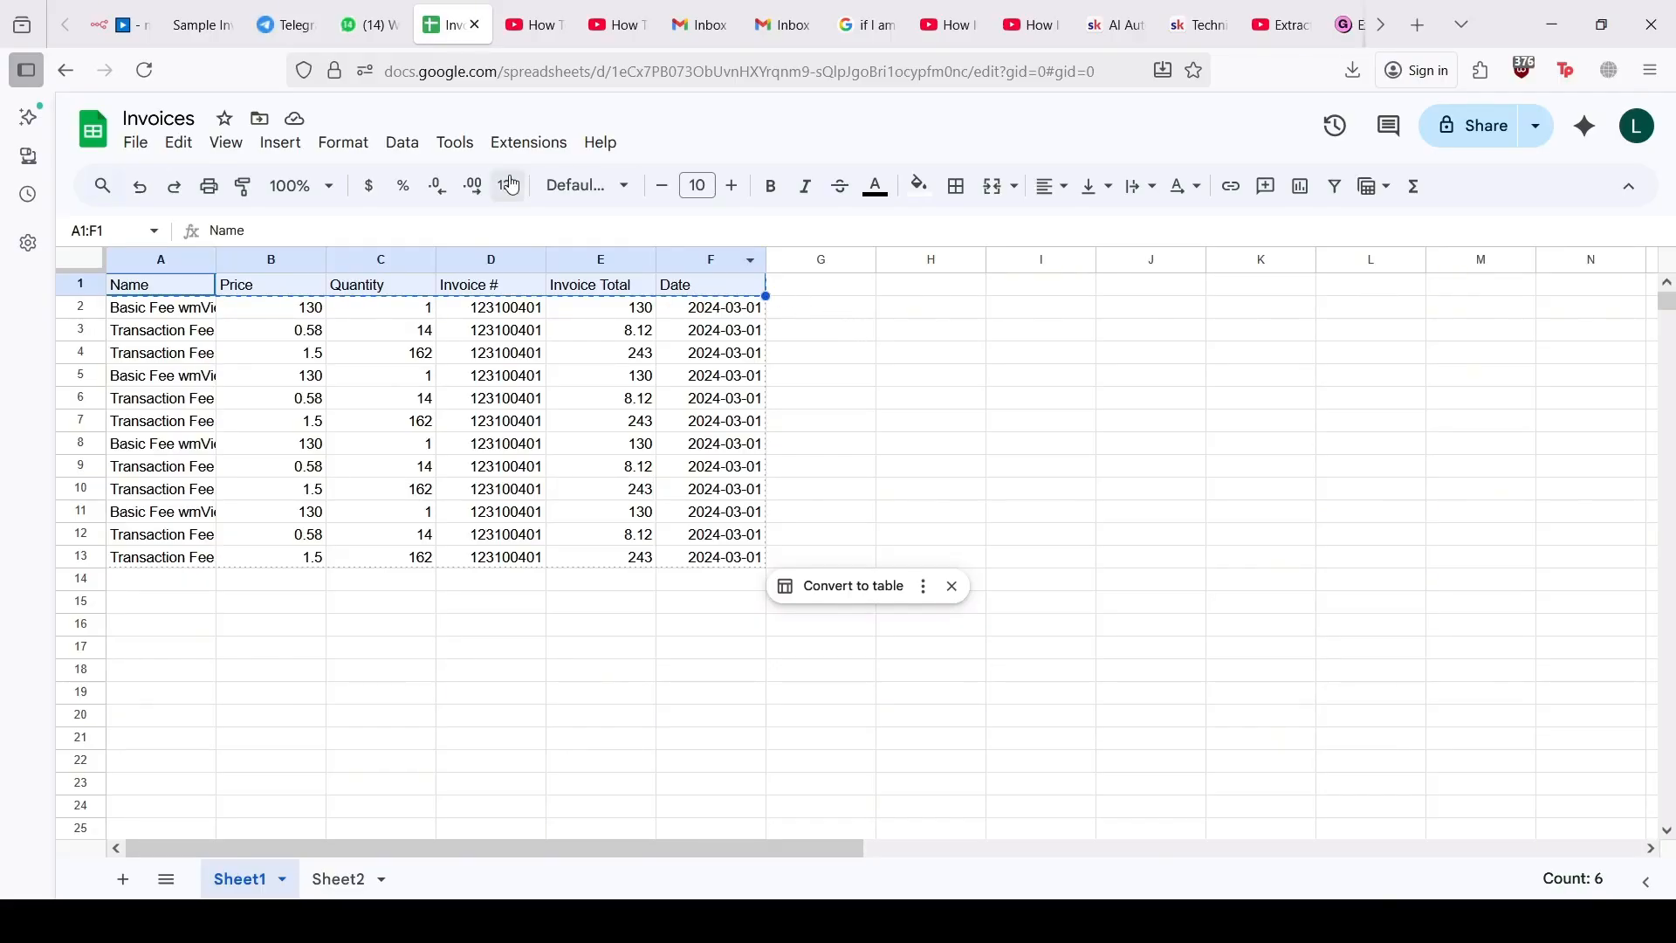
{"action": "left_click", "coordinate": [342, 879]}
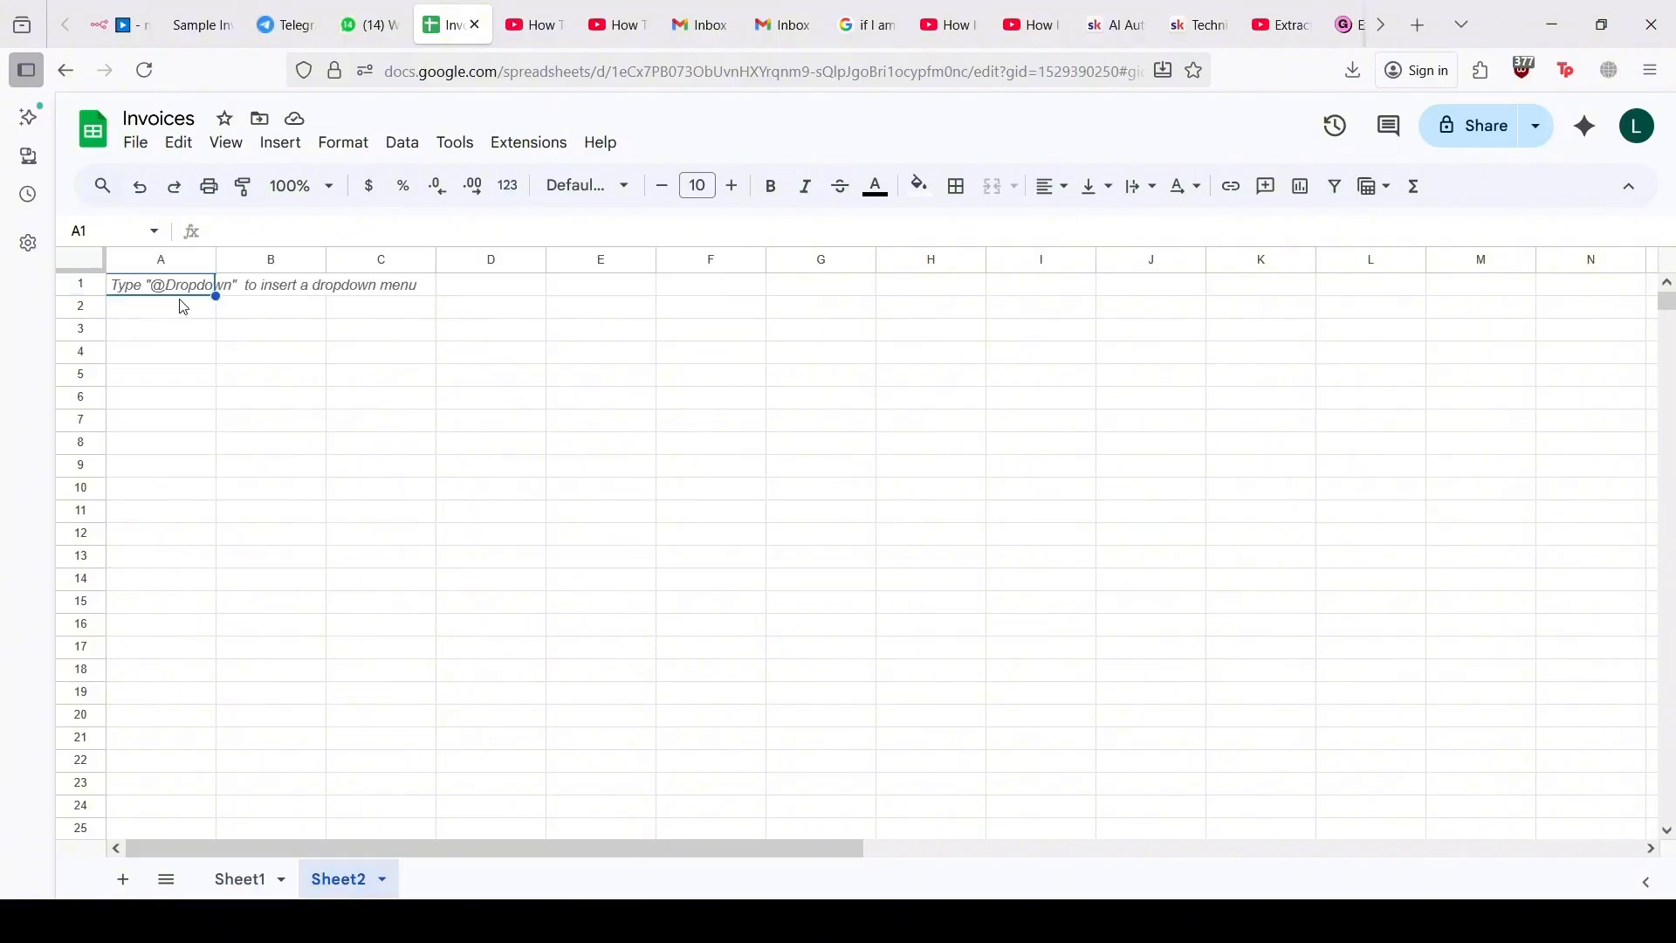
{"action": "key", "text": "ctrl+v"}
{"action": "left_click", "coordinate": [312, 321]}
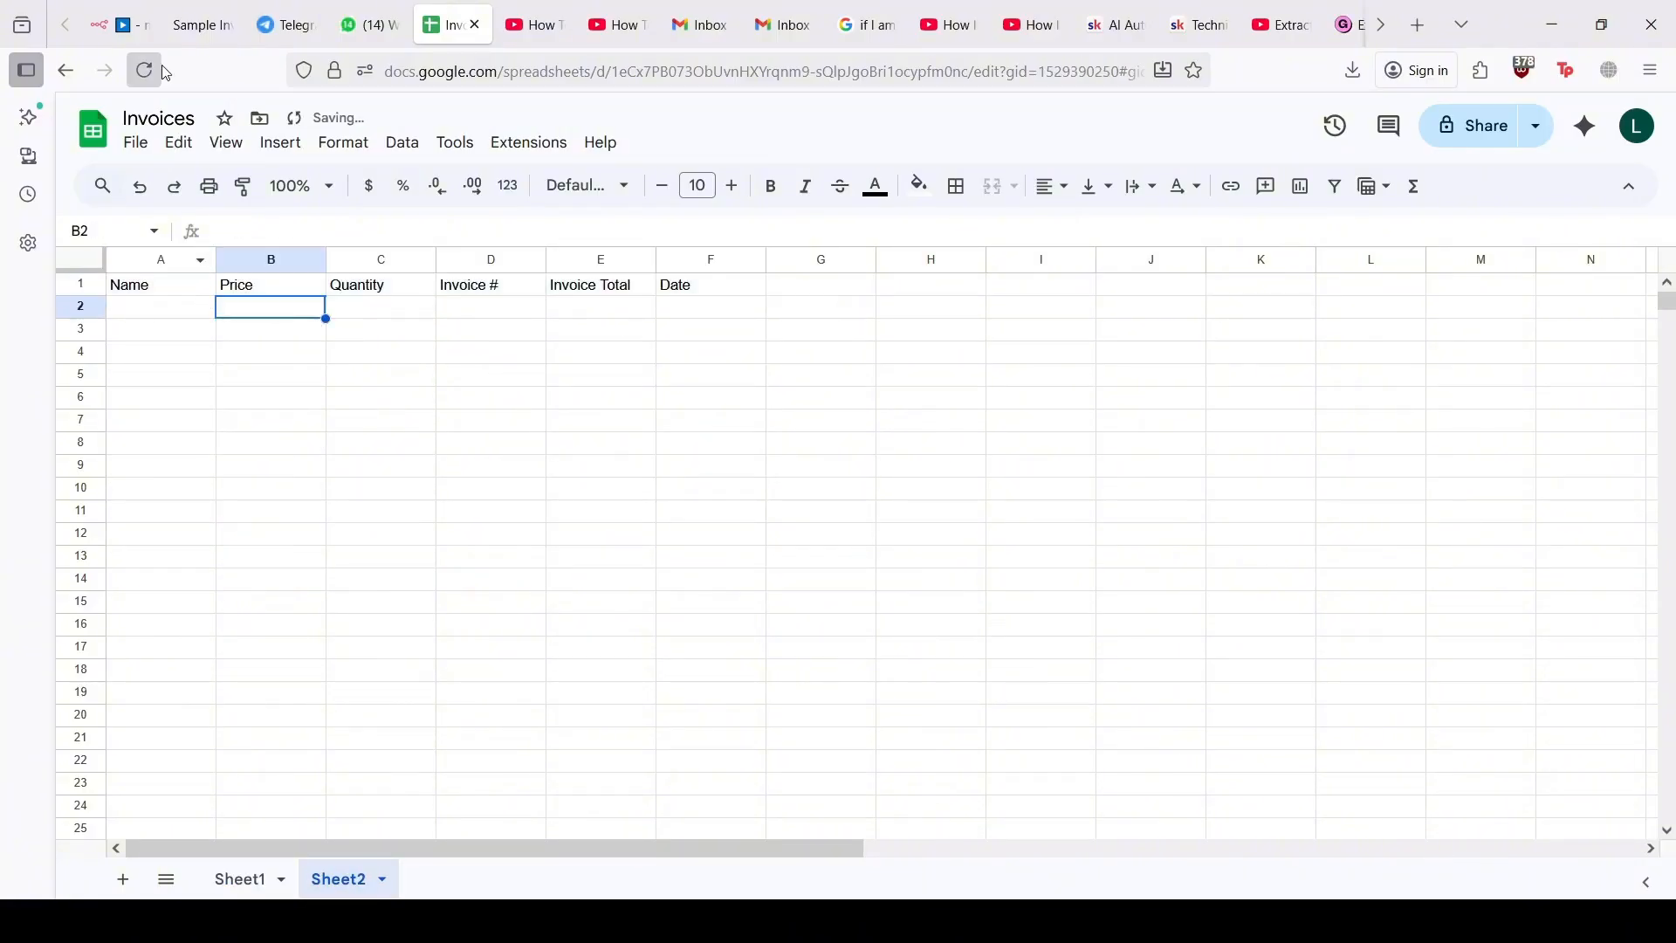
{"action": "left_click", "coordinate": [120, 24]}
{"action": "left_click", "coordinate": [934, 704]}
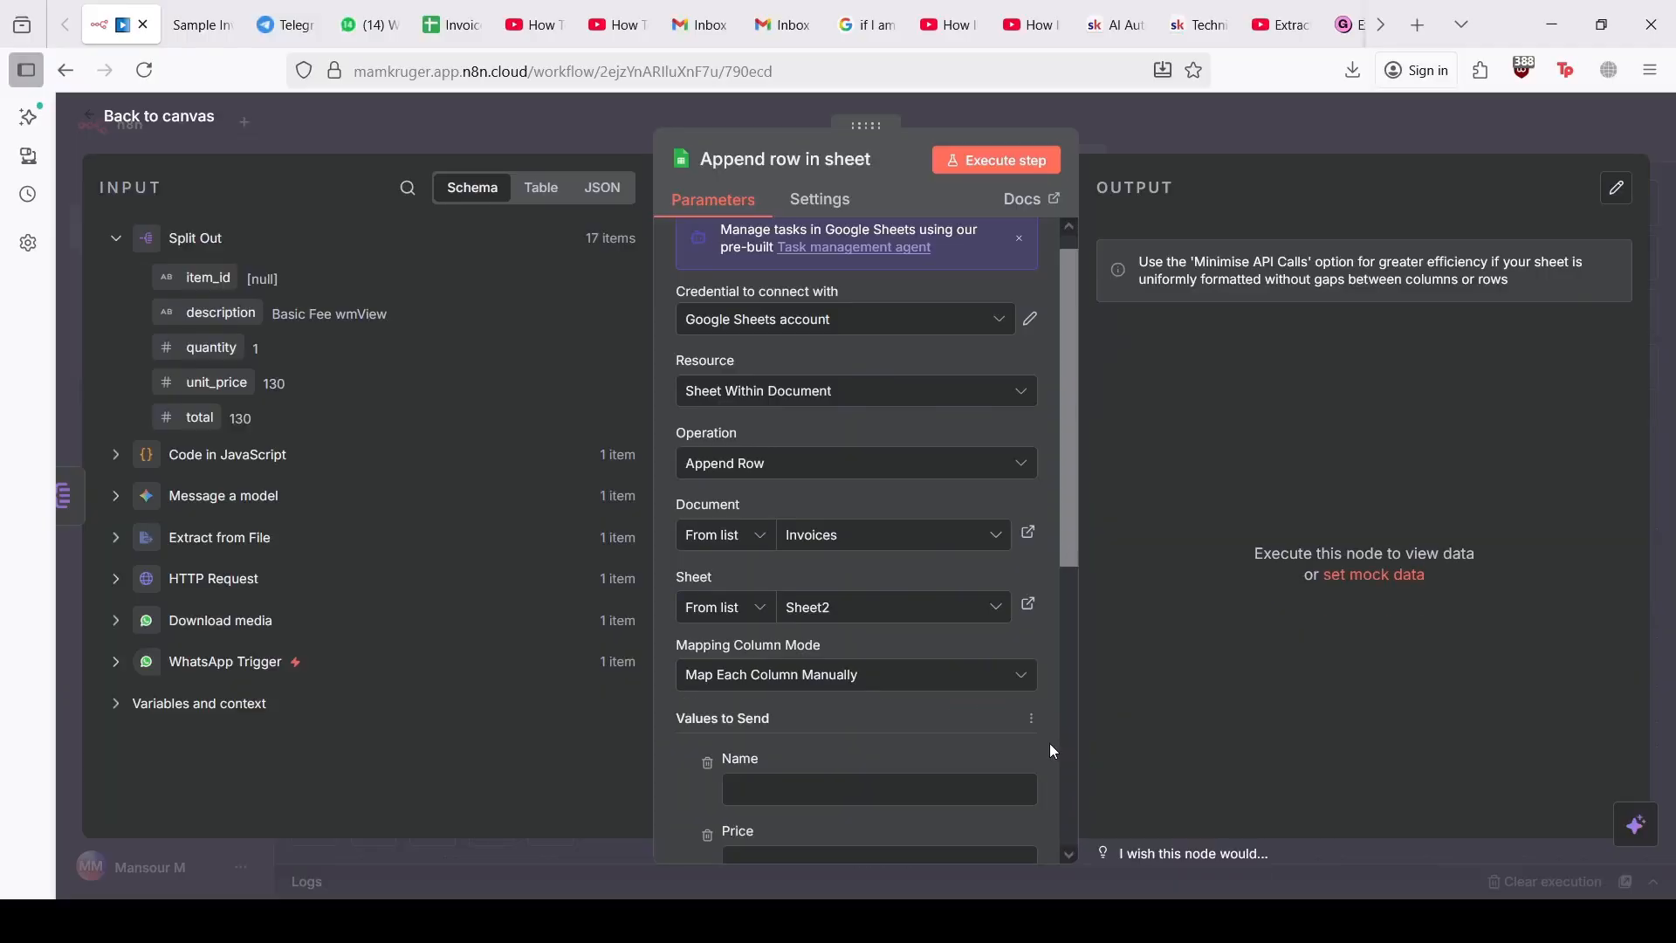
Step: Map the Name column to the Split Out description field with the expression {{ $json.description }}
{"action": "scroll", "coordinate": [934, 751], "scroll_direction": "down", "scroll_amount": 3}
{"action": "scroll", "coordinate": [853, 576], "scroll_direction": "down", "scroll_amount": 1}
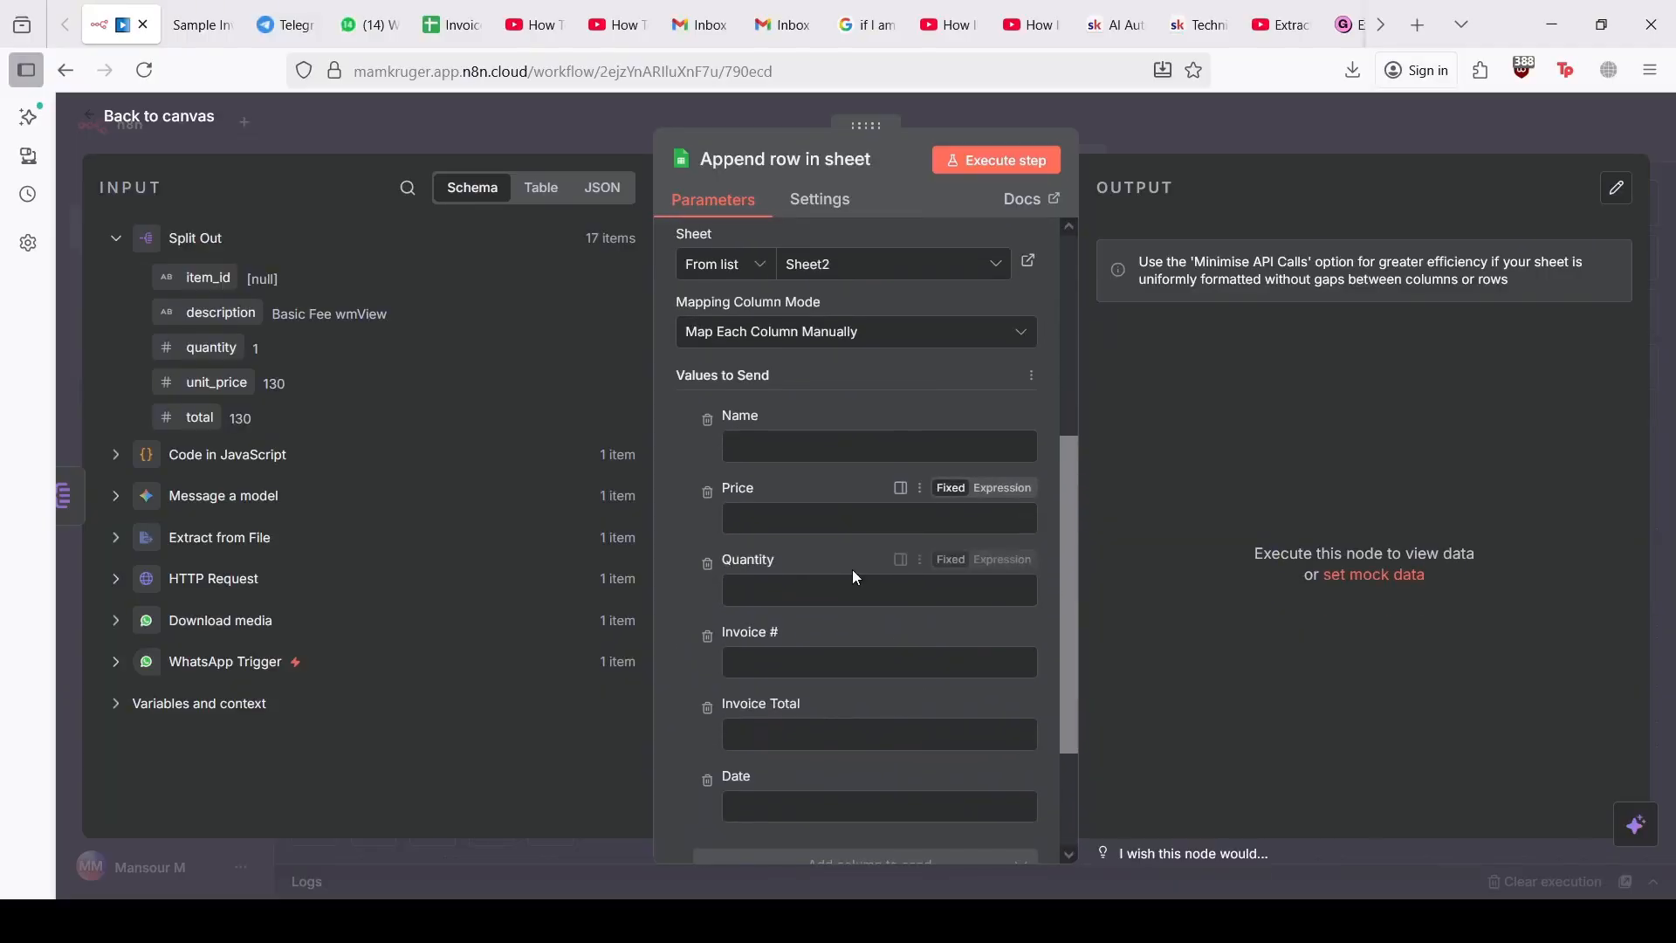
{"action": "scroll", "coordinate": [852, 576], "scroll_direction": "up", "scroll_amount": 1}
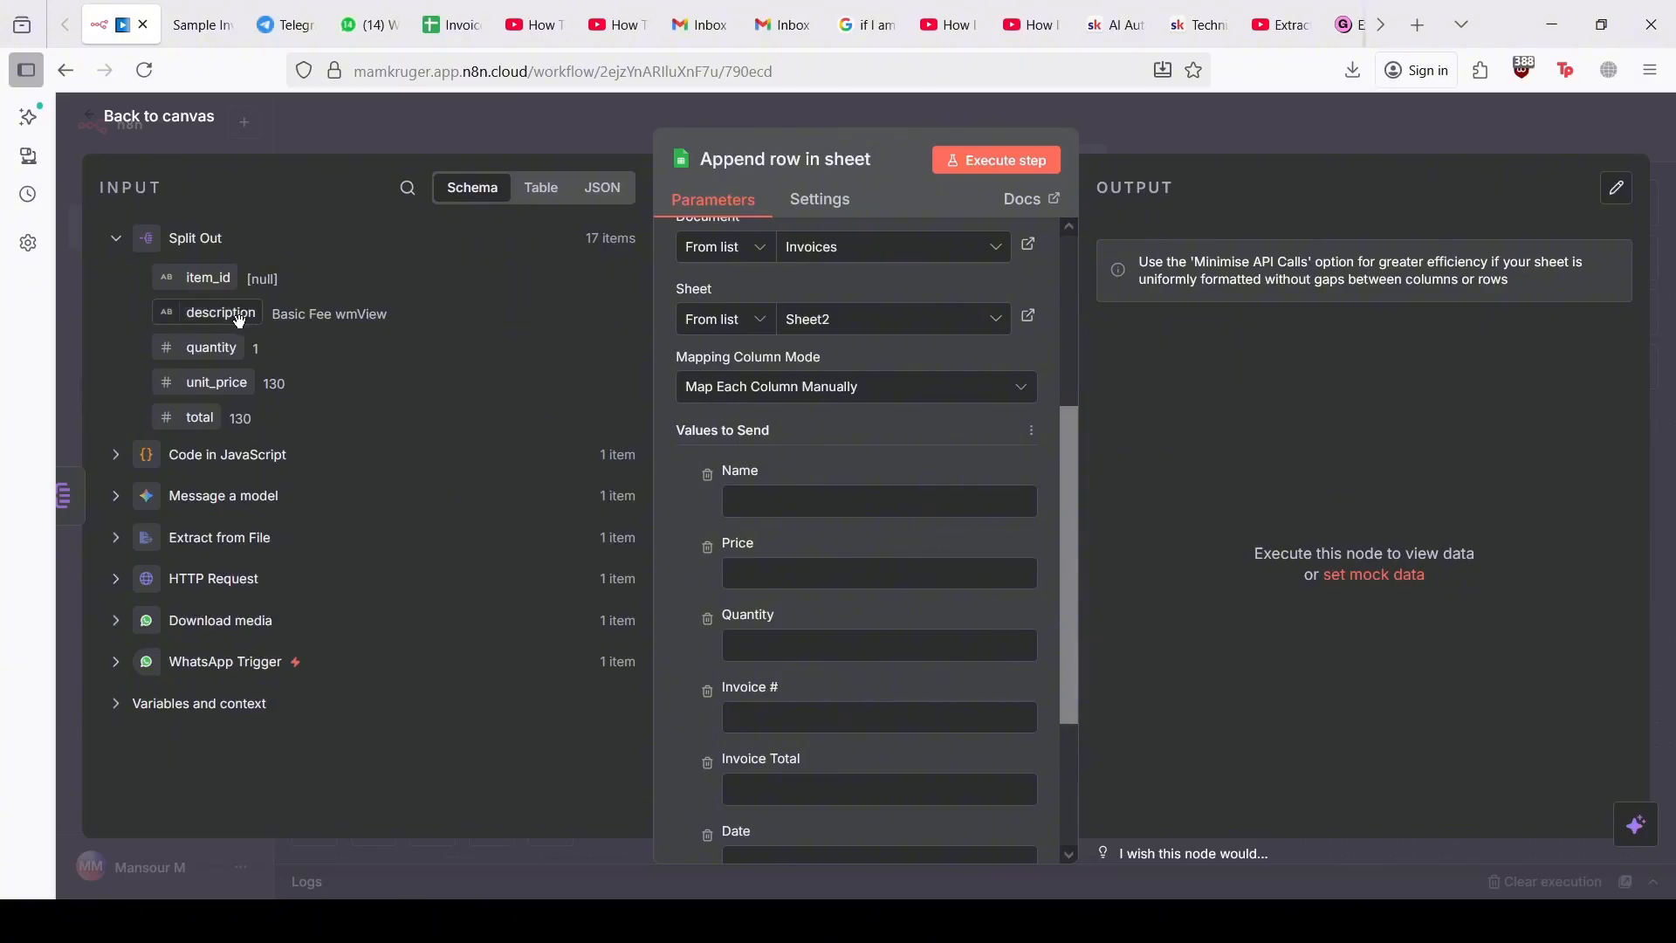
{"action": "left_click_drag", "start_coordinate": [237, 322], "coordinate": [770, 500]}
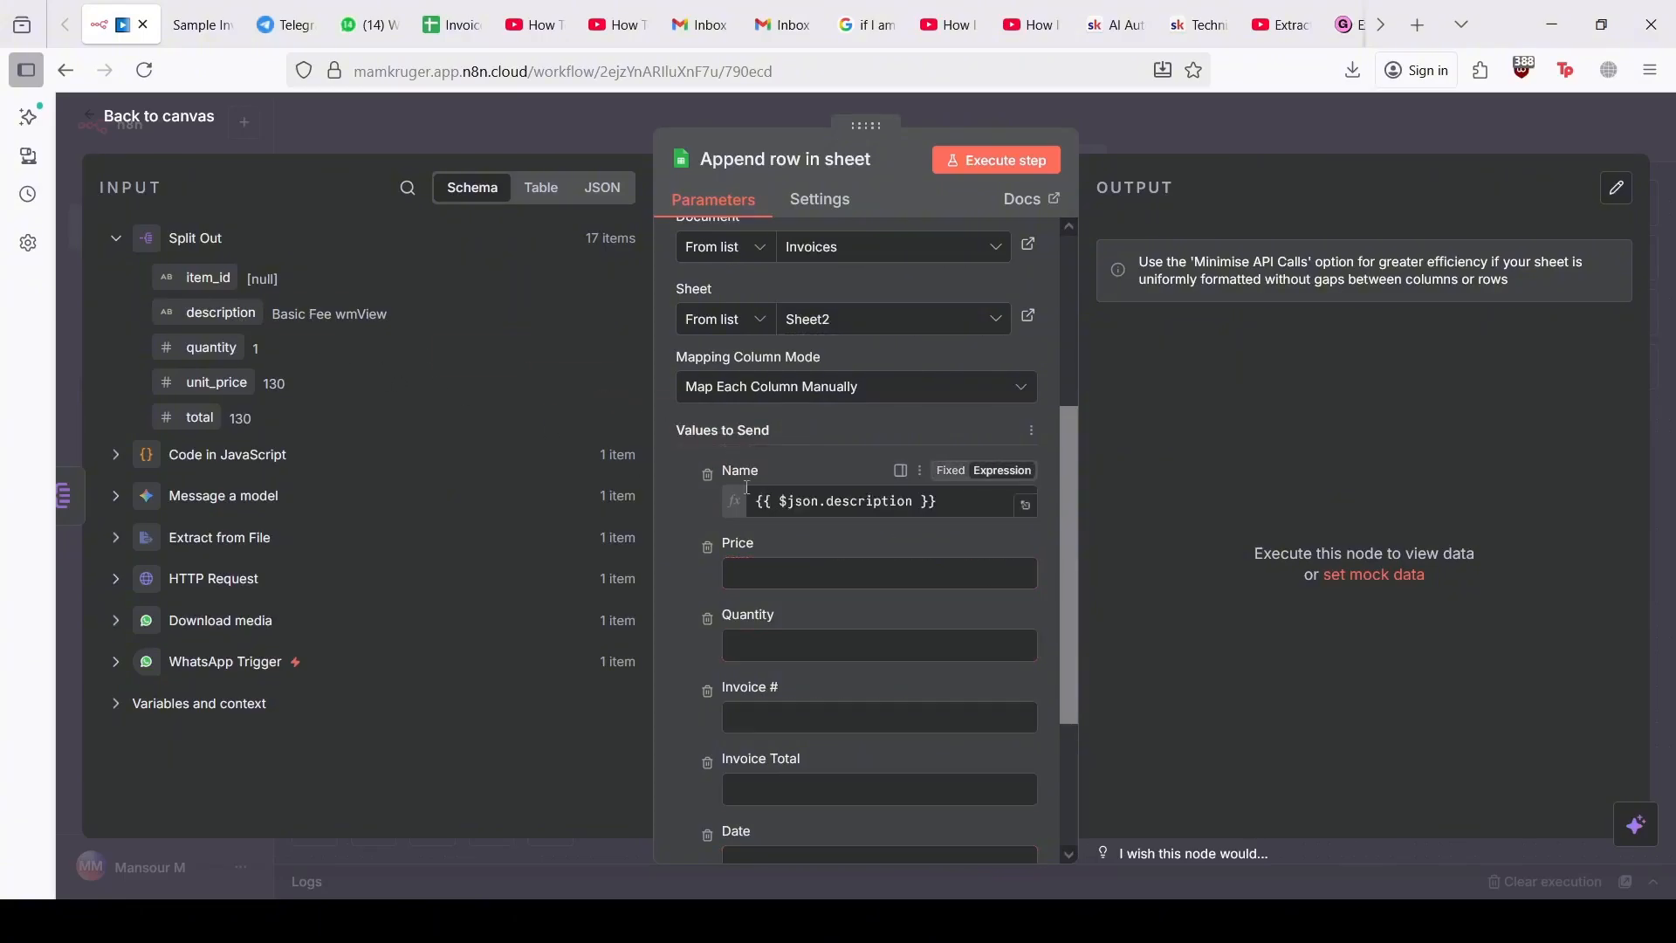
Step: Map the Quantity column to the Split Out quantity field and the Price column to the unit_price field
{"action": "left_click_drag", "start_coordinate": [226, 358], "coordinate": [854, 666]}
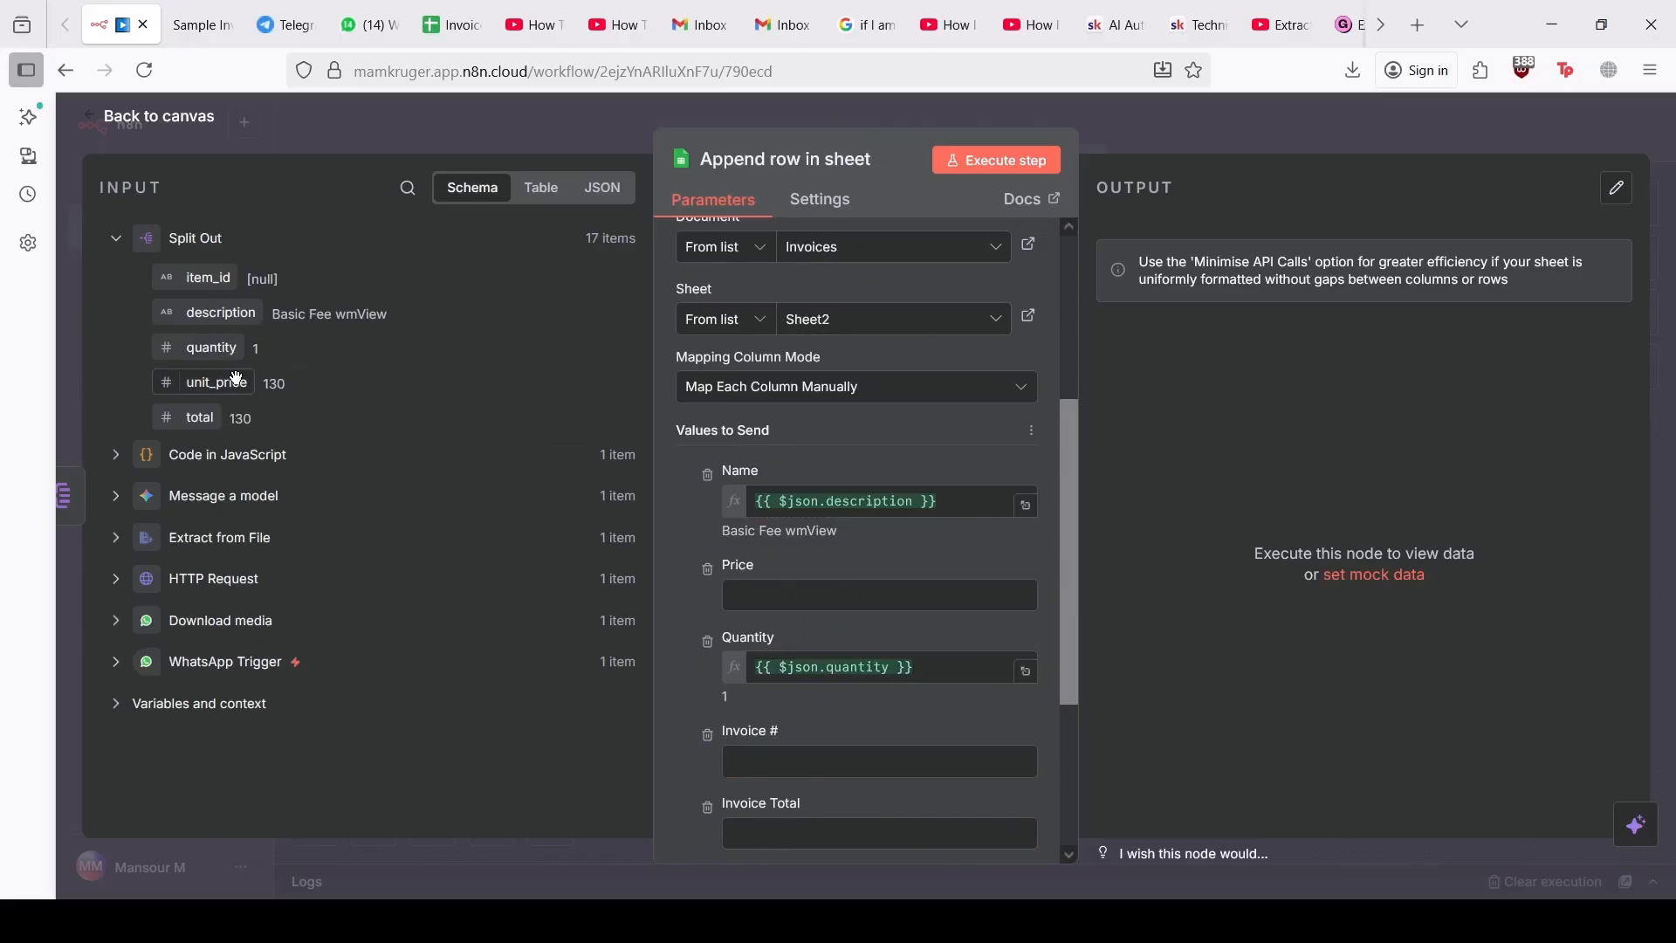
{"action": "left_click_drag", "start_coordinate": [236, 381], "coordinate": [777, 595]}
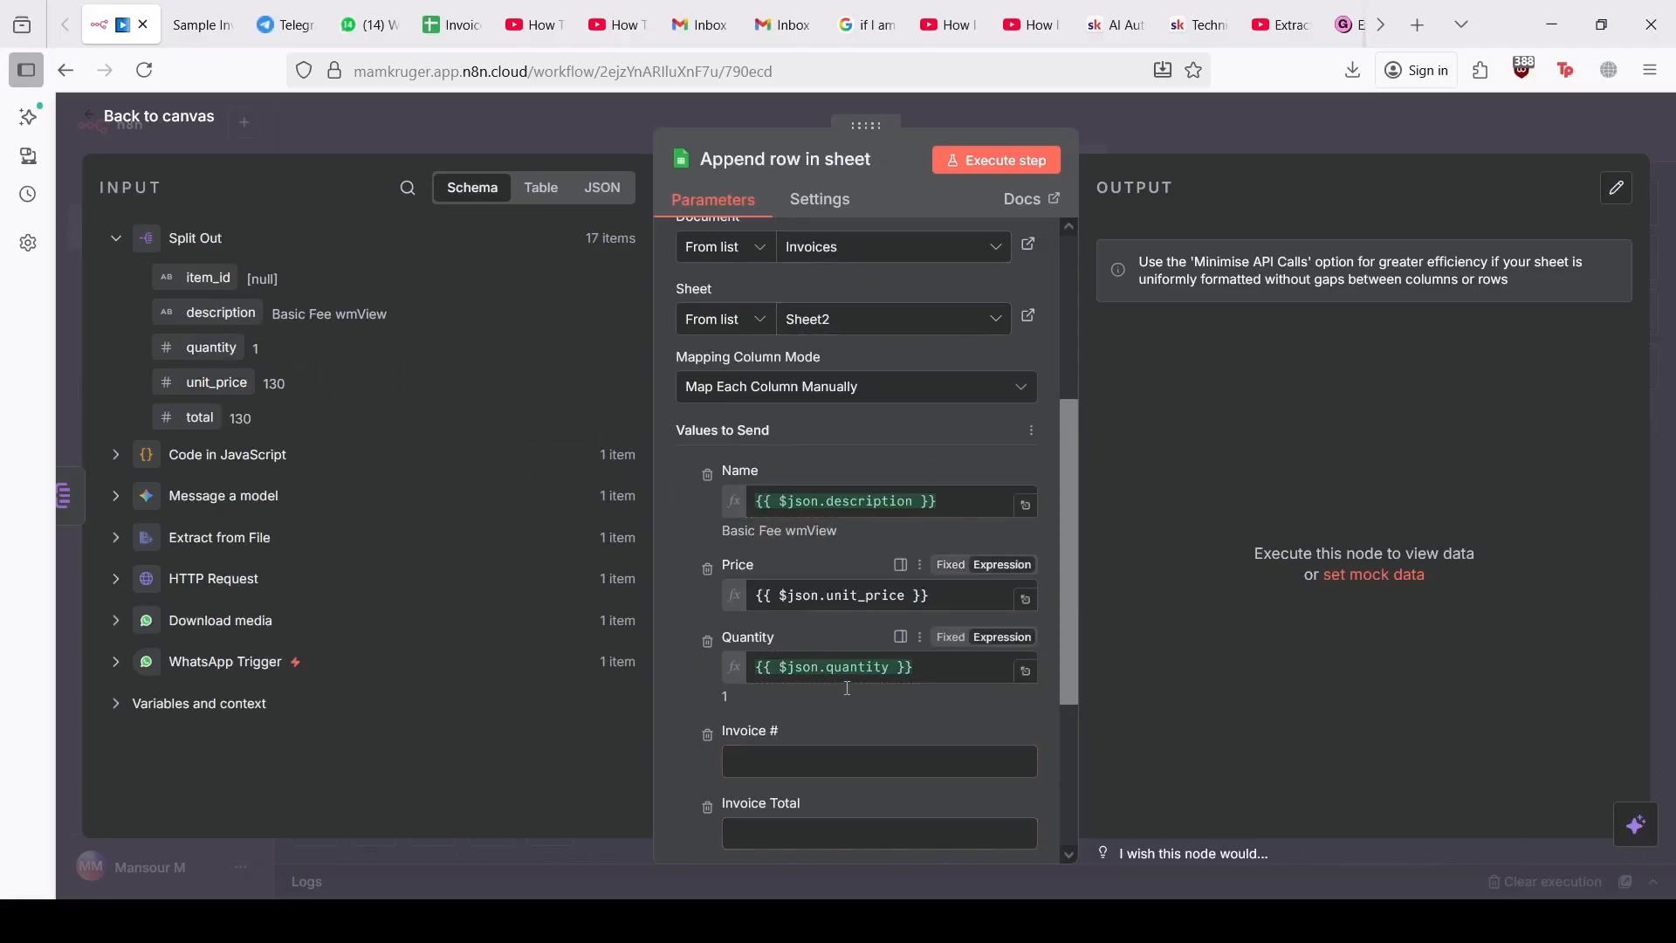
{"action": "scroll", "coordinate": [850, 683], "scroll_direction": "down", "scroll_amount": 3}
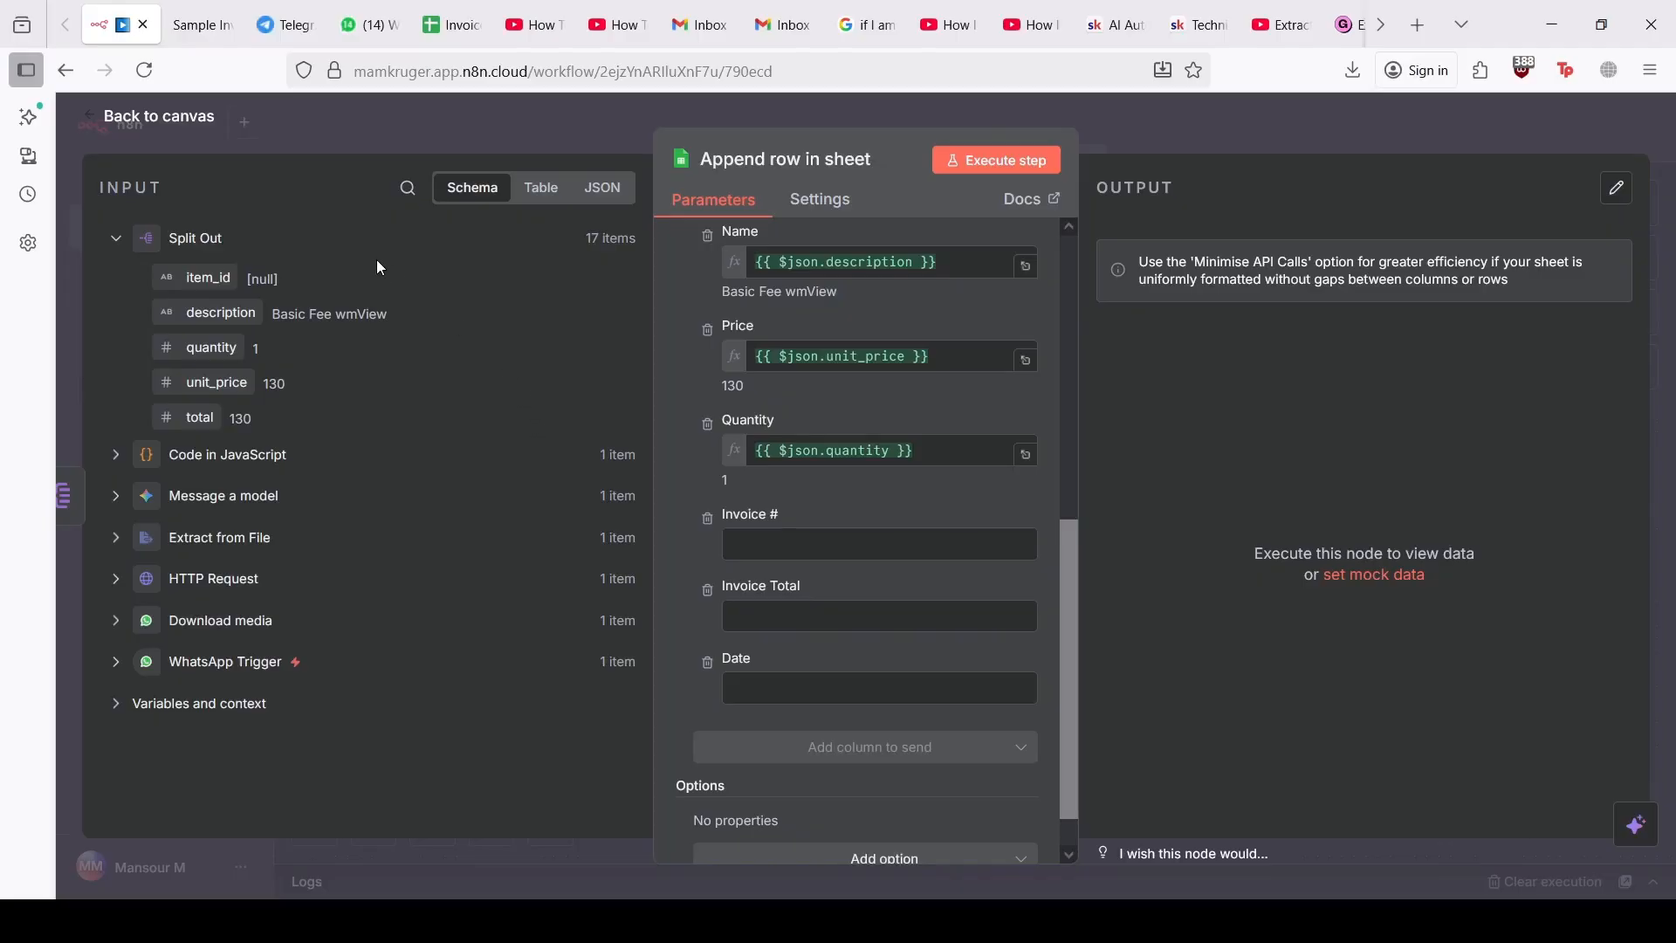
Step: Check the fields in the sample invoice PDF, return to n8n, and remove the Invoice # column from the values to send
{"action": "left_click", "coordinate": [223, 26]}
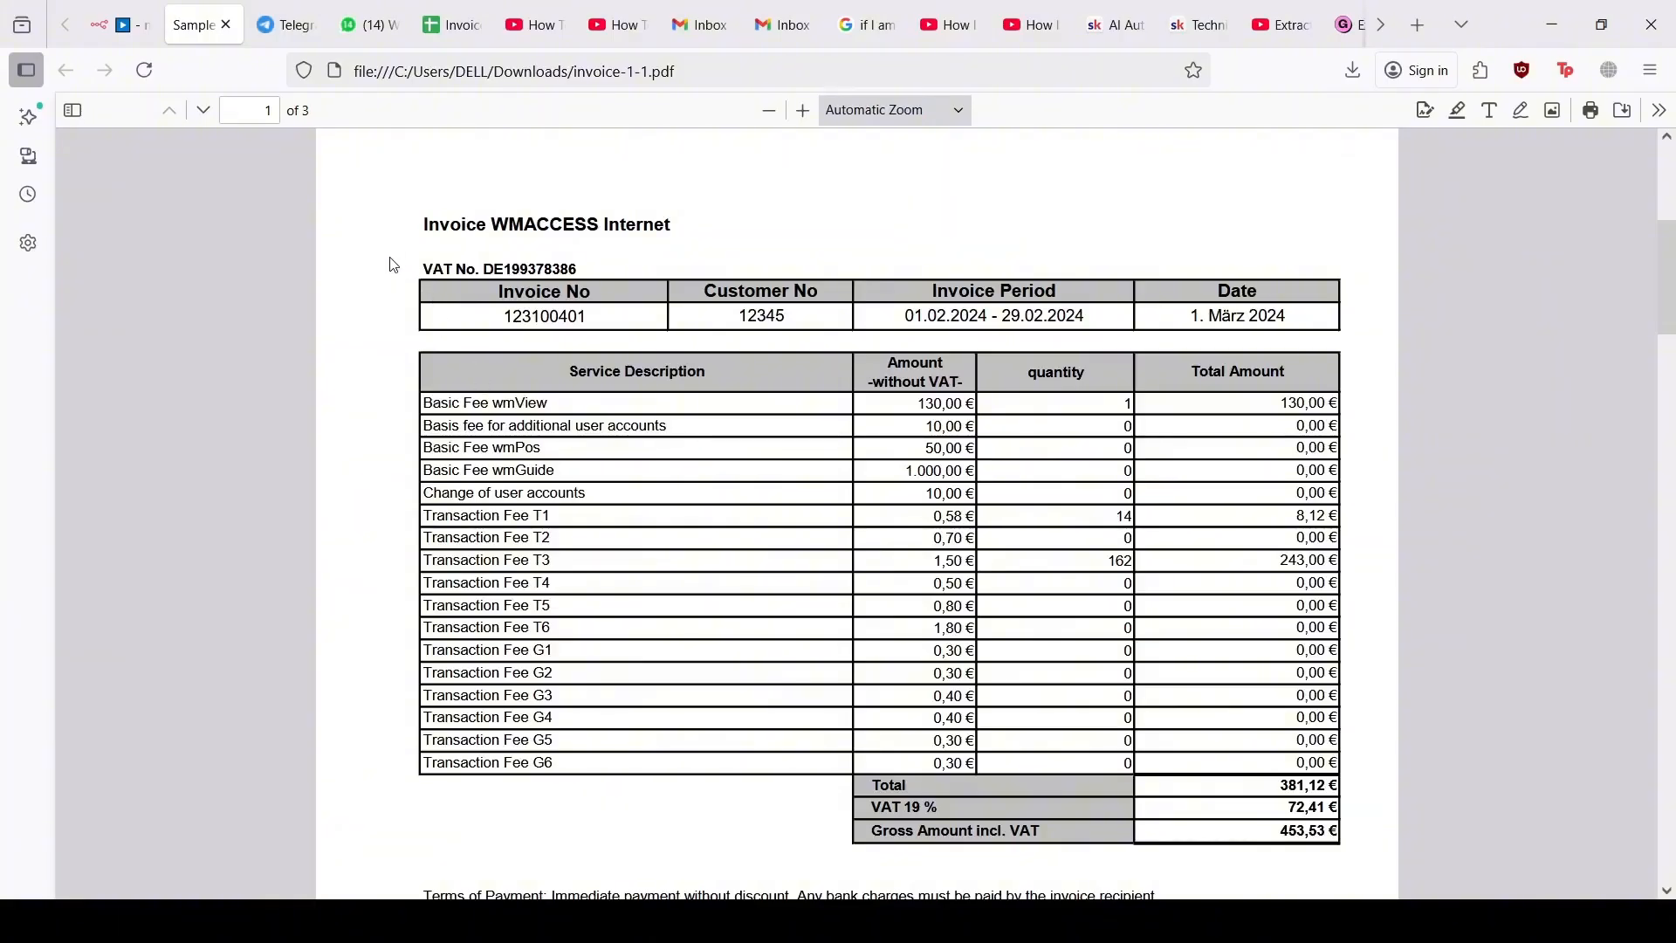
{"action": "left_click", "coordinate": [118, 25]}
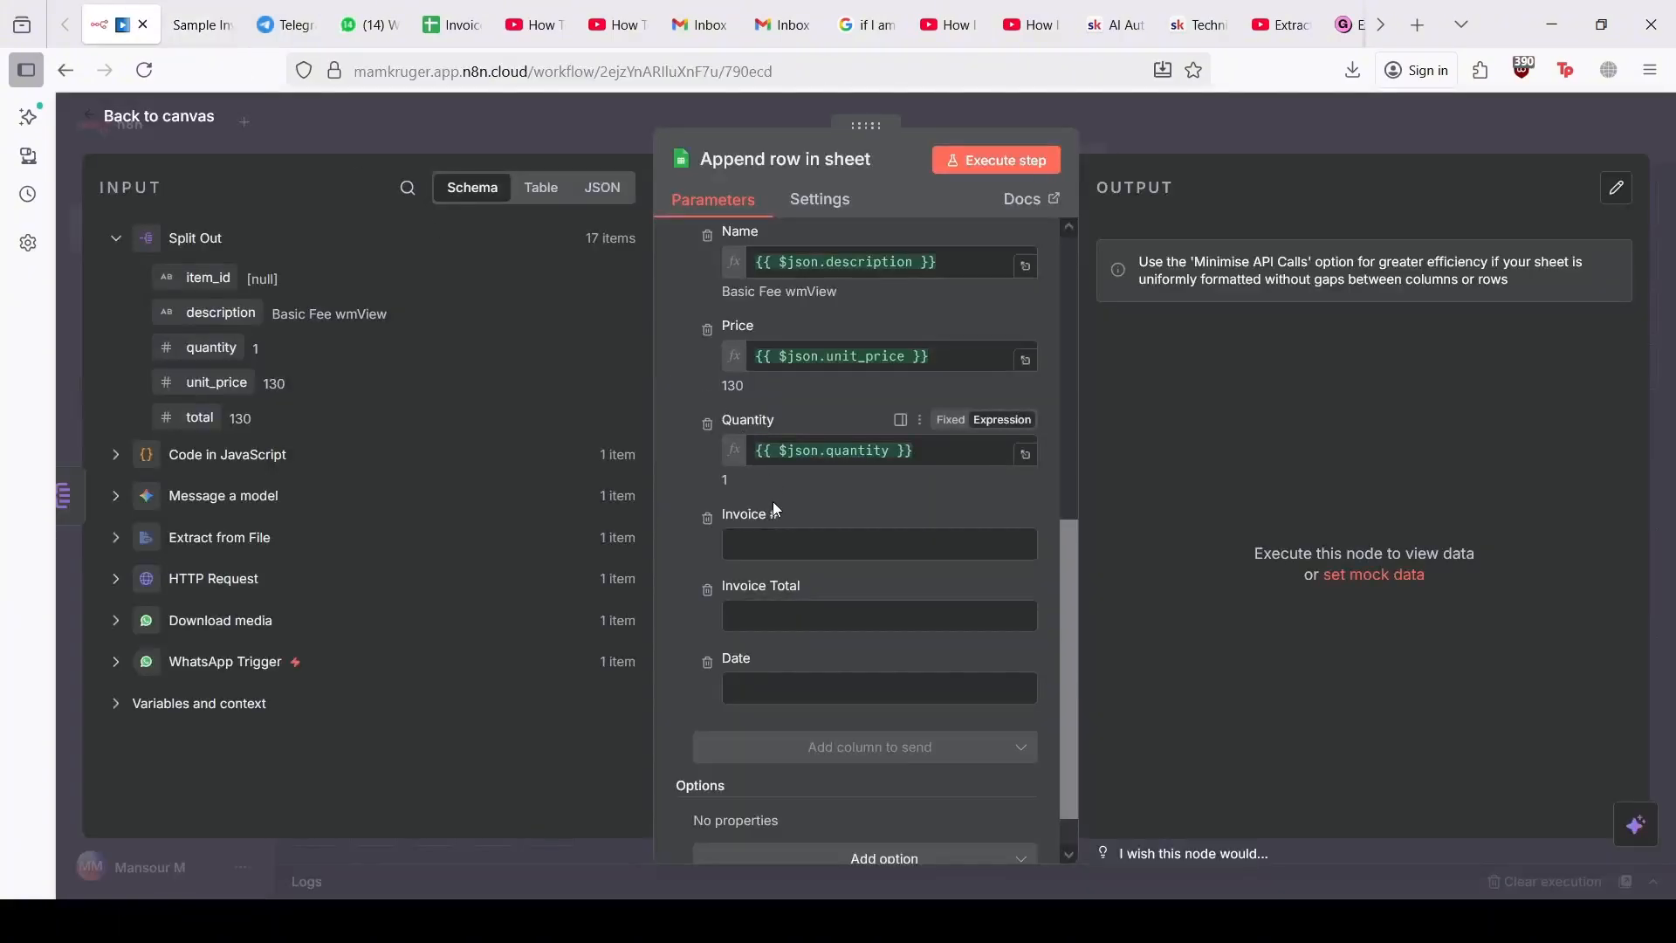
{"action": "scroll", "coordinate": [777, 506], "scroll_direction": "up", "scroll_amount": 1}
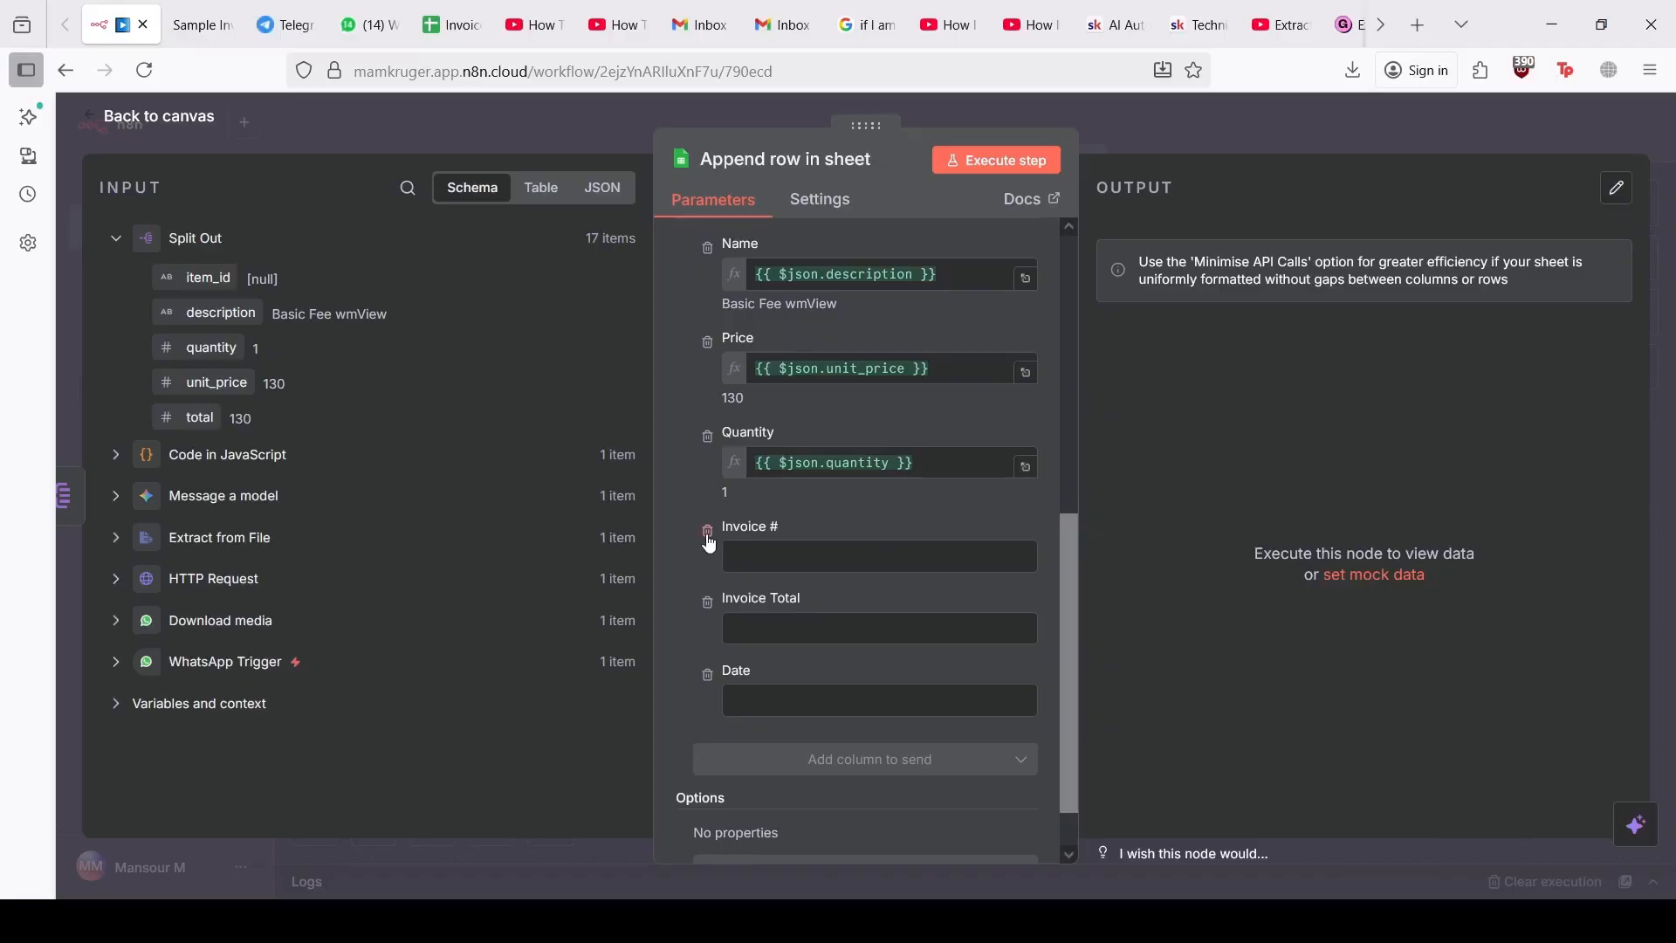
{"action": "left_click", "coordinate": [708, 531]}
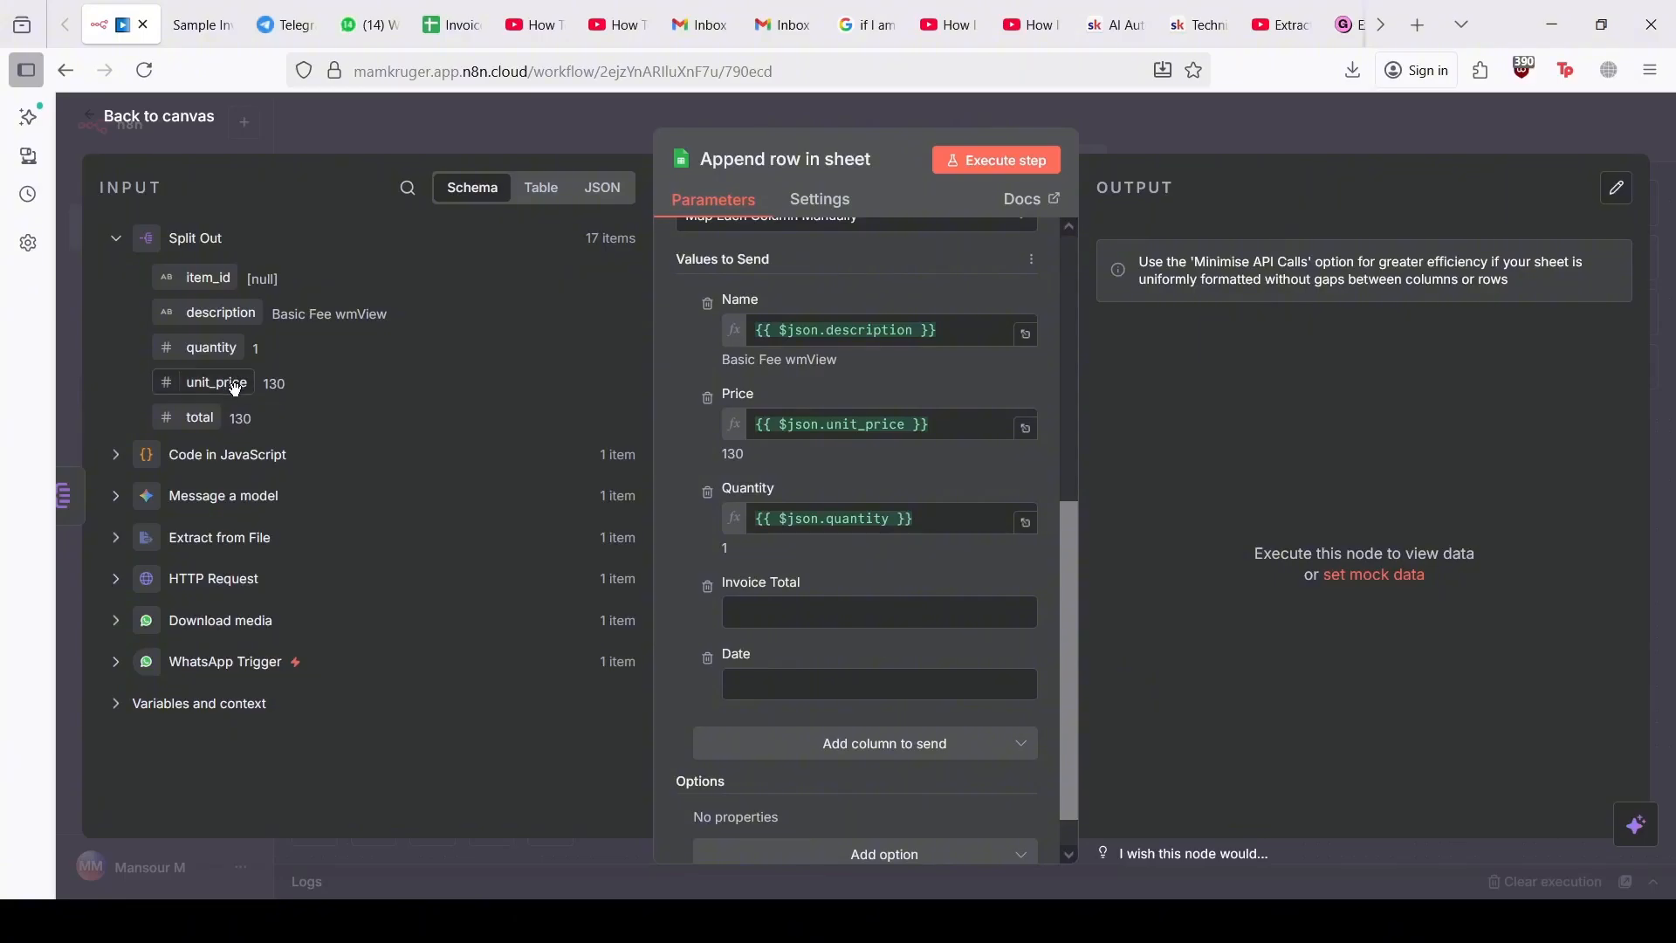
Step: Map the Invoice Total column to the Split Out total field, and re-enter the Price expression as {{ $json.unit_price }}
{"action": "left_click_drag", "start_coordinate": [199, 417], "coordinate": [774, 610]}
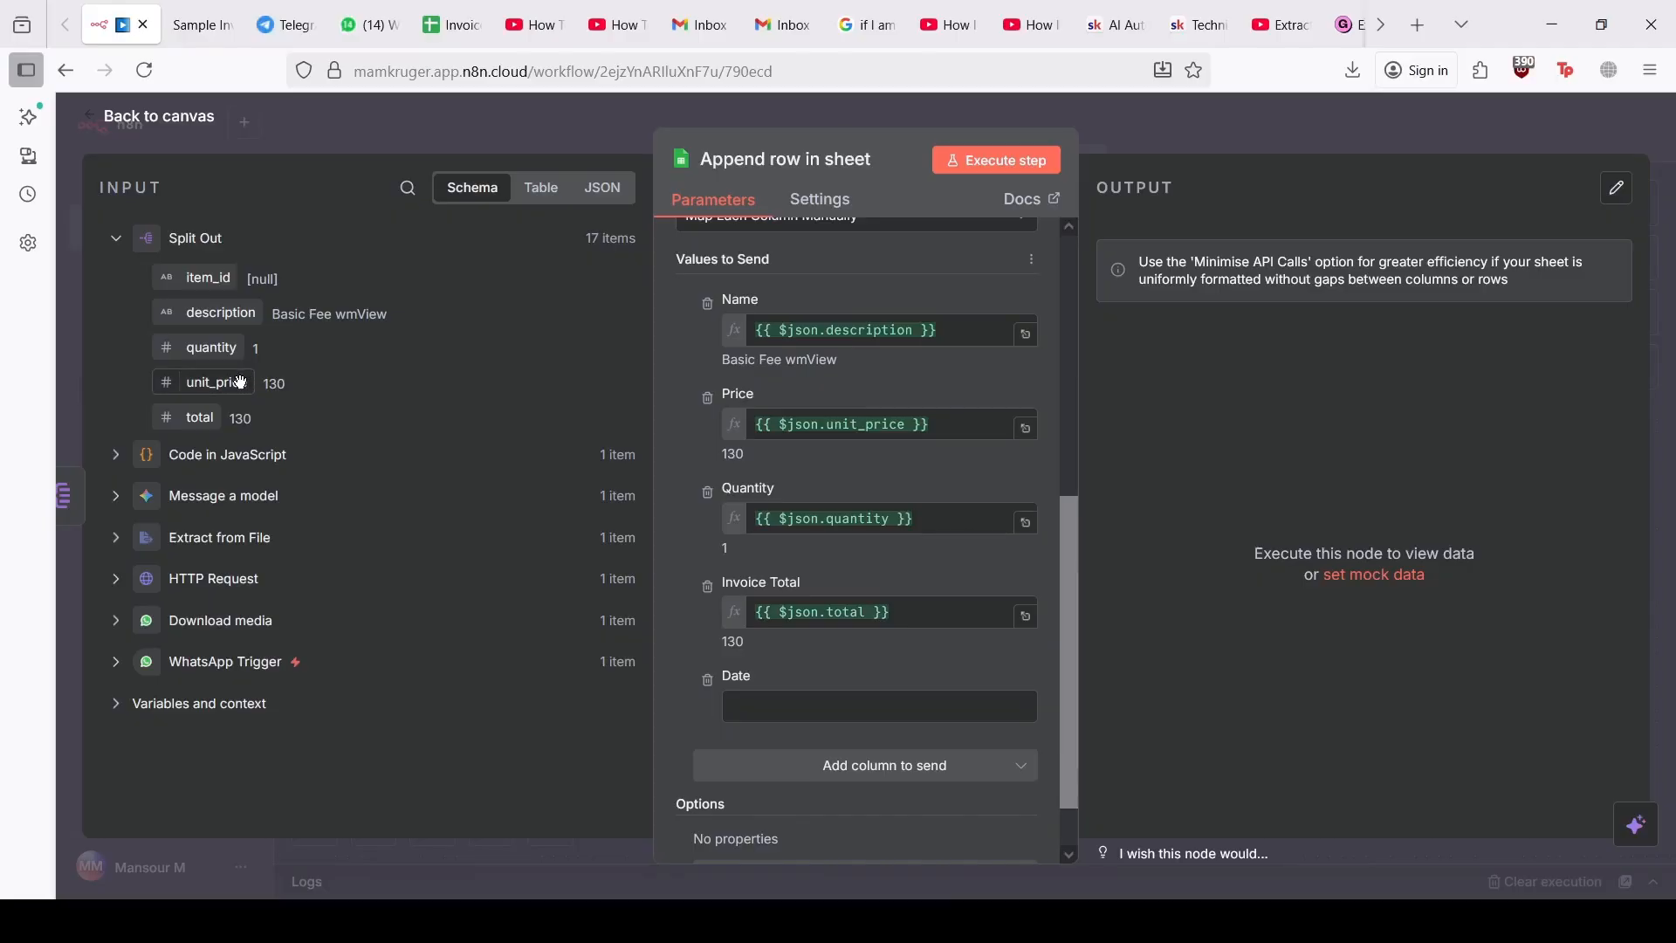
{"action": "key", "text": "ctrl+a"}
{"action": "key", "text": "BackSpace"}
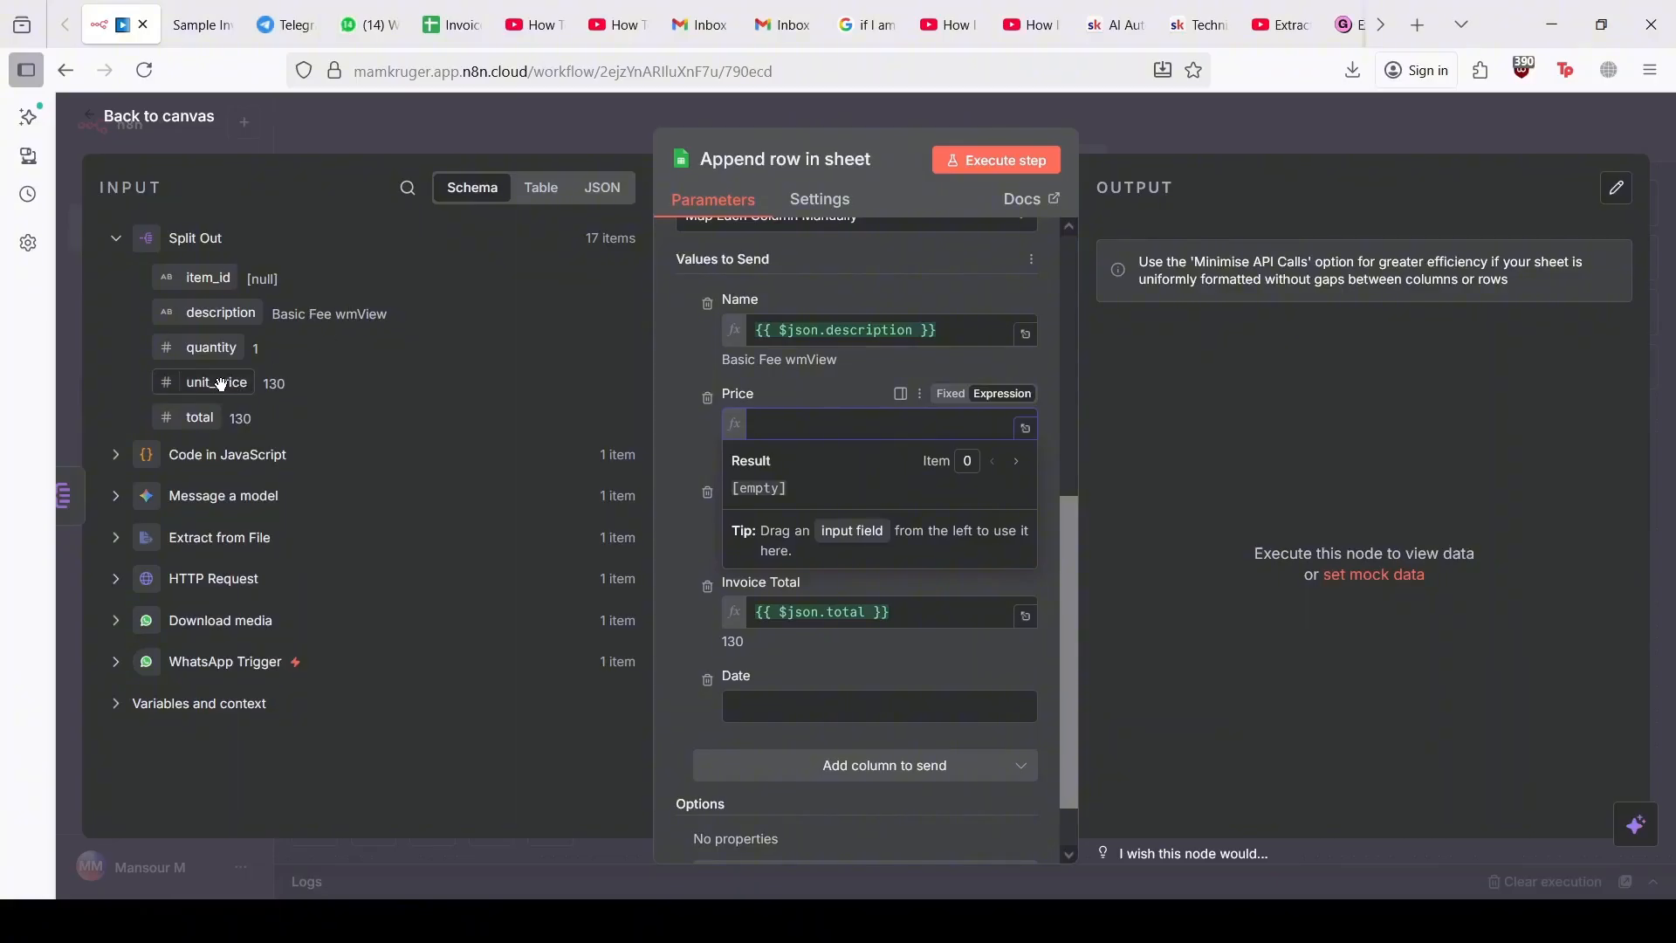
{"action": "left_click_drag", "start_coordinate": [220, 384], "coordinate": [820, 425]}
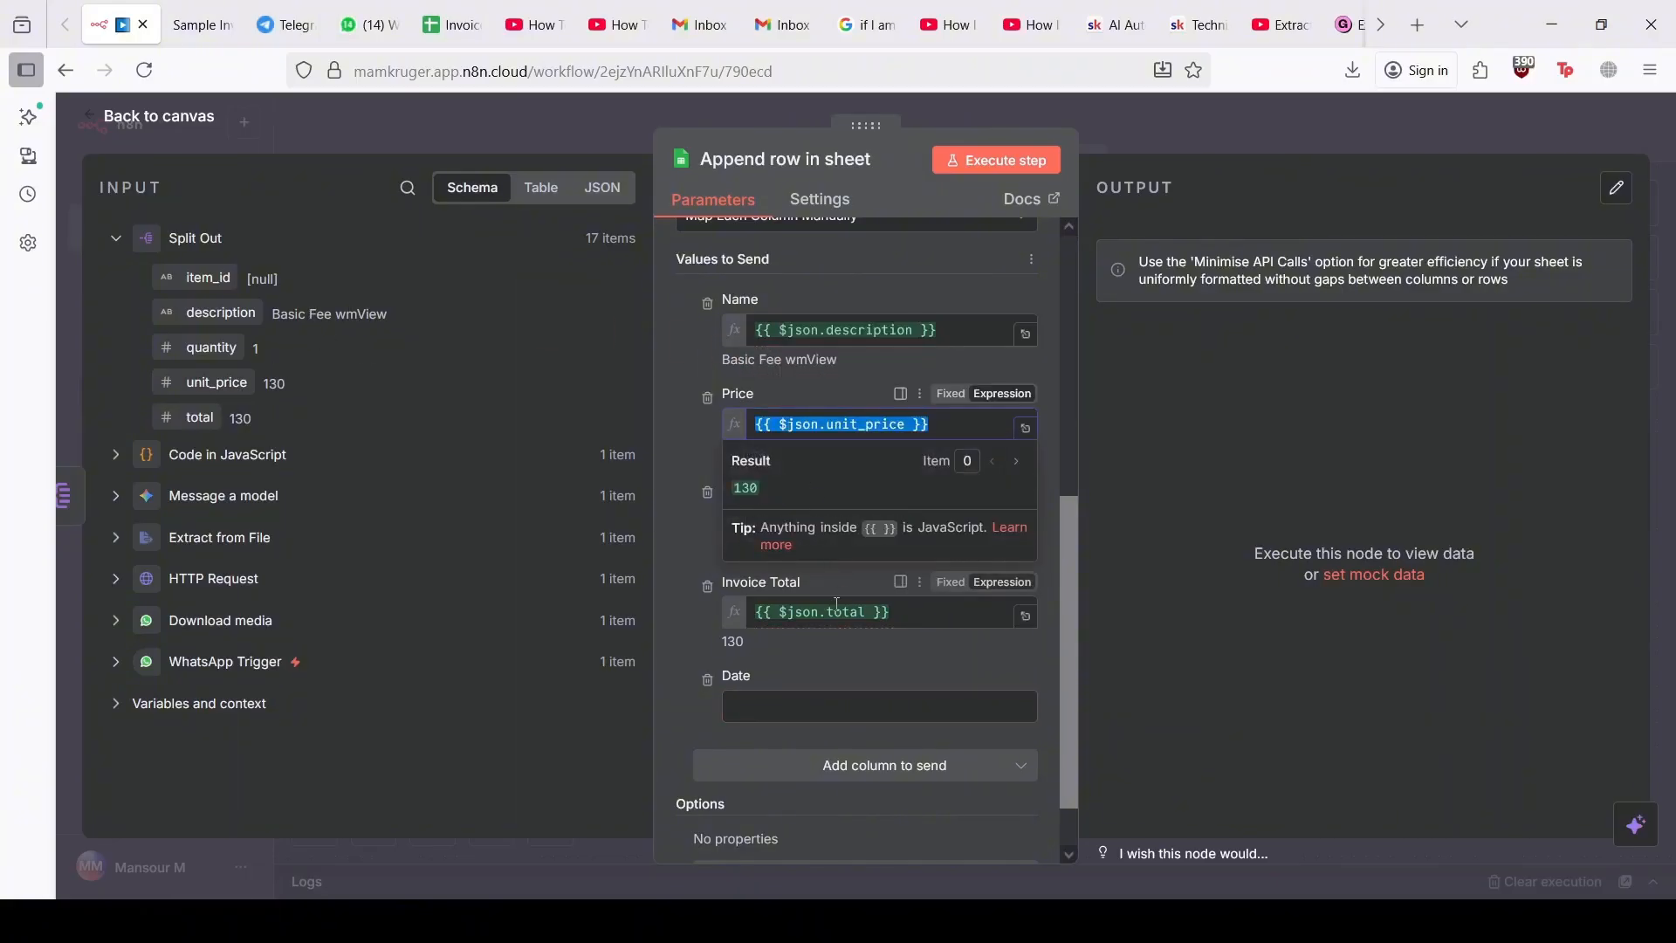
Step: Add the Invoice # column back to the values to send and map it to invoice_number from the Code in JavaScript node
{"action": "left_click", "coordinate": [846, 702]}
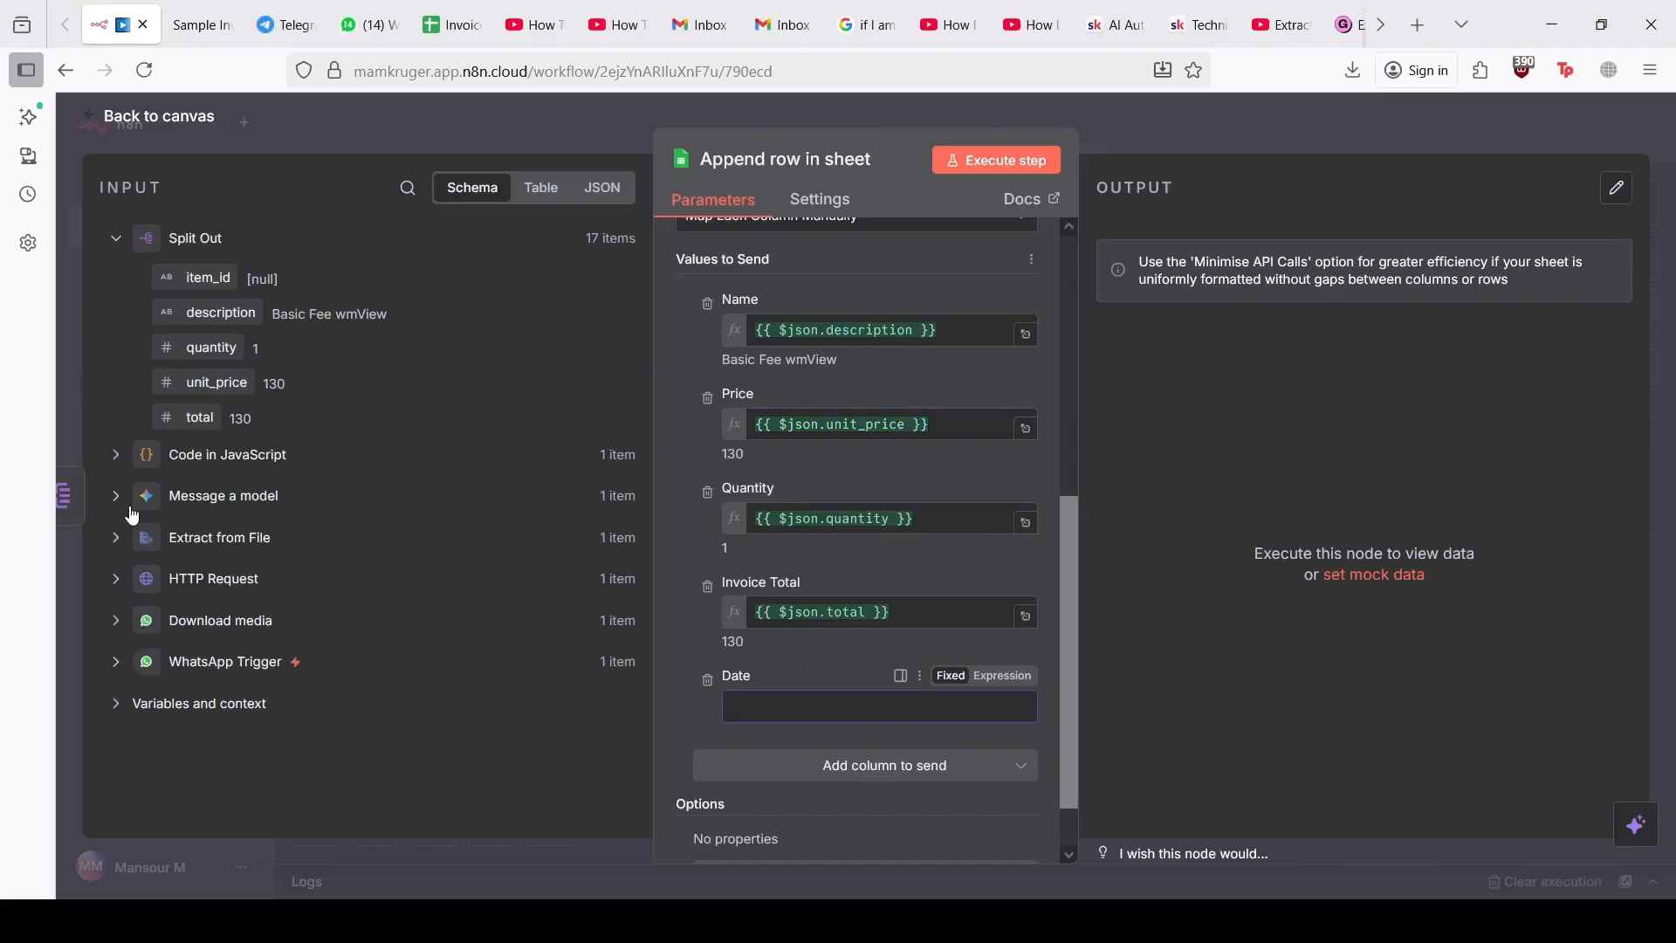
{"action": "left_click", "coordinate": [118, 461]}
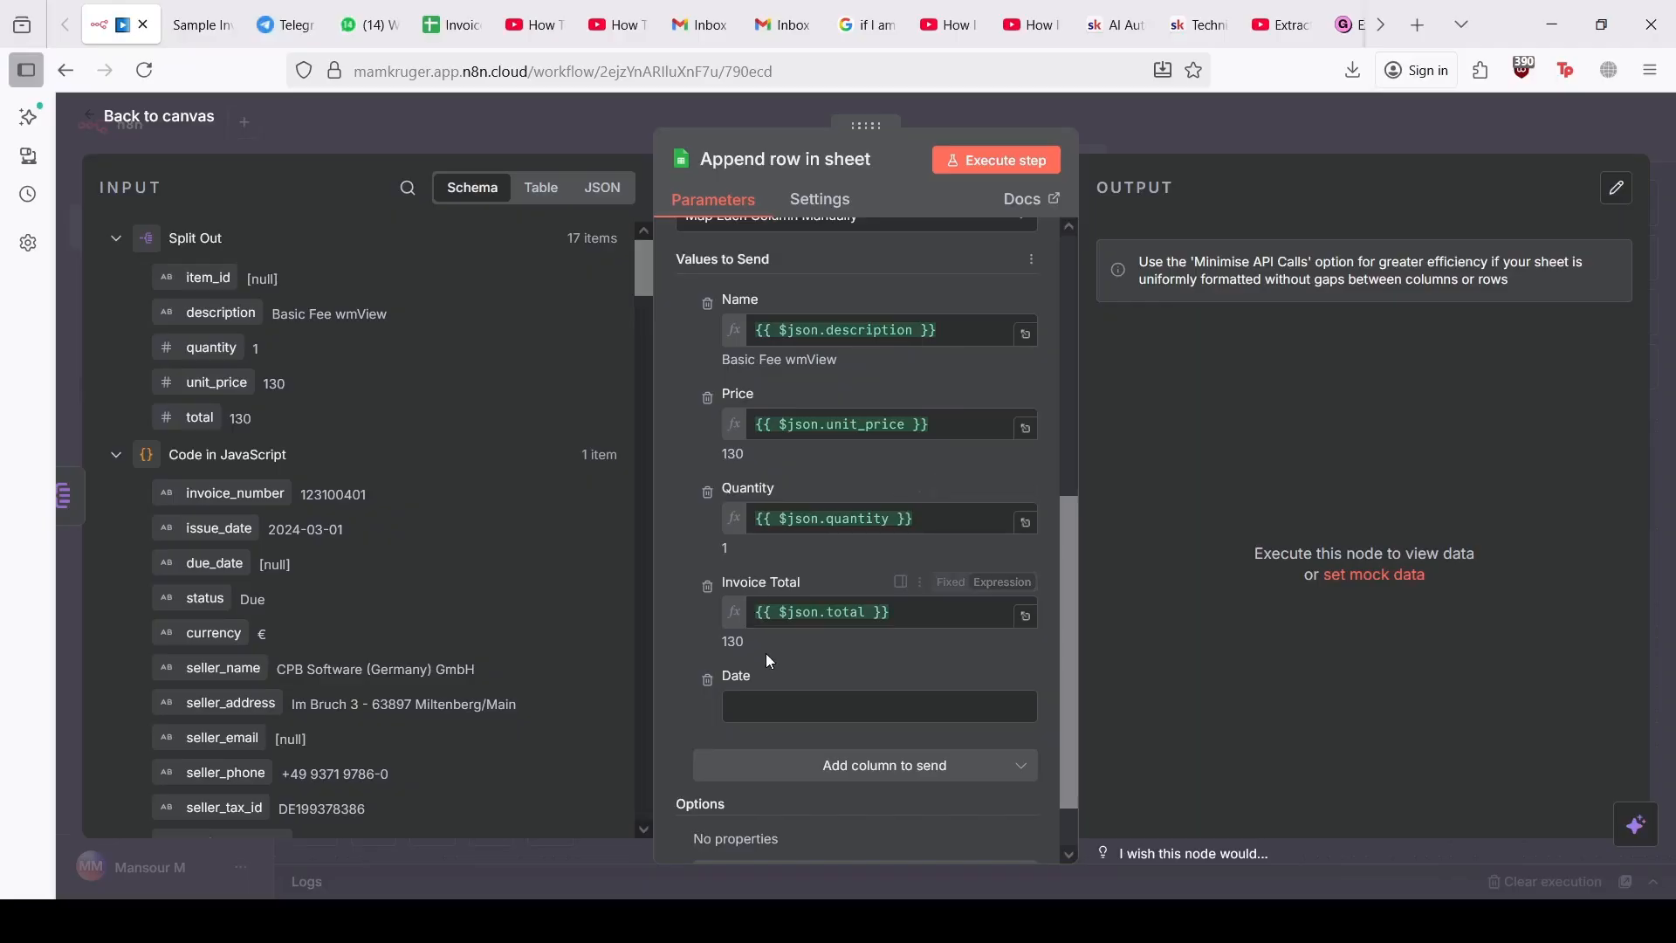
{"action": "left_click", "coordinate": [810, 767]}
{"action": "left_click", "coordinate": [797, 816]}
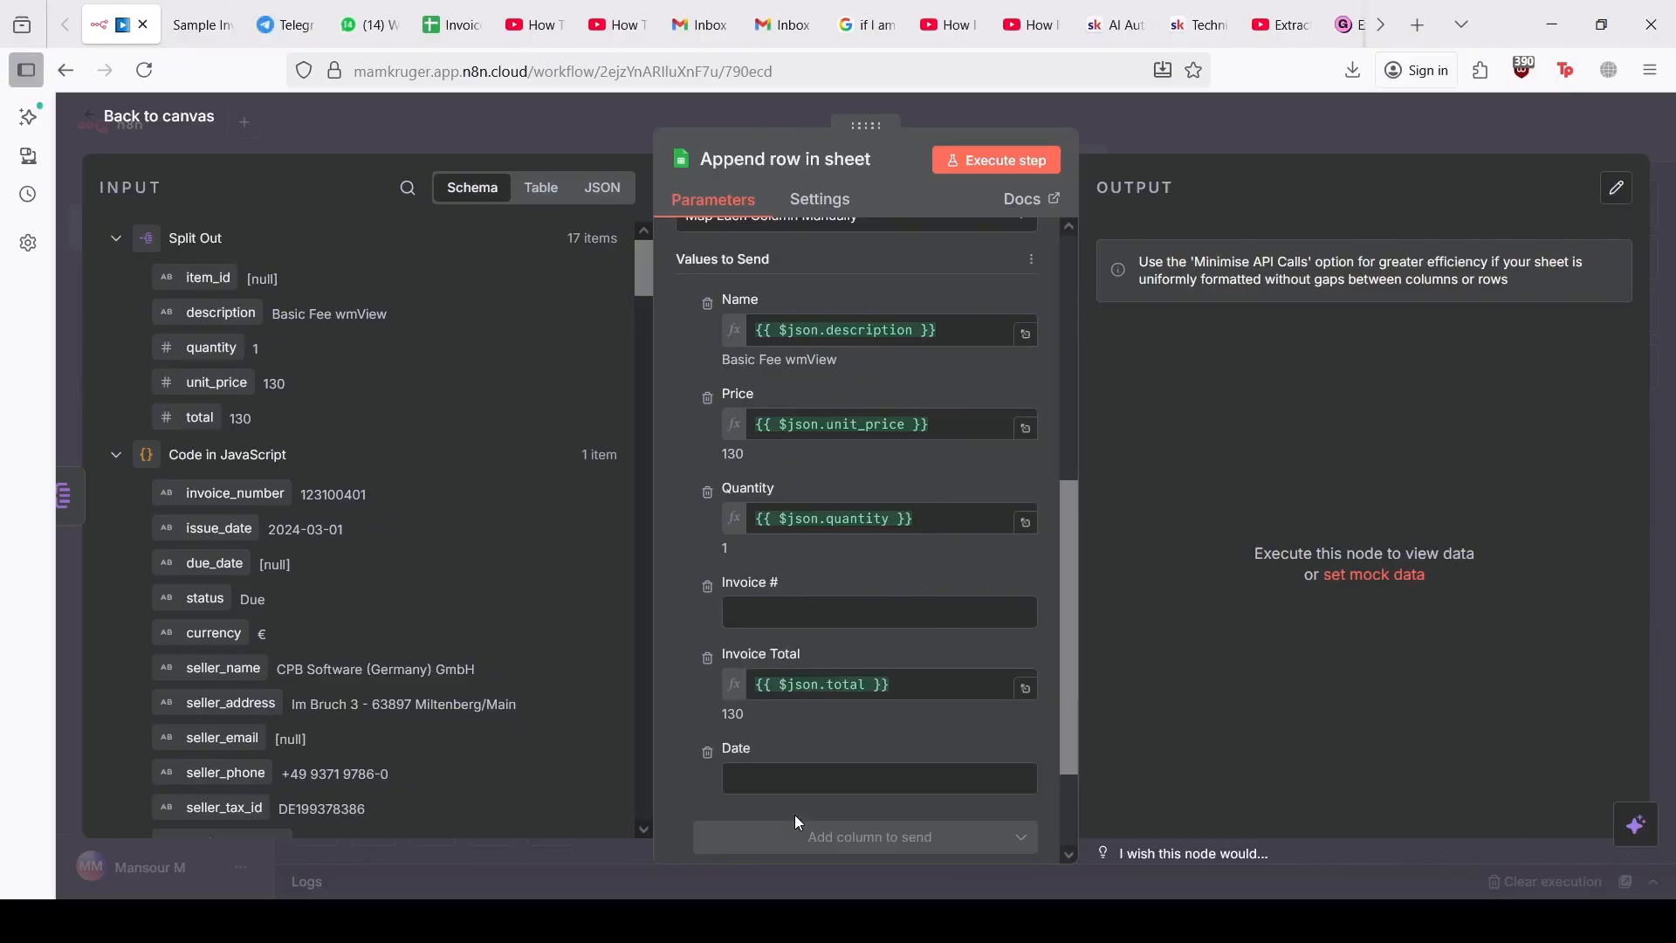
{"action": "left_click_drag", "start_coordinate": [269, 495], "coordinate": [785, 612]}
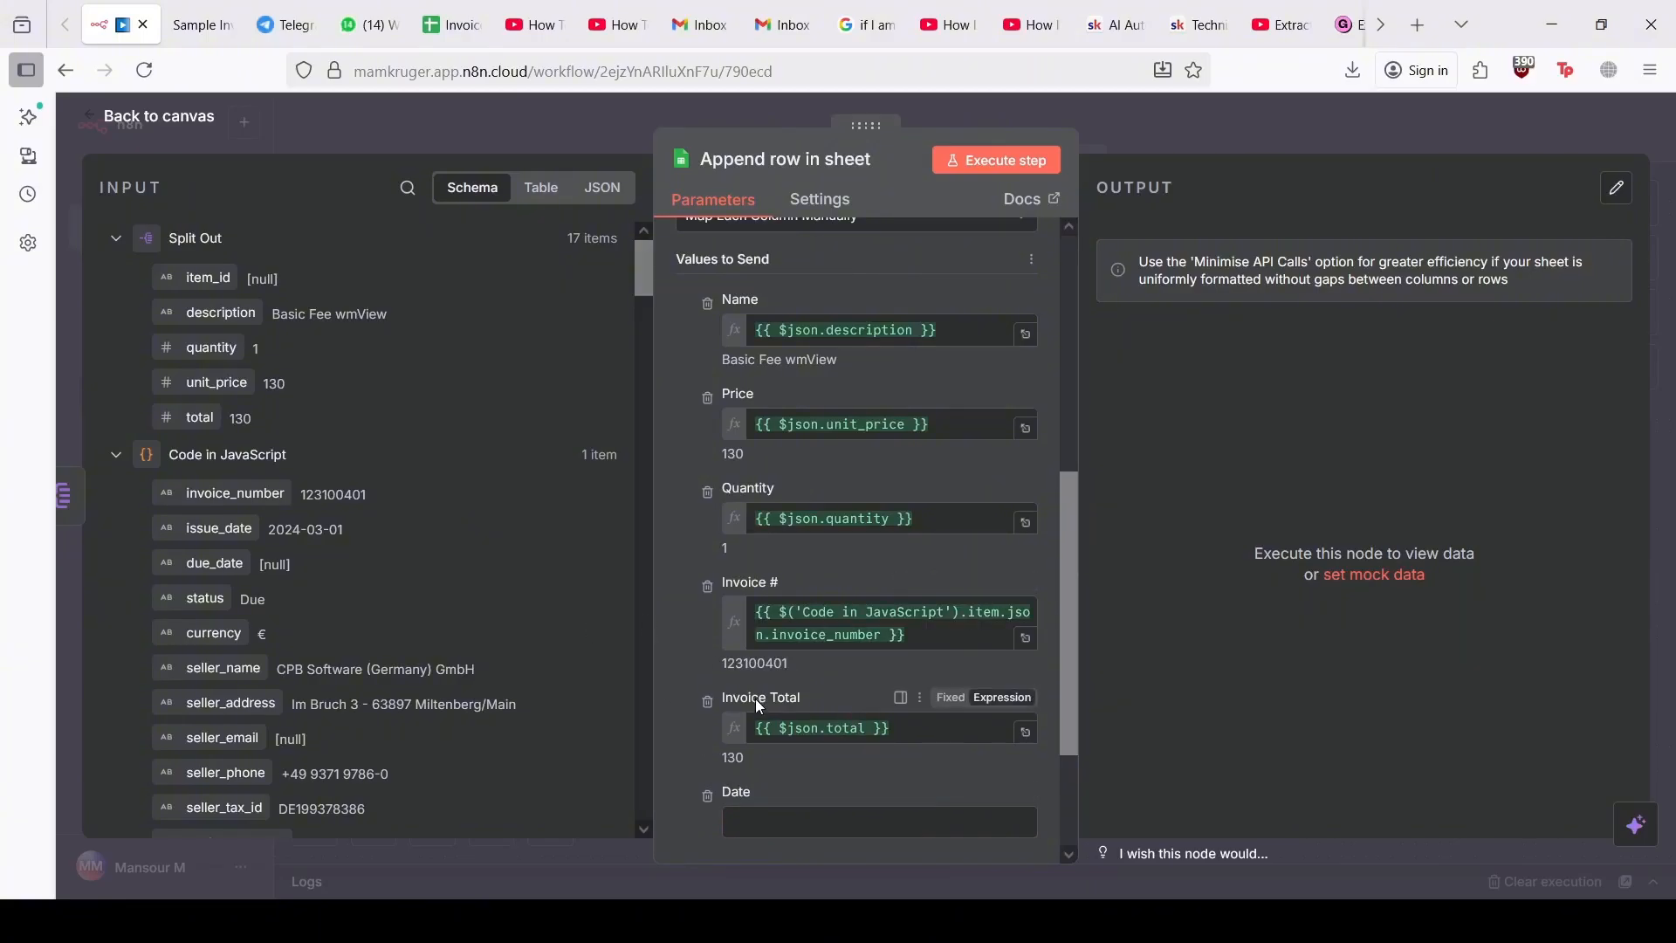
Step: Map the Date column to issue_date from the Code in JavaScript node and execute the Append row in sheet step
{"action": "scroll", "coordinate": [756, 698], "scroll_direction": "down", "scroll_amount": 1}
{"action": "left_click_drag", "start_coordinate": [229, 528], "coordinate": [771, 778]}
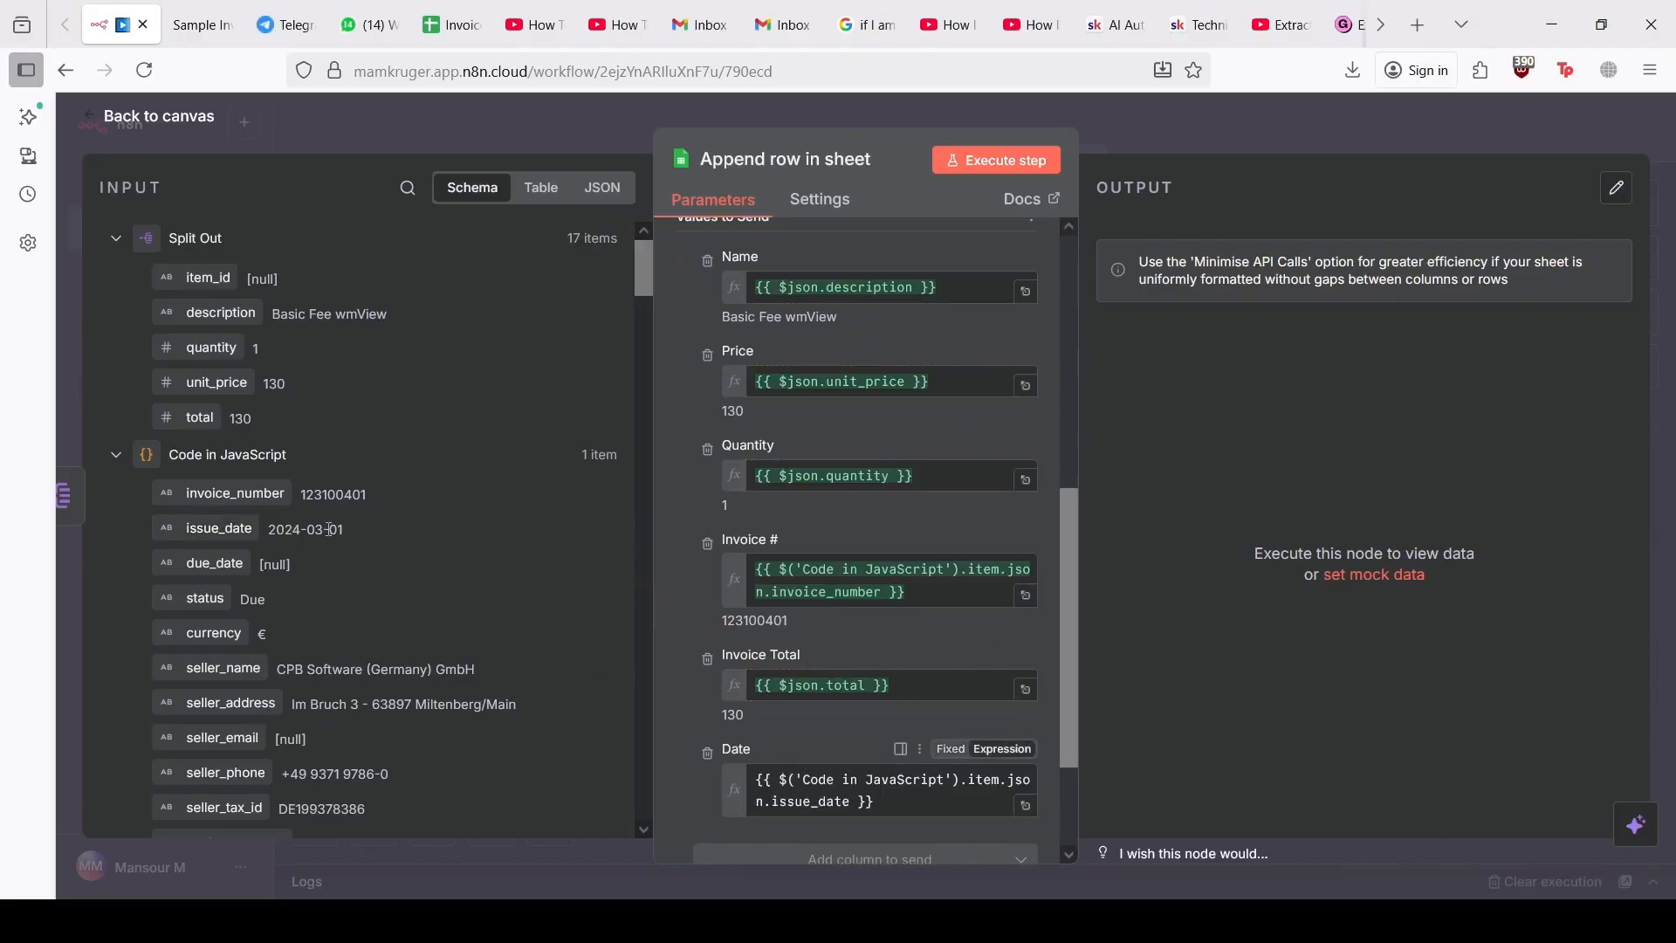
{"action": "left_click", "coordinate": [1015, 161]}
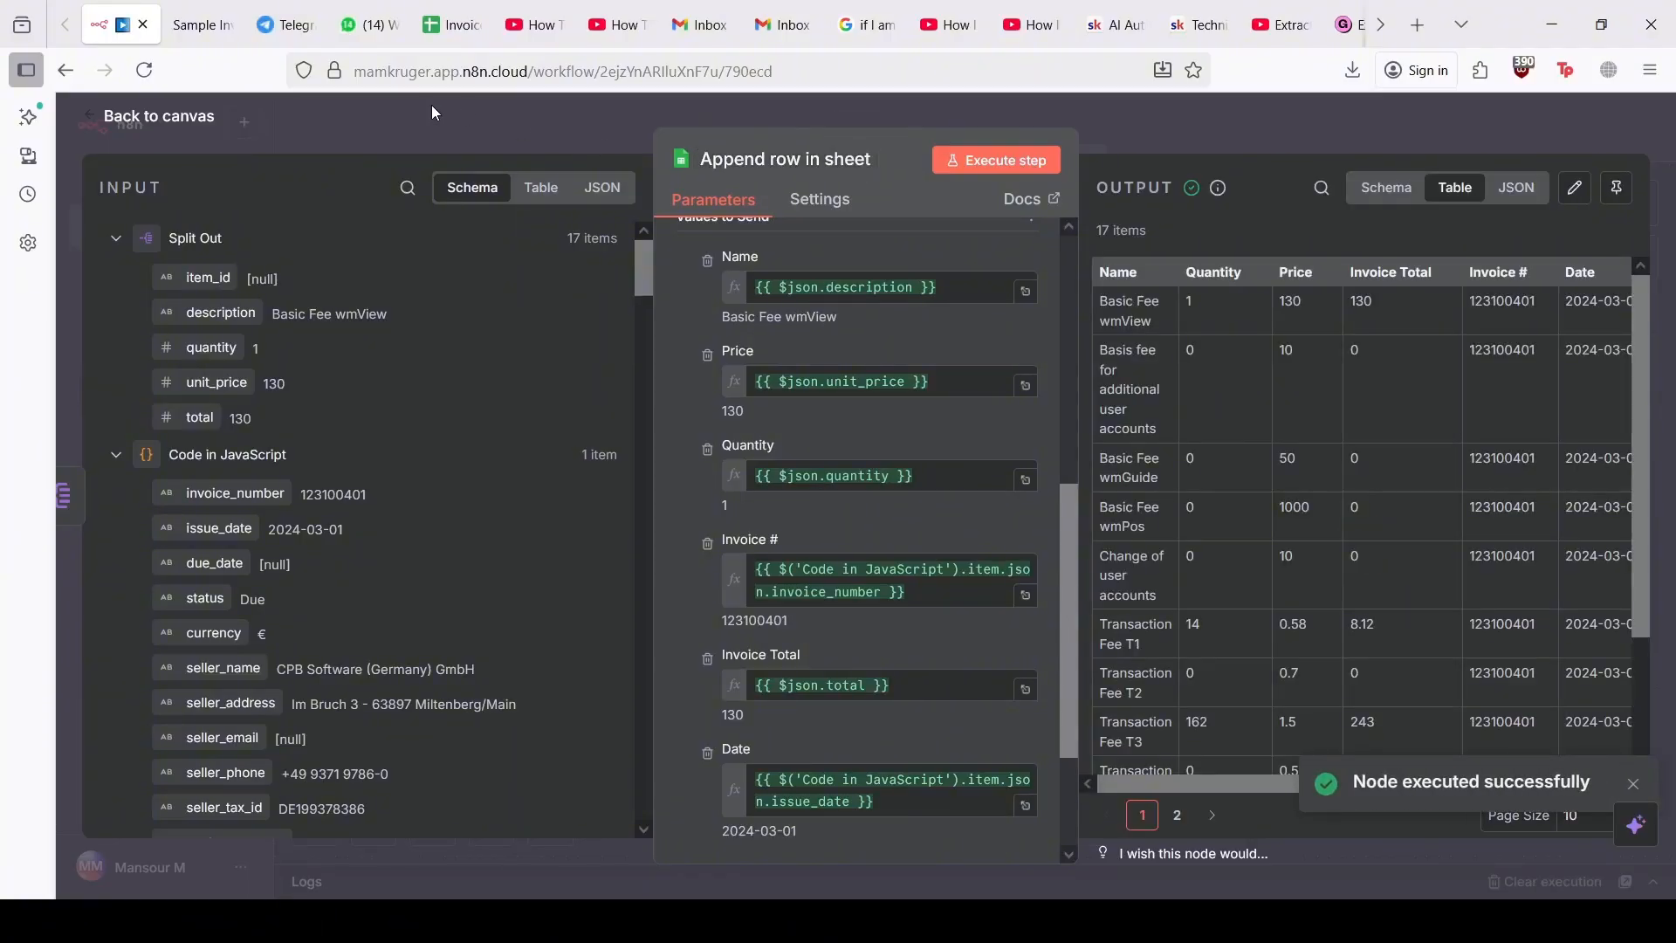
Step: Switch to the Invoices spreadsheet, compare Sheet1 with the appended rows in Sheet2, and return to n8n
{"action": "left_click", "coordinate": [439, 9]}
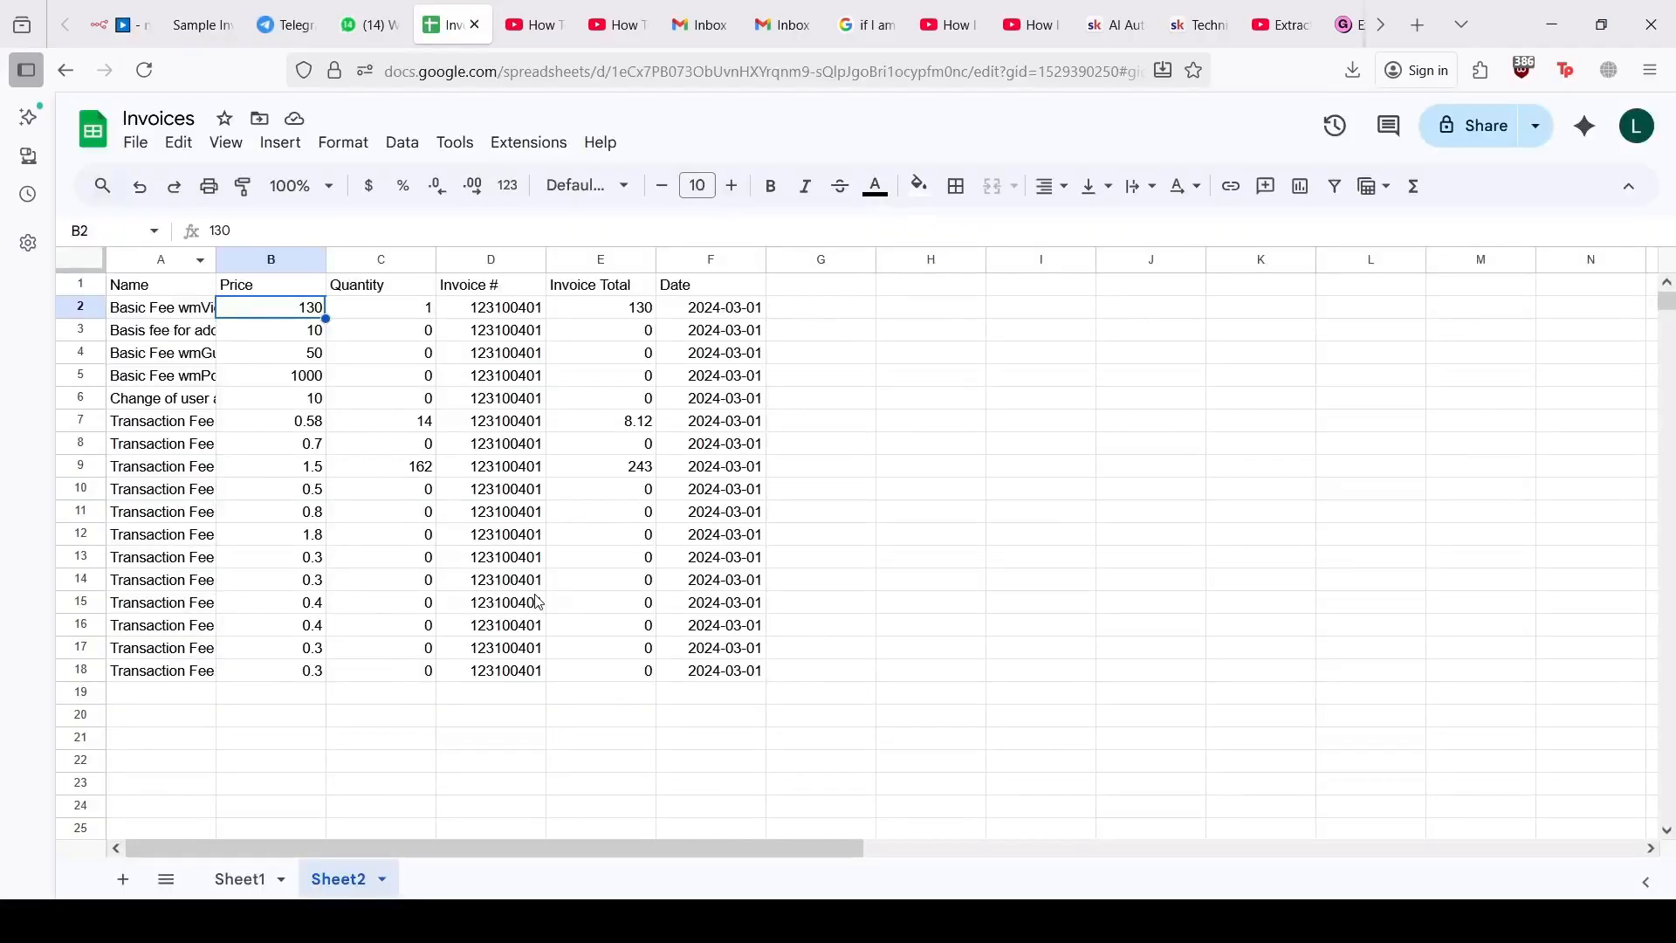
{"action": "left_click", "coordinate": [240, 879]}
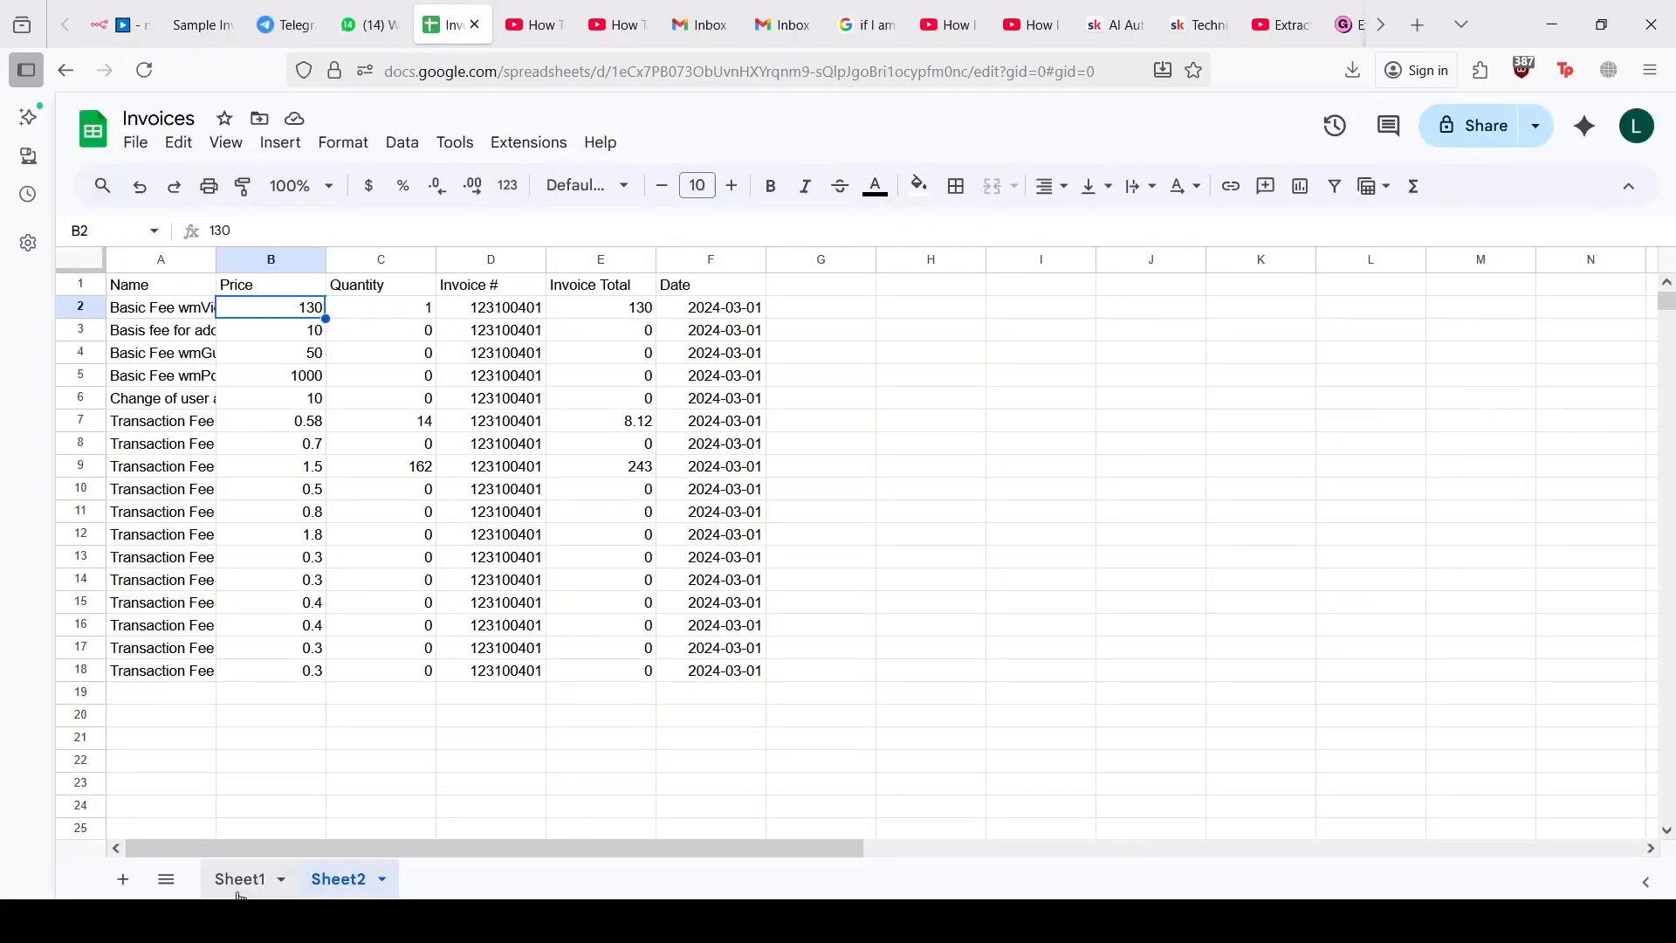
{"action": "left_click", "coordinate": [346, 882]}
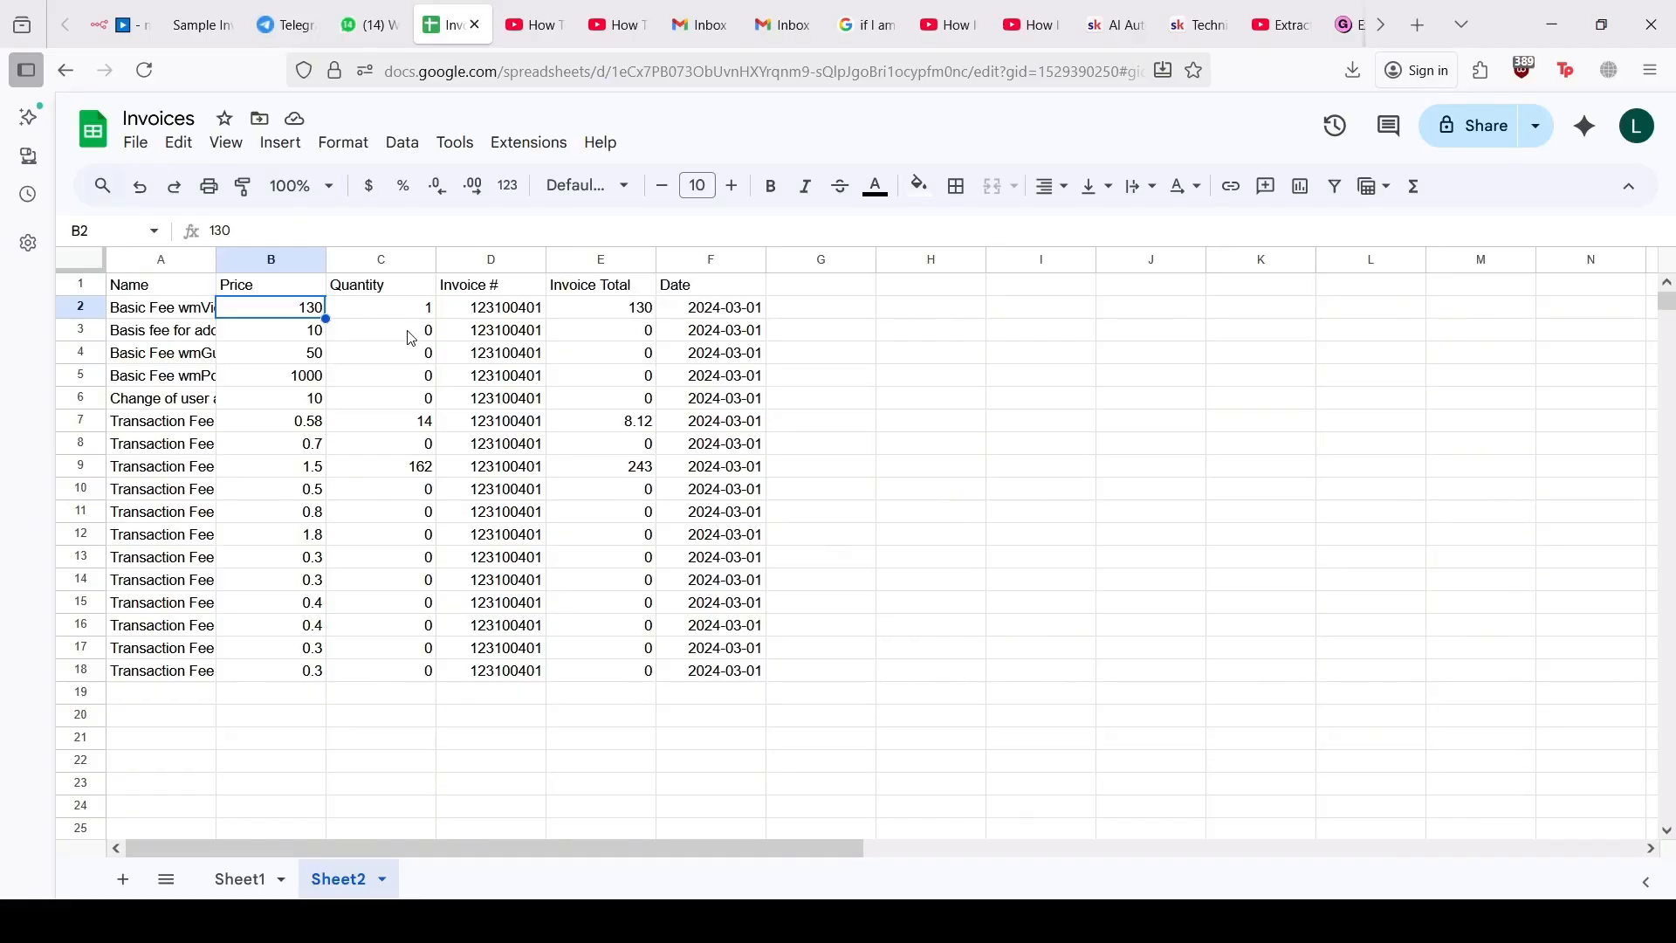
{"action": "left_click", "coordinate": [126, 19]}
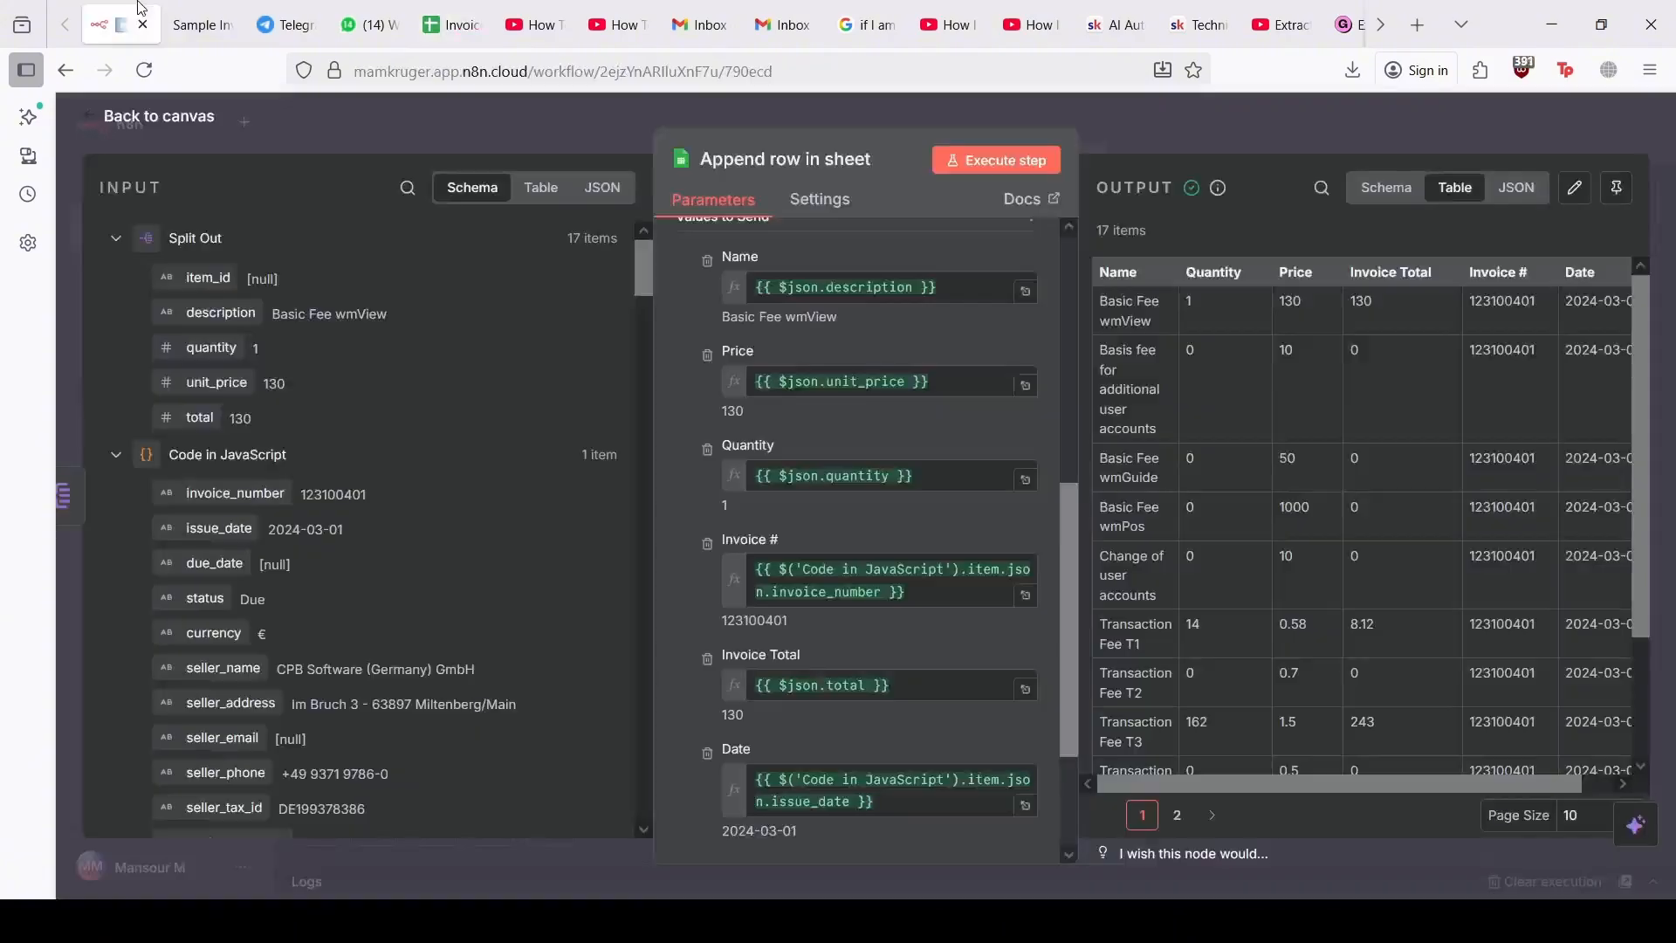
Step: Go back to the canvas and insert an If node between Split Out and Append row in sheet
{"action": "left_click", "coordinate": [178, 127]}
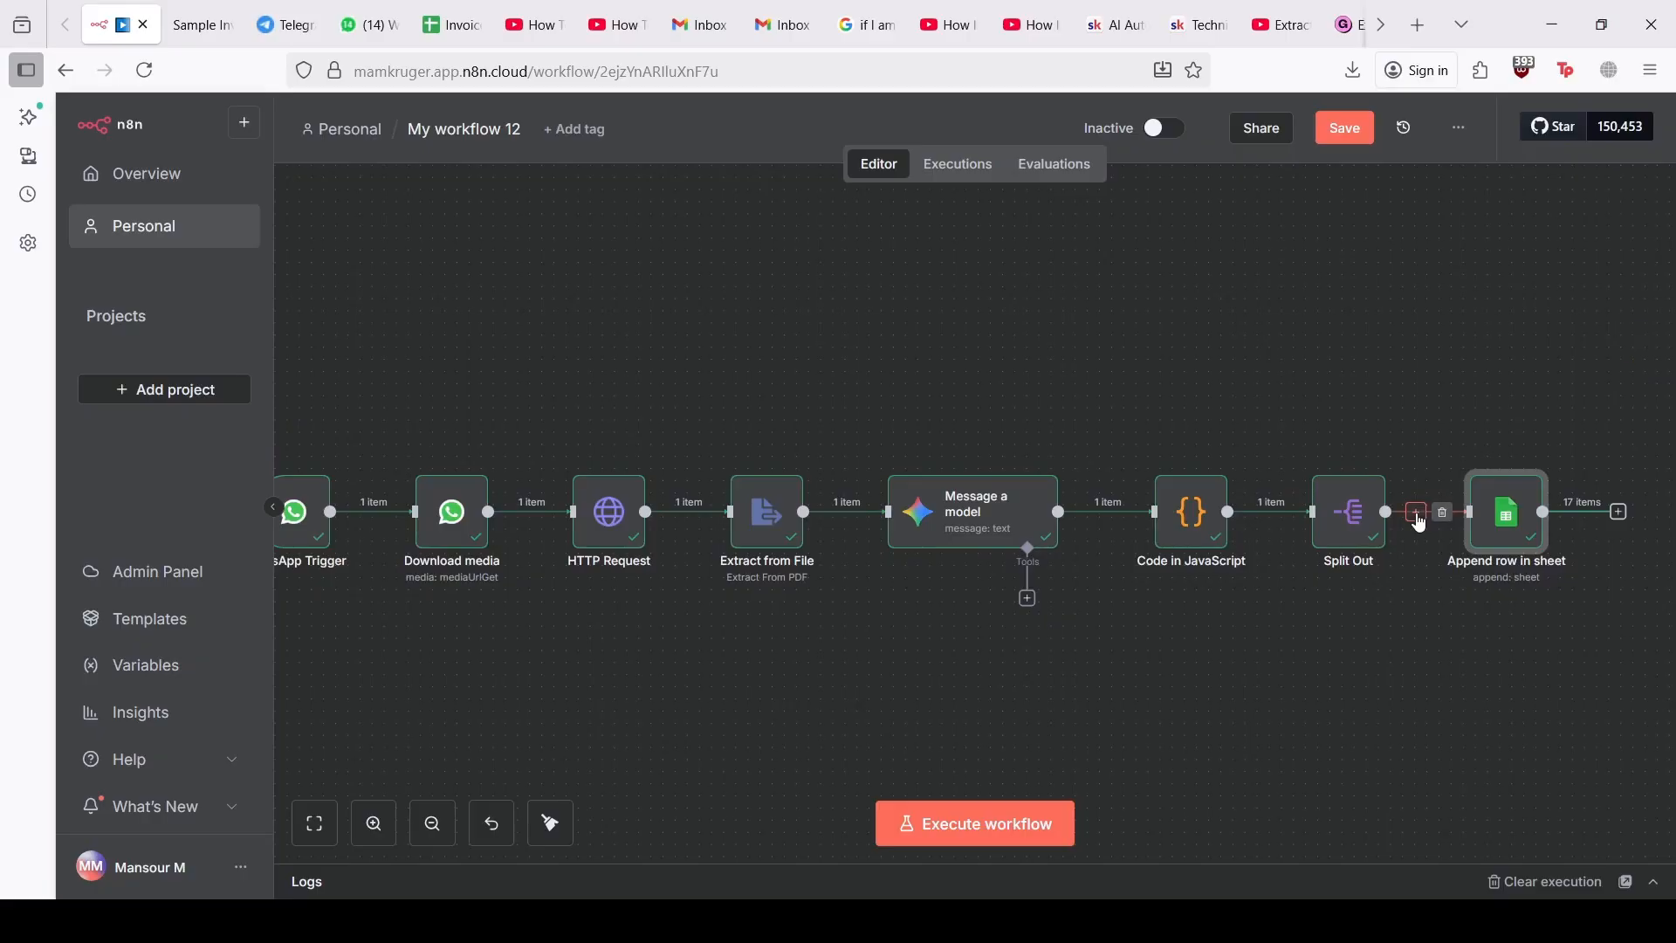
{"action": "left_click", "coordinate": [1416, 513]}
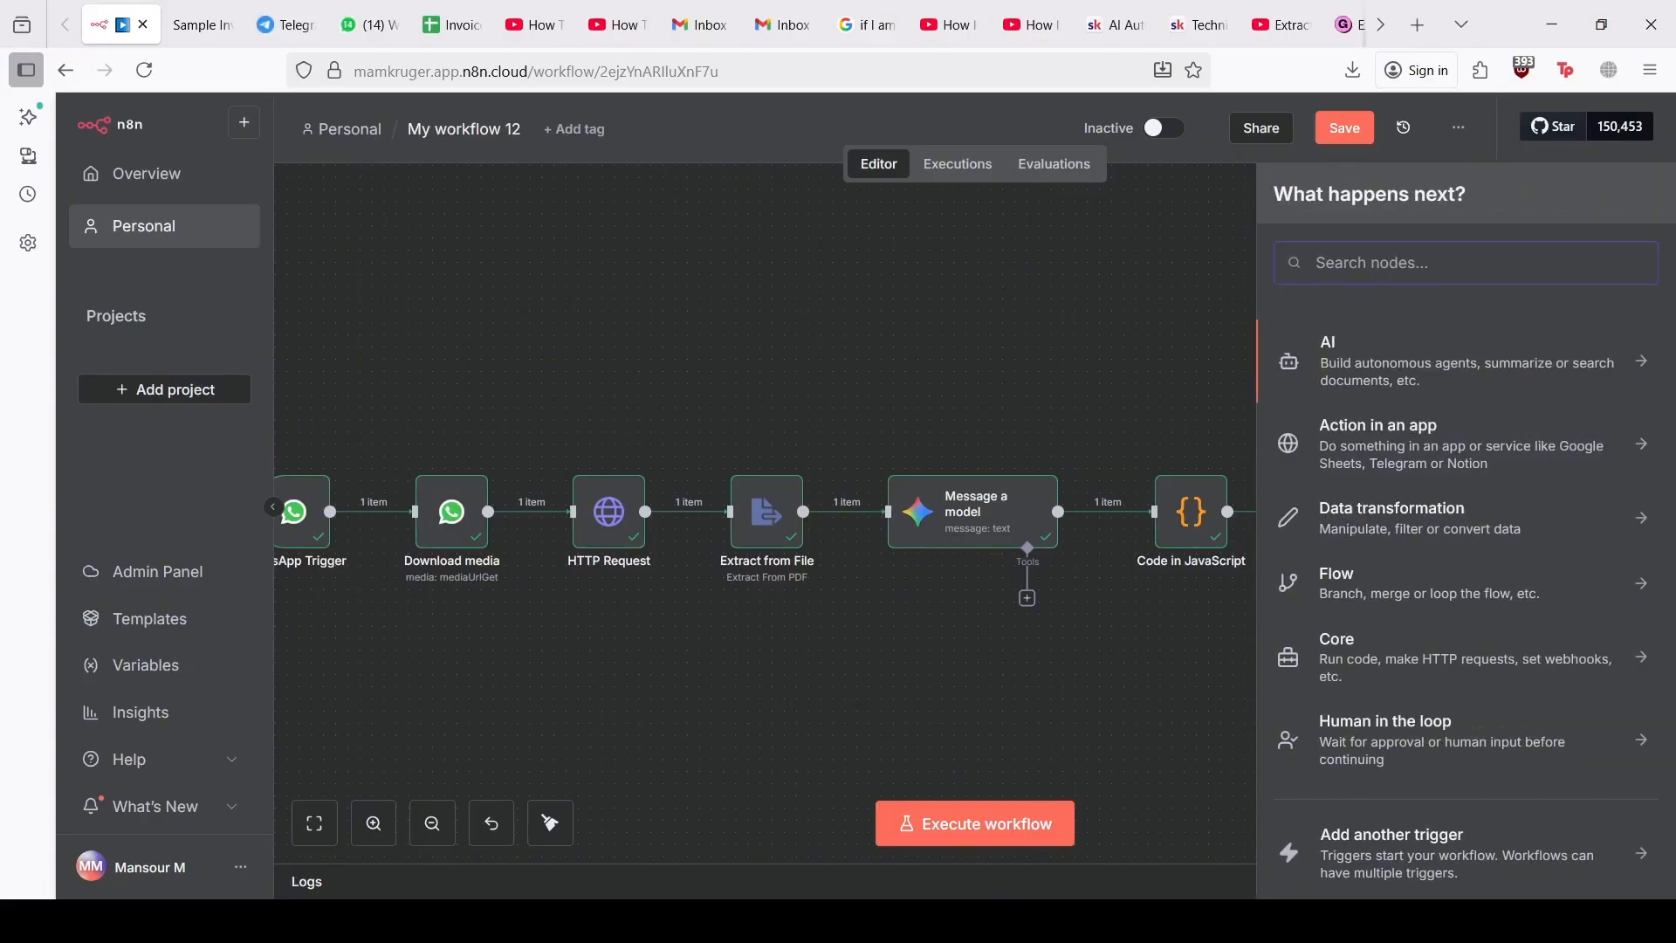
{"action": "type", "text": "if"}
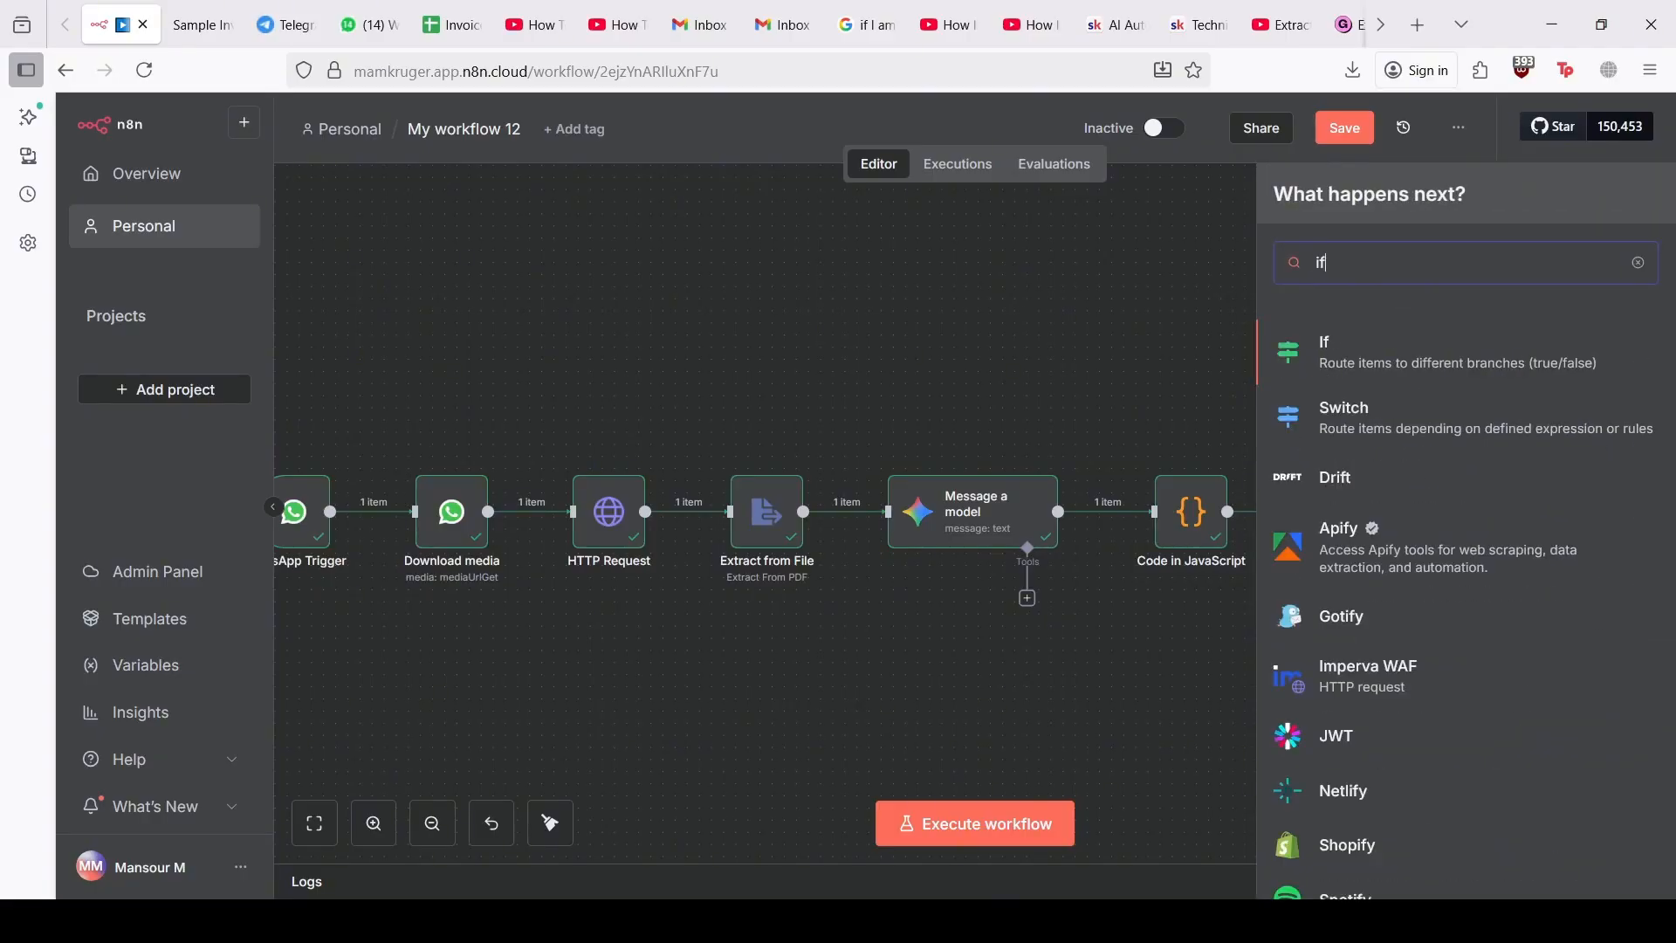
{"action": "left_click", "coordinate": [1391, 349]}
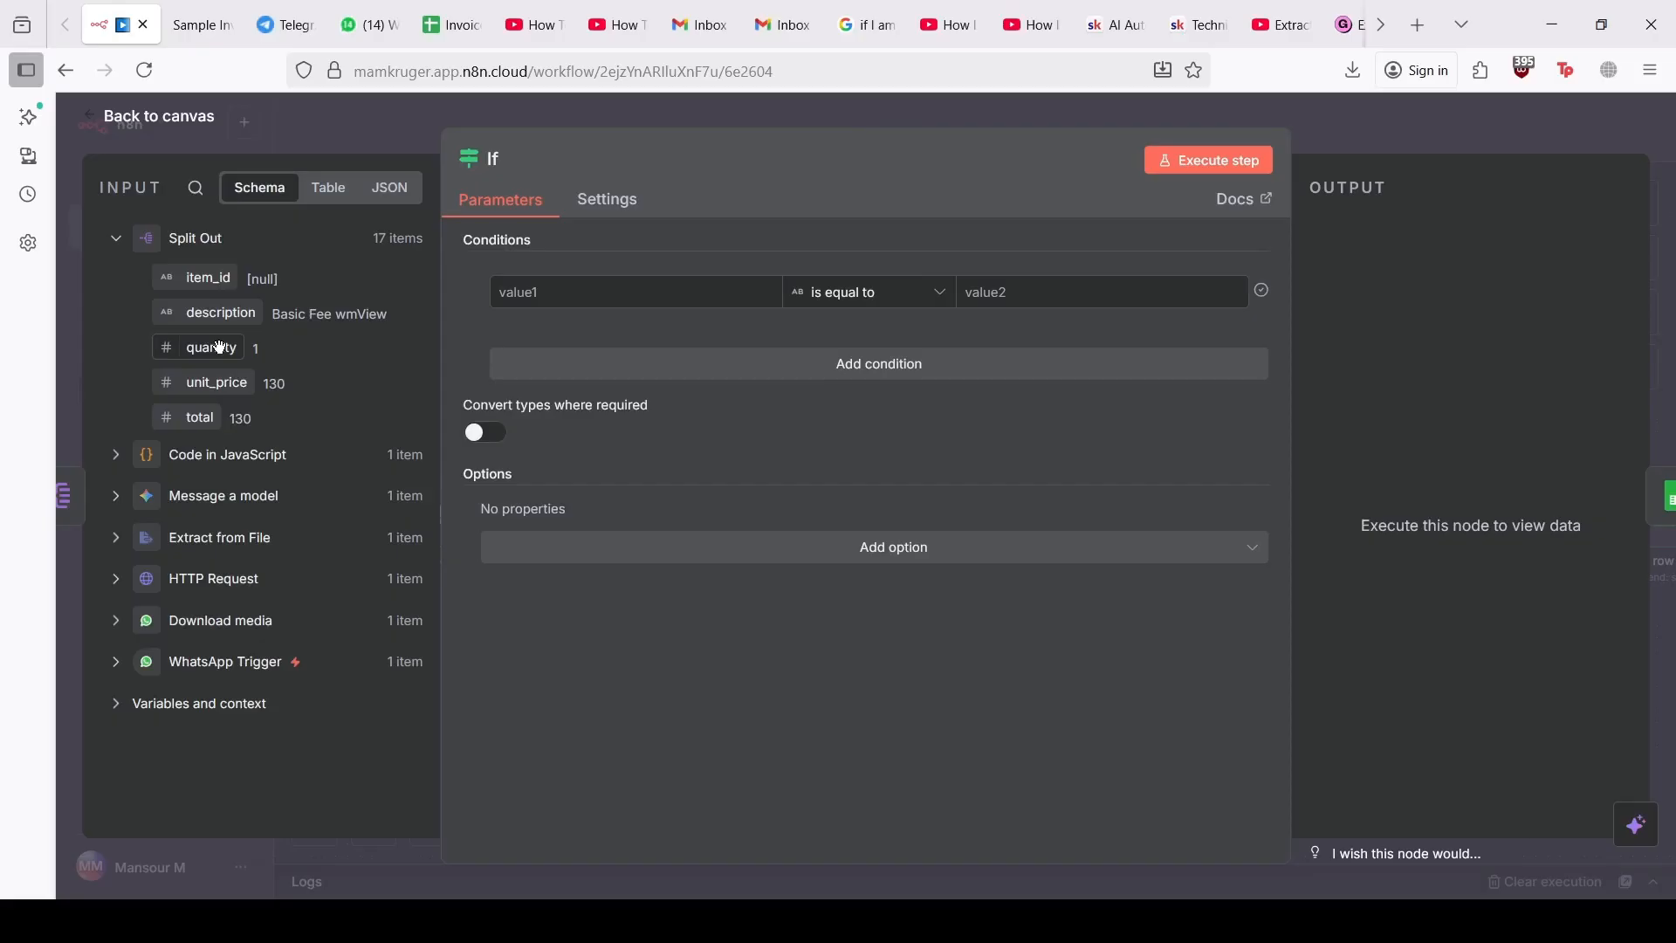
Step: Set the If condition to {{ $json.quantity }} number is greater than 0, execute the node, and return to the canvas
{"action": "left_click_drag", "start_coordinate": [219, 347], "coordinate": [559, 292]}
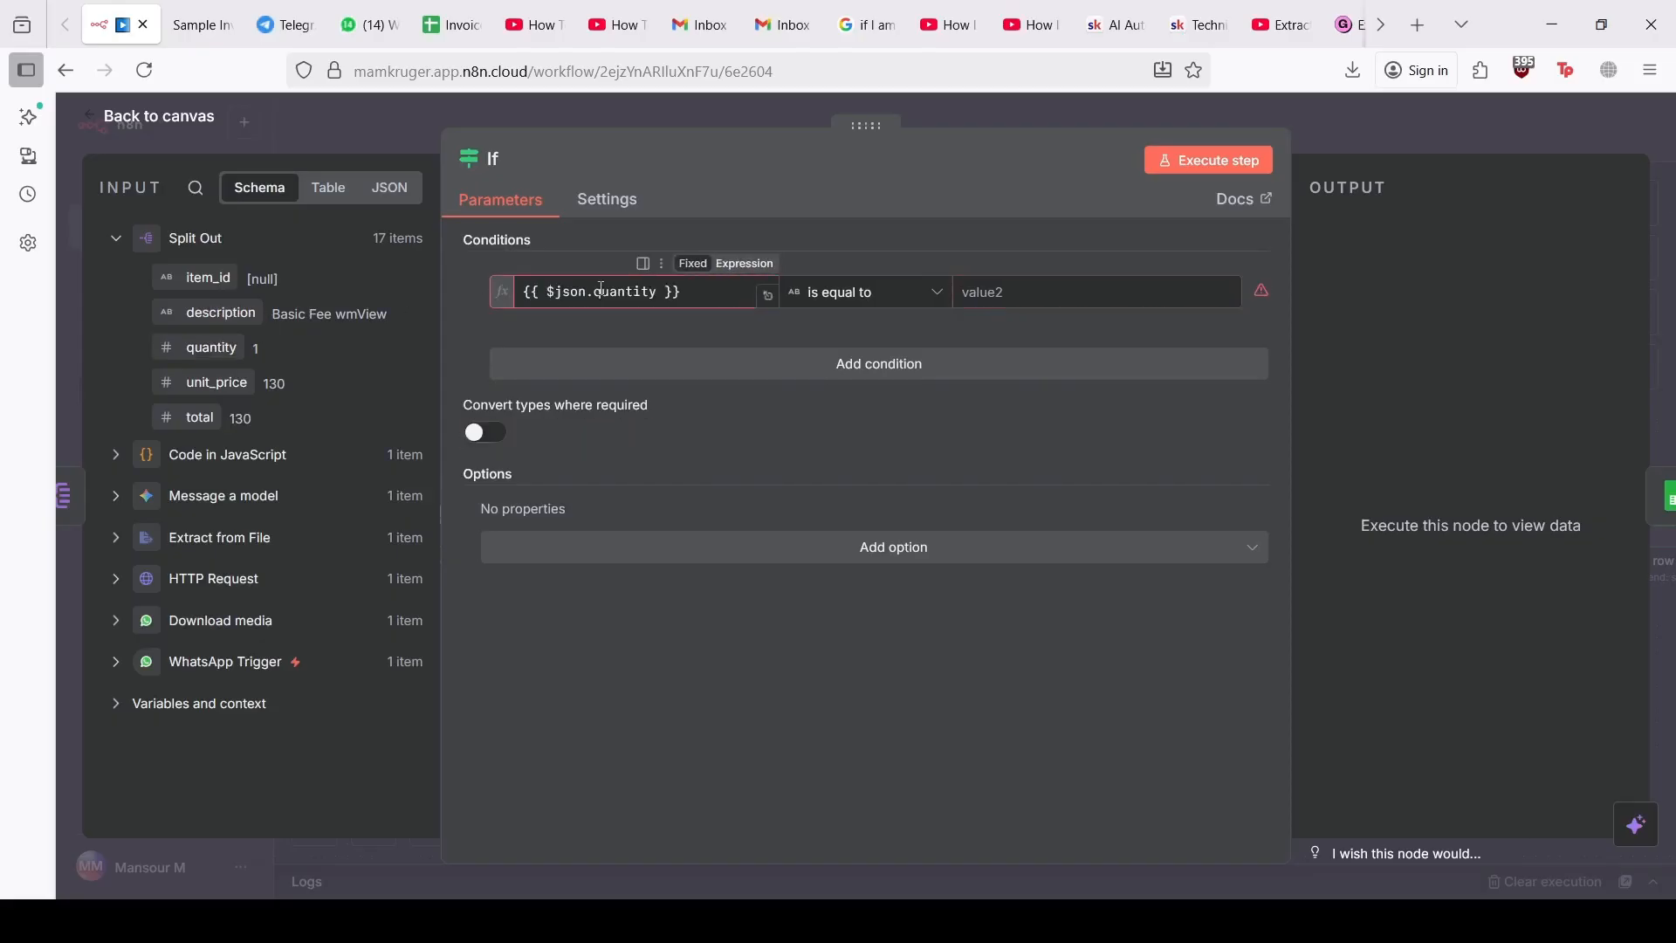
{"action": "left_click", "coordinate": [845, 297]}
{"action": "mouse_move", "coordinate": [853, 385]}
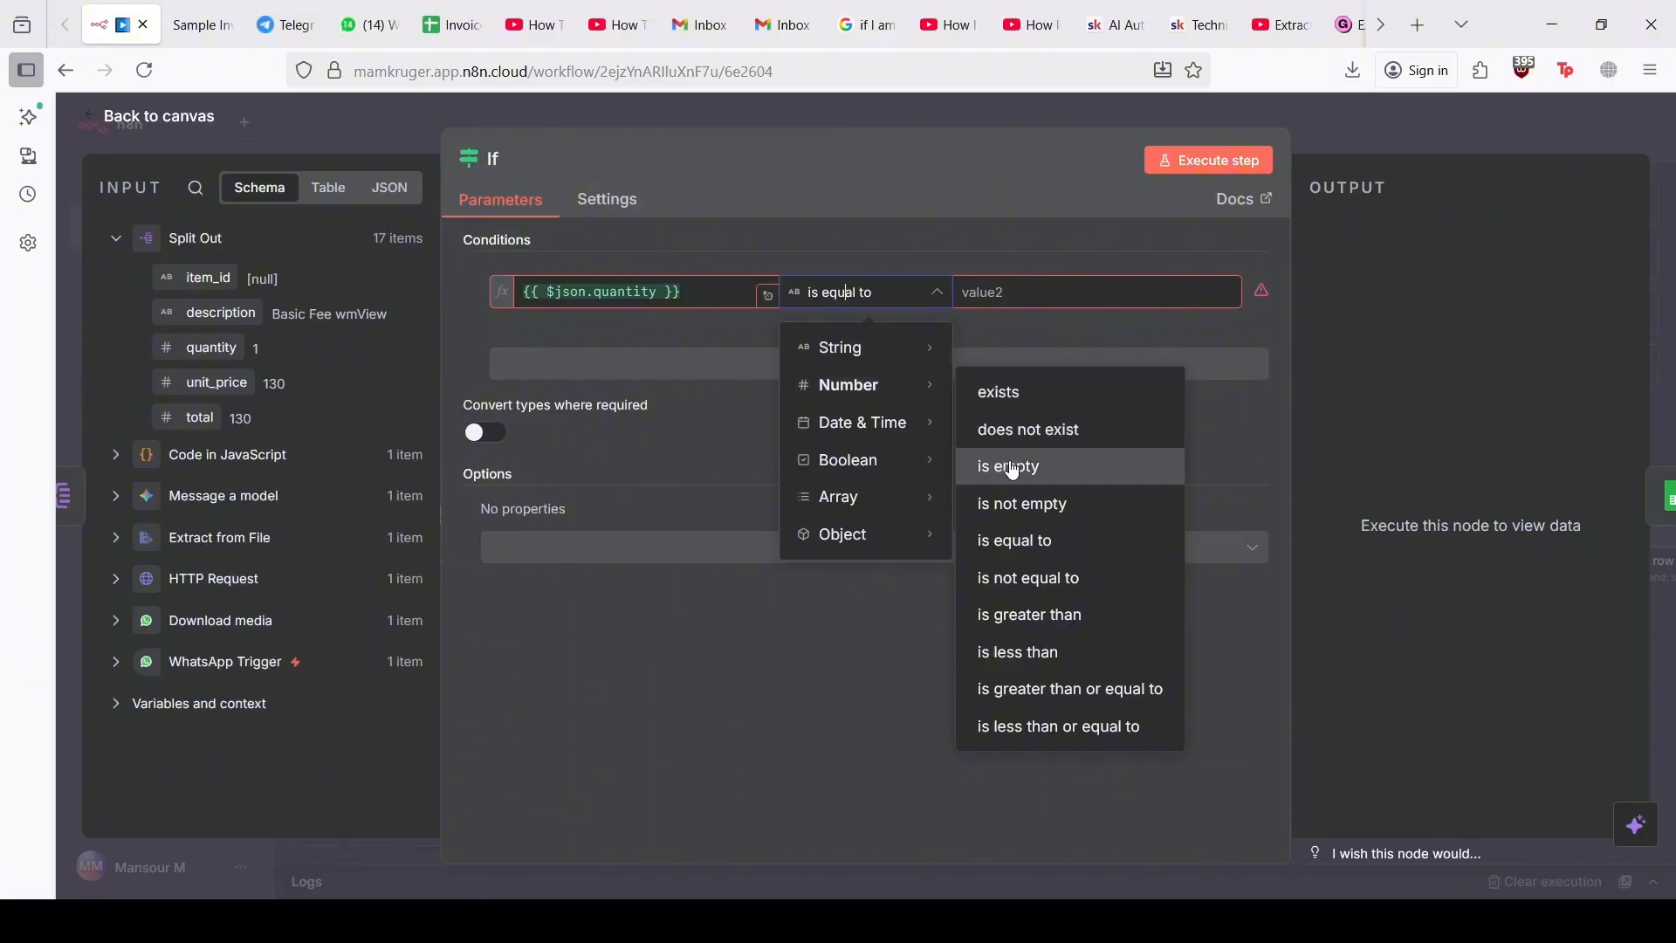
{"action": "left_click", "coordinate": [1030, 614]}
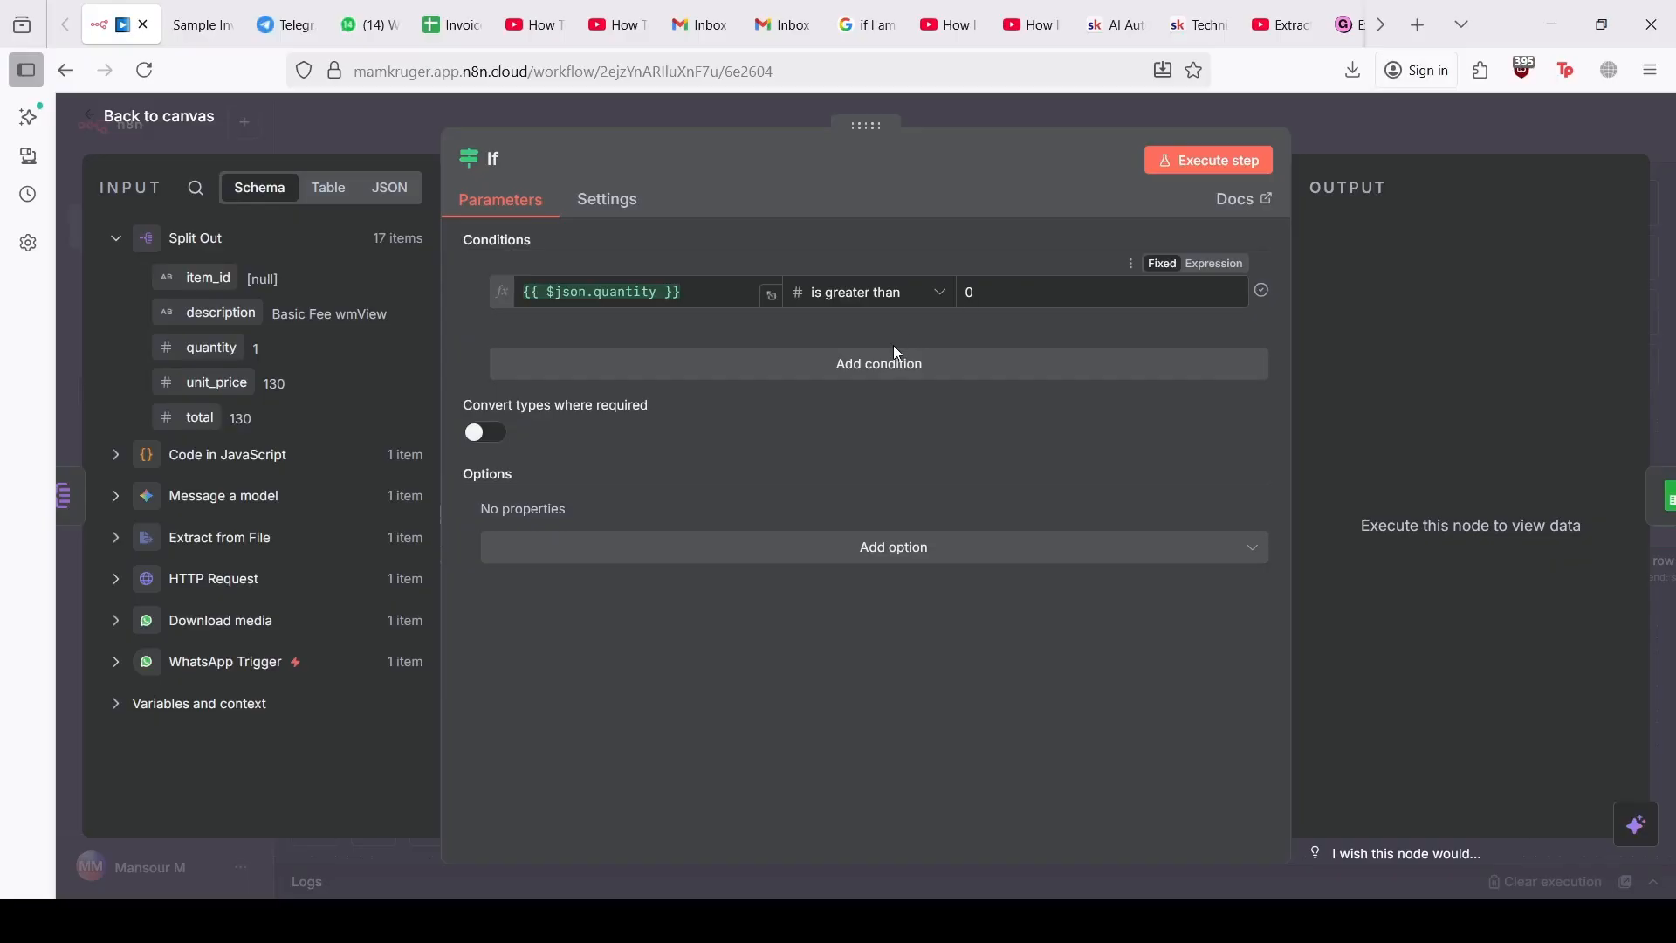
{"action": "left_click", "coordinate": [1210, 161]}
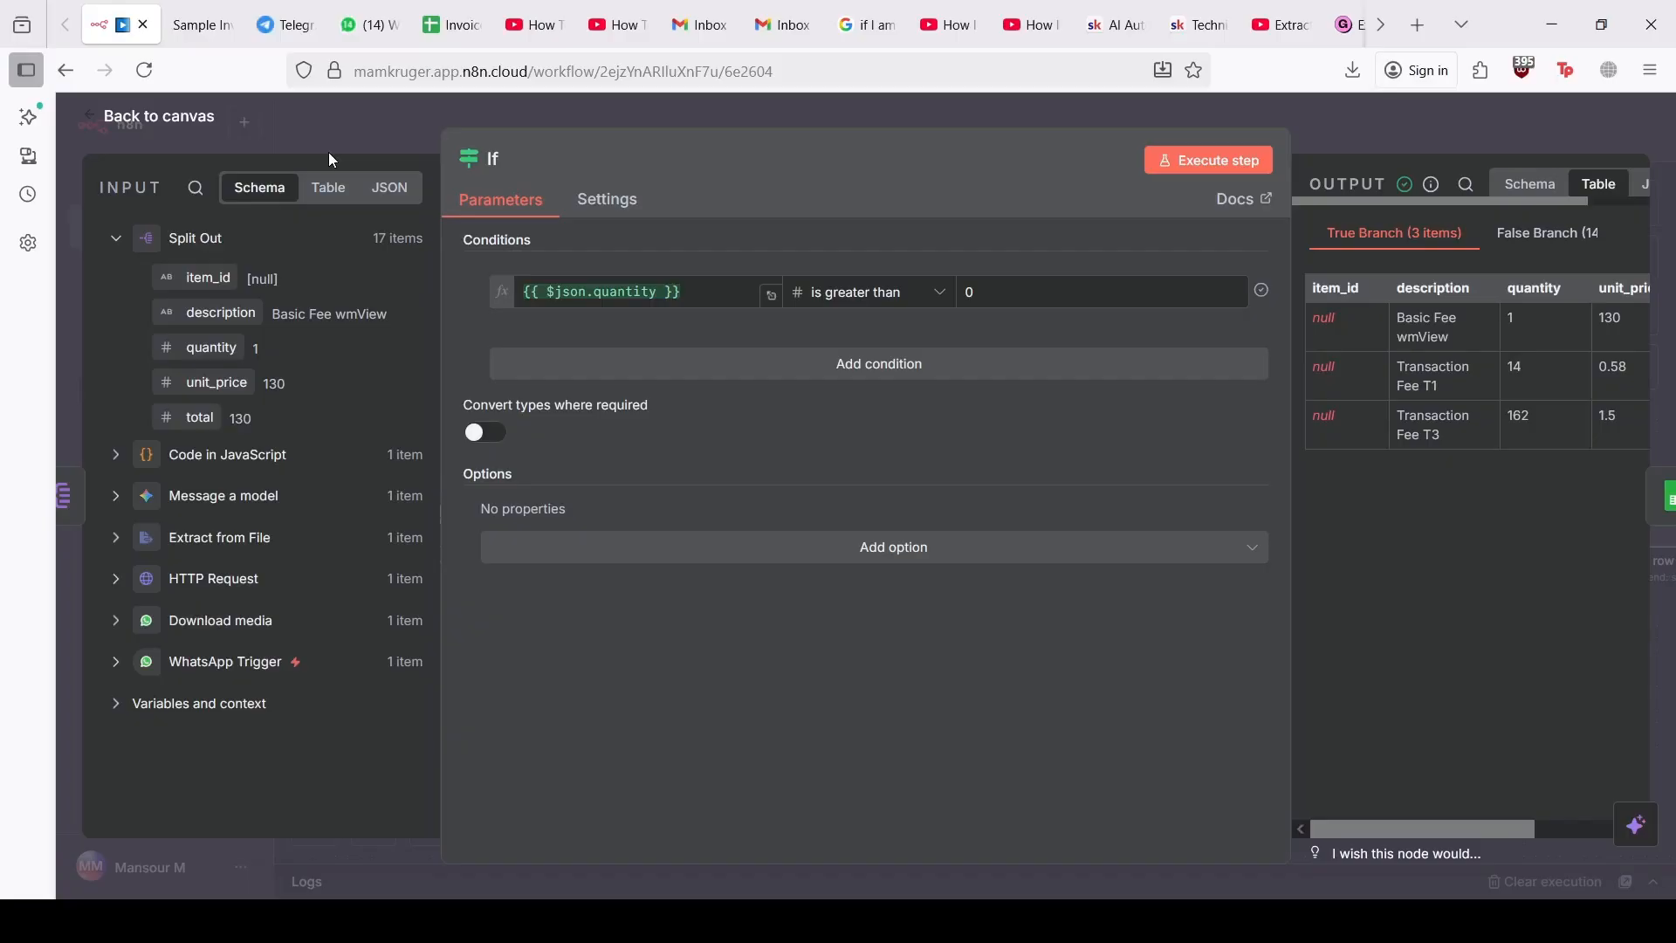
{"action": "left_click", "coordinate": [163, 119]}
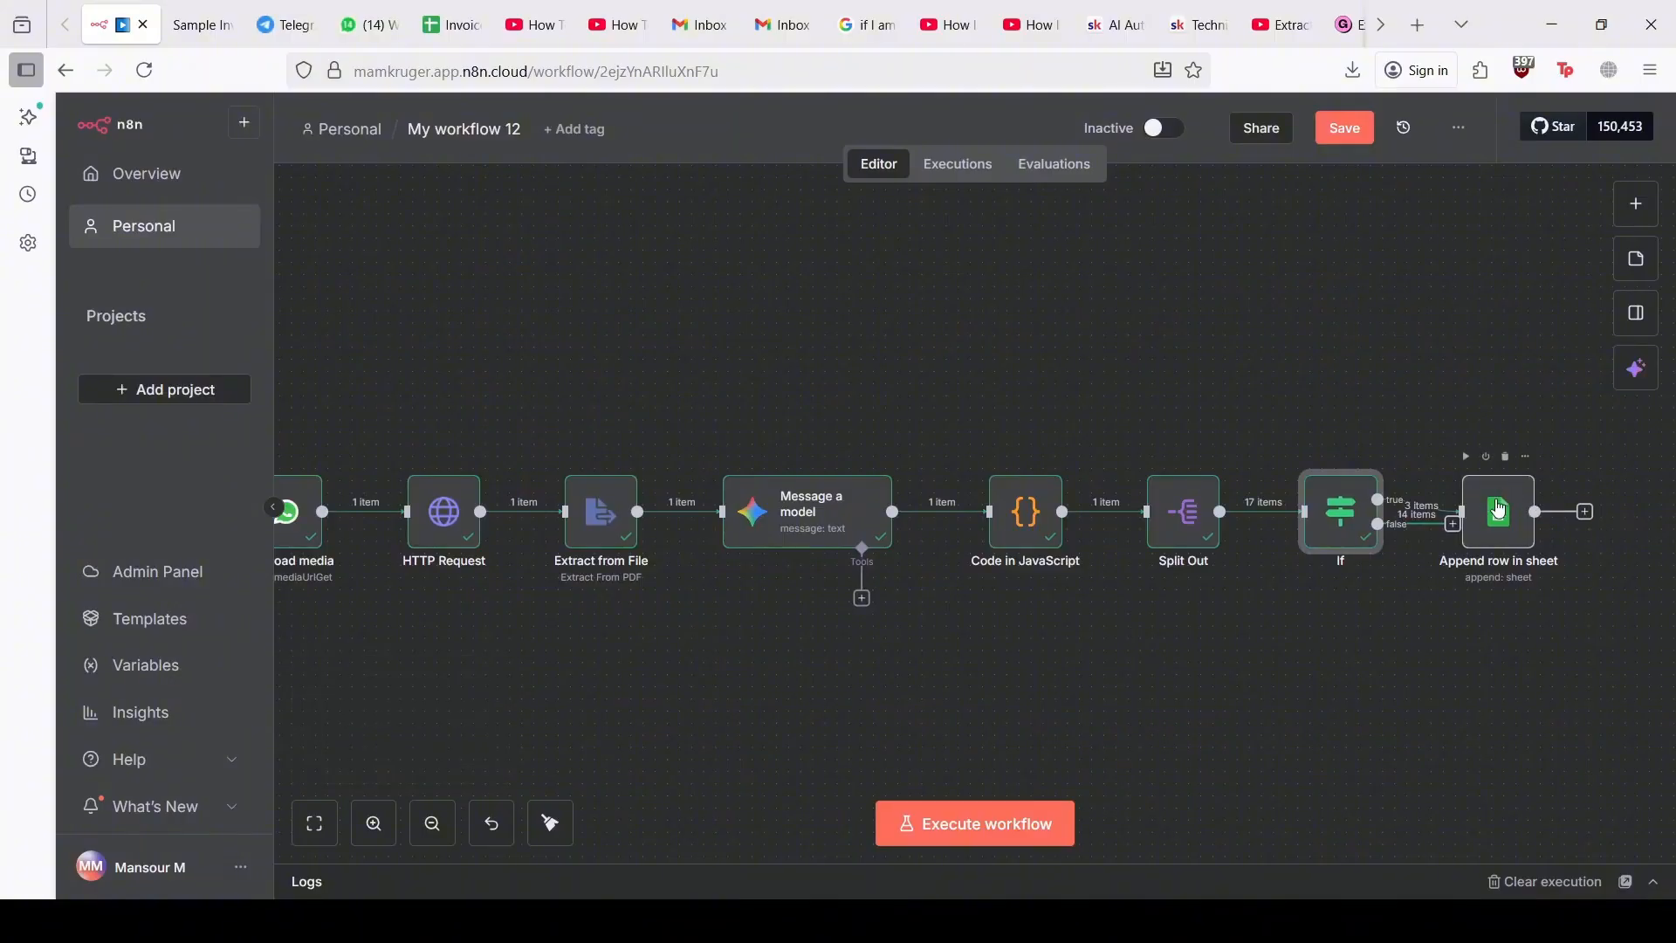
Step: Move the Append row in sheet node farther from the If node to separate the true and false branches
{"action": "left_click_drag", "start_coordinate": [1497, 496], "coordinate": [1571, 484]}
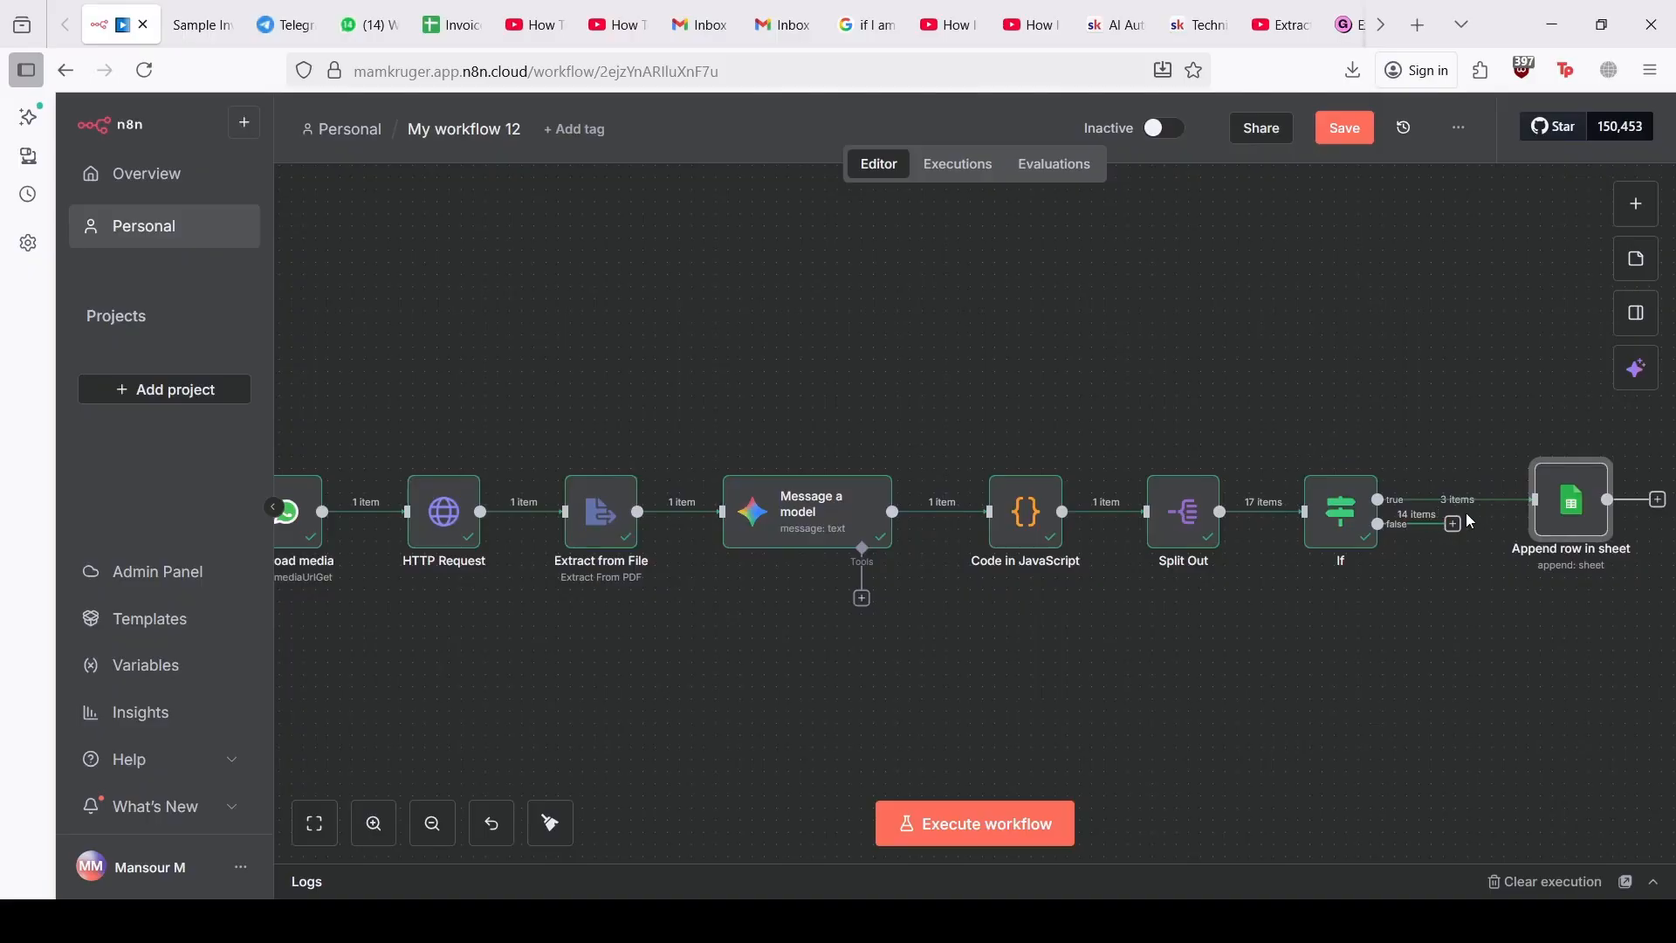
{"action": "scroll", "coordinate": [1443, 391], "scroll_direction": "right", "scroll_amount": 3}
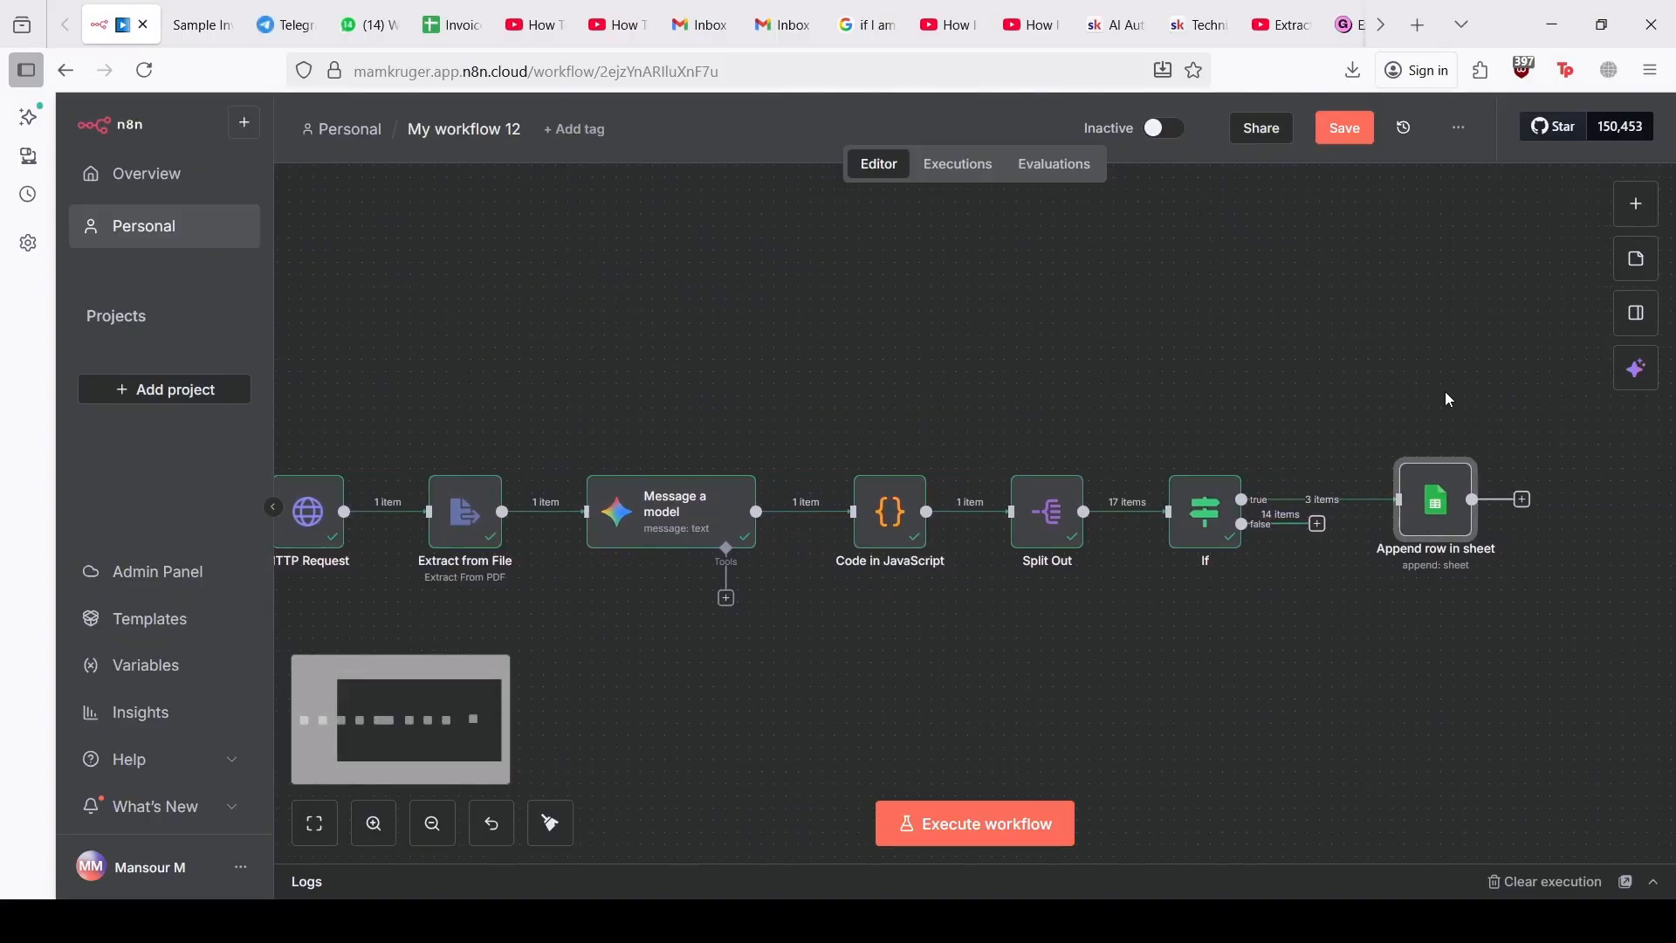
{"action": "mouse_move", "coordinate": [1461, 521]}
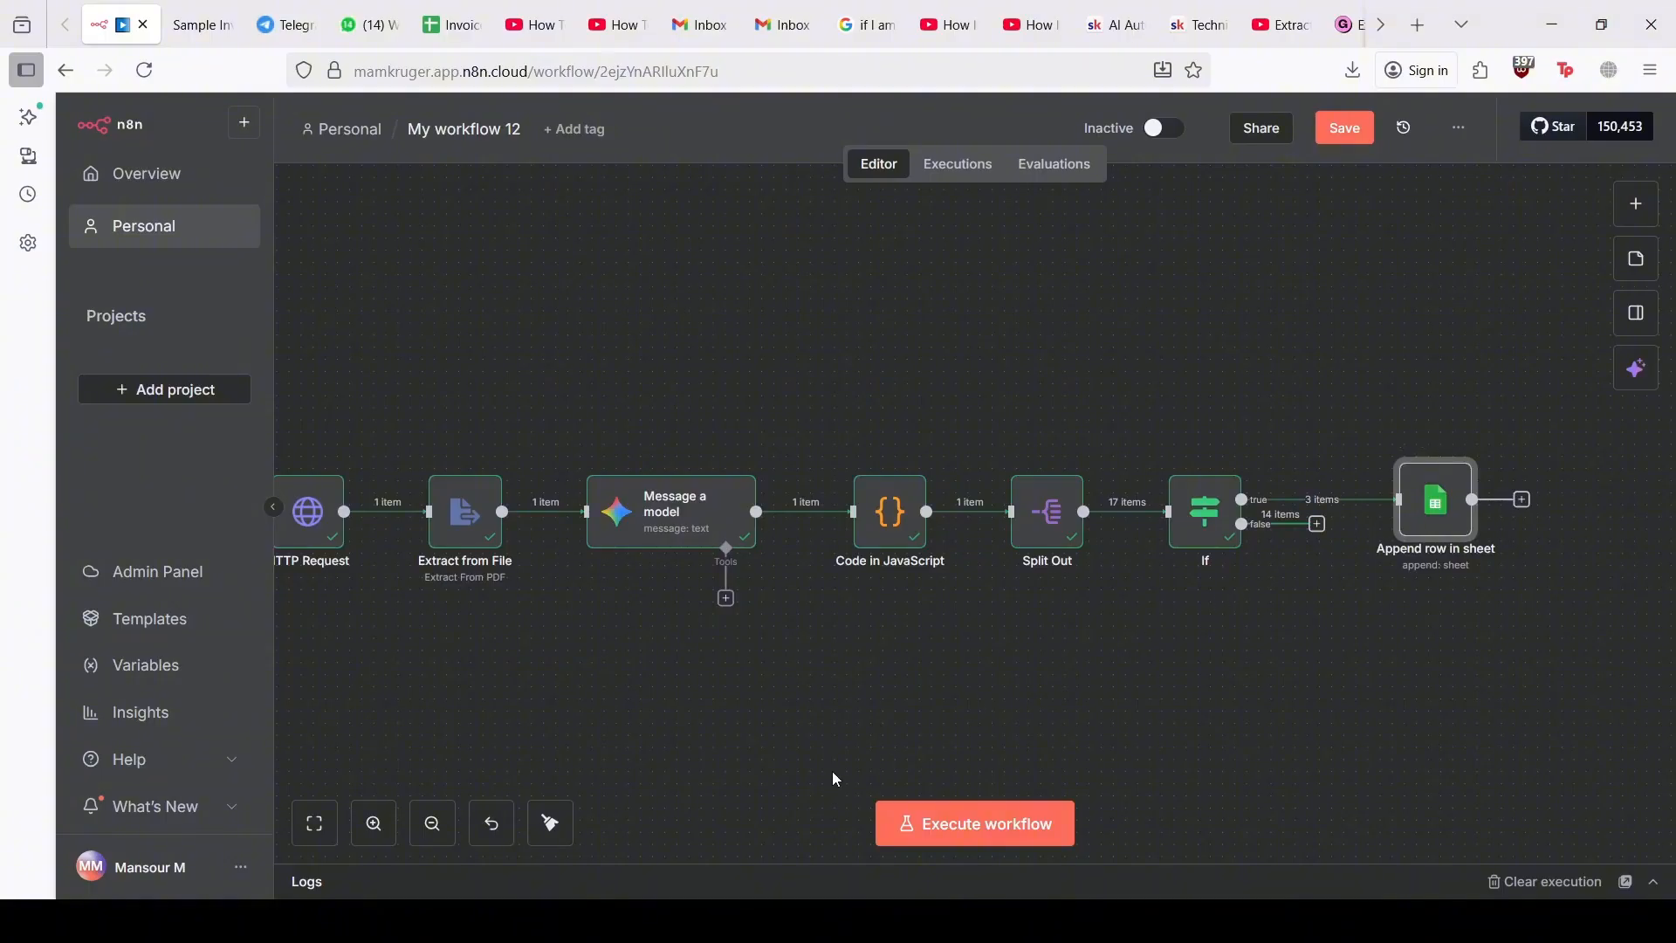
Step: Clear the appended data rows below the header in Sheet2 of the Invoices spreadsheet, and return to the n8n workflow
{"action": "left_click", "coordinate": [450, 25]}
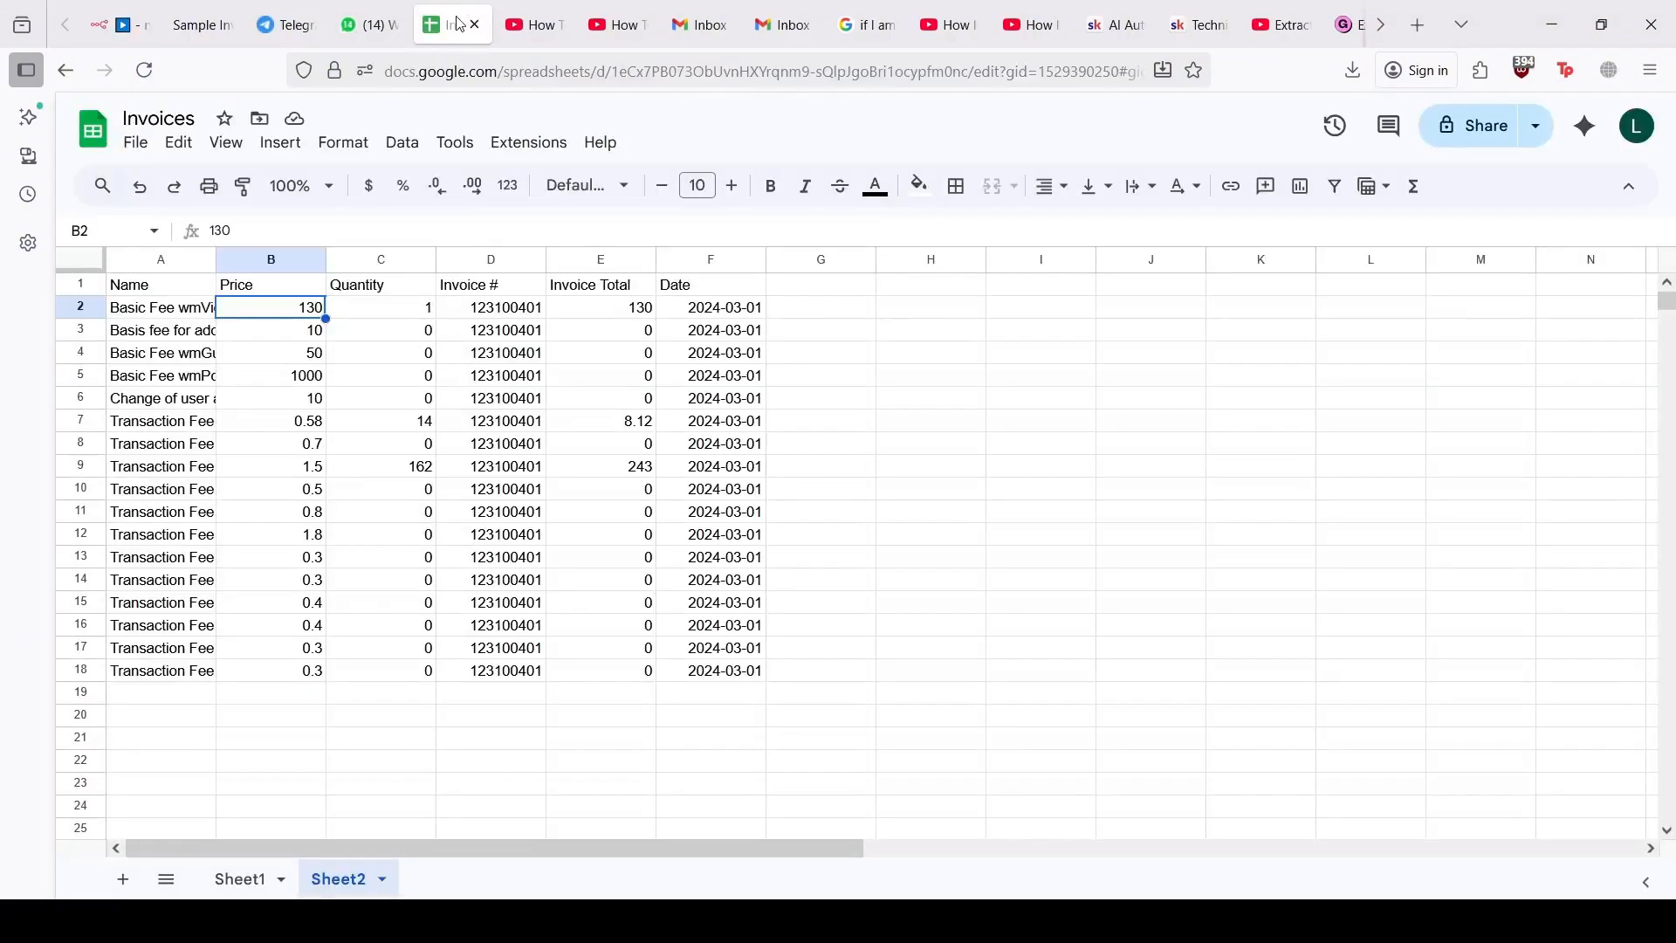
{"action": "left_click_drag", "start_coordinate": [189, 656], "coordinate": [707, 325]}
{"action": "key", "text": "Delete"}
{"action": "left_click", "coordinate": [647, 439]}
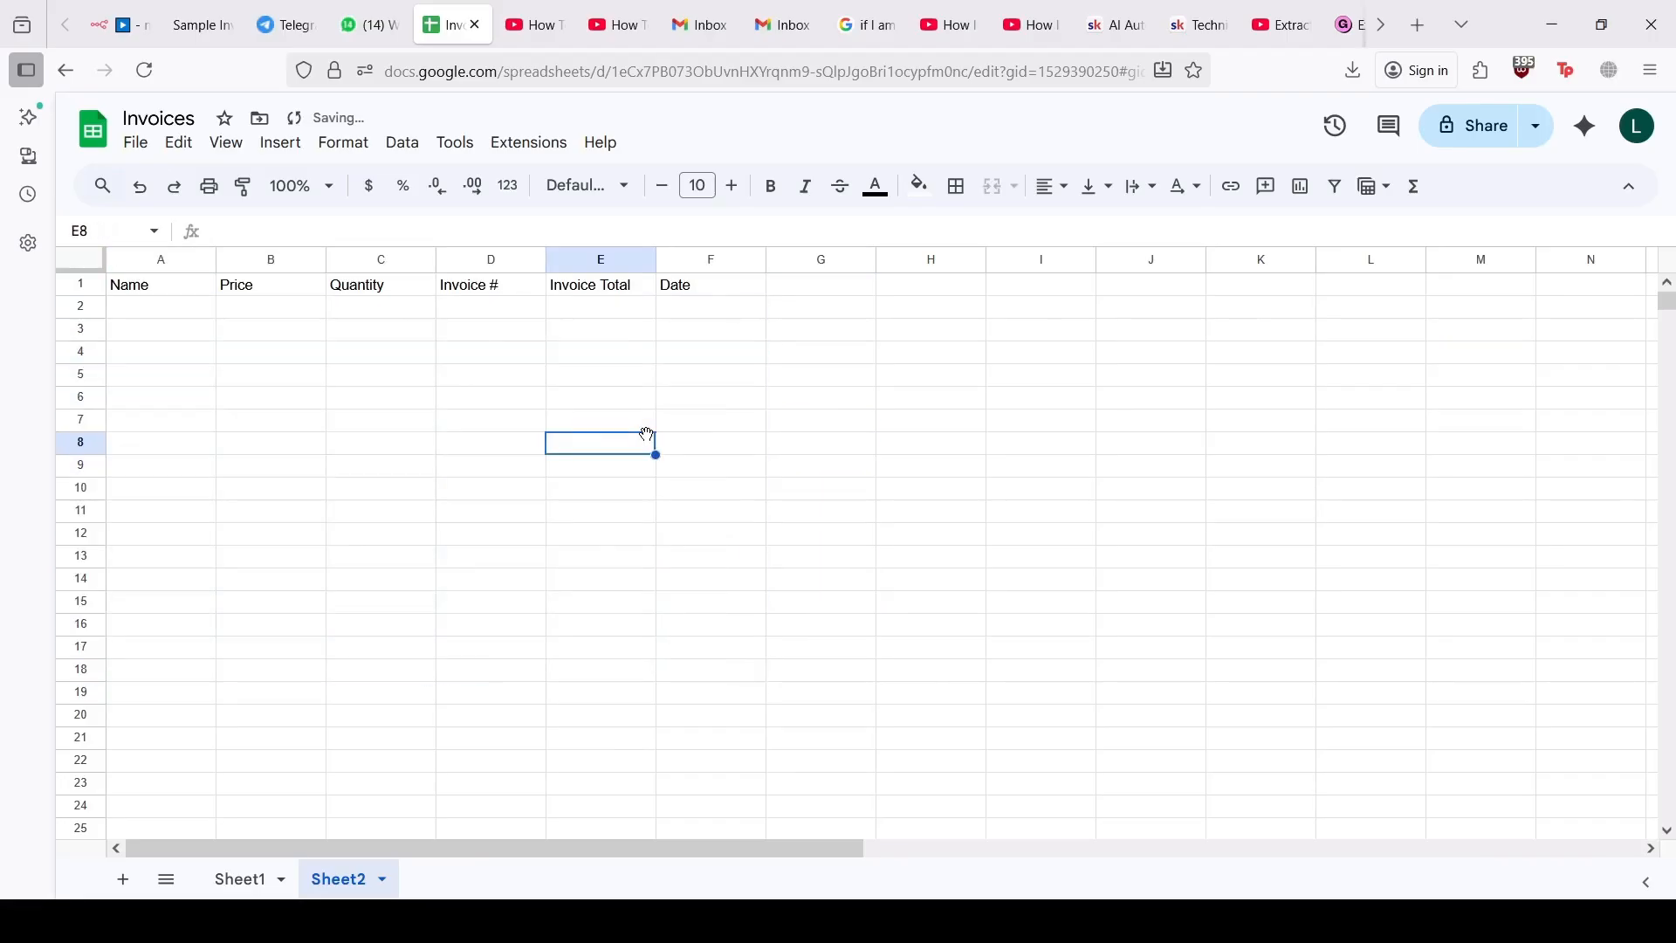
{"action": "left_click", "coordinate": [129, 9]}
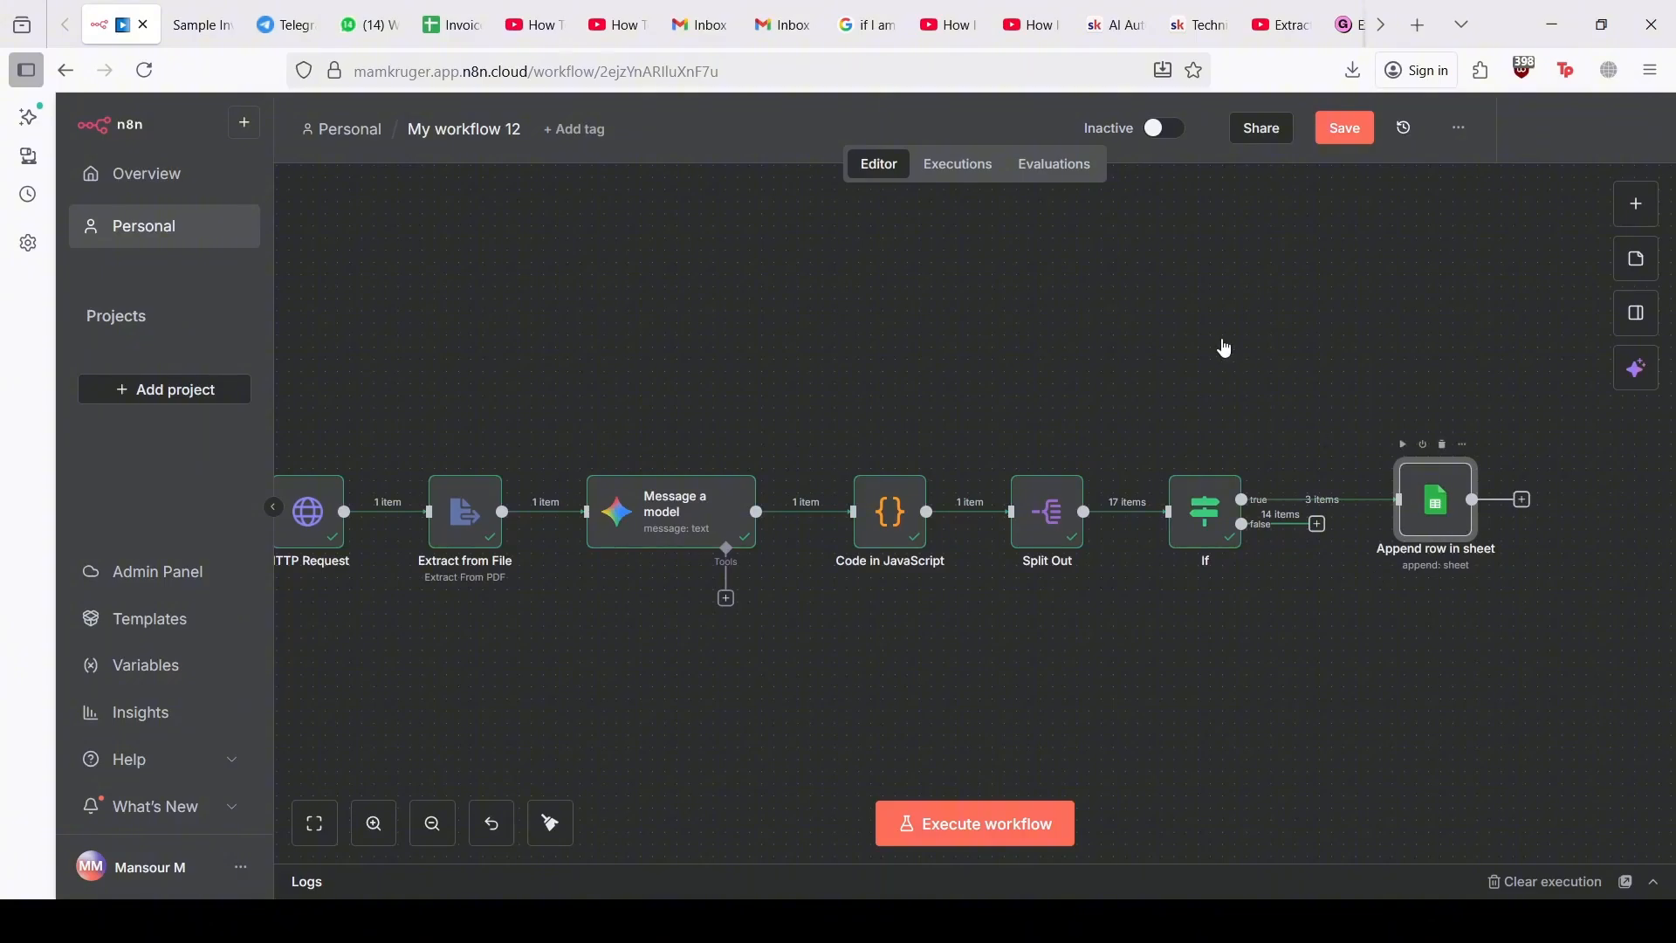
Step: Execute the Append row in sheet node to write the filtered items to Sheet2, and return to the canvas
{"action": "double_click", "coordinate": [1415, 509]}
{"action": "left_click", "coordinate": [972, 166]}
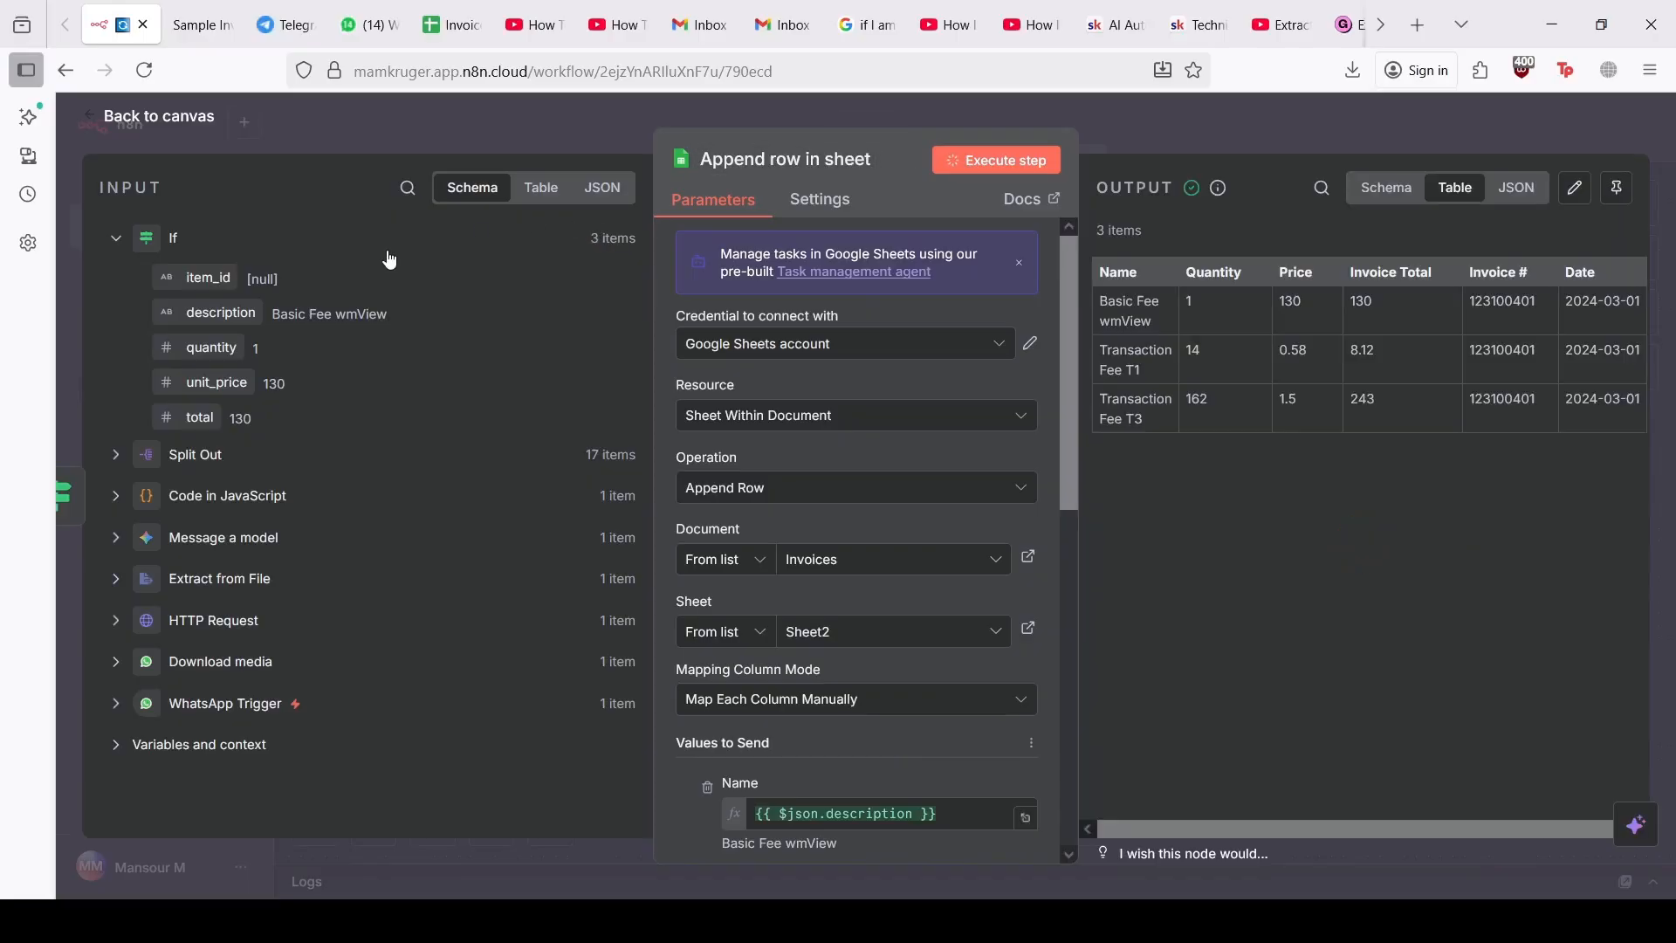
{"action": "left_click", "coordinate": [140, 122]}
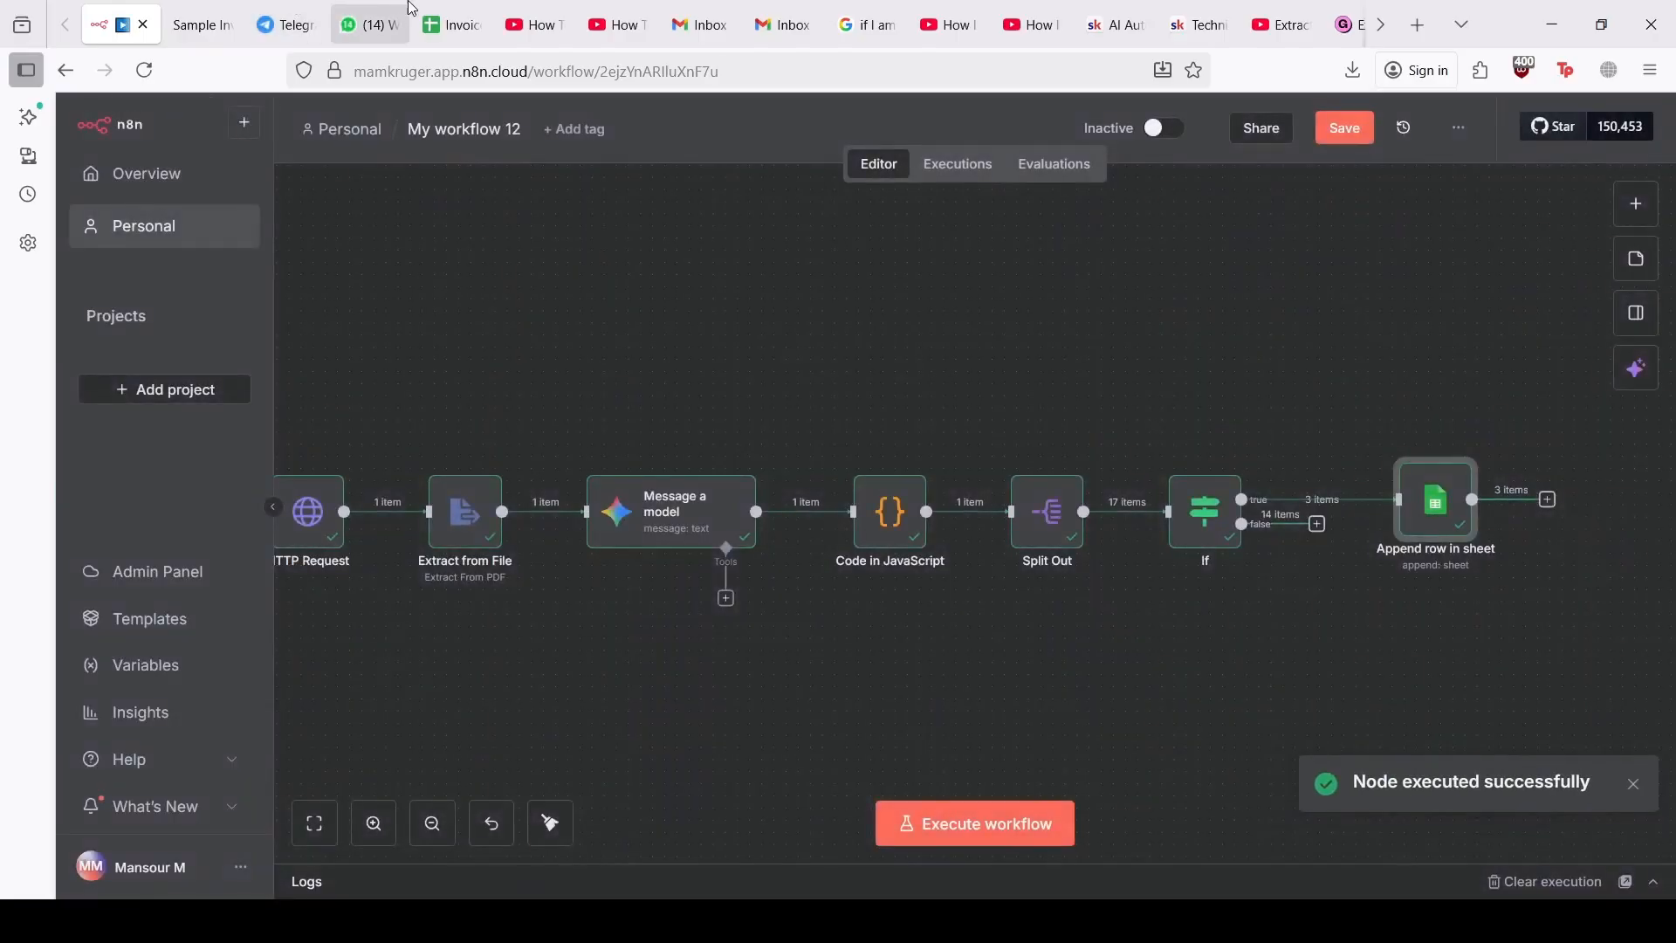
Step: Check the appended rows in Sheet2 of the Invoices spreadsheet, and return to n8n to view the whole workflow from WhatsApp Trigger to Append row in sheet
{"action": "left_click", "coordinate": [451, 24]}
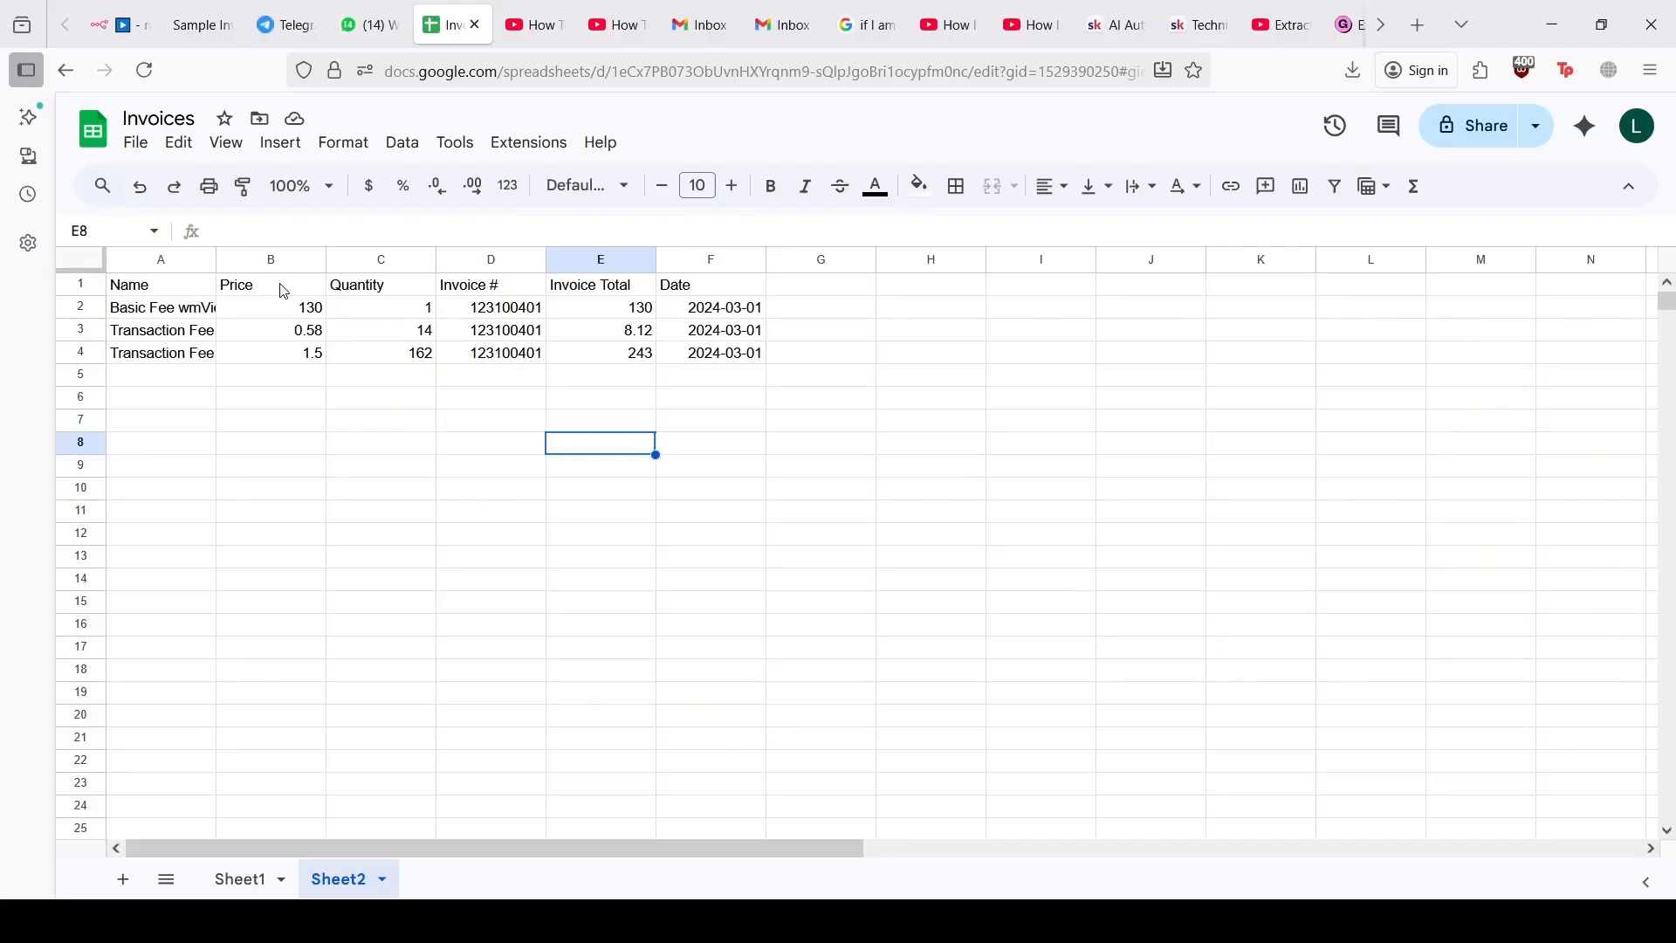
{"action": "left_click", "coordinate": [118, 10]}
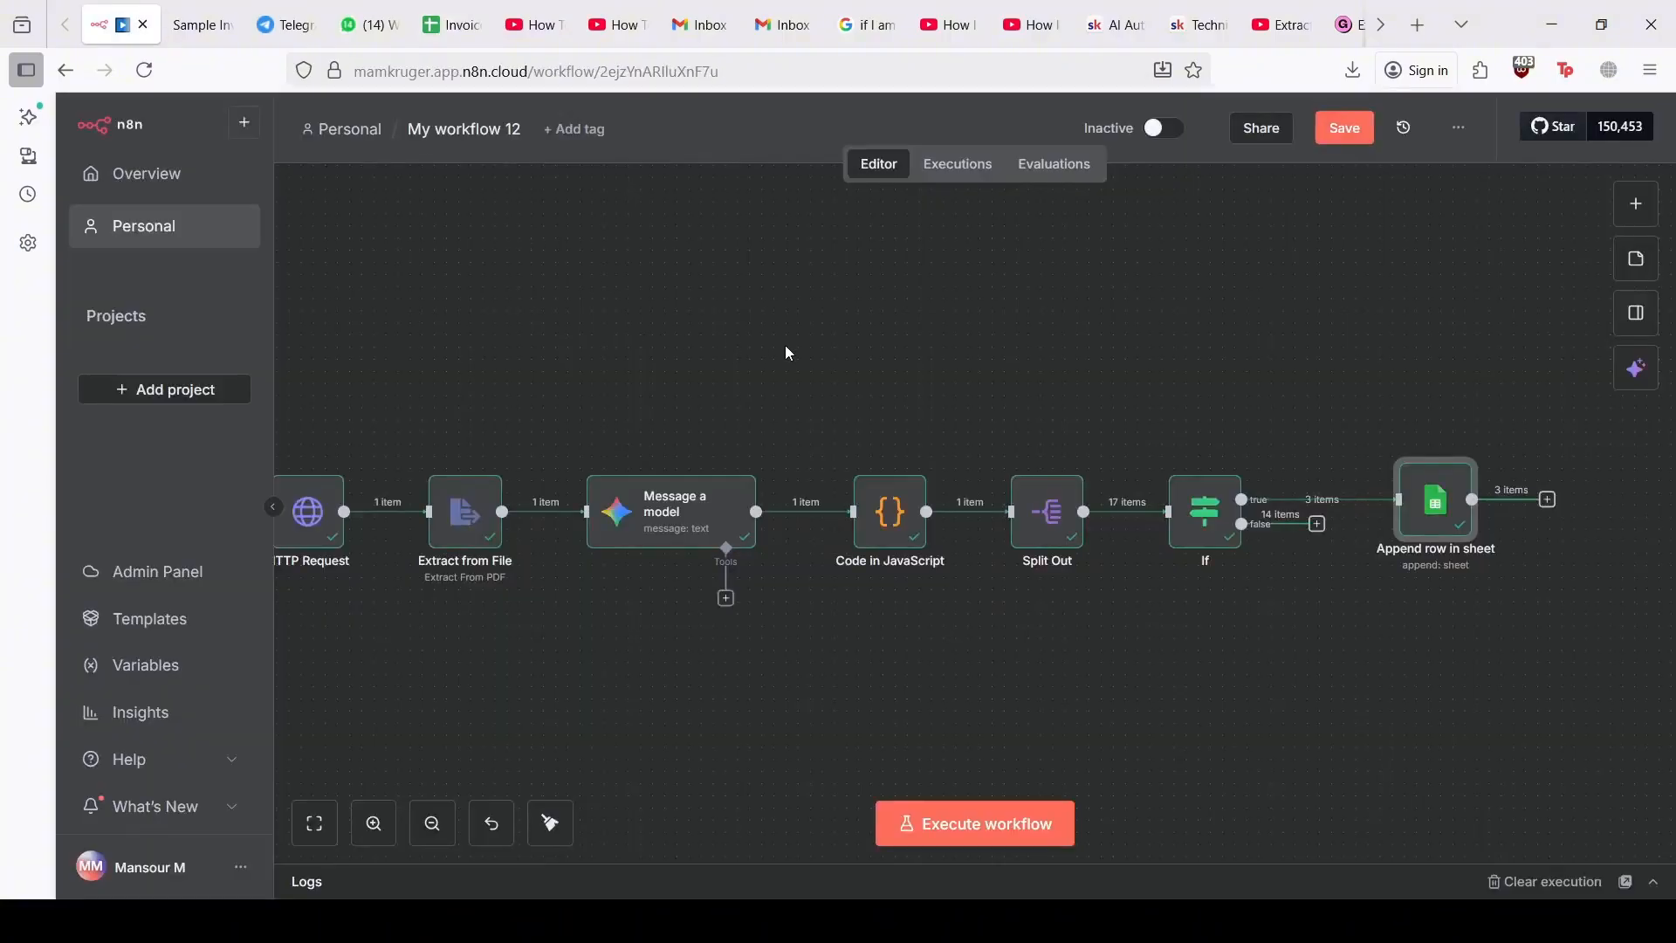
{"action": "left_click", "coordinate": [432, 823]}
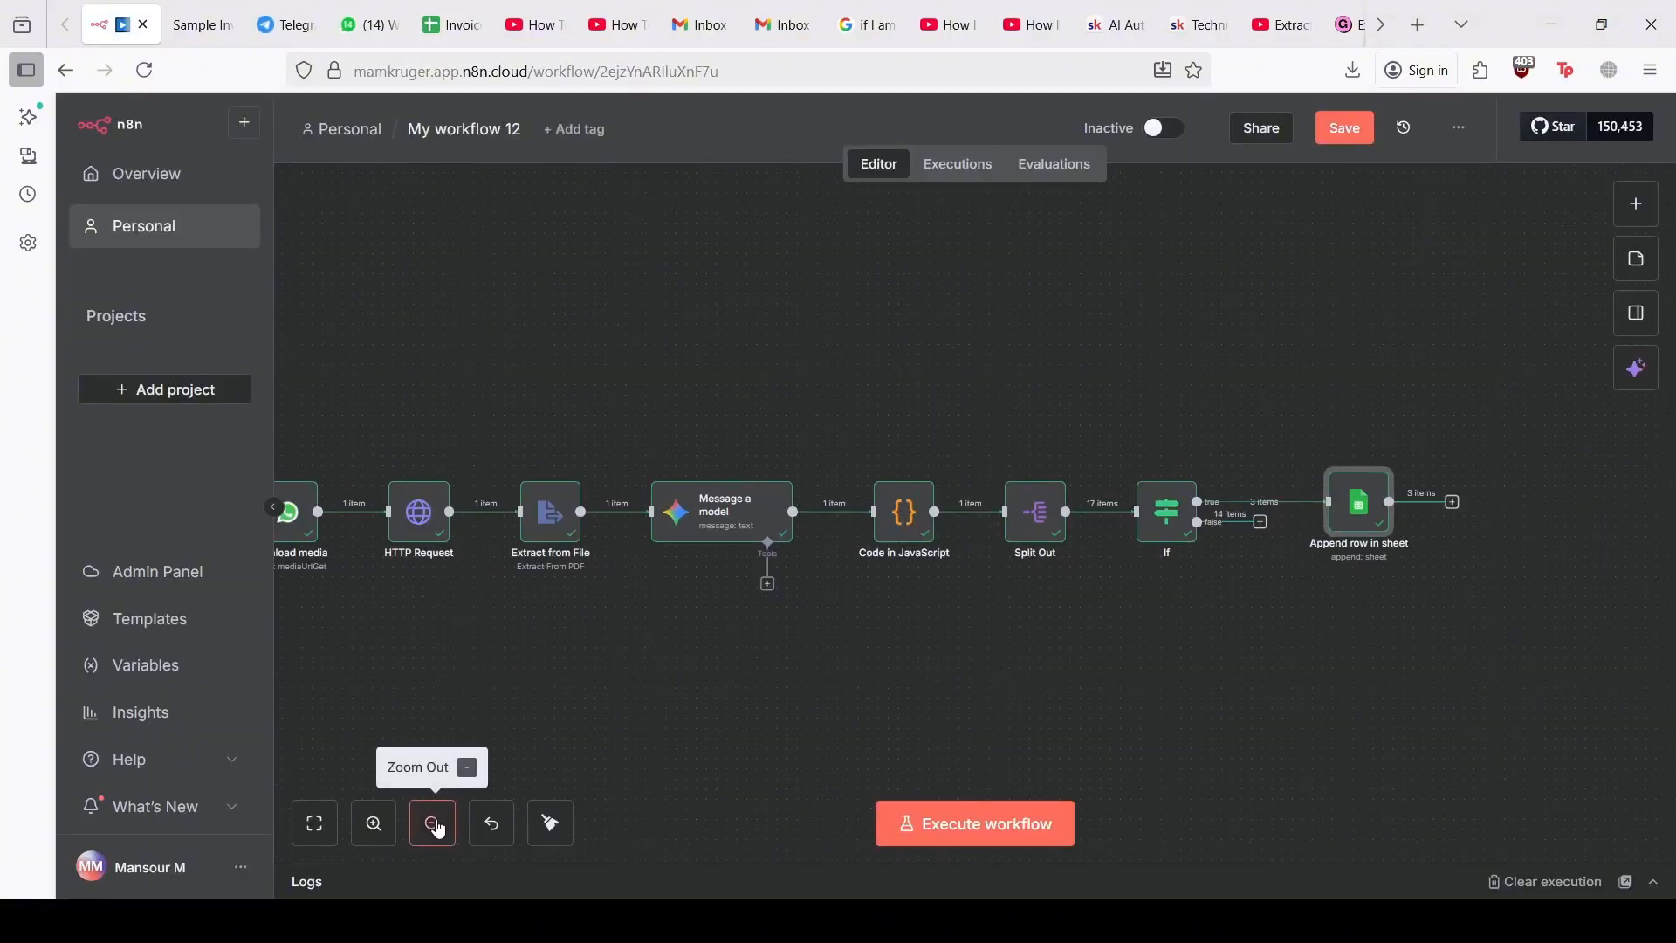
{"action": "scroll", "coordinate": [794, 705], "scroll_direction": "left", "scroll_amount": 2}
{"action": "scroll", "coordinate": [947, 689], "scroll_direction": "left", "scroll_amount": 2}
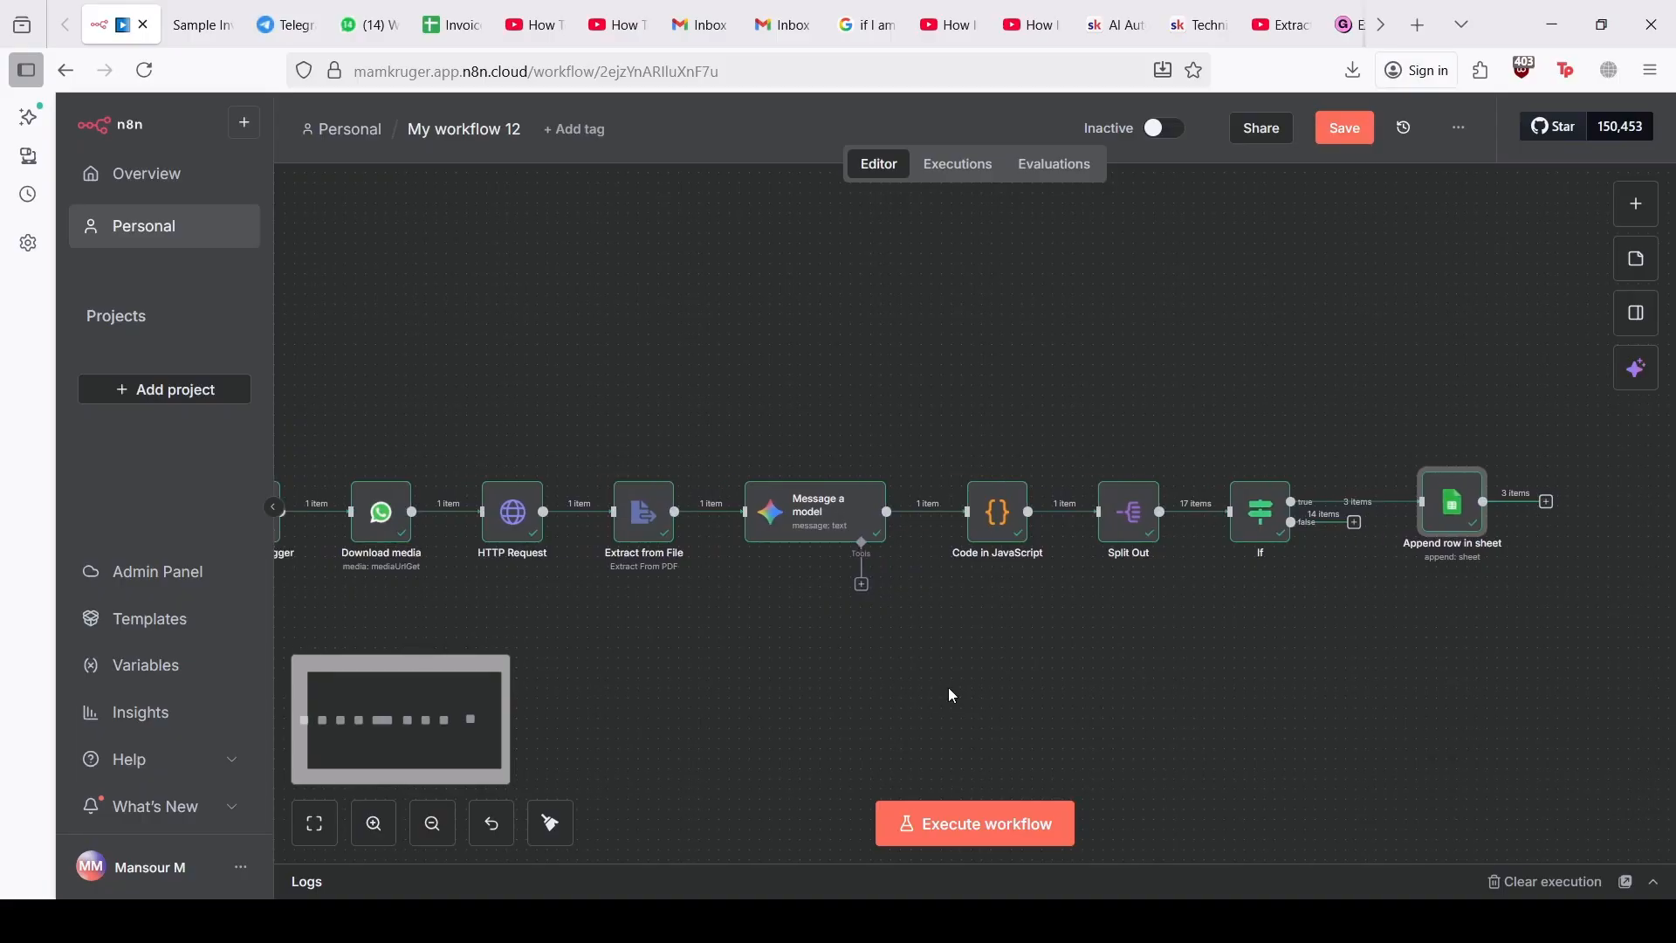
{"action": "left_click", "coordinate": [428, 824]}
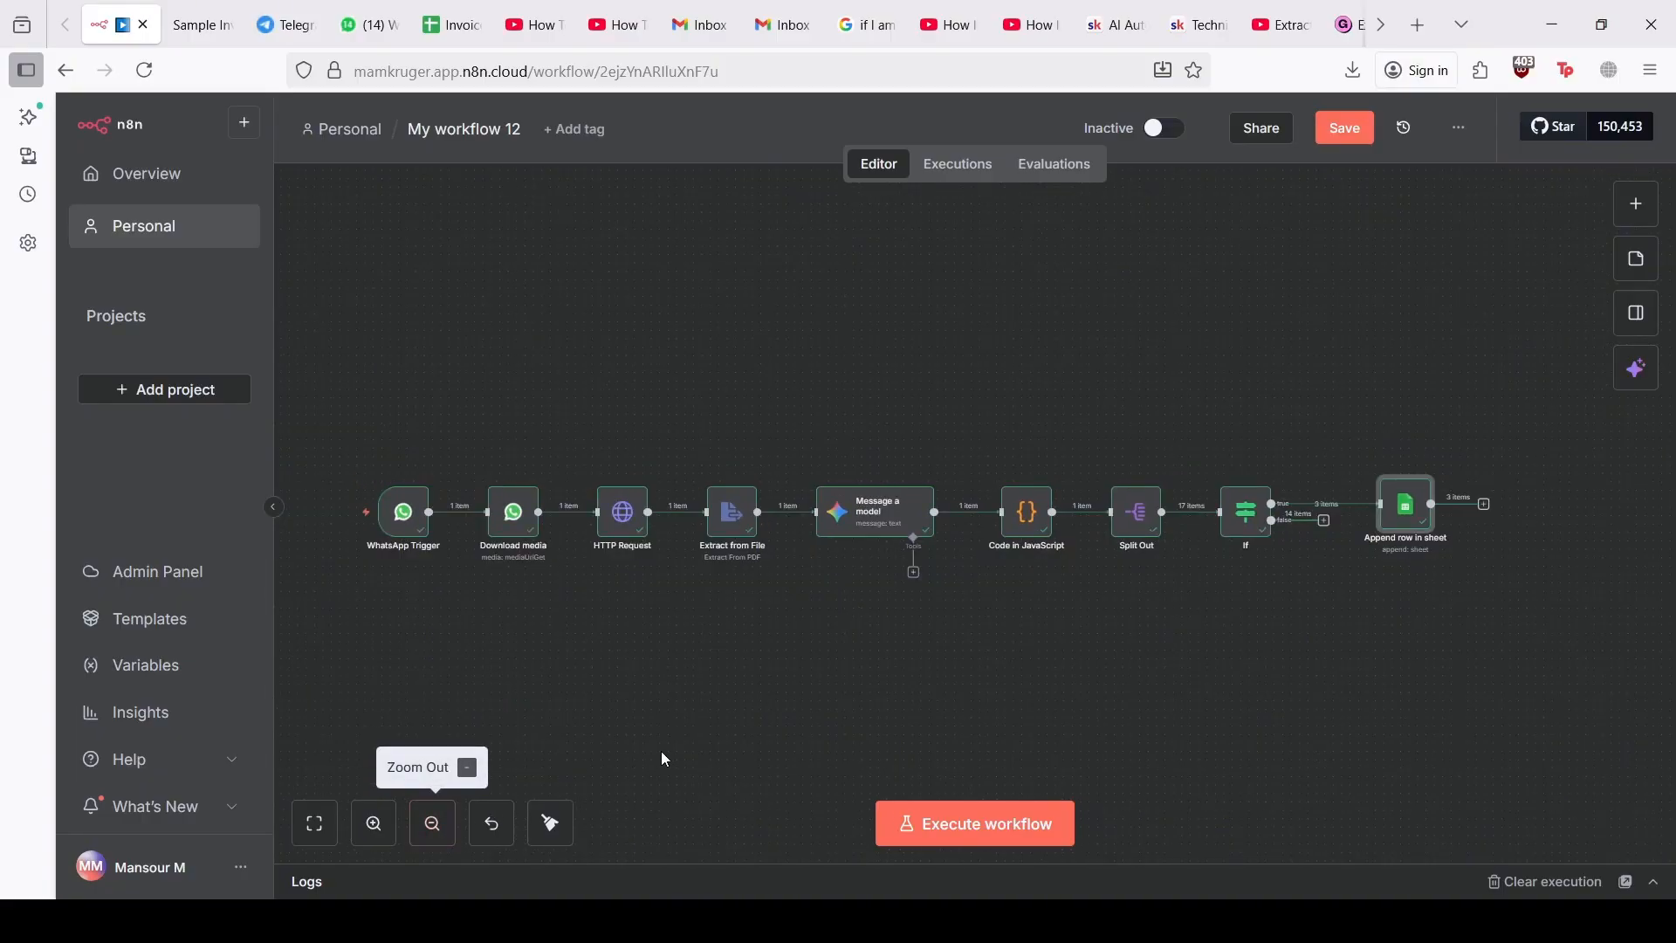